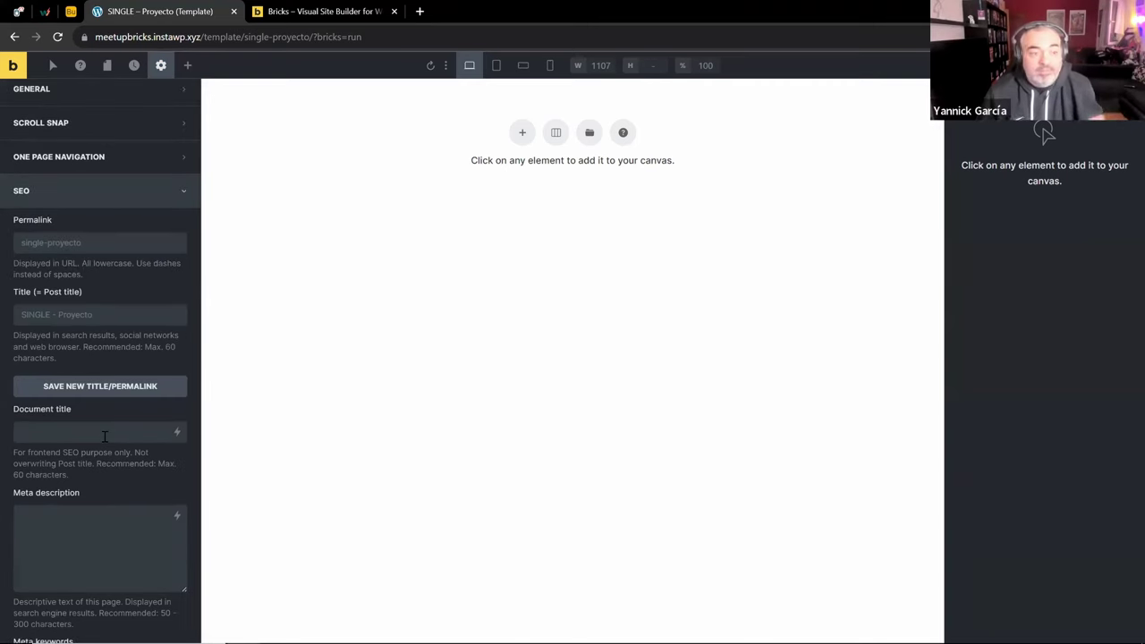
Review the template's SEO page settings, from permalink and title to meta description, keywords and robots
{"action": "scroll", "coordinate": [105, 435], "scroll_direction": "down", "scroll_amount": 3}
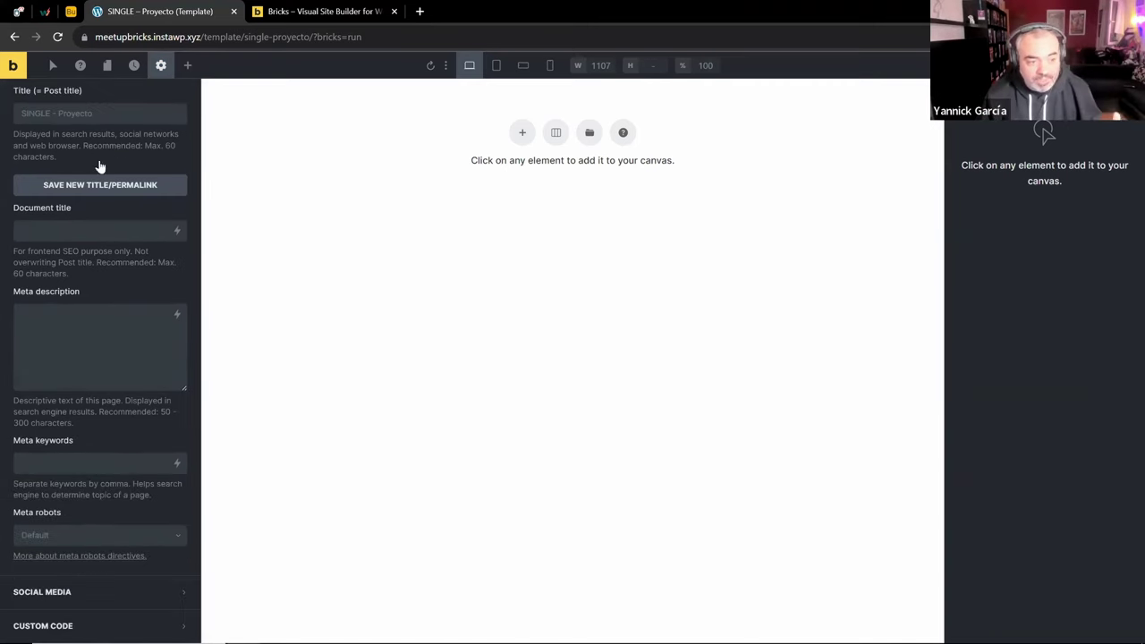
{"action": "scroll", "coordinate": [100, 268], "scroll_direction": "up", "scroll_amount": 3}
{"action": "scroll", "coordinate": [71, 441], "scroll_direction": "down", "scroll_amount": 3}
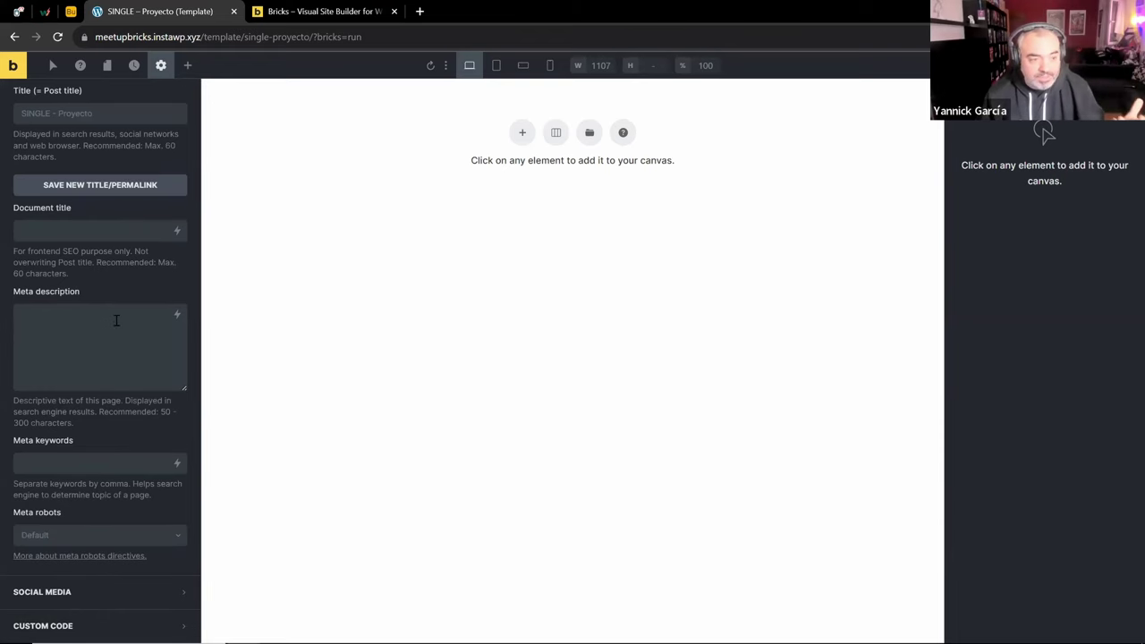
{"action": "scroll", "coordinate": [110, 233], "scroll_direction": "up", "scroll_amount": 4}
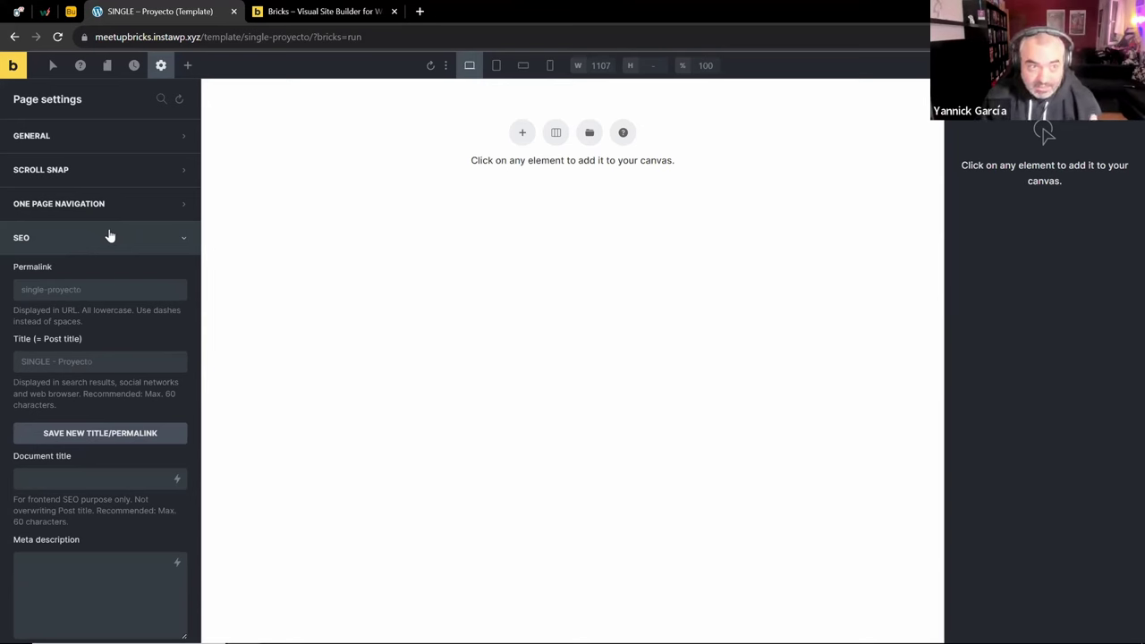
Open the WordPress admin in a new tab and examine the installed plugins list in another tab
{"action": "middle_click", "coordinate": [19, 38]}
{"action": "left_click", "coordinate": [315, 9]}
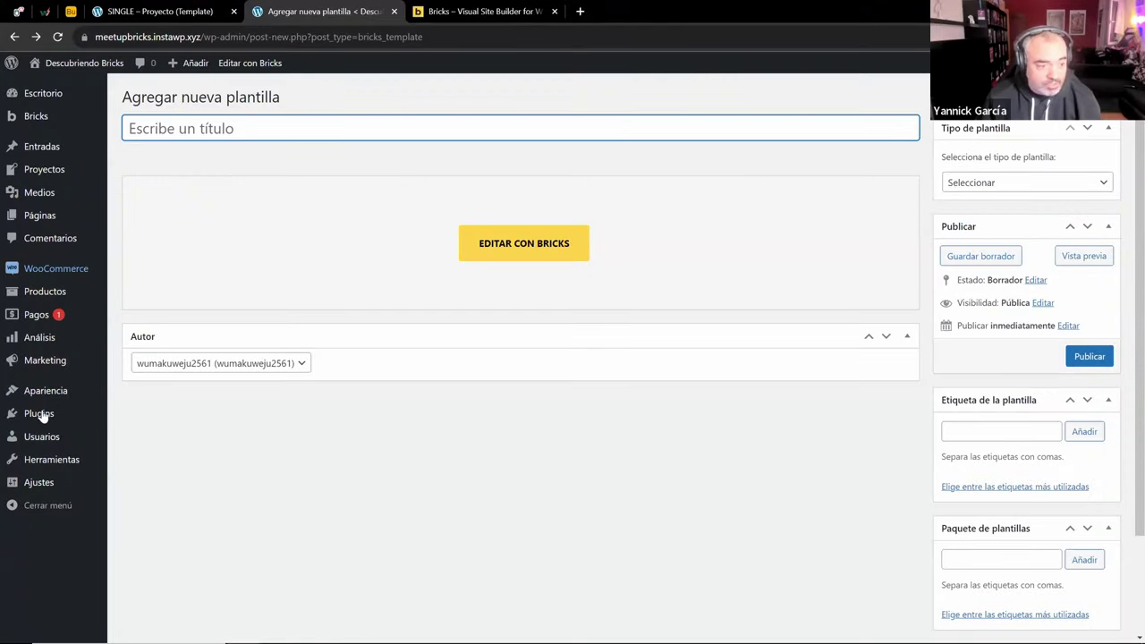
{"action": "scroll", "coordinate": [40, 414], "scroll_direction": "down", "scroll_amount": 1}
{"action": "middle_click", "coordinate": [40, 414]}
{"action": "left_click", "coordinate": [475, 11]}
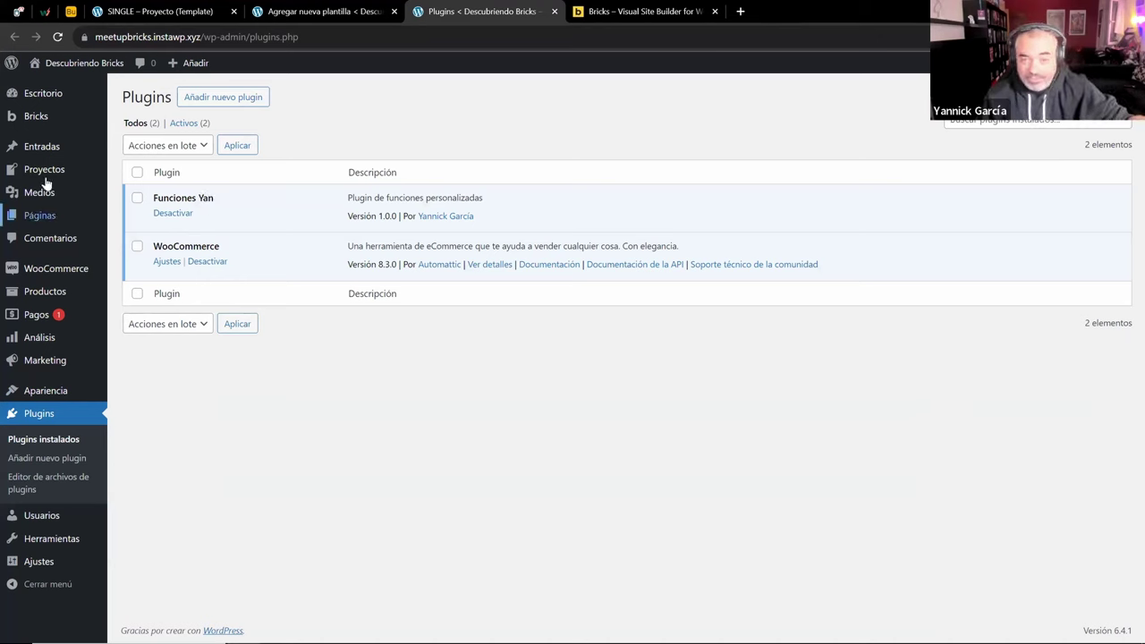
{"action": "mouse_move", "coordinate": [75, 175]}
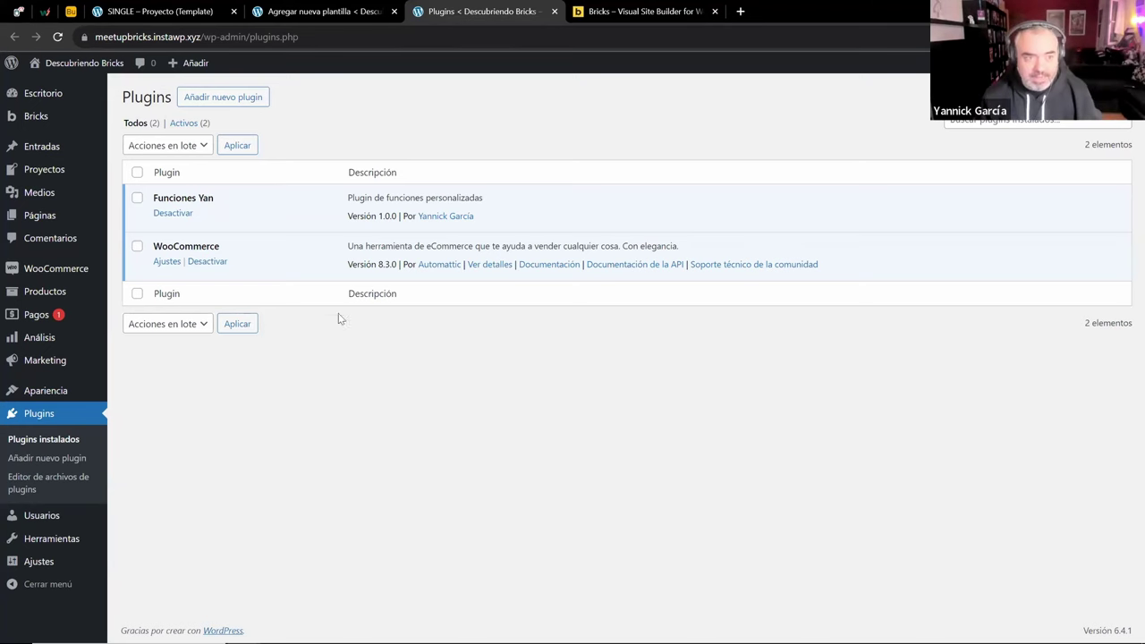
Check the builder feature checklist in Airtable, and return to the SINGLE – Proyecto template in the Bricks editor
{"action": "left_click", "coordinate": [220, 15]}
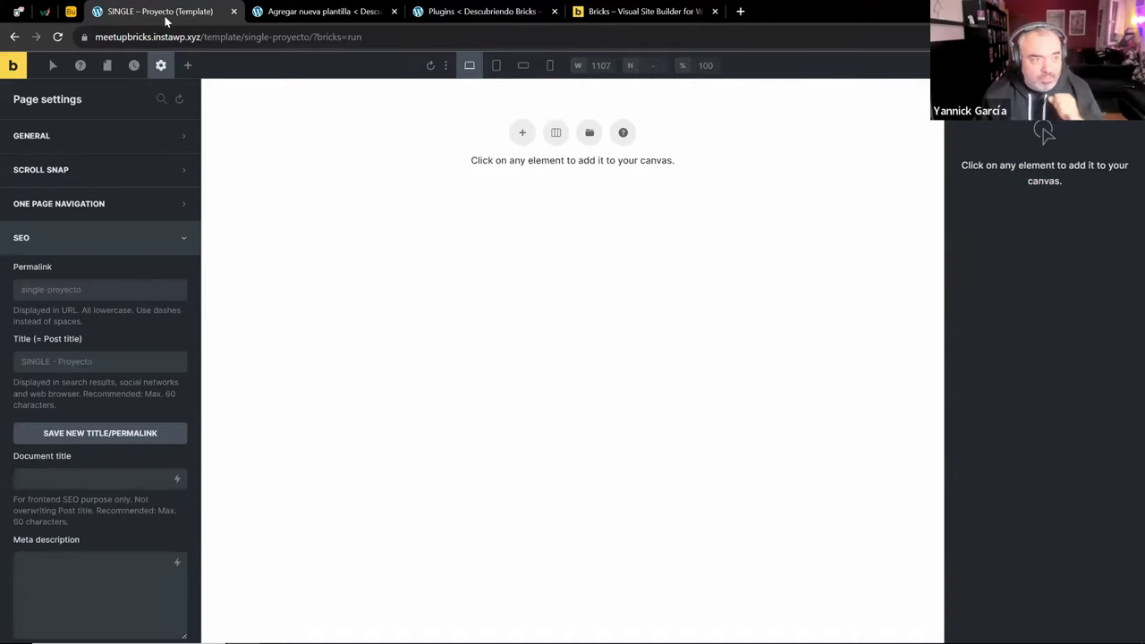
{"action": "left_click", "coordinate": [72, 11]}
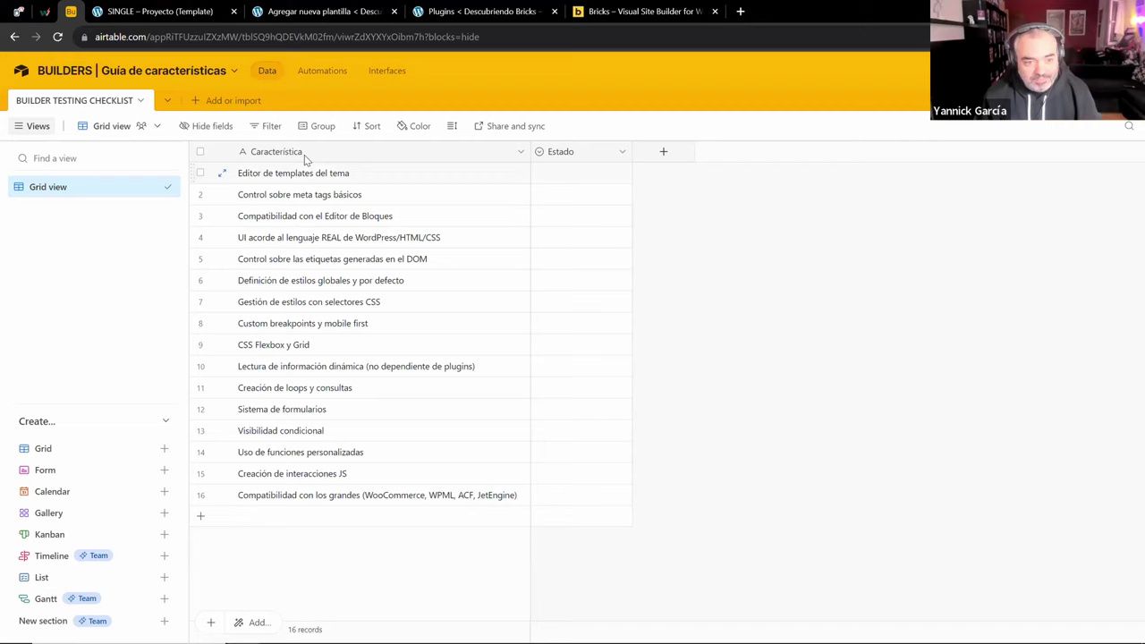
{"action": "left_click", "coordinate": [274, 9]}
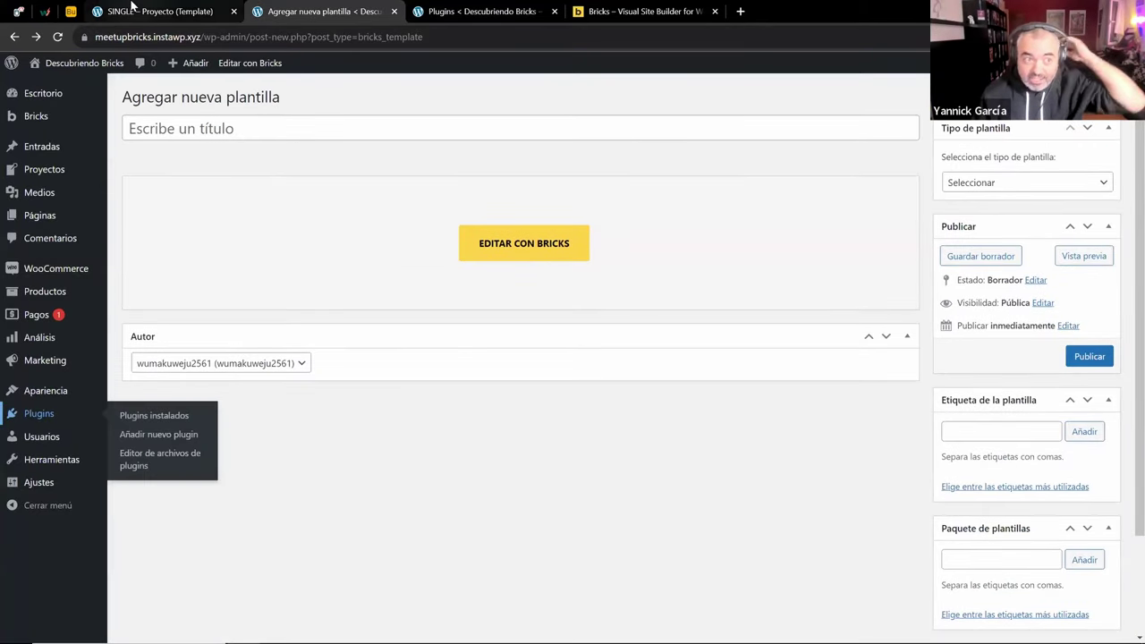
{"action": "left_click", "coordinate": [156, 10]}
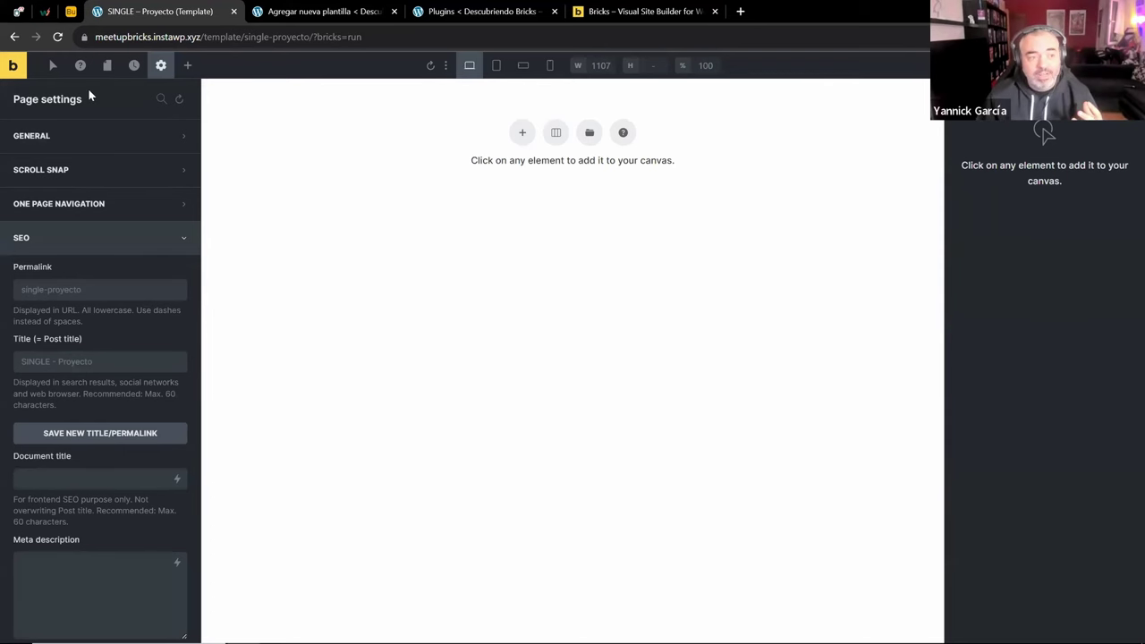
Find the Div element by searching for "div" and add it to the empty template canvas
{"action": "left_click", "coordinate": [188, 65]}
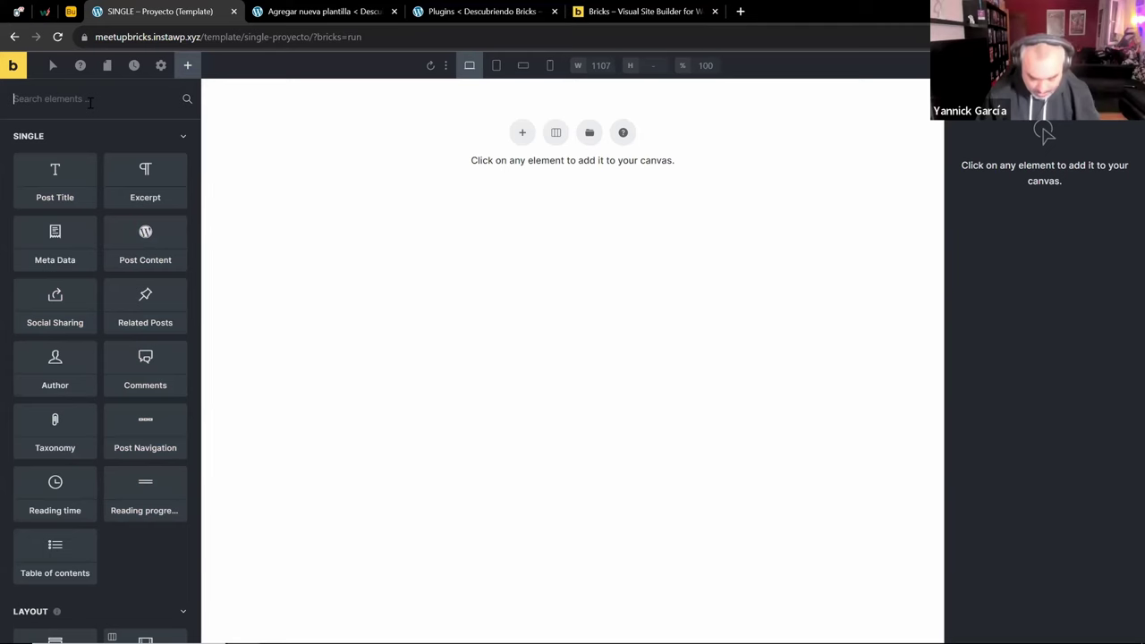
{"action": "type", "text": "div"}
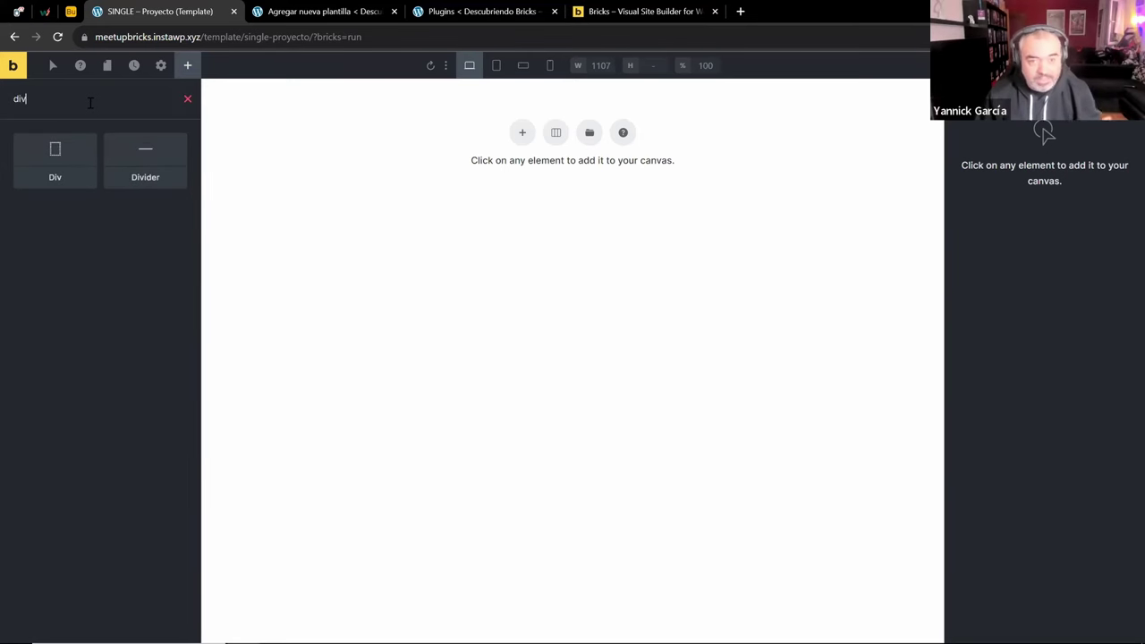
{"action": "left_click", "coordinate": [41, 158]}
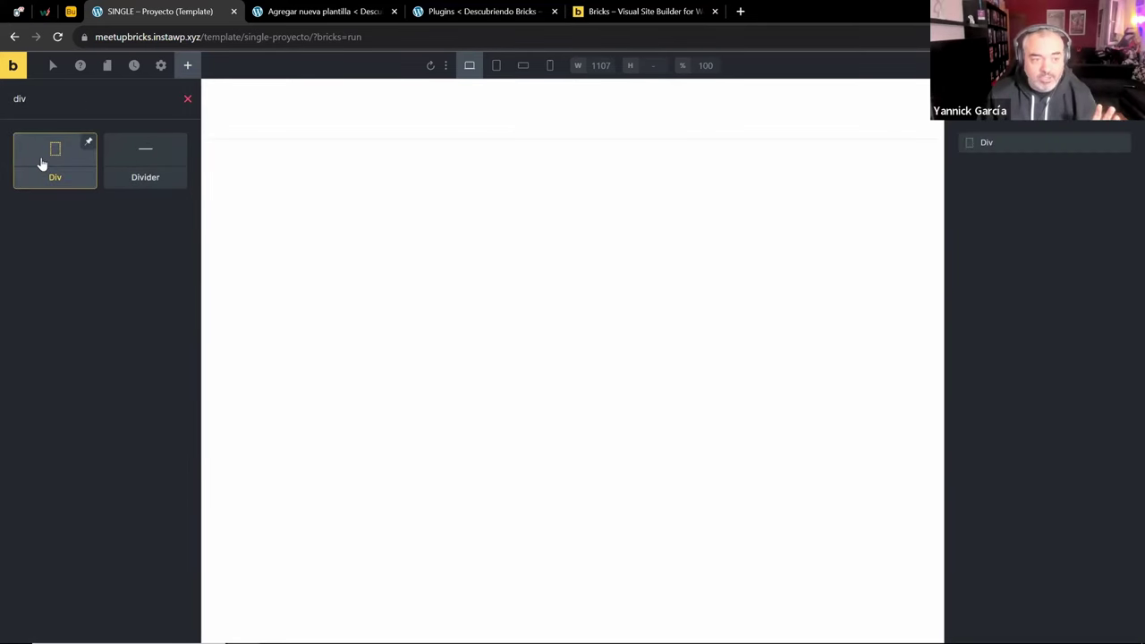
Add a Heading element inside the Div and set its HTML tag to h1
{"action": "left_click", "coordinate": [421, 125]}
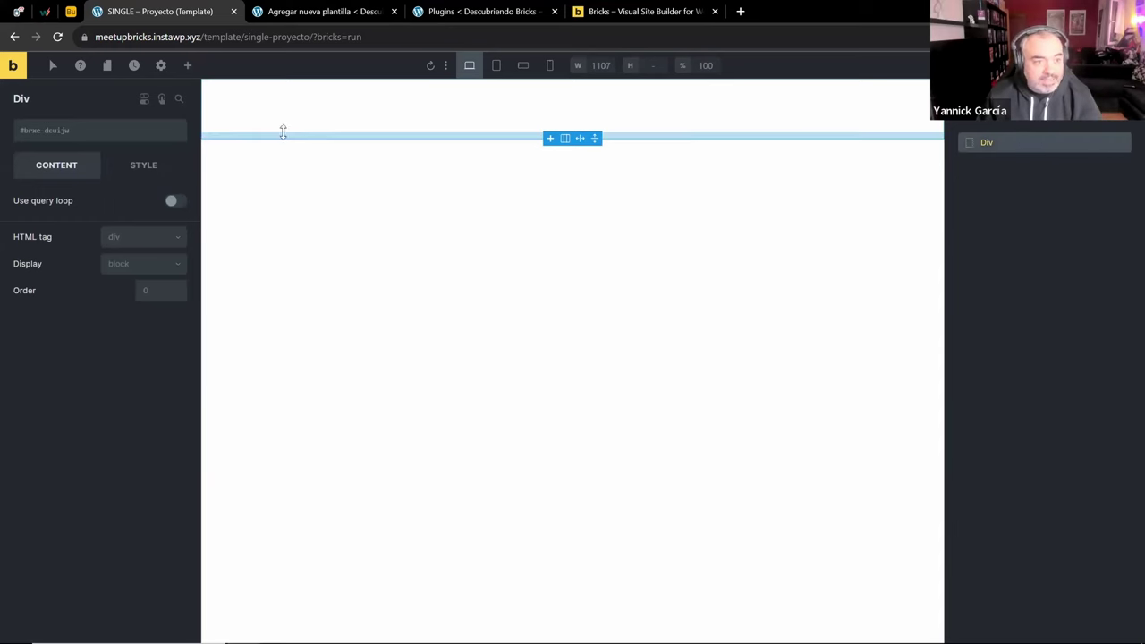
{"action": "left_click", "coordinate": [188, 65]}
{"action": "scroll", "coordinate": [58, 230], "scroll_direction": "down", "scroll_amount": 4}
{"action": "left_click", "coordinate": [63, 482]}
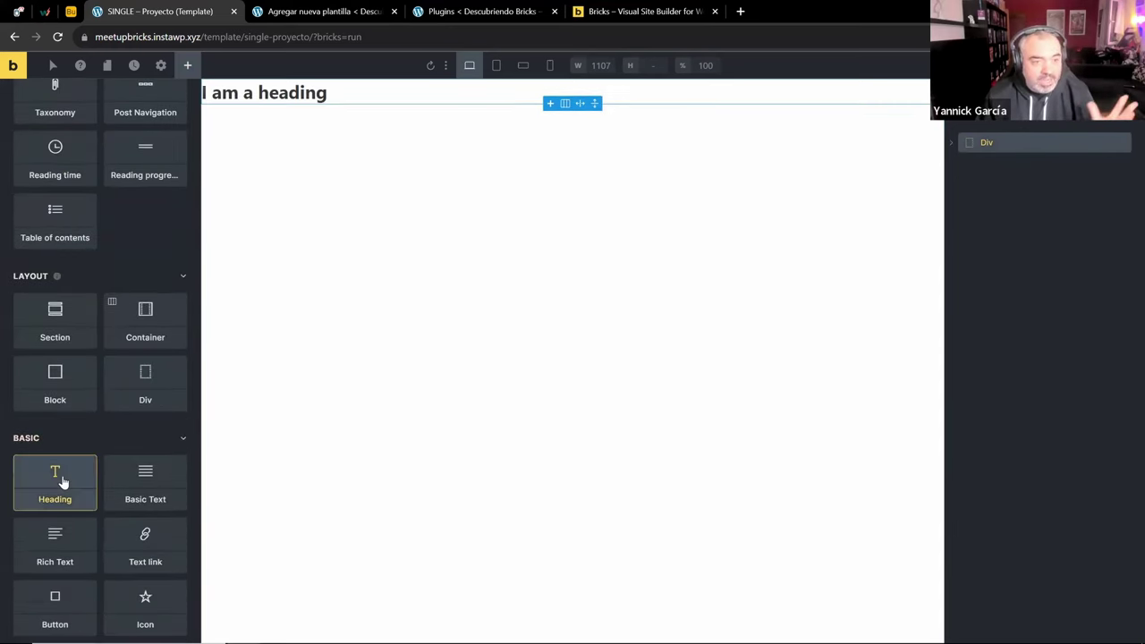
{"action": "left_click", "coordinate": [269, 95]}
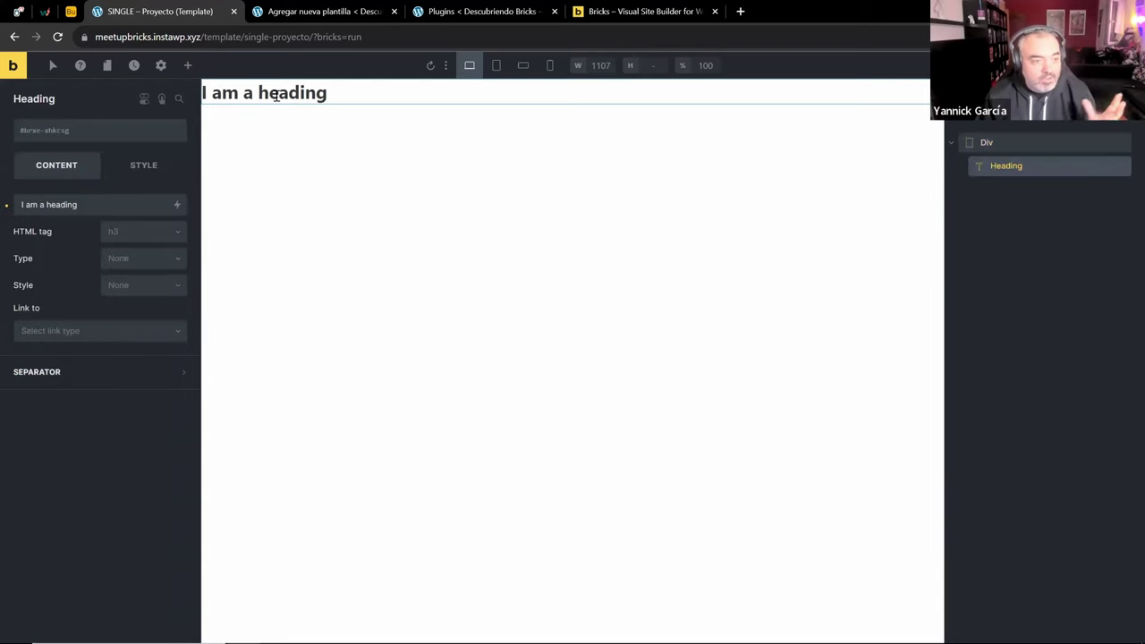
{"action": "left_click", "coordinate": [121, 240]}
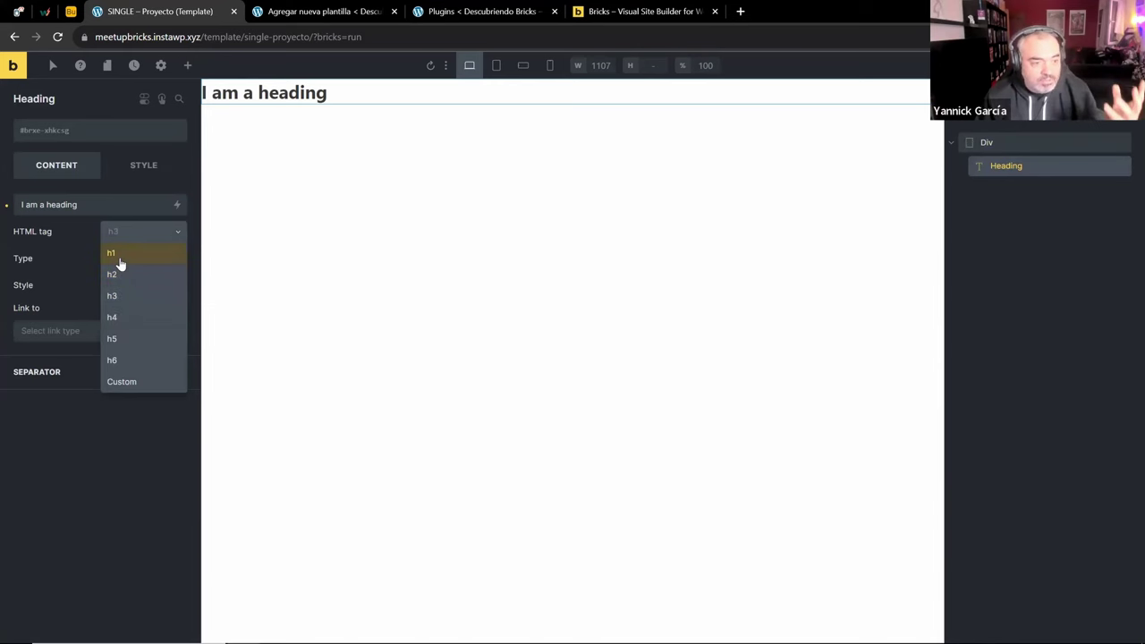
{"action": "left_click", "coordinate": [116, 254]}
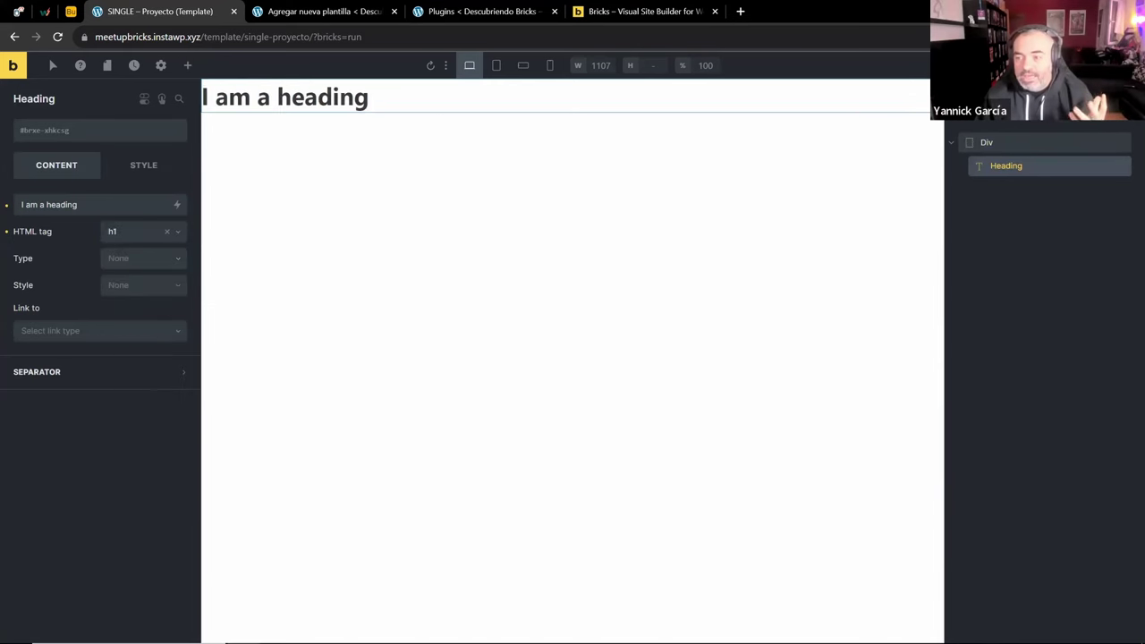
Try article and Custom as the Div's HTML tag, and clear the choice again
{"action": "left_click", "coordinate": [973, 146]}
{"action": "left_click", "coordinate": [119, 245]}
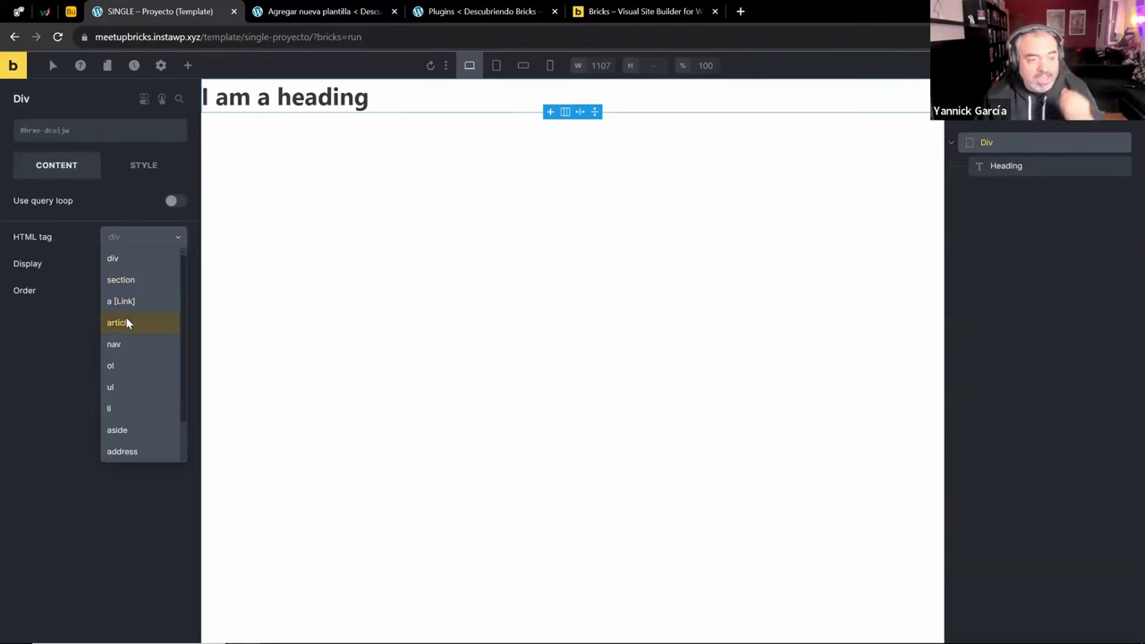
{"action": "left_click", "coordinate": [122, 322]}
{"action": "left_click", "coordinate": [123, 244]}
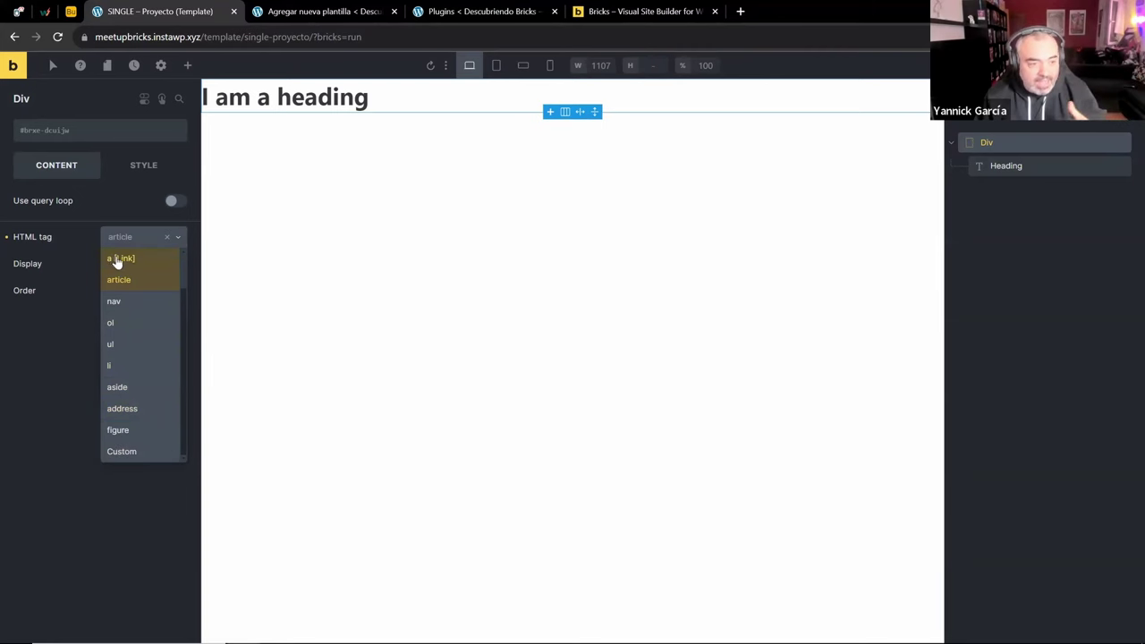
{"action": "left_click", "coordinate": [119, 451]}
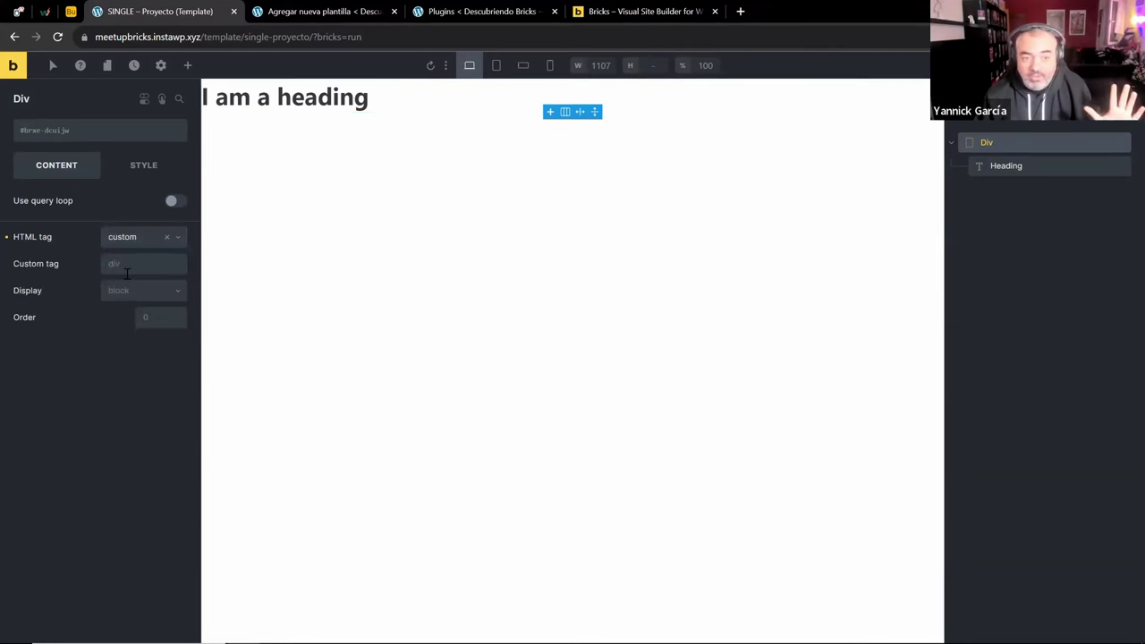
{"action": "left_click", "coordinate": [167, 237]}
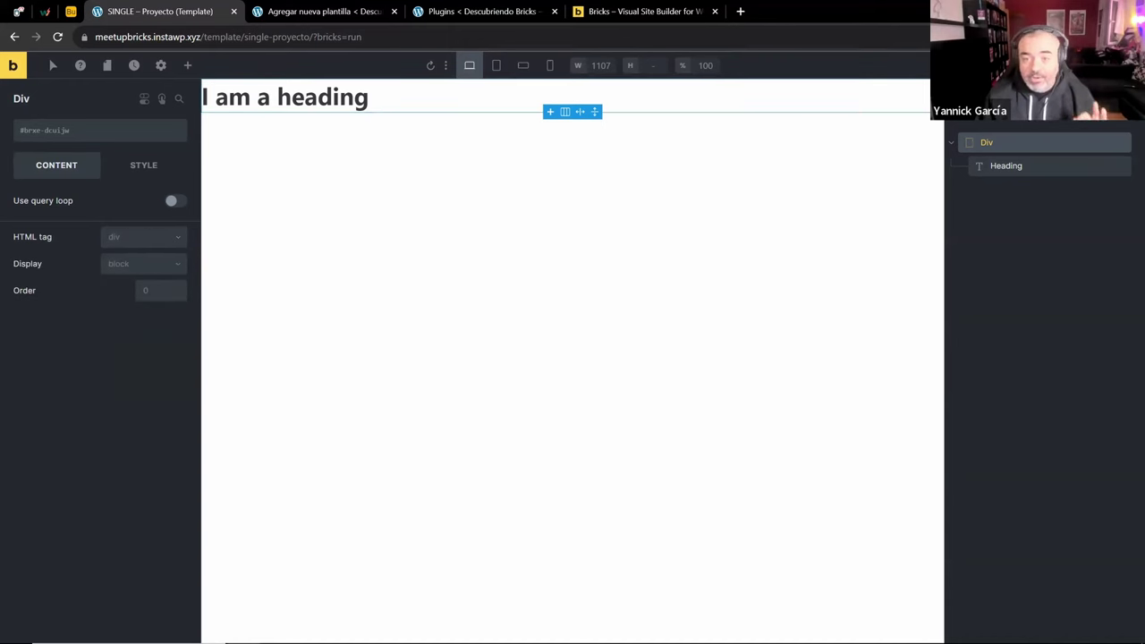
Replace the heading's text with the dynamic Post title tag {post_title} and save the template
{"action": "left_click", "coordinate": [308, 93]}
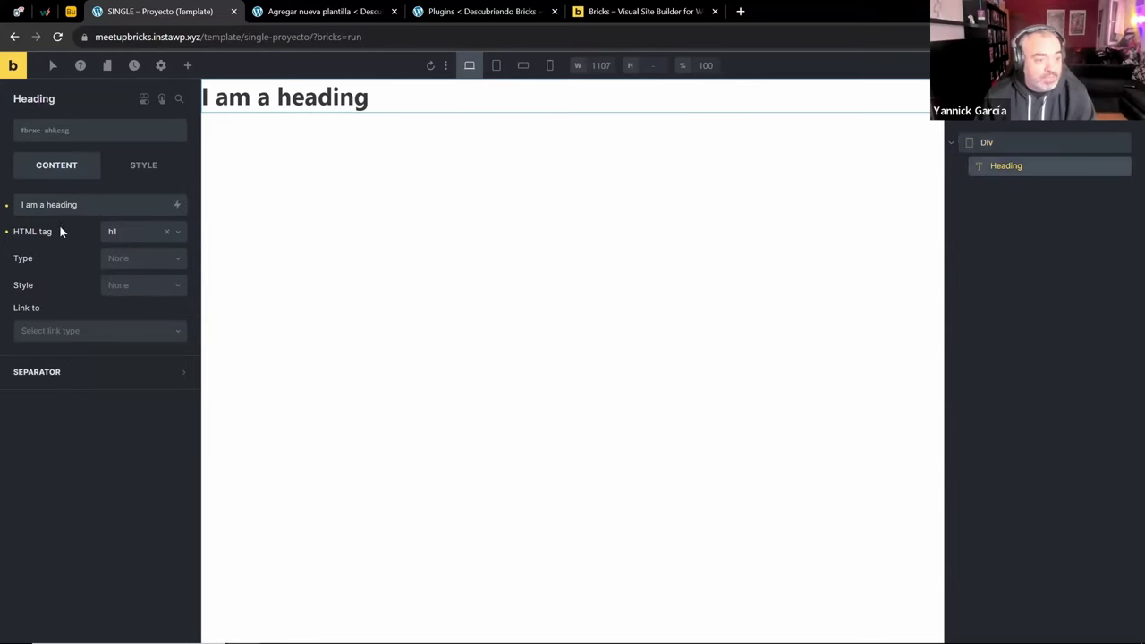
{"action": "double_click", "coordinate": [76, 205]}
{"action": "key", "text": "BackSpace"}
{"action": "key", "text": "BackSpace"}
{"action": "key", "text": "BackSpace"}
{"action": "key", "text": "BackSpace"}
{"action": "key", "text": "BackSpace"}
{"action": "left_click", "coordinate": [176, 205]}
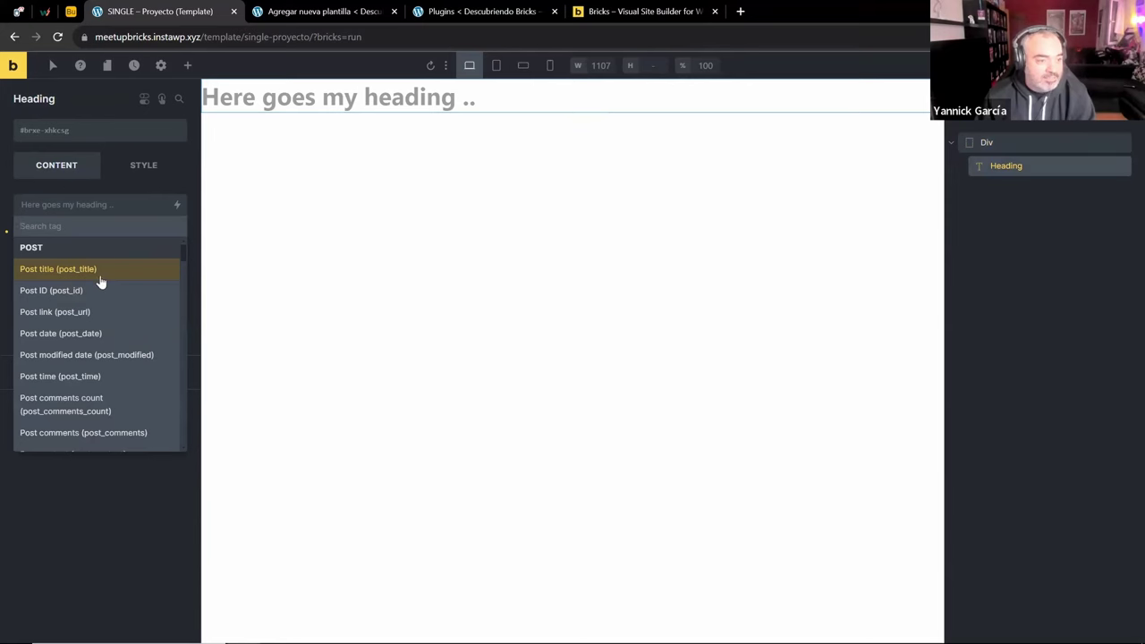
{"action": "left_click", "coordinate": [90, 269]}
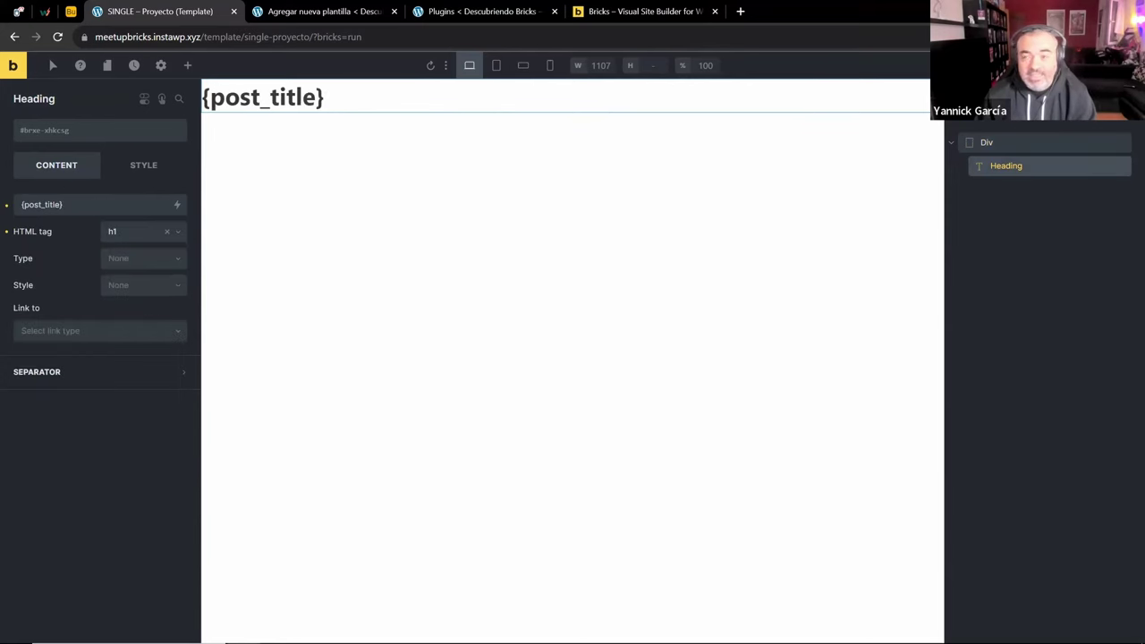
{"action": "key", "text": "ctrl+s"}
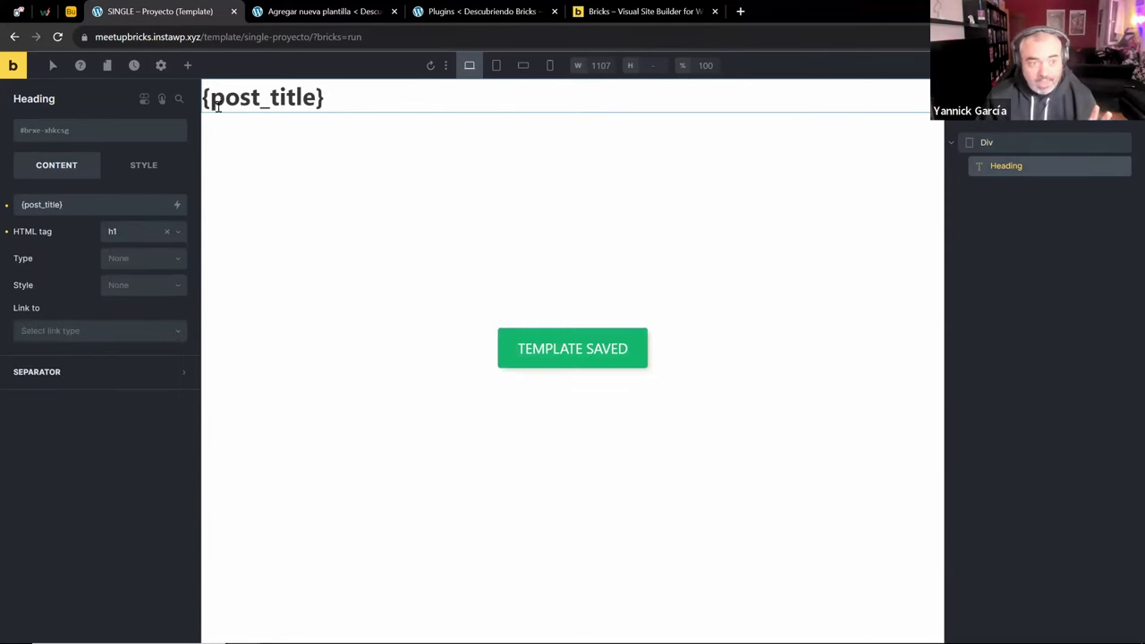
Add a template condition that shows the template on the post type Proyectos
{"action": "left_click", "coordinate": [163, 68]}
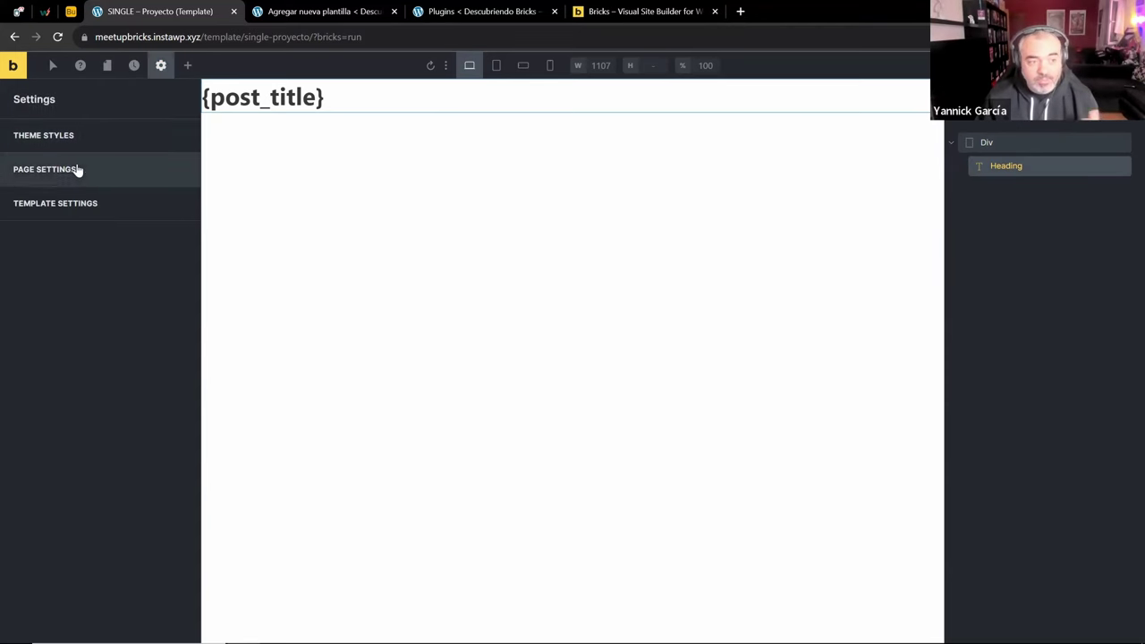
{"action": "left_click", "coordinate": [71, 204]}
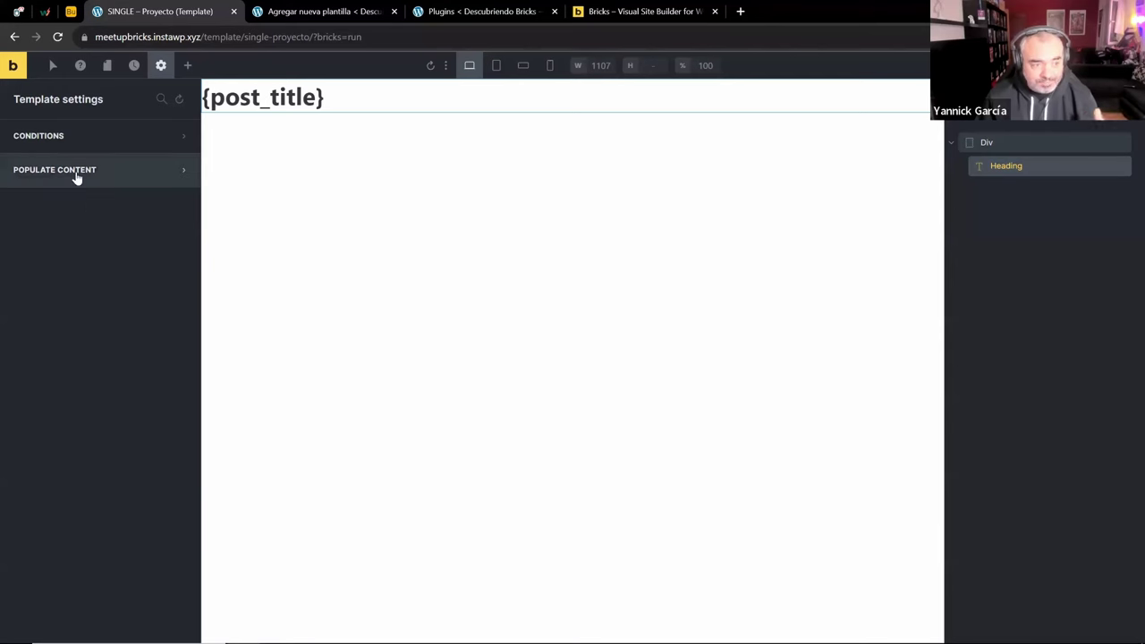
{"action": "left_click", "coordinate": [92, 145]}
{"action": "left_click", "coordinate": [100, 204]}
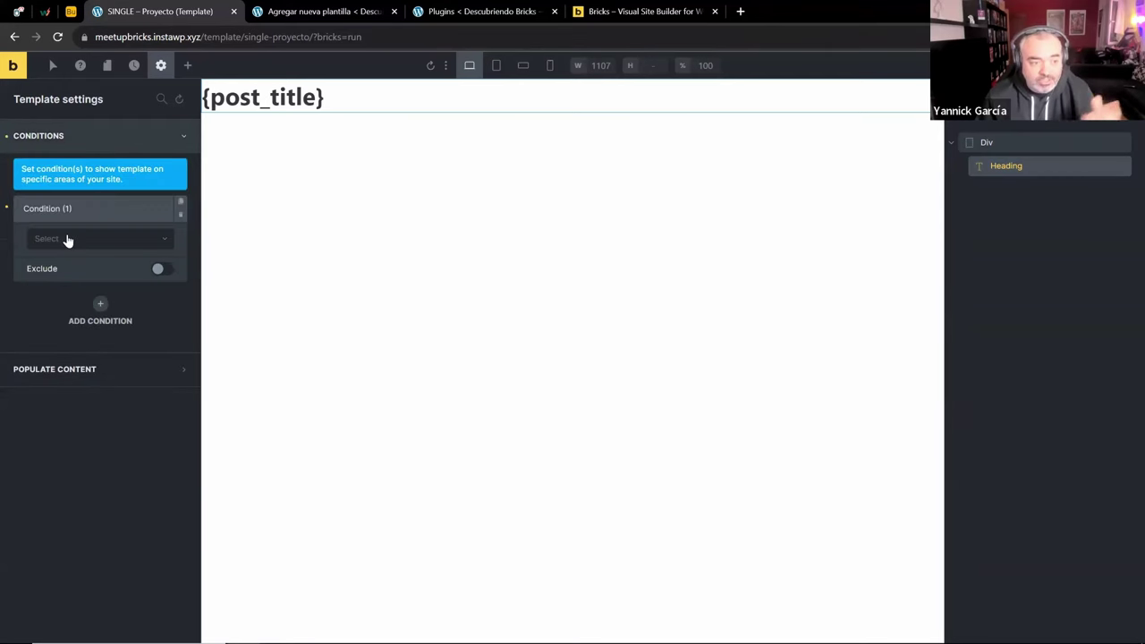
{"action": "left_click", "coordinate": [68, 240]}
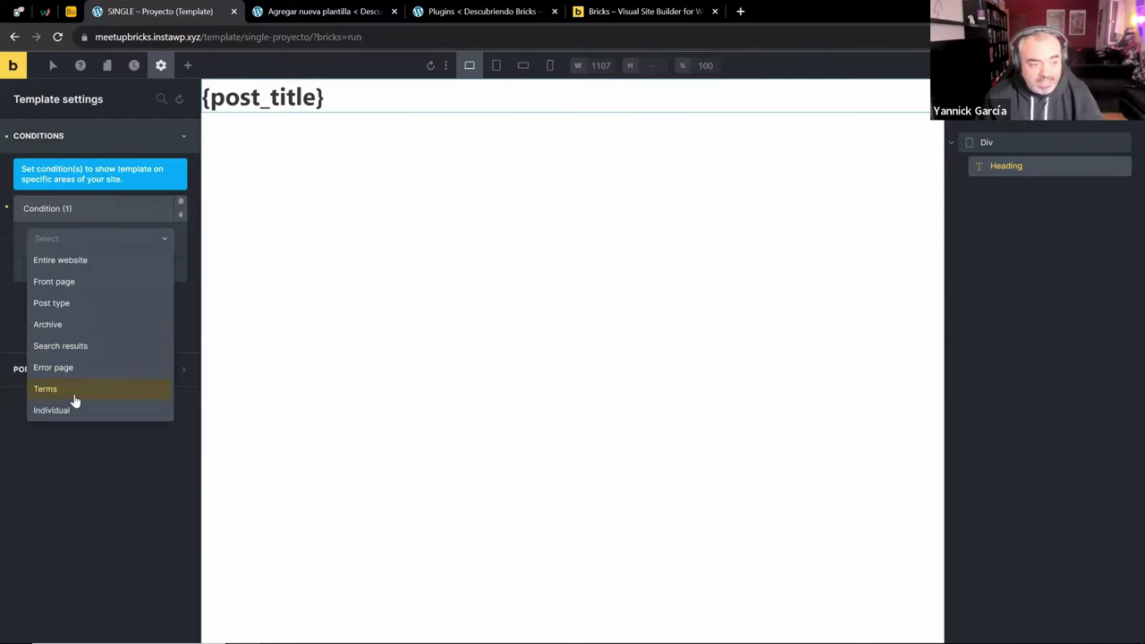
{"action": "left_click", "coordinate": [65, 304]}
{"action": "left_click", "coordinate": [69, 292]}
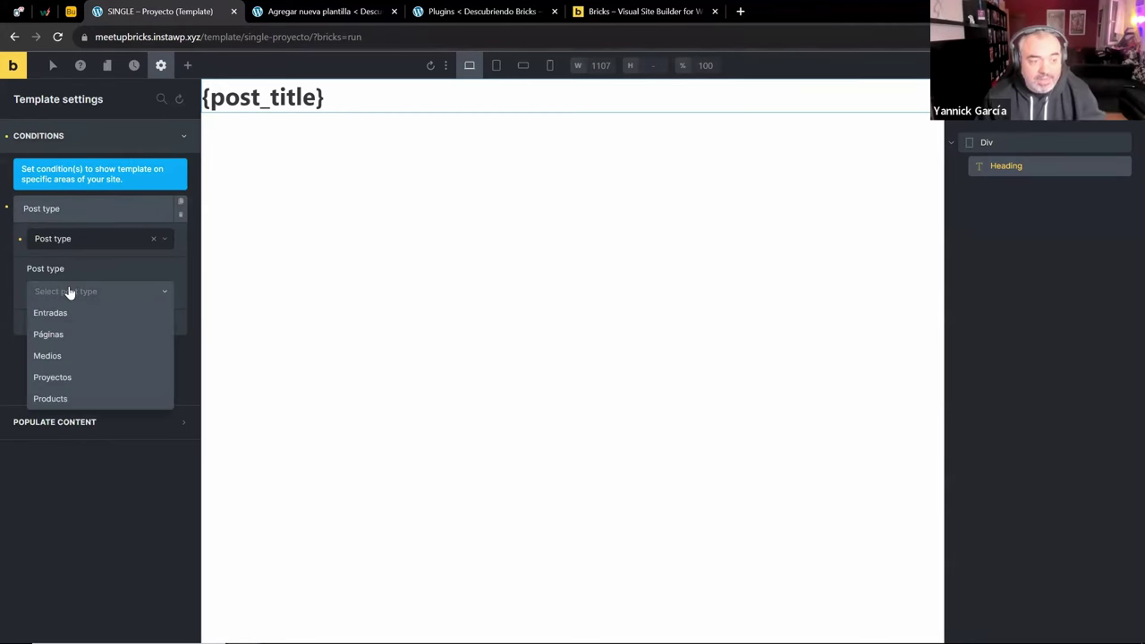
{"action": "left_click", "coordinate": [55, 379]}
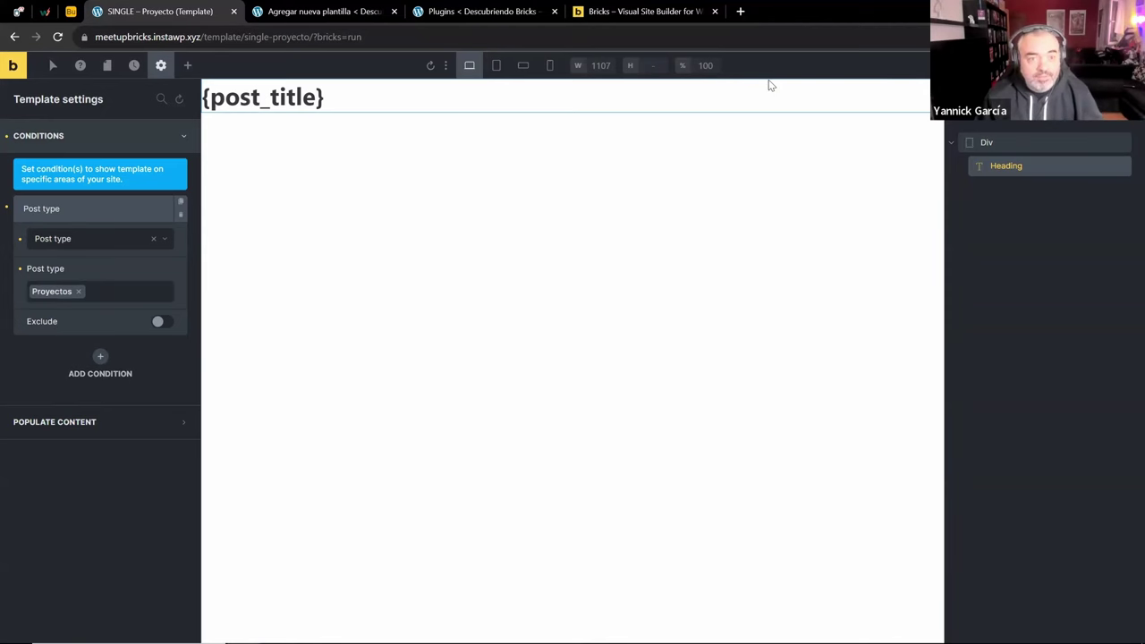
Open the list of all Proyectos in the WordPress admin and view the project "Nam velit neque iusto." in a new tab
{"action": "key", "text": "ctrl+Tab"}
{"action": "key", "text": "ctrl+Tab"}
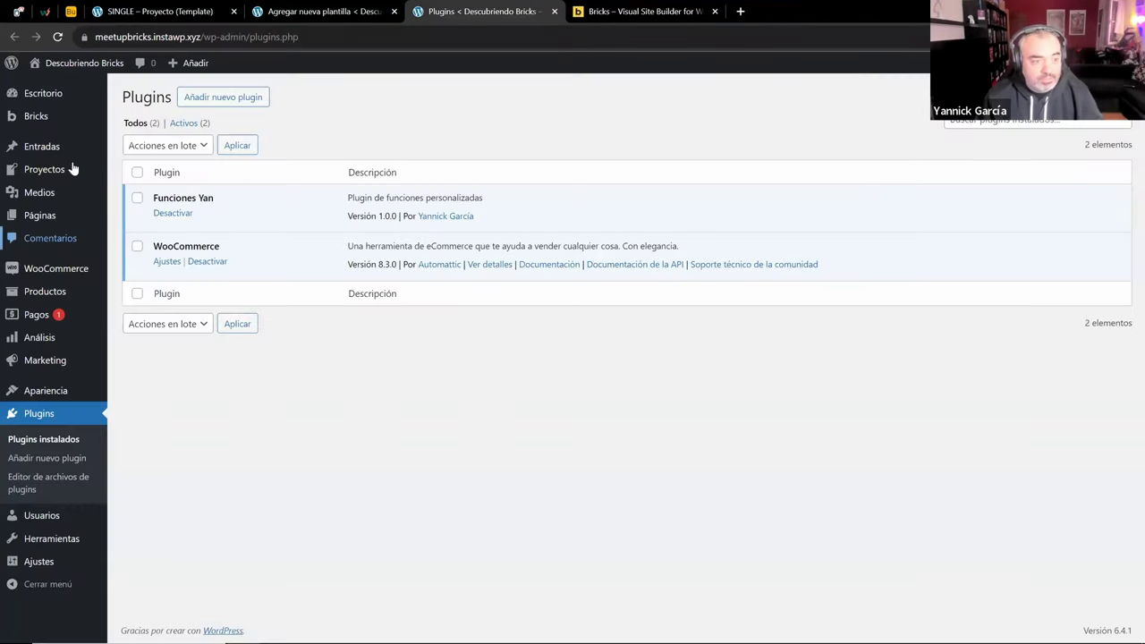
{"action": "mouse_move", "coordinate": [73, 169]}
{"action": "left_click", "coordinate": [140, 179]}
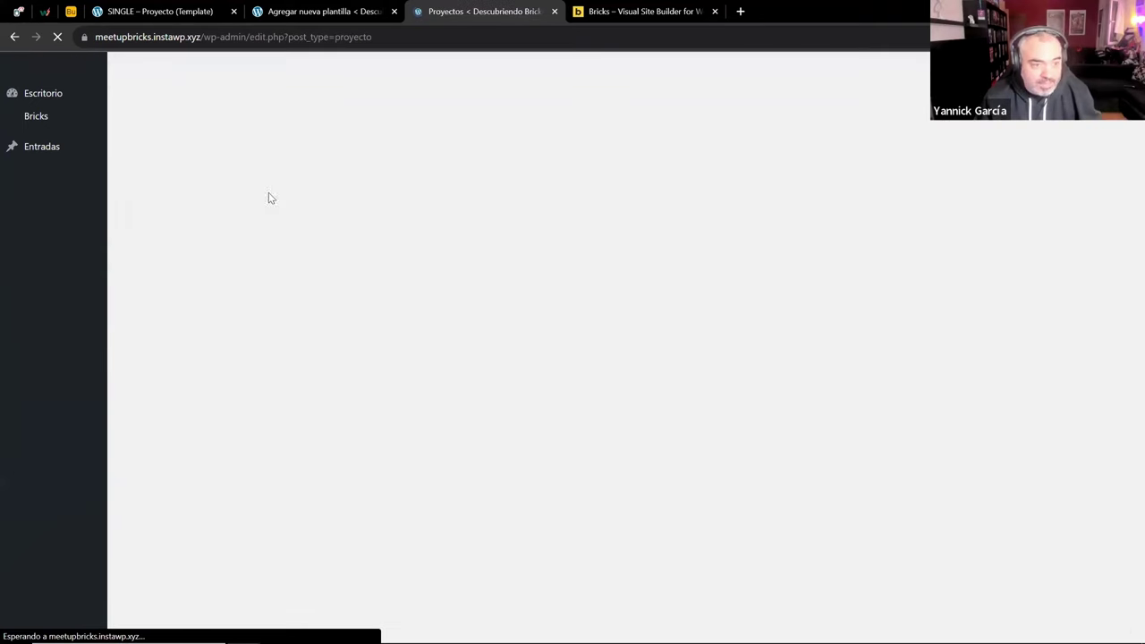
{"action": "left_click", "coordinate": [327, 213], "text": "ctrl"}
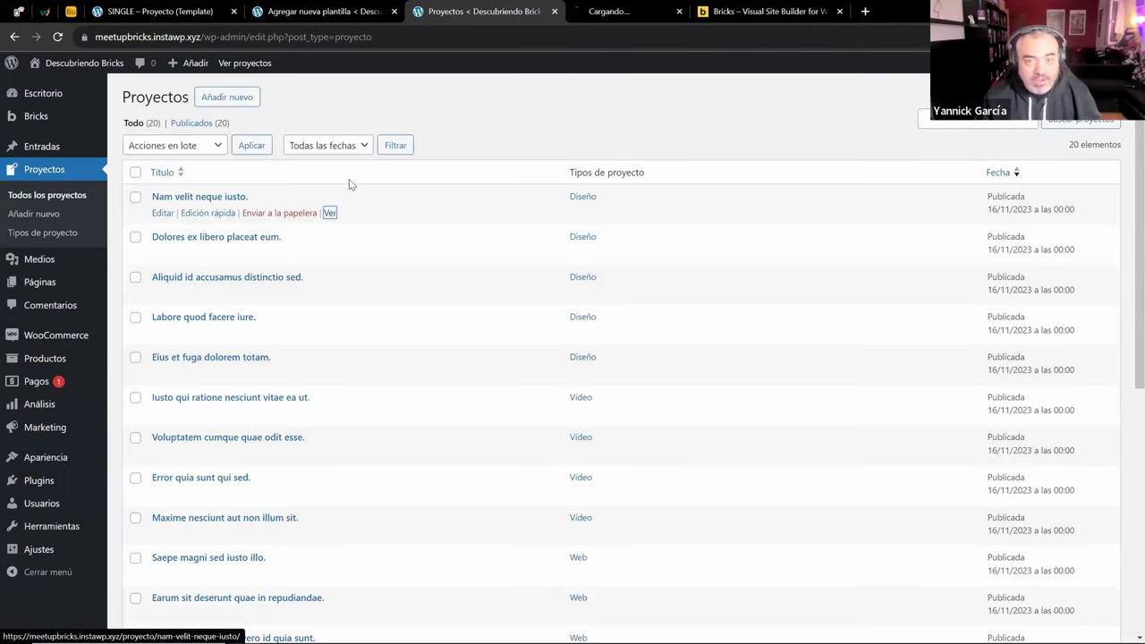
Inspect the h1 title and its wrapping div on the project's front-end page with the browser's developer tools
{"action": "left_click", "coordinate": [601, 10]}
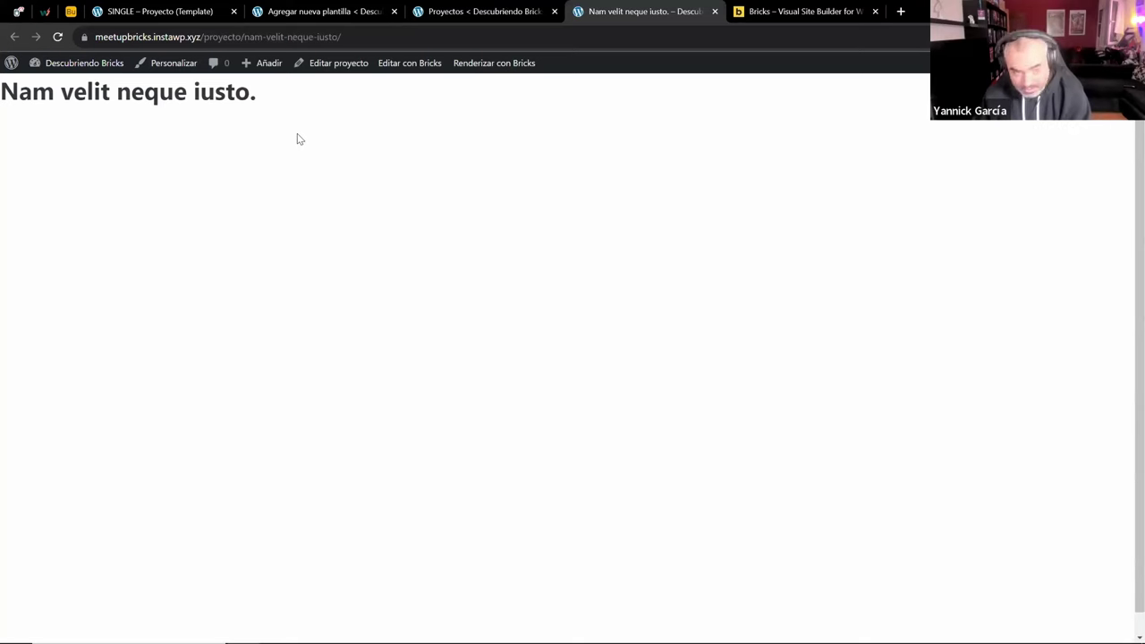
{"action": "key", "text": "F12"}
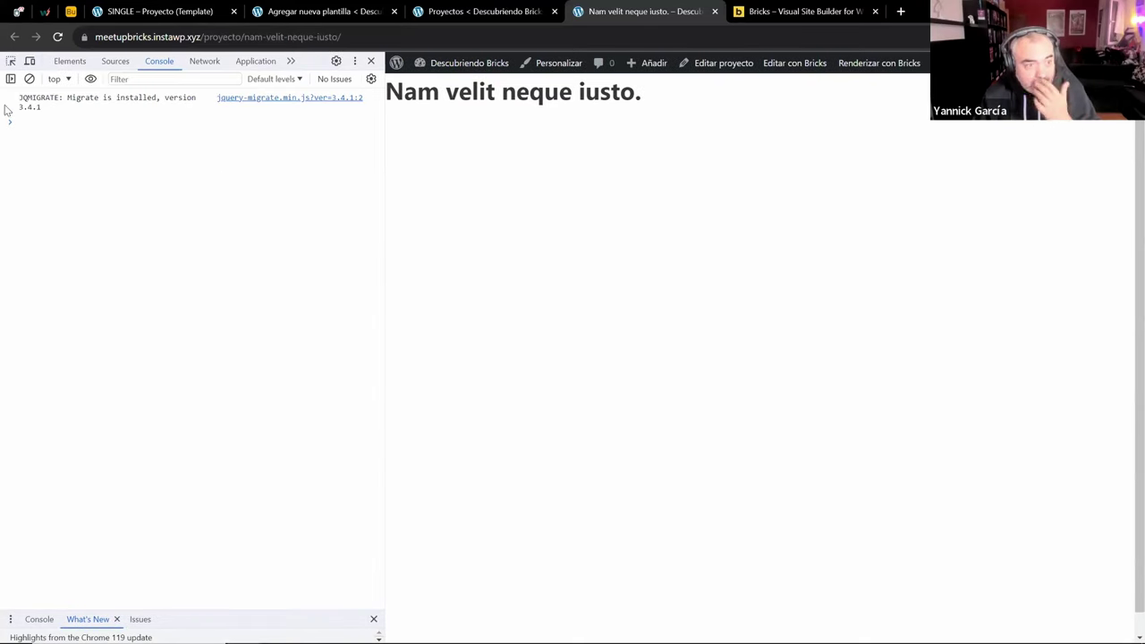
{"action": "left_click", "coordinate": [11, 61]}
{"action": "left_click", "coordinate": [431, 103]}
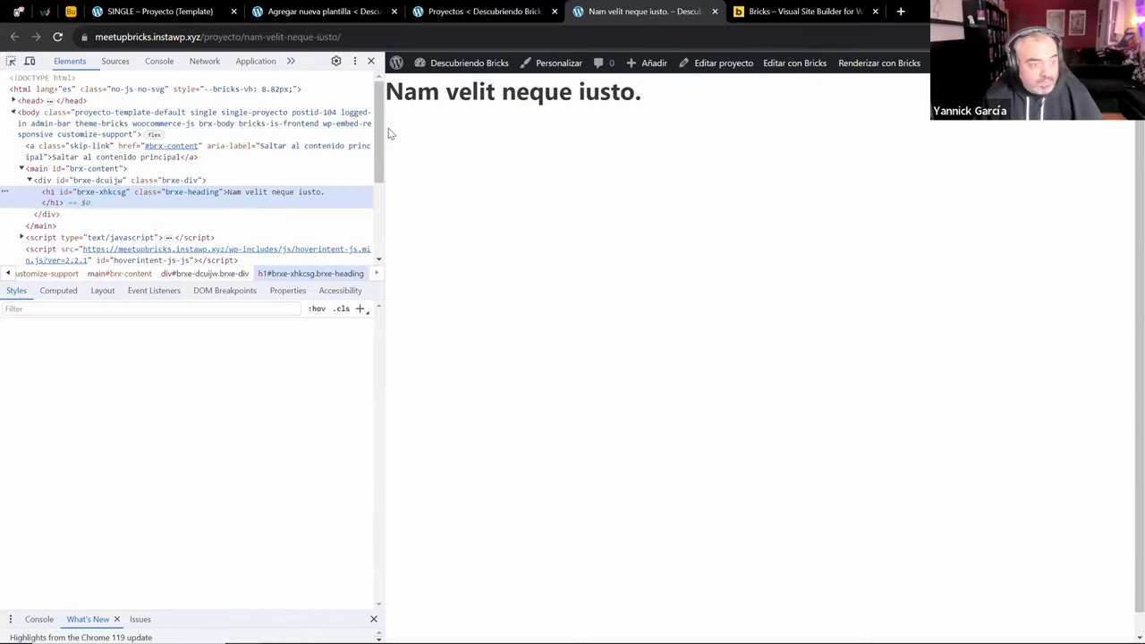
{"action": "left_click", "coordinate": [76, 182]}
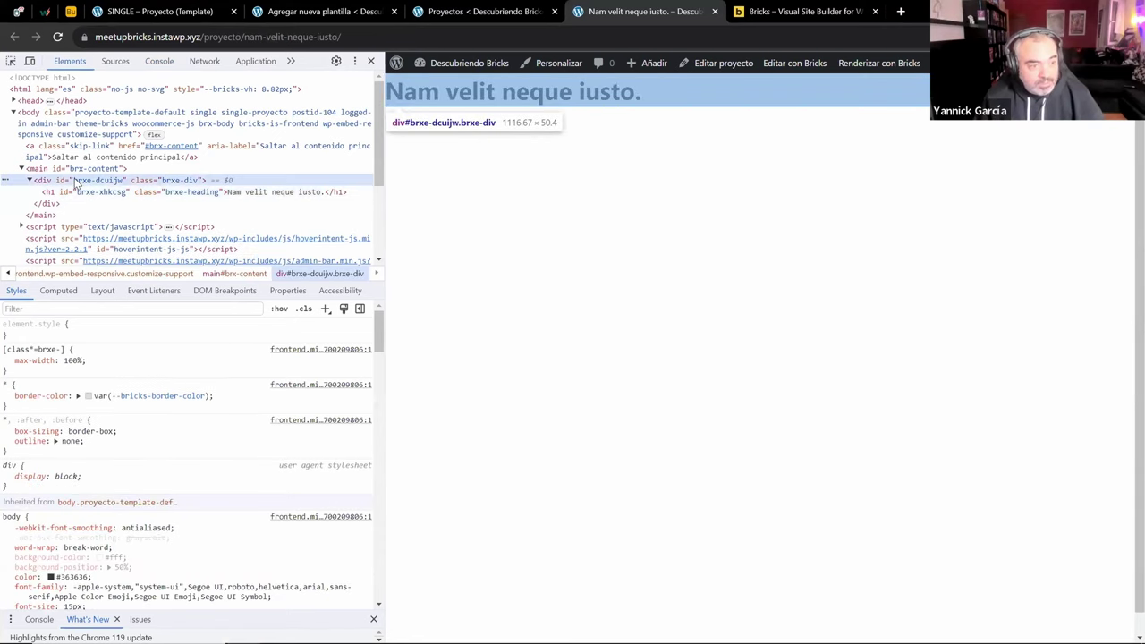
{"action": "left_click", "coordinate": [59, 202]}
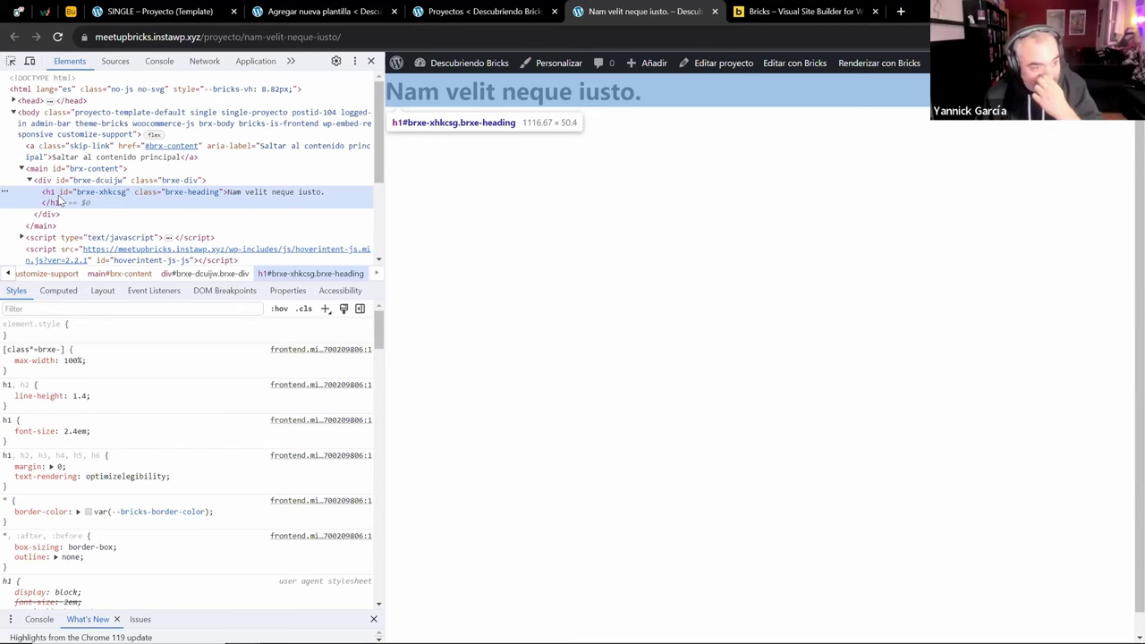
{"action": "left_click", "coordinate": [104, 180]}
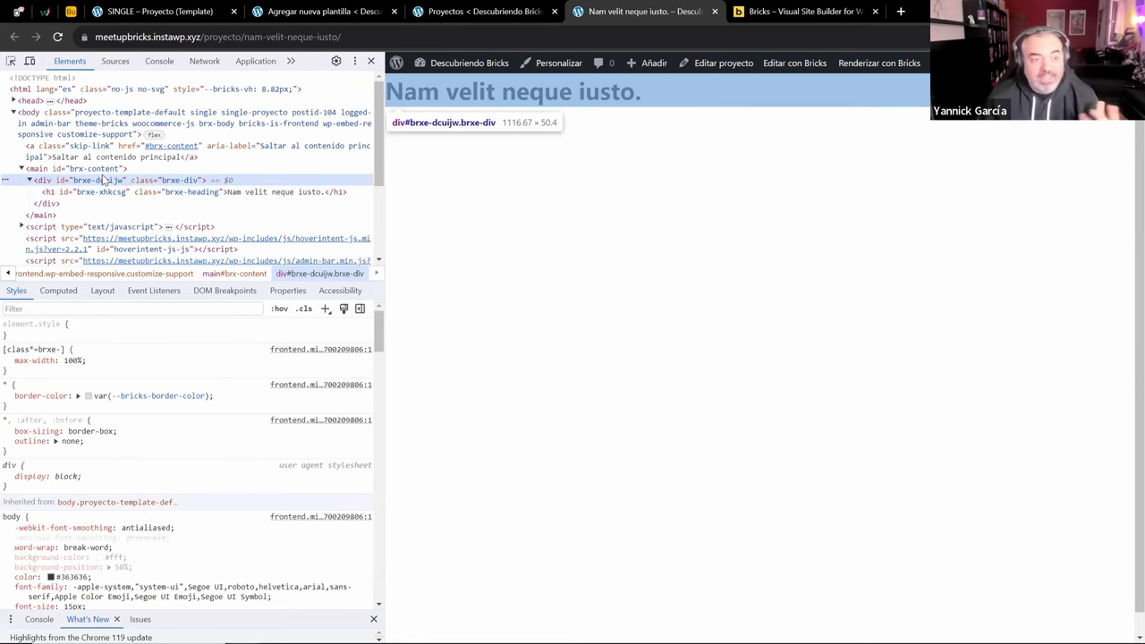
In the SINGLE – Proyecto template, move the Heading out of the Div and delete the empty Div
{"action": "left_click", "coordinate": [357, 10]}
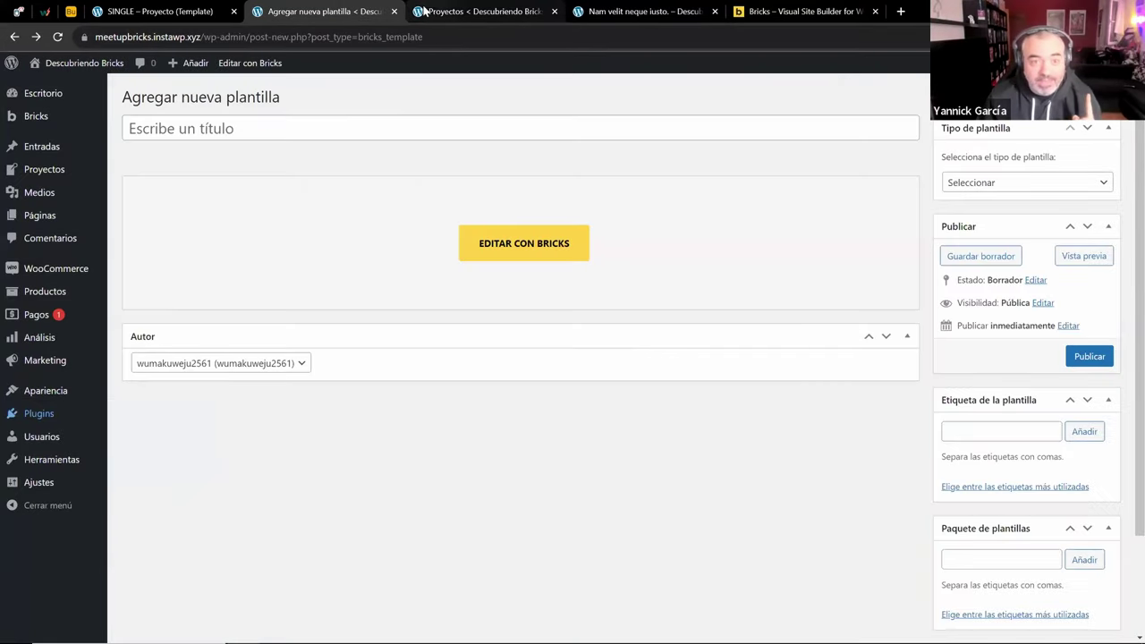
{"action": "left_click", "coordinate": [425, 10]}
{"action": "left_click", "coordinate": [161, 11]}
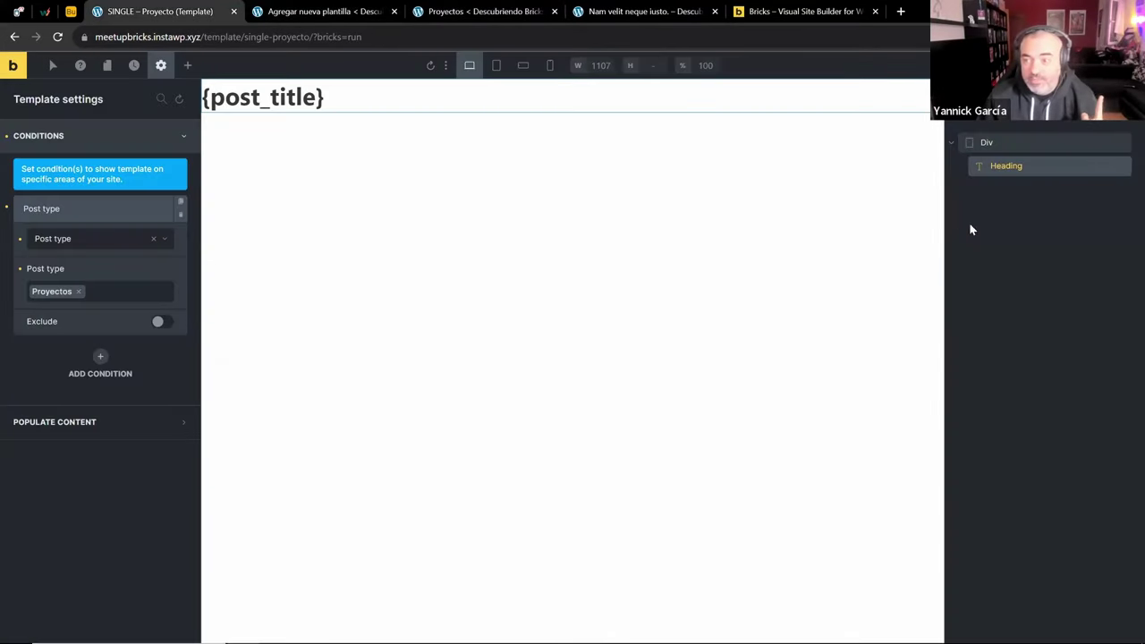
{"action": "mouse_move", "coordinate": [986, 167]}
{"action": "left_mouse_down"}
{"action": "mouse_move", "coordinate": [978, 146]}
{"action": "mouse_move", "coordinate": [971, 177]}
{"action": "left_mouse_up"}
{"action": "left_click", "coordinate": [974, 167]}
{"action": "right_click", "coordinate": [980, 163]}
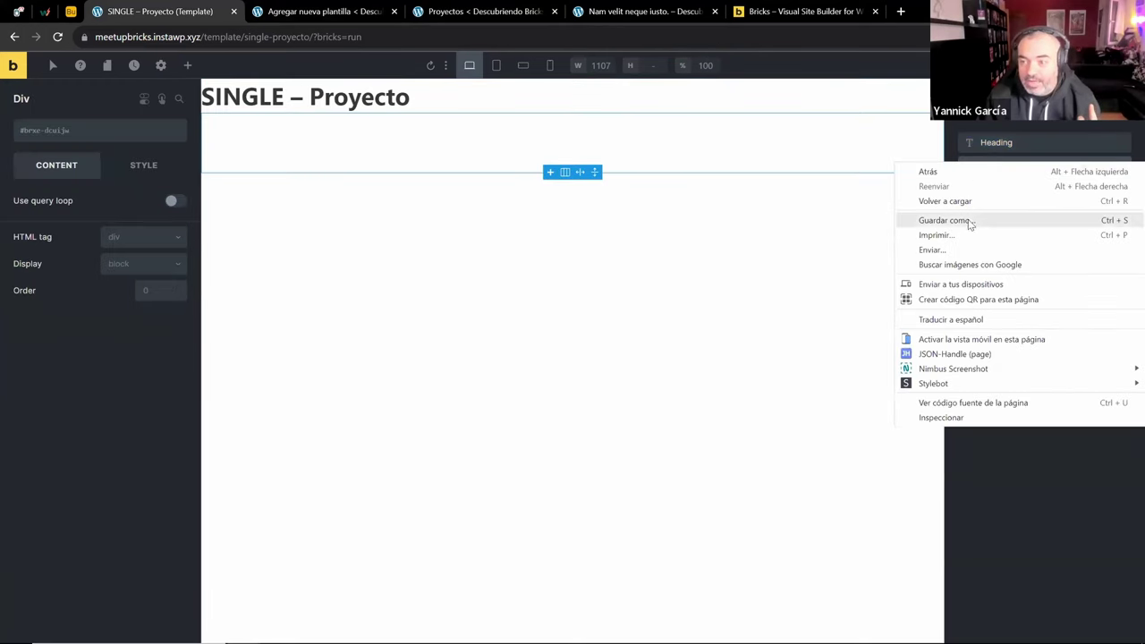
{"action": "key", "text": "Escape"}
{"action": "left_click", "coordinate": [1123, 166]}
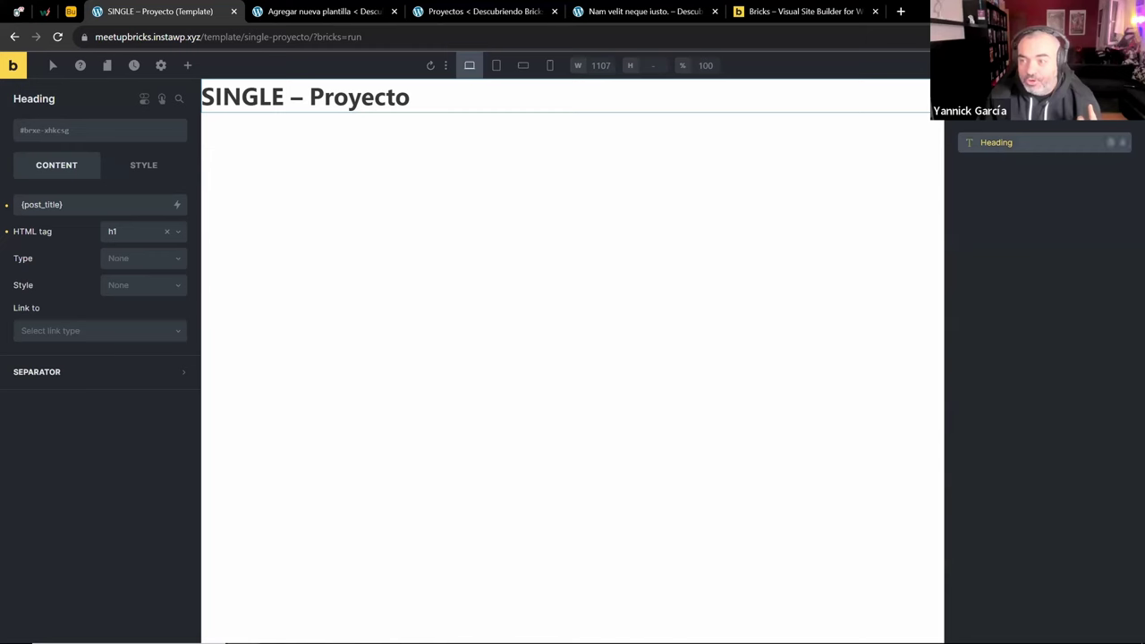
Inspect the main element and the h1 heading inside it on the project's front-end page
{"action": "left_click", "coordinate": [635, 11]}
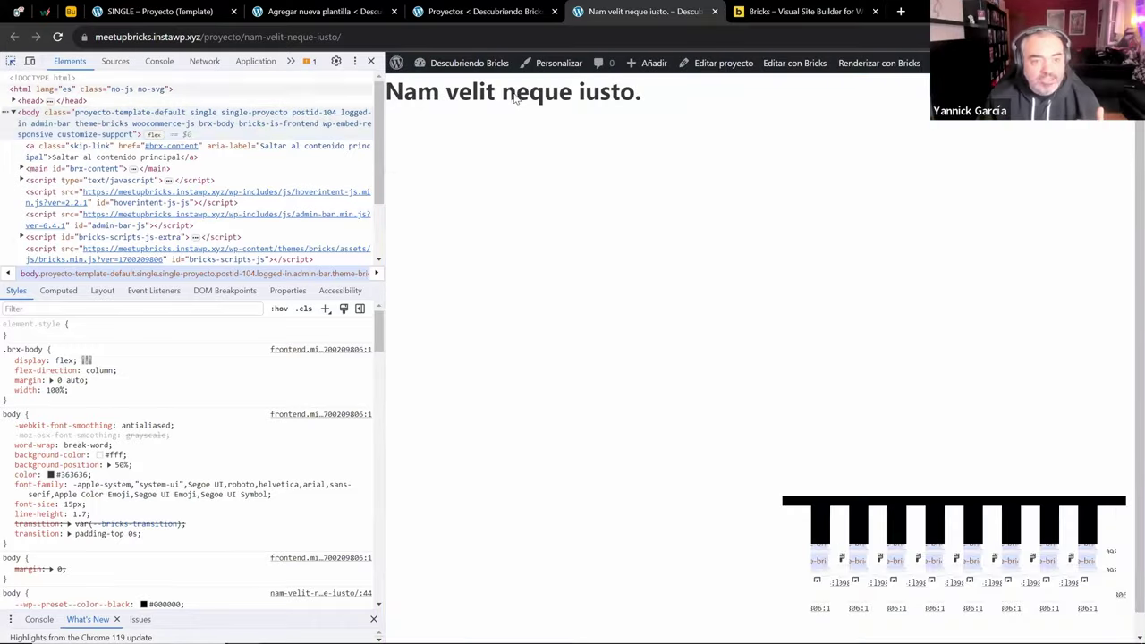
{"action": "left_click", "coordinate": [22, 168]}
{"action": "left_click", "coordinate": [103, 179]}
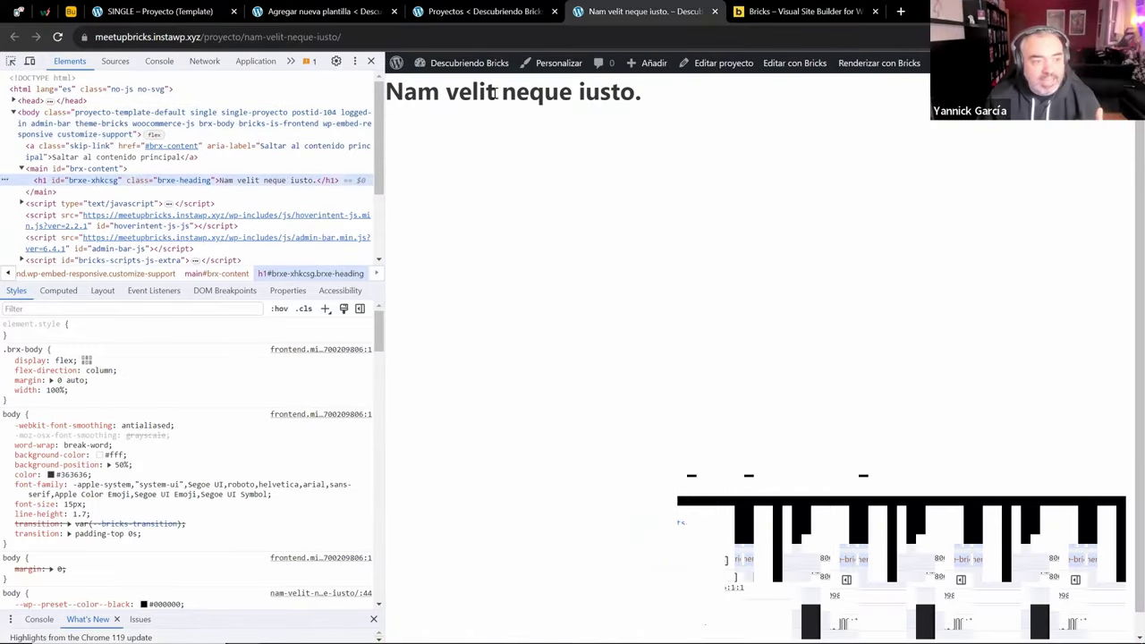
{"action": "left_click", "coordinate": [53, 169]}
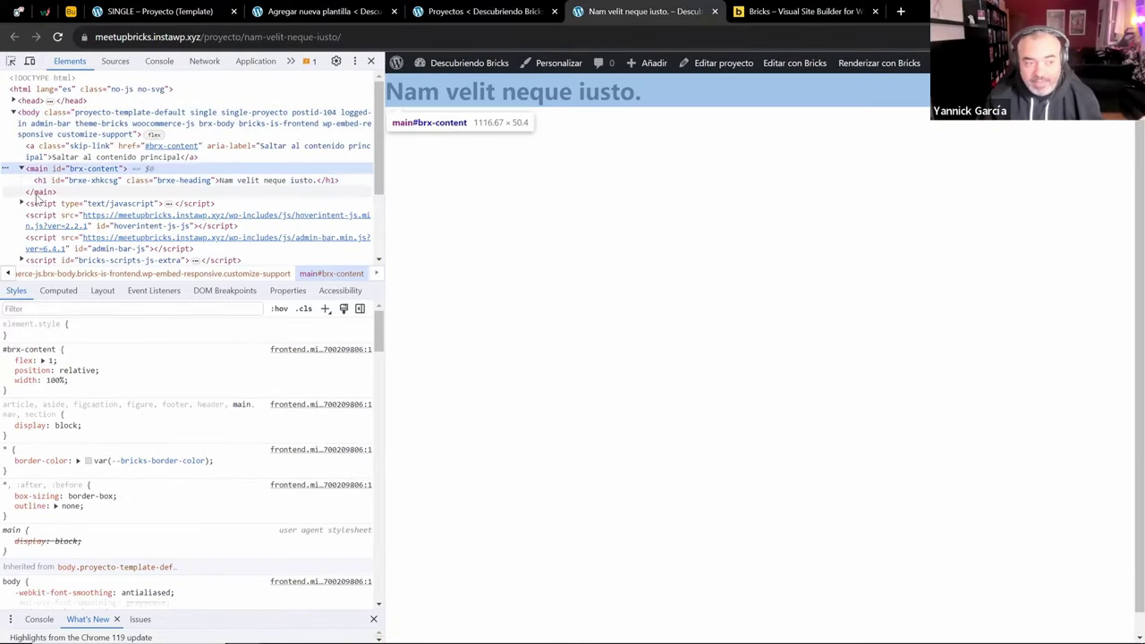
{"action": "left_click", "coordinate": [39, 191]}
{"action": "left_click", "coordinate": [42, 180]}
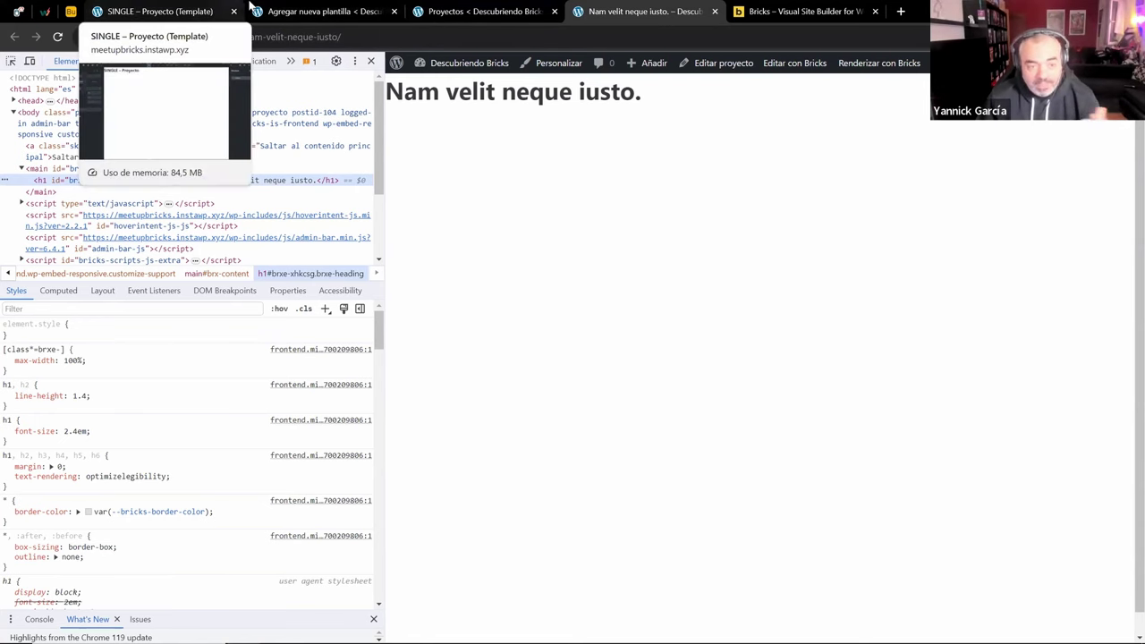
Return to the SINGLE – Proyecto template and restore the deleted Div with the Heading nested inside it
{"action": "left_click", "coordinate": [299, 11]}
{"action": "left_click", "coordinate": [183, 11]}
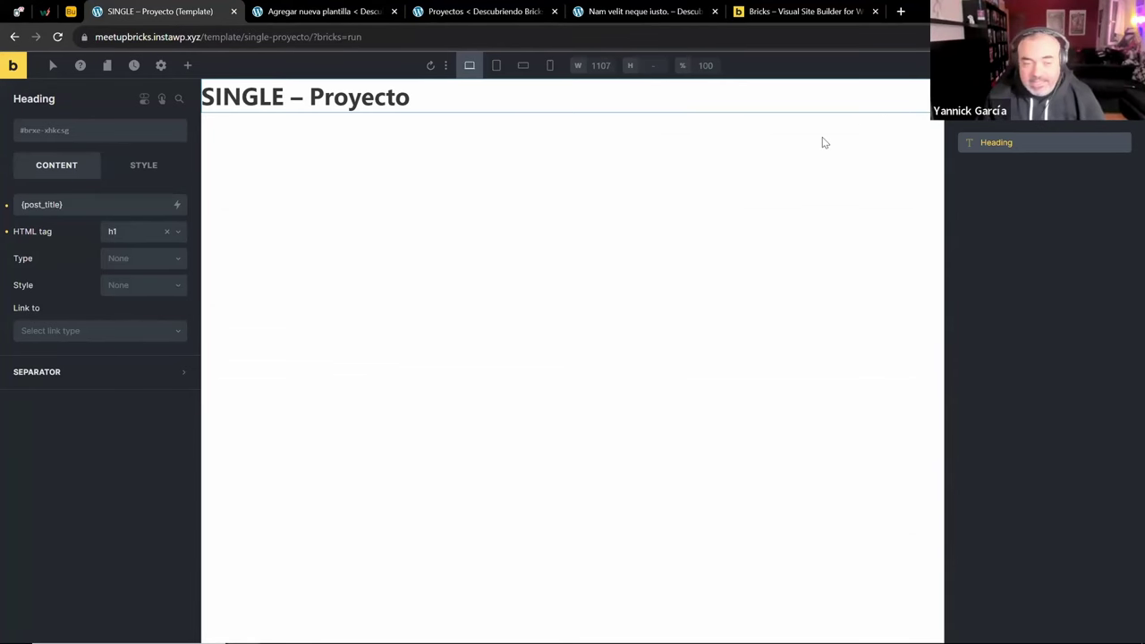
{"action": "left_click", "coordinate": [960, 147]}
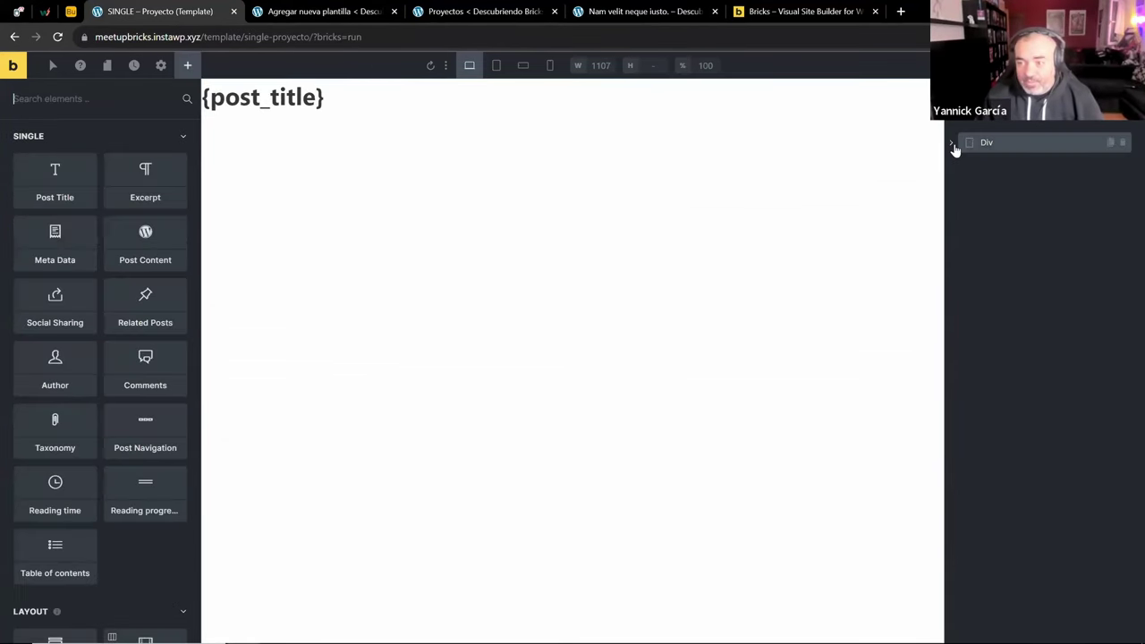
{"action": "left_click", "coordinate": [953, 146]}
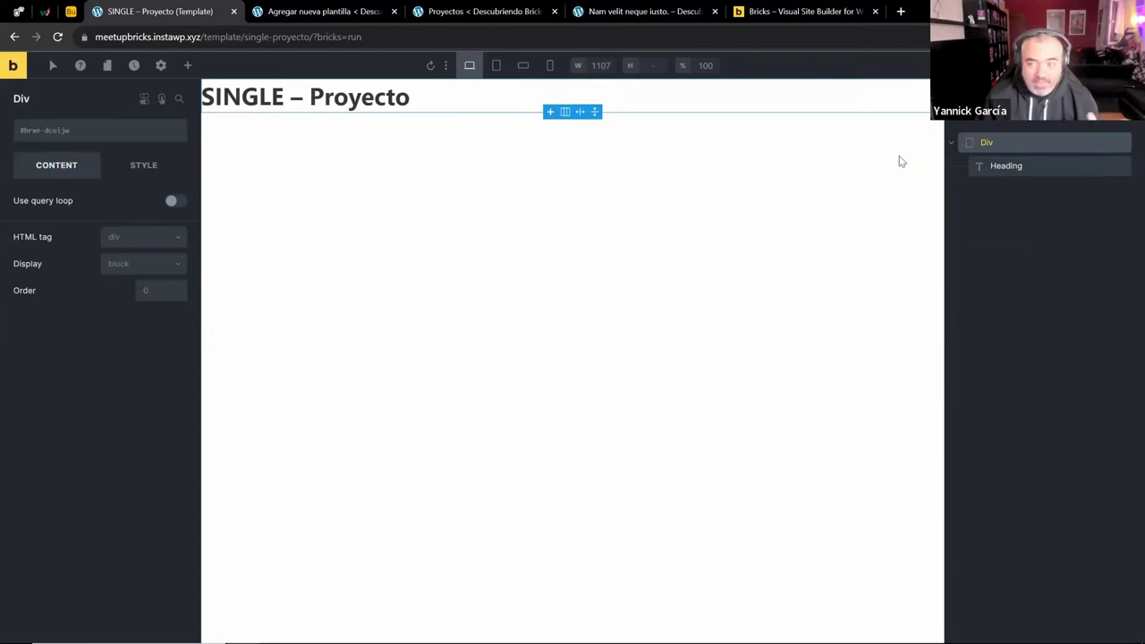
Rename the Div element in the template structure as Contenedor
{"action": "double_click", "coordinate": [982, 142]}
{"action": "type", "text": "Detalles"}
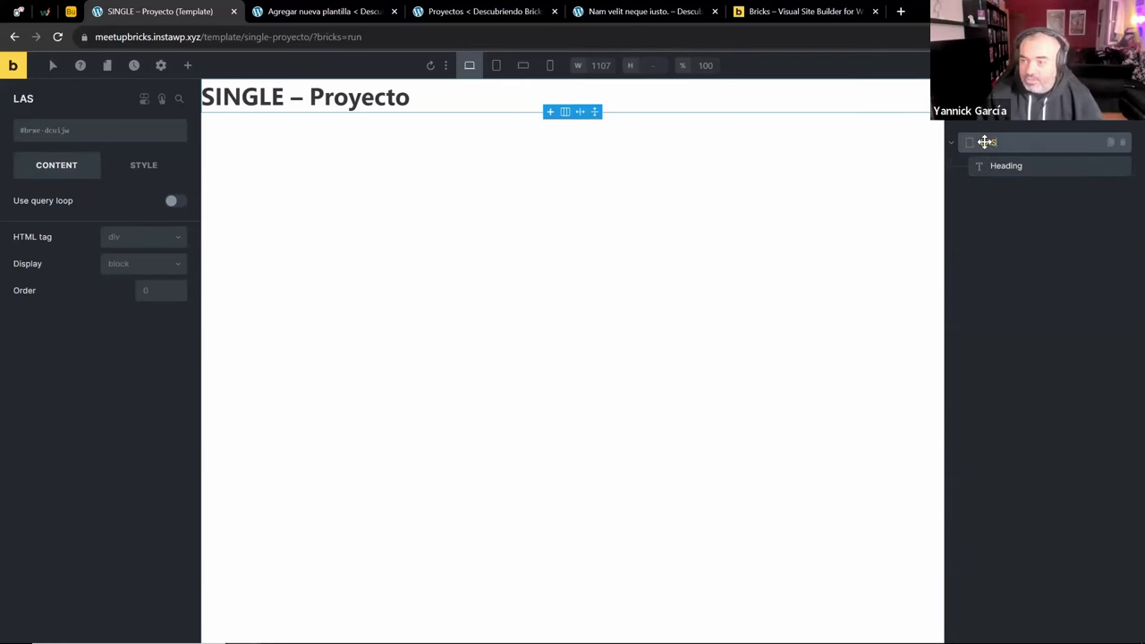
{"action": "key", "text": "BackSpace"}
{"action": "key", "text": "BackSpace"}
{"action": "key", "text": "BackSpace"}
{"action": "key", "text": "BackSpace"}
{"action": "key", "text": "BackSpace"}
{"action": "key", "text": "BackSpace"}
{"action": "key", "text": "BackSpace"}
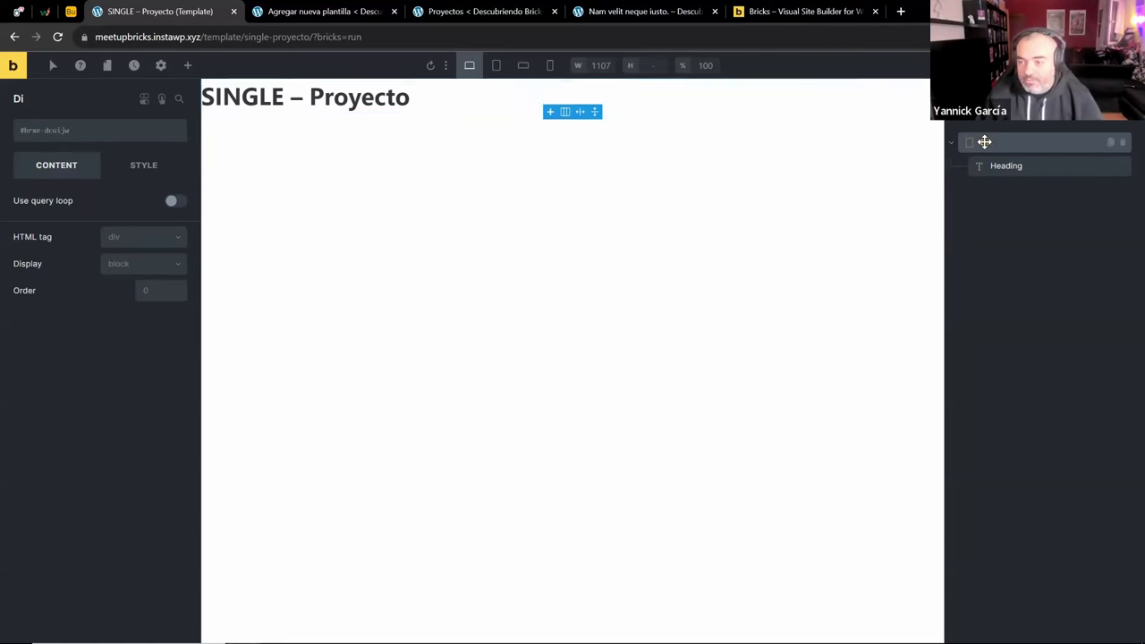
{"action": "key", "text": "BackSpace"}
{"action": "key", "text": "BackSpace"}
{"action": "type", "text": "Contenedor"}
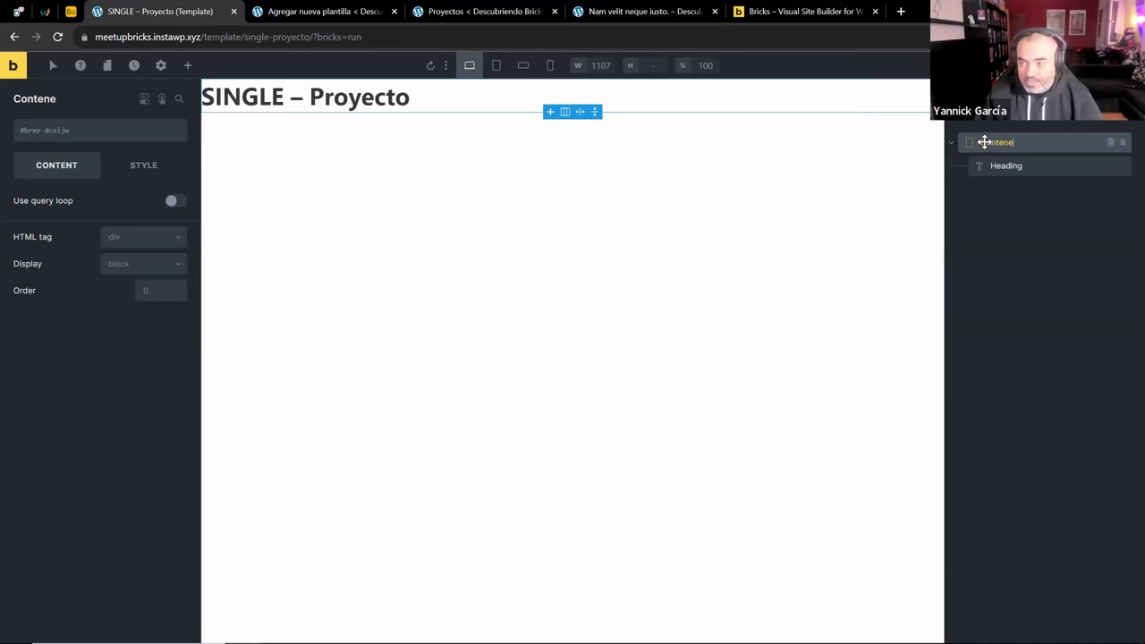
{"action": "key", "text": "Return"}
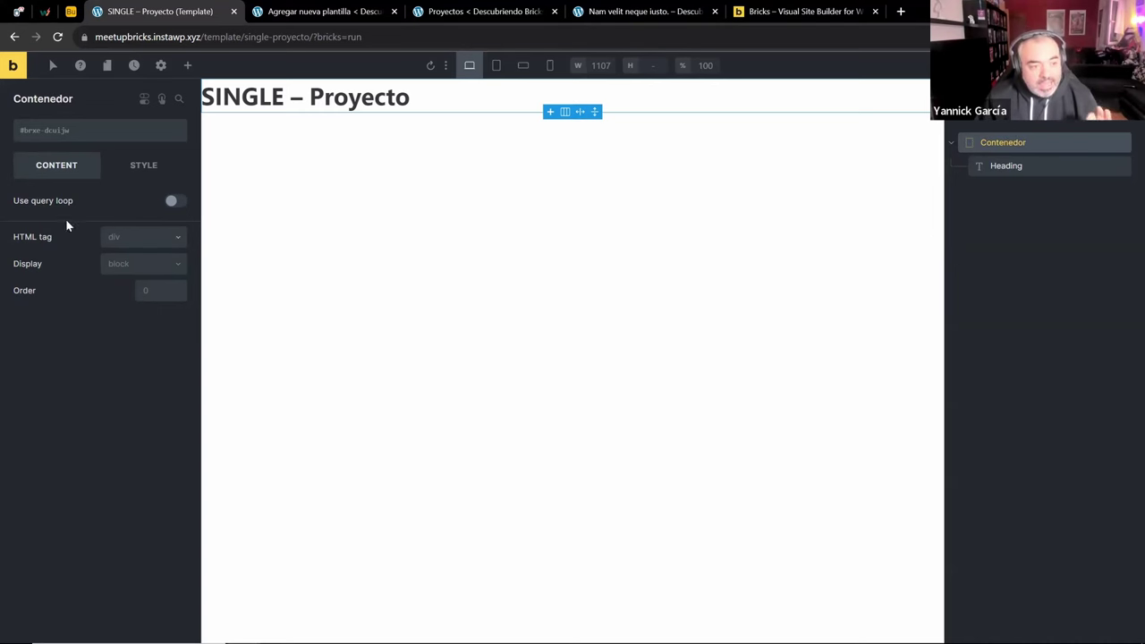
Examine the Background, Border / Box Shadow and Typography style options of the Contenedor element
{"action": "left_click", "coordinate": [126, 172]}
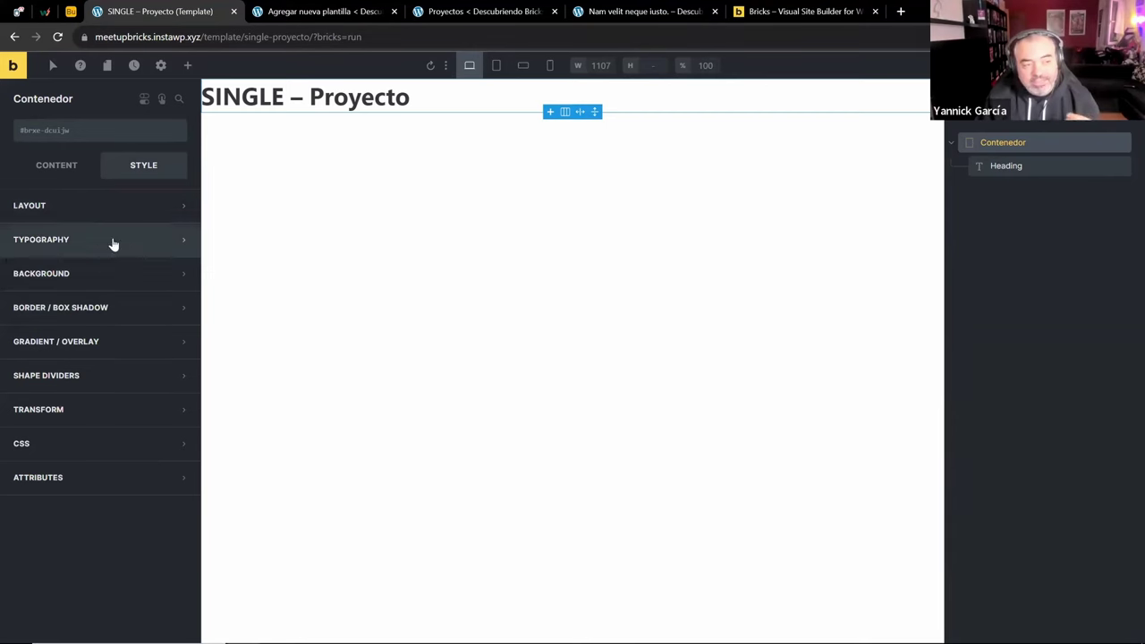
{"action": "left_click", "coordinate": [100, 289]}
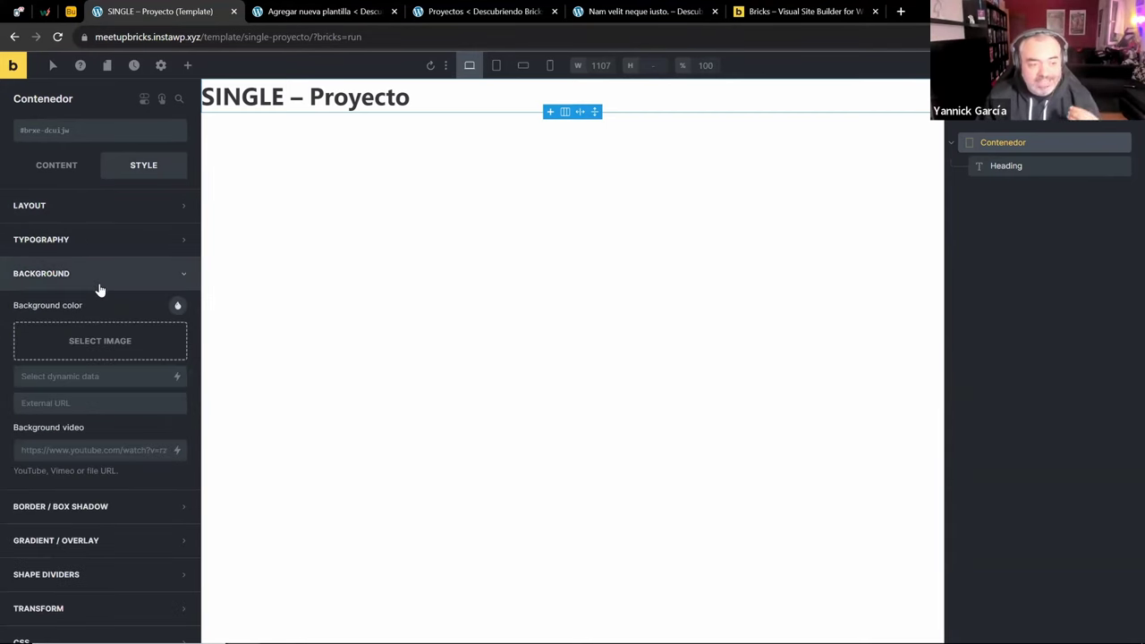
{"action": "scroll", "coordinate": [98, 295], "scroll_direction": "down", "scroll_amount": 1}
{"action": "left_click", "coordinate": [93, 456]}
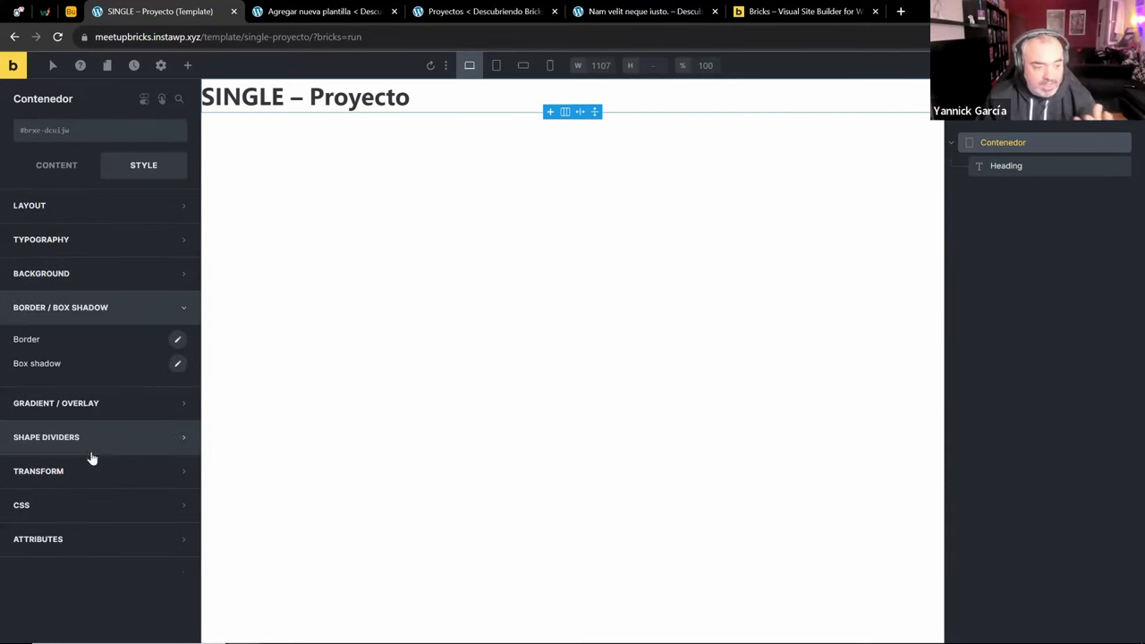
{"action": "left_click", "coordinate": [82, 281]}
{"action": "scroll", "coordinate": [101, 229], "scroll_direction": "down", "scroll_amount": 1}
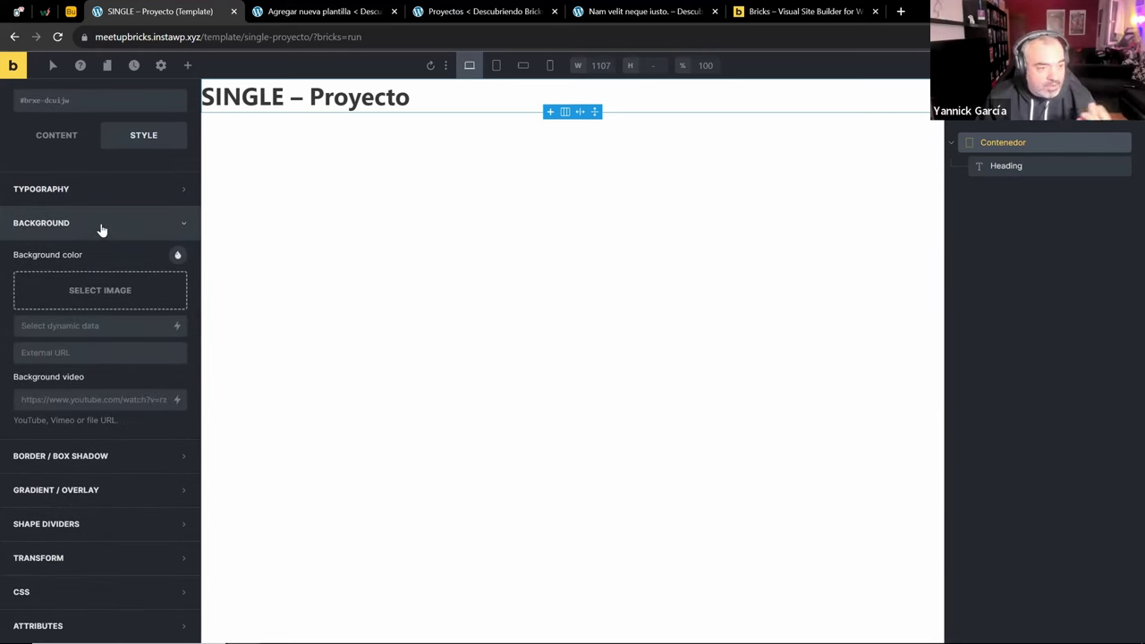
{"action": "scroll", "coordinate": [106, 332], "scroll_direction": "up", "scroll_amount": 1}
{"action": "left_click", "coordinate": [102, 239]}
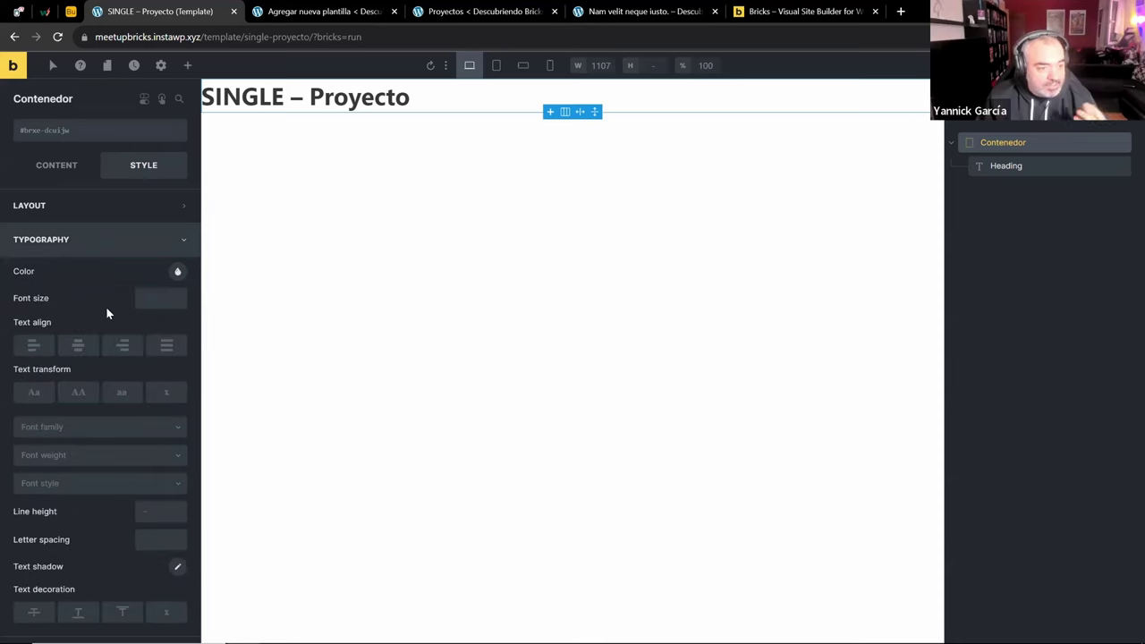
{"action": "scroll", "coordinate": [131, 285], "scroll_direction": "down", "scroll_amount": 2}
{"action": "scroll", "coordinate": [130, 285], "scroll_direction": "up", "scroll_amount": 2}
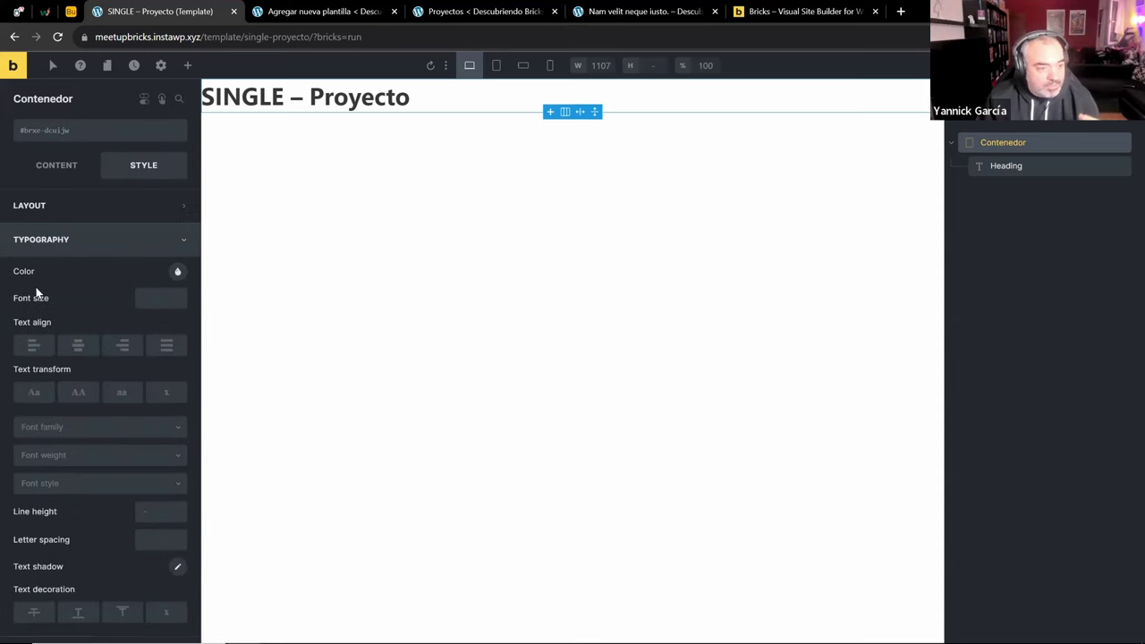
{"action": "scroll", "coordinate": [143, 277], "scroll_direction": "down", "scroll_amount": 2}
{"action": "scroll", "coordinate": [89, 255], "scroll_direction": "up", "scroll_amount": 2}
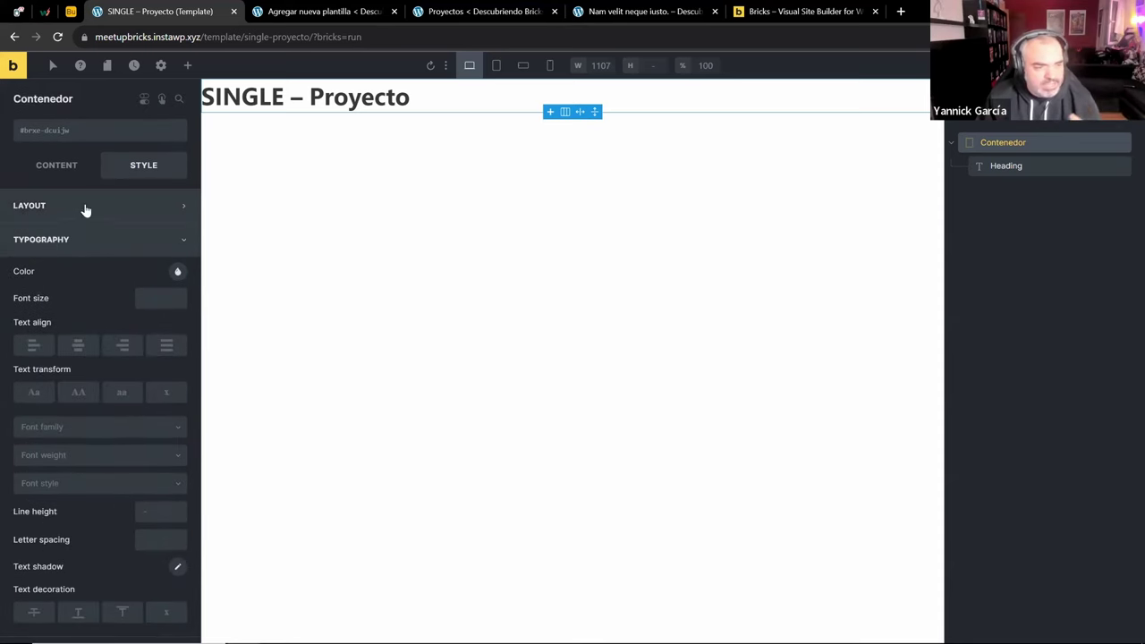
Examine the Contenedor element's Layout style options, including sizing, positioning and misc, and read the hint for Height
{"action": "left_click", "coordinate": [85, 209]}
{"action": "scroll", "coordinate": [72, 268], "scroll_direction": "down", "scroll_amount": 3}
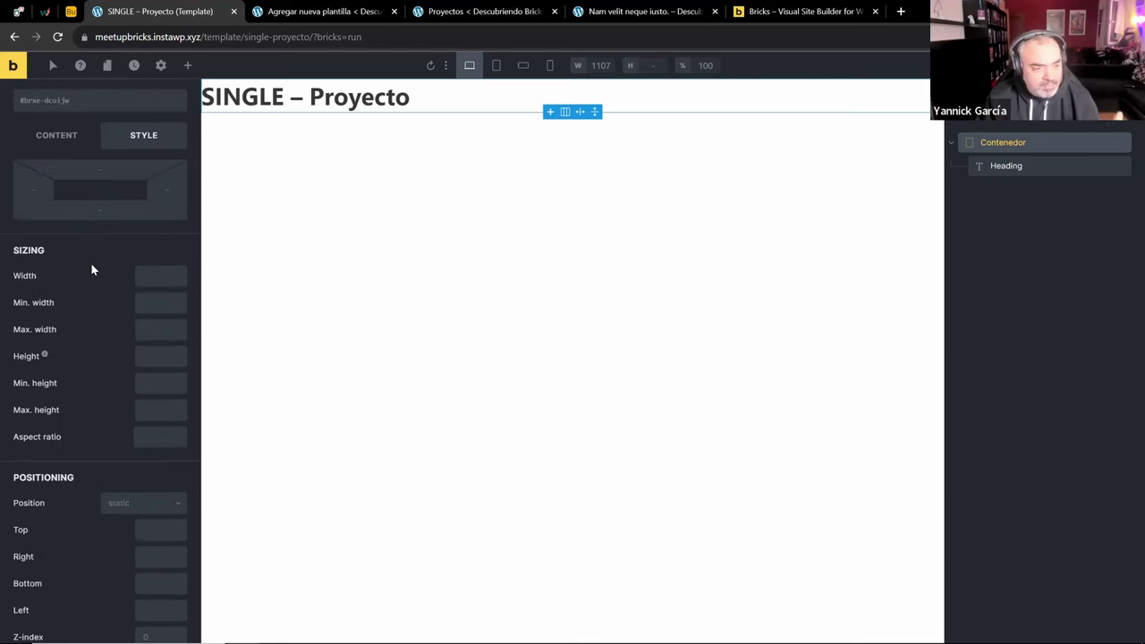
{"action": "scroll", "coordinate": [108, 284], "scroll_direction": "down", "scroll_amount": 5}
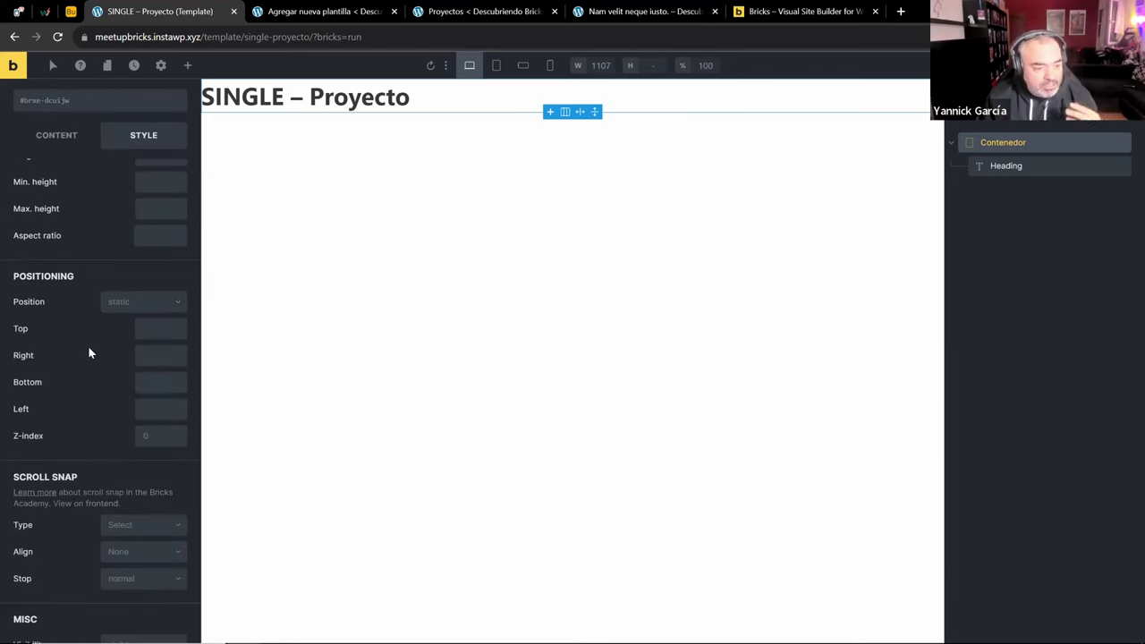
{"action": "scroll", "coordinate": [80, 349], "scroll_direction": "down", "scroll_amount": 3}
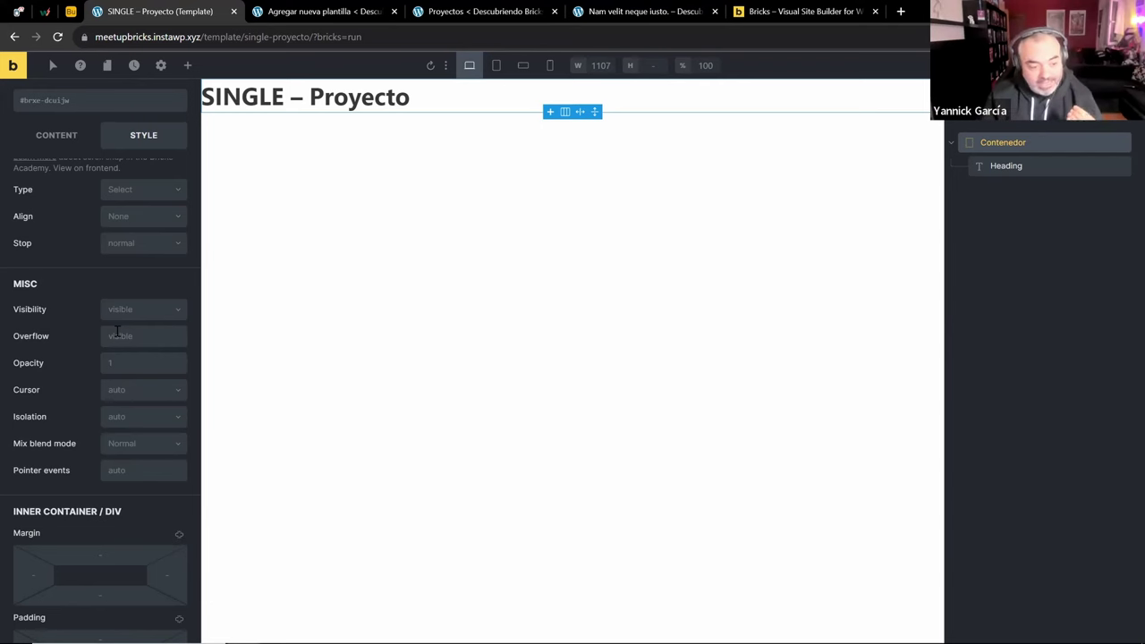
{"action": "scroll", "coordinate": [83, 346], "scroll_direction": "up", "scroll_amount": 5}
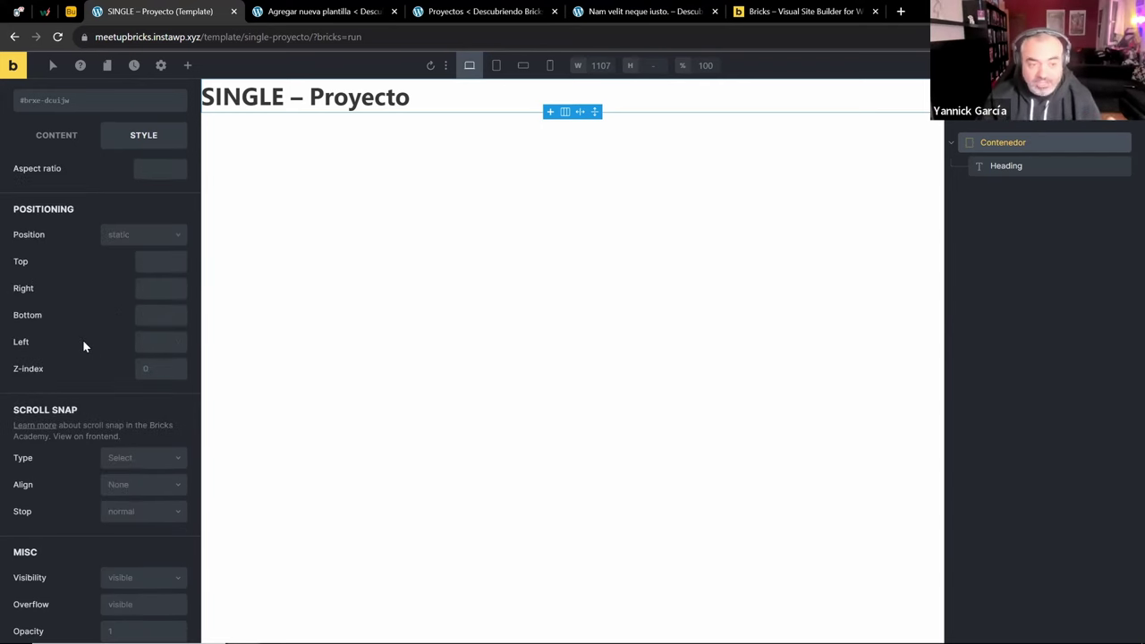
{"action": "scroll", "coordinate": [104, 322], "scroll_direction": "up", "scroll_amount": 4}
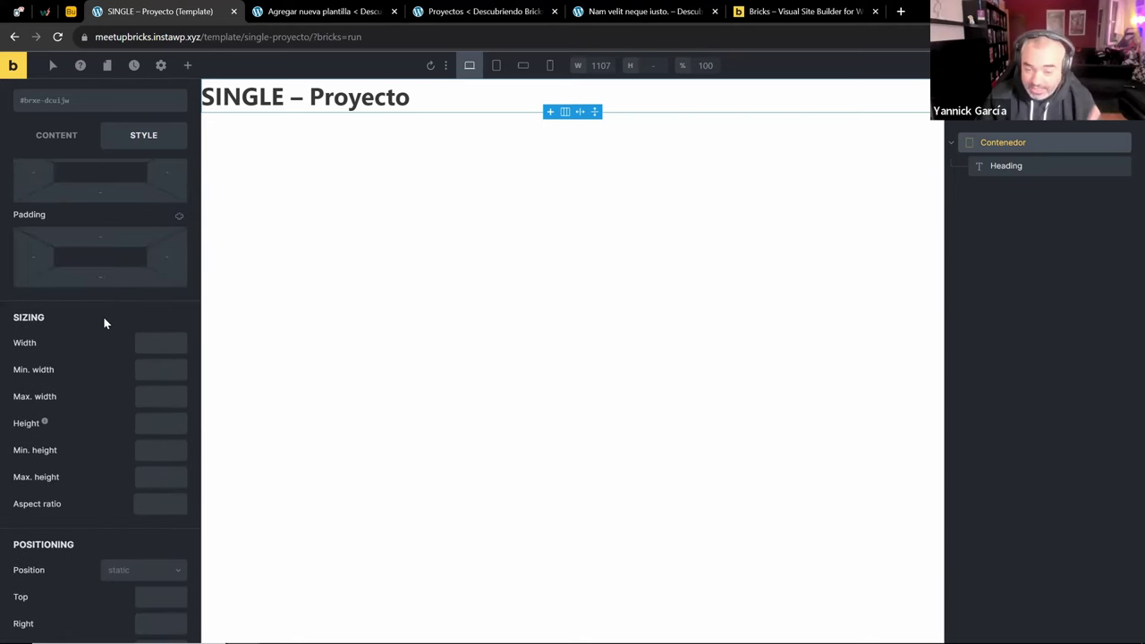
{"action": "scroll", "coordinate": [104, 323], "scroll_direction": "down", "scroll_amount": 3}
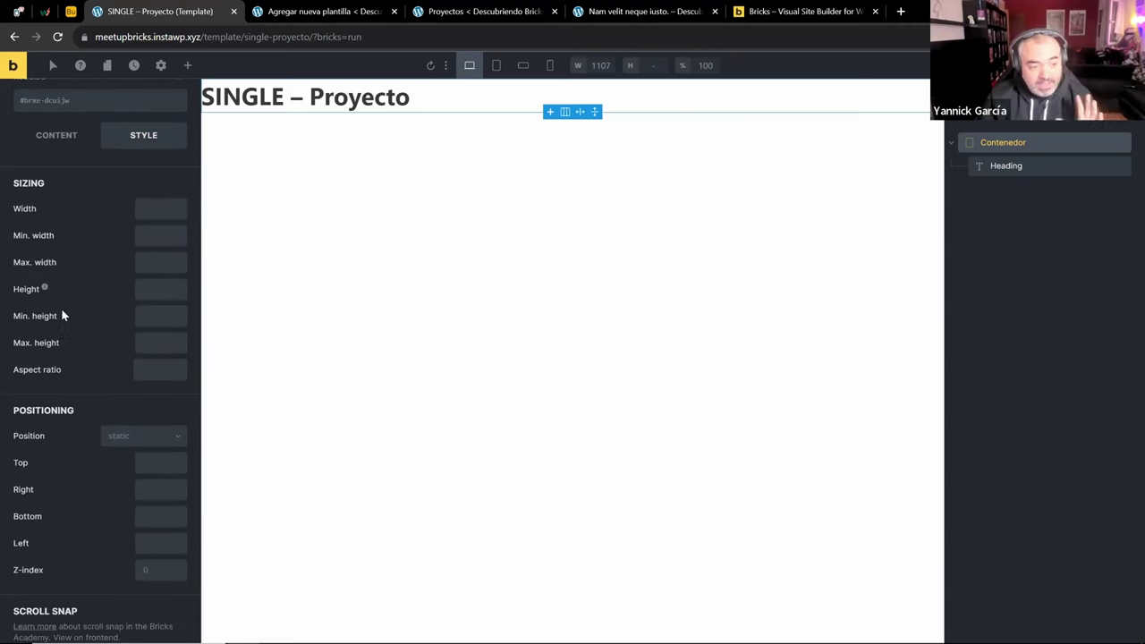
{"action": "mouse_move", "coordinate": [29, 292]}
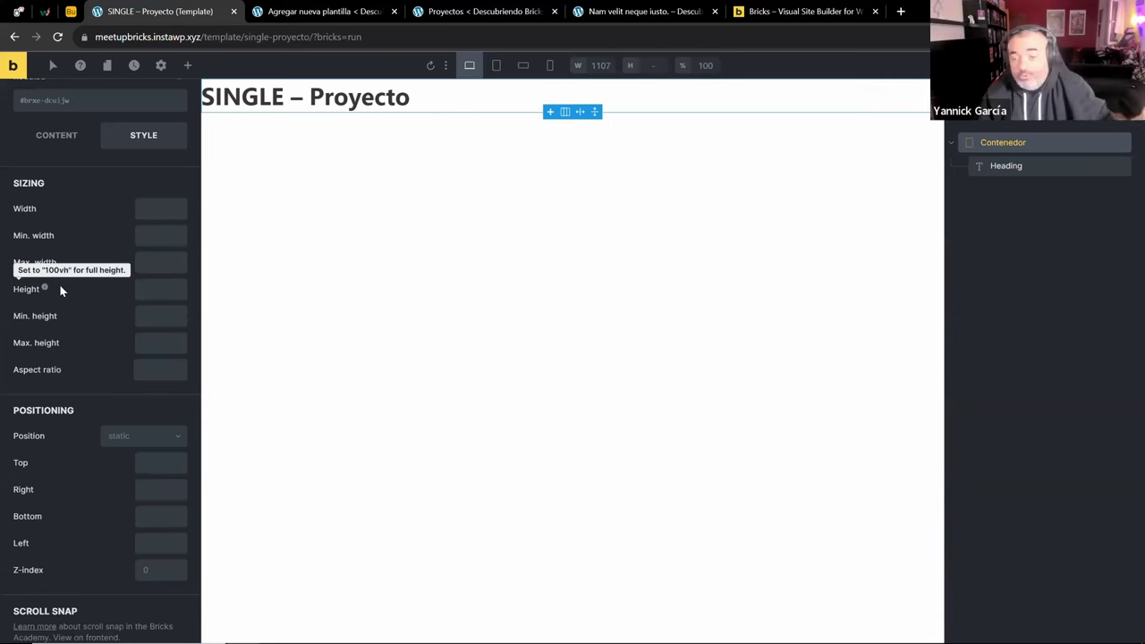
Examine the Contenedor element's Position choices, Scroll snap, Misc and Inner container options, its Background settings and its content settings
{"action": "scroll", "coordinate": [72, 375], "scroll_direction": "down", "scroll_amount": 2}
{"action": "scroll", "coordinate": [79, 404], "scroll_direction": "down", "scroll_amount": 5}
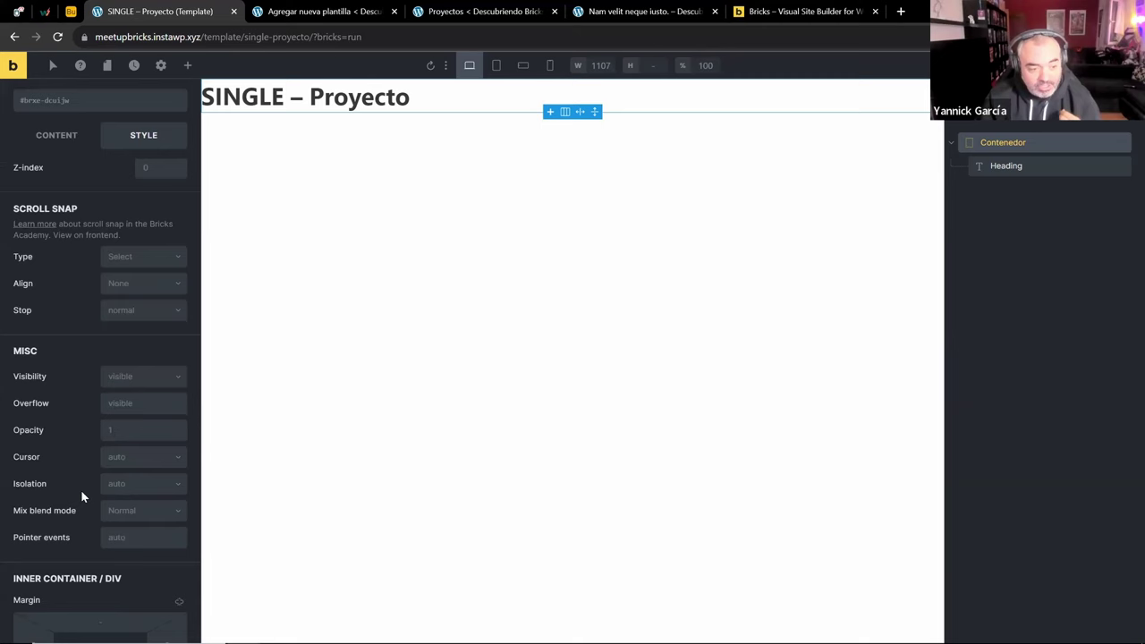
{"action": "scroll", "coordinate": [85, 401], "scroll_direction": "up", "scroll_amount": 6}
{"action": "left_click", "coordinate": [136, 369]}
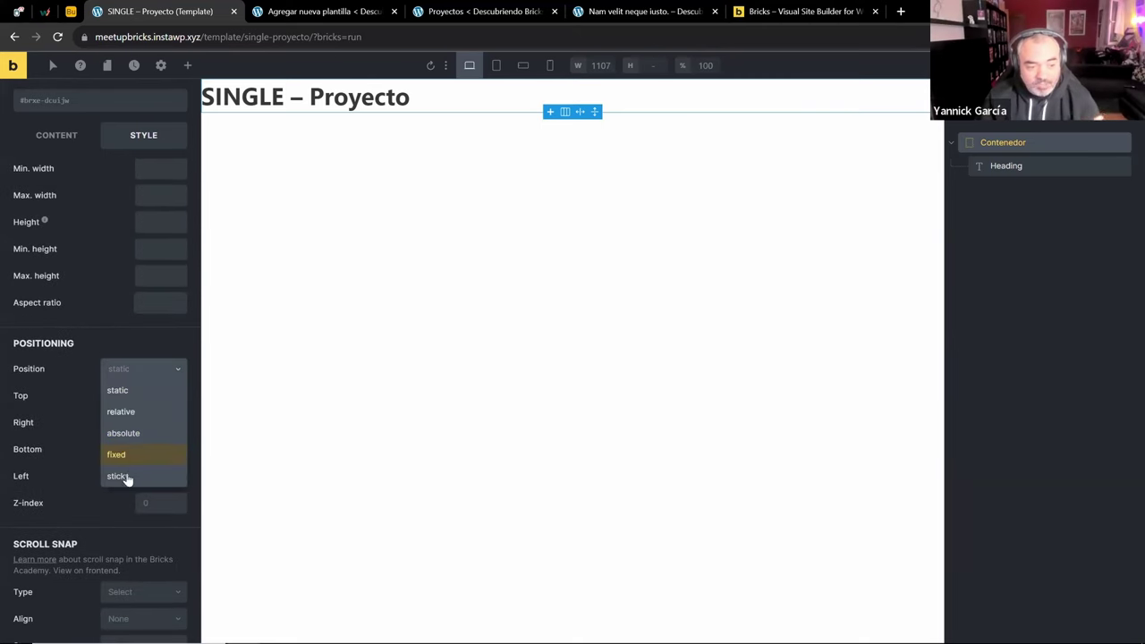
{"action": "left_click", "coordinate": [93, 379]}
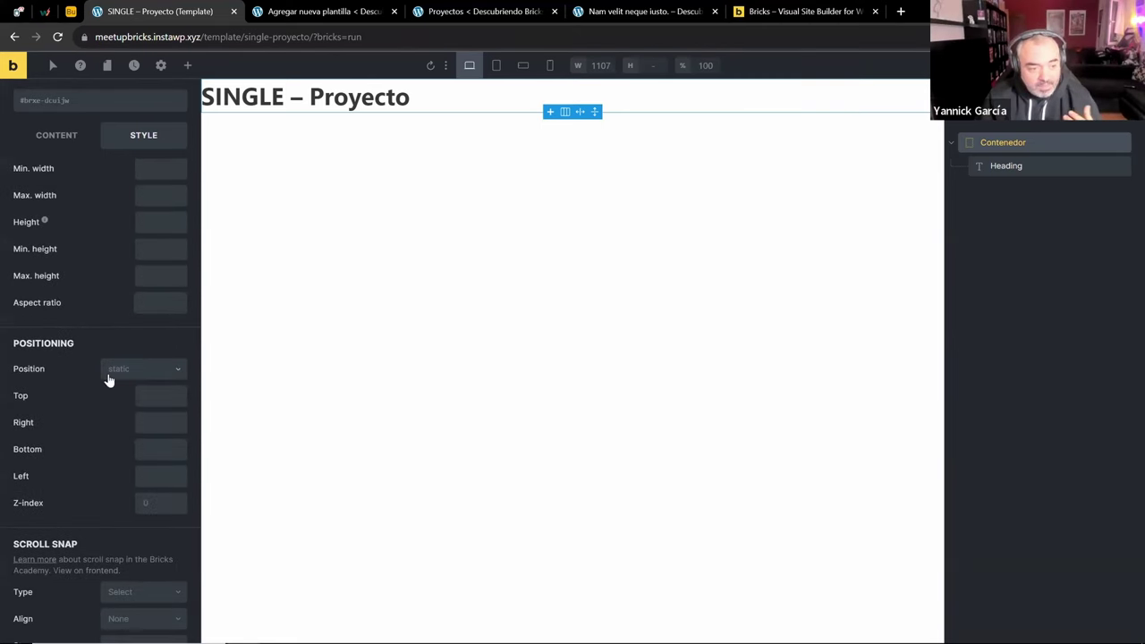
{"action": "left_click", "coordinate": [107, 377]}
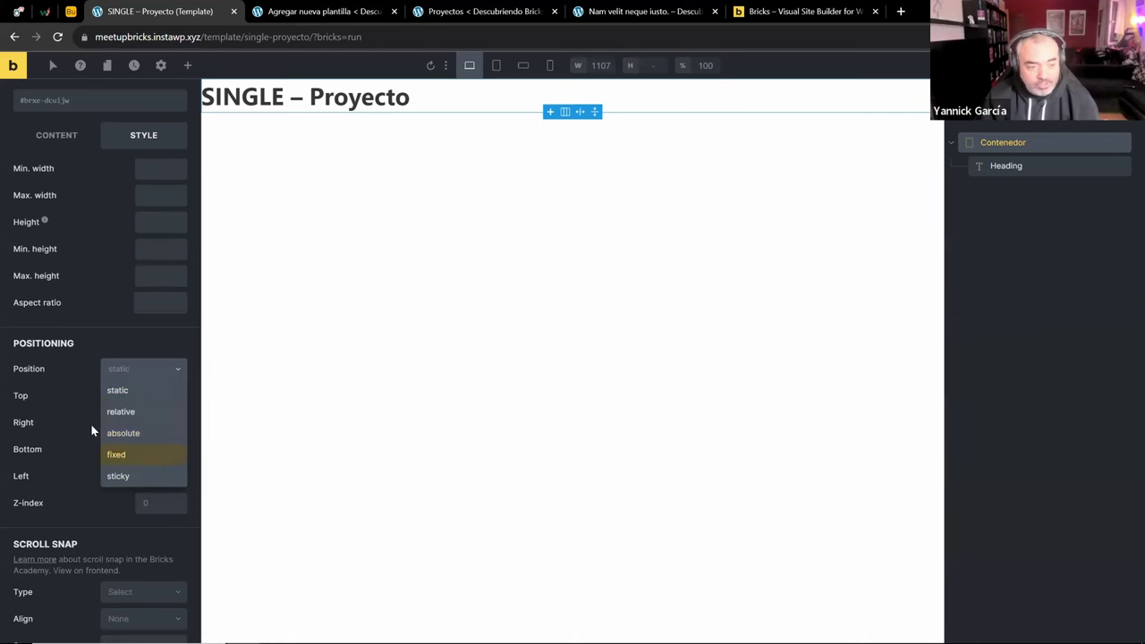
{"action": "left_click", "coordinate": [82, 400]}
{"action": "scroll", "coordinate": [88, 400], "scroll_direction": "down", "scroll_amount": 5}
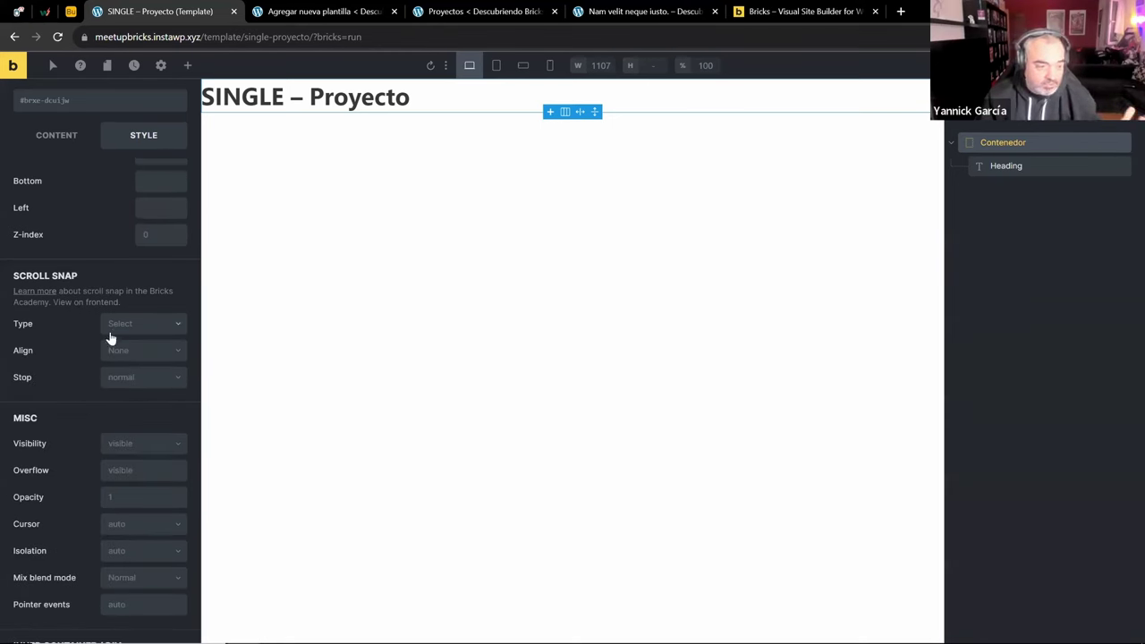
{"action": "scroll", "coordinate": [107, 348], "scroll_direction": "down", "scroll_amount": 7}
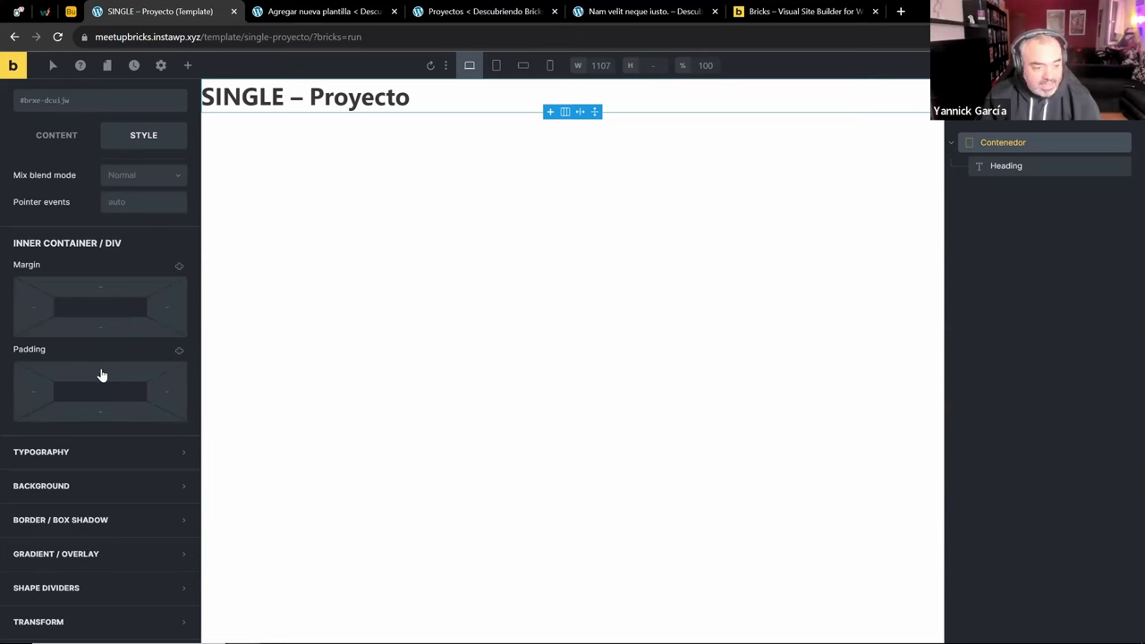
{"action": "left_click", "coordinate": [64, 487]}
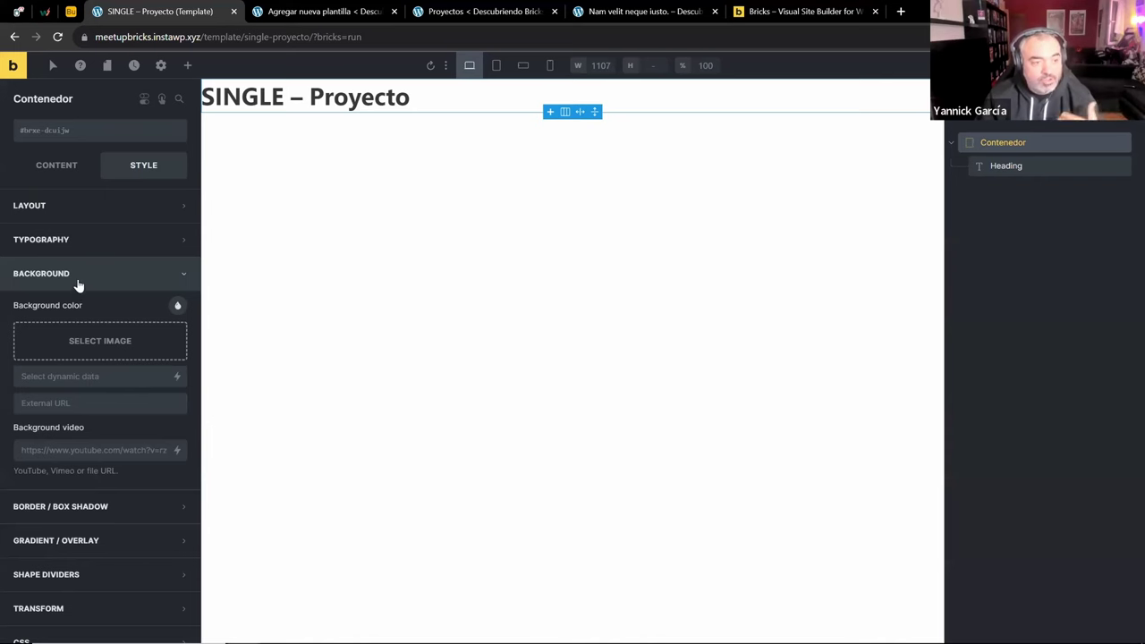
{"action": "left_click", "coordinate": [86, 170]}
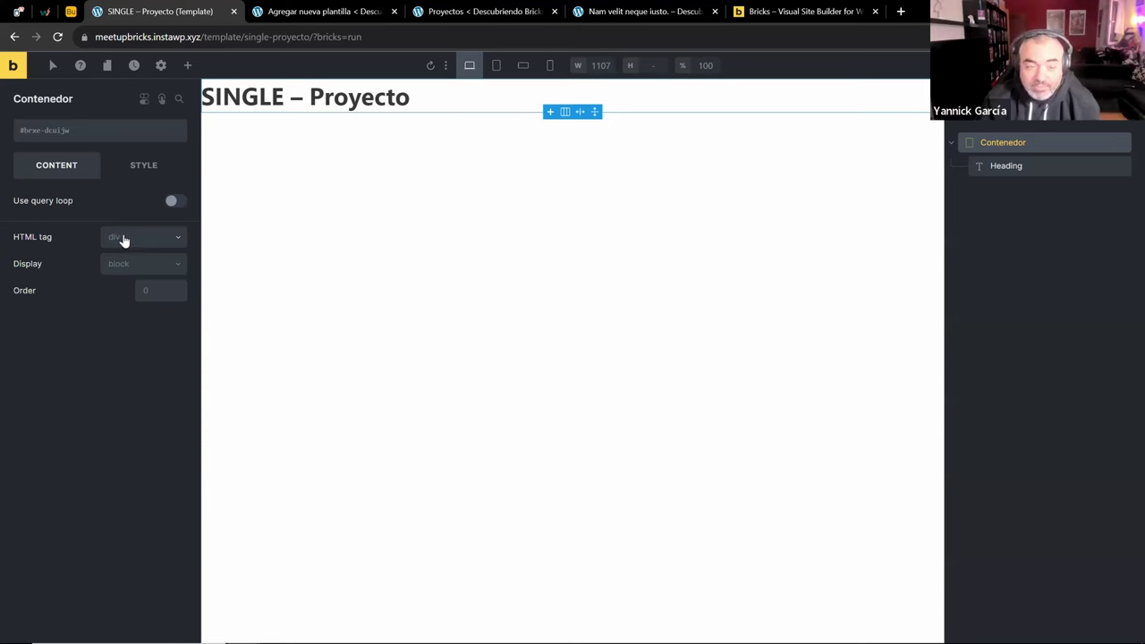
{"action": "left_click", "coordinate": [144, 172]}
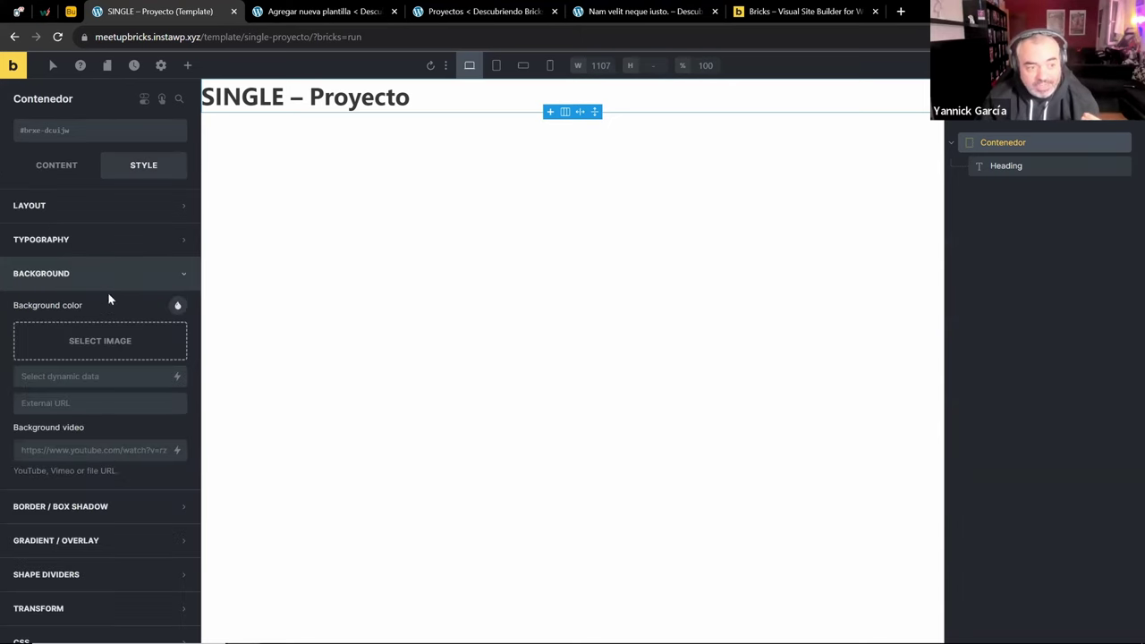
Set the Contenedor element's HTML tag to div
{"action": "left_click", "coordinate": [69, 161]}
{"action": "left_click", "coordinate": [126, 237]}
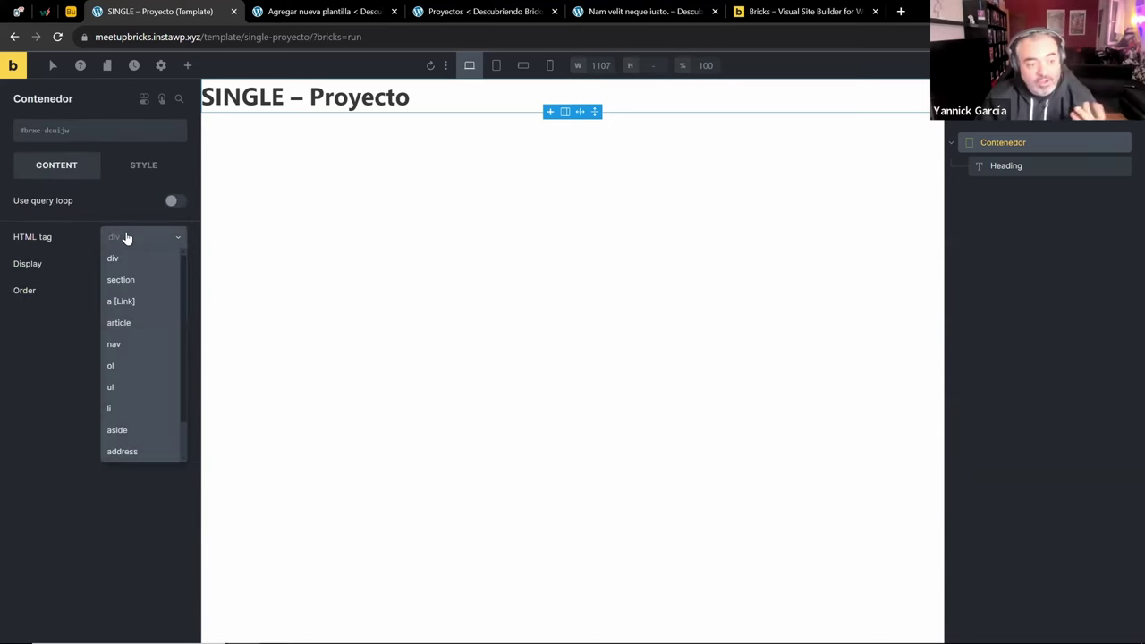
{"action": "left_click", "coordinate": [111, 258]}
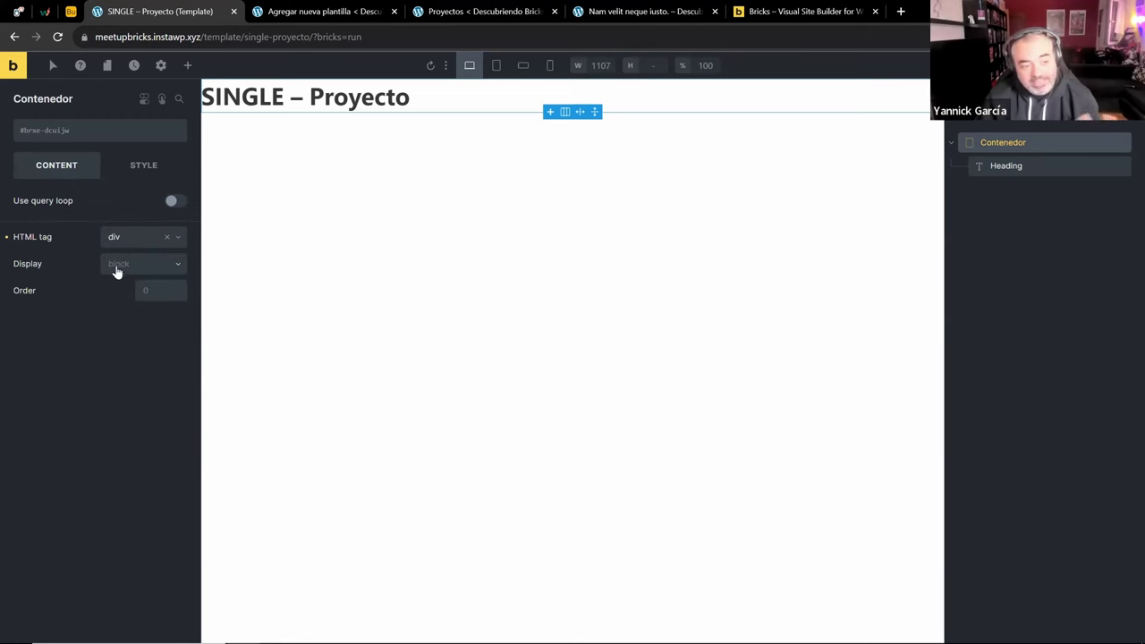
{"action": "left_click", "coordinate": [116, 271]}
{"action": "left_click", "coordinate": [64, 260]}
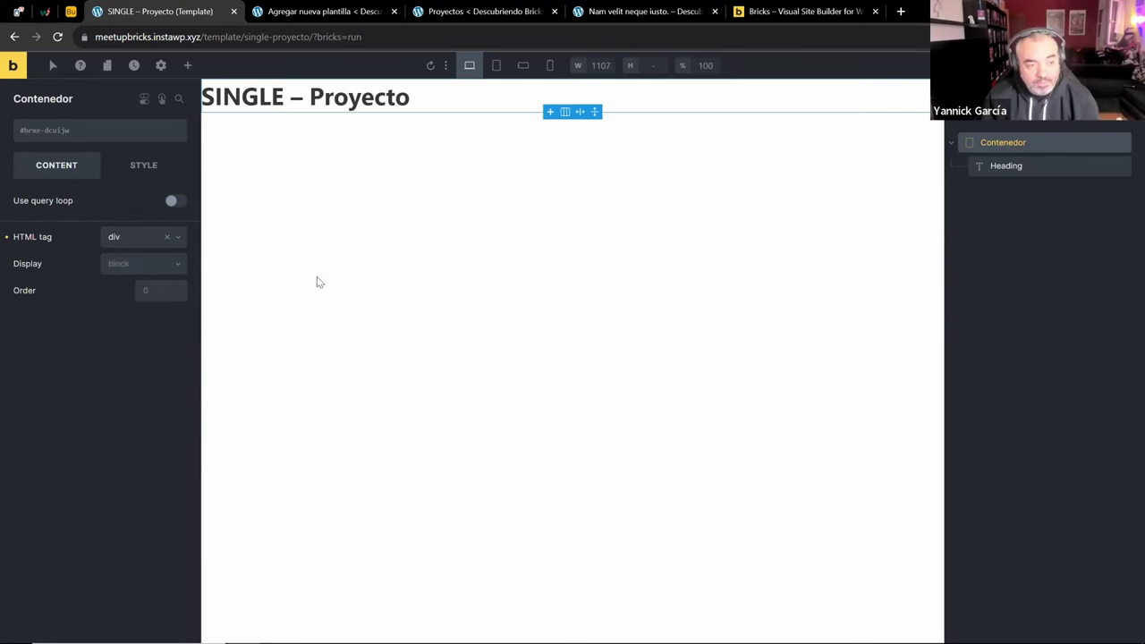
Set the Contenedor element's Display to flex and center its content on both the cross axis and the main axis
{"action": "left_click", "coordinate": [141, 168]}
{"action": "left_click", "coordinate": [62, 231]}
{"action": "left_click", "coordinate": [65, 217]}
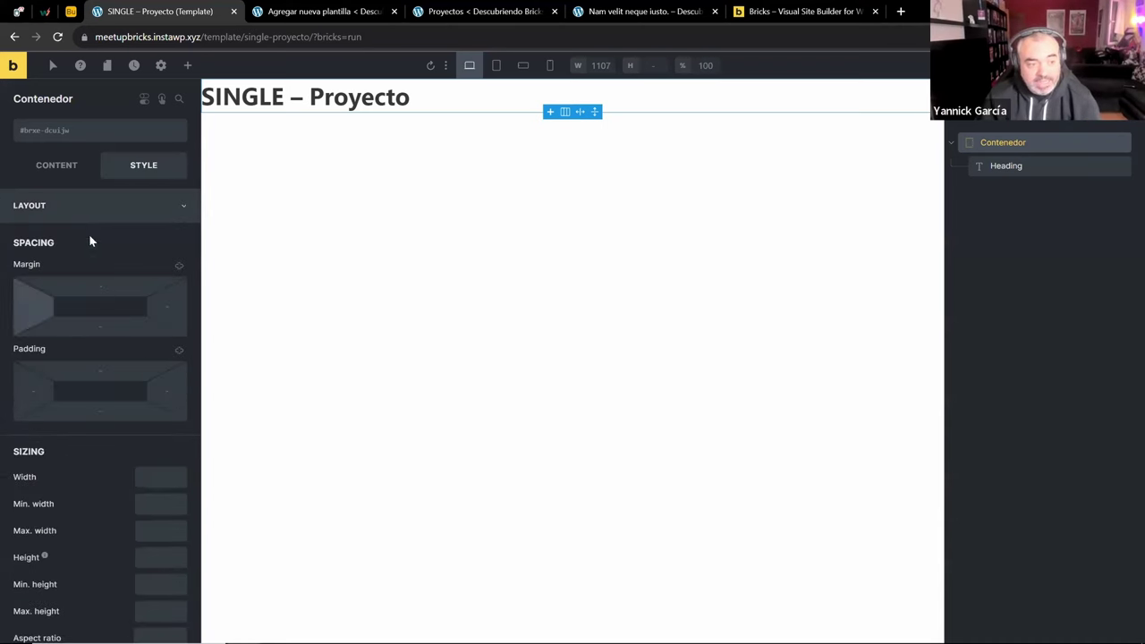
{"action": "left_click", "coordinate": [72, 174]}
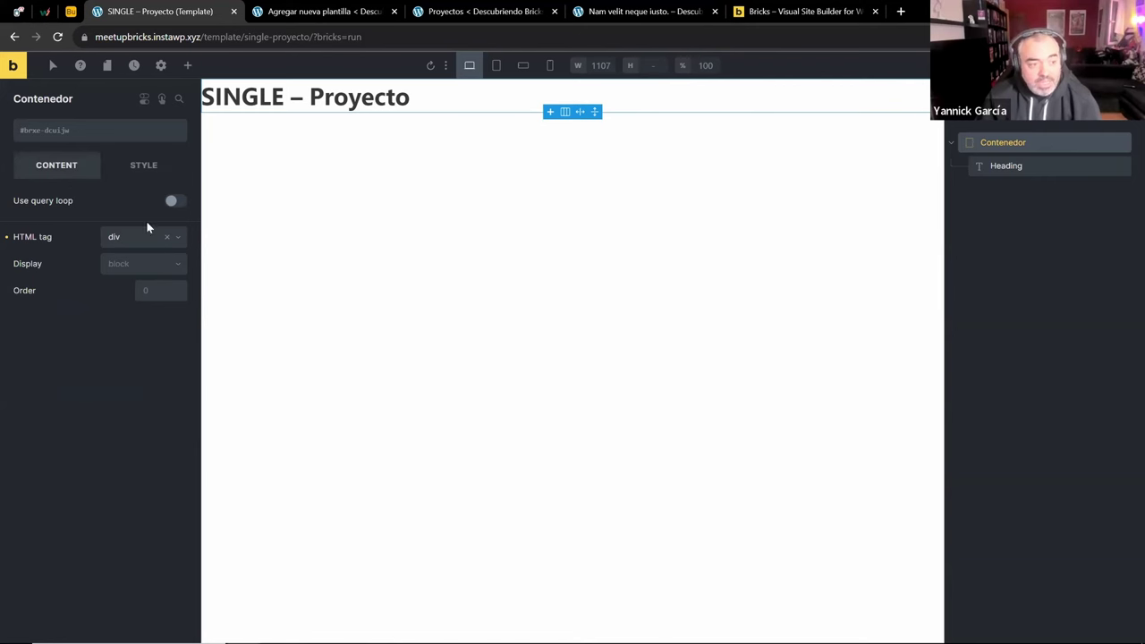
{"action": "left_click", "coordinate": [128, 264]}
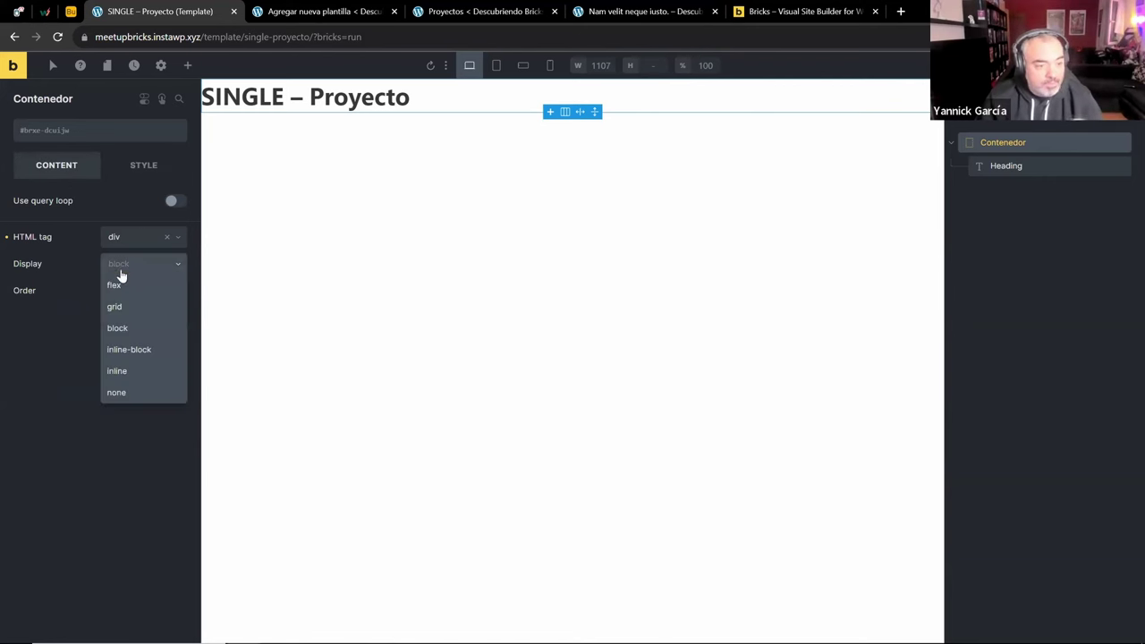
{"action": "left_click", "coordinate": [114, 285]}
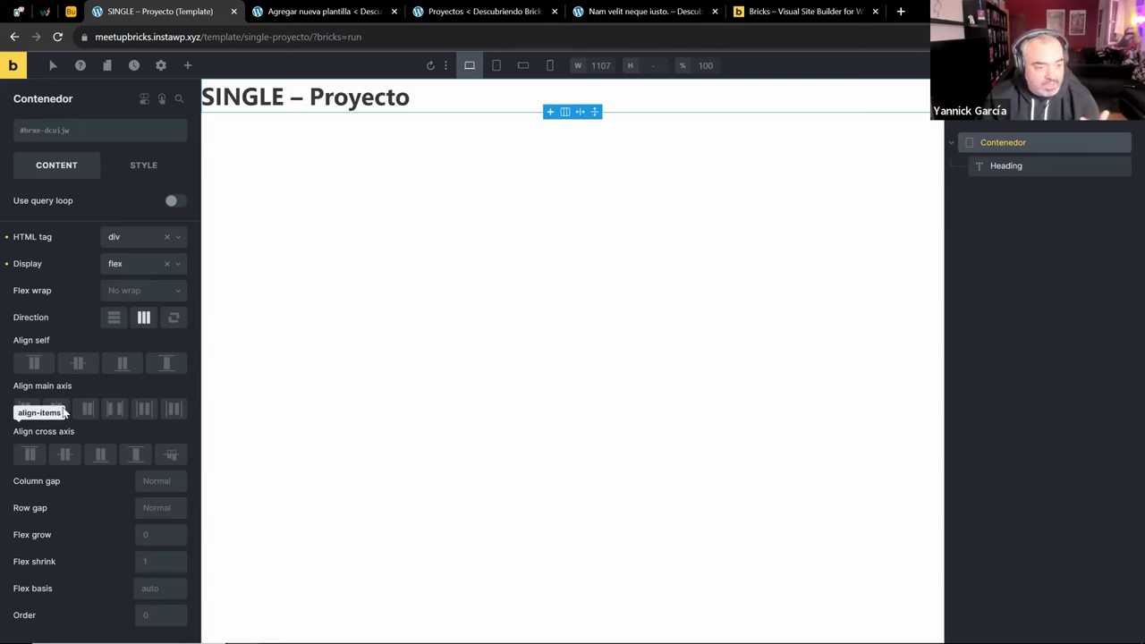
{"action": "left_click", "coordinate": [64, 454]}
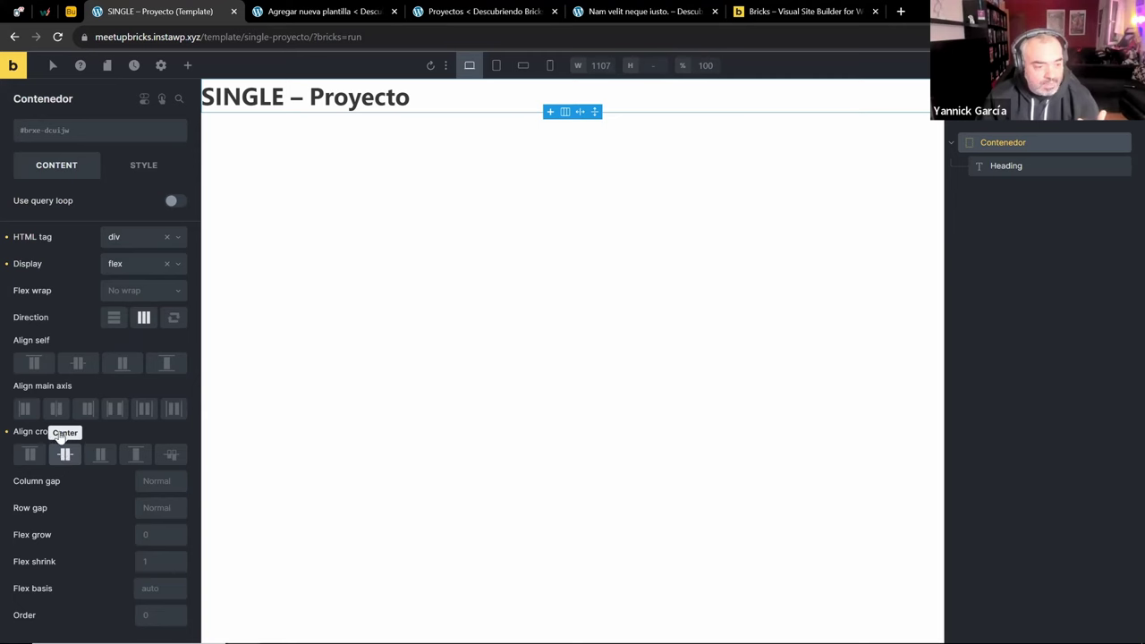
{"action": "left_click", "coordinate": [55, 409]}
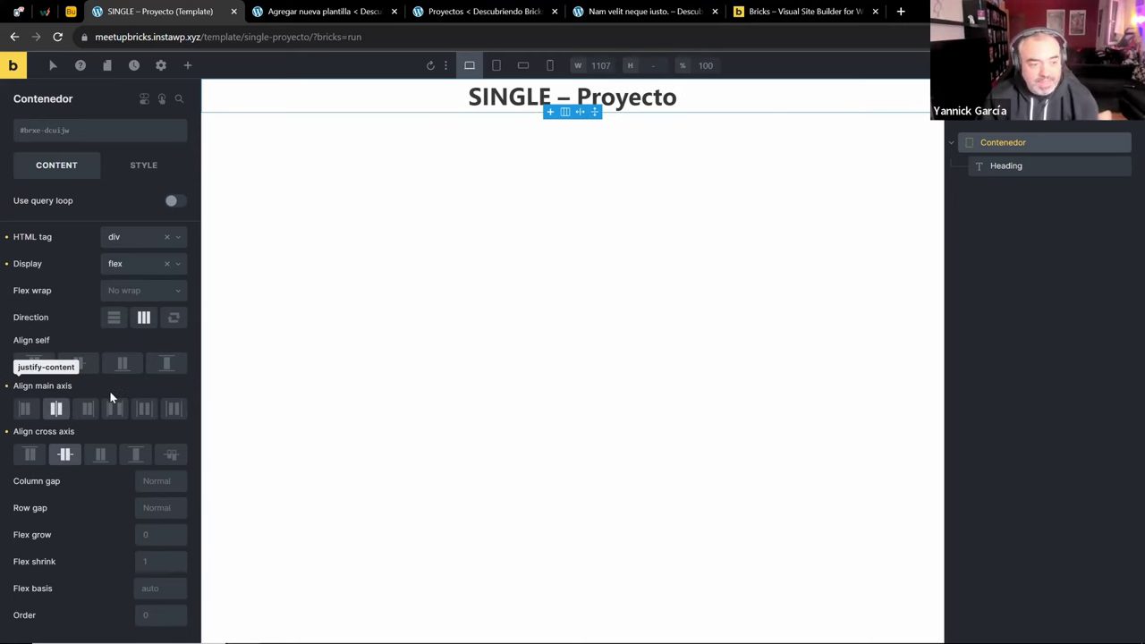
Set the Contenedor element's Display to grid and look over the grid settings offered
{"action": "left_click", "coordinate": [116, 238]}
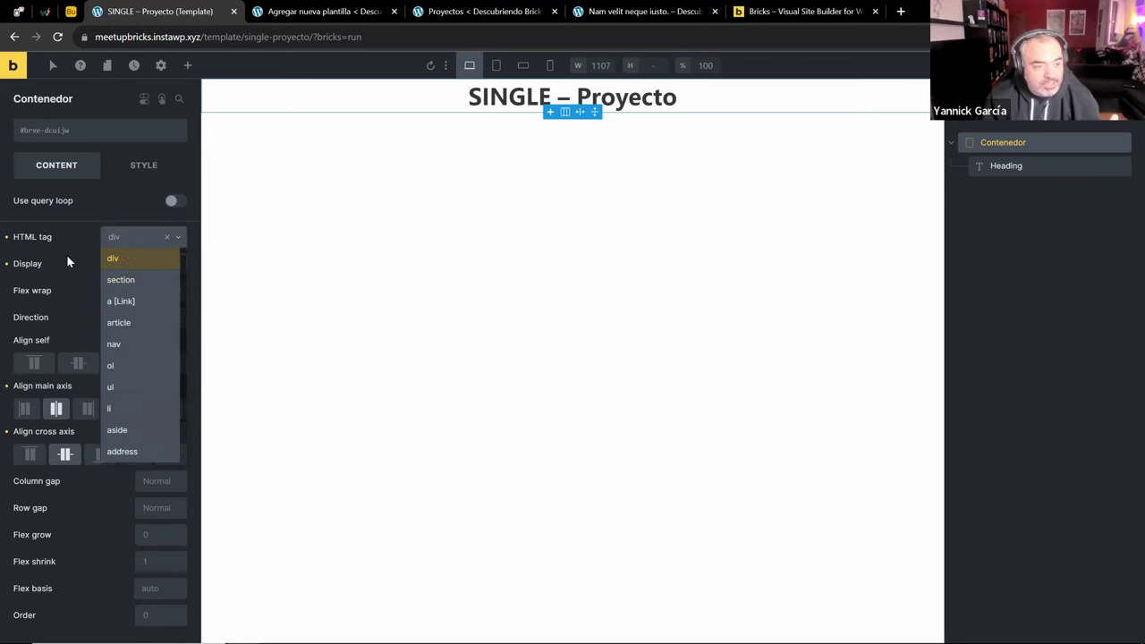
{"action": "left_click", "coordinate": [108, 262]}
{"action": "left_click", "coordinate": [116, 307]}
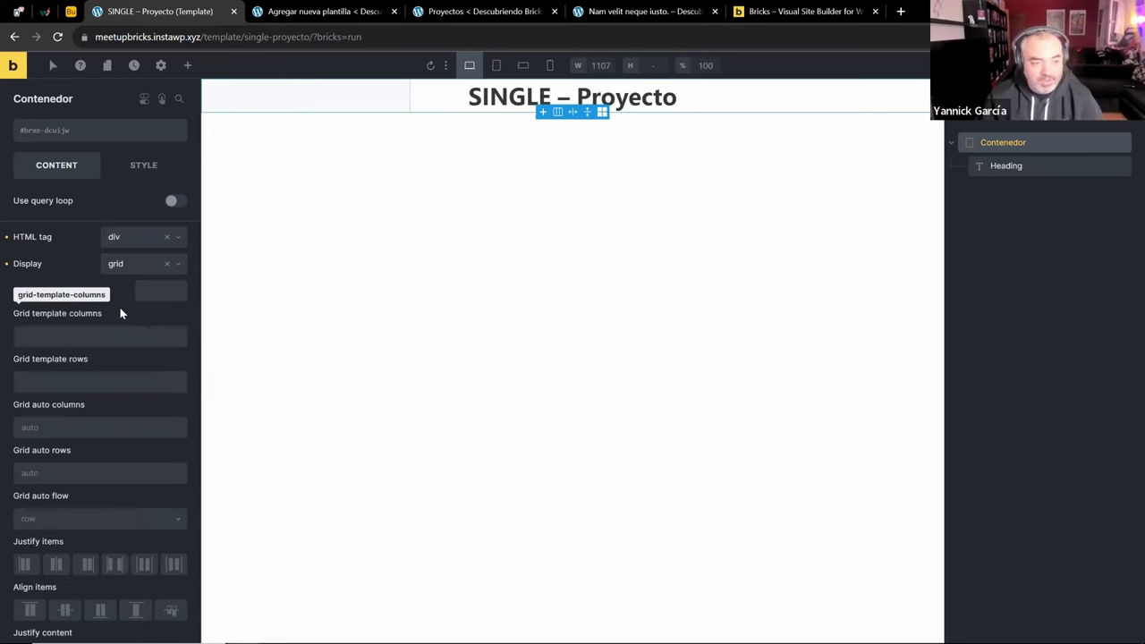
{"action": "scroll", "coordinate": [118, 302], "scroll_direction": "down", "scroll_amount": 2}
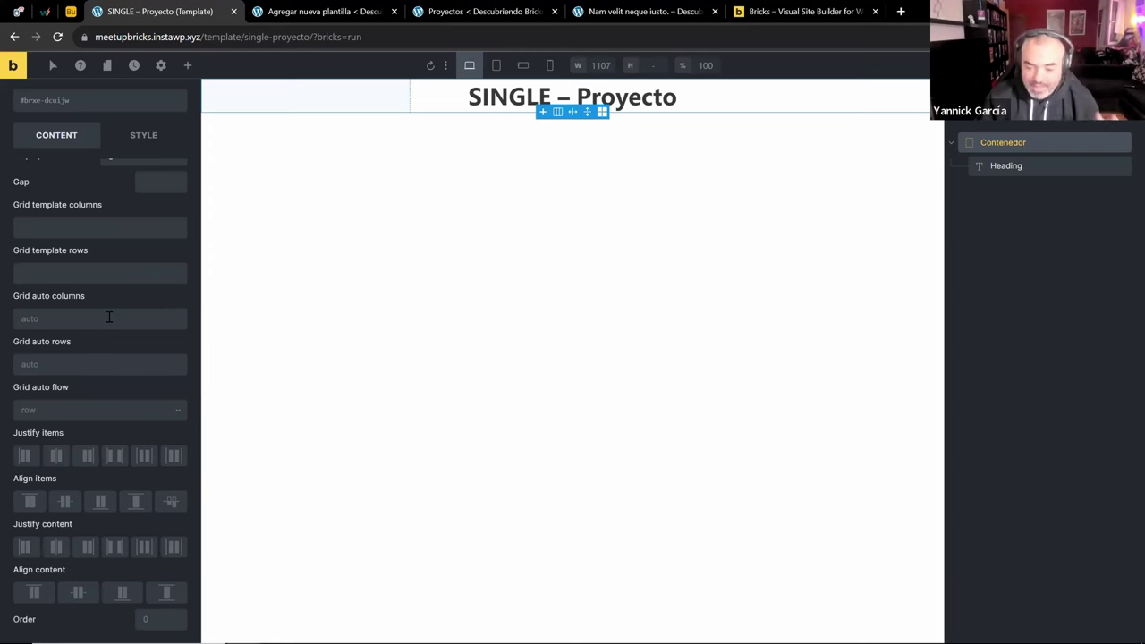
{"action": "scroll", "coordinate": [51, 296], "scroll_direction": "up", "scroll_amount": 2}
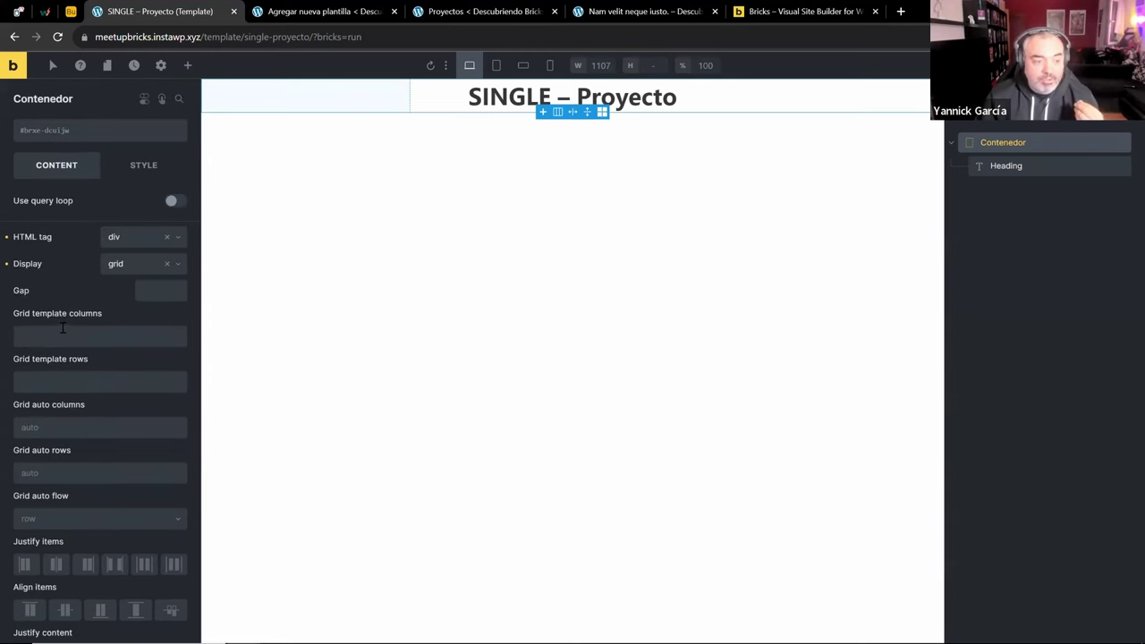
Define two equal columns for the Contenedor grid by setting Grid template columns to 1fr 1fr
{"action": "left_click", "coordinate": [60, 330]}
{"action": "type", "text": "1f"}
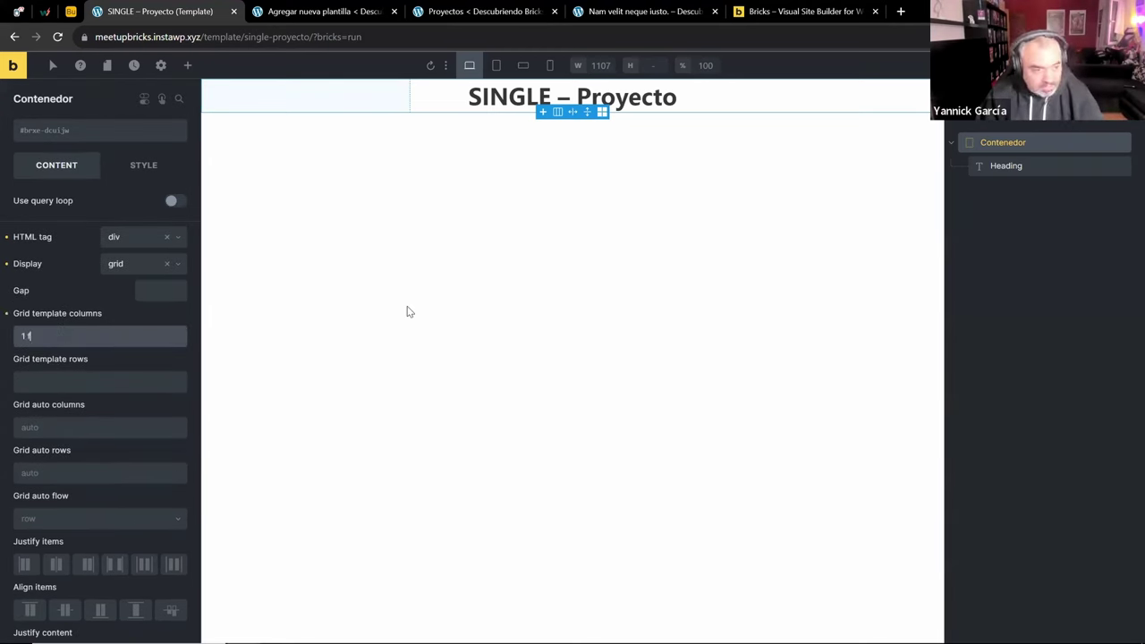
{"action": "type", "text": "r 1fr"}
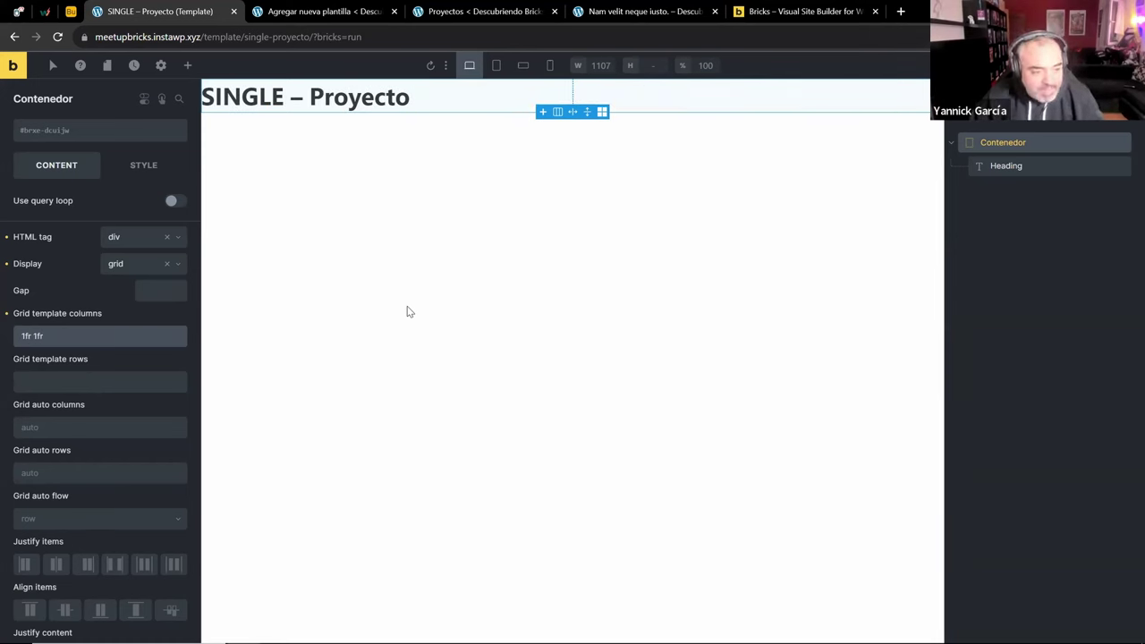
Clear the Grid template columns value of the Contenedor element
{"action": "key", "text": "BackSpace"}
{"action": "key", "text": "BackSpace"}
{"action": "key", "text": "BackSpace"}
{"action": "key", "text": "BackSpace"}
{"action": "key", "text": "BackSpace"}
{"action": "key", "text": "BackSpace"}
{"action": "key", "text": "BackSpace"}
{"action": "key", "text": "BackSpace"}
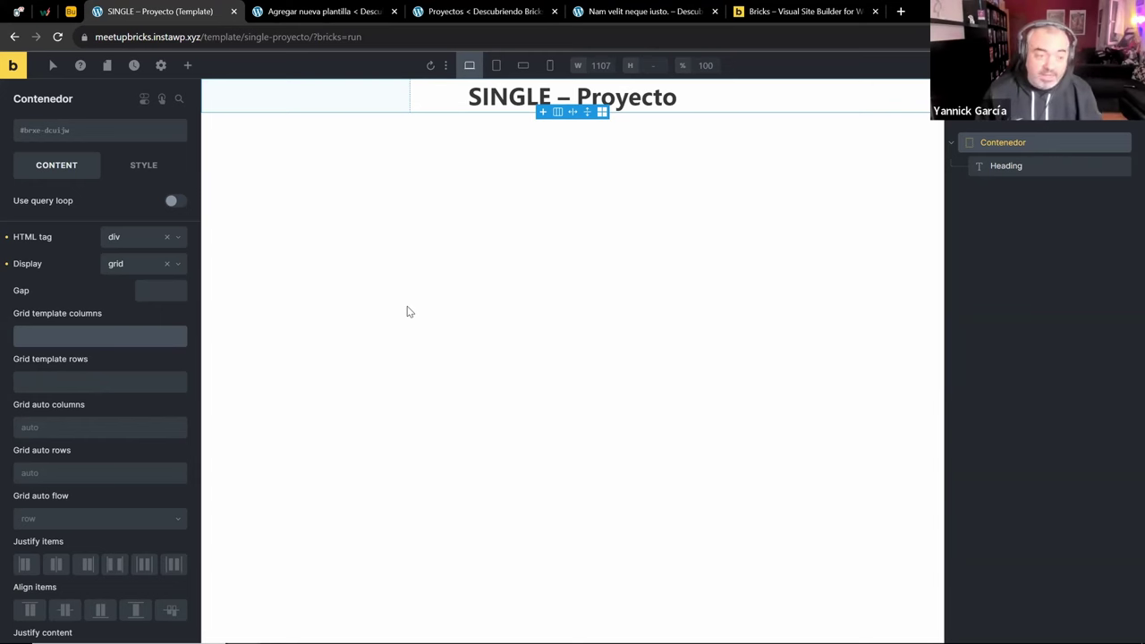
Examine the Contenedor element's remaining grid settings, including template rows, item alignment and the Grid auto flow choices
{"action": "left_click", "coordinate": [112, 363]}
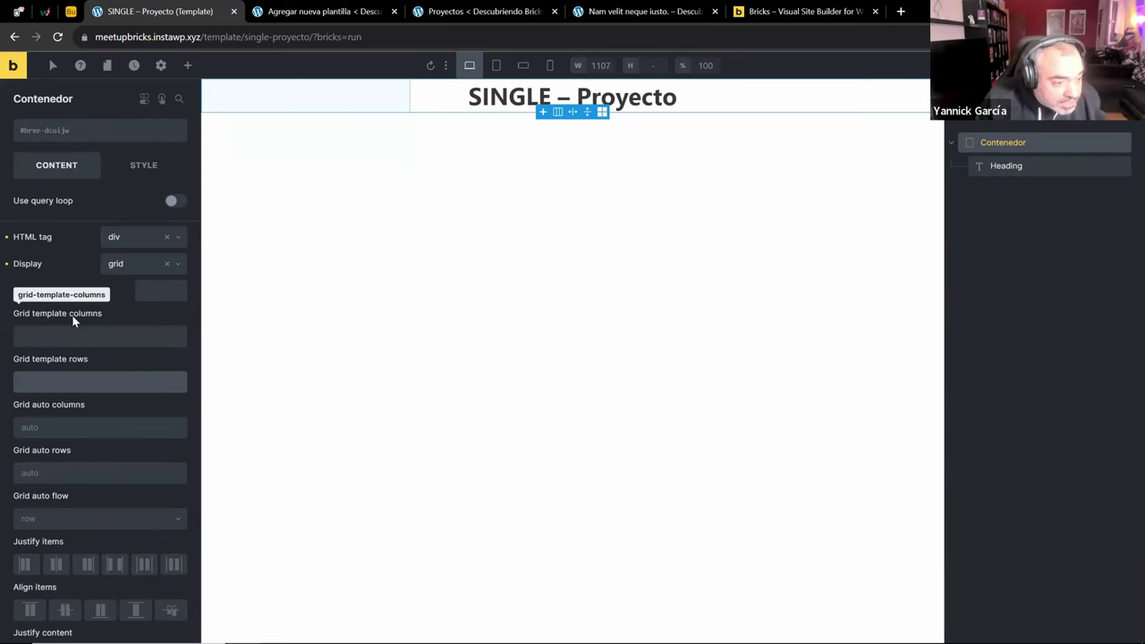
{"action": "scroll", "coordinate": [86, 465], "scroll_direction": "down", "scroll_amount": 2}
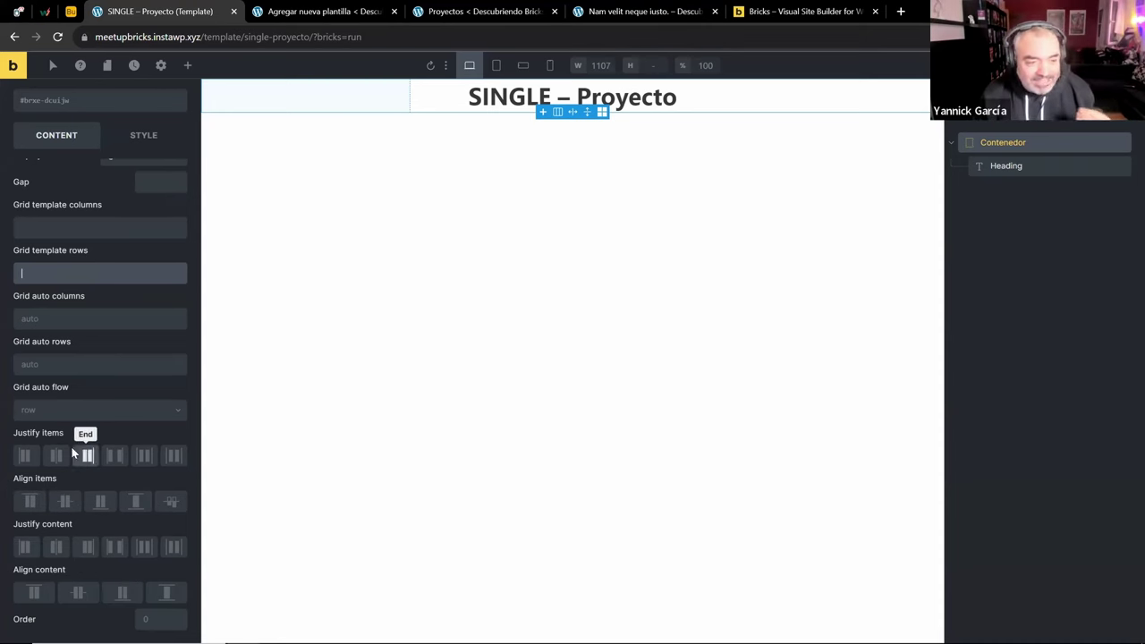
{"action": "scroll", "coordinate": [53, 369], "scroll_direction": "up", "scroll_amount": 2}
{"action": "left_click", "coordinate": [50, 524]}
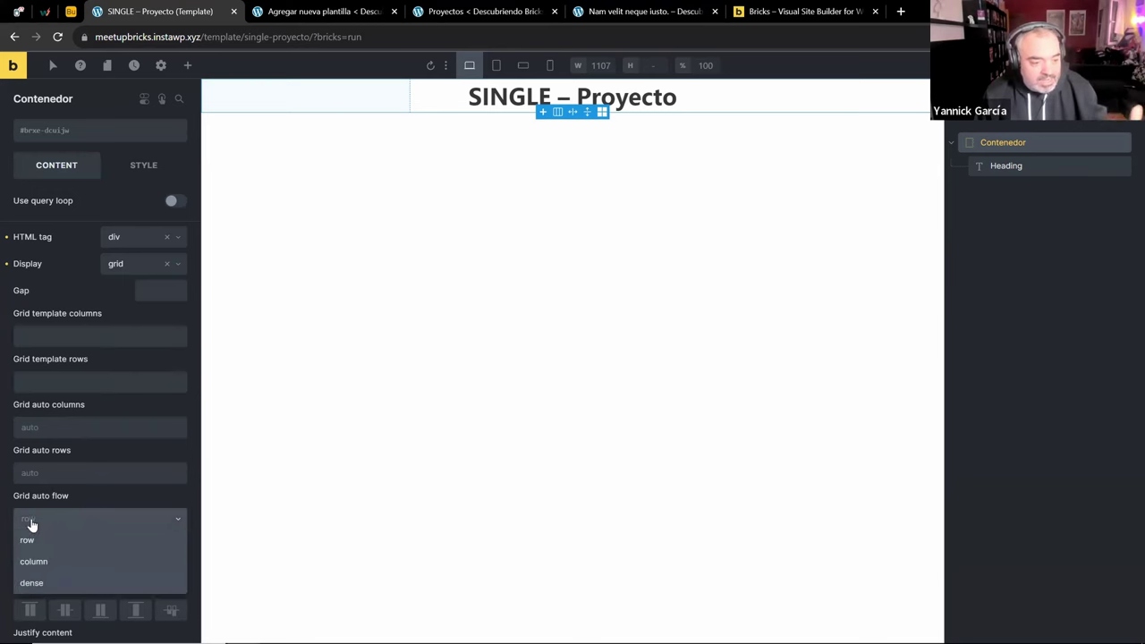
{"action": "left_click", "coordinate": [86, 497]}
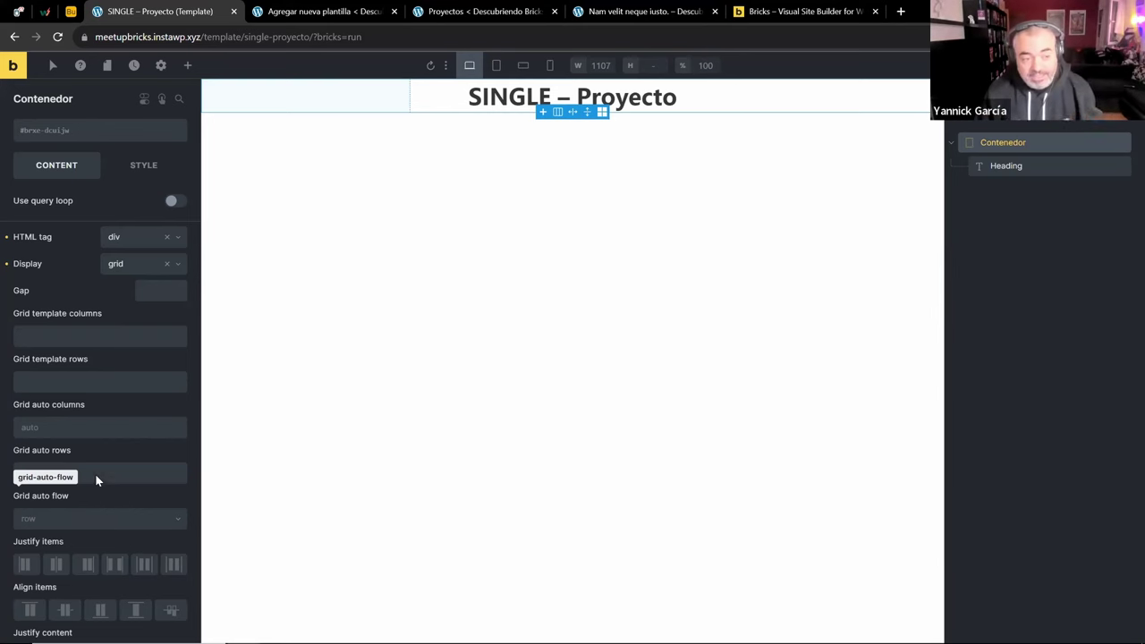
Reset the Contenedor element's Display and HTML tag settings to their defaults
{"action": "left_click", "coordinate": [7, 266]}
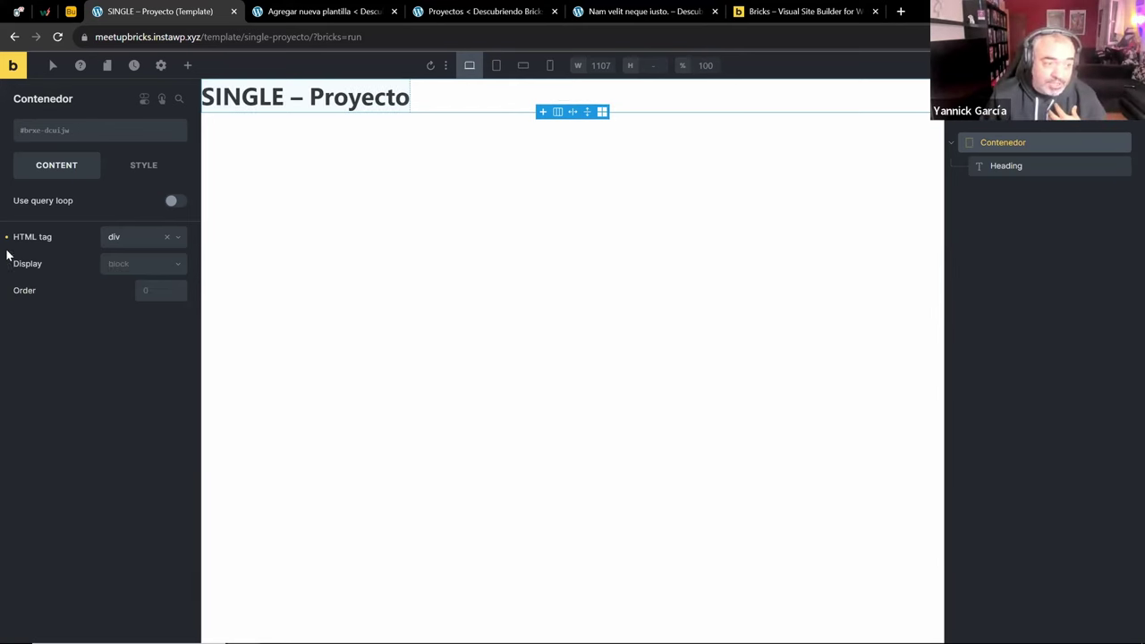
{"action": "left_click", "coordinate": [6, 238]}
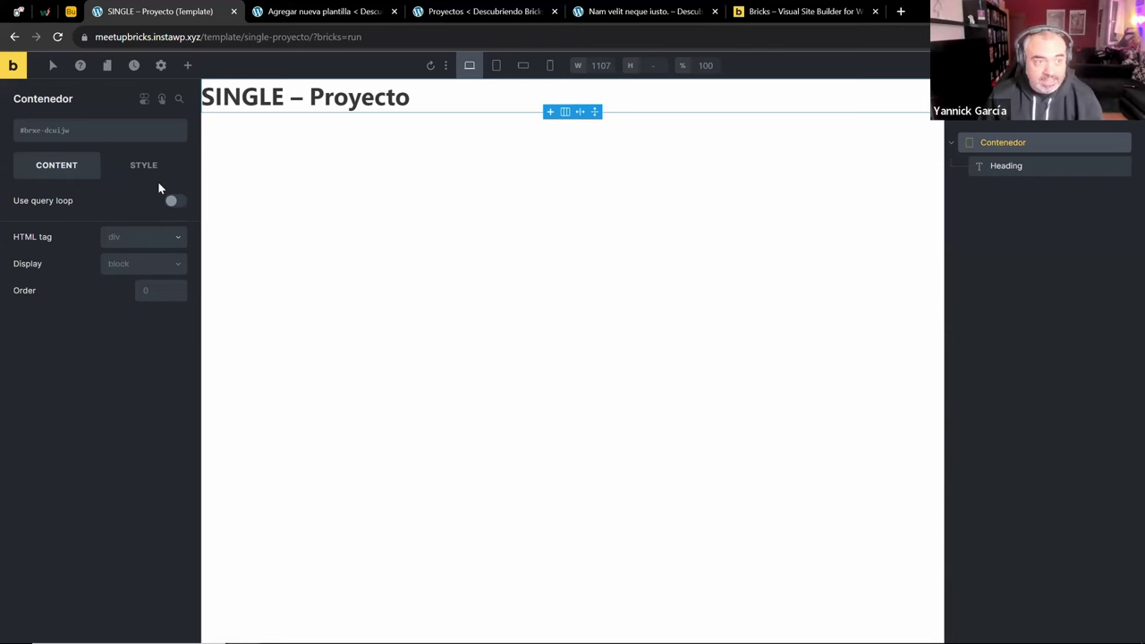
Review the builder feature checklist in the Airtable Grid view, and return to the SINGLE – Proyecto template in Bricks
{"action": "left_click", "coordinate": [71, 13]}
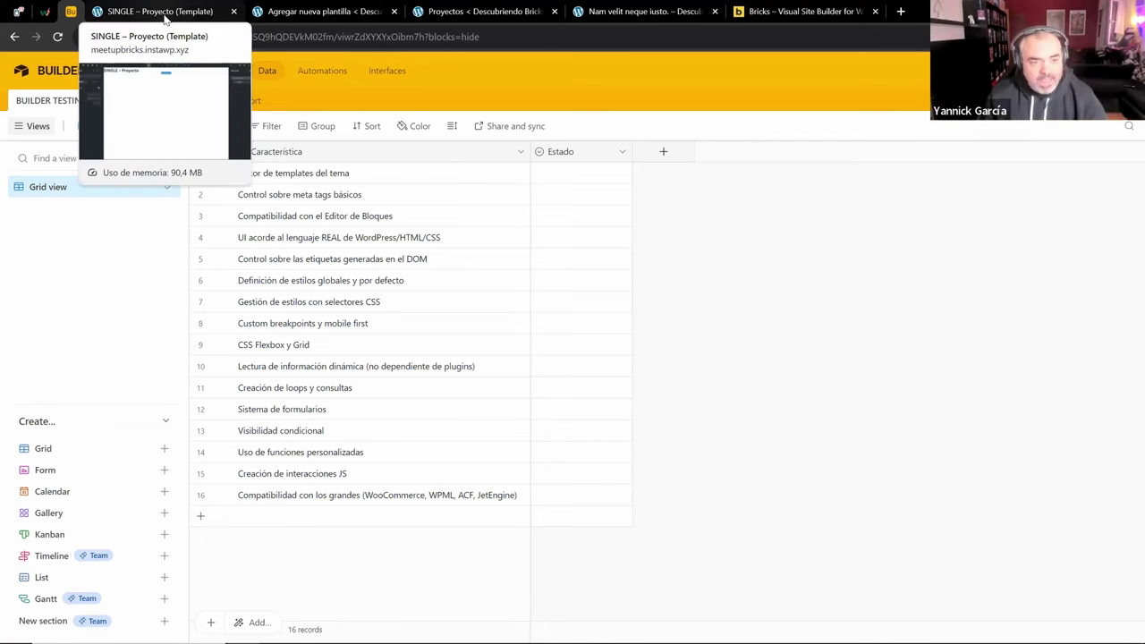
{"action": "left_click", "coordinate": [165, 16]}
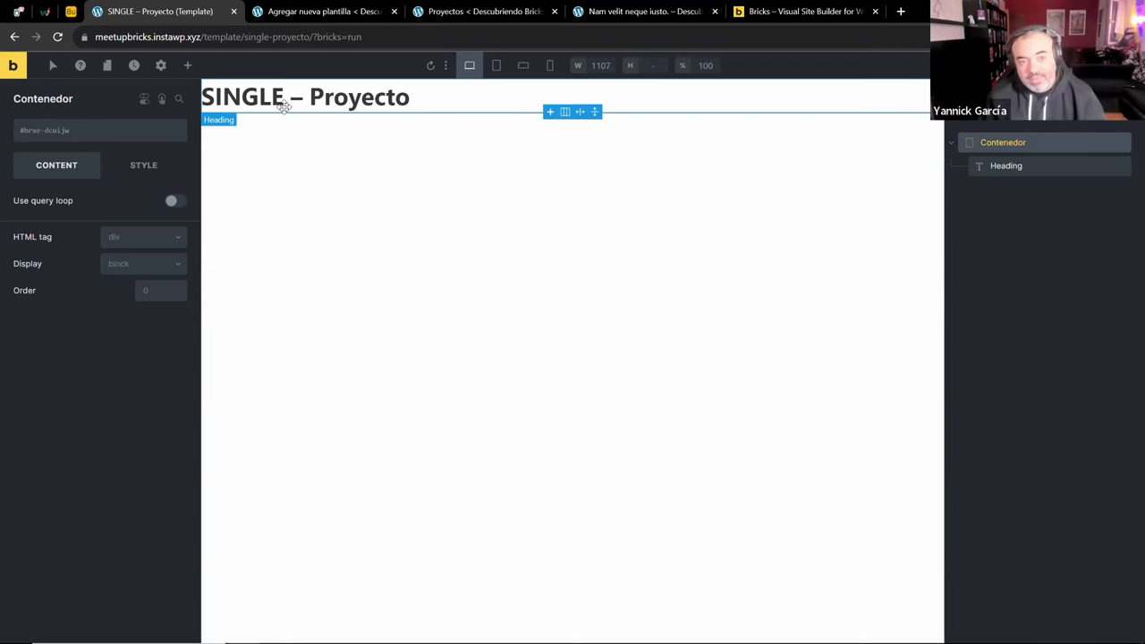
Switch to the Agregar nueva plantilla page in the WordPress admin and look it over
{"action": "left_click", "coordinate": [347, 7]}
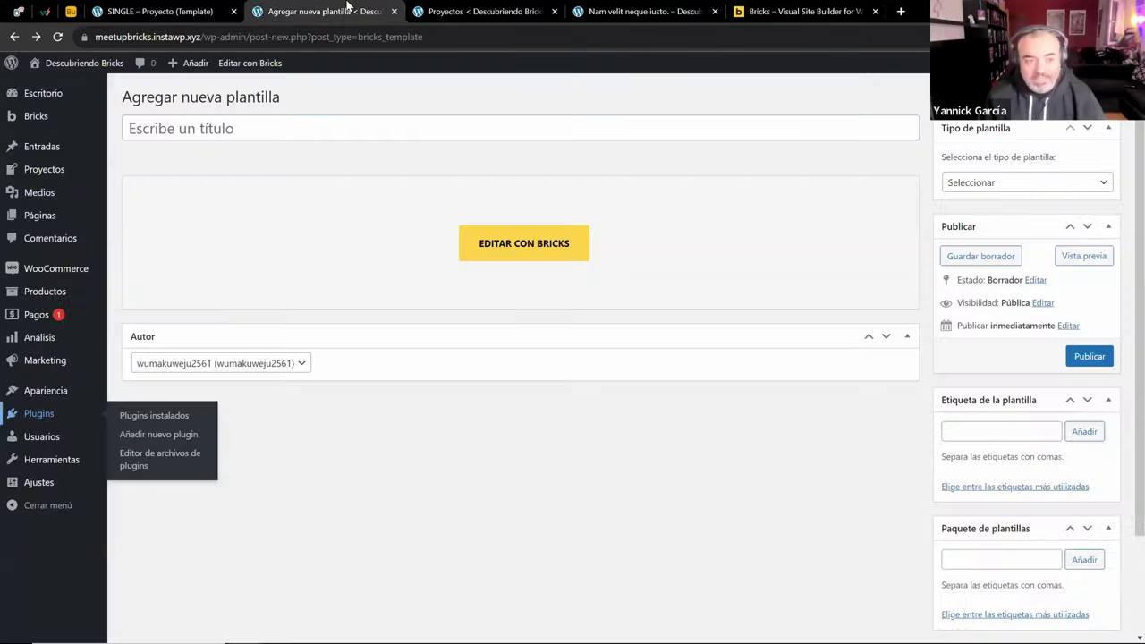
{"action": "scroll", "coordinate": [354, 109], "scroll_direction": "down", "scroll_amount": 1}
{"action": "scroll", "coordinate": [354, 111], "scroll_direction": "up", "scroll_amount": 1}
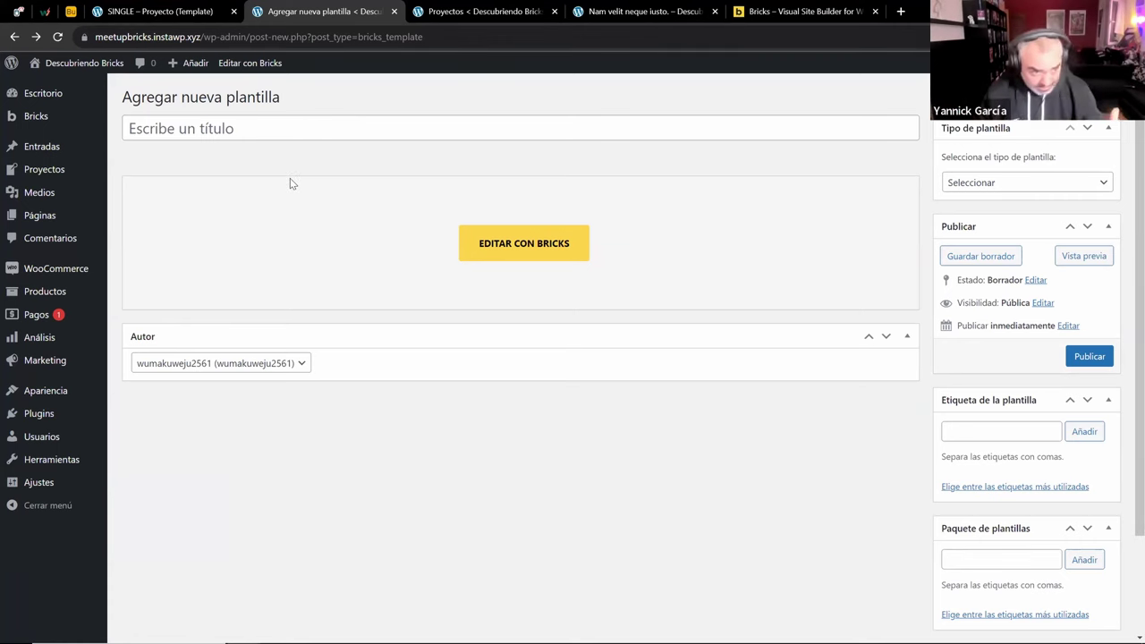
Open the Bricks Ajustes page in a separate tab and examine its general settings, including the Gutenberg data options
{"action": "mouse_move", "coordinate": [71, 133]}
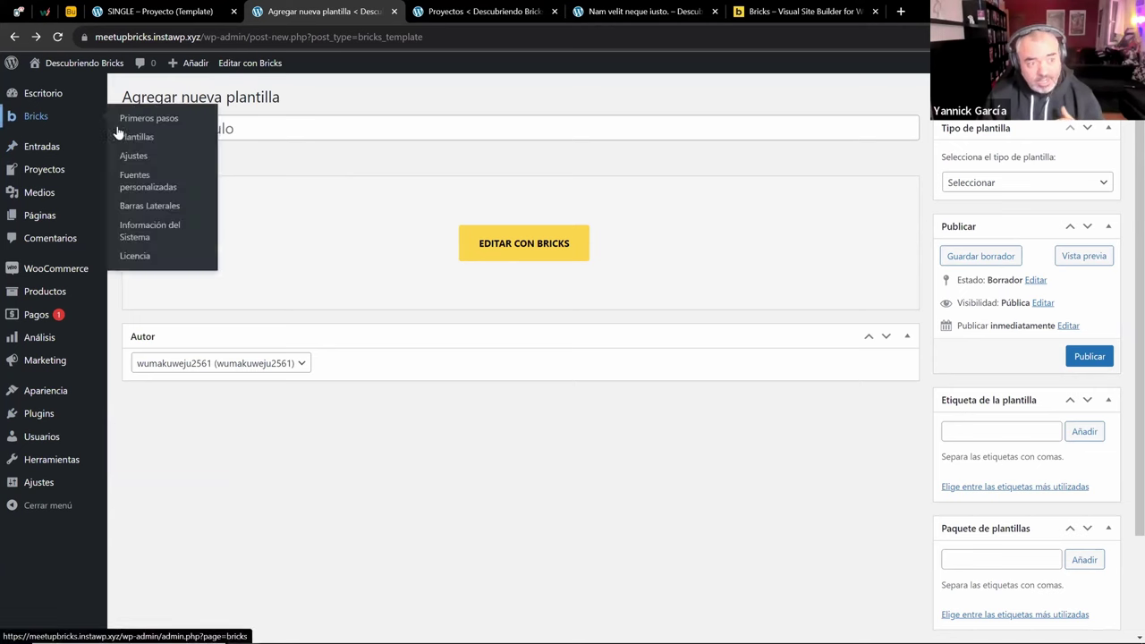
{"action": "middle_click", "coordinate": [180, 158]}
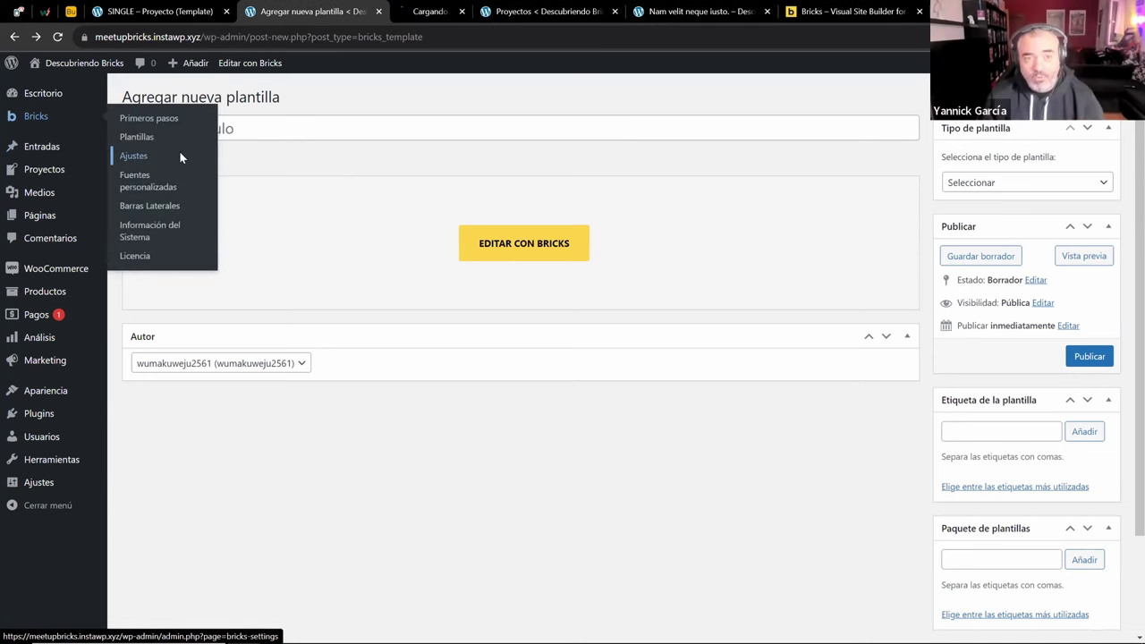
{"action": "left_click", "coordinate": [407, 12]}
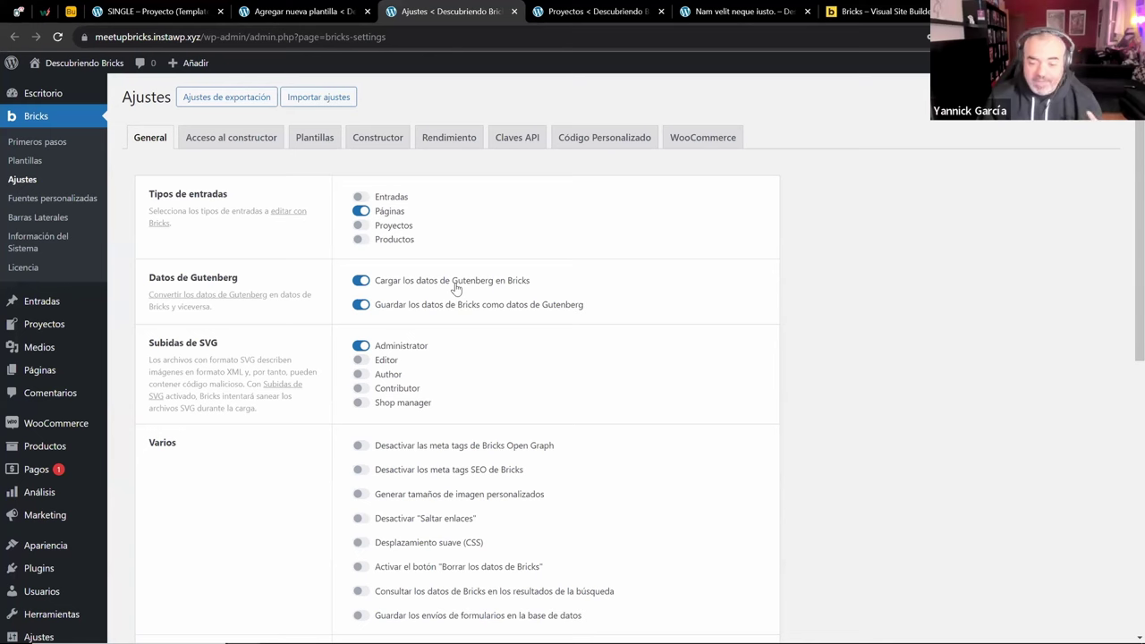
{"action": "left_click", "coordinate": [295, 11]}
{"action": "left_click", "coordinate": [443, 10]}
{"action": "left_click", "coordinate": [577, 9]}
{"action": "left_click", "coordinate": [447, 11]}
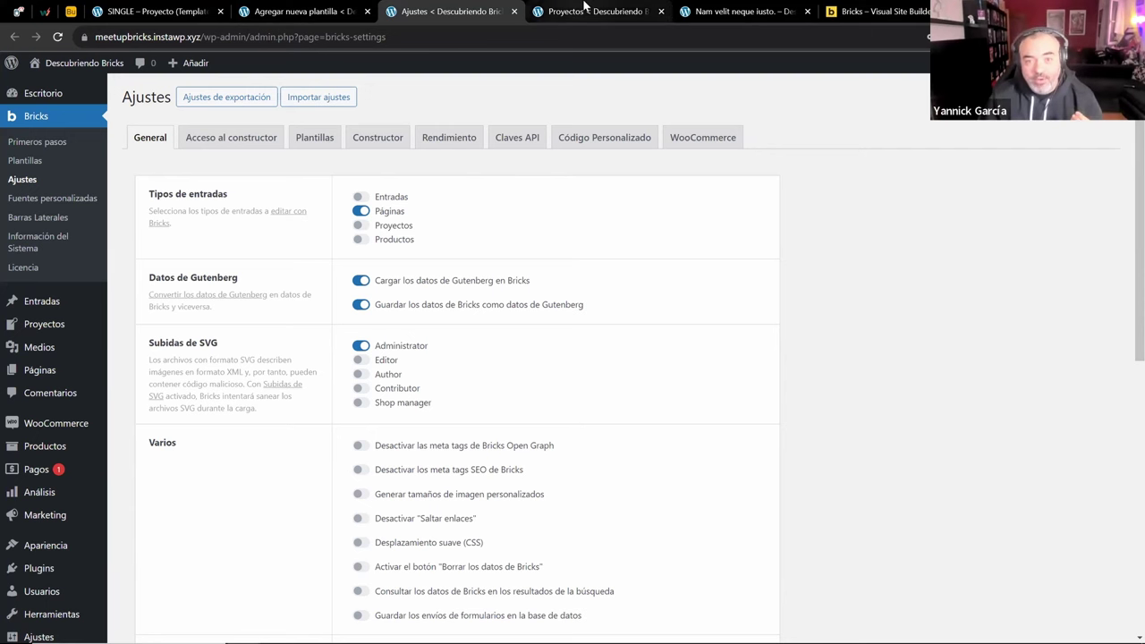
{"action": "left_click", "coordinate": [583, 9]}
{"action": "left_click", "coordinate": [295, 11]}
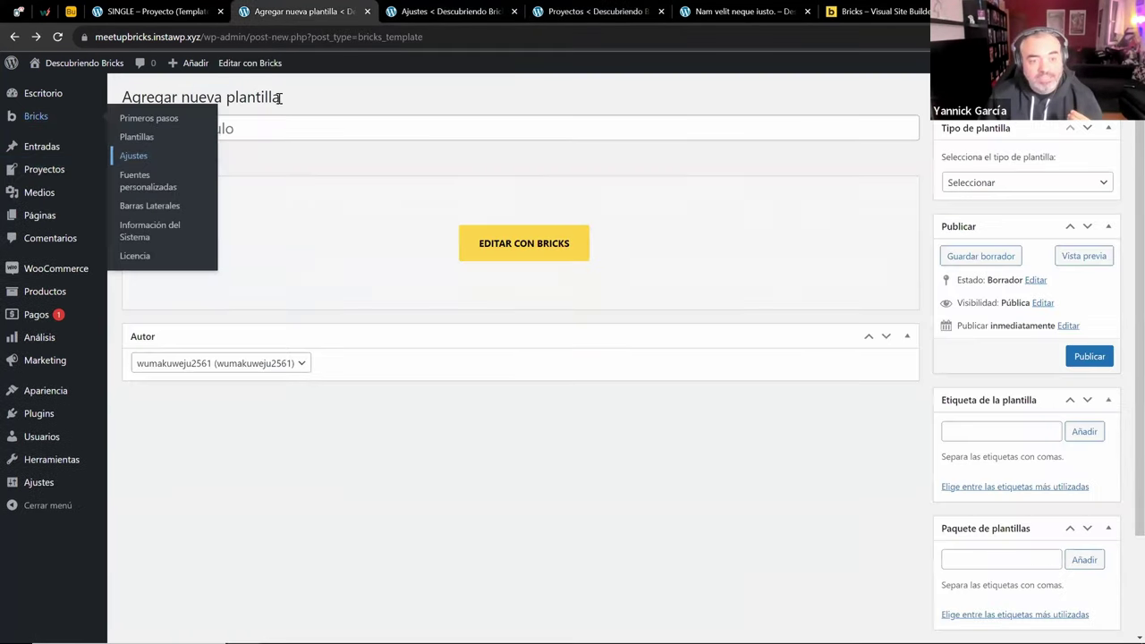
Return to the SINGLE – Proyecto template, add a Post Content element inside the Contenedor, and open its settings
{"action": "left_click", "coordinate": [191, 9]}
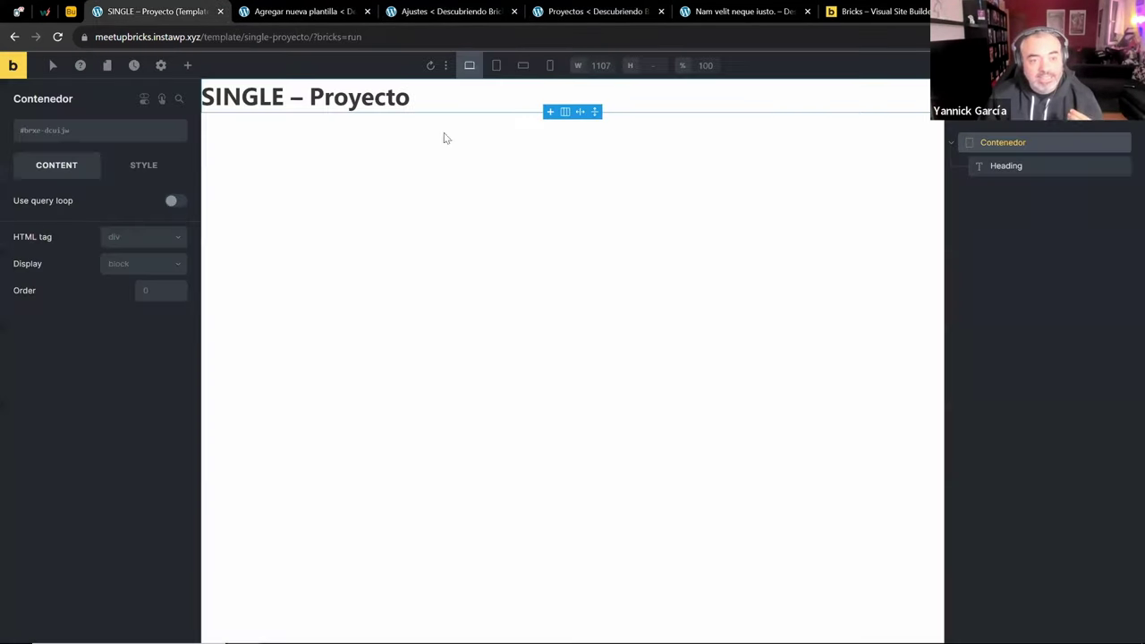
{"action": "left_click", "coordinate": [188, 68]}
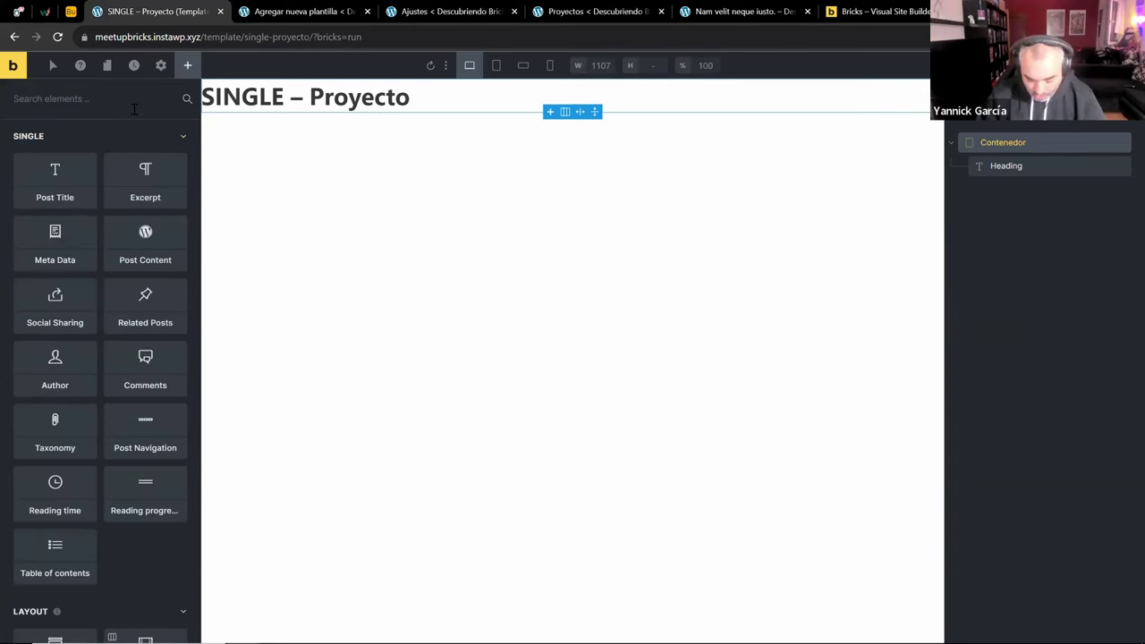
{"action": "type", "text": "post"}
{"action": "left_click", "coordinate": [86, 206]}
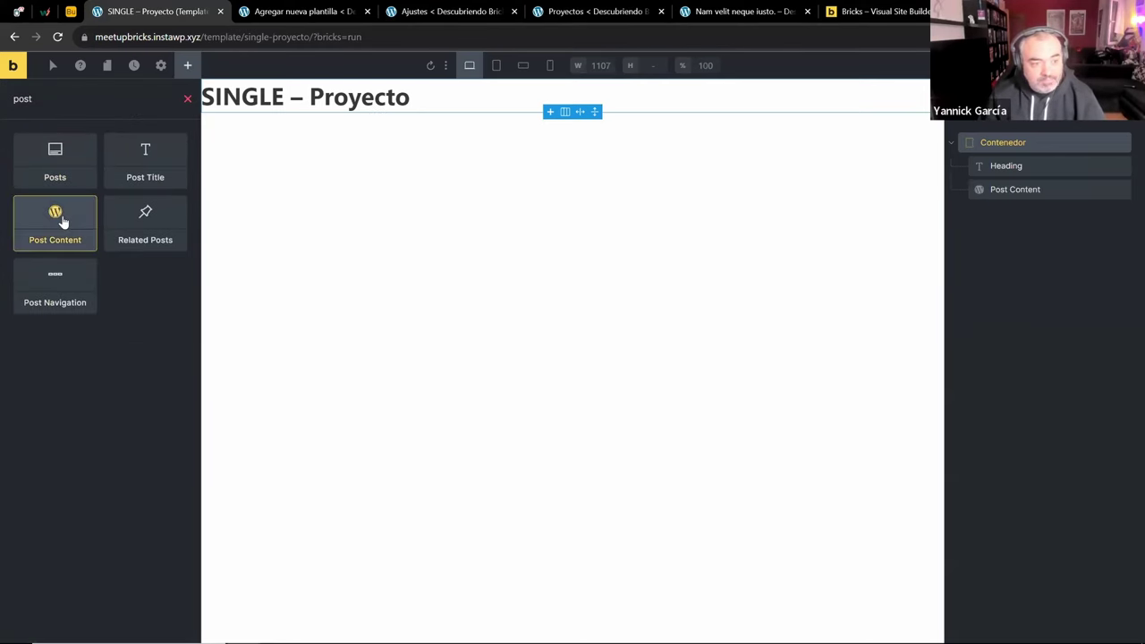
{"action": "left_click", "coordinate": [992, 189]}
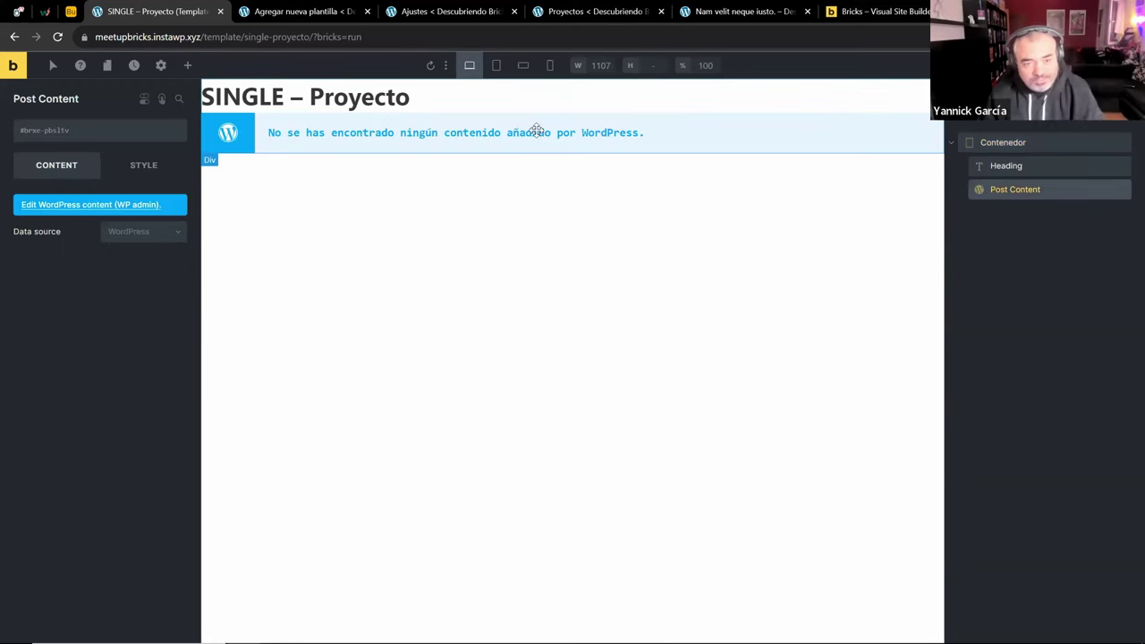
Try the Post Content element's data source options, choosing WordPress first and Bricks second
{"action": "left_click", "coordinate": [138, 229]}
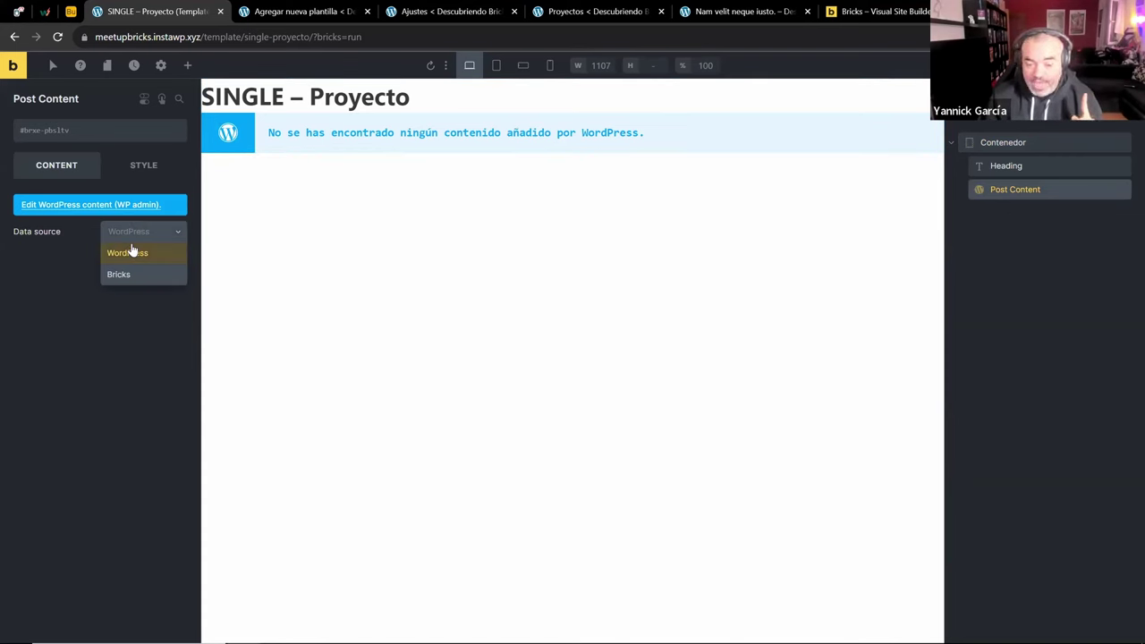
{"action": "left_click", "coordinate": [128, 253]}
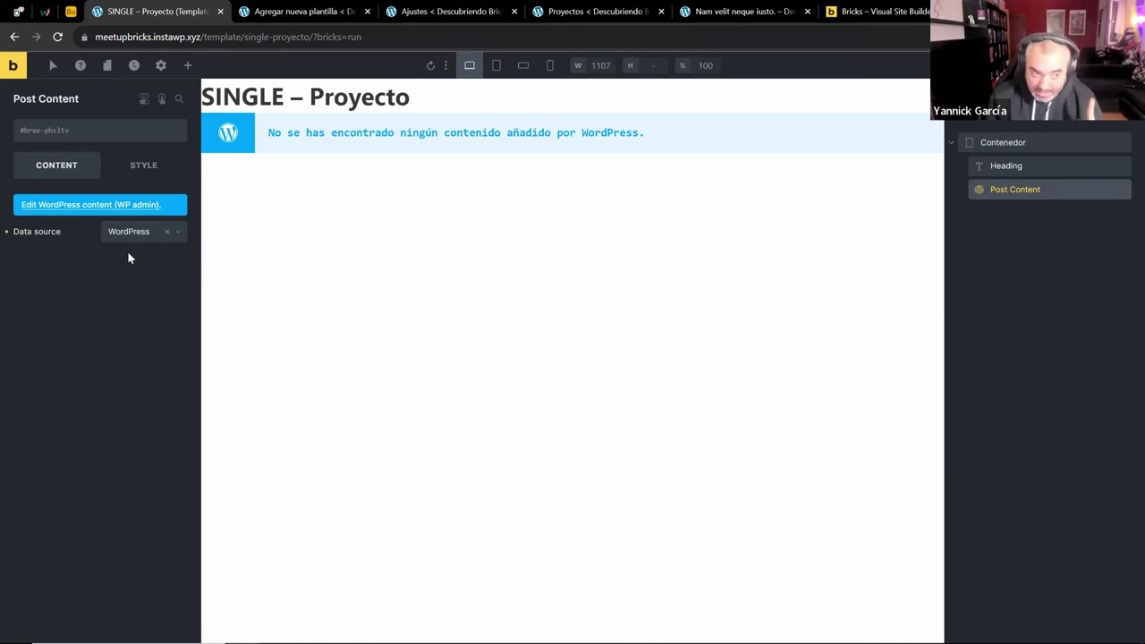
{"action": "left_click", "coordinate": [123, 234]}
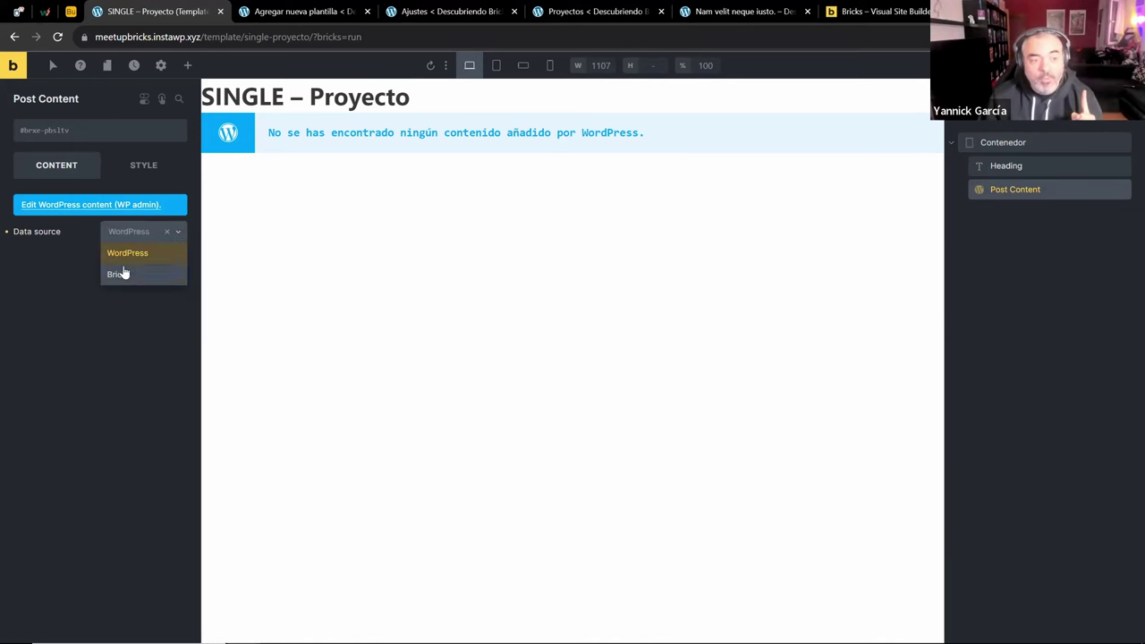
{"action": "left_click", "coordinate": [120, 276]}
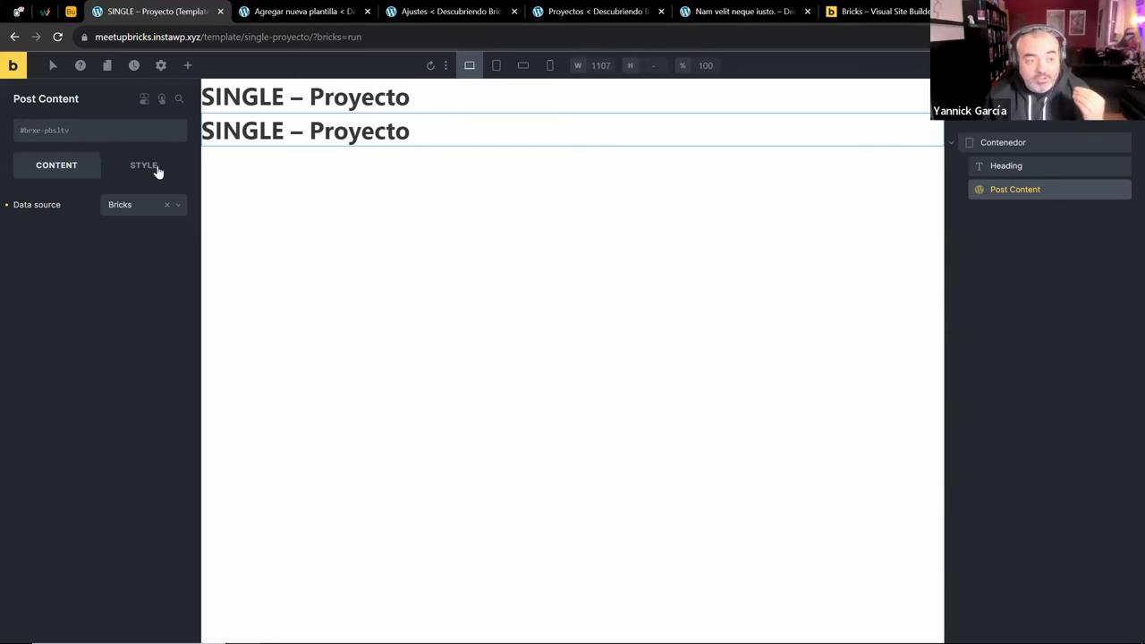
Set the Post Content element's data source back to WordPress and delete the element from the template structure
{"action": "left_click", "coordinate": [145, 204]}
{"action": "left_click", "coordinate": [130, 226]}
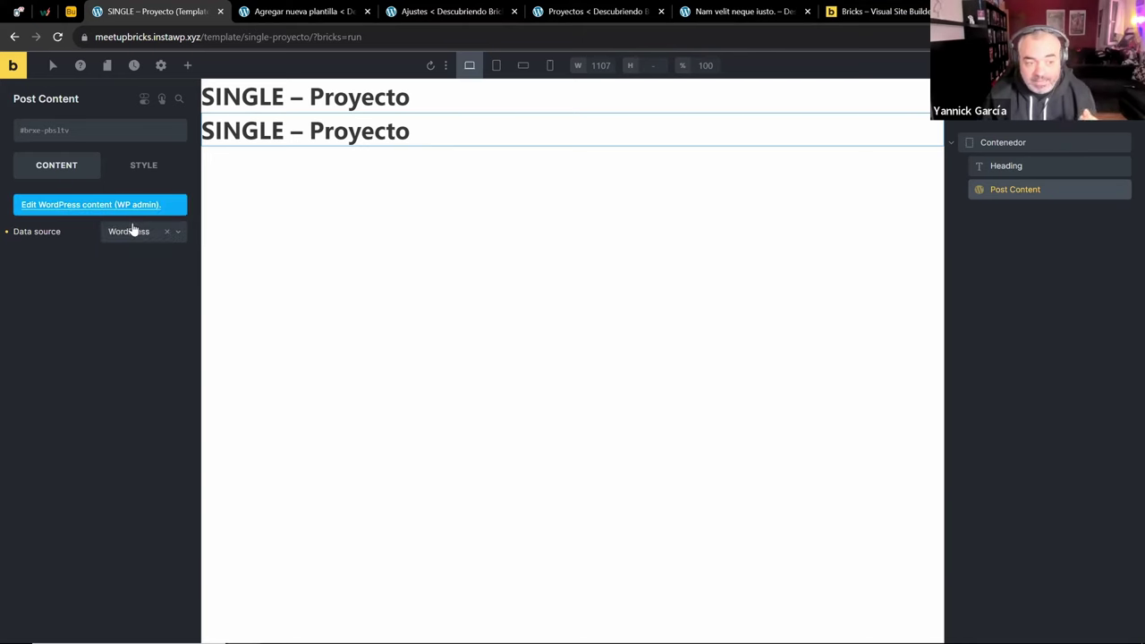
{"action": "right_click", "coordinate": [1005, 190]}
{"action": "left_click", "coordinate": [1004, 277]}
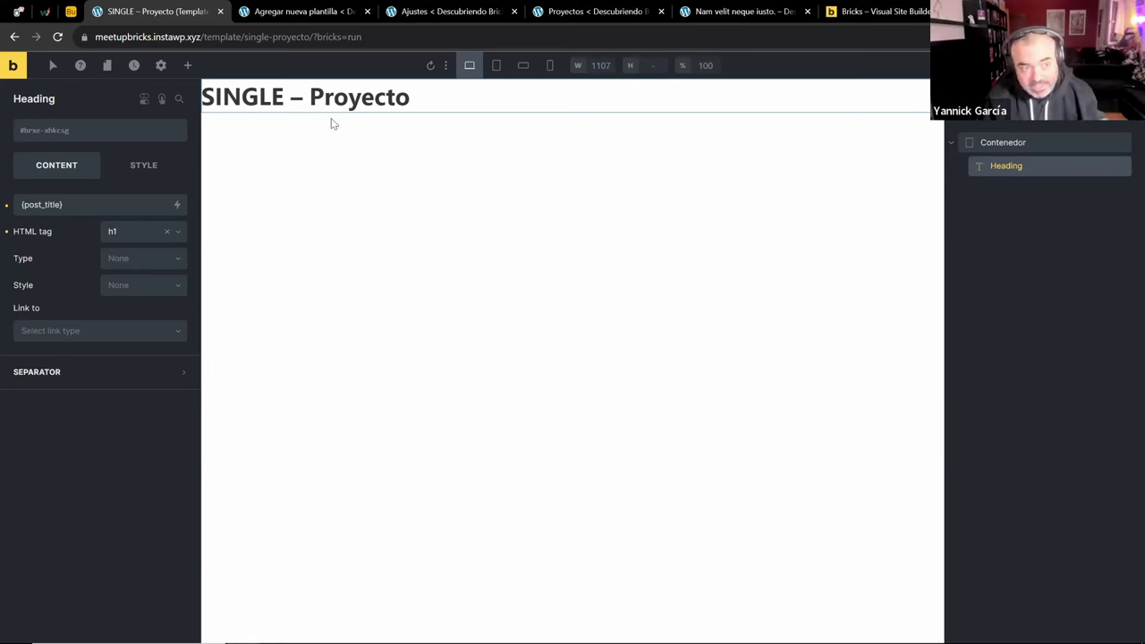
Review the builder testing checklist in Airtable and return to the SINGLE – Proyecto template in Bricks
{"action": "left_click", "coordinate": [75, 9]}
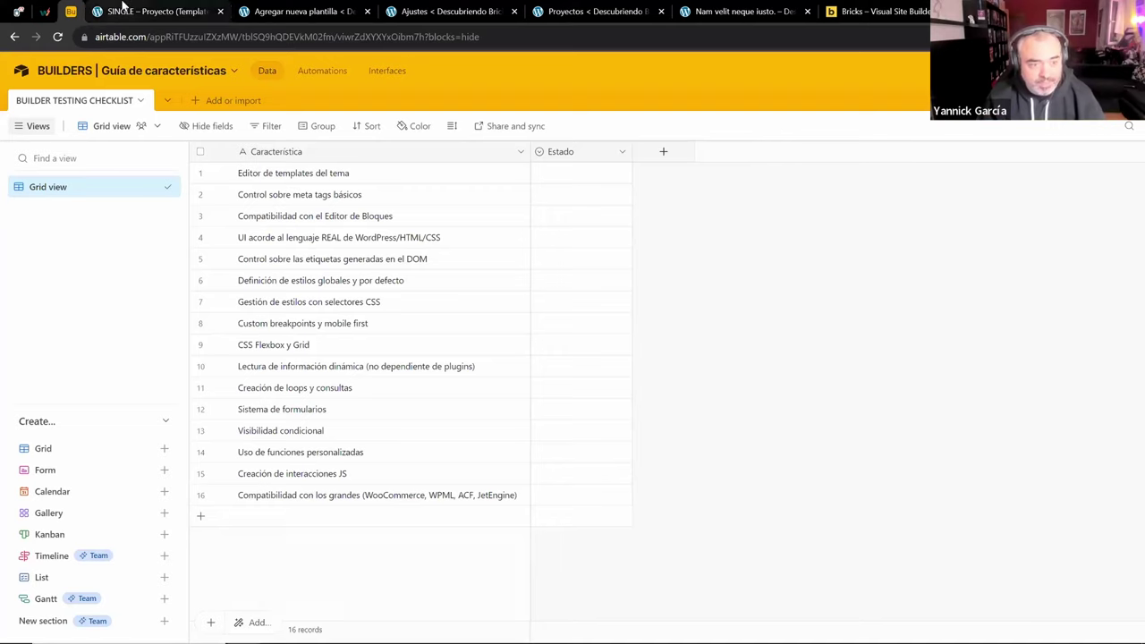
{"action": "left_click", "coordinate": [134, 9]}
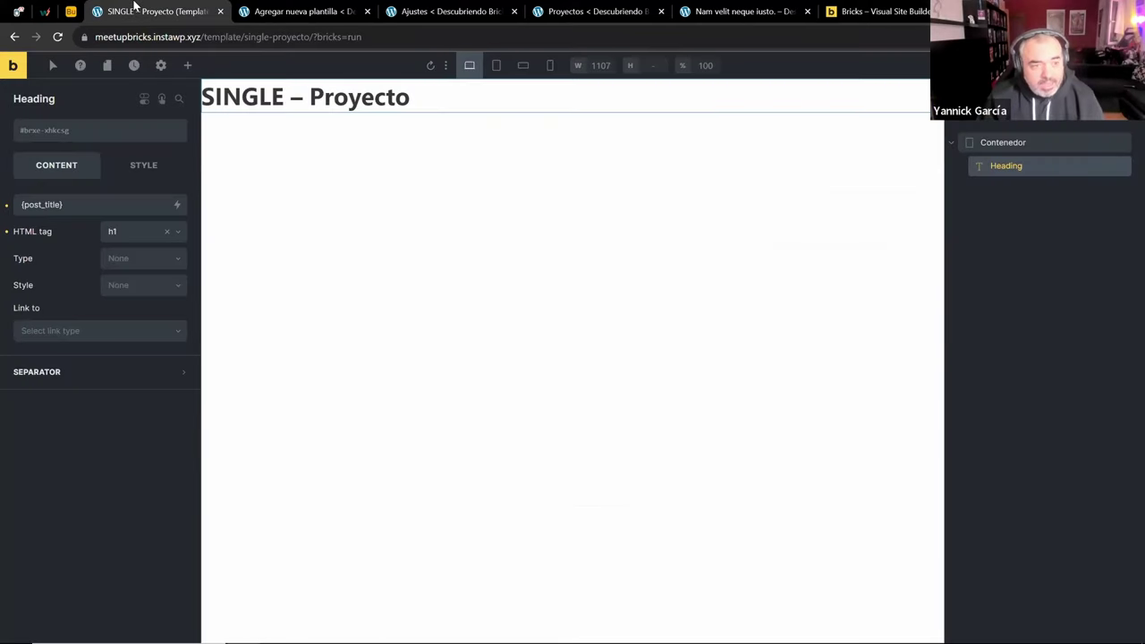
{"action": "left_click", "coordinate": [45, 11]}
{"action": "left_click", "coordinate": [70, 11]}
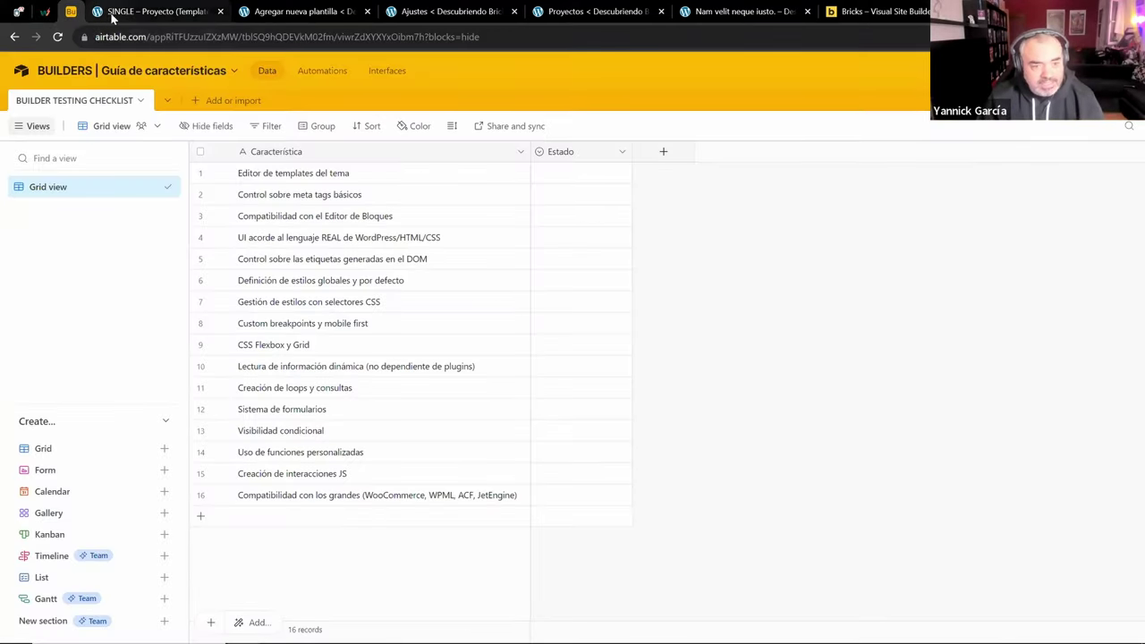
{"action": "left_click", "coordinate": [116, 12]}
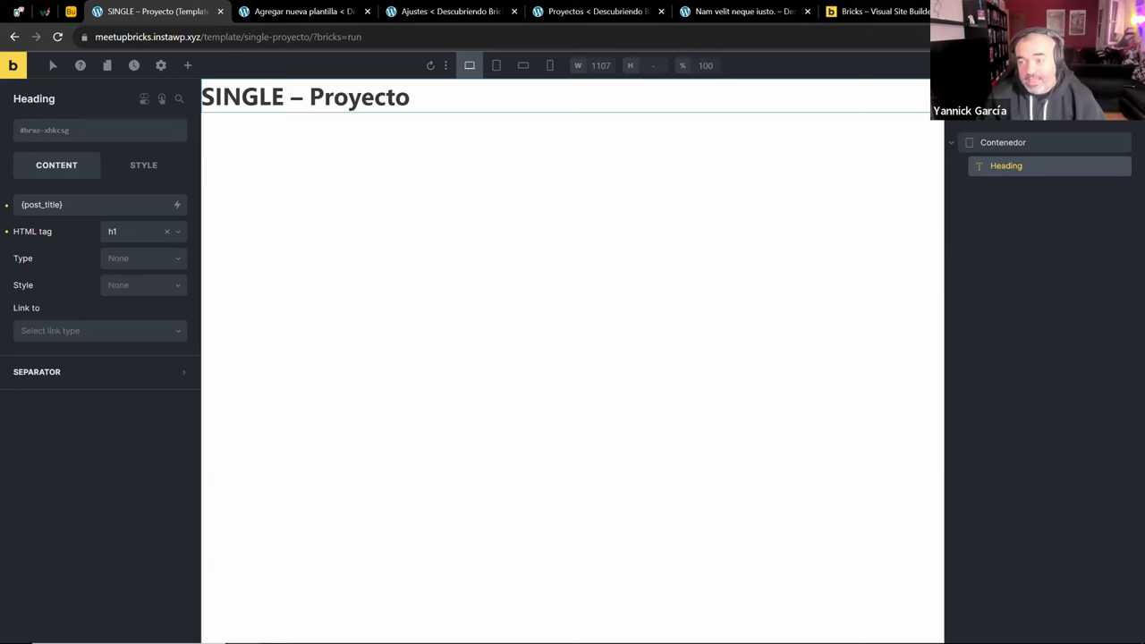
{"action": "left_click", "coordinate": [1011, 145]}
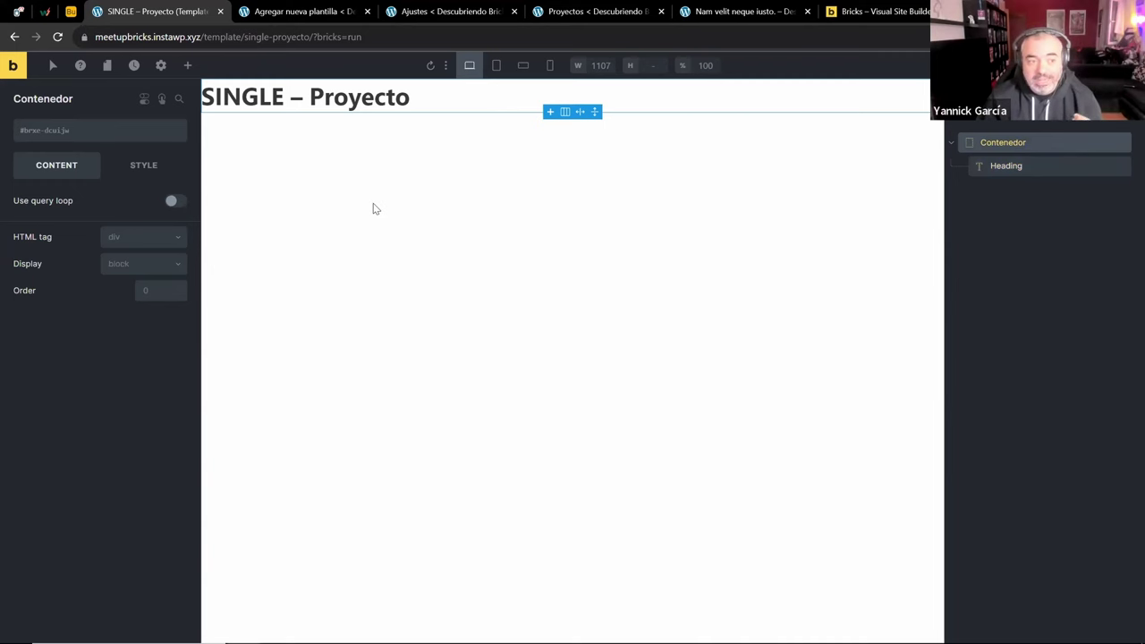
{"action": "left_click", "coordinate": [994, 162]}
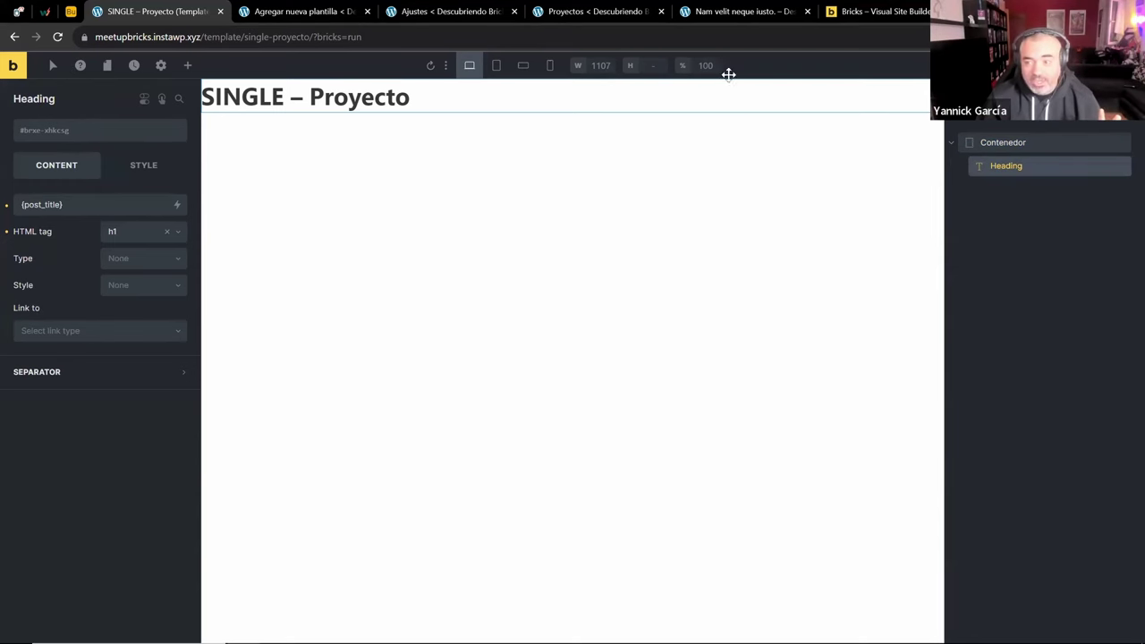
{"action": "left_click", "coordinate": [1002, 147]}
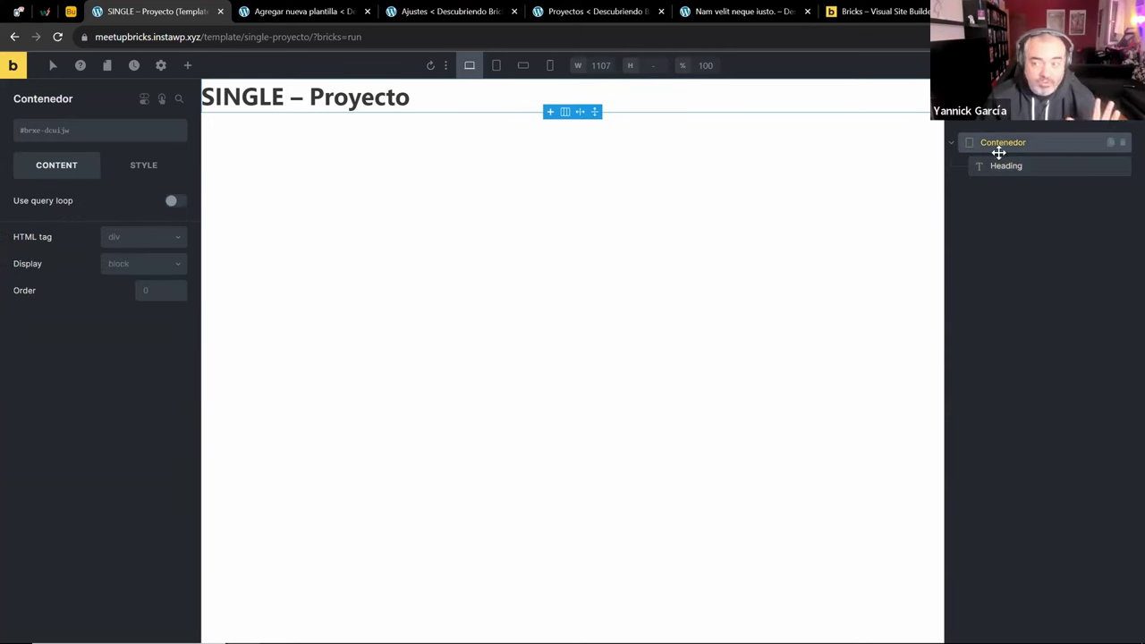
Create a global CSS class named txt-xl on the Heading element inside the Contenedor
{"action": "left_click", "coordinate": [993, 169]}
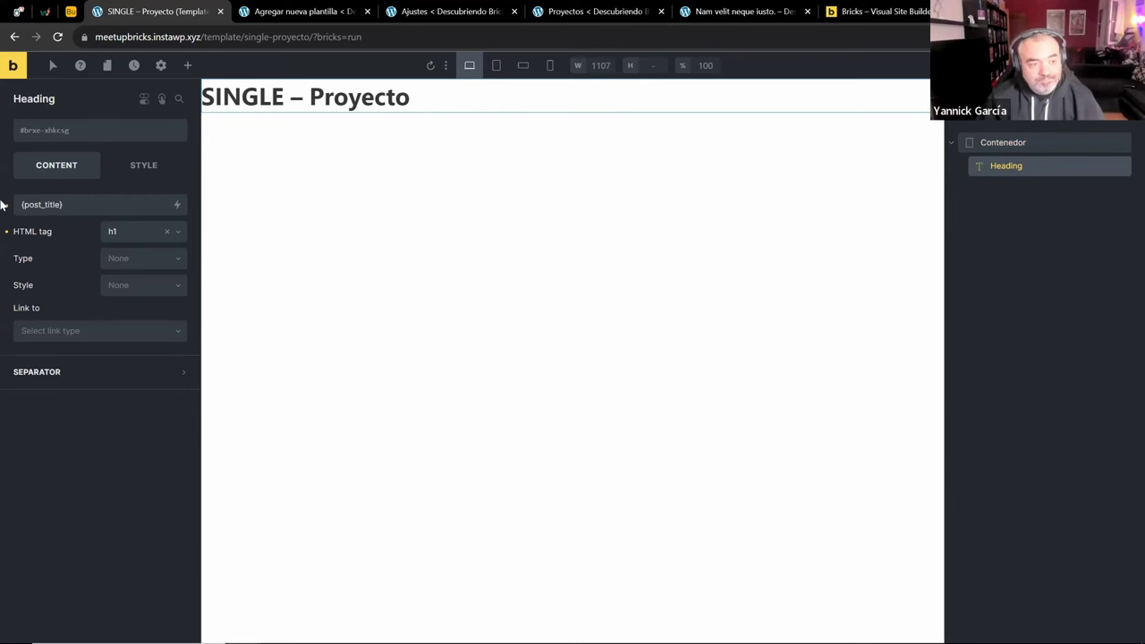
{"action": "left_click", "coordinate": [60, 132]}
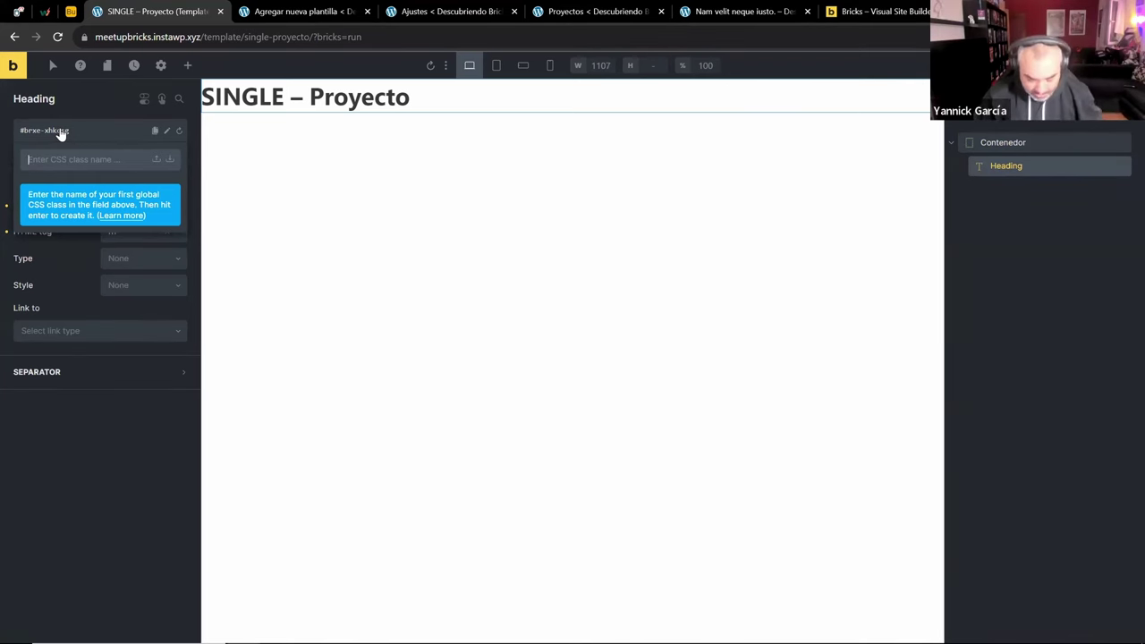
{"action": "type", "text": "tx"}
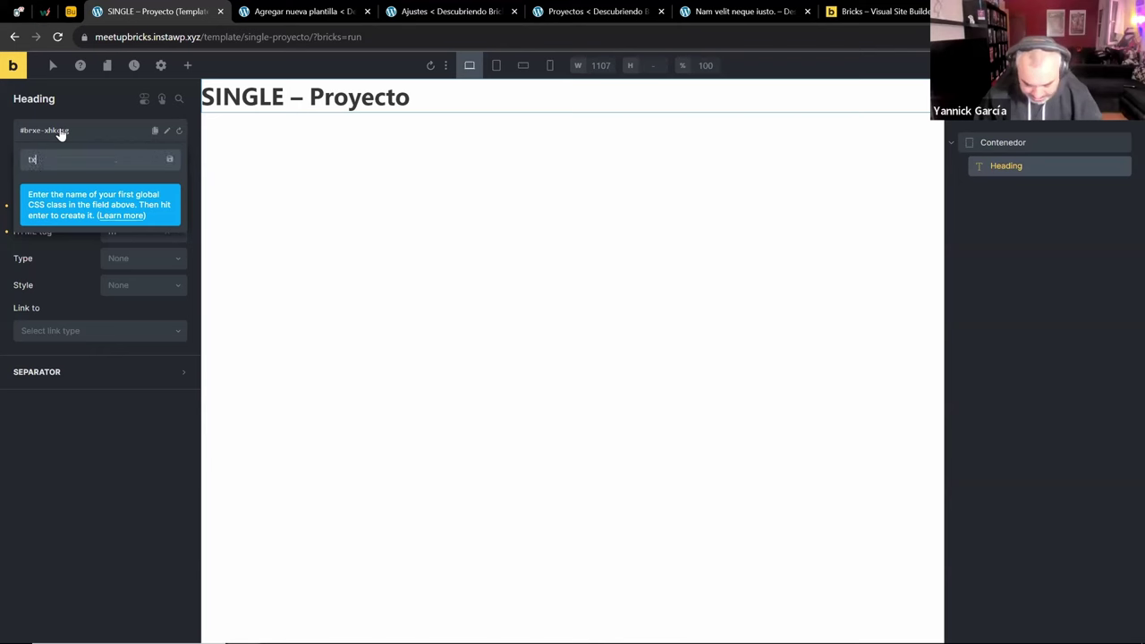
{"action": "type", "text": "t-xl"}
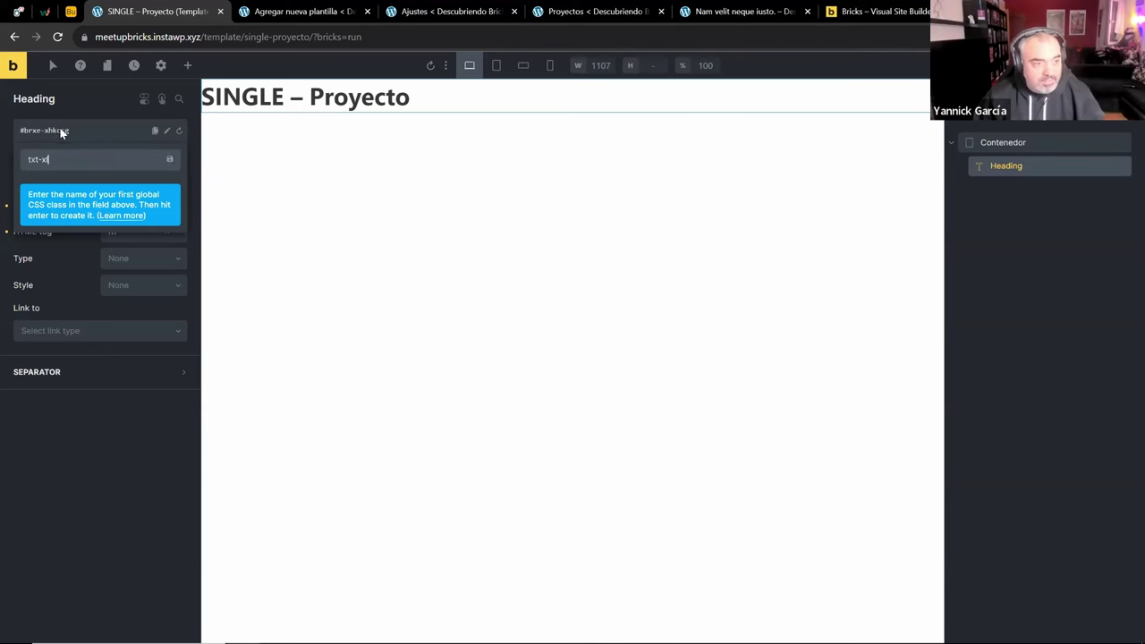
{"action": "key", "text": "Return"}
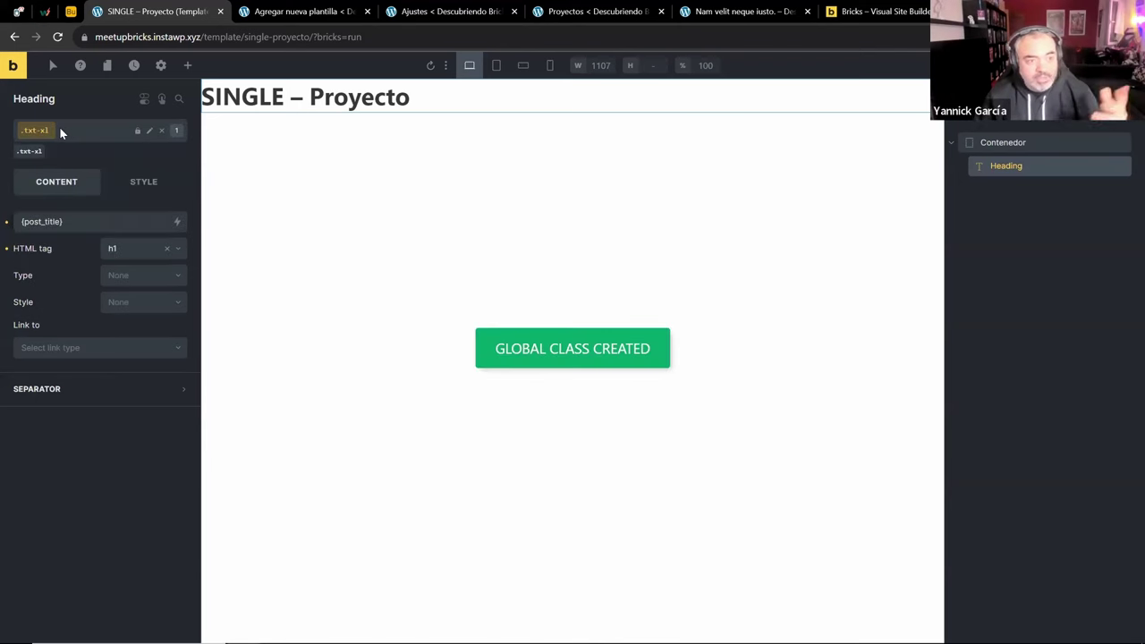
Set the txt-xl class's typography font size to 2em and increase it to 4em
{"action": "left_click", "coordinate": [145, 182]}
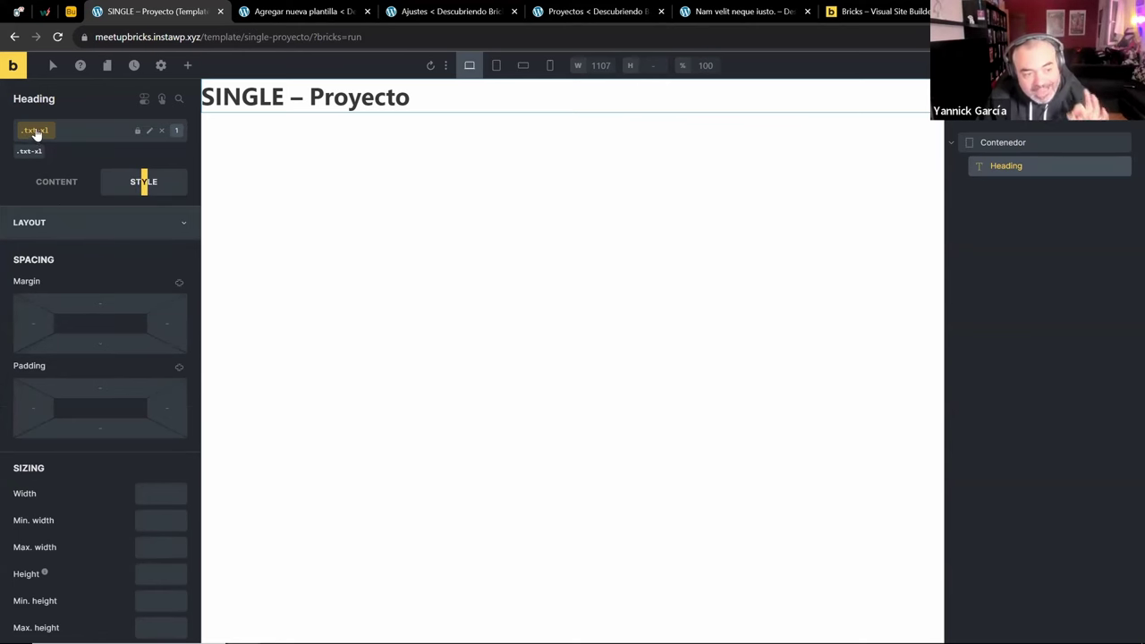
{"action": "left_click", "coordinate": [66, 229]}
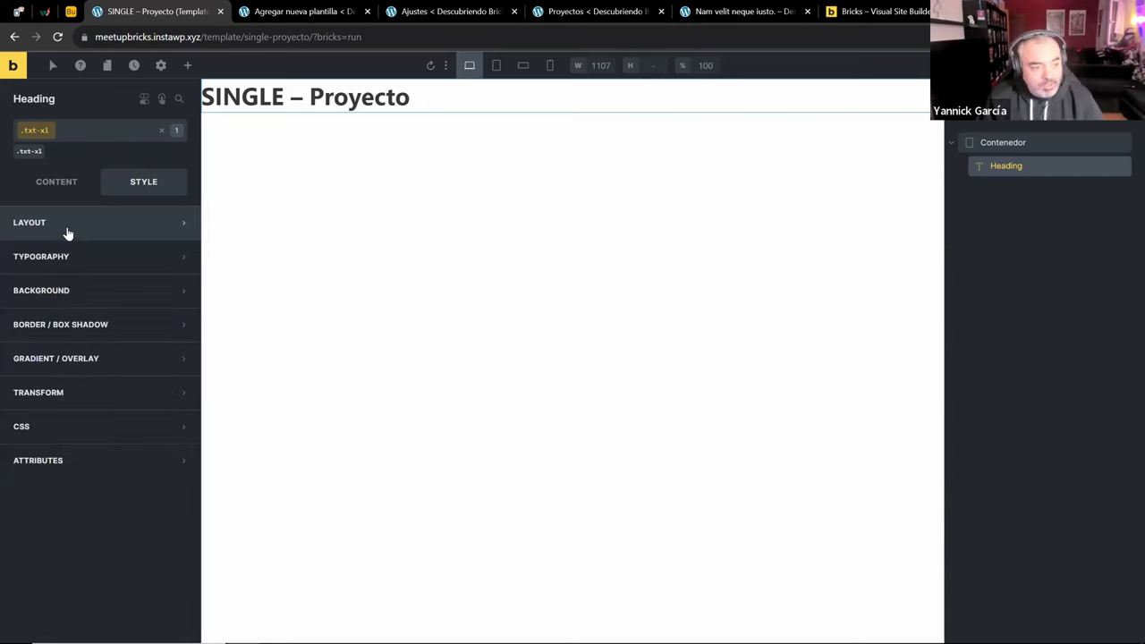
{"action": "left_click", "coordinate": [77, 259]}
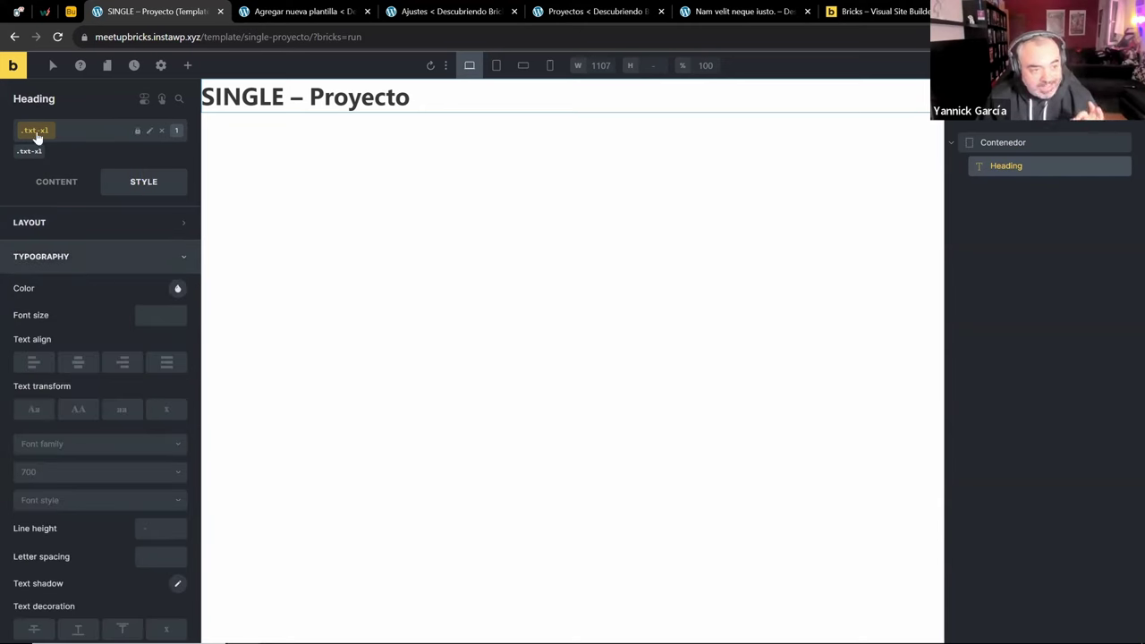
{"action": "left_click", "coordinate": [141, 314]}
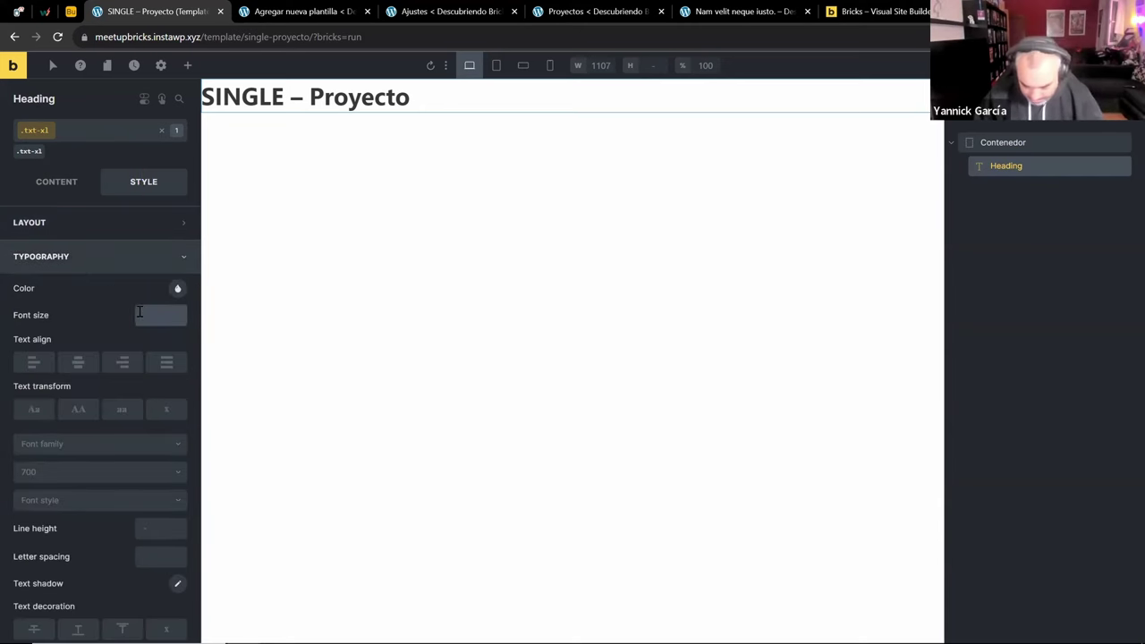
{"action": "type", "text": "2em"}
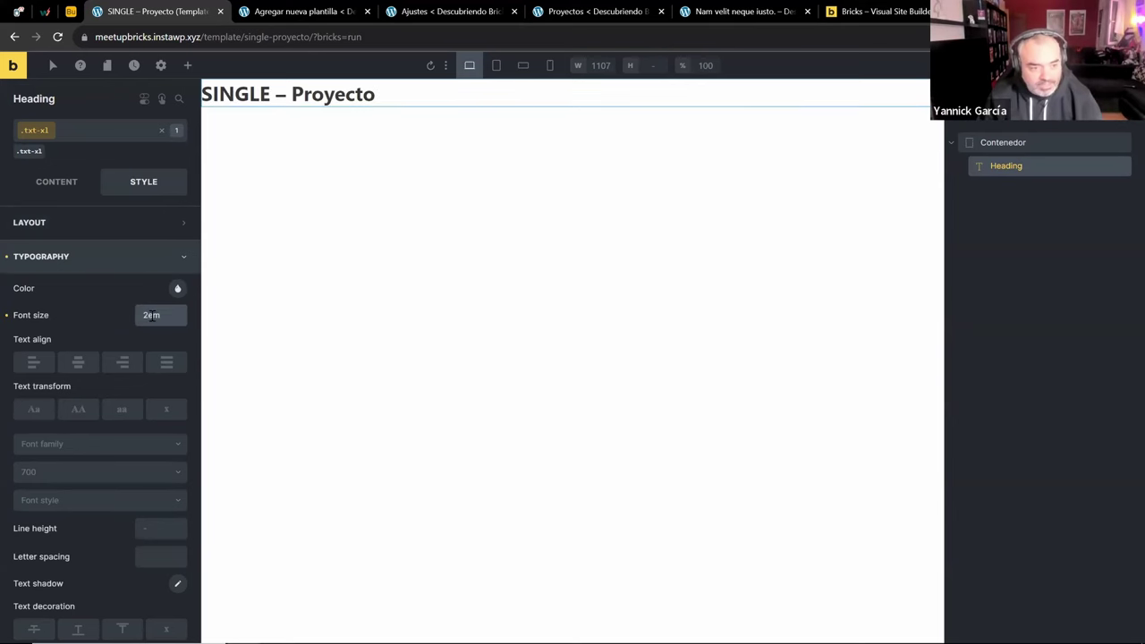
{"action": "key", "text": "Up"}
{"action": "key", "text": "Up"}
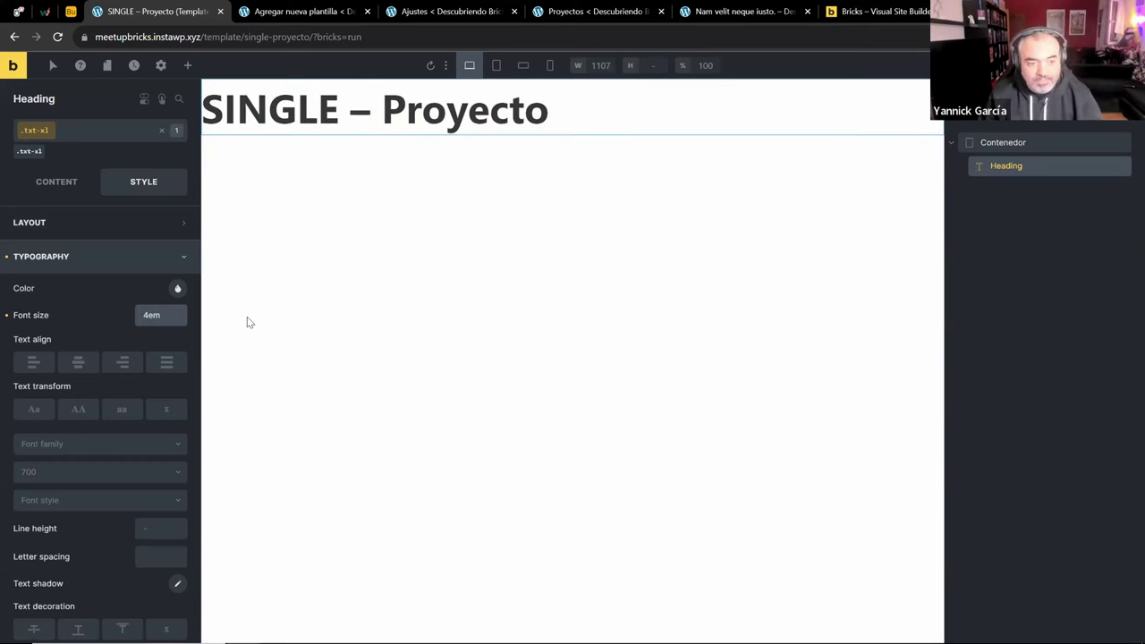
Add a Heading, a Rich Text, a Basic Text and a Button element below the Contenedor
{"action": "left_click", "coordinate": [461, 277]}
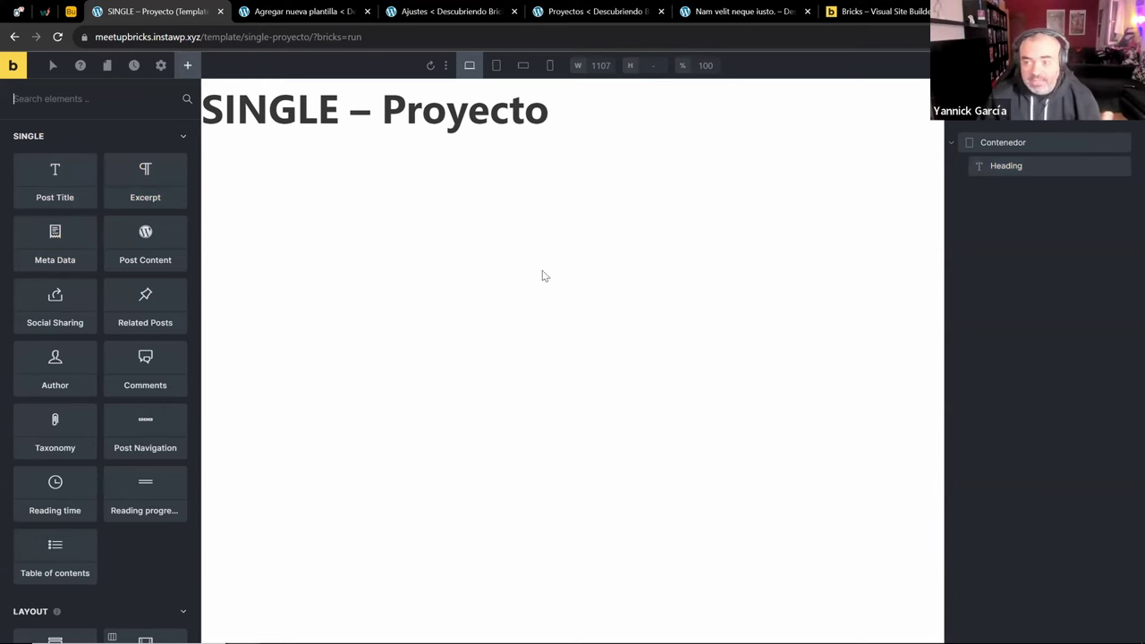
{"action": "scroll", "coordinate": [139, 349], "scroll_direction": "down", "scroll_amount": 4}
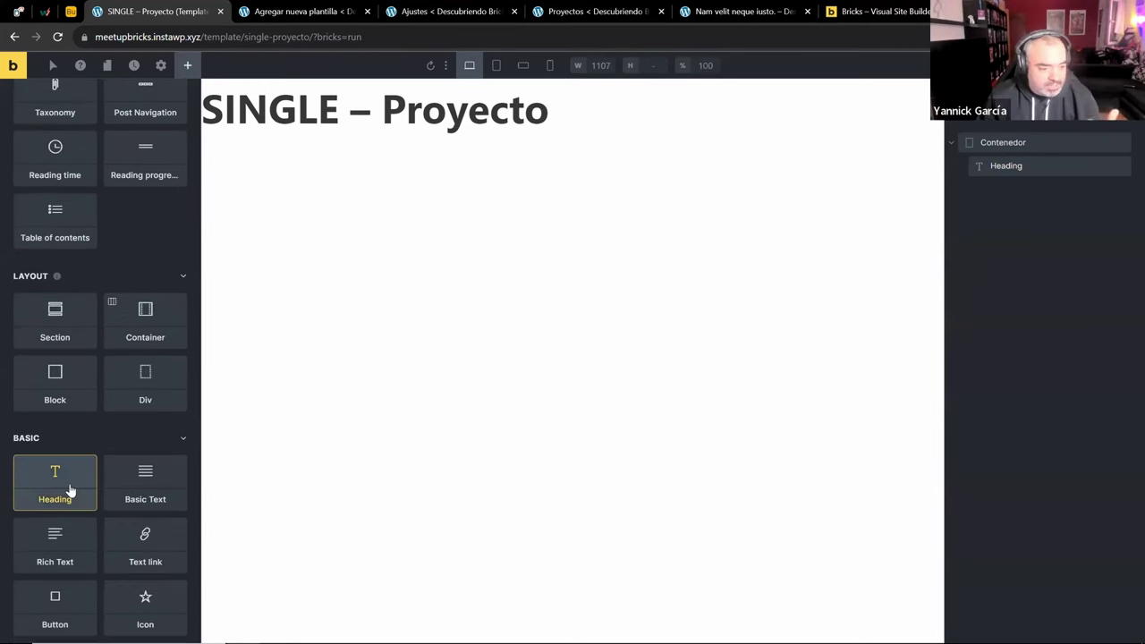
{"action": "left_click", "coordinate": [70, 490]}
{"action": "left_click", "coordinate": [69, 544]}
{"action": "left_click", "coordinate": [147, 486]}
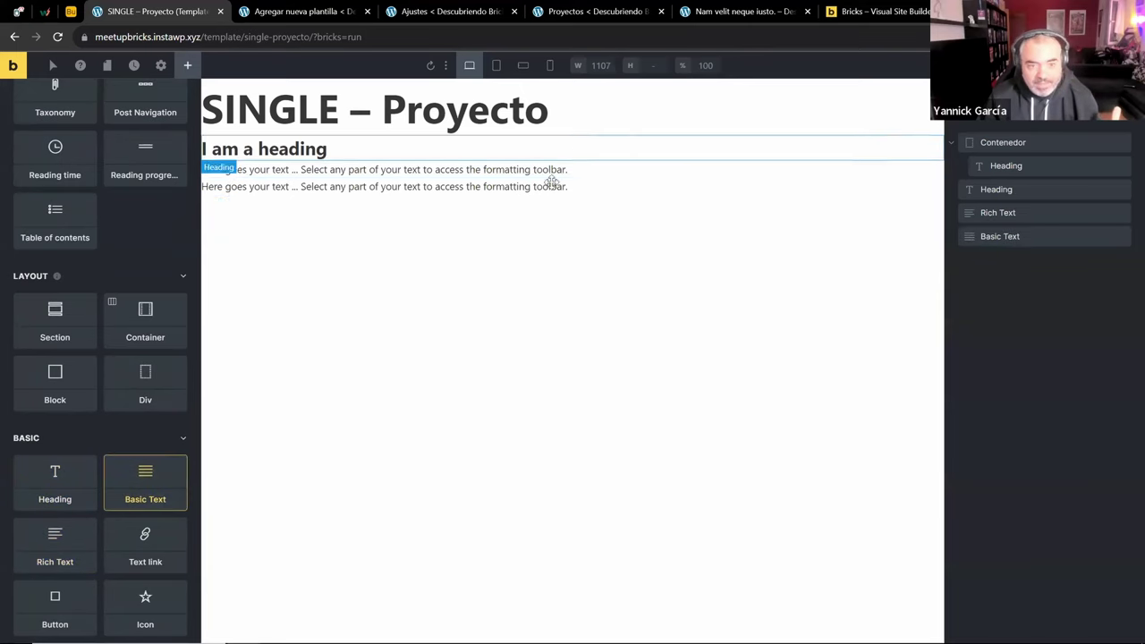
{"action": "scroll", "coordinate": [141, 368], "scroll_direction": "down", "scroll_amount": 3}
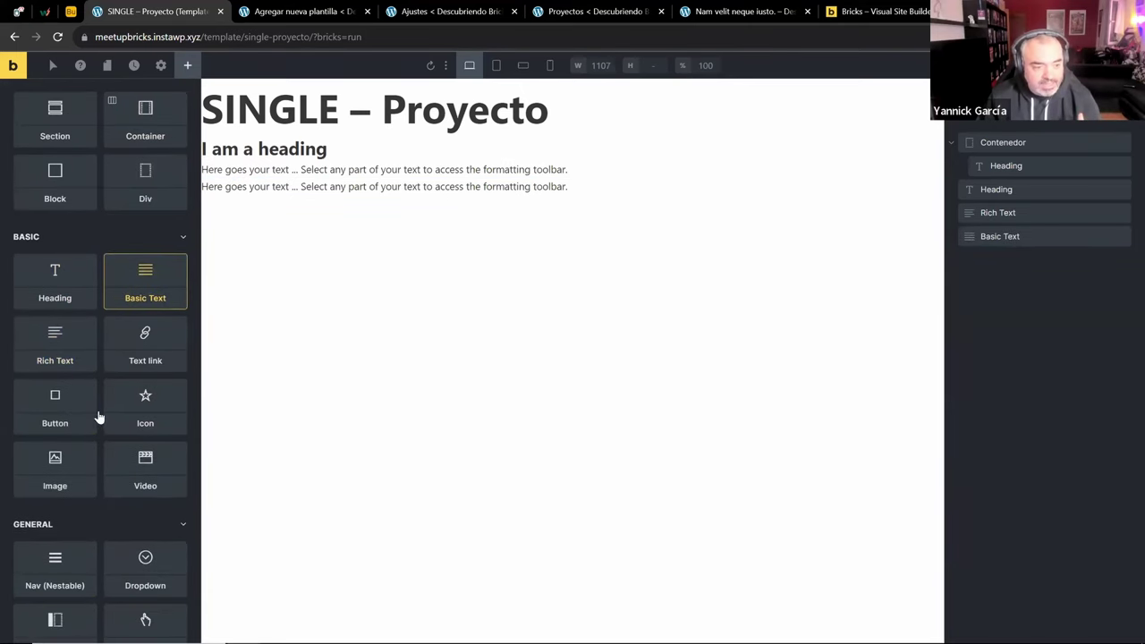
{"action": "left_click", "coordinate": [79, 424]}
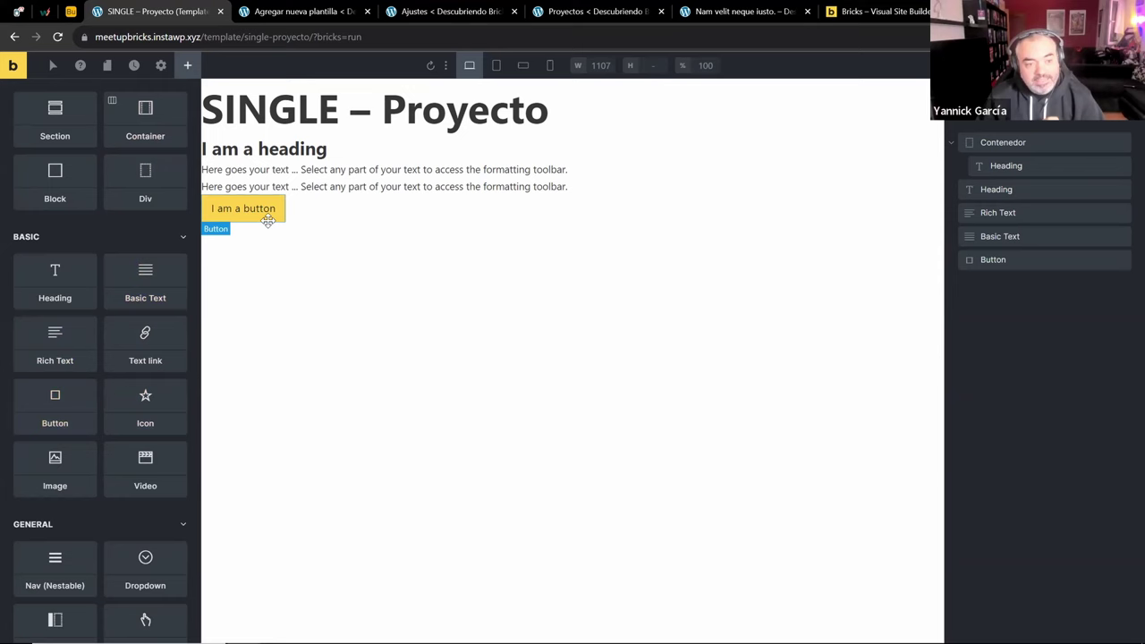
Apply the txt-xl class to the Button and set the class's font size to 3em
{"action": "left_click", "coordinate": [244, 209]}
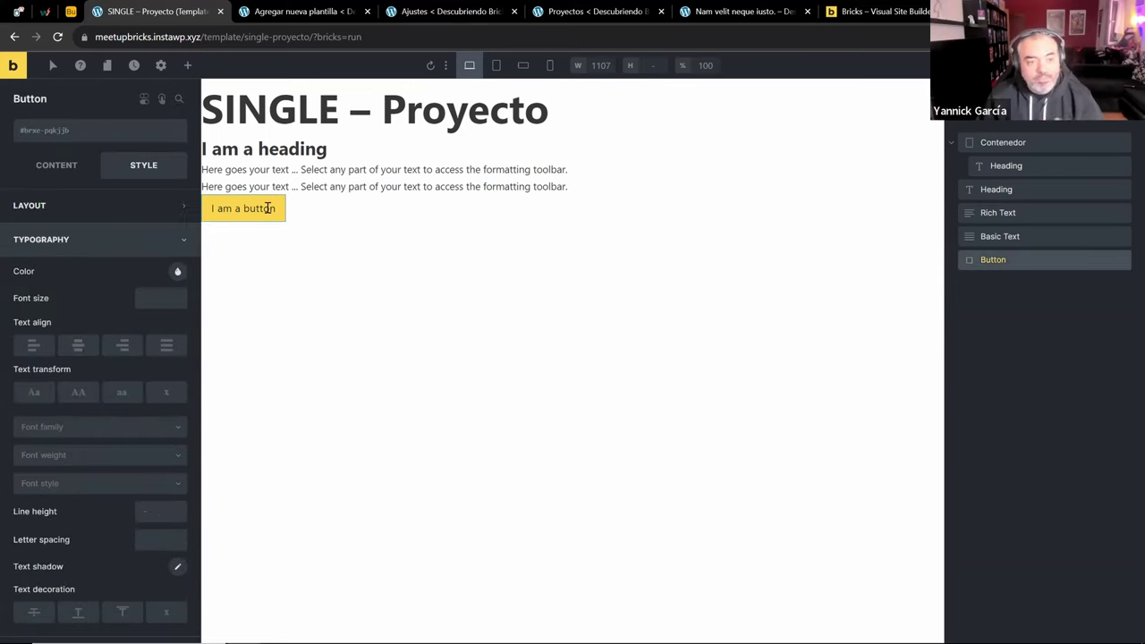
{"action": "left_click", "coordinate": [89, 132]}
{"action": "left_click", "coordinate": [31, 208]}
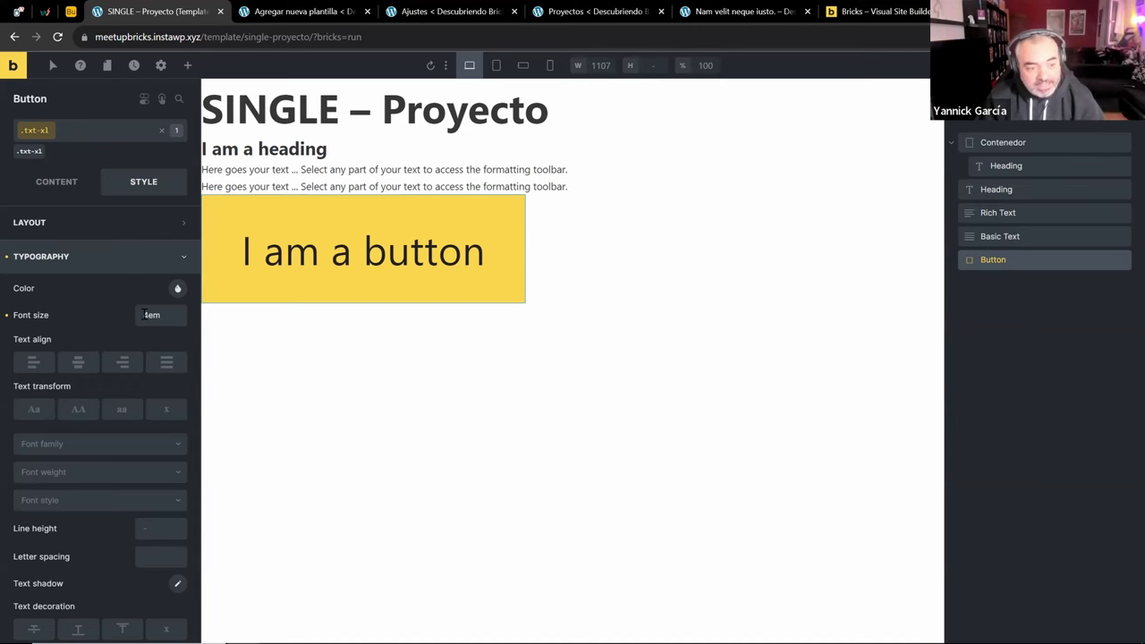
{"action": "left_click_drag", "start_coordinate": [147, 312], "coordinate": [137, 315]}
{"action": "type", "text": "3"}
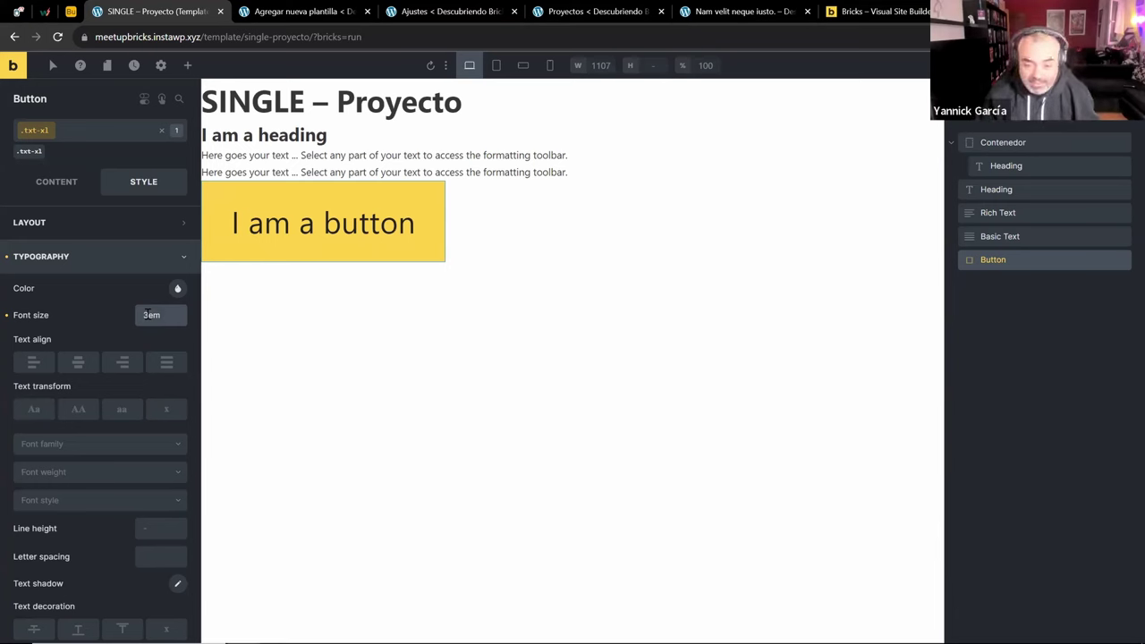
Create a color-primario class on the Button and give it the teal background color #1da69a from the palette
{"action": "left_click", "coordinate": [87, 139]}
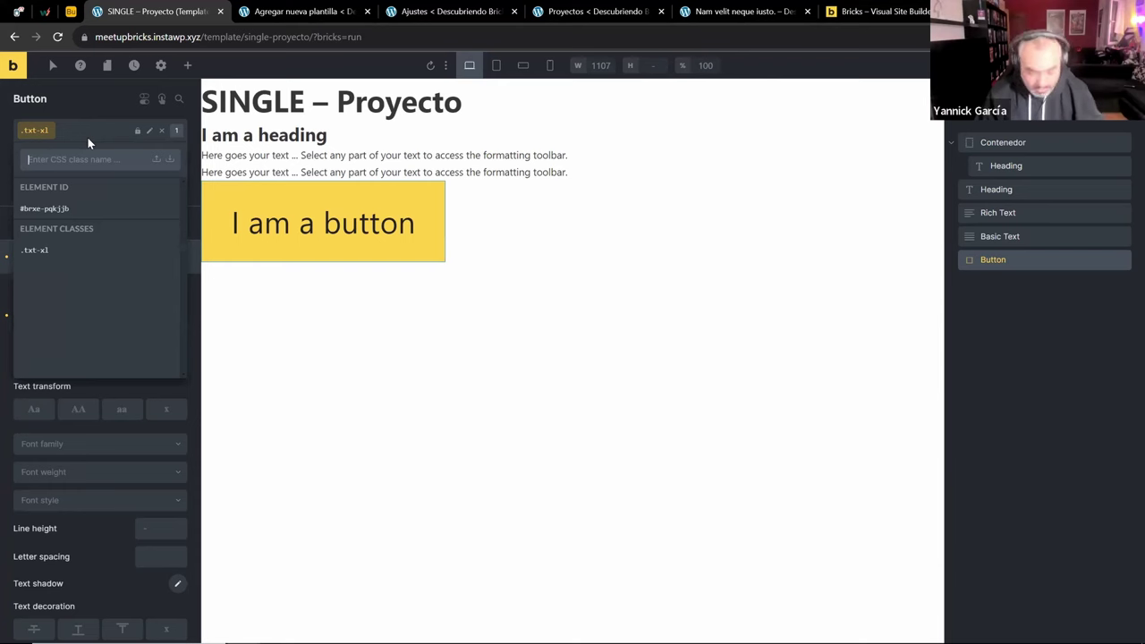
{"action": "type", "text": "color-primario"}
{"action": "key", "text": "Return"}
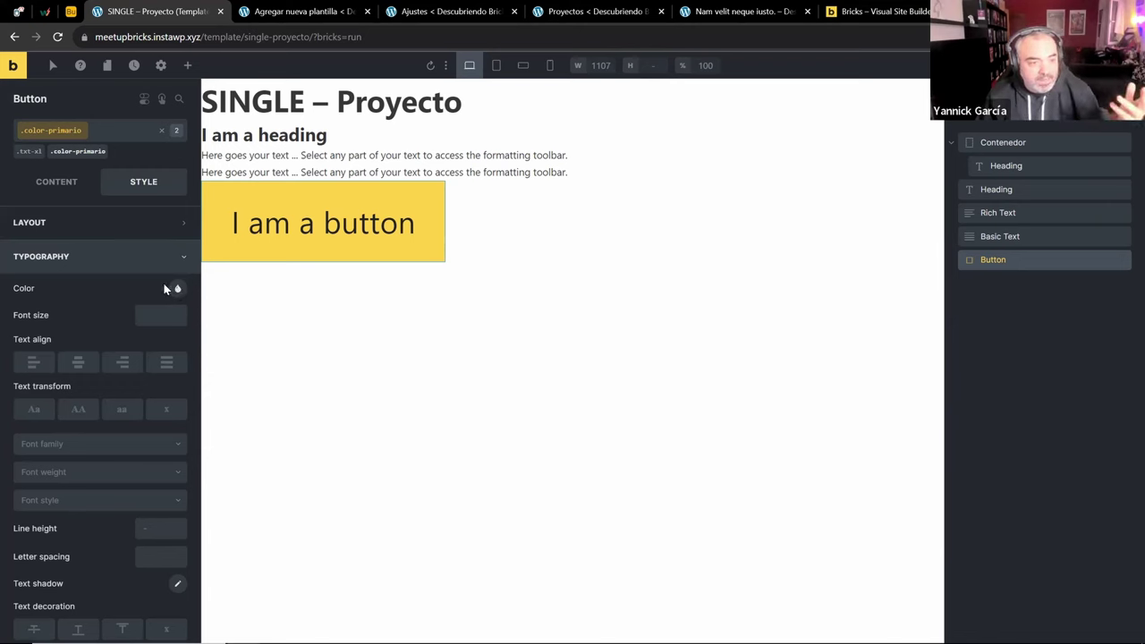
{"action": "left_click", "coordinate": [134, 257]}
{"action": "left_click", "coordinate": [121, 290]}
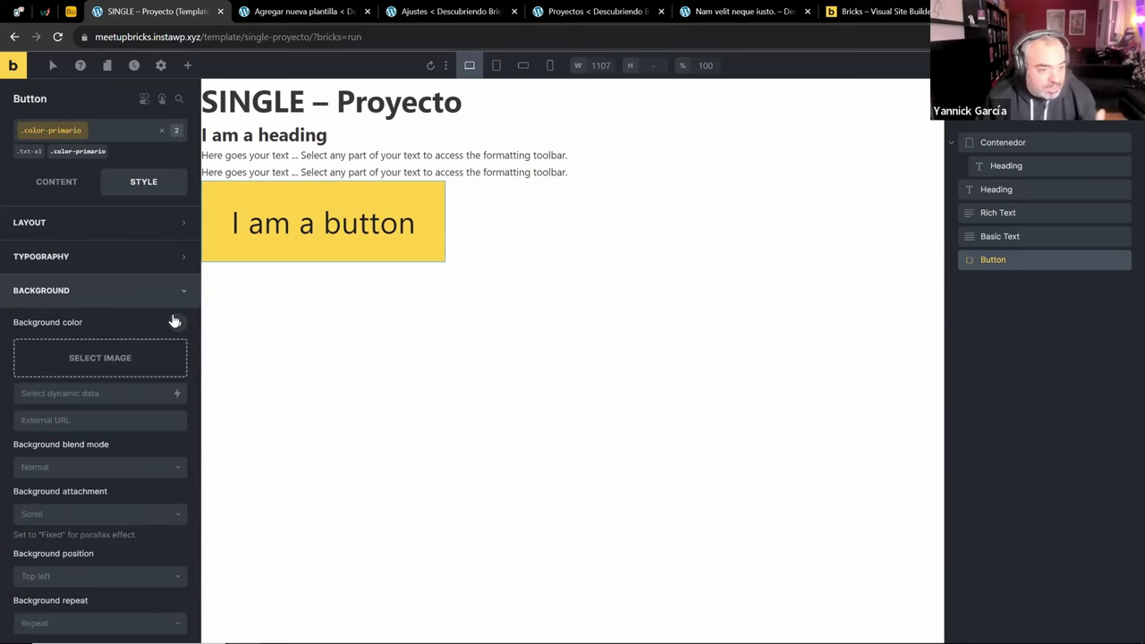
{"action": "left_click", "coordinate": [175, 322]}
{"action": "left_click", "coordinate": [90, 354]}
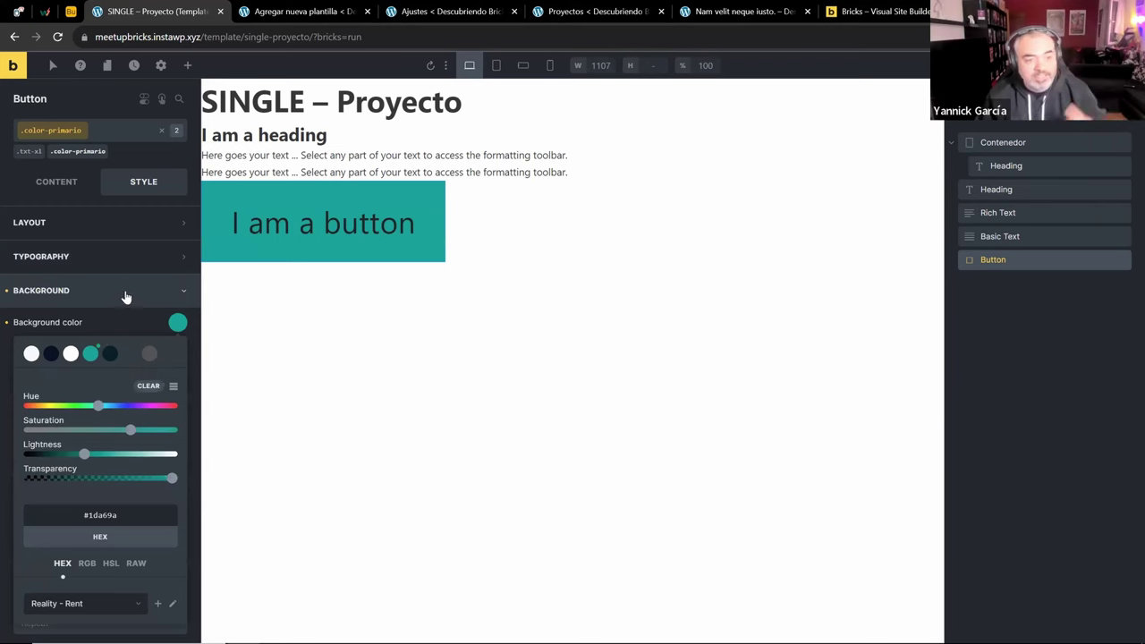
Apply the color-primario and txt-xl classes to the "I am a heading" element, and remove txt-xl from it again
{"action": "left_click", "coordinate": [303, 134]}
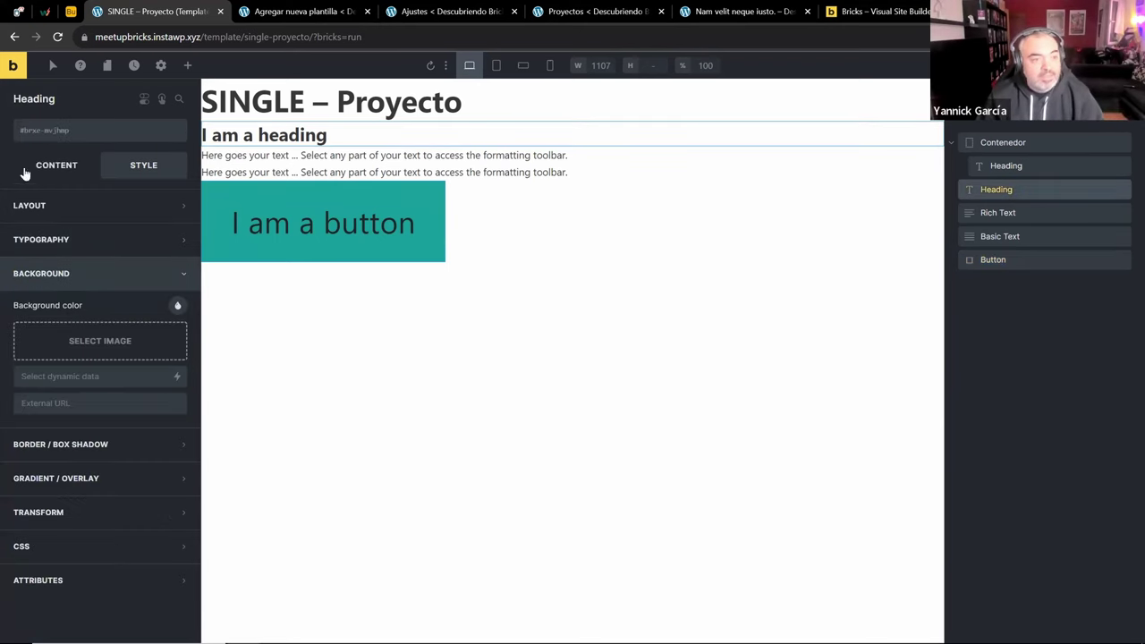
{"action": "left_click", "coordinate": [76, 131]}
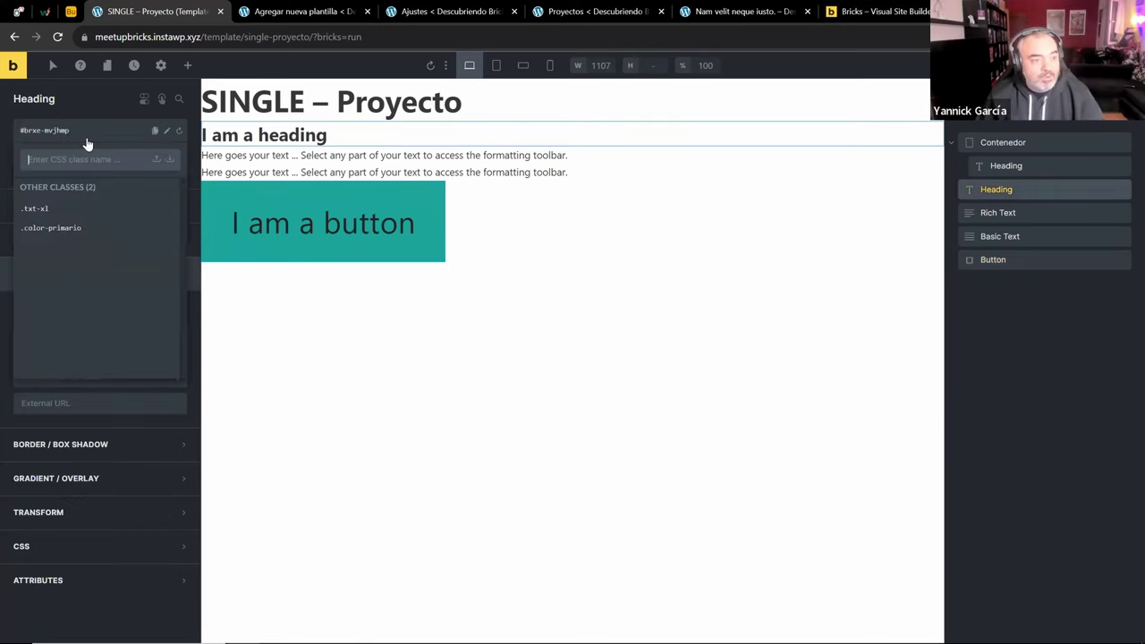
{"action": "left_click", "coordinate": [54, 209]}
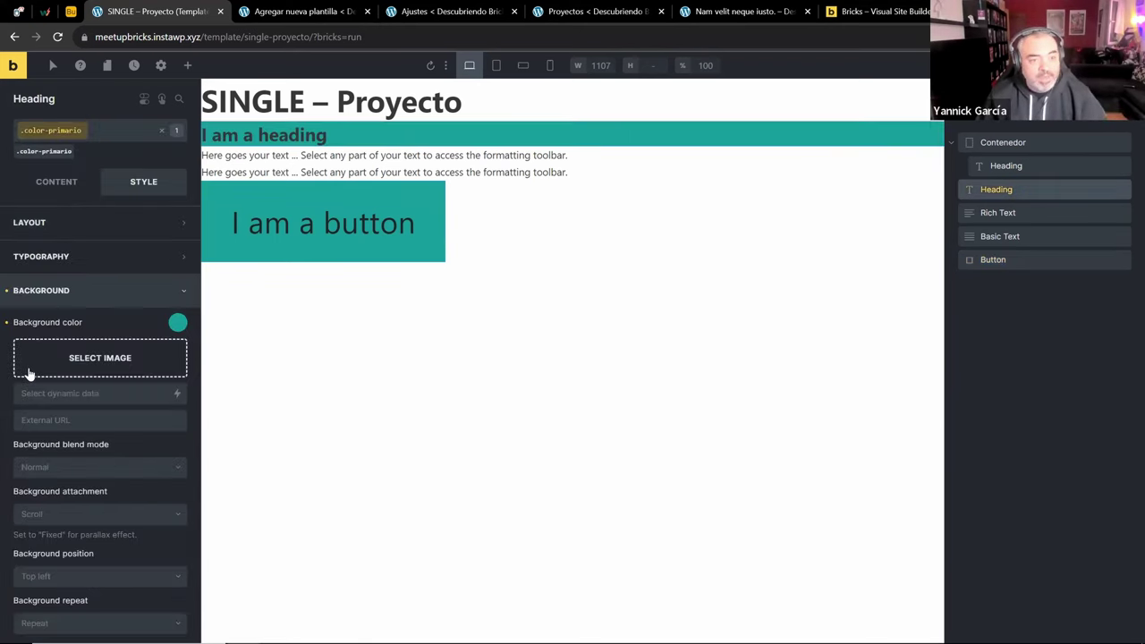
{"action": "left_click", "coordinate": [108, 138]}
{"action": "left_click", "coordinate": [38, 293]}
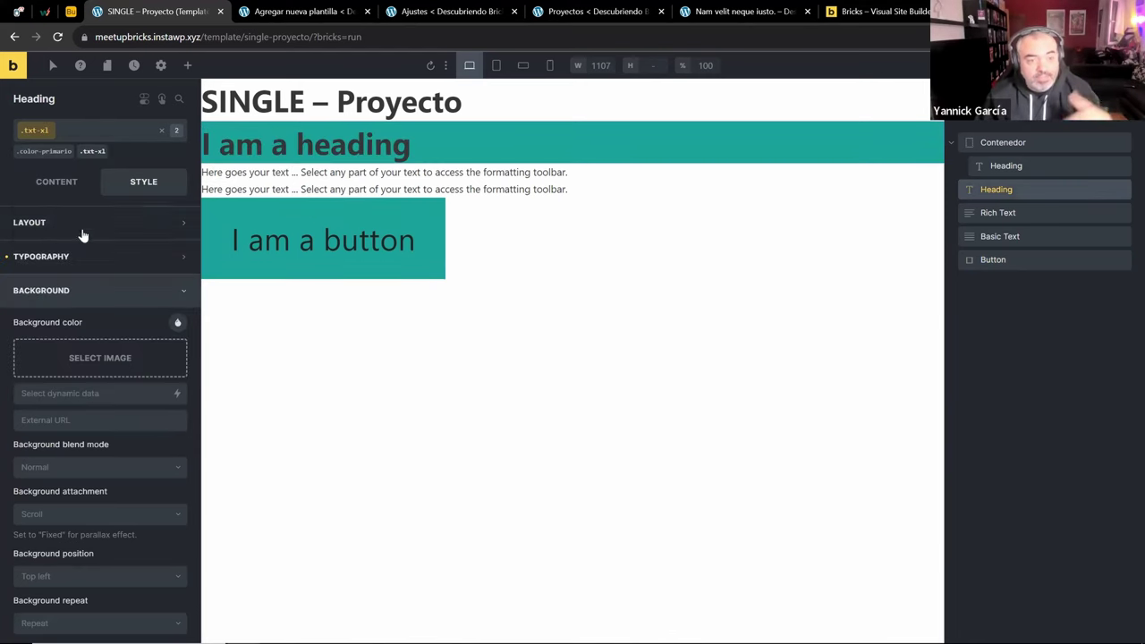
{"action": "left_click", "coordinate": [107, 150]}
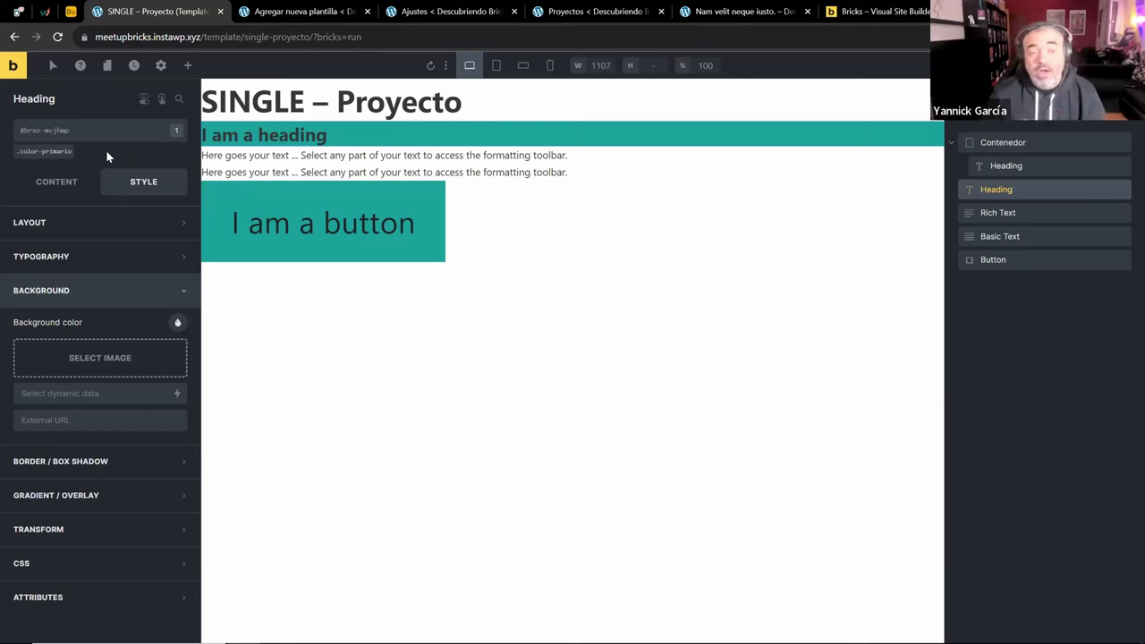
{"action": "mouse_move", "coordinate": [69, 152]}
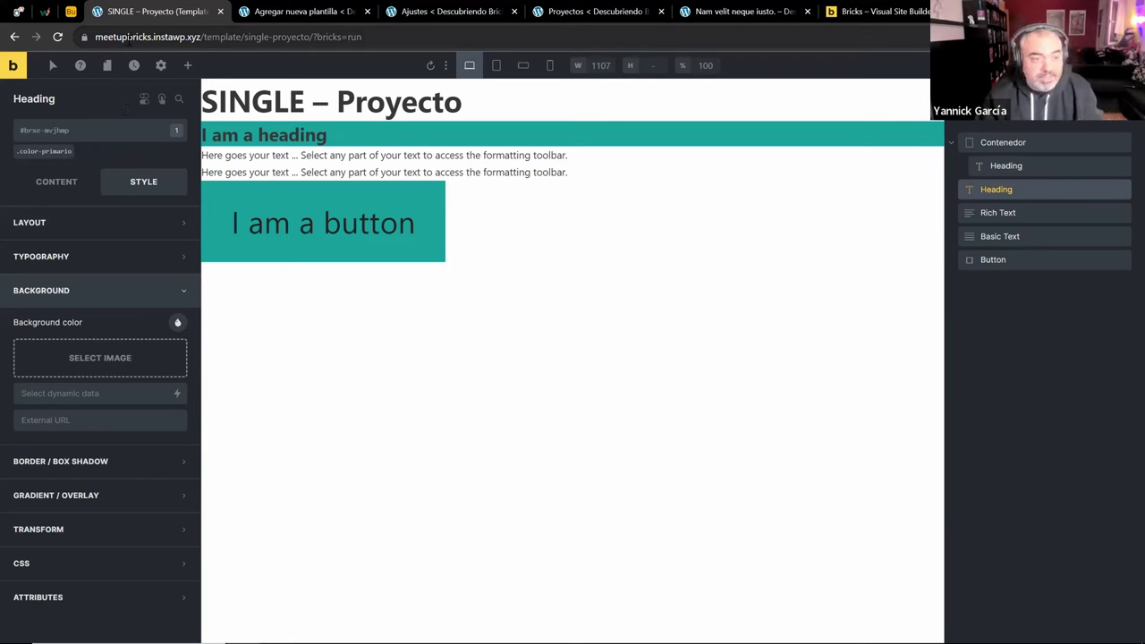
Create a global CSS class named border-radius-m on the Button
{"action": "left_click", "coordinate": [346, 219]}
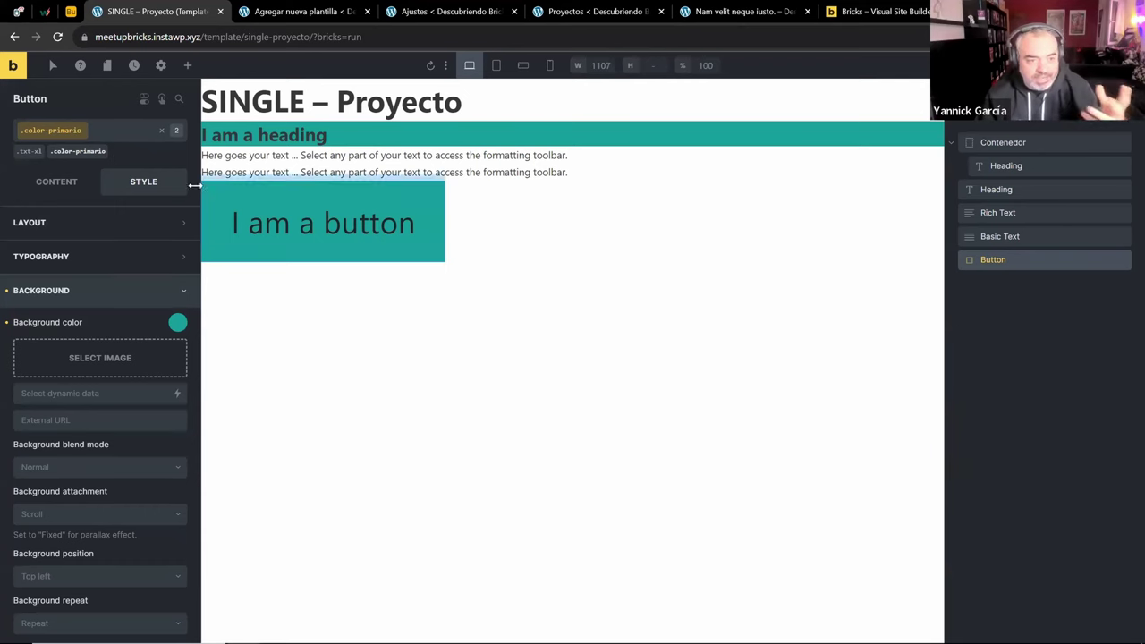
{"action": "left_click", "coordinate": [32, 151]}
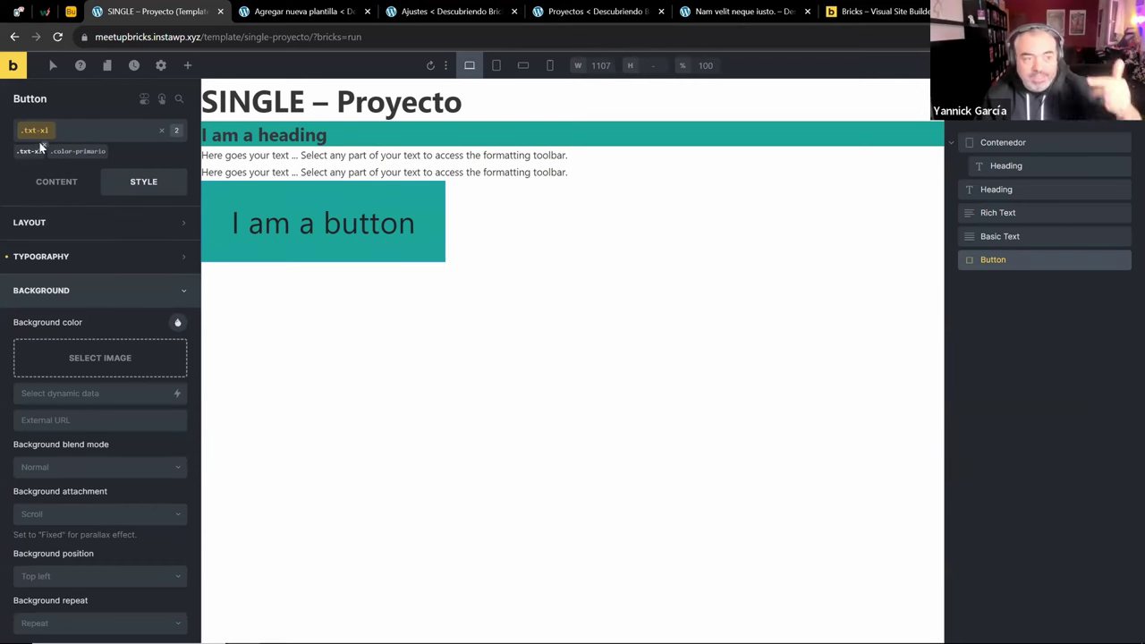
{"action": "left_click", "coordinate": [94, 134]}
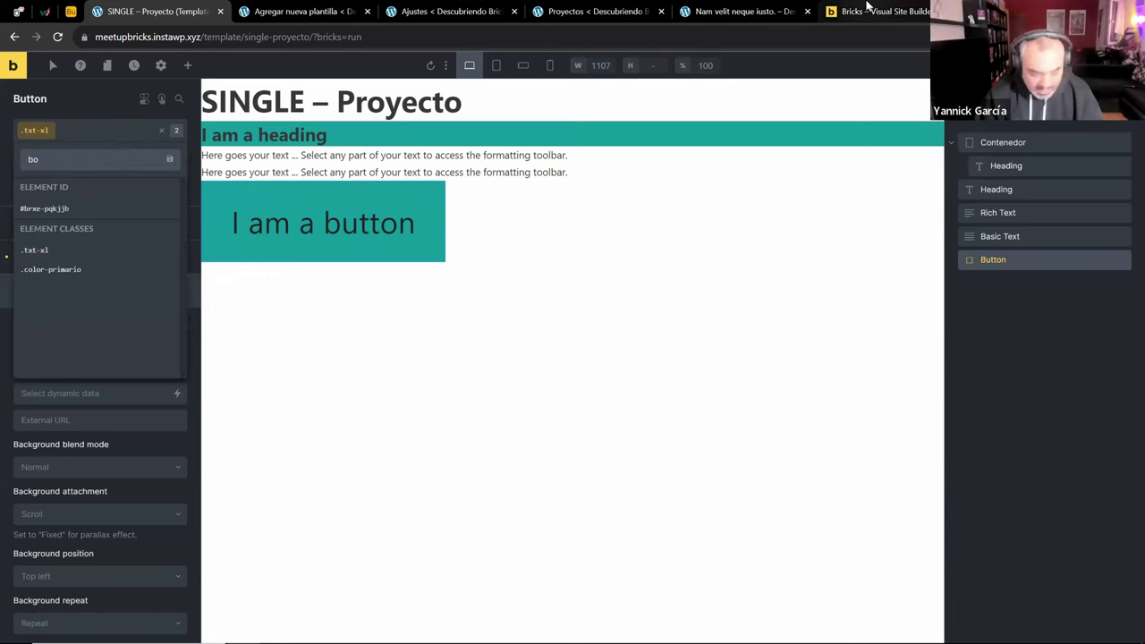
{"action": "type", "text": "border-radiu"}
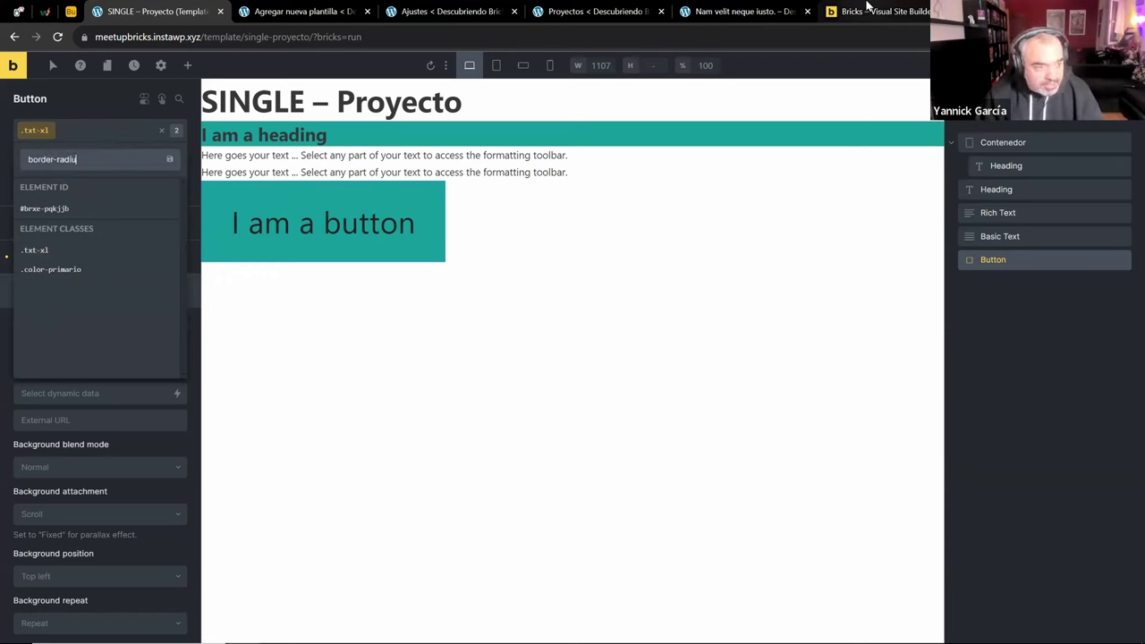
{"action": "type", "text": "s-m"}
{"action": "key", "text": "Return"}
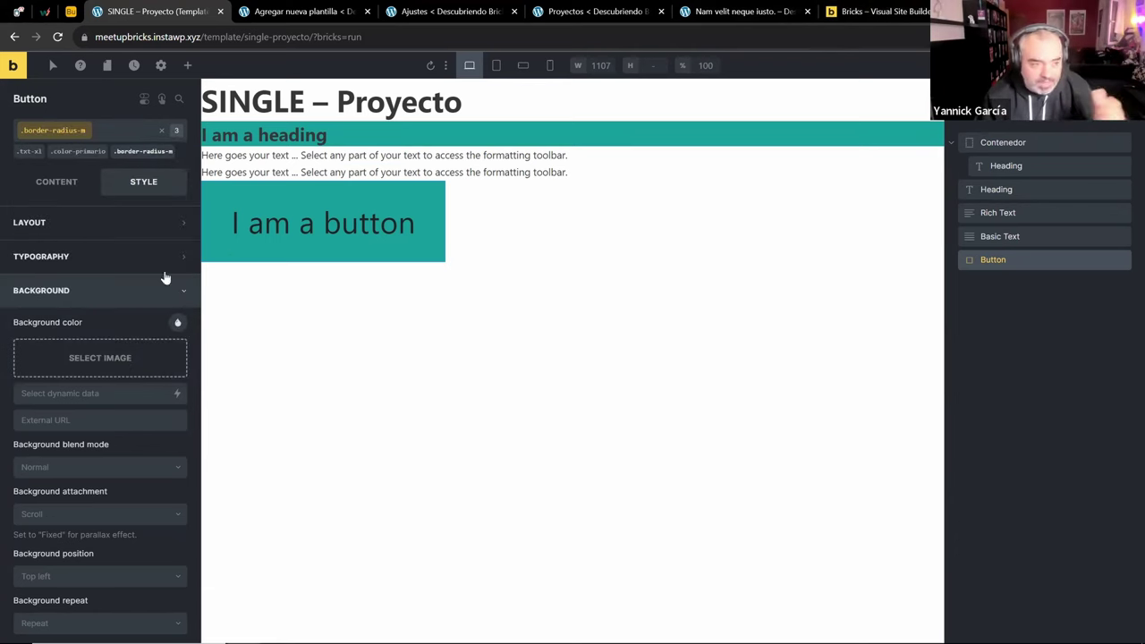
Set the border-radius-m class's border radius to 20px on all four corners
{"action": "scroll", "coordinate": [135, 322], "scroll_direction": "down", "scroll_amount": 3}
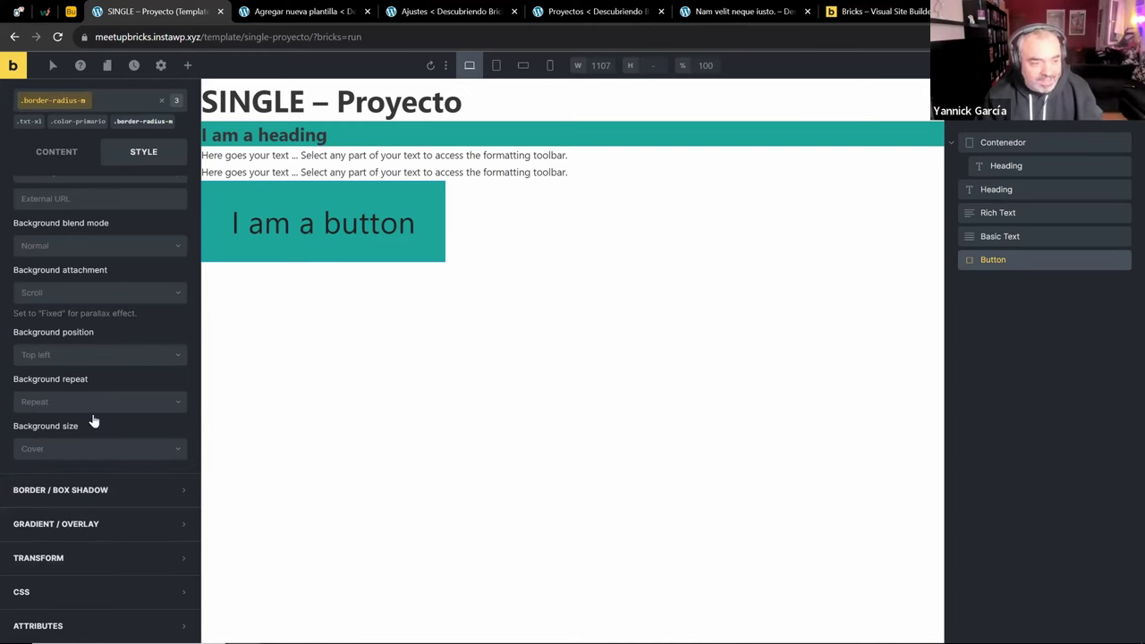
{"action": "scroll", "coordinate": [94, 420], "scroll_direction": "up", "scroll_amount": 2}
{"action": "left_click", "coordinate": [165, 199]}
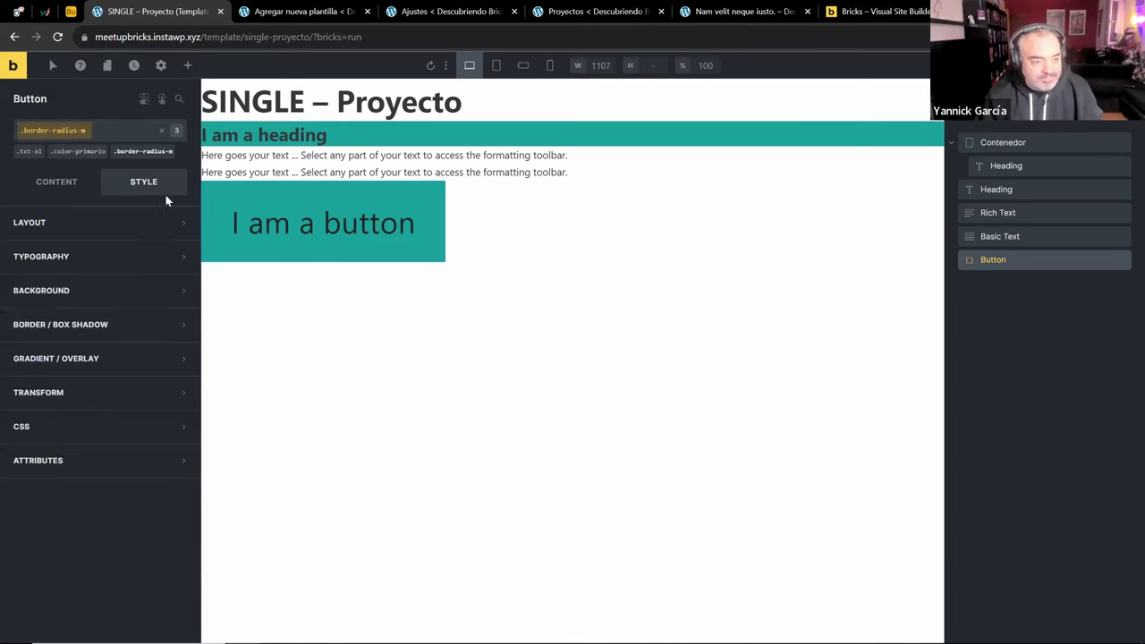
{"action": "left_click", "coordinate": [89, 331]}
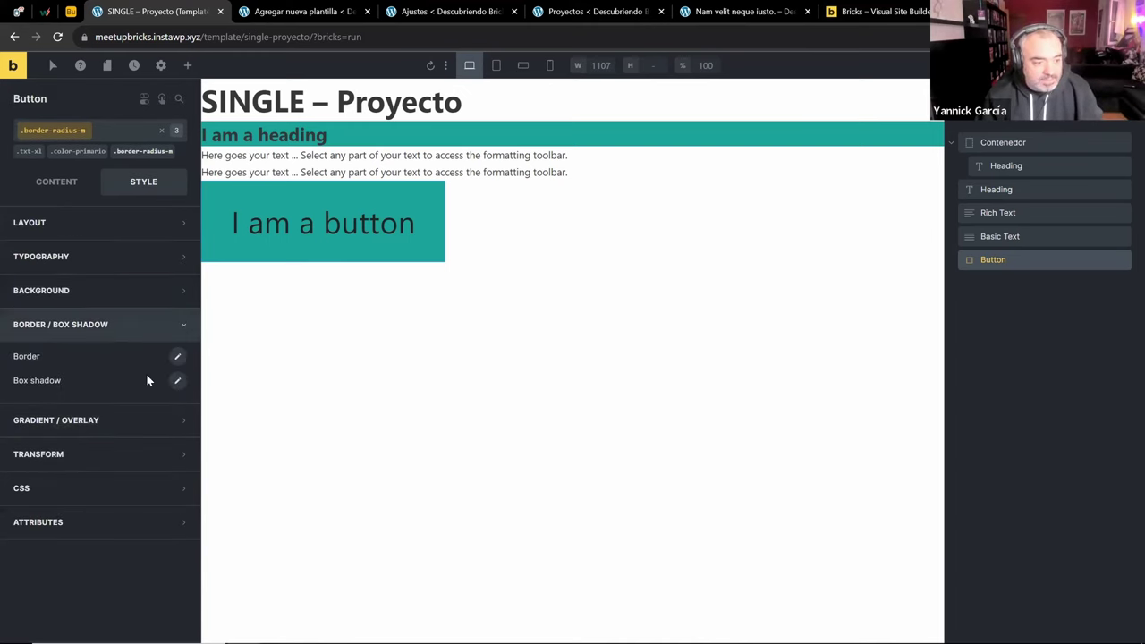
{"action": "left_click", "coordinate": [176, 357]}
{"action": "left_click", "coordinate": [49, 530]}
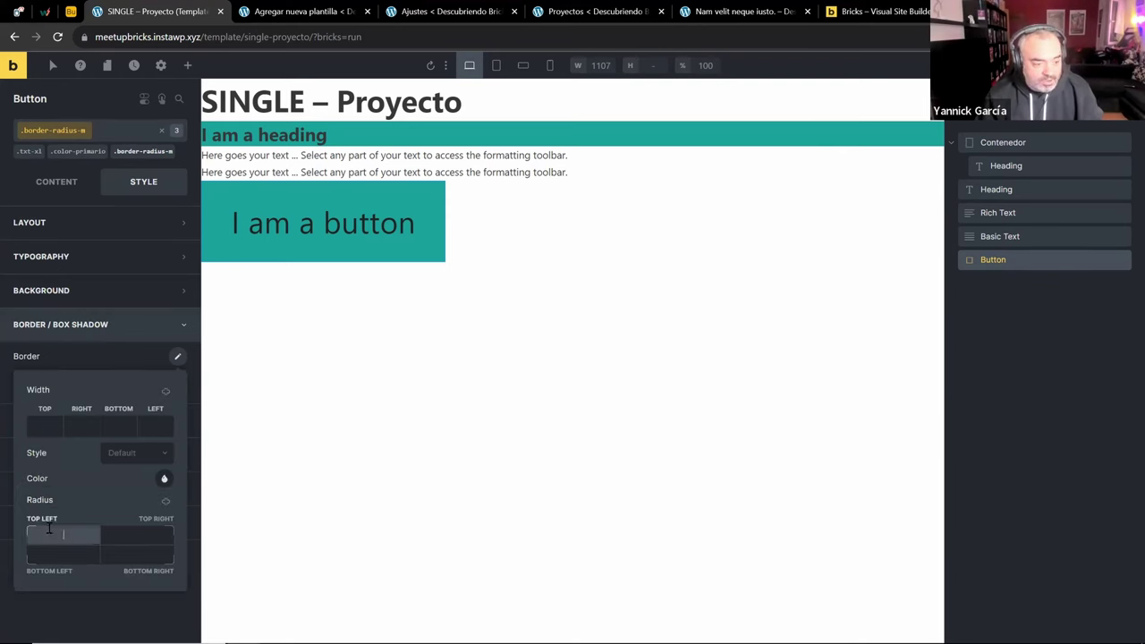
{"action": "left_click", "coordinate": [166, 502]}
{"action": "left_click", "coordinate": [167, 505]}
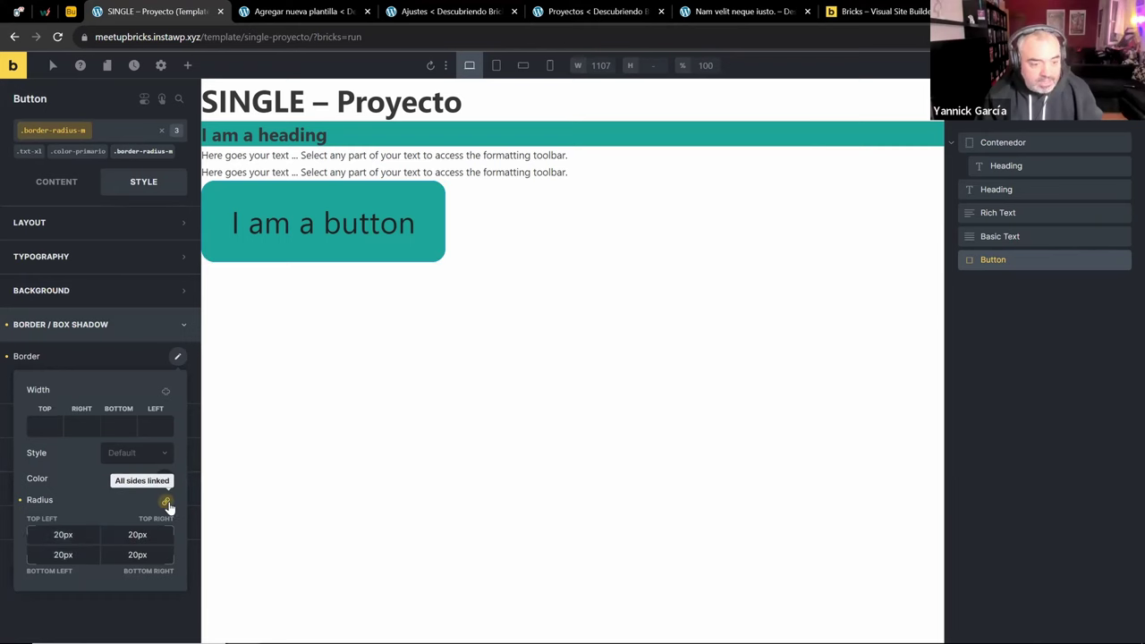
{"action": "left_click", "coordinate": [429, 450]}
Apply border-radius-m to the "I am a heading" element, and remove both color-primario and border-radius-m from it
{"action": "left_click", "coordinate": [321, 142]}
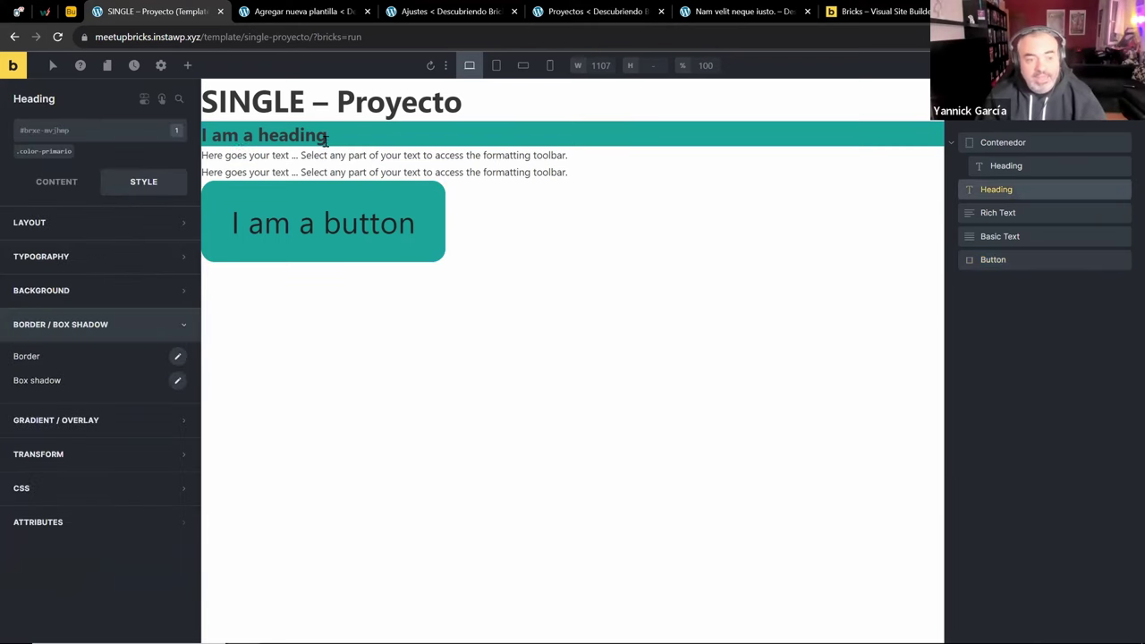
{"action": "left_click", "coordinate": [130, 132]}
{"action": "left_click", "coordinate": [65, 270]}
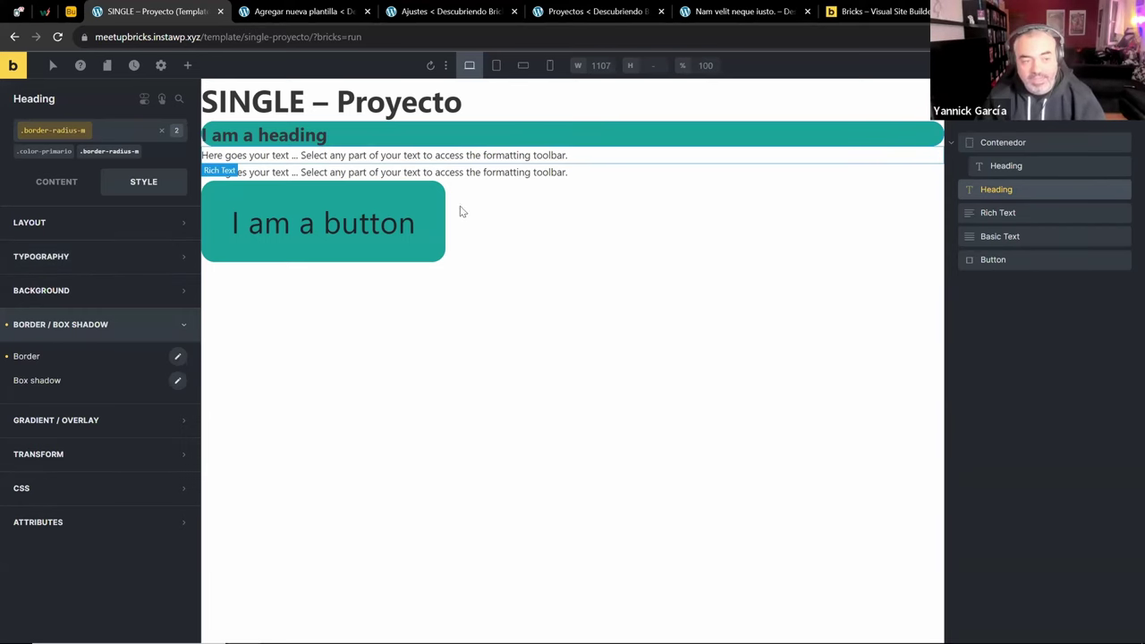
{"action": "left_click", "coordinate": [71, 147]}
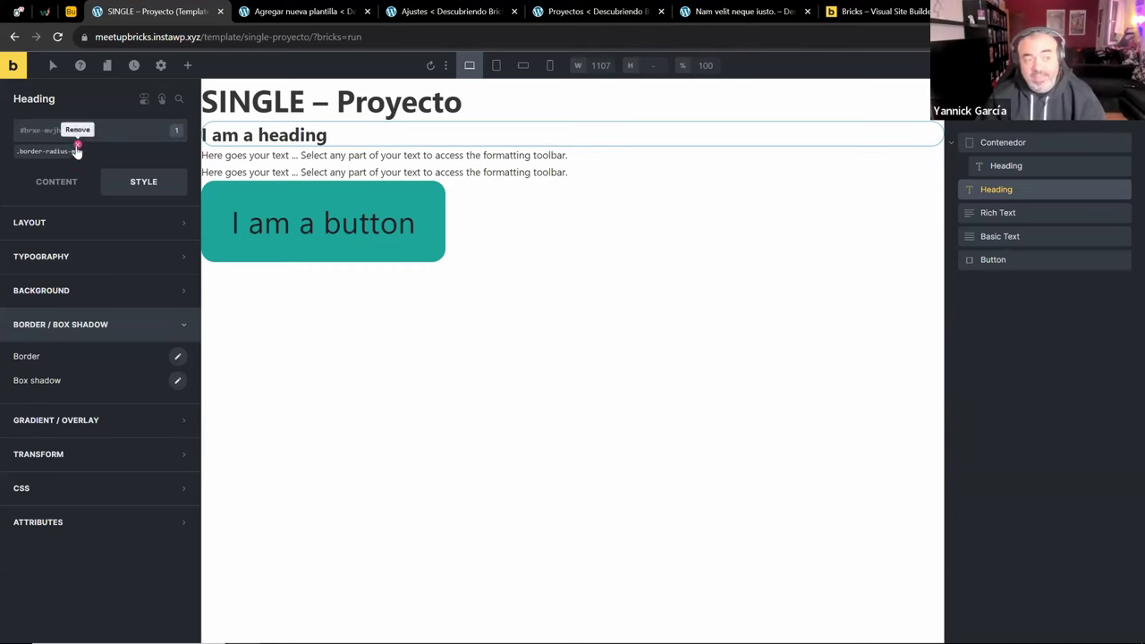
{"action": "left_click", "coordinate": [76, 145]}
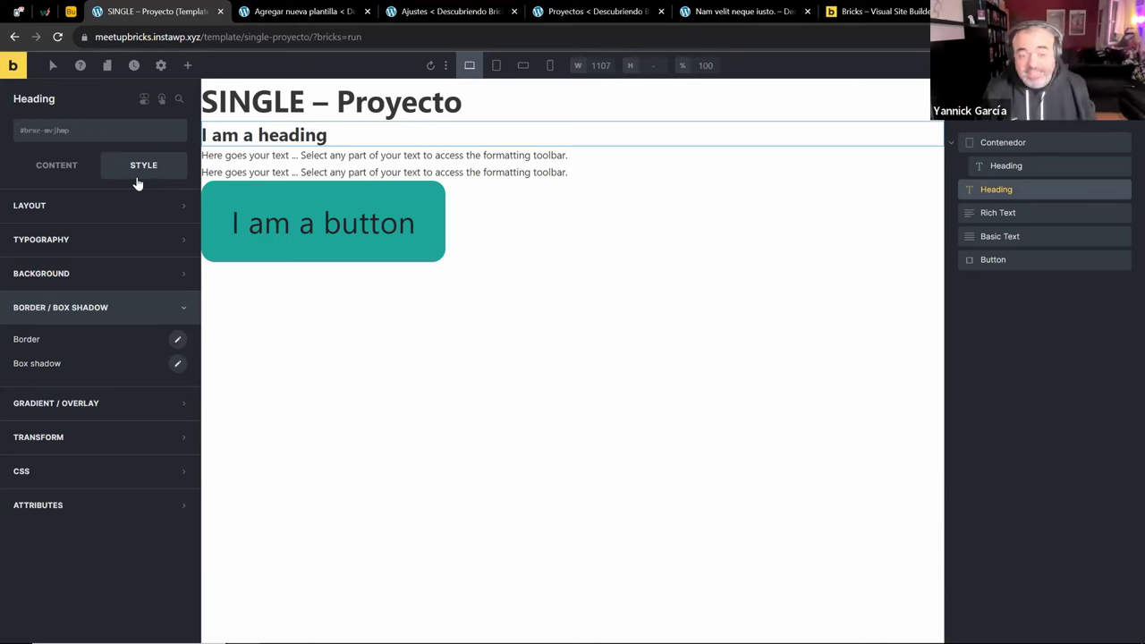
Lock the txt-xl class in the Heading's class list and unlock it again
{"action": "left_click", "coordinate": [129, 134]}
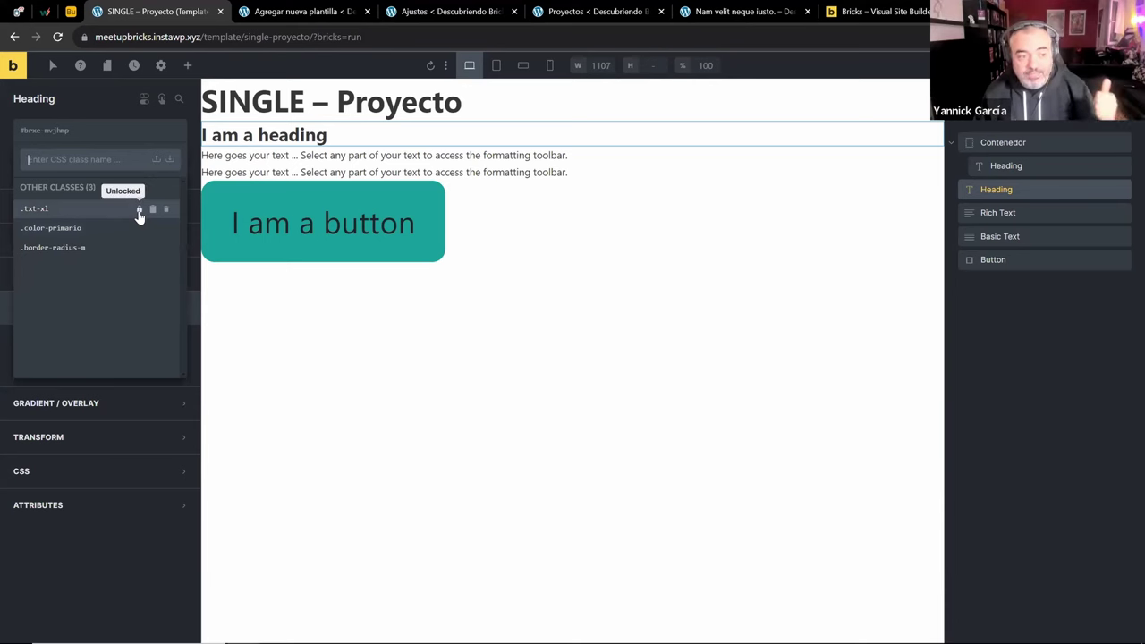
{"action": "left_click", "coordinate": [138, 212]}
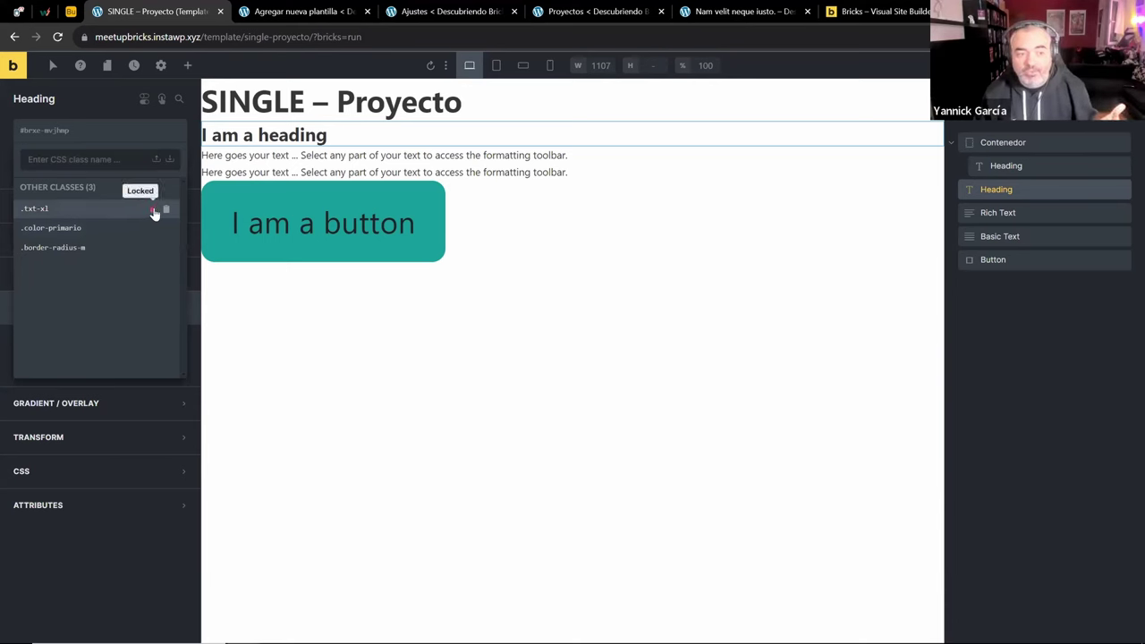
{"action": "left_click", "coordinate": [154, 212]}
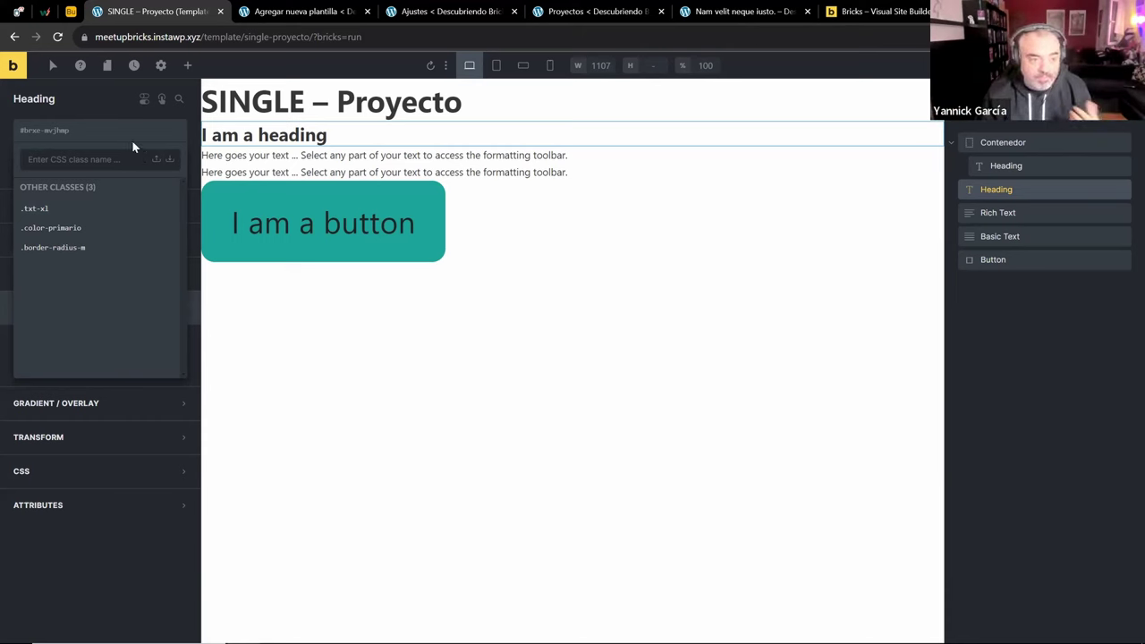
Activate the :hover state for the border-radius-m class on the Button
{"action": "left_click", "coordinate": [356, 200]}
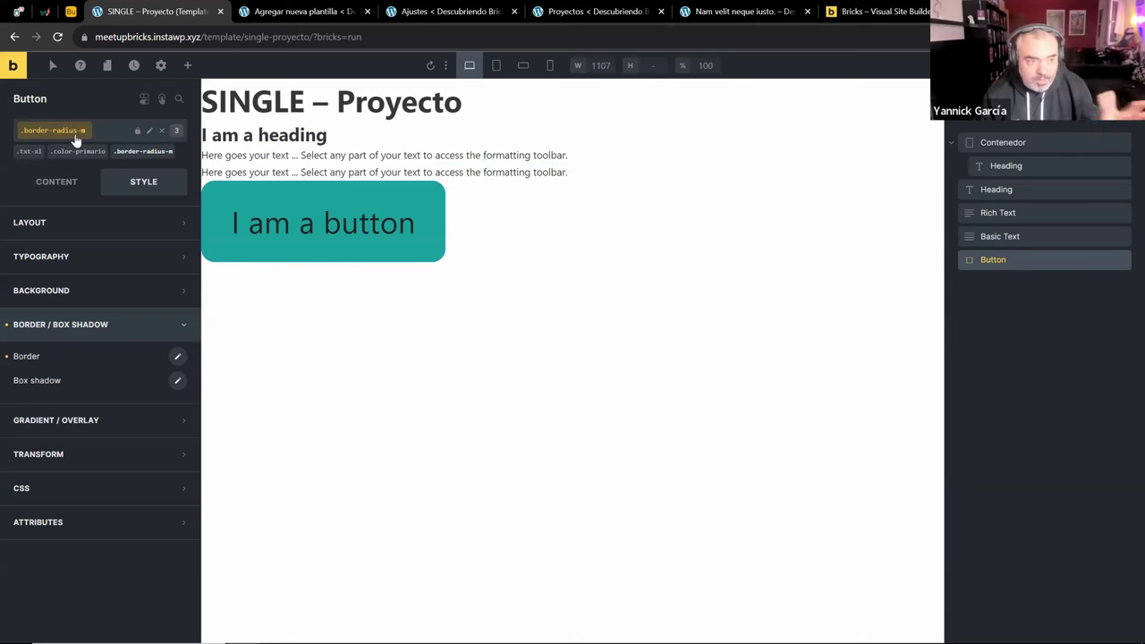
{"action": "left_click", "coordinate": [325, 207]}
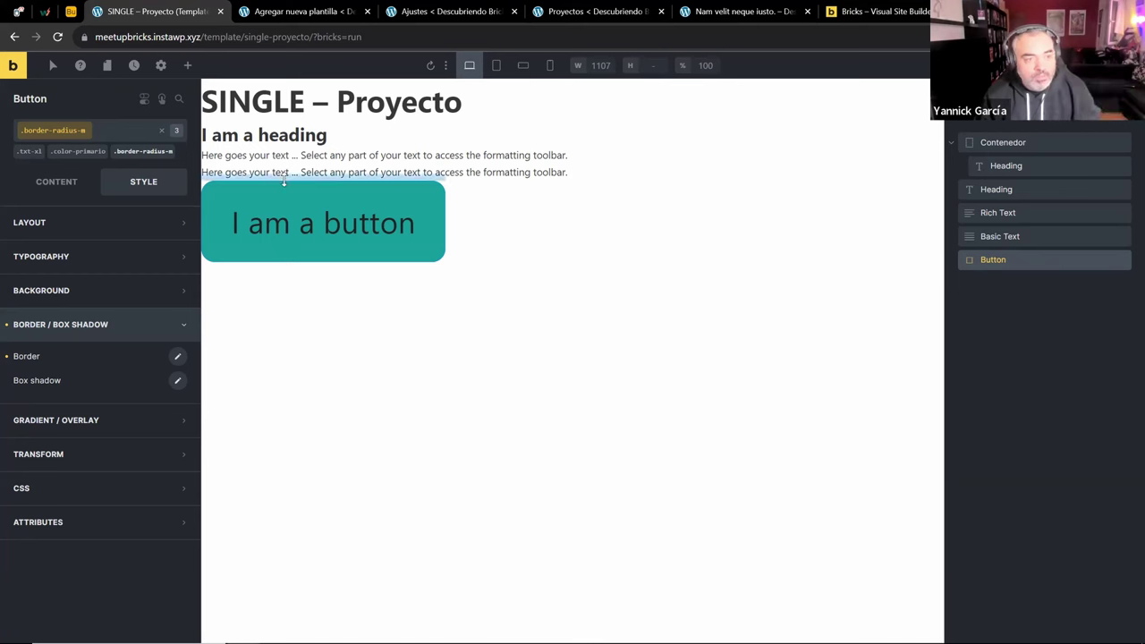
{"action": "left_click", "coordinate": [52, 75]}
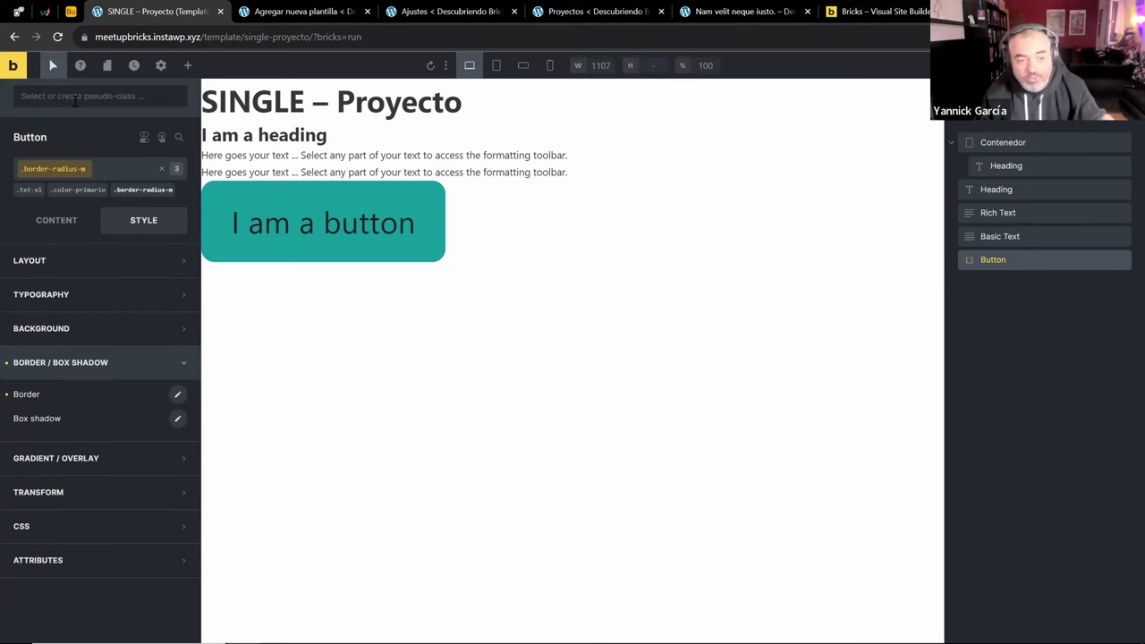
{"action": "left_click", "coordinate": [75, 101]}
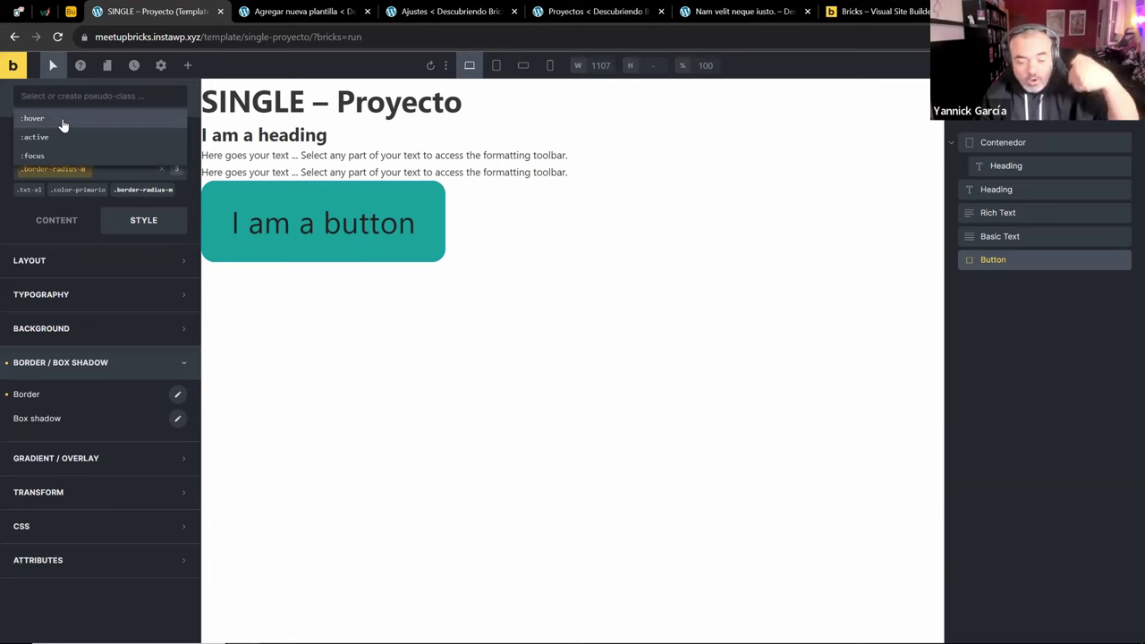
{"action": "left_click", "coordinate": [63, 125]}
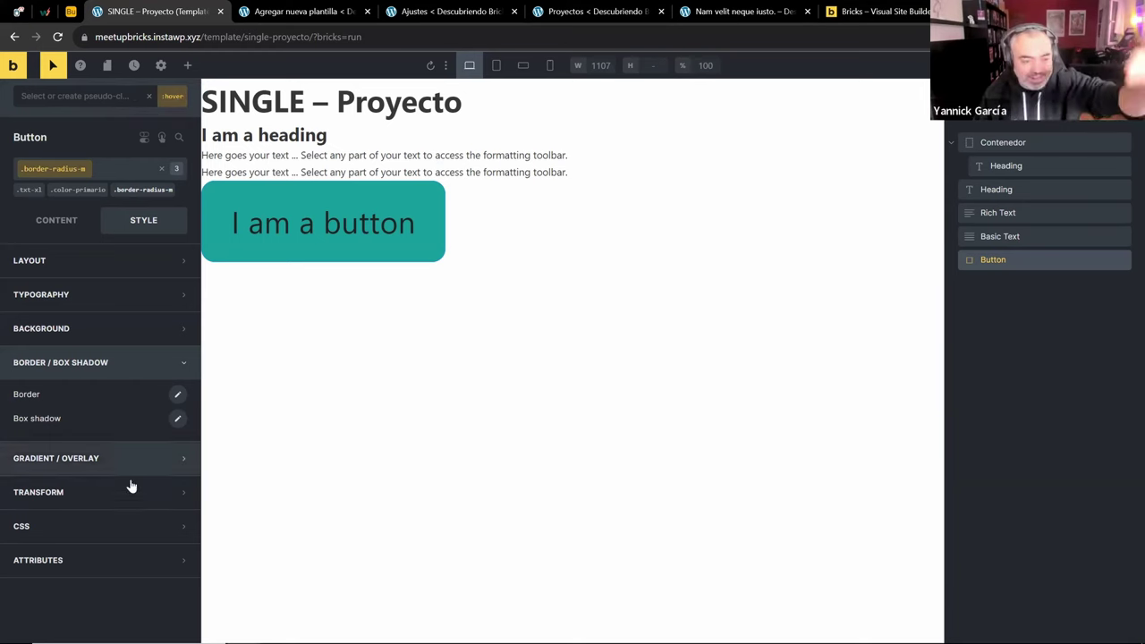
Give the class's :hover state a smaller border radius linked on all four corners, and leave the hover state
{"action": "left_click", "coordinate": [177, 394]}
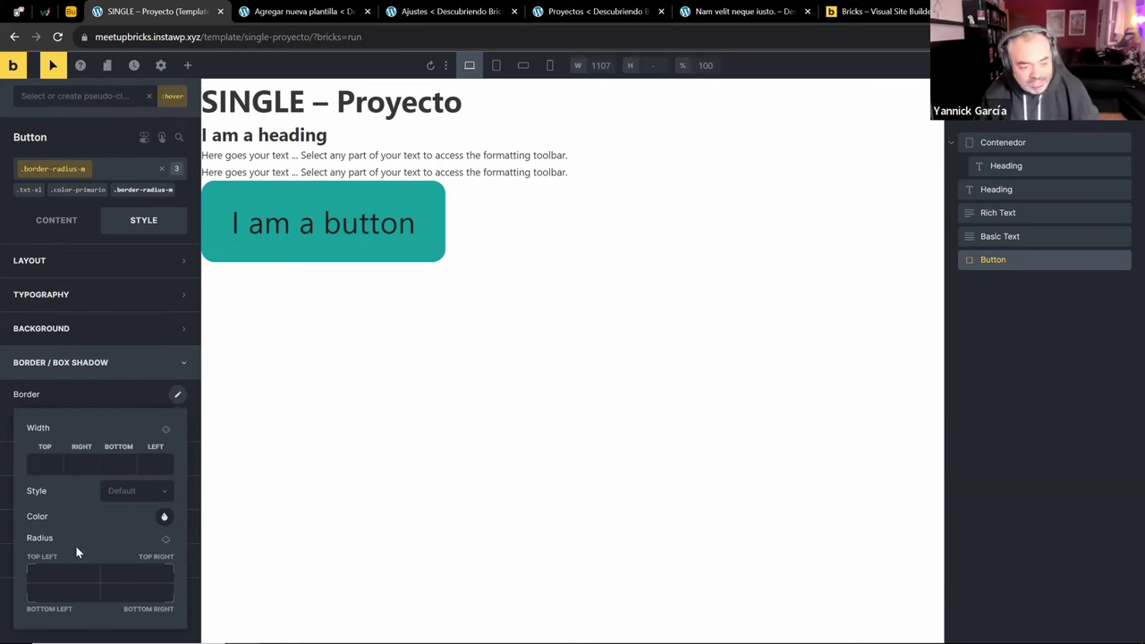
{"action": "left_click", "coordinate": [62, 574]}
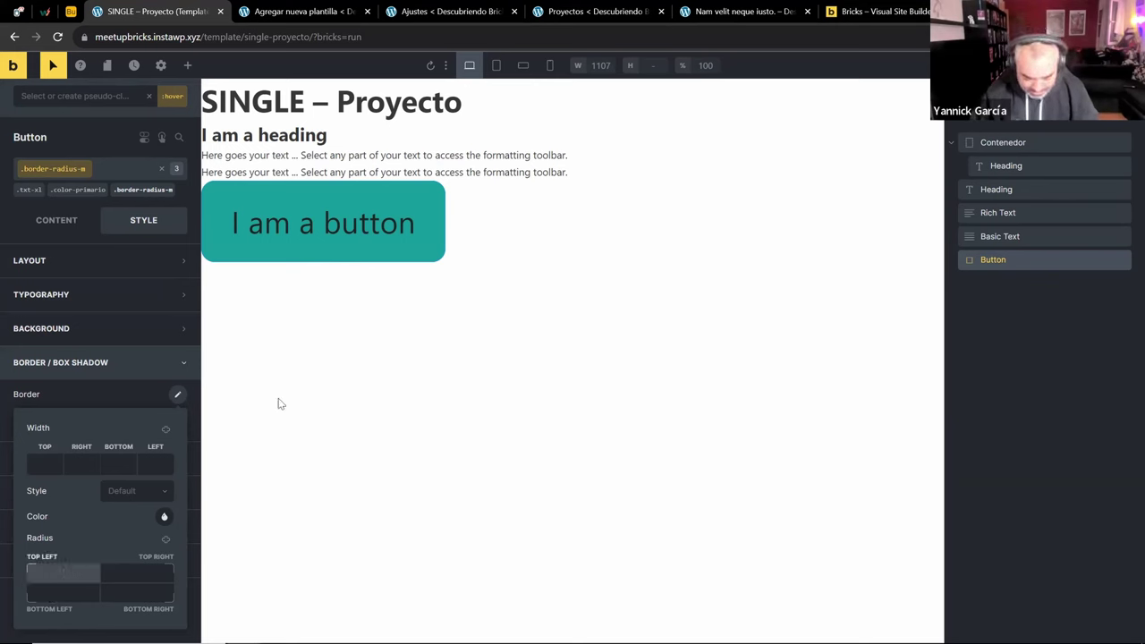
{"action": "left_click", "coordinate": [166, 538]}
{"action": "left_click", "coordinate": [143, 397]}
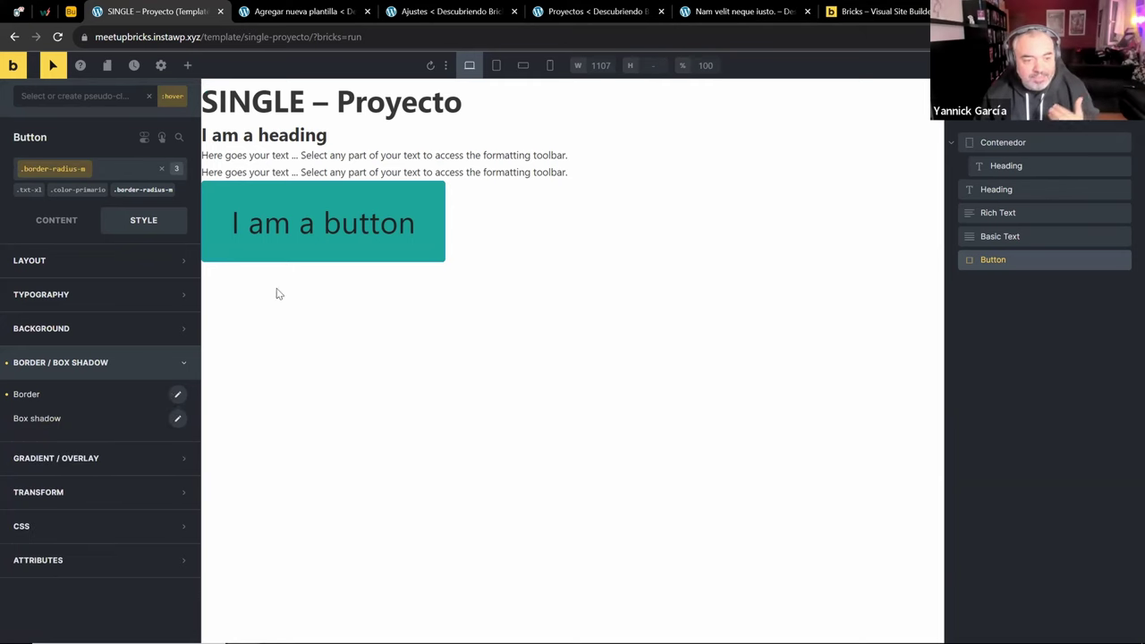
{"action": "left_click", "coordinate": [53, 66]}
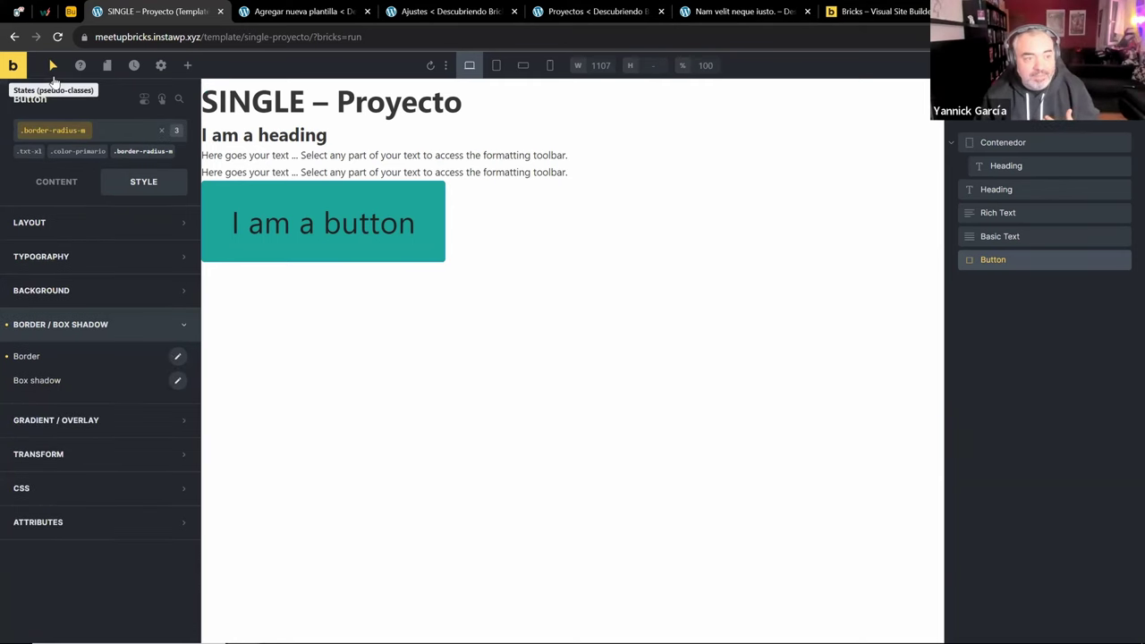
{"action": "left_click", "coordinate": [480, 239]}
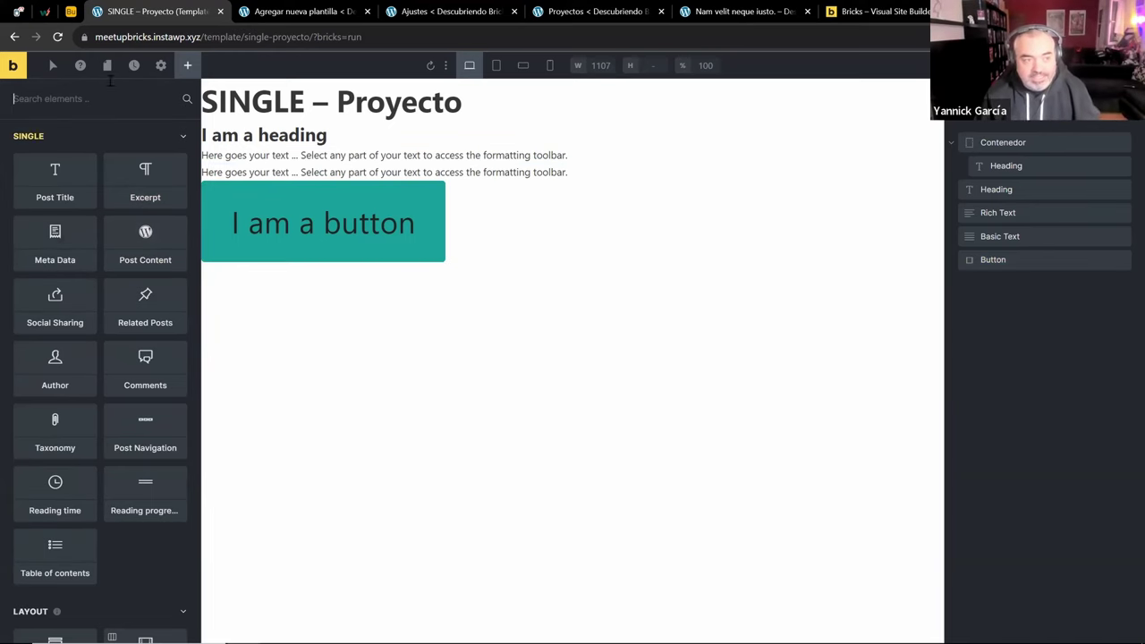
Switch to Airtable to check the builder testing checklist, and return to the Proyecto template in Bricks
{"action": "left_click", "coordinate": [72, 11]}
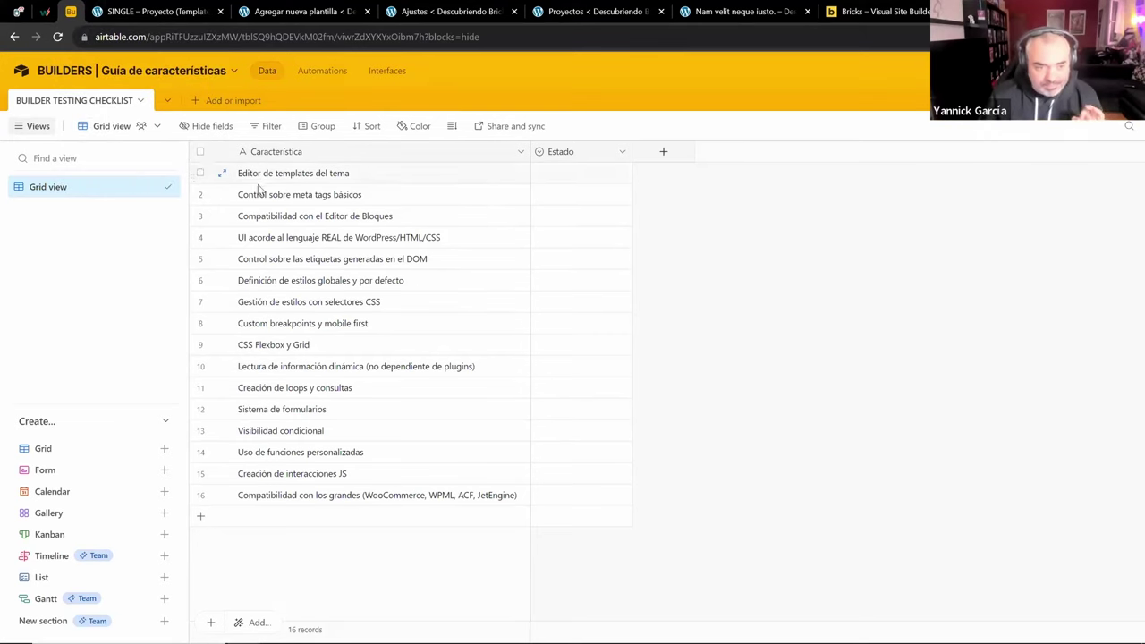
{"action": "left_click", "coordinate": [152, 10]}
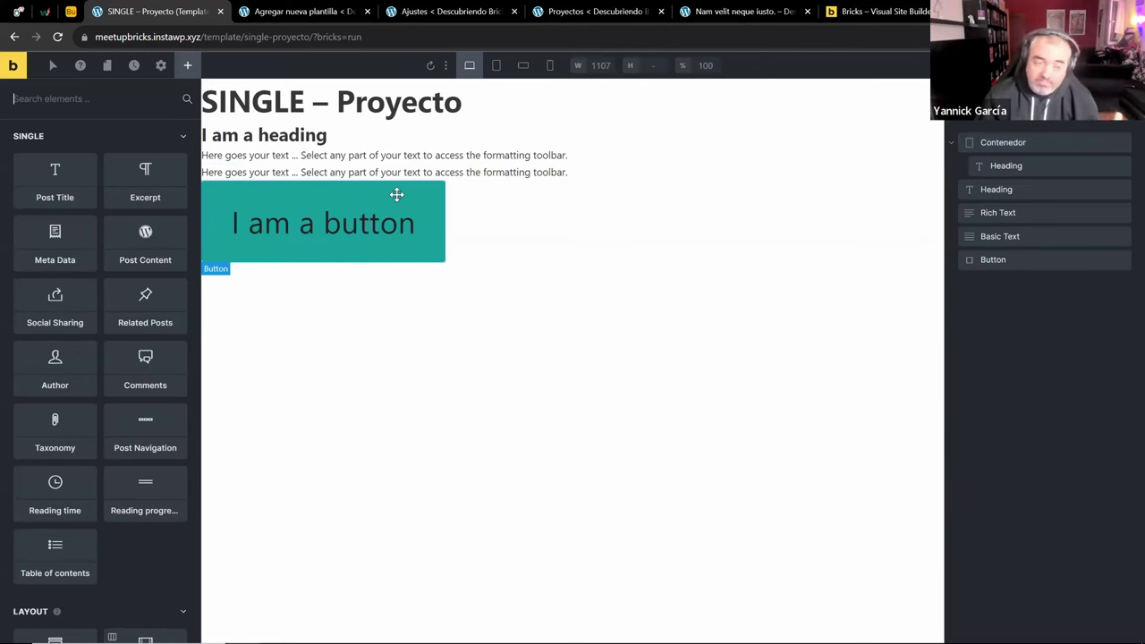
Create a theme style named "Estilo por defecto" in the builder settings
{"action": "left_click", "coordinate": [161, 66]}
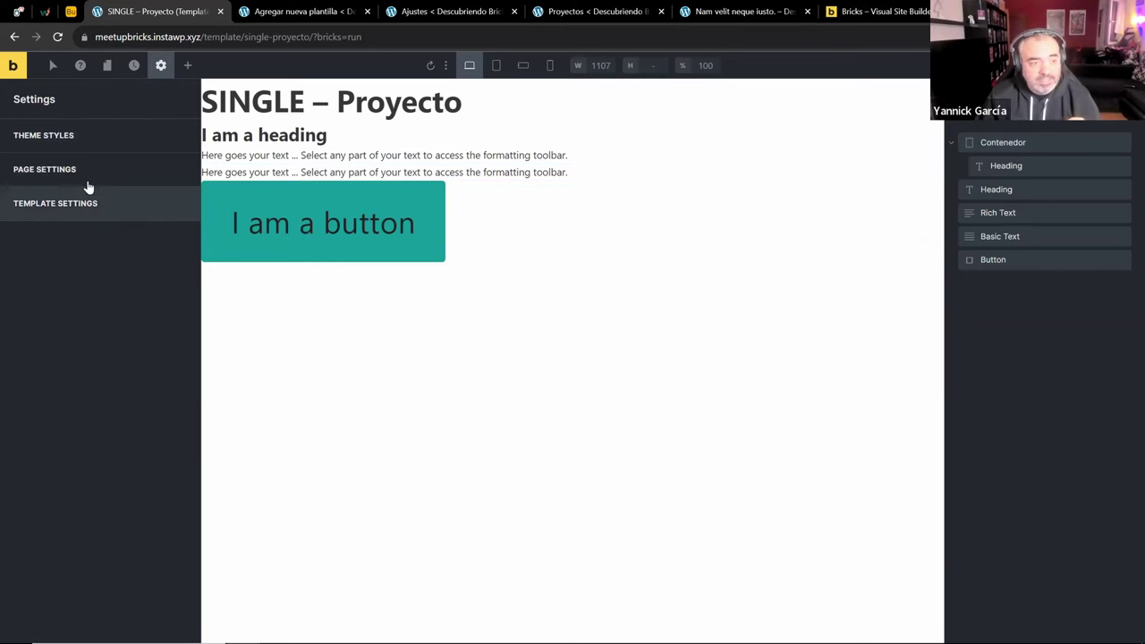
{"action": "left_click", "coordinate": [77, 155]}
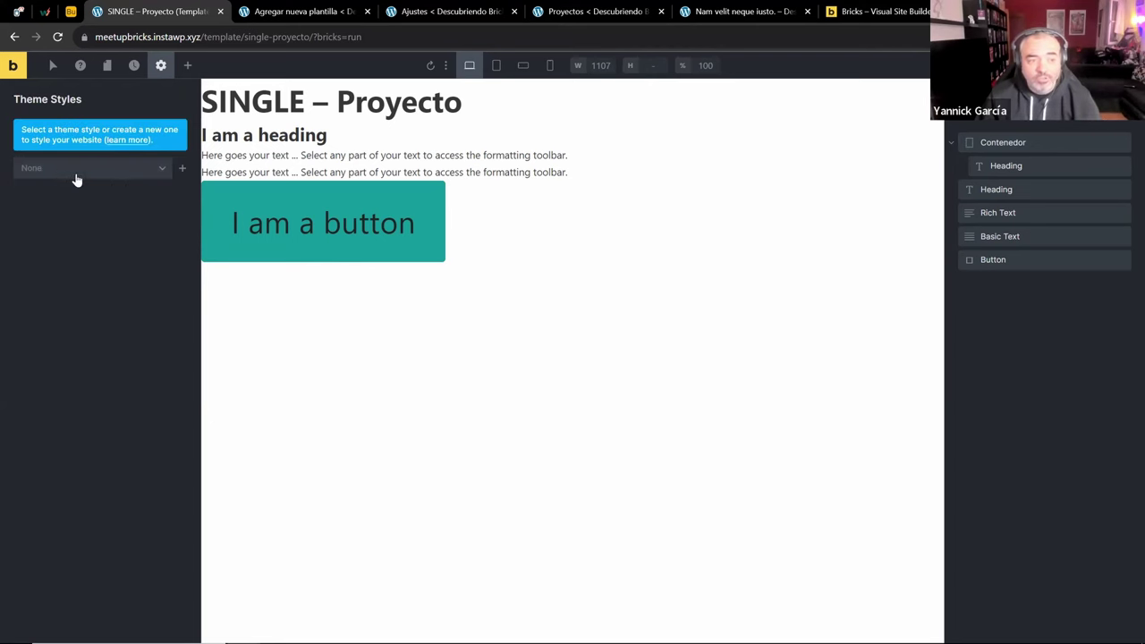
{"action": "left_click", "coordinate": [182, 168]}
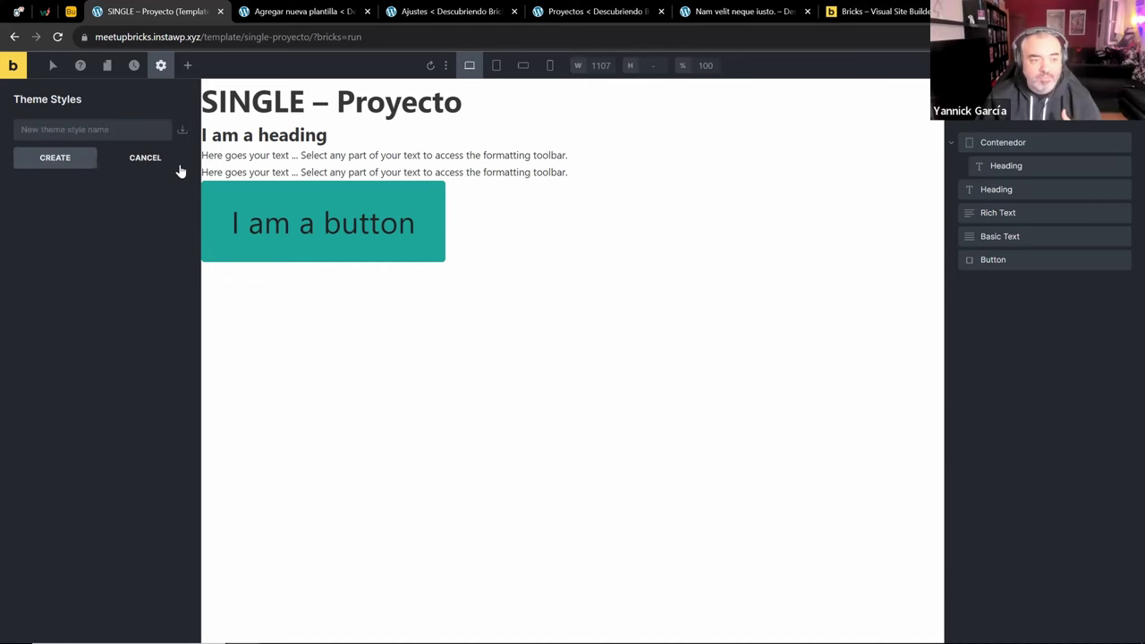
{"action": "left_click", "coordinate": [107, 131]}
{"action": "type", "text": "Estilo por defecto"}
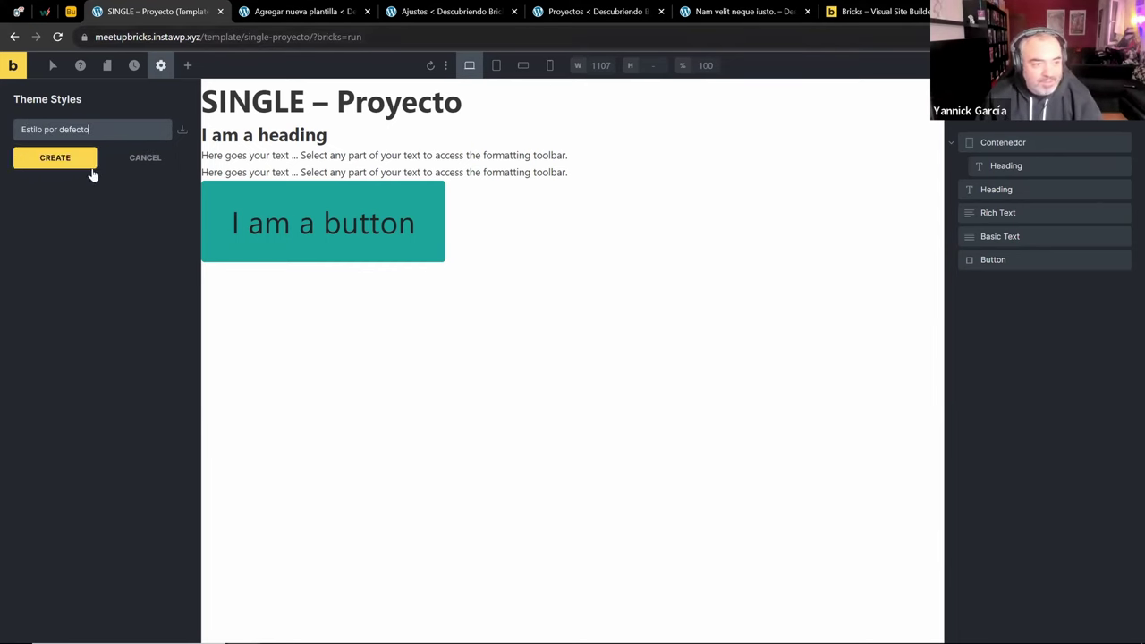
{"action": "left_click", "coordinate": [72, 167]}
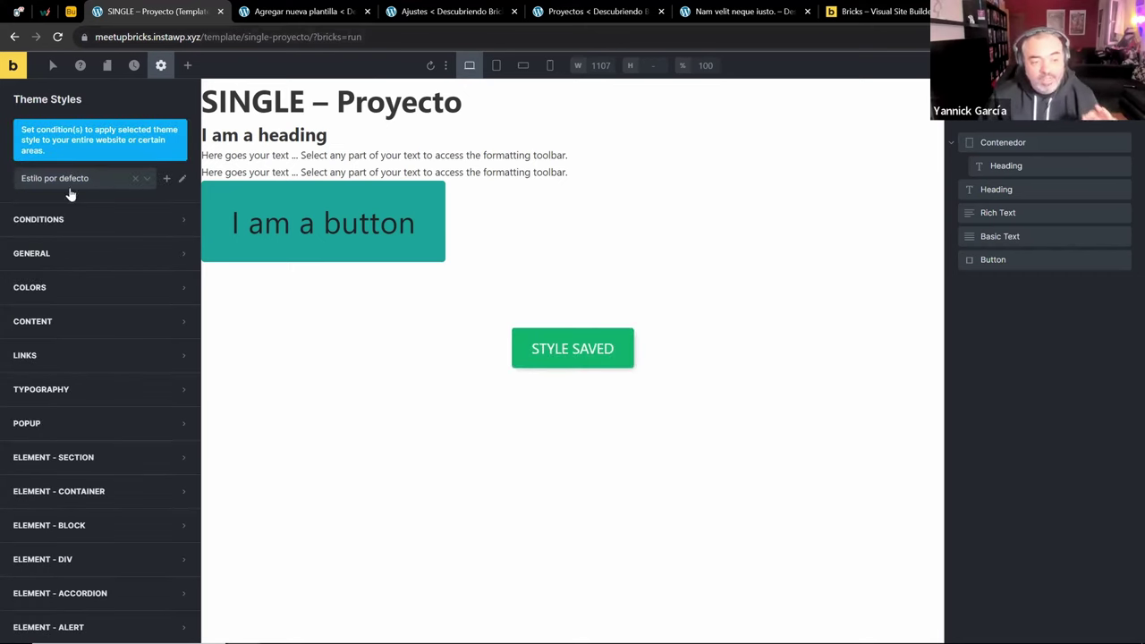
Look through the Estilo por defecto theme style's sections, including the Popup settings and the Typography settings for each heading level
{"action": "scroll", "coordinate": [77, 420], "scroll_direction": "down", "scroll_amount": 2}
{"action": "scroll", "coordinate": [76, 406], "scroll_direction": "down", "scroll_amount": 10}
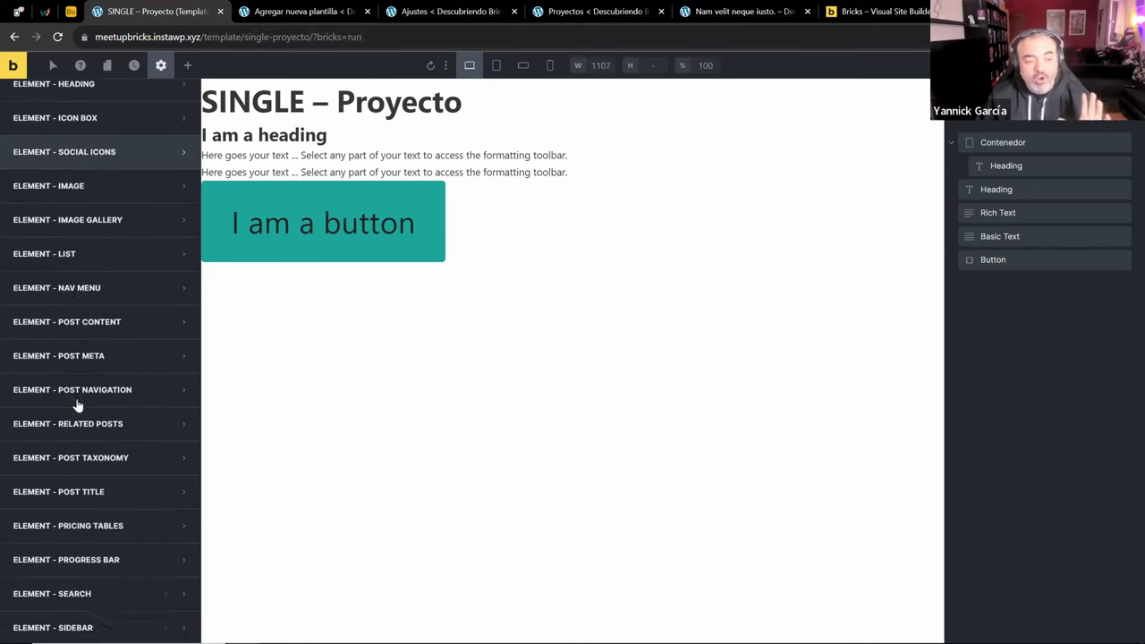
{"action": "scroll", "coordinate": [79, 405], "scroll_direction": "up", "scroll_amount": 12}
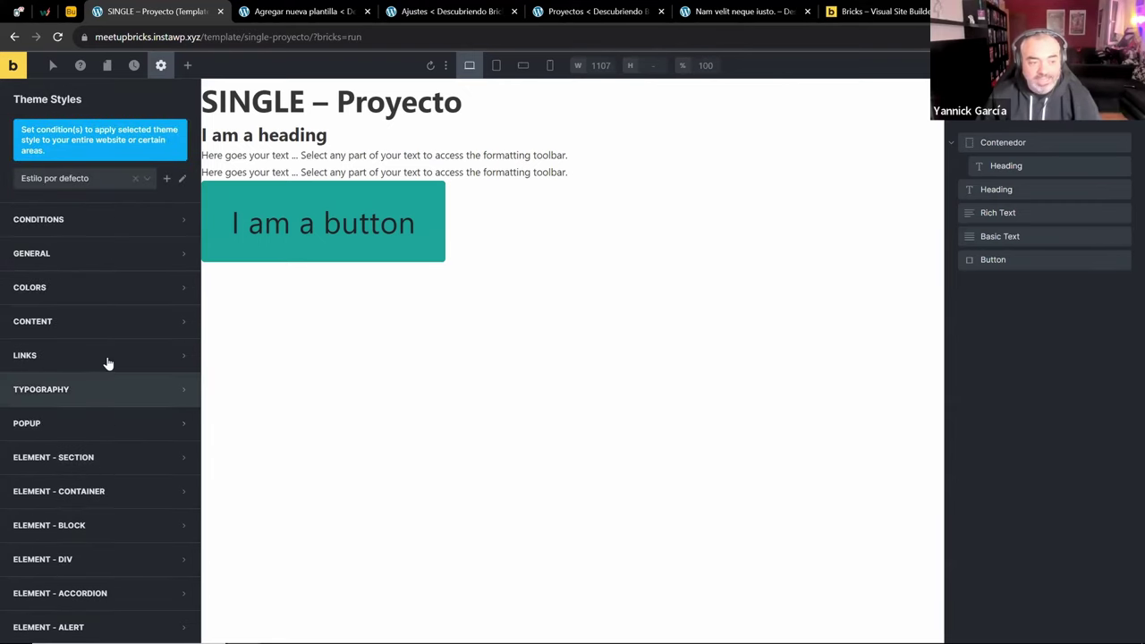
{"action": "left_click", "coordinate": [128, 265]}
{"action": "left_click", "coordinate": [128, 266]}
{"action": "scroll", "coordinate": [76, 349], "scroll_direction": "down", "scroll_amount": 3}
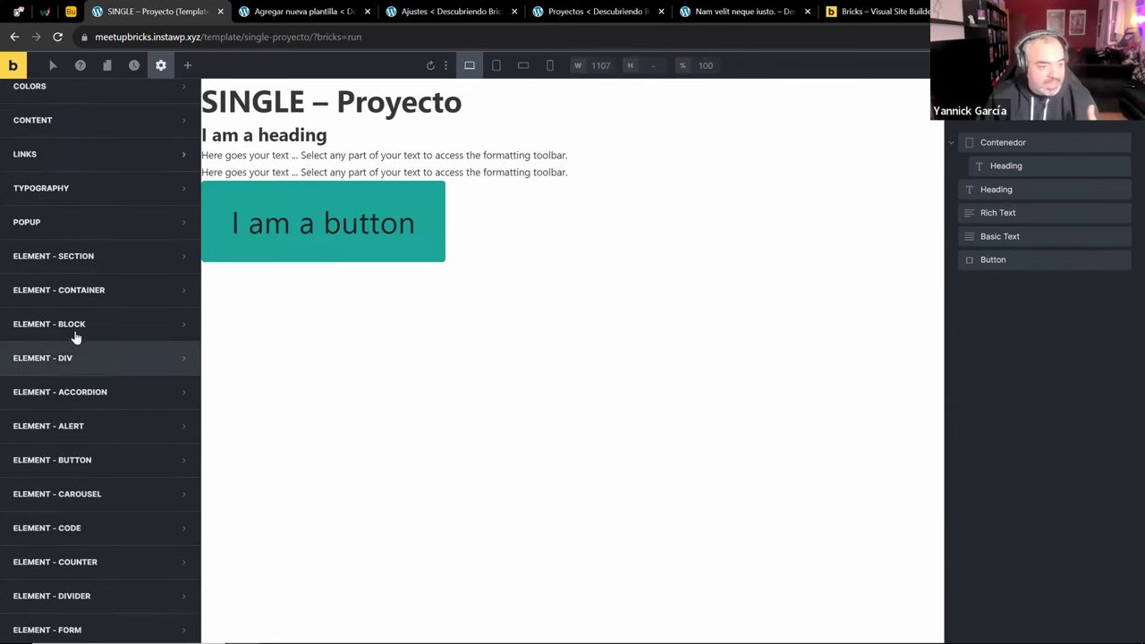
{"action": "left_click", "coordinate": [95, 218]}
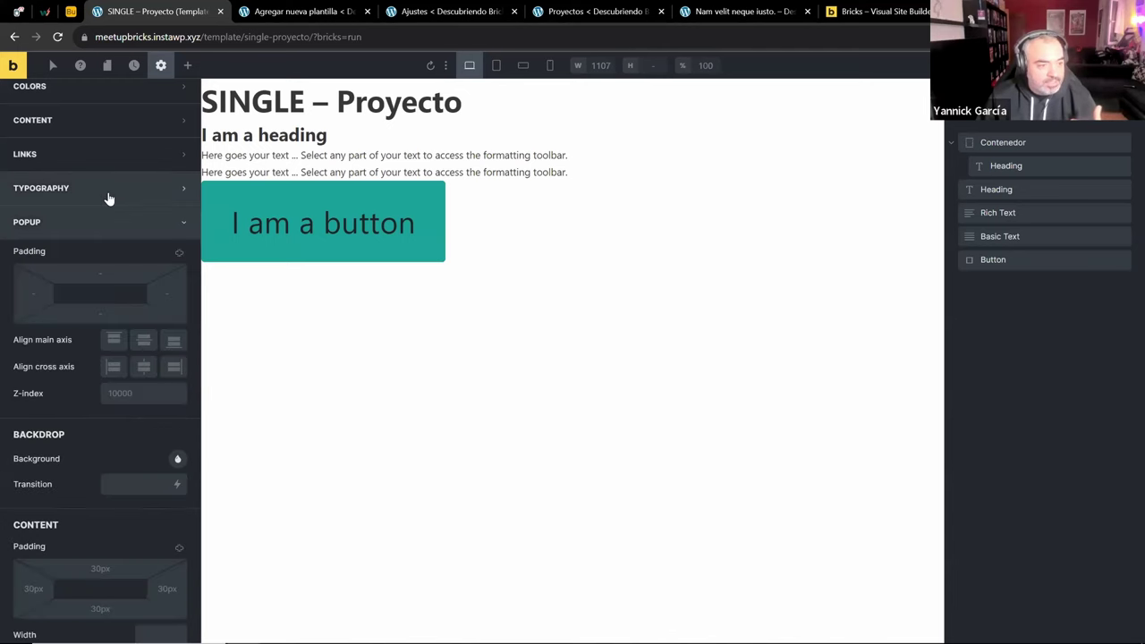
{"action": "left_click", "coordinate": [107, 192]}
{"action": "scroll", "coordinate": [110, 305], "scroll_direction": "down", "scroll_amount": 5}
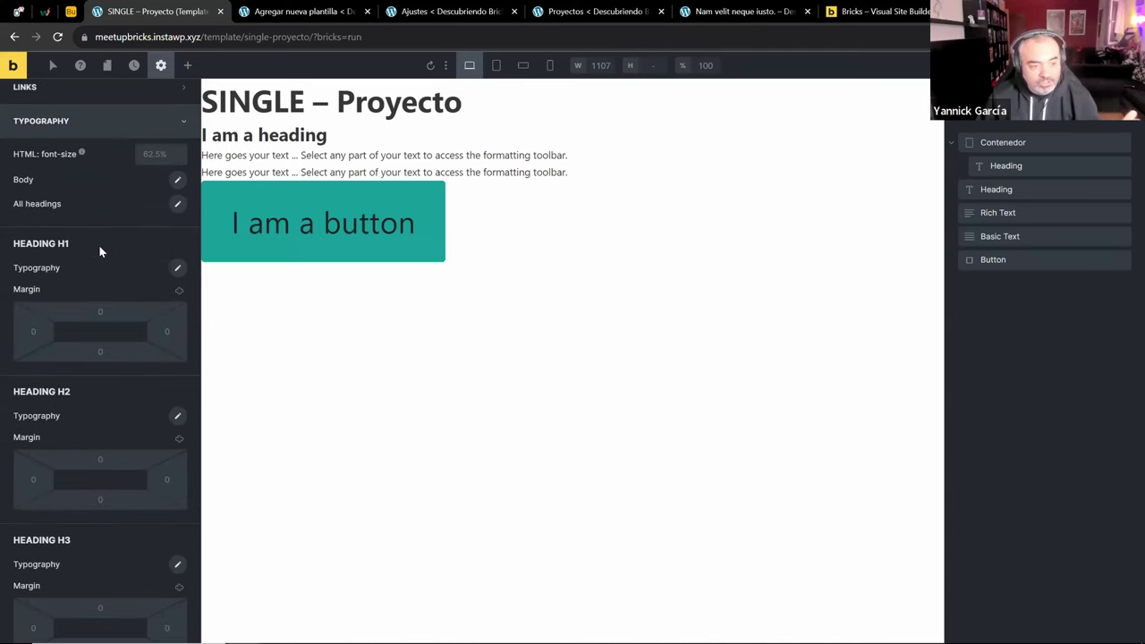
{"action": "scroll", "coordinate": [105, 312], "scroll_direction": "down", "scroll_amount": 2}
{"action": "scroll", "coordinate": [105, 312], "scroll_direction": "up", "scroll_amount": 8}
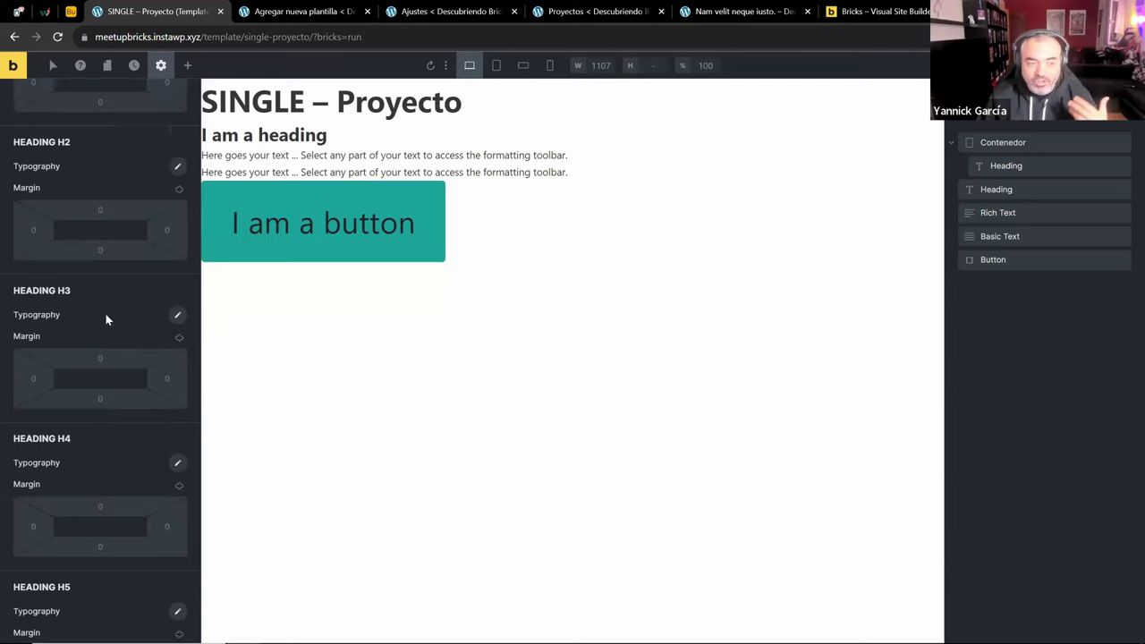
Look over the theme style's element-specific and WooCommerce sections
{"action": "left_click", "coordinate": [73, 253]}
{"action": "scroll", "coordinate": [71, 354], "scroll_direction": "down", "scroll_amount": 6}
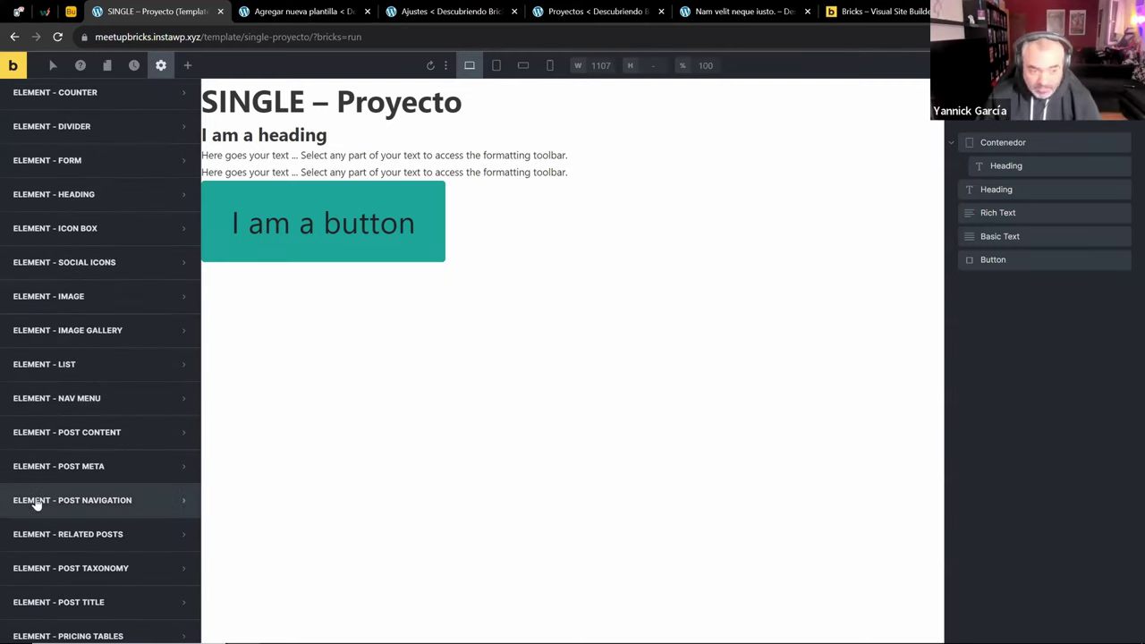
{"action": "scroll", "coordinate": [36, 402], "scroll_direction": "down", "scroll_amount": 5}
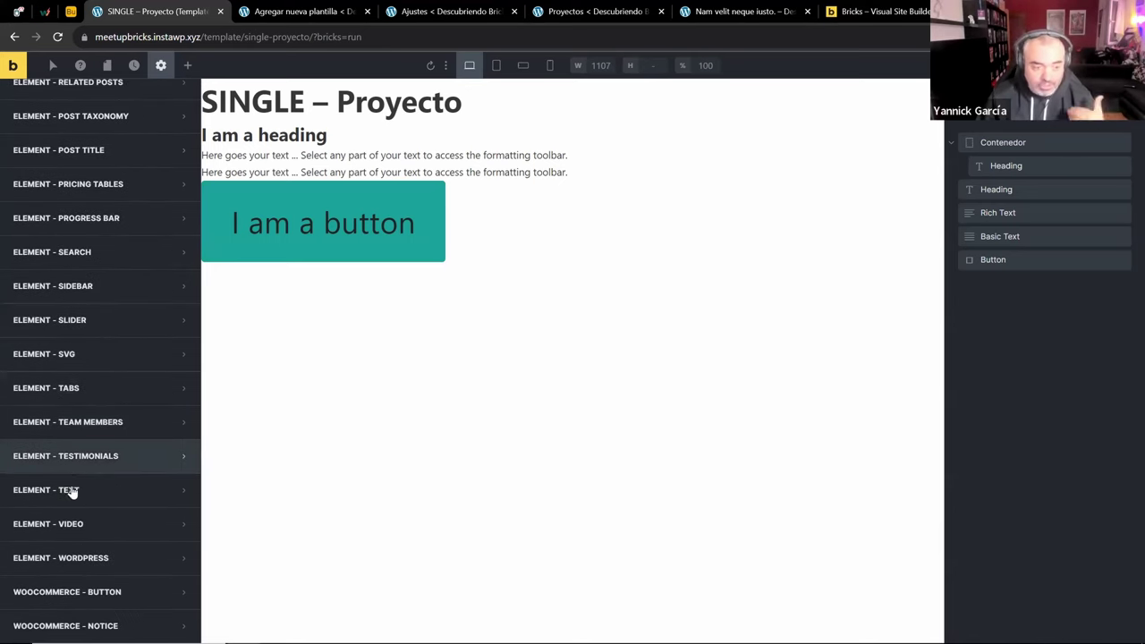
{"action": "scroll", "coordinate": [69, 503], "scroll_direction": "up", "scroll_amount": 5}
{"action": "scroll", "coordinate": [70, 503], "scroll_direction": "up", "scroll_amount": 10}
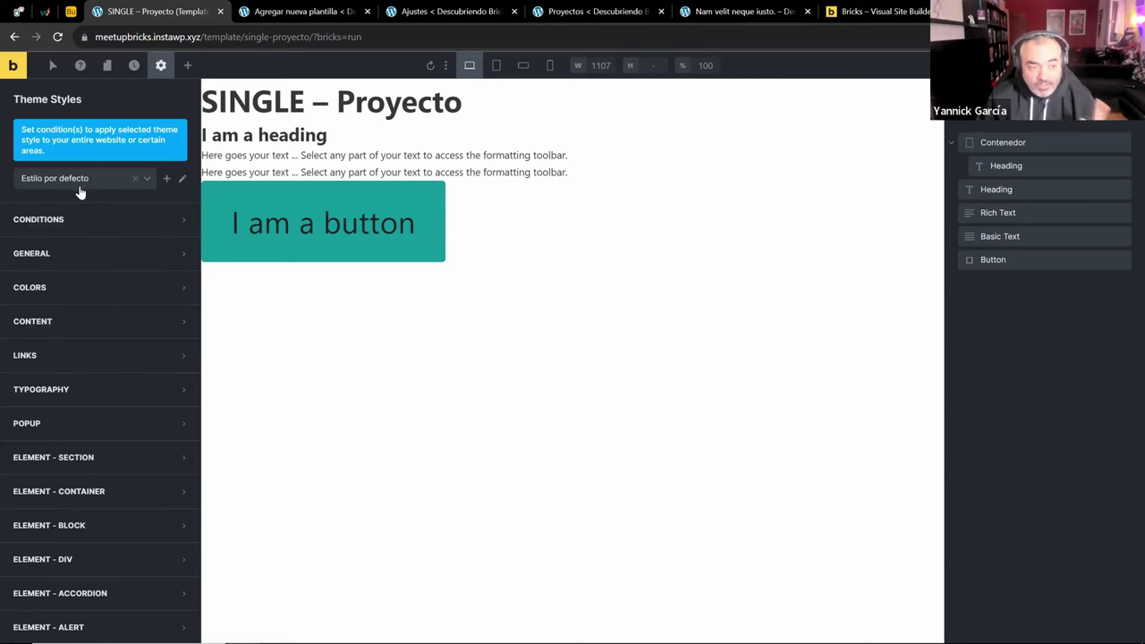
Create a second theme style named "Dark"
{"action": "left_click", "coordinate": [166, 180]}
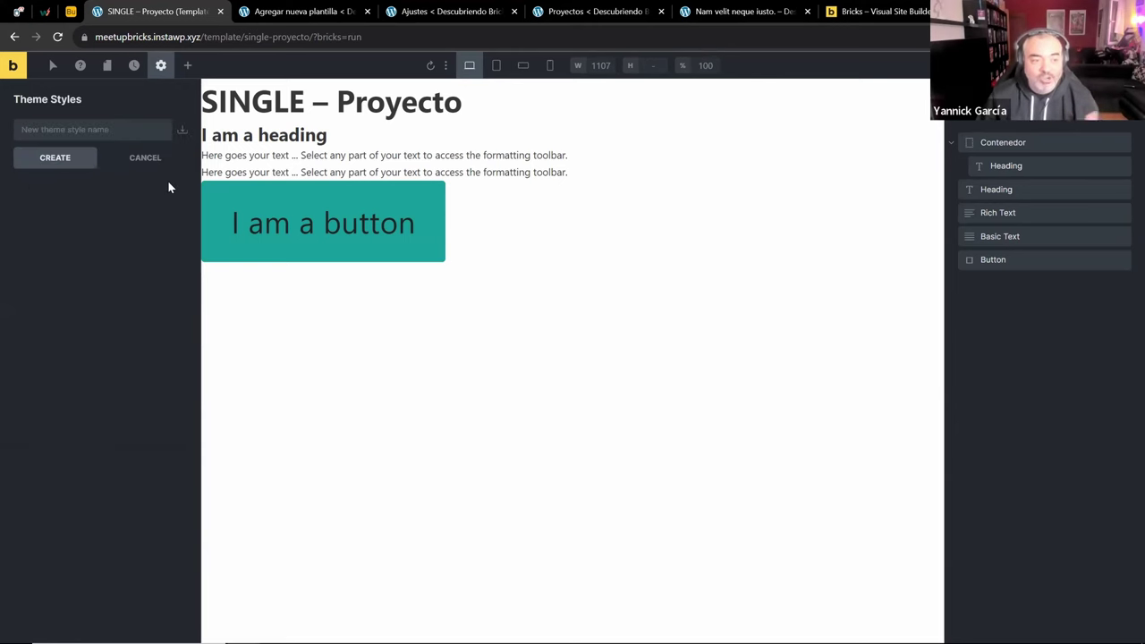
{"action": "left_click", "coordinate": [87, 133]}
{"action": "type", "text": "Dark"}
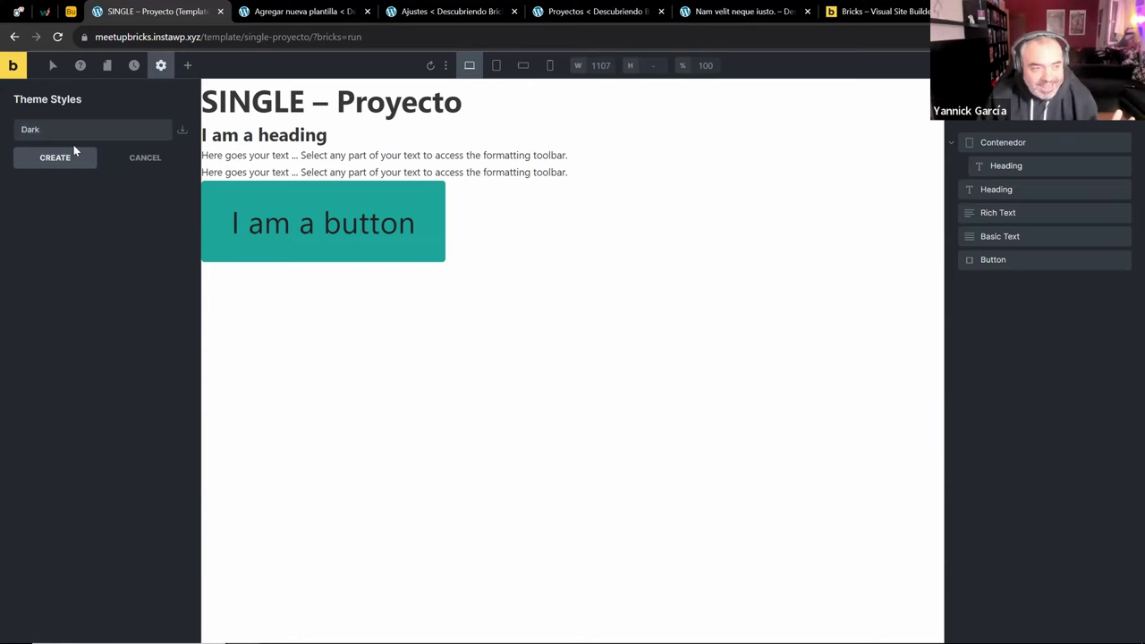
{"action": "left_click", "coordinate": [74, 151]}
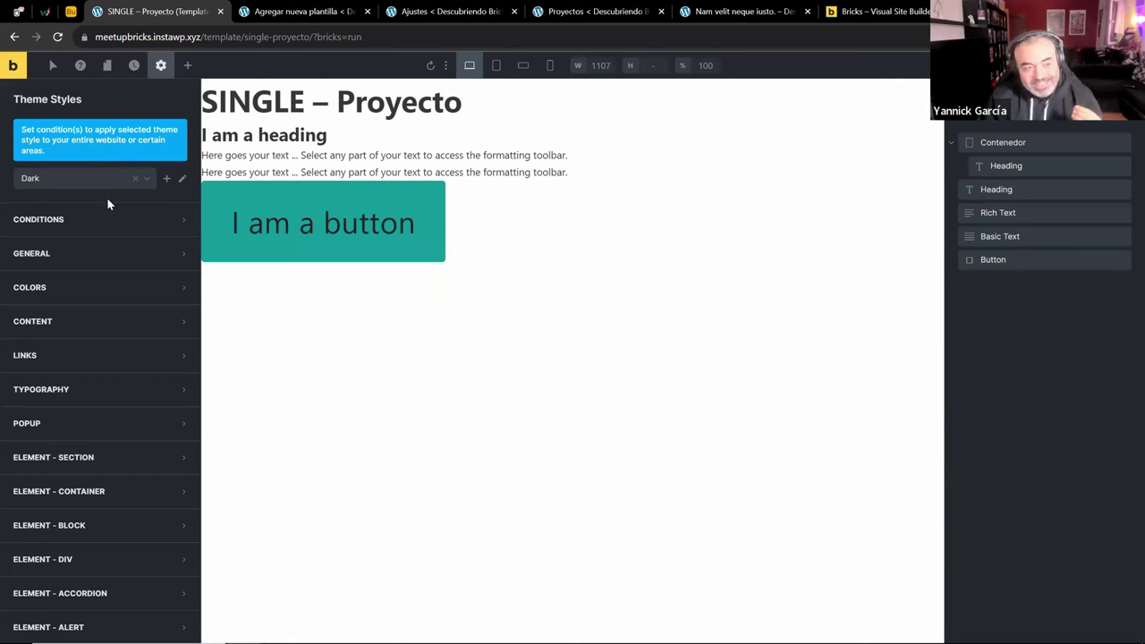
Add an empty condition to the Dark theme style and look over the available condition types
{"action": "left_click", "coordinate": [86, 224]}
{"action": "left_click", "coordinate": [102, 254]}
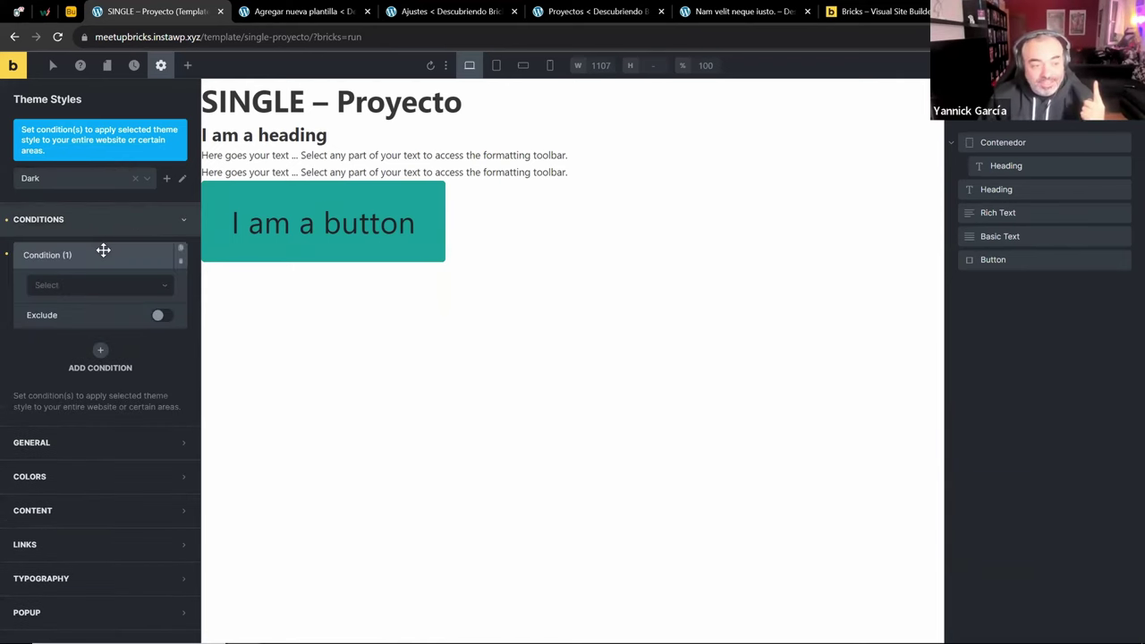
{"action": "left_click", "coordinate": [98, 286]}
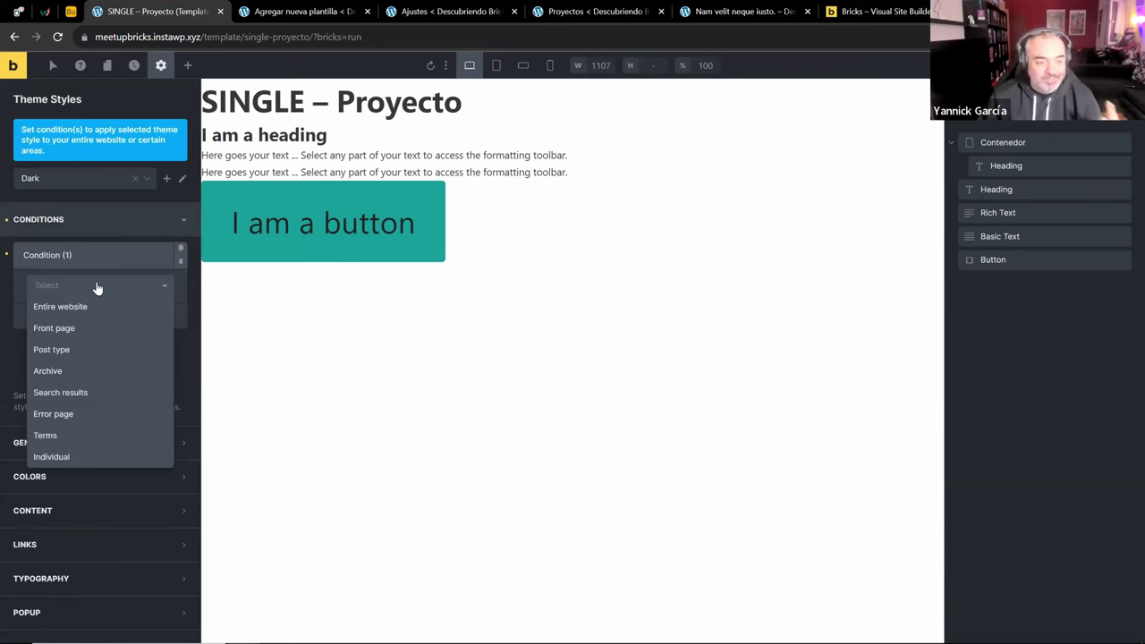
{"action": "left_click", "coordinate": [5, 385]}
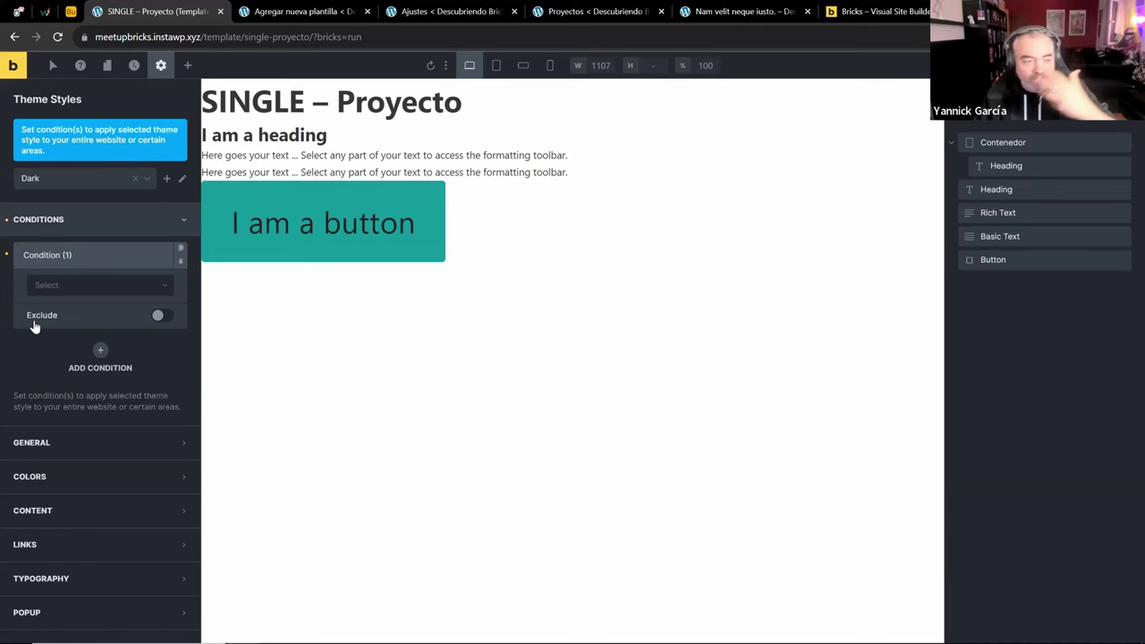
{"action": "left_click", "coordinate": [26, 224]}
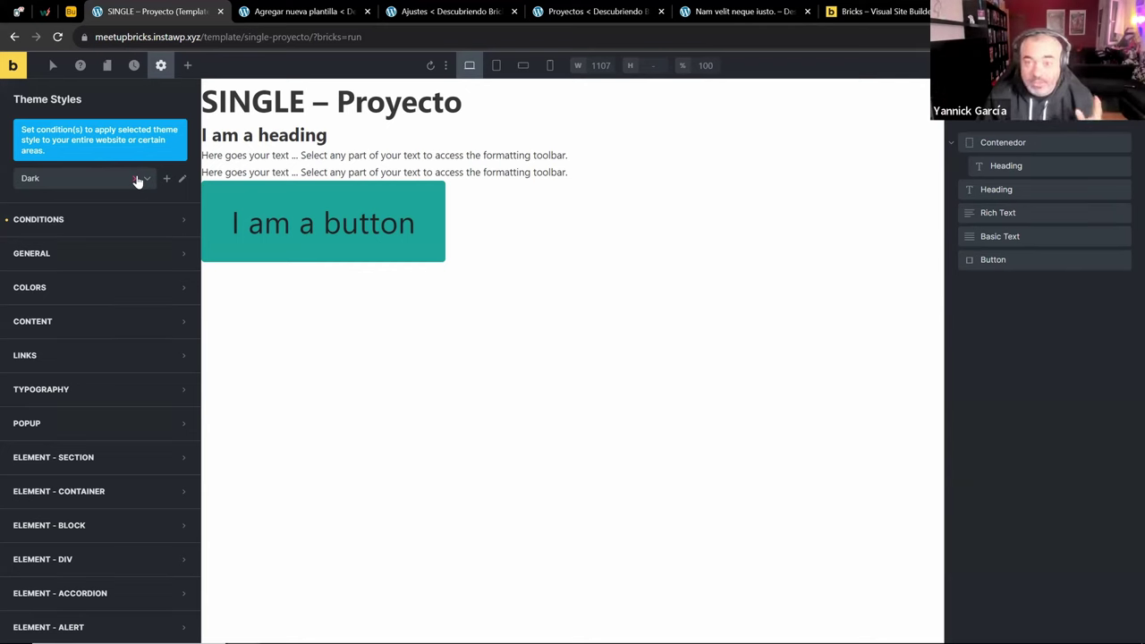
Switch to the bricksbuilder.io website and look over its home page
{"action": "left_click", "coordinate": [846, 11]}
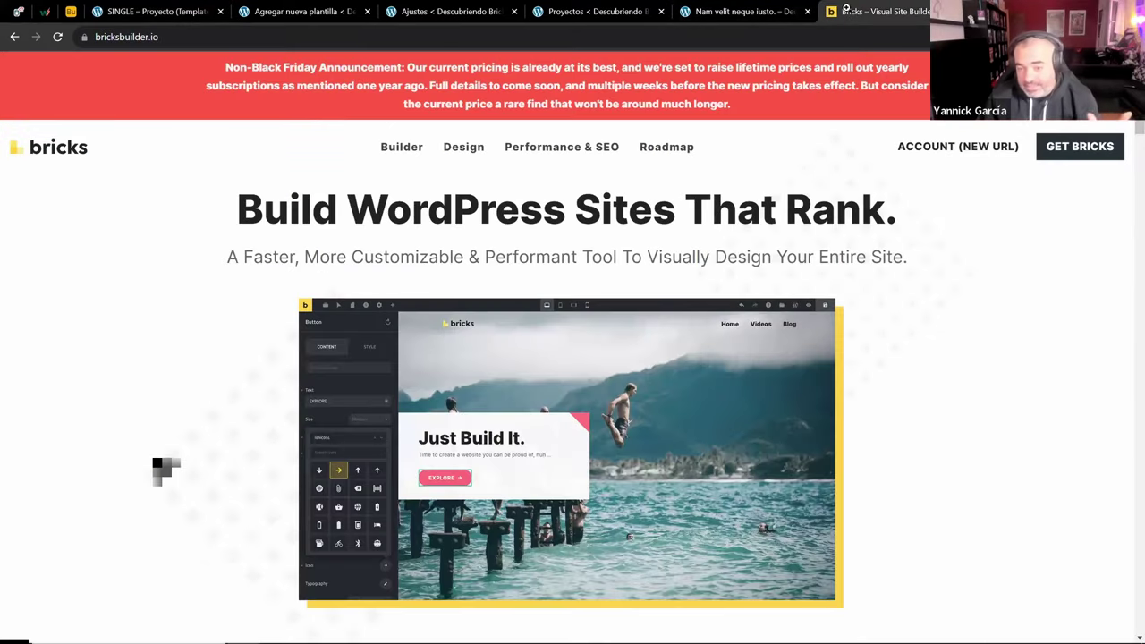
{"action": "scroll", "coordinate": [612, 289], "scroll_direction": "down", "scroll_amount": 2}
{"action": "scroll", "coordinate": [612, 289], "scroll_direction": "up", "scroll_amount": 2}
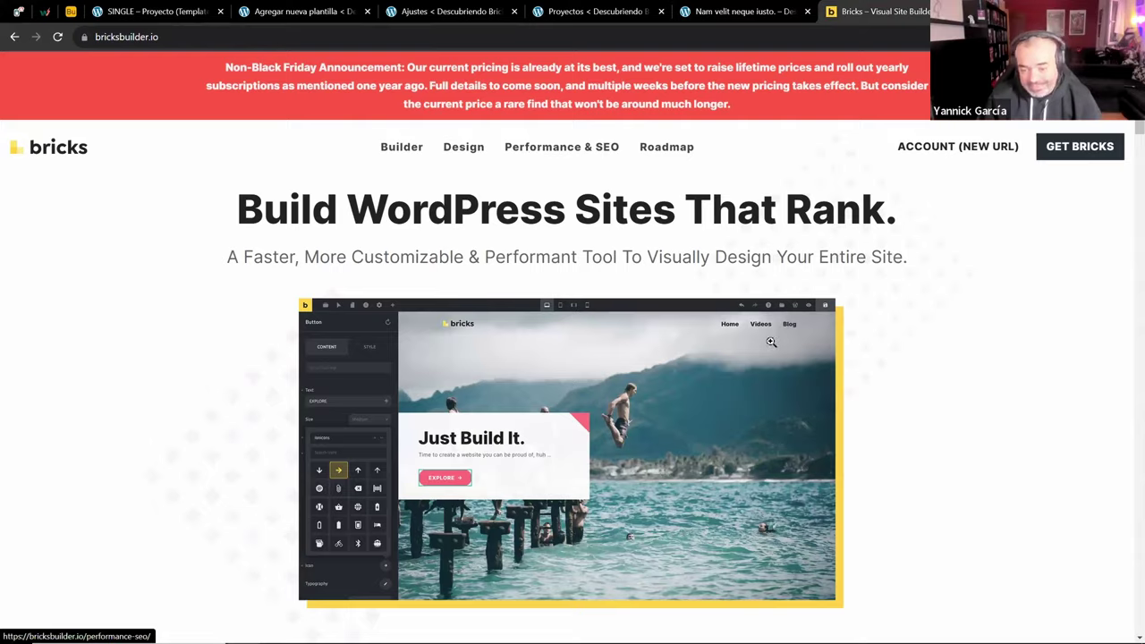
Look over the "Create Your Entire Site Visually" section of the Bricks home page
{"action": "scroll", "coordinate": [769, 341], "scroll_direction": "down", "scroll_amount": 2}
{"action": "scroll", "coordinate": [769, 341], "scroll_direction": "down", "scroll_amount": 3}
{"action": "scroll", "coordinate": [768, 340], "scroll_direction": "up", "scroll_amount": 2}
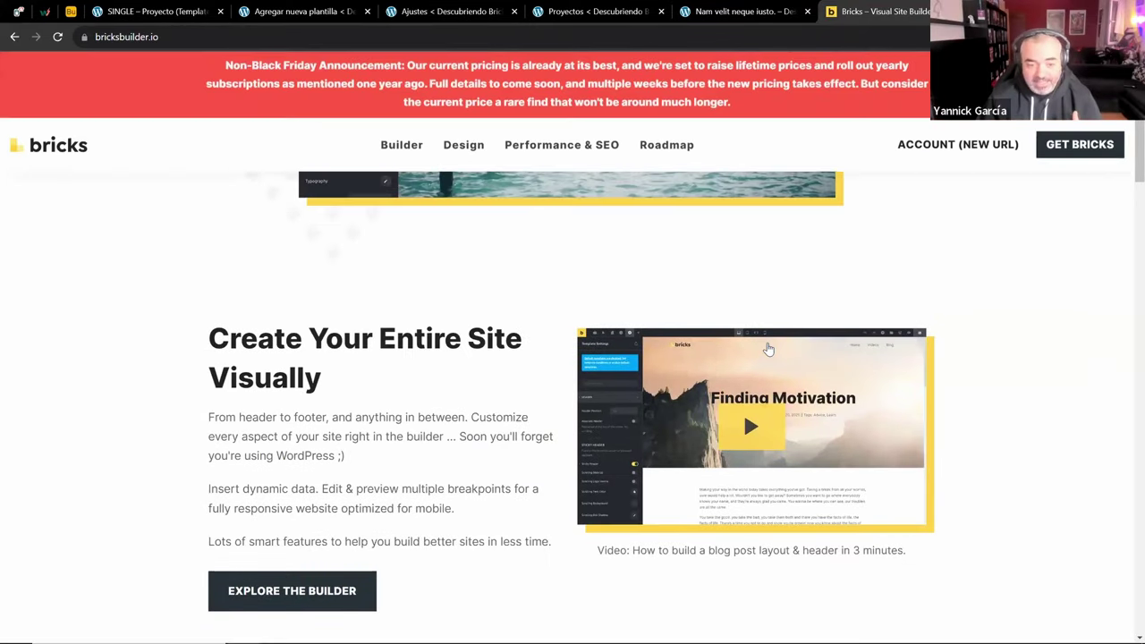
{"action": "scroll", "coordinate": [768, 348], "scroll_direction": "up", "scroll_amount": 1}
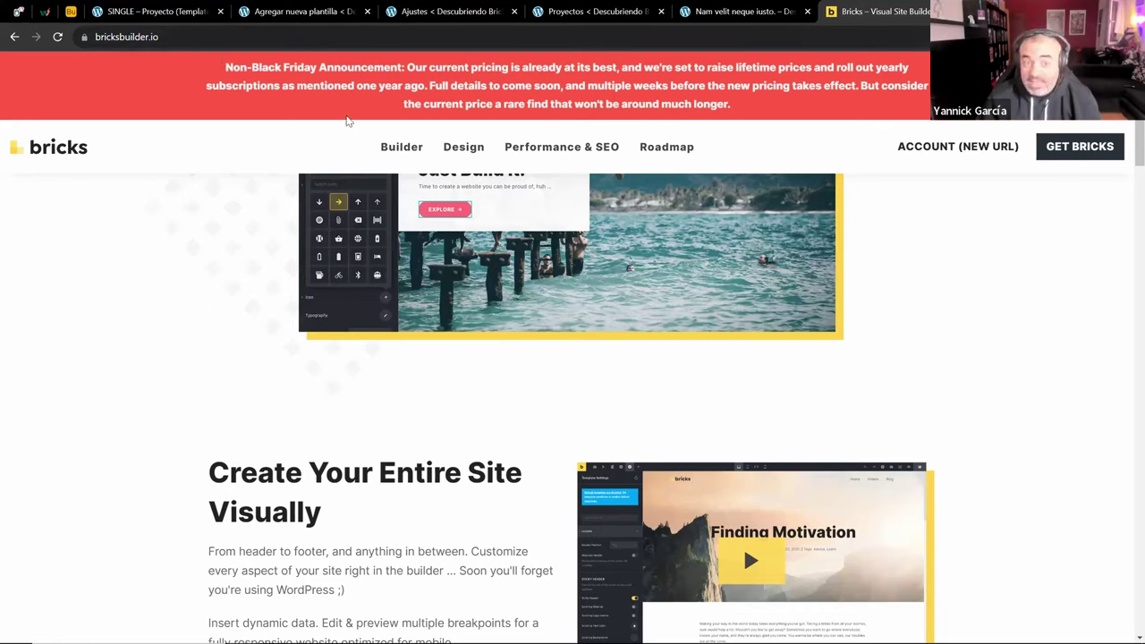
Return to the SINGLE – Proyecto template and delete all elements from its canvas
{"action": "left_click", "coordinate": [152, 10]}
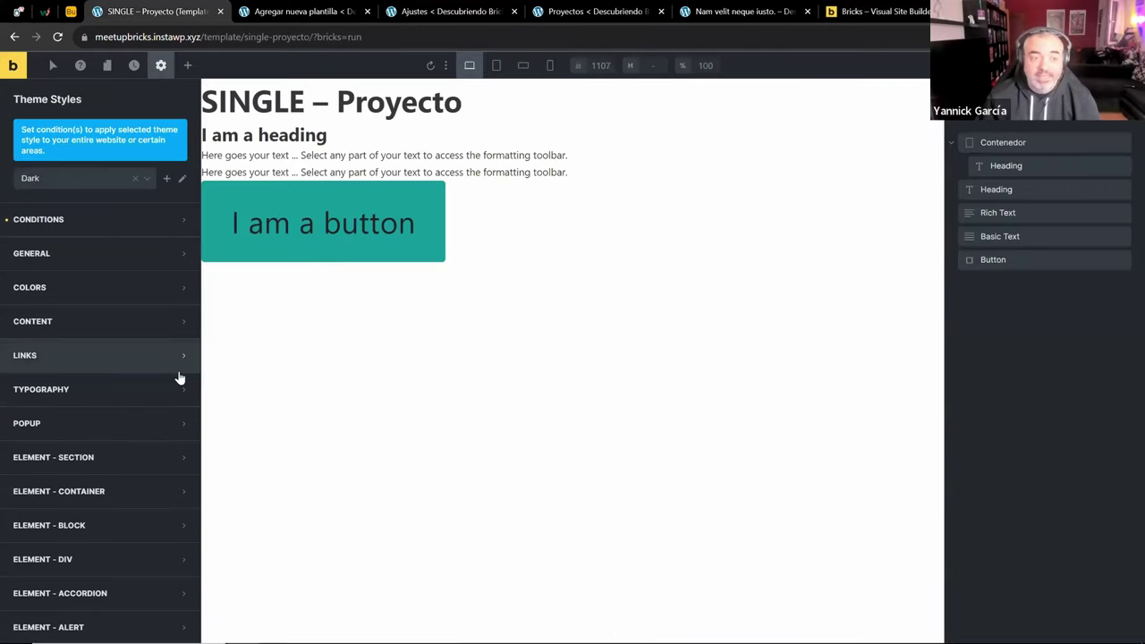
{"action": "left_click", "coordinate": [380, 100]}
{"action": "left_click", "coordinate": [289, 140]}
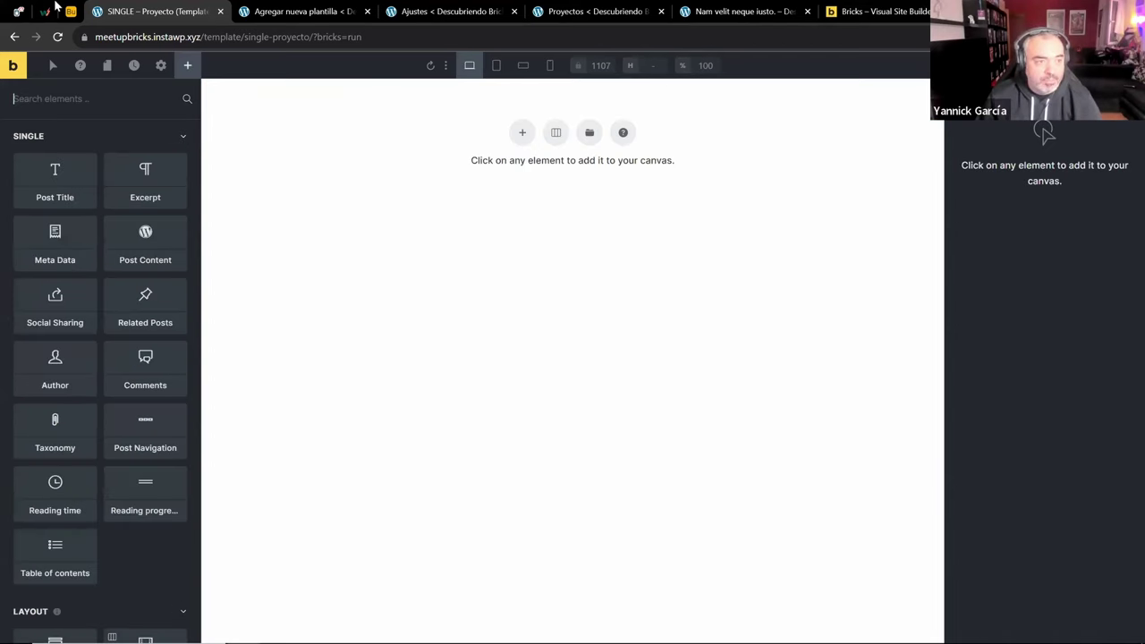
Check the Airtable builder checklist, and preview the empty template at the tablet portrait, mobile landscape, mobile portrait and desktop breakpoints
{"action": "left_click", "coordinate": [77, 9]}
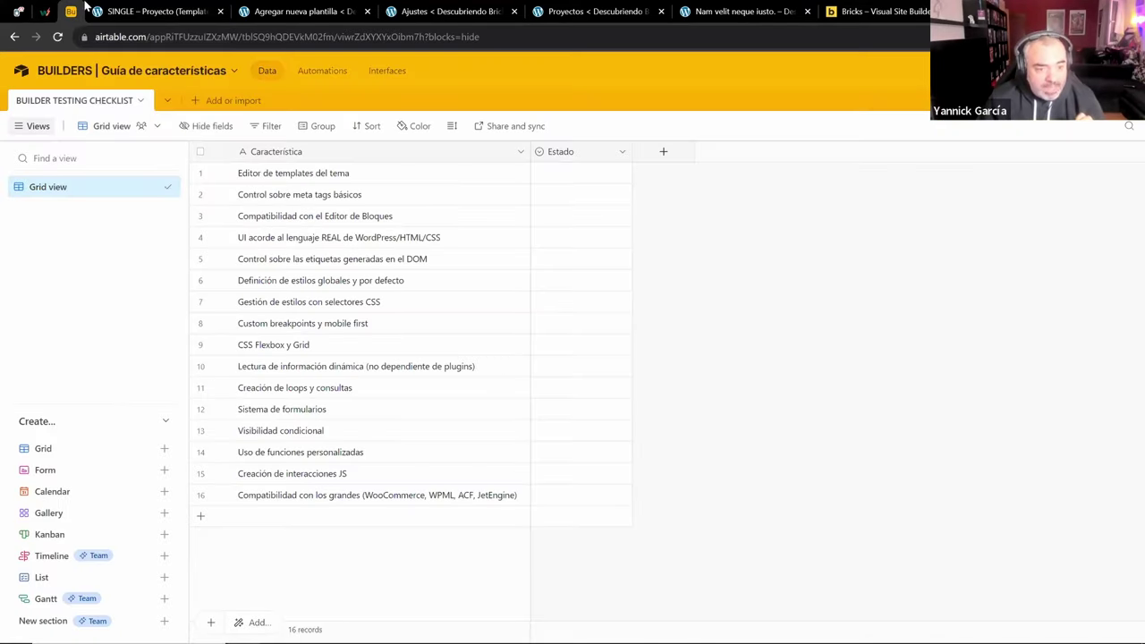
{"action": "left_click", "coordinate": [127, 9]}
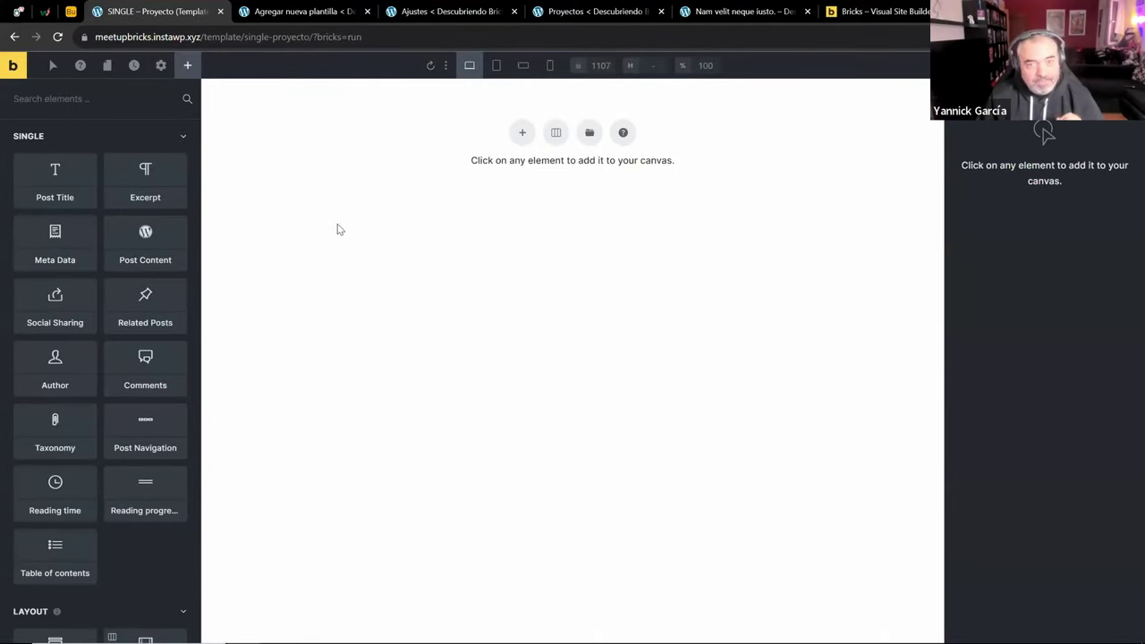
{"action": "left_click", "coordinate": [496, 65]}
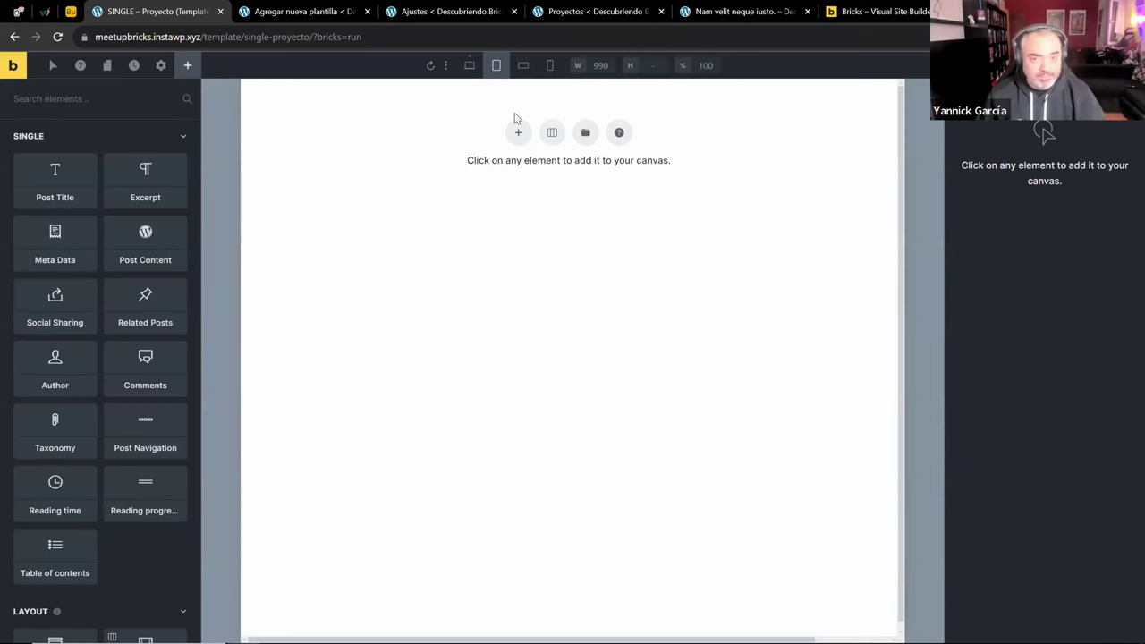
{"action": "left_click", "coordinate": [524, 65]}
{"action": "left_click", "coordinate": [549, 65]}
{"action": "left_click", "coordinate": [523, 65]}
{"action": "left_click", "coordinate": [496, 66]}
{"action": "left_click", "coordinate": [469, 66]}
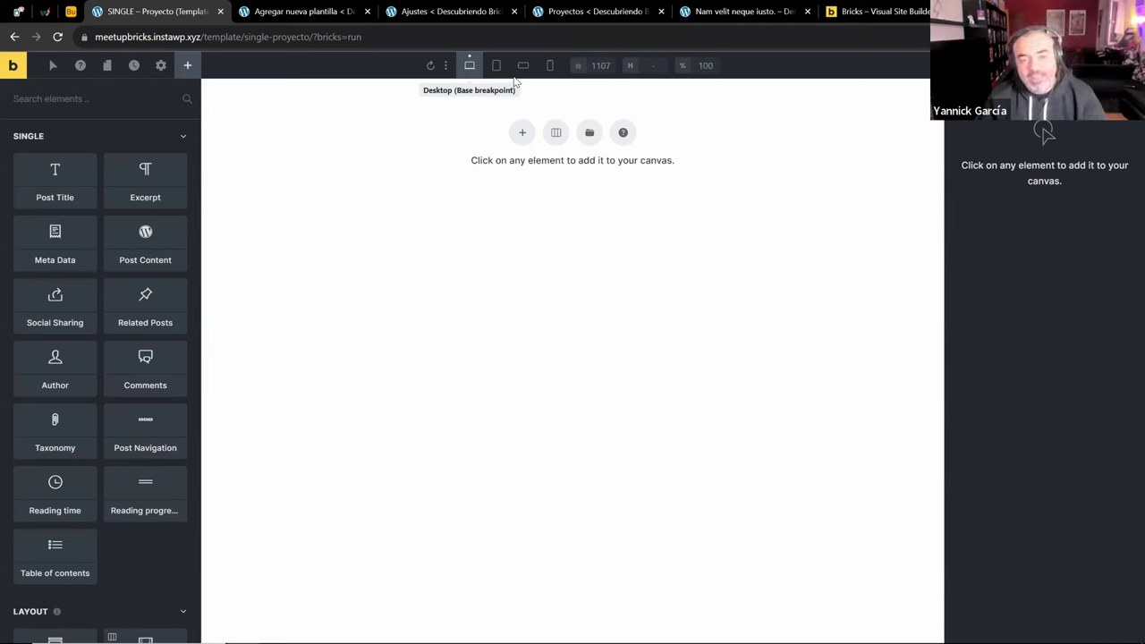
Open the breakpoint manager and try the Base breakpoint option on Mobile portrait, closing without updating
{"action": "left_click", "coordinate": [445, 67]}
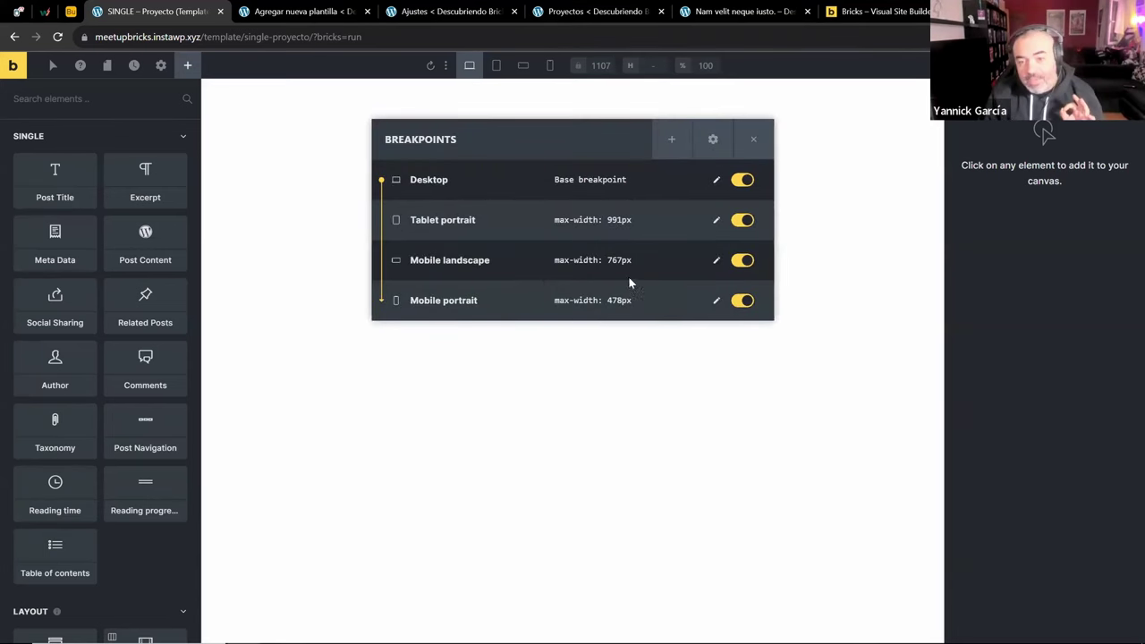
{"action": "left_click", "coordinate": [716, 302]}
{"action": "left_click", "coordinate": [512, 334]}
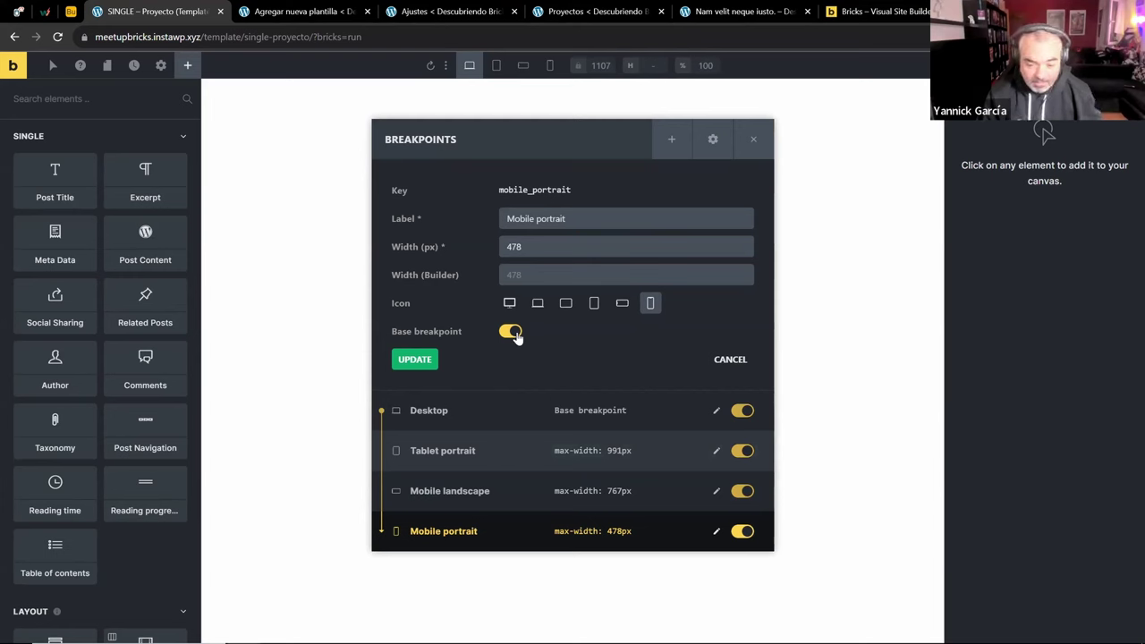
{"action": "left_click", "coordinate": [511, 333]}
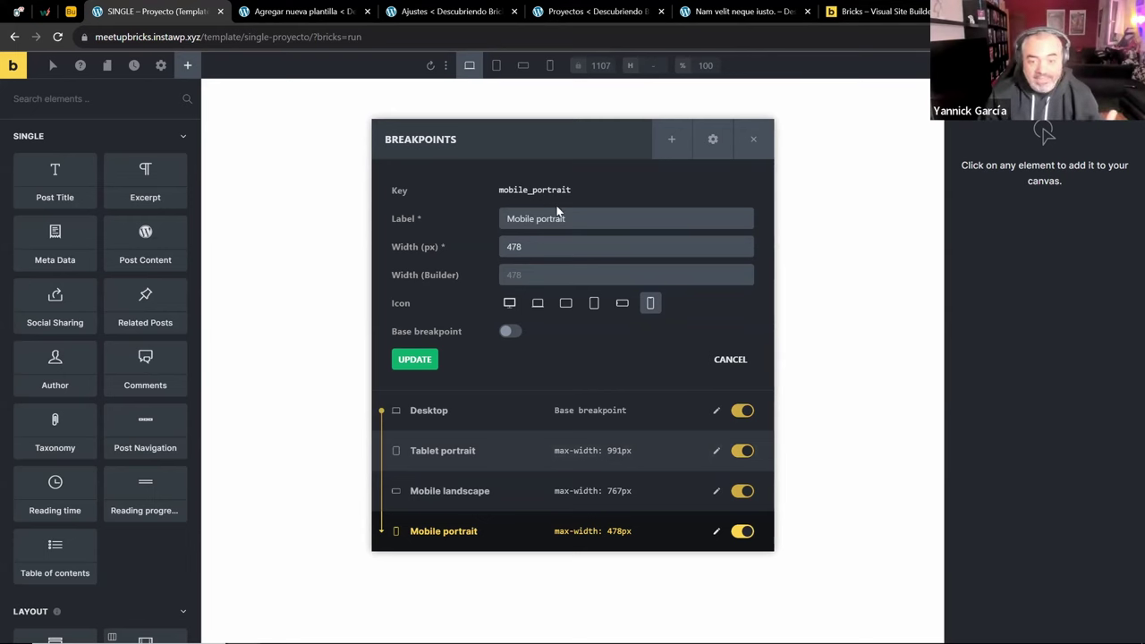
{"action": "left_click", "coordinate": [511, 332]}
{"action": "left_click", "coordinate": [514, 334]}
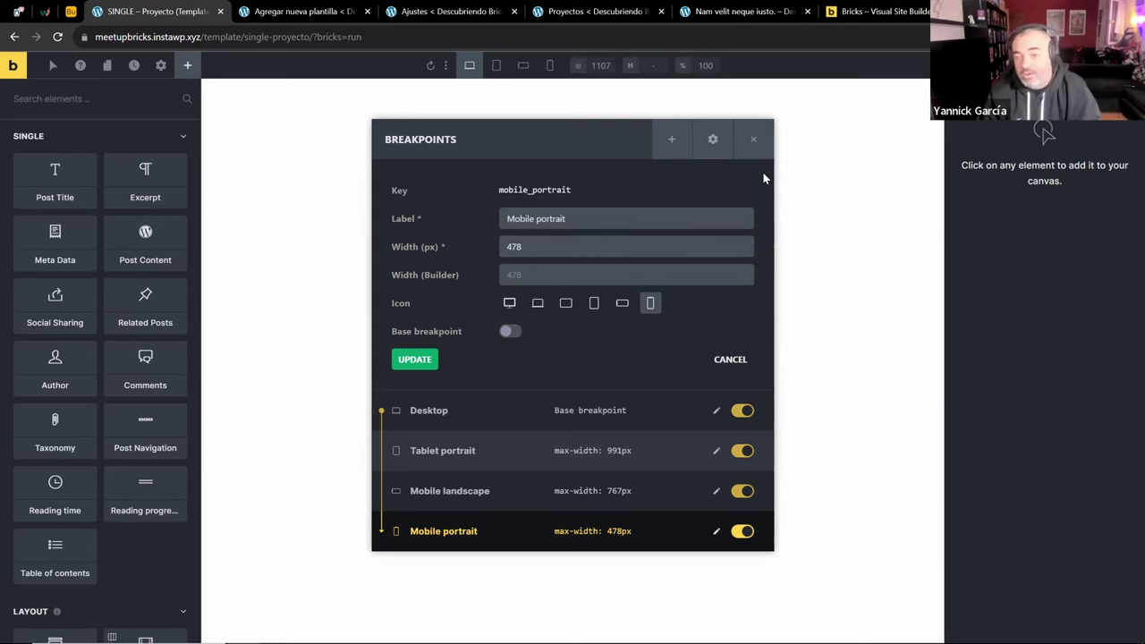
{"action": "left_click", "coordinate": [756, 141]}
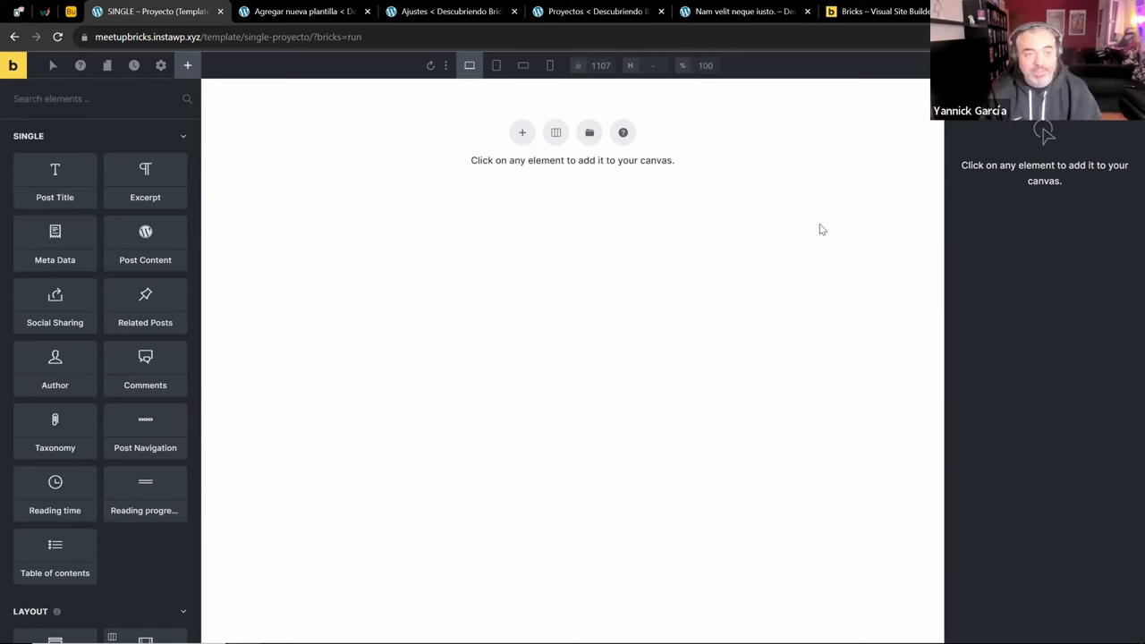
Check the feature checklist in Airtable and return to the SINGLE – Proyecto template in Bricks
{"action": "left_click", "coordinate": [70, 10]}
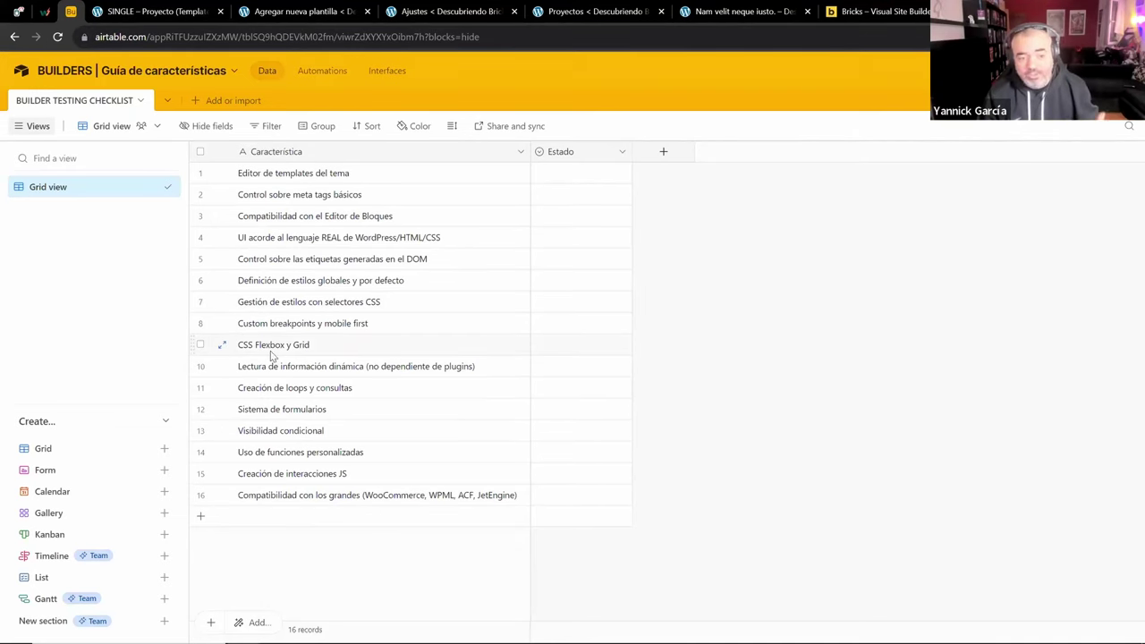
{"action": "left_click", "coordinate": [402, 9]}
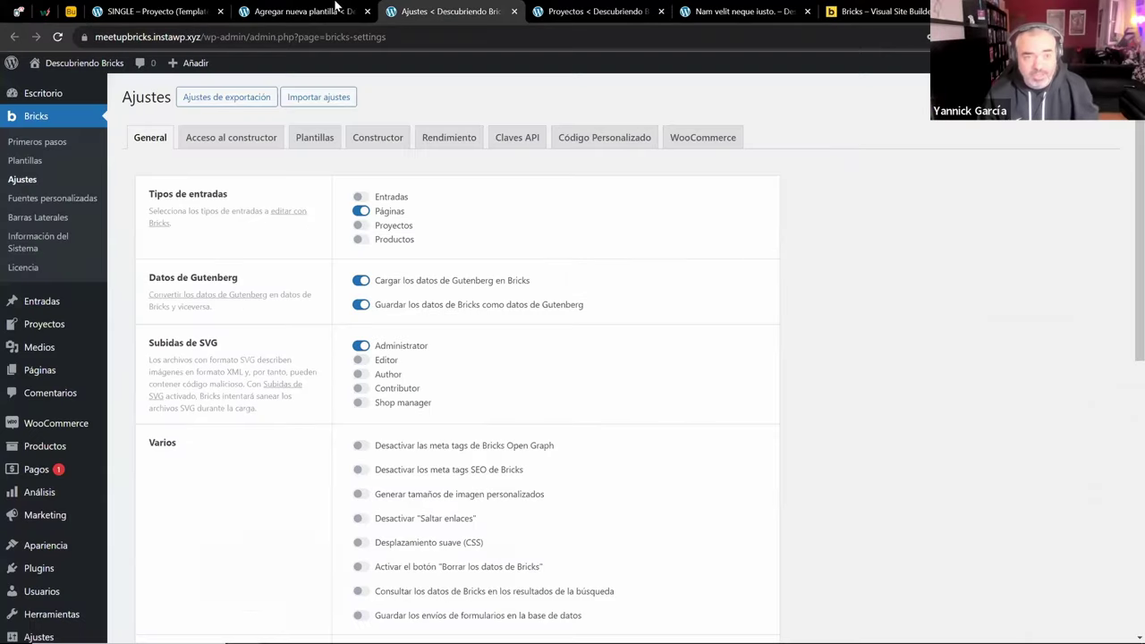
{"action": "left_click", "coordinate": [335, 7]}
{"action": "left_click", "coordinate": [179, 10]}
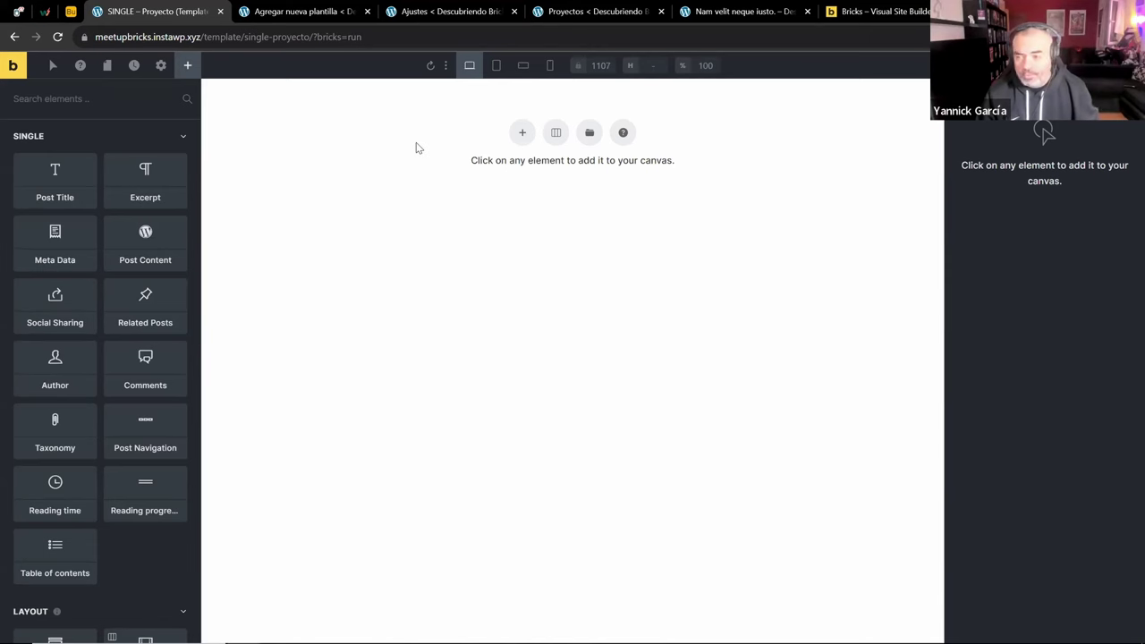
Add a section with a nested container to the empty canvas and inspect it in the structure
{"action": "left_click", "coordinate": [522, 132]}
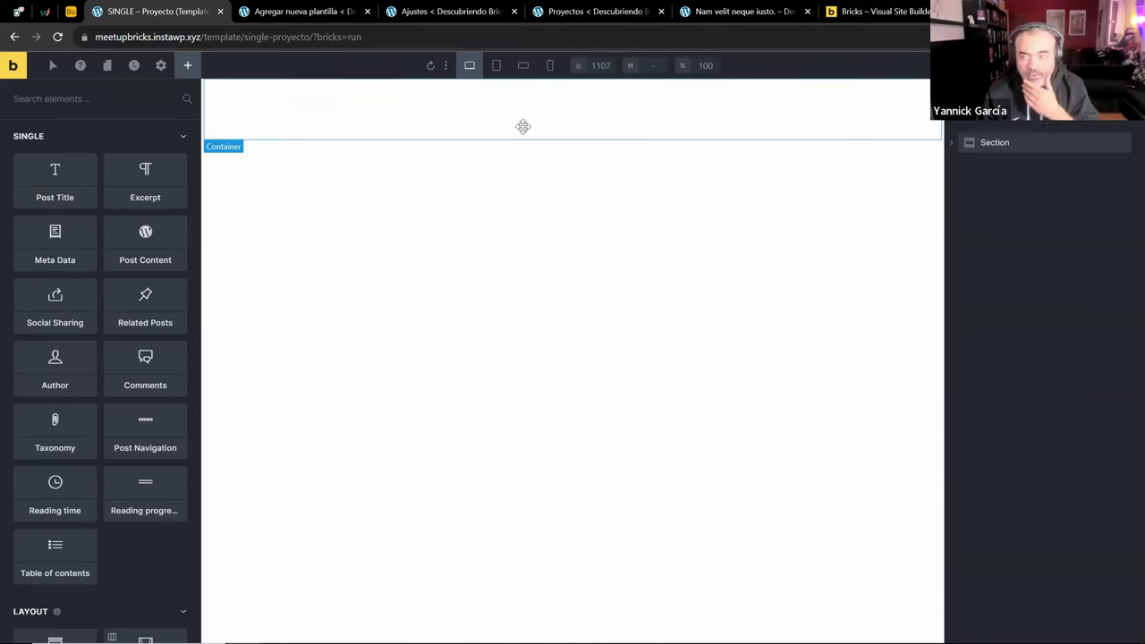
{"action": "left_click", "coordinate": [949, 146]}
{"action": "left_click", "coordinate": [989, 164]}
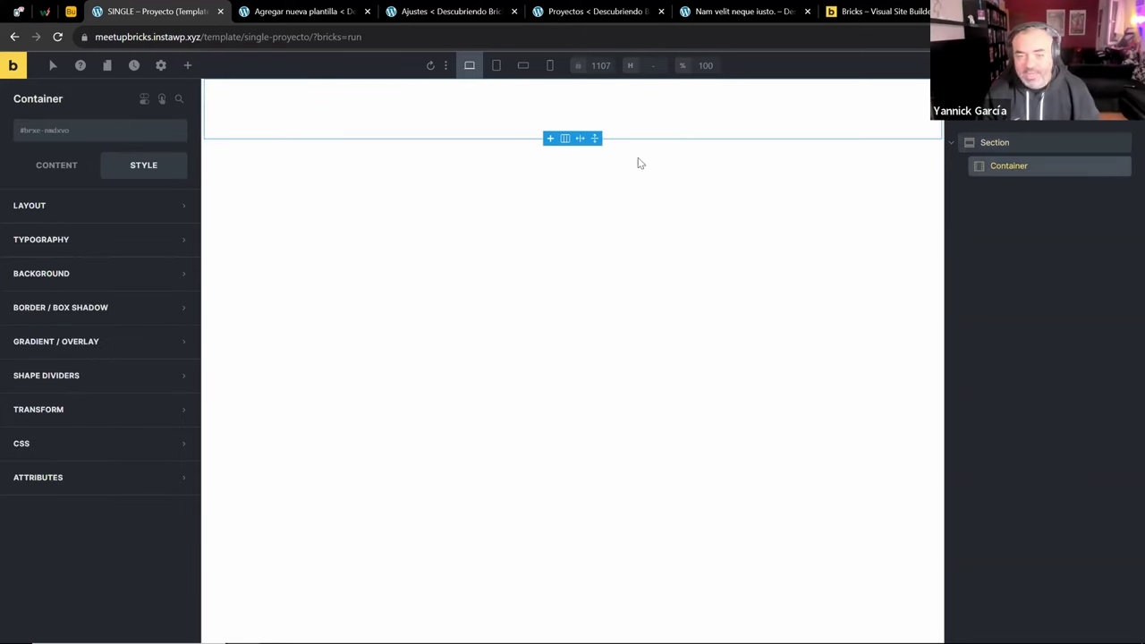
{"action": "left_click", "coordinate": [188, 65]}
{"action": "left_click_drag", "start_coordinate": [69, 196], "coordinate": [950, 148]}
{"action": "left_click", "coordinate": [951, 146]}
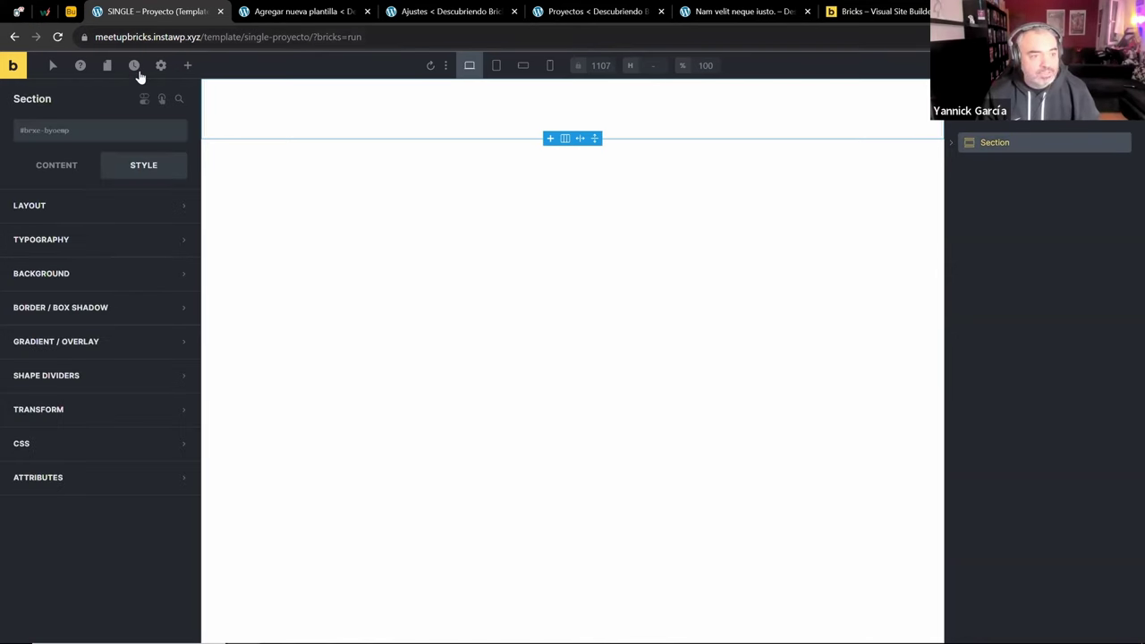
Look over the page settings and the template's display conditions
{"action": "left_click", "coordinate": [160, 66]}
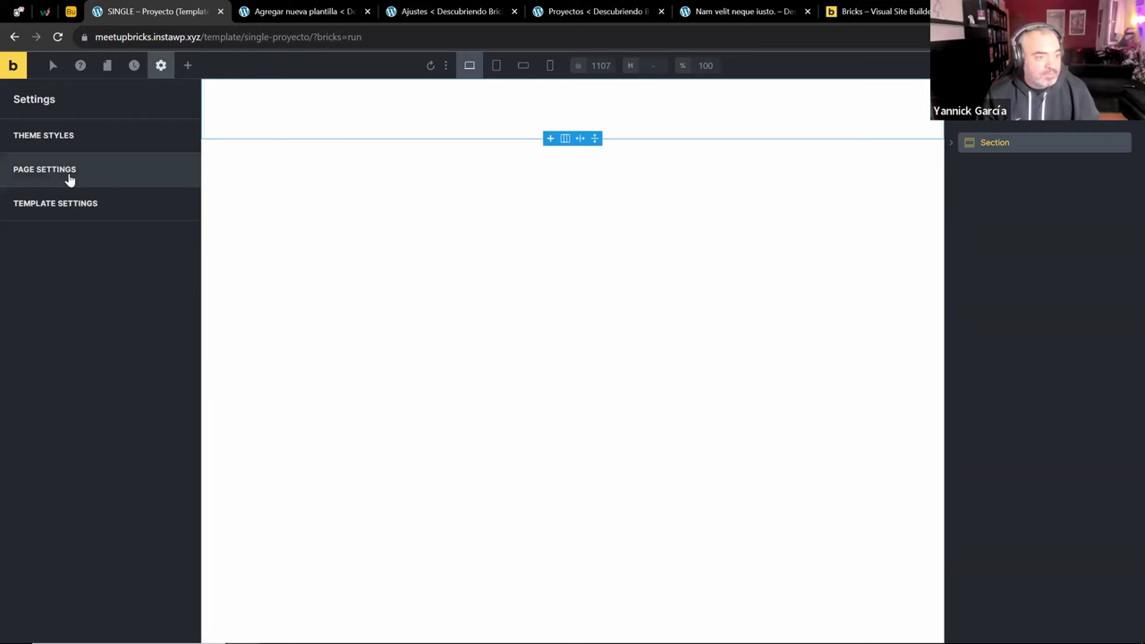
{"action": "left_click", "coordinate": [69, 178]}
{"action": "left_click", "coordinate": [159, 65]}
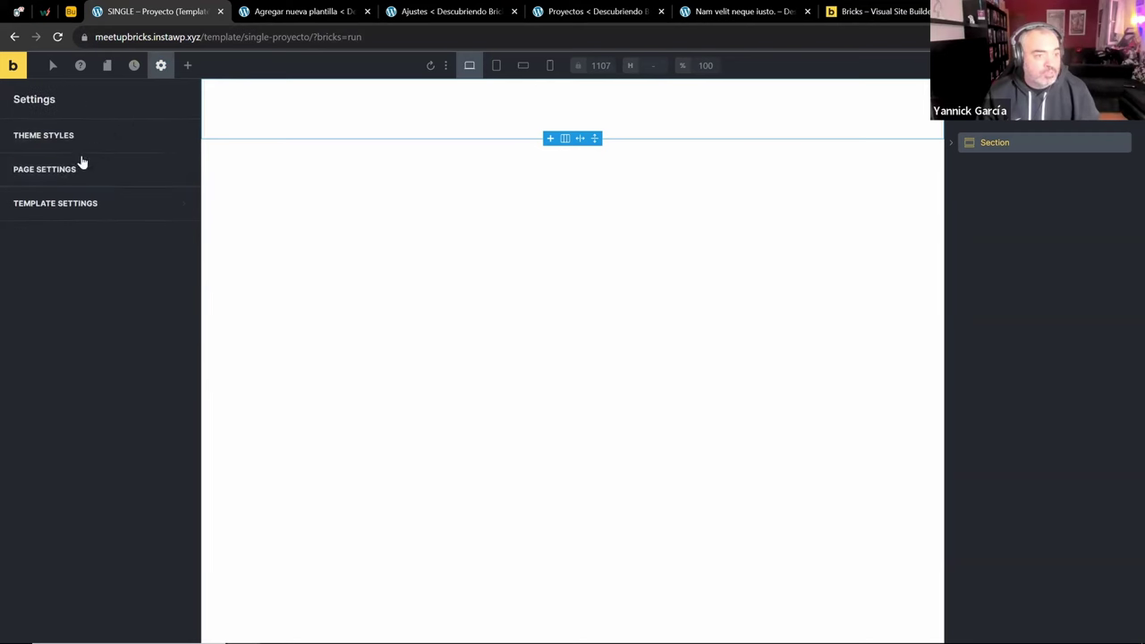
{"action": "left_click", "coordinate": [51, 205]}
{"action": "left_click", "coordinate": [65, 139]}
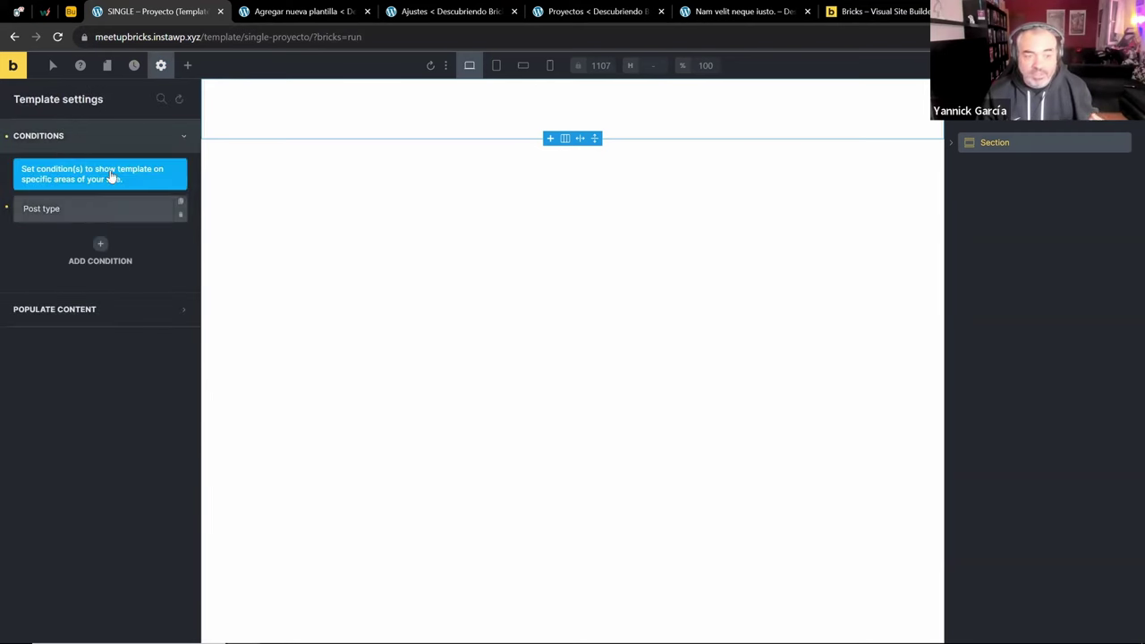
{"action": "left_click", "coordinate": [28, 202]}
{"action": "left_click", "coordinate": [34, 206]}
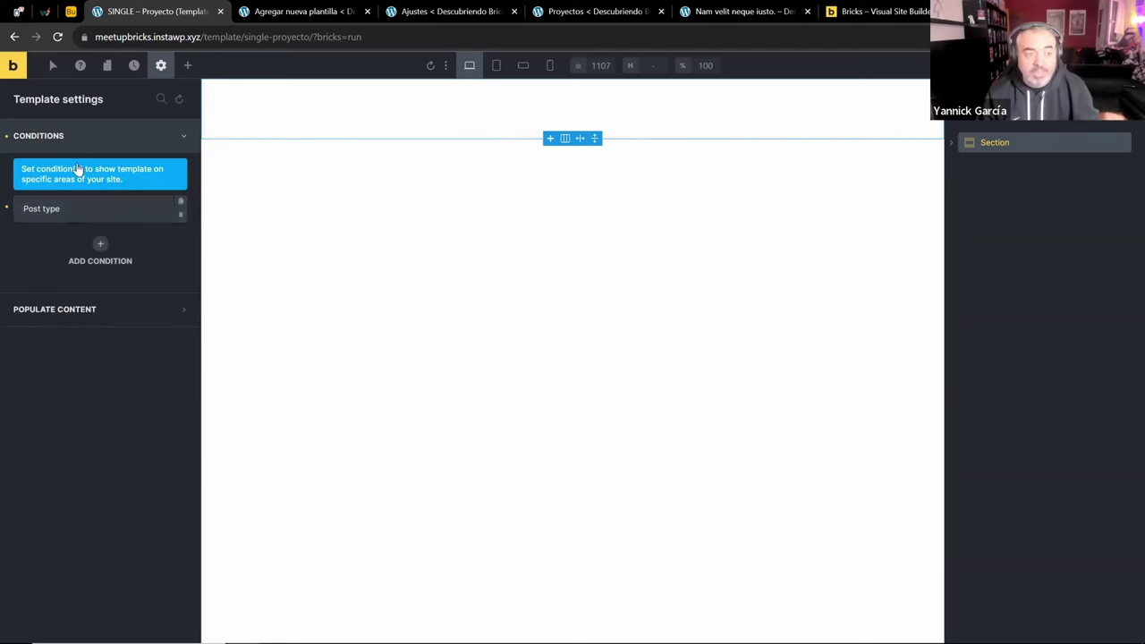
Set the template's preview content type to Single post/page, and look up a project title in the WordPress Proyectos list
{"action": "left_click", "coordinate": [60, 305]}
{"action": "left_click", "coordinate": [63, 280]}
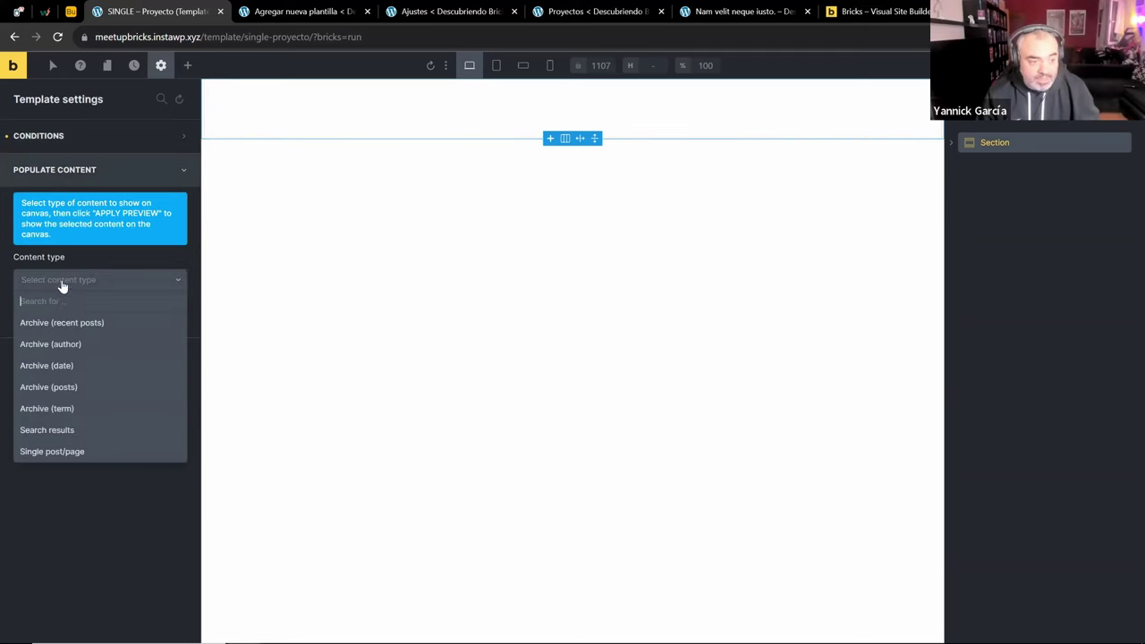
{"action": "left_click", "coordinate": [54, 450]}
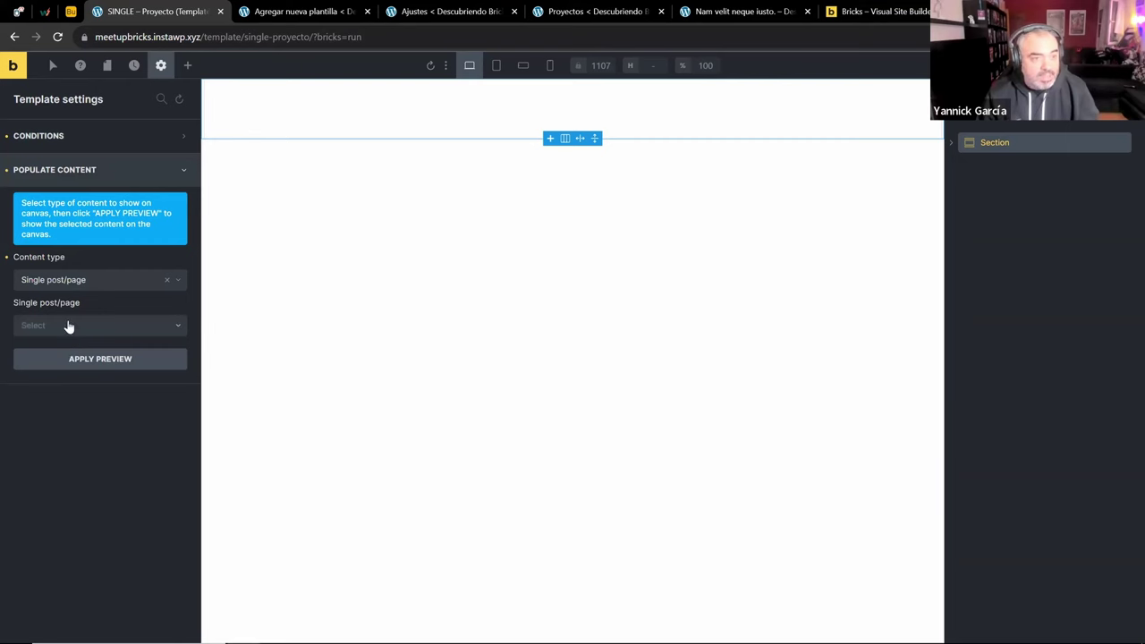
{"action": "left_click", "coordinate": [317, 11]}
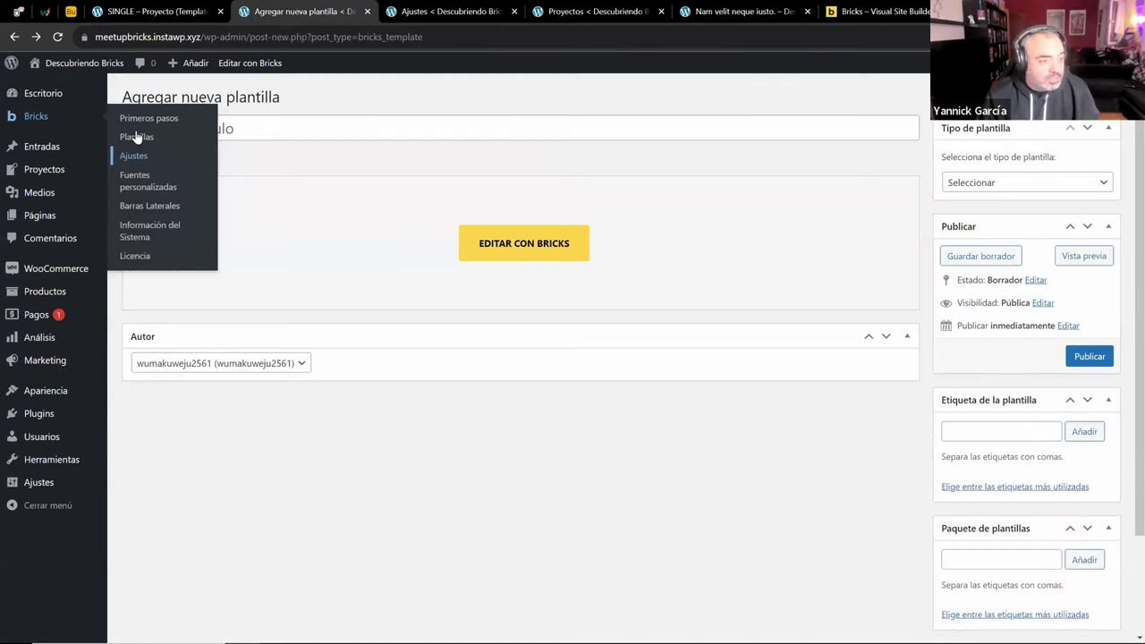
{"action": "left_click", "coordinate": [125, 171]}
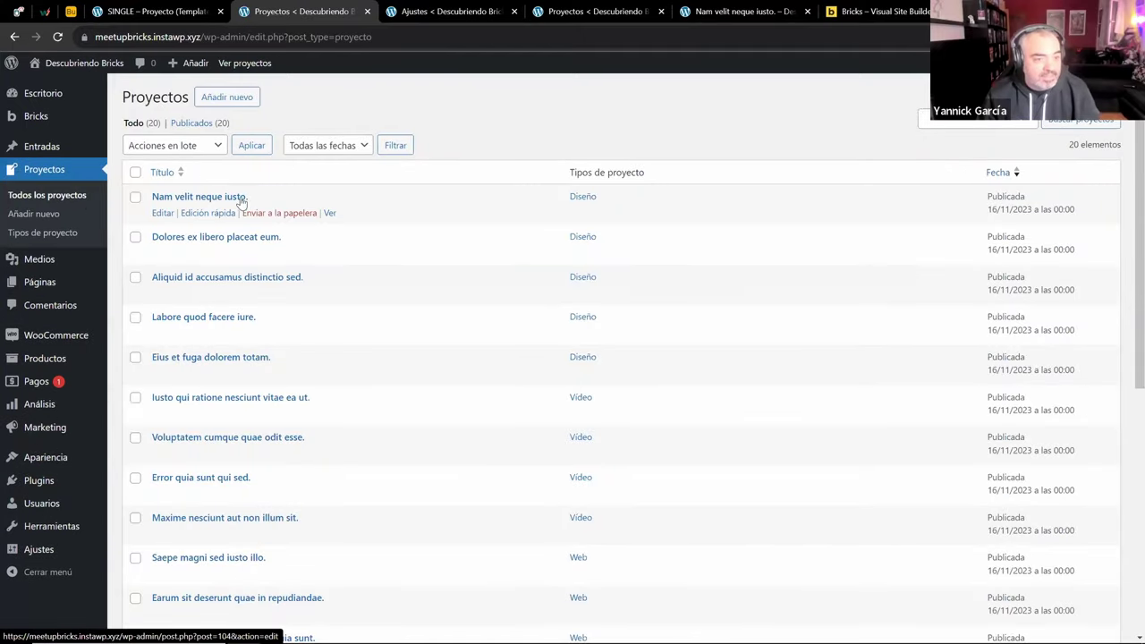
{"action": "left_click", "coordinate": [191, 7]}
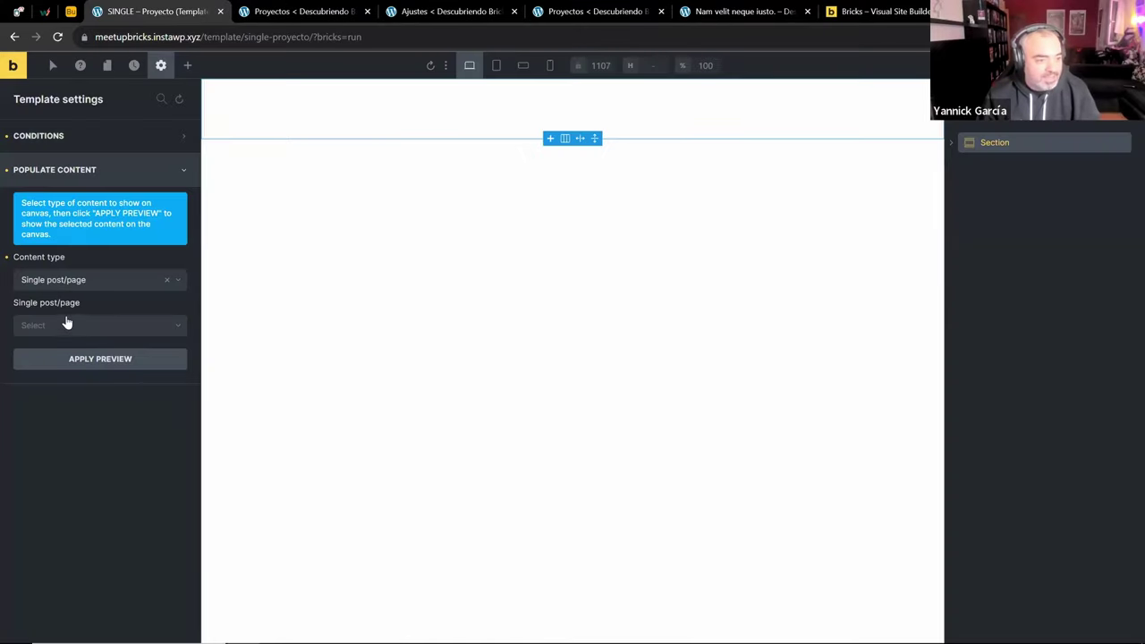
Search for "nam", choose the project "Nam velit neque iusto. (Proyecto)" as the preview content and apply the preview
{"action": "left_click", "coordinate": [64, 324]}
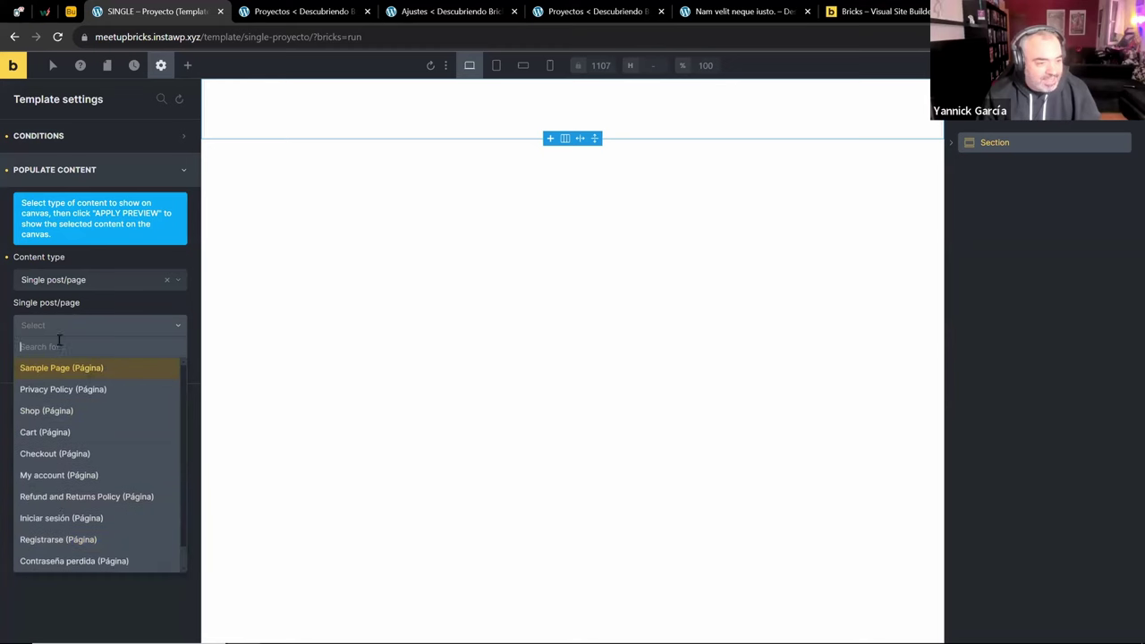
{"action": "left_click", "coordinate": [92, 284]}
{"action": "left_click", "coordinate": [52, 452]}
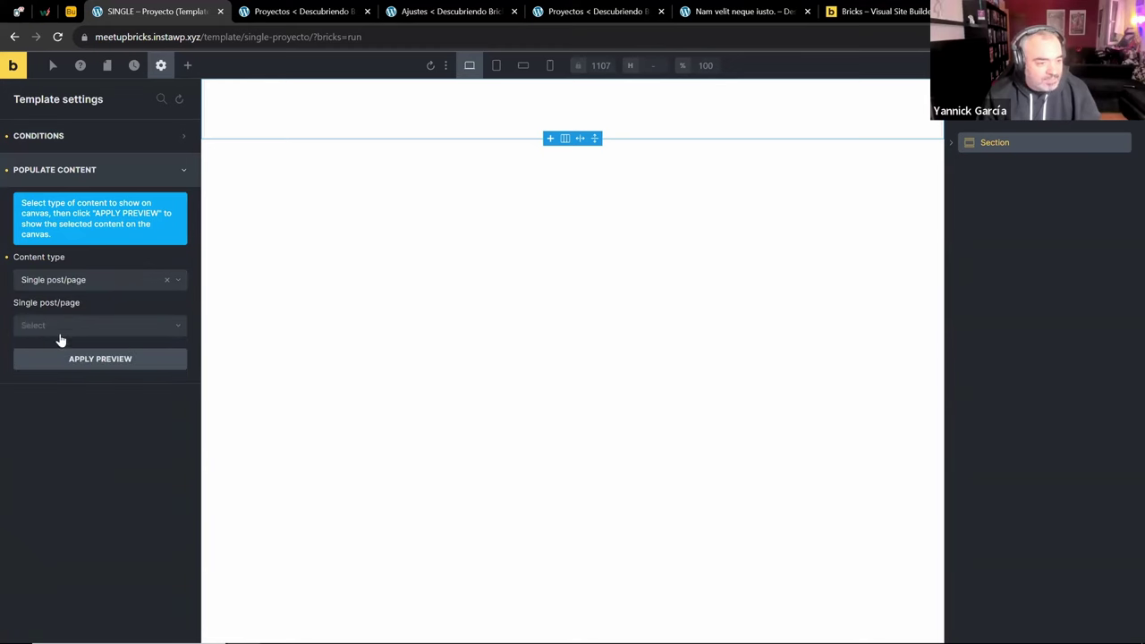
{"action": "left_click", "coordinate": [72, 324]}
{"action": "type", "text": "nam"}
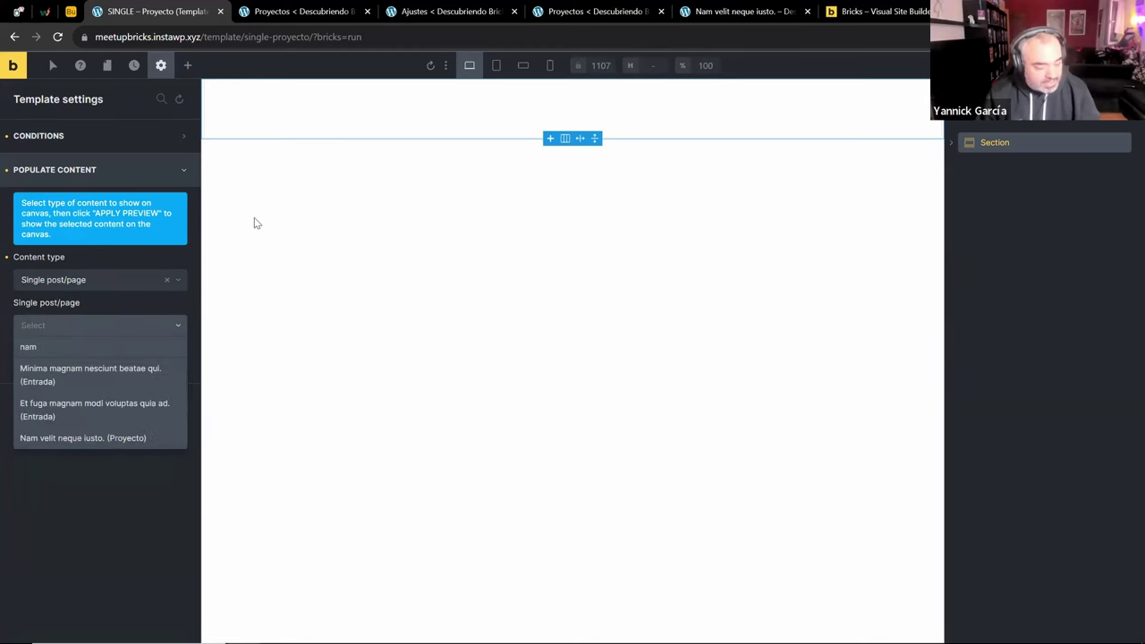
{"action": "left_click", "coordinate": [74, 438]}
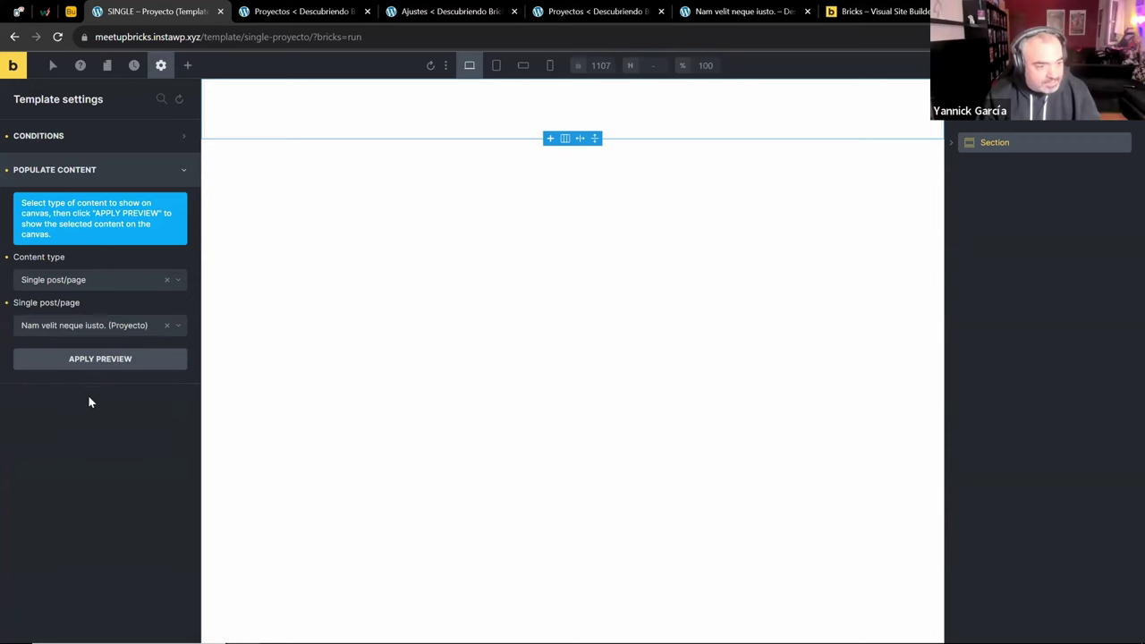
{"action": "left_click", "coordinate": [125, 363]}
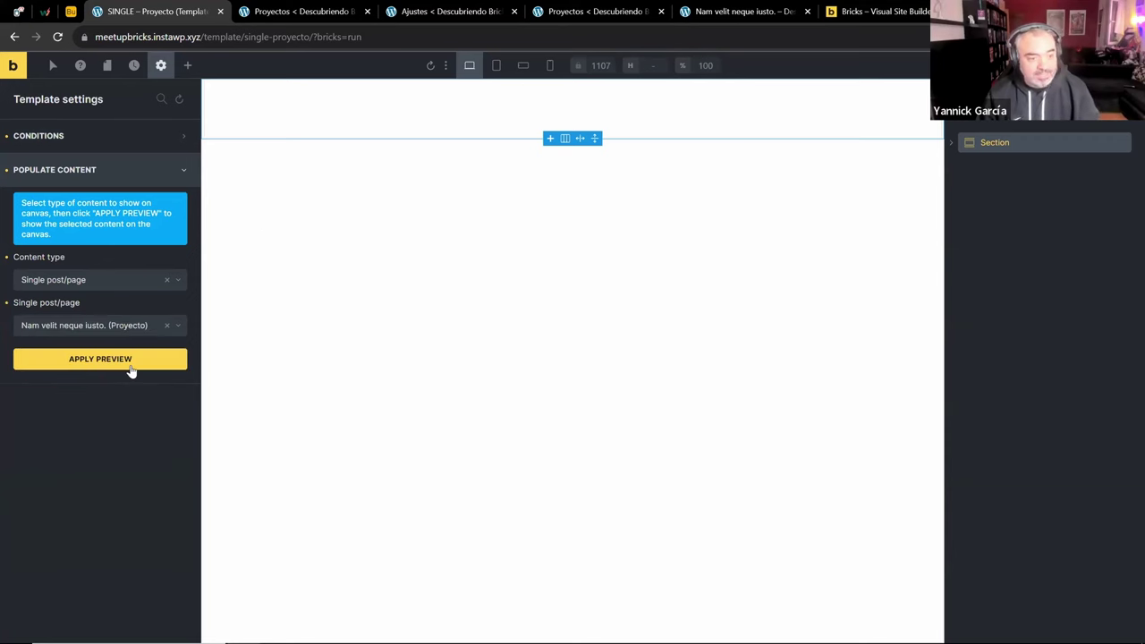
Check the Proyectos list in WordPress, and add a Post Title element inside the template section's container
{"action": "left_click", "coordinate": [304, 11]}
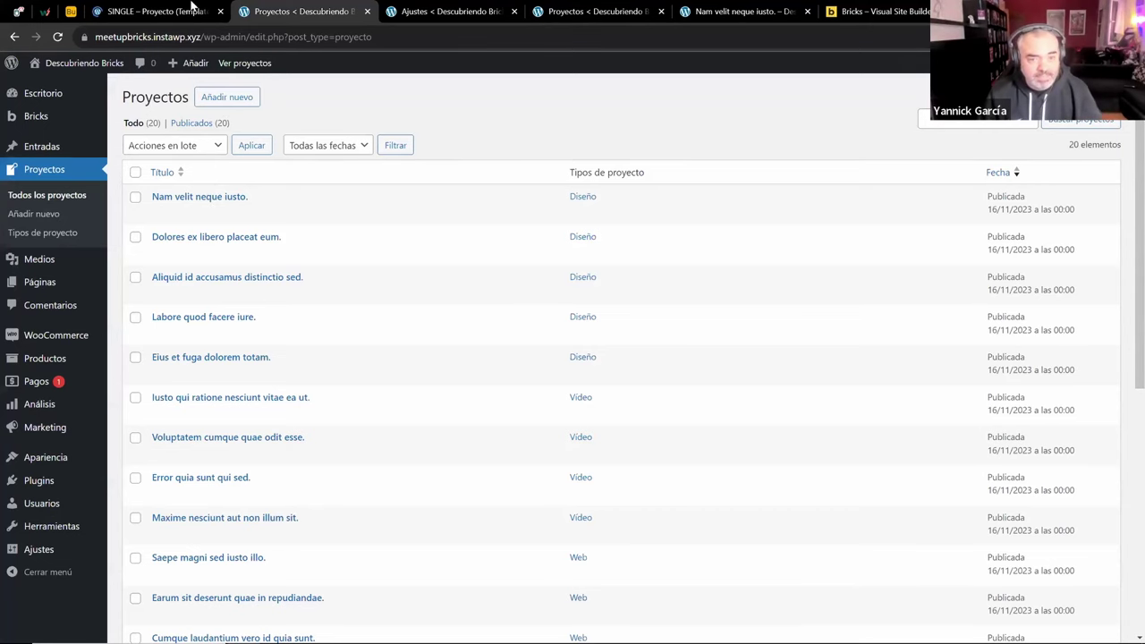
{"action": "left_click", "coordinate": [191, 6]}
{"action": "left_click", "coordinate": [953, 143]}
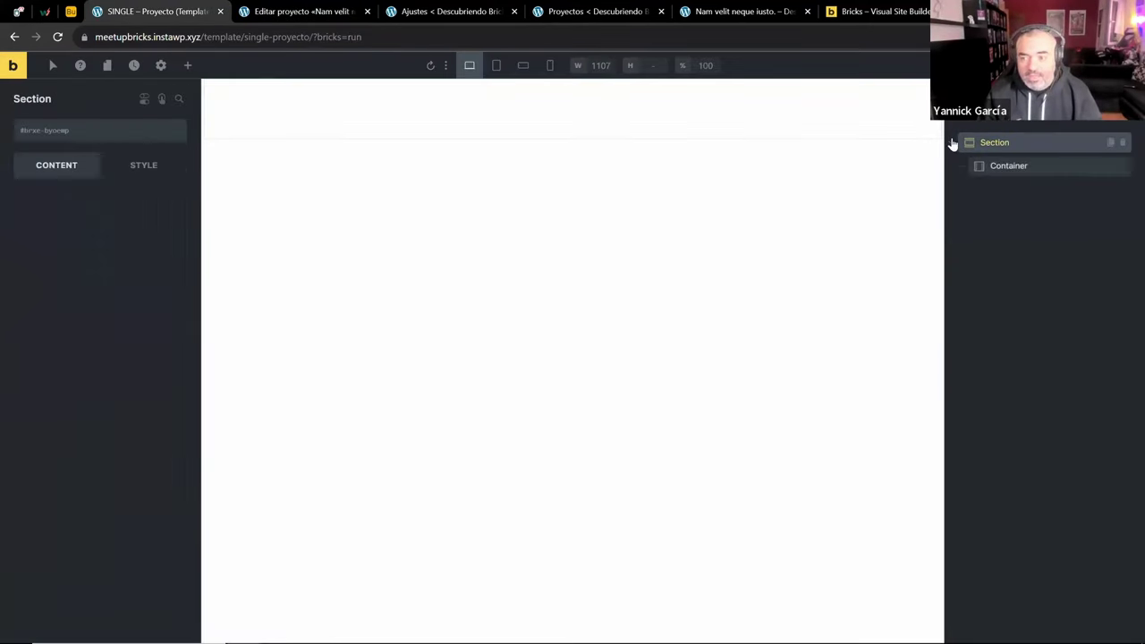
{"action": "left_click", "coordinate": [981, 164]}
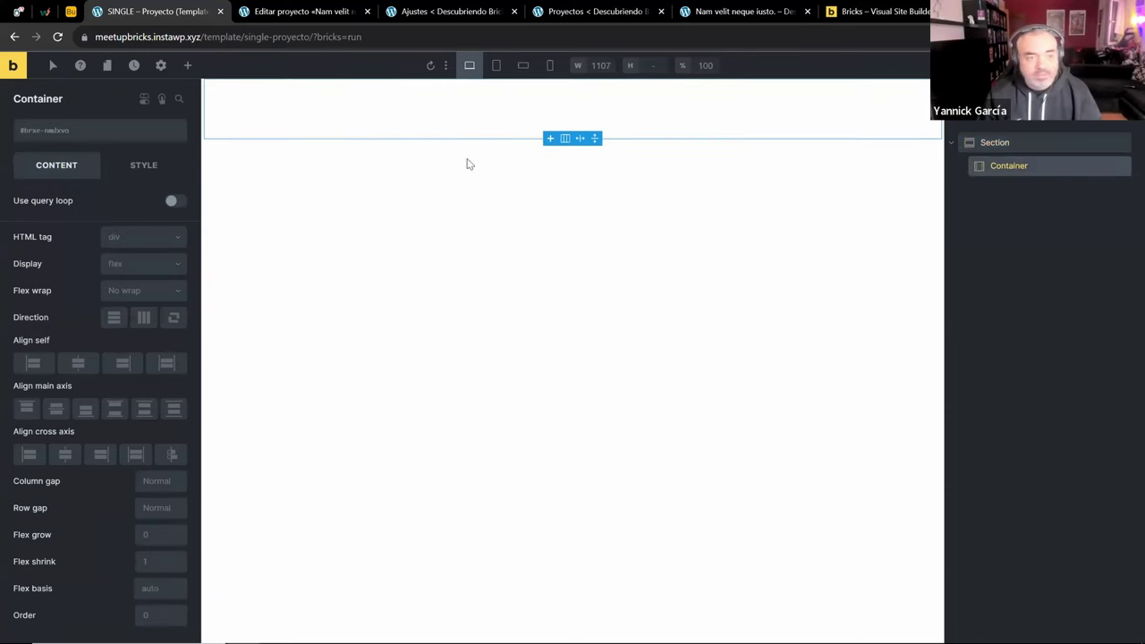
{"action": "left_click", "coordinate": [188, 66]}
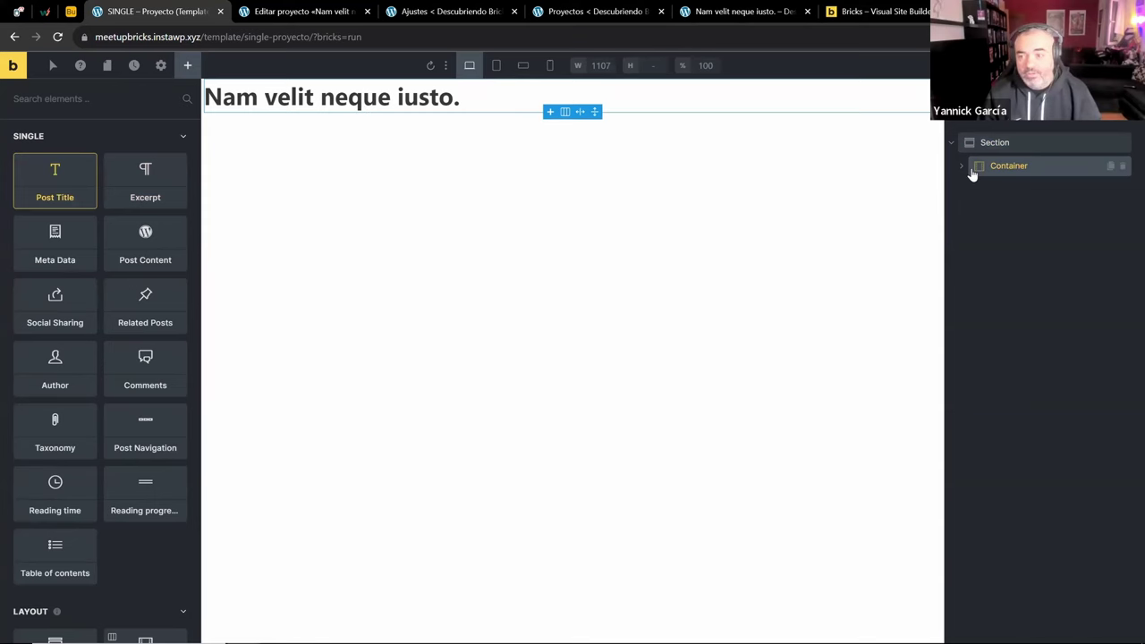
{"action": "left_click", "coordinate": [972, 170]}
Set the section's padding to 2em linked on all four sides
{"action": "left_click", "coordinate": [1004, 143]}
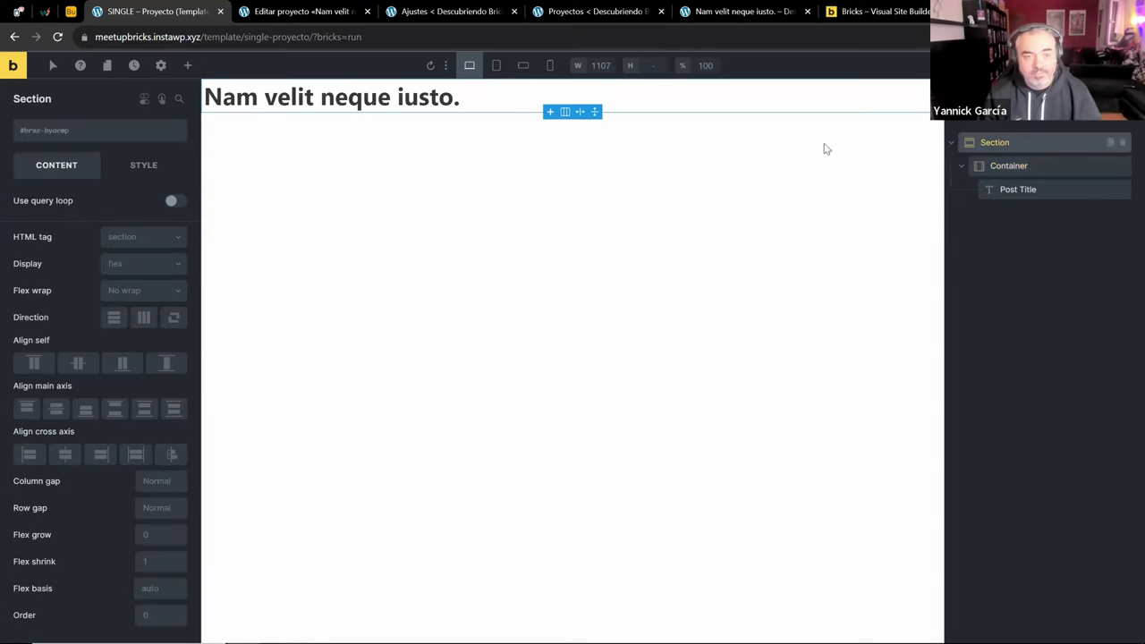
{"action": "left_click", "coordinate": [143, 165]}
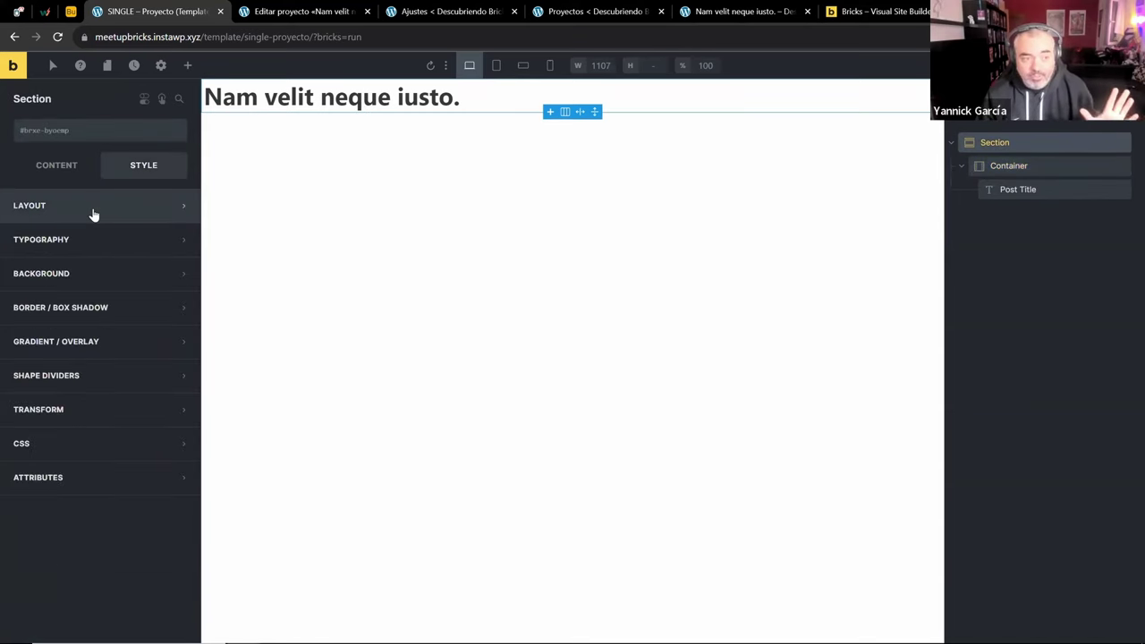
{"action": "left_click", "coordinate": [99, 208]}
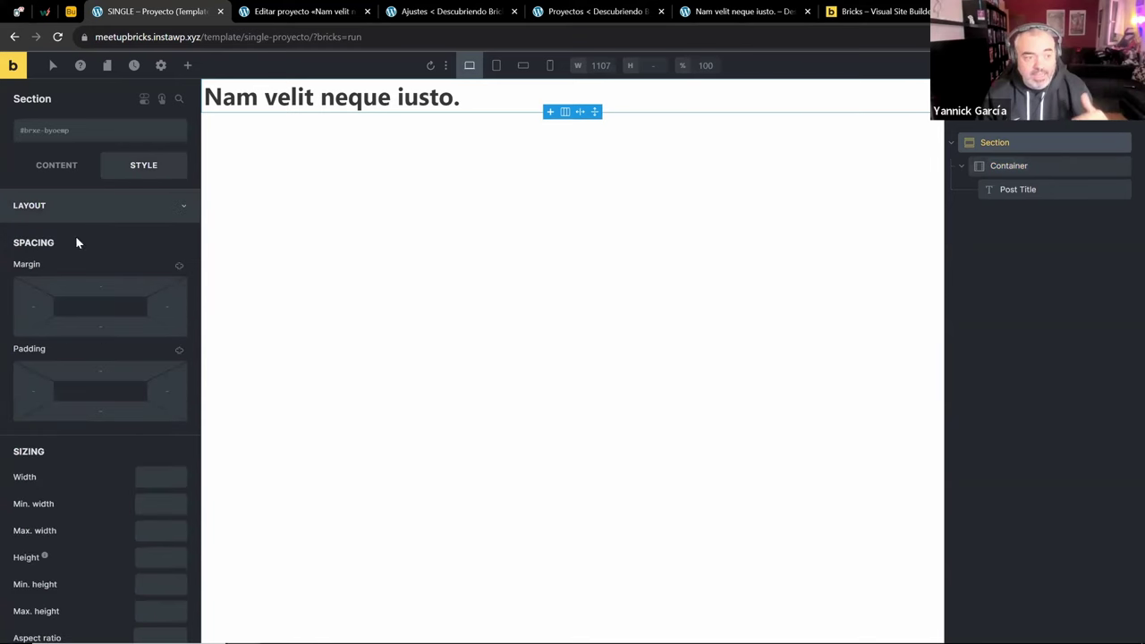
{"action": "left_click", "coordinate": [100, 371]}
{"action": "type", "text": "2em"}
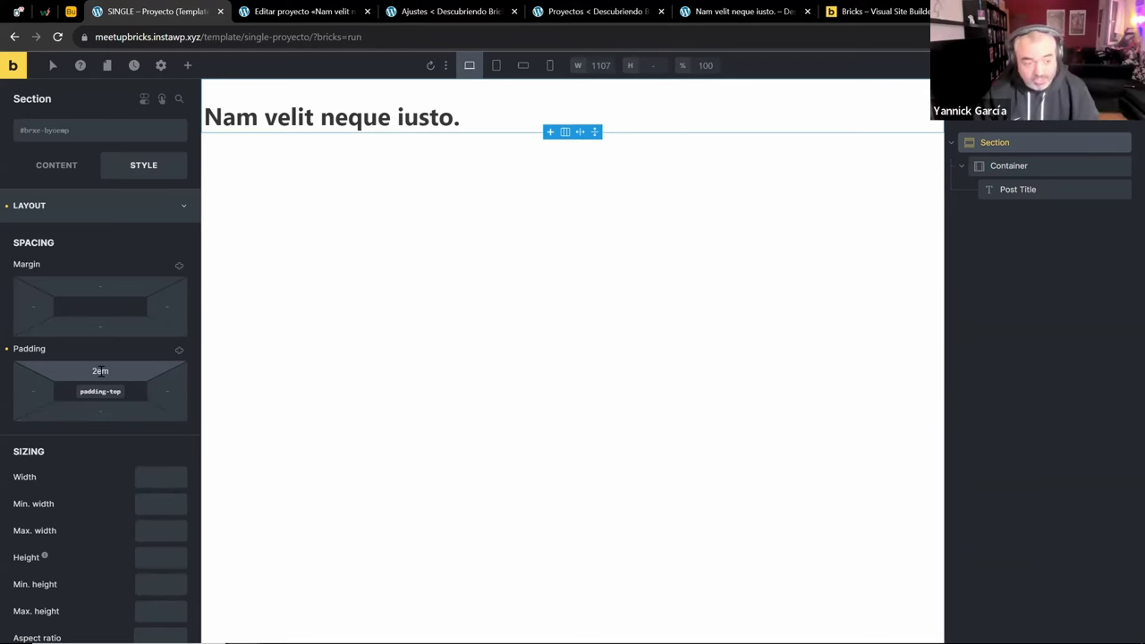
{"action": "key", "text": "BackSpace"}
{"action": "key", "text": "BackSpace"}
{"action": "key", "text": "BackSpace"}
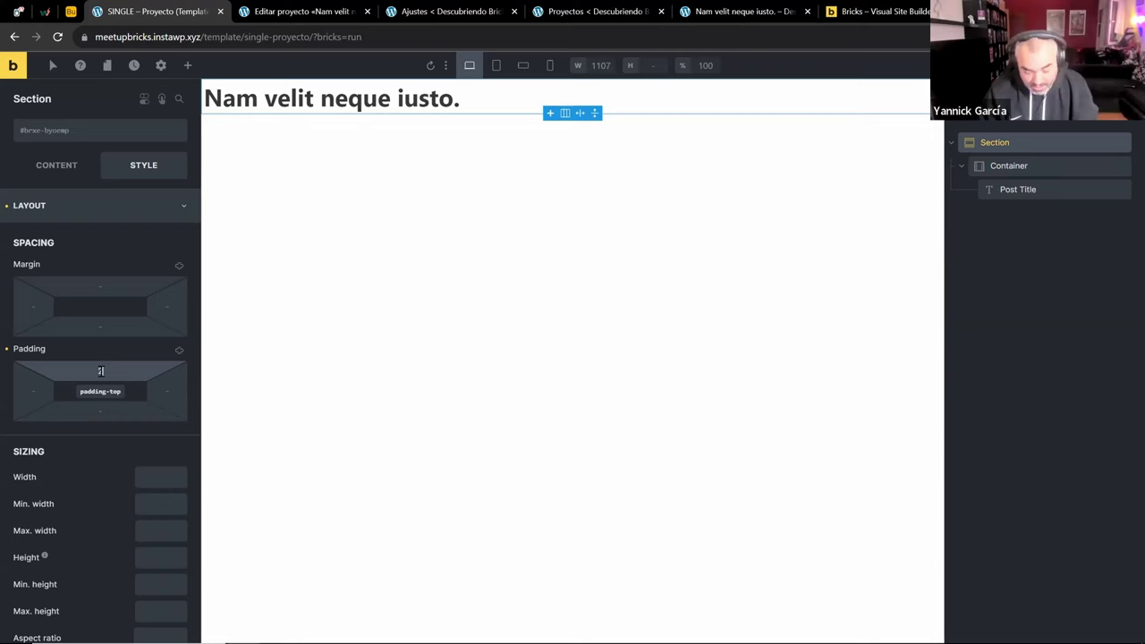
{"action": "type", "text": "2em"}
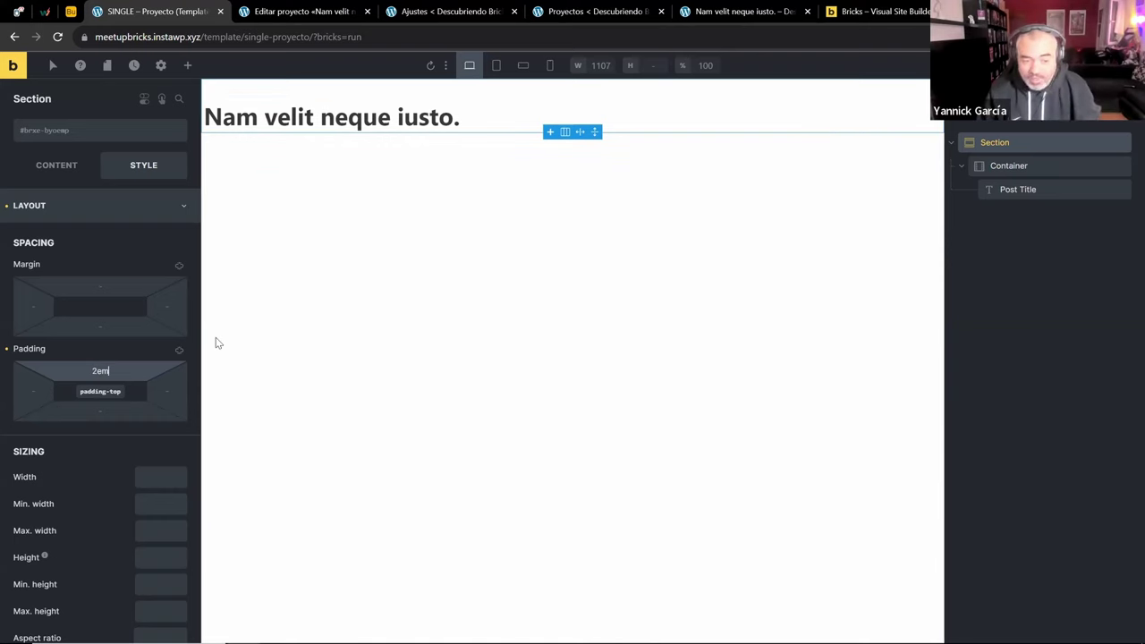
{"action": "left_click", "coordinate": [178, 354]}
{"action": "left_click", "coordinate": [178, 354]}
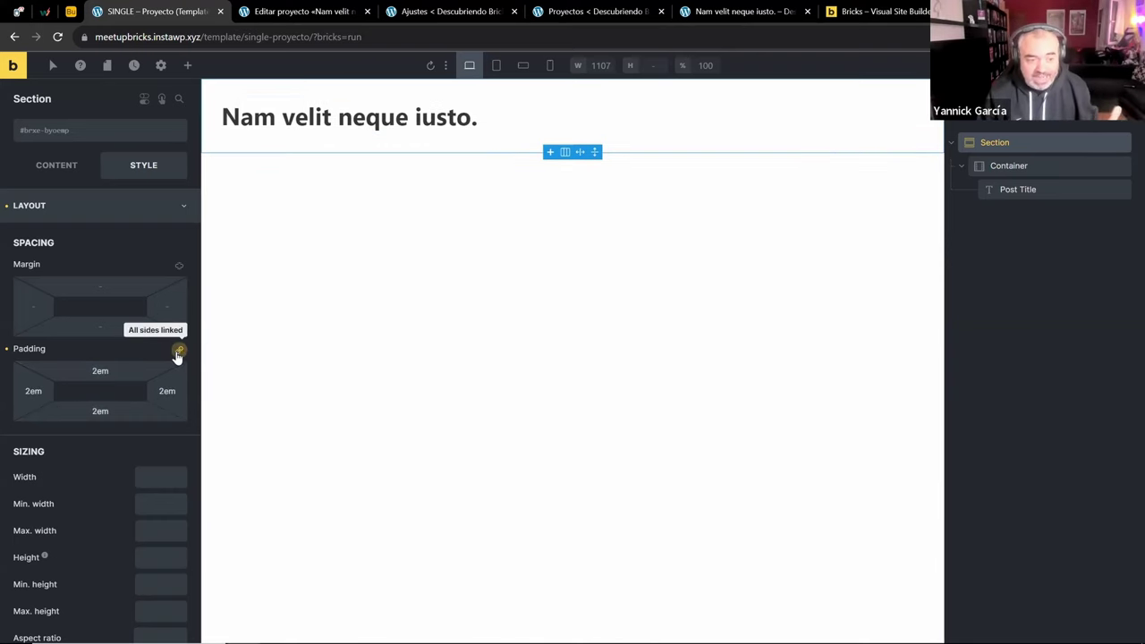
Add a second section below the title section and select its nested container
{"action": "left_click", "coordinate": [953, 149]}
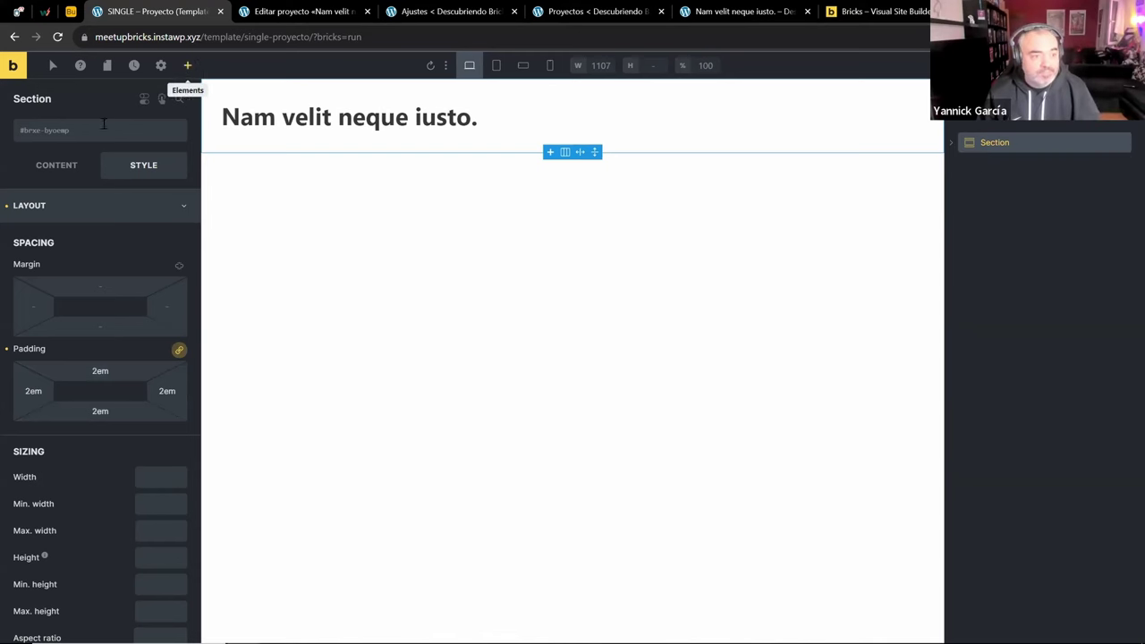
{"action": "left_click", "coordinate": [188, 65]}
{"action": "type", "text": "sec"}
{"action": "left_click", "coordinate": [77, 177]}
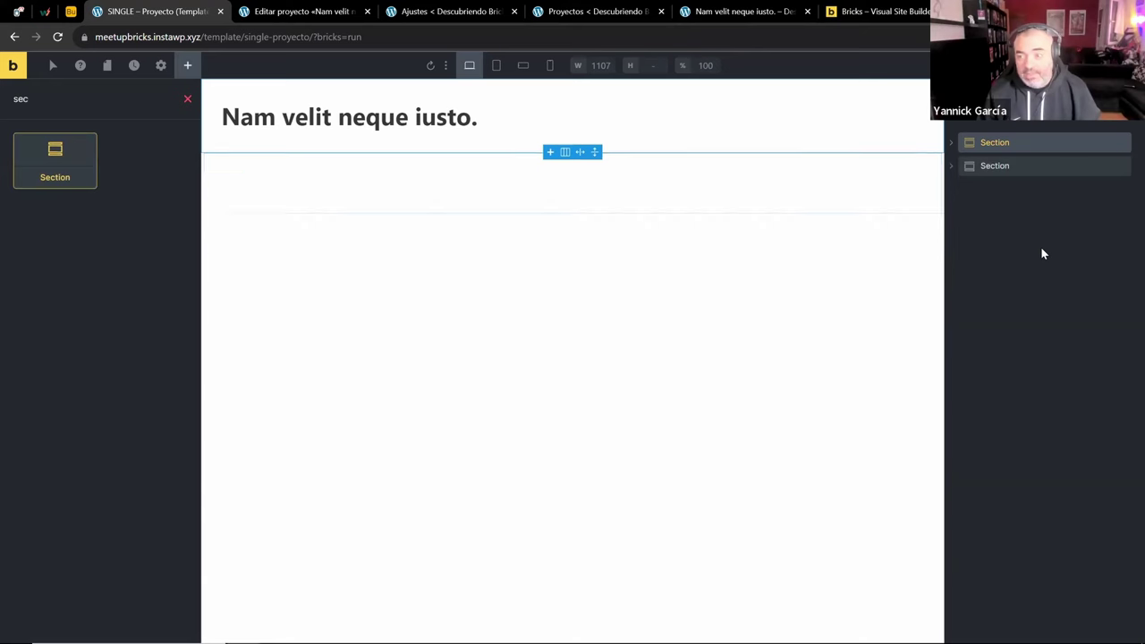
{"action": "left_click", "coordinate": [951, 166]}
{"action": "left_click", "coordinate": [982, 190]}
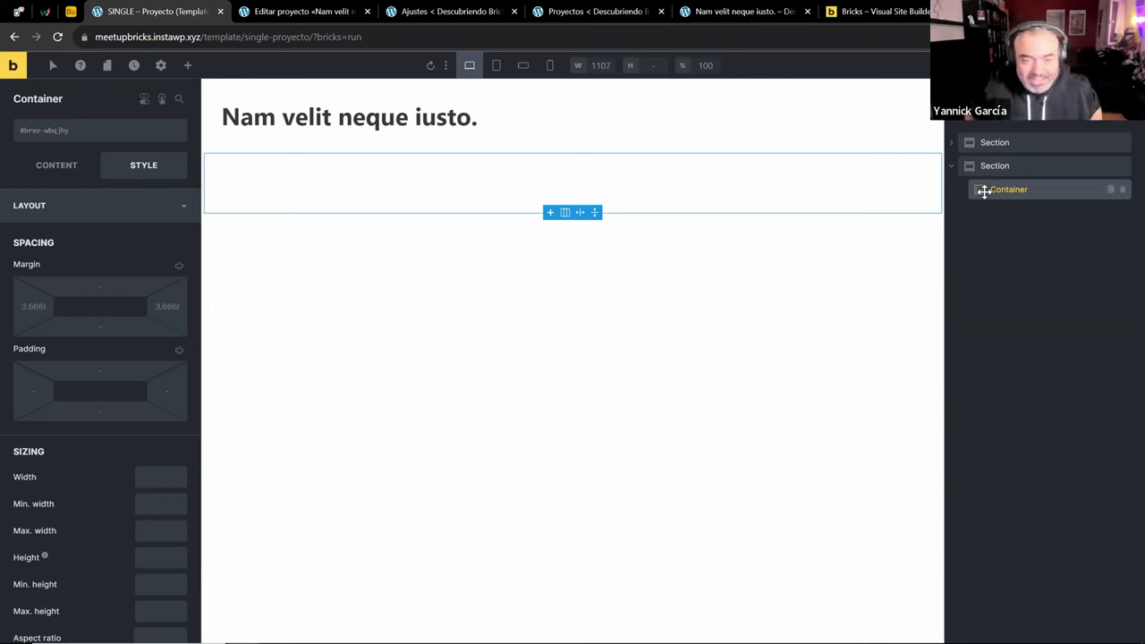
{"action": "left_click_drag", "start_coordinate": [993, 153], "coordinate": [1004, 181]}
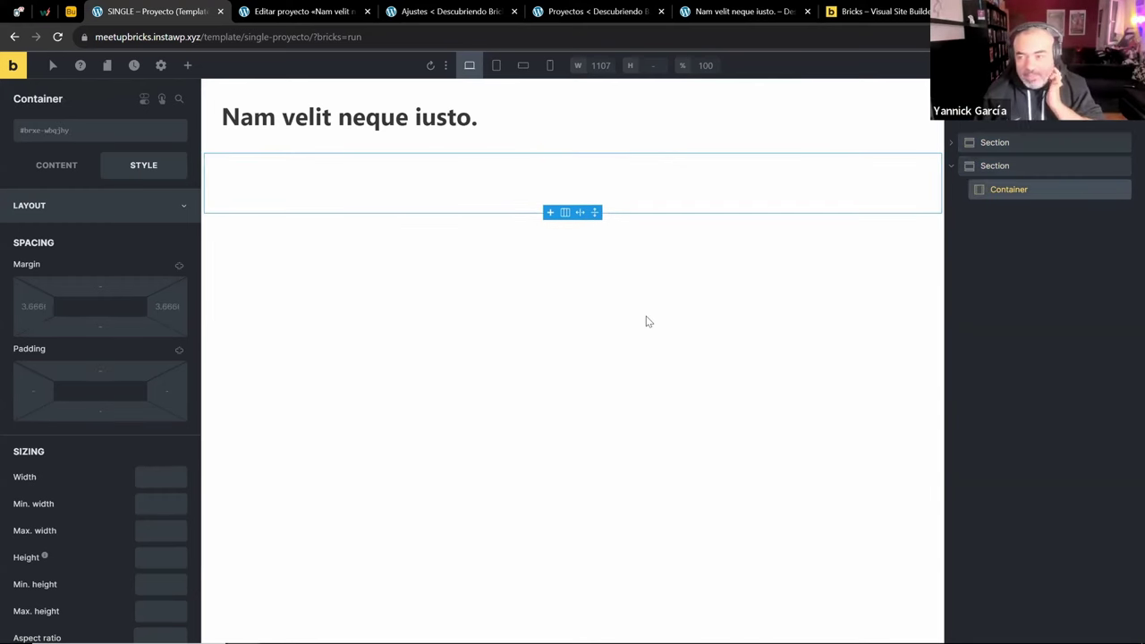
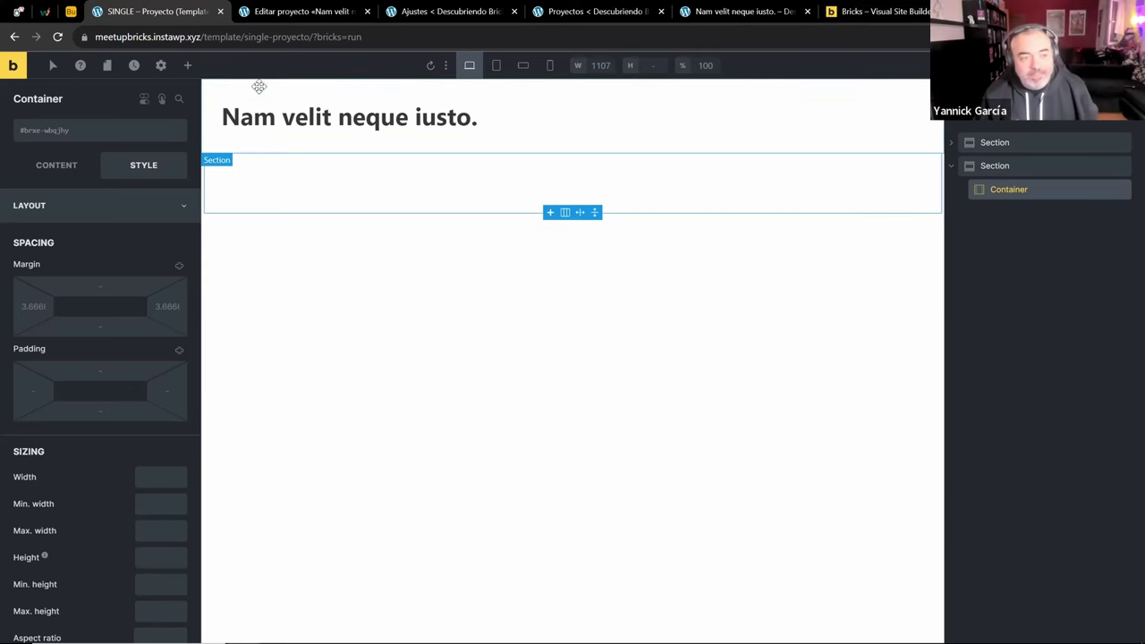
Add a Div element inside the second section's container and select it
{"action": "left_click", "coordinate": [188, 66]}
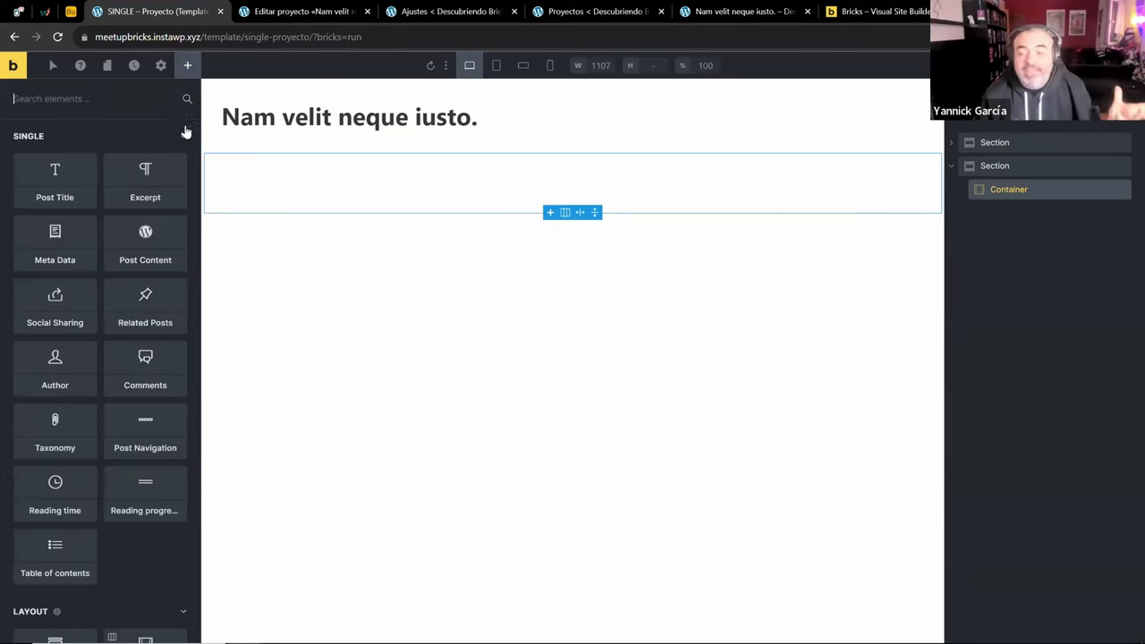
{"action": "scroll", "coordinate": [134, 185], "scroll_direction": "down", "scroll_amount": 3}
{"action": "scroll", "coordinate": [139, 184], "scroll_direction": "up", "scroll_amount": 3}
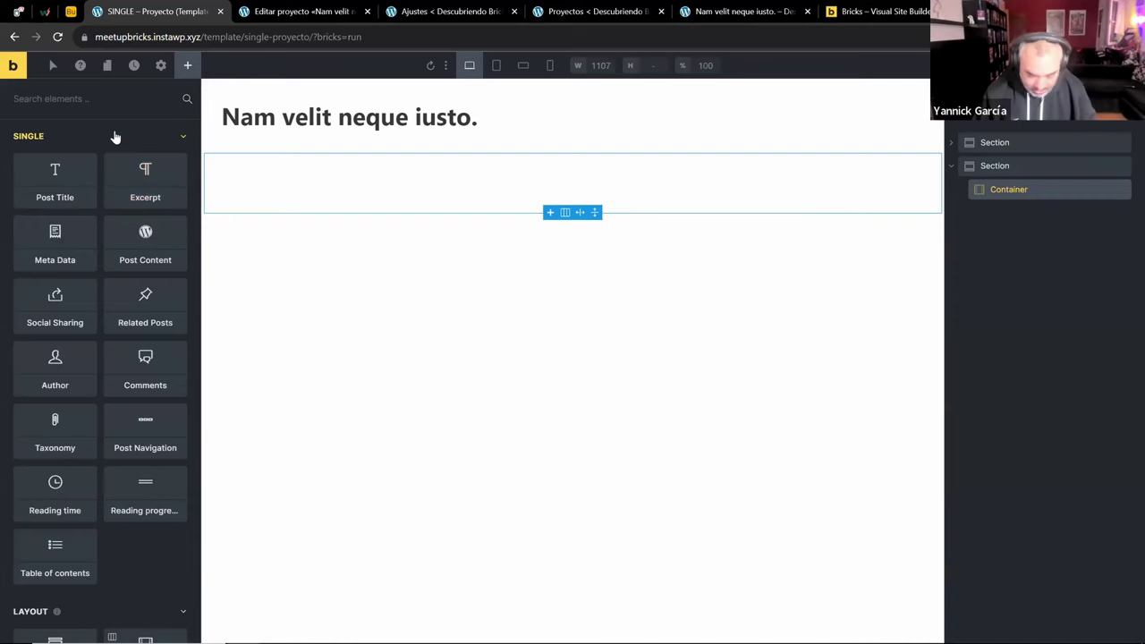
{"action": "type", "text": "div"}
{"action": "left_click", "coordinate": [69, 148]}
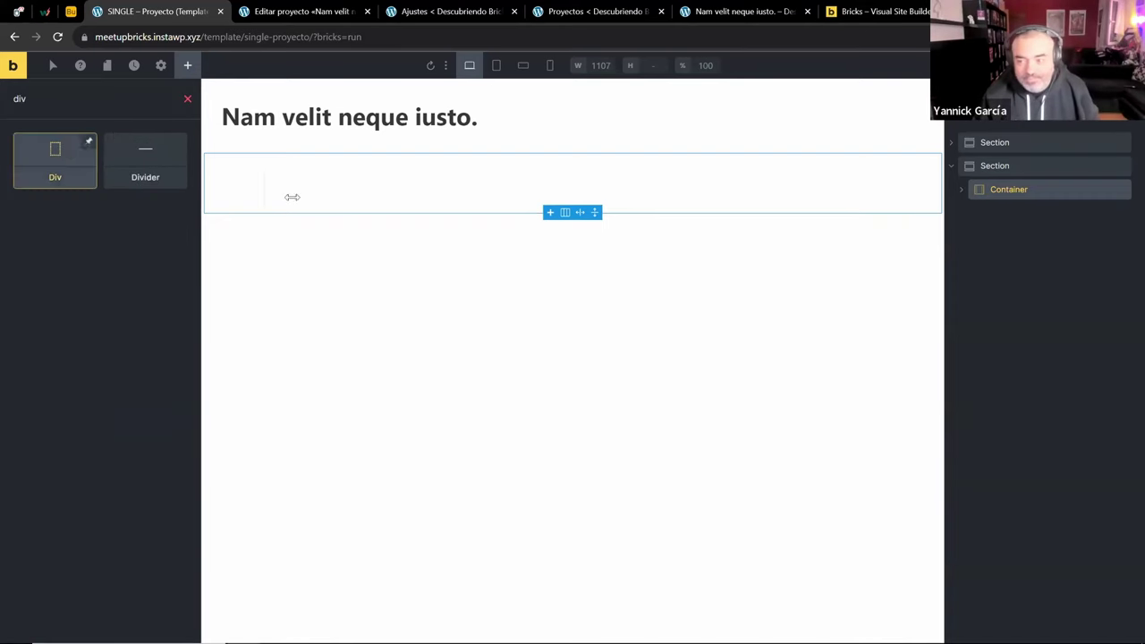
{"action": "left_click", "coordinate": [967, 189]}
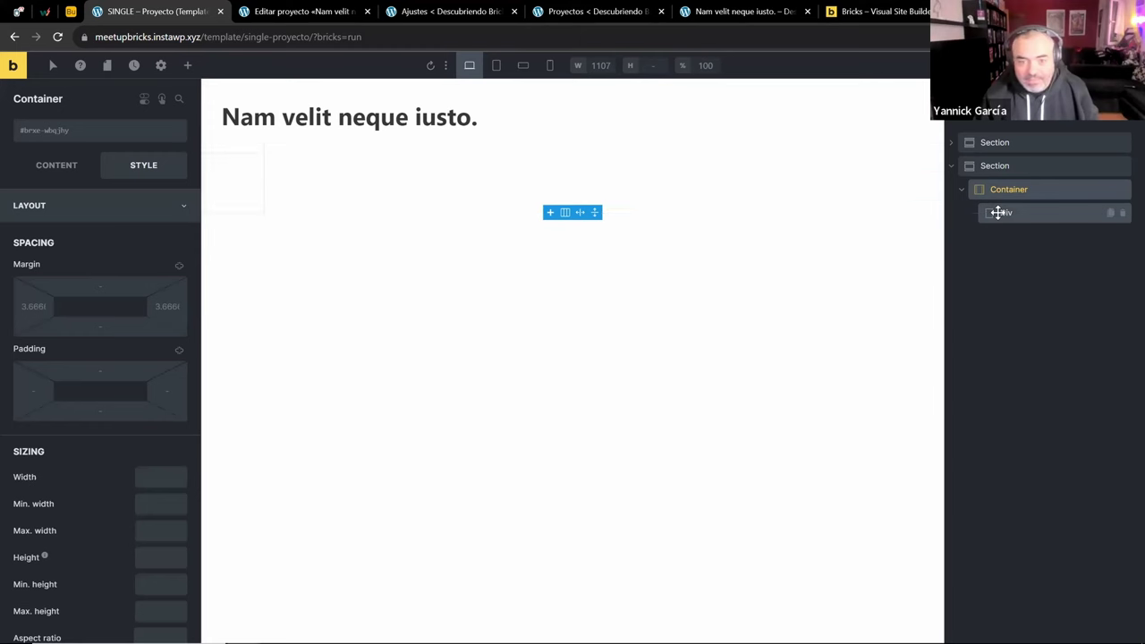
{"action": "left_click", "coordinate": [999, 213]}
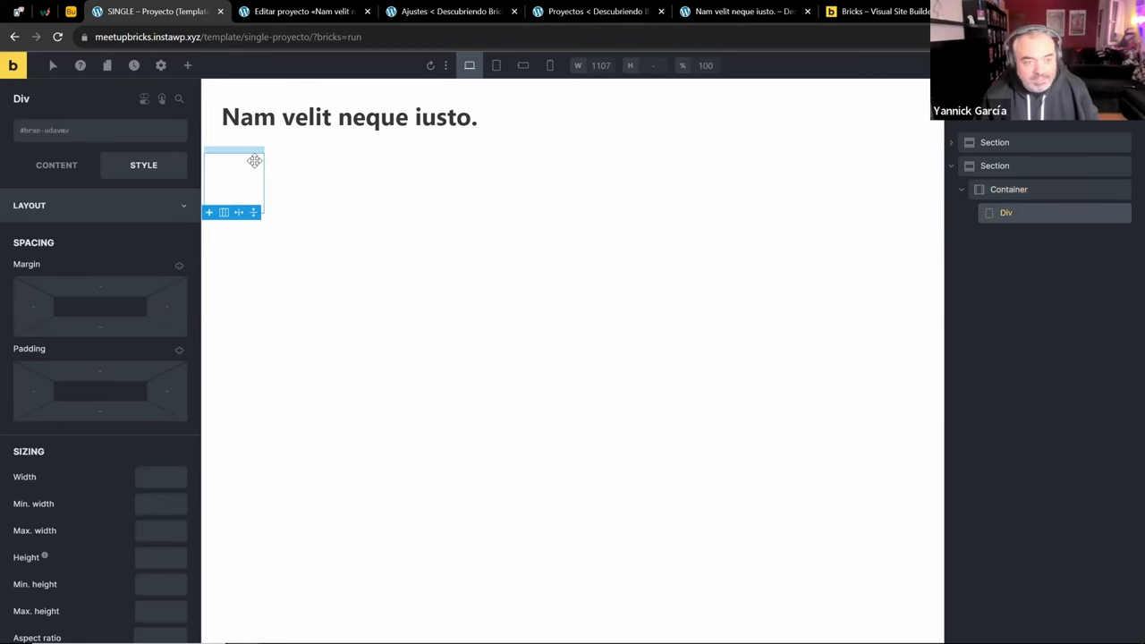
Enable the query loop on the Div with query type Posts and post type Proyectos
{"action": "left_click", "coordinate": [80, 173]}
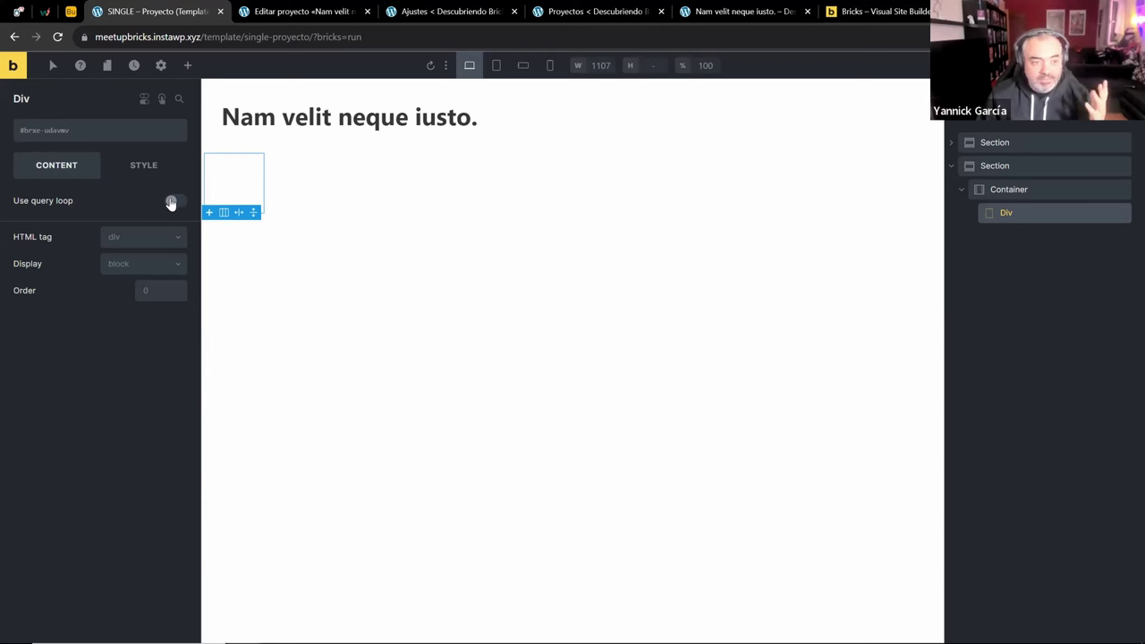
{"action": "left_click", "coordinate": [171, 202]}
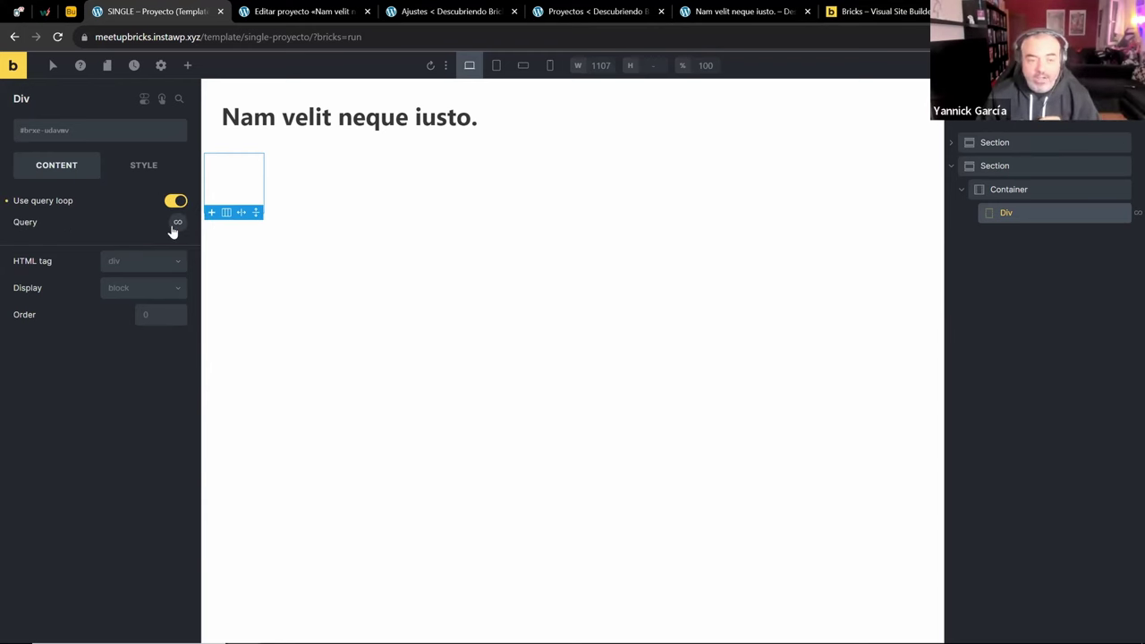
{"action": "left_click", "coordinate": [176, 224]}
{"action": "left_click", "coordinate": [146, 258]}
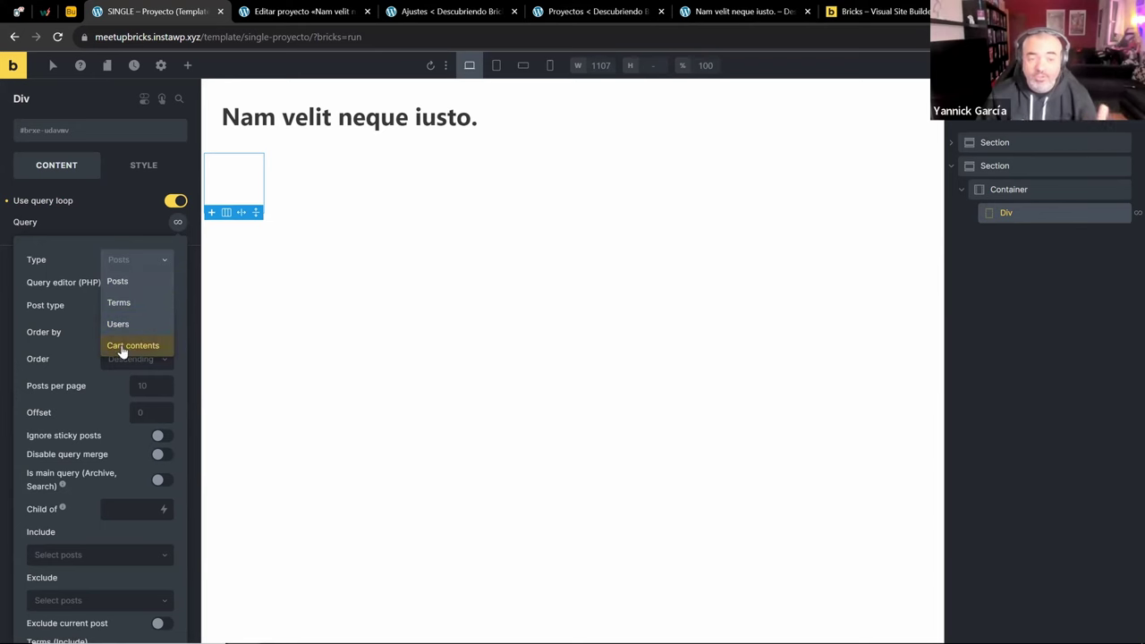
{"action": "left_click", "coordinate": [128, 284]}
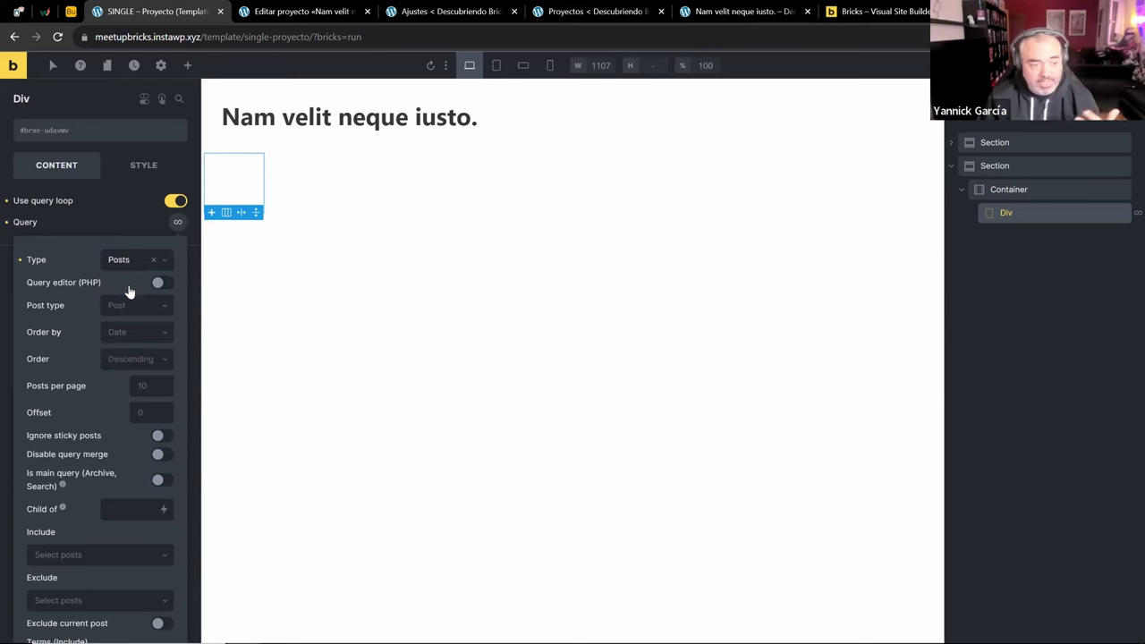
{"action": "left_click", "coordinate": [121, 302]}
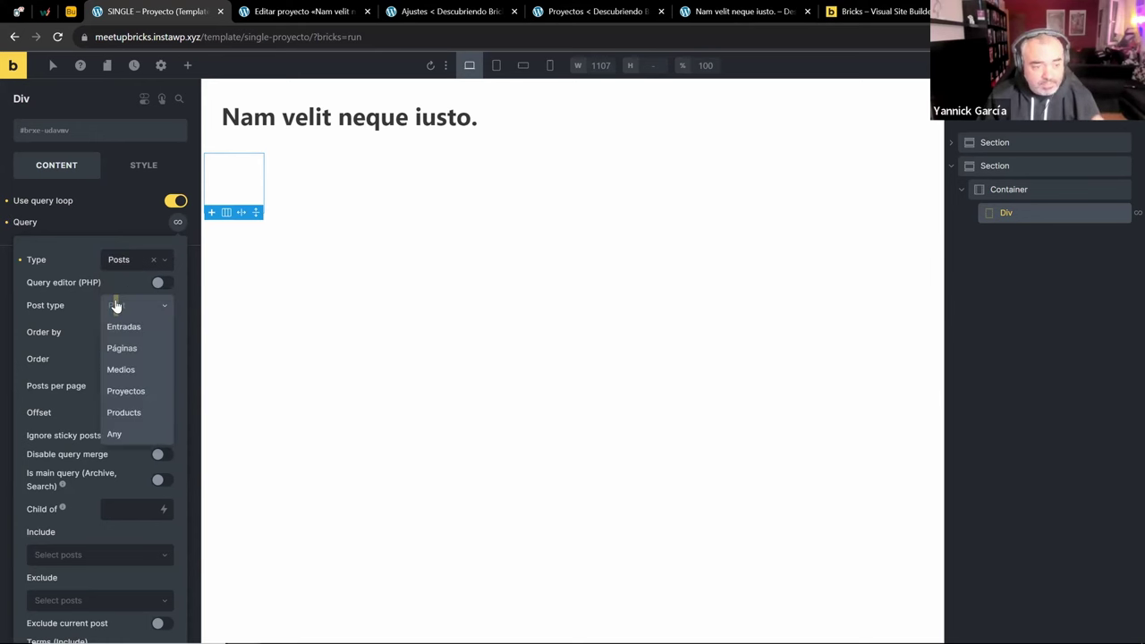
{"action": "left_click", "coordinate": [124, 387]}
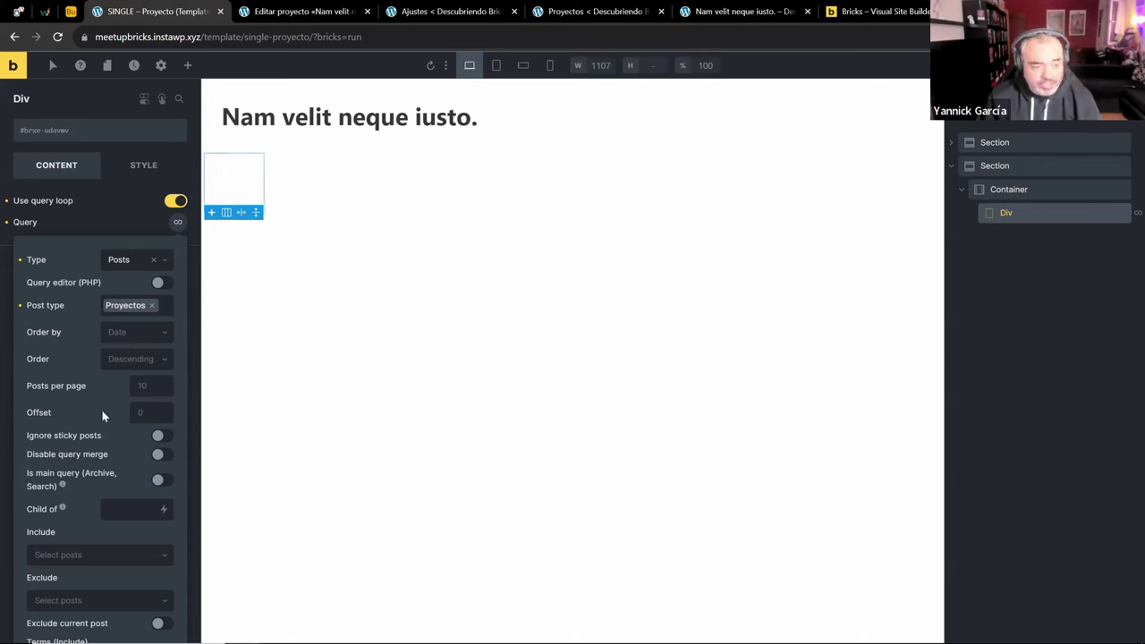
Look over the Div's query filters and try a meta query with key "preciko" and comparison Greater than
{"action": "scroll", "coordinate": [101, 408], "scroll_direction": "down", "scroll_amount": 1}
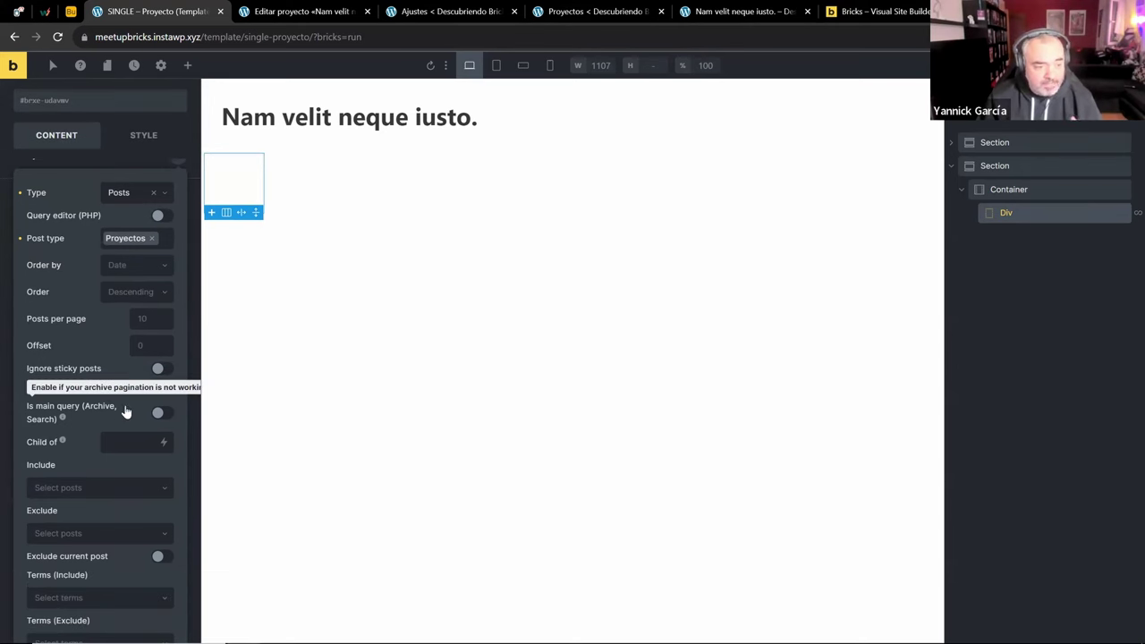
{"action": "left_click", "coordinate": [83, 488]}
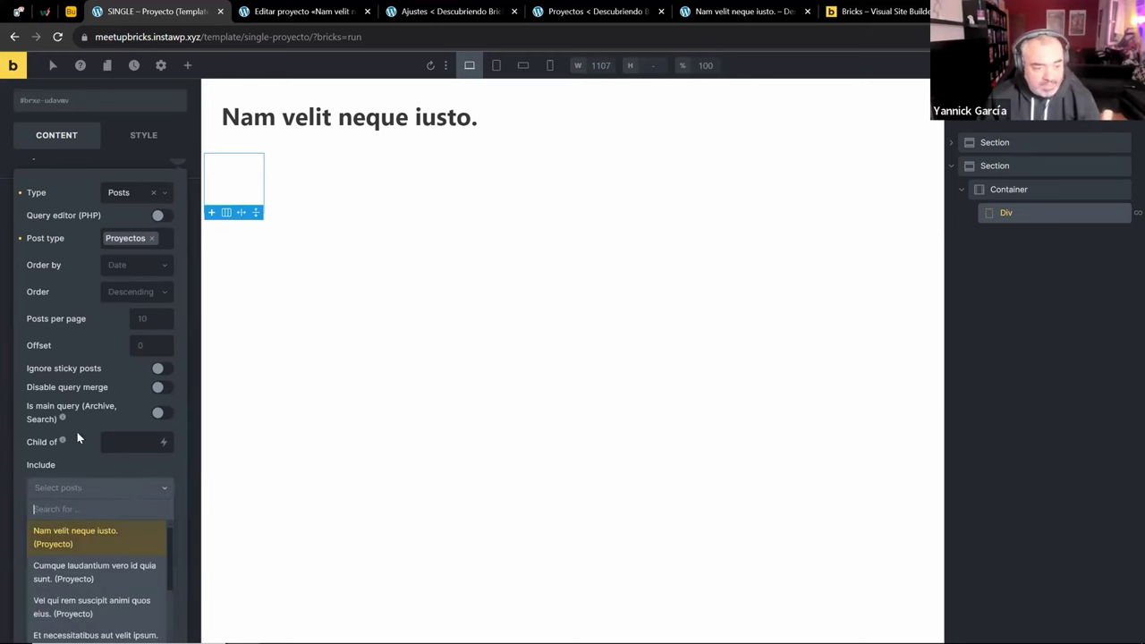
{"action": "left_click", "coordinate": [85, 447]}
{"action": "scroll", "coordinate": [83, 465], "scroll_direction": "down", "scroll_amount": 3}
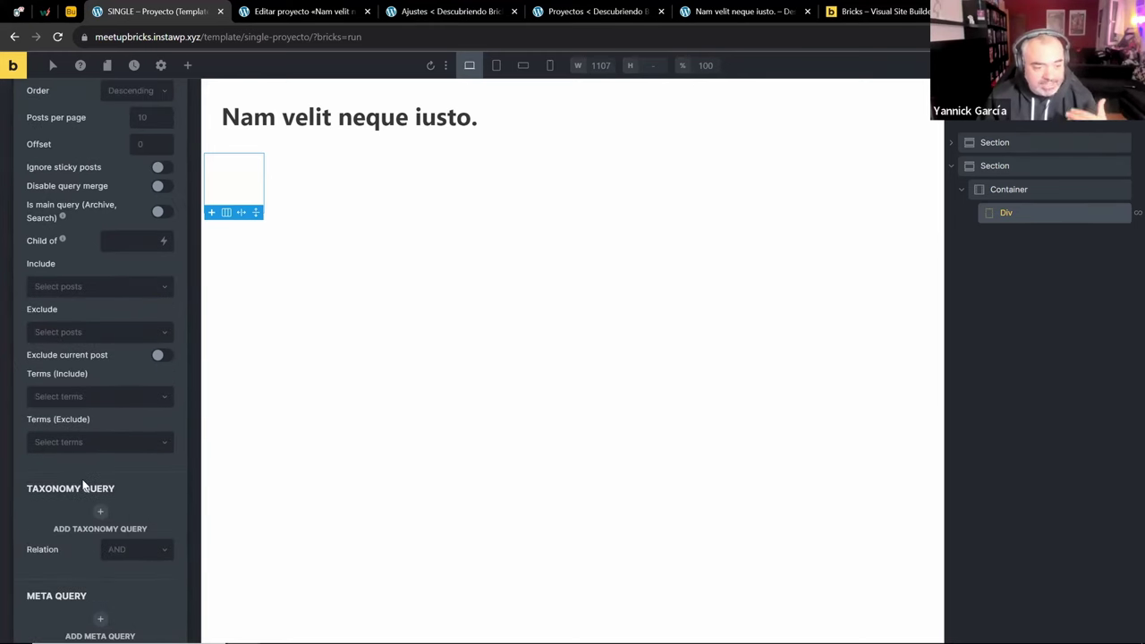
{"action": "scroll", "coordinate": [84, 472], "scroll_direction": "down", "scroll_amount": 3}
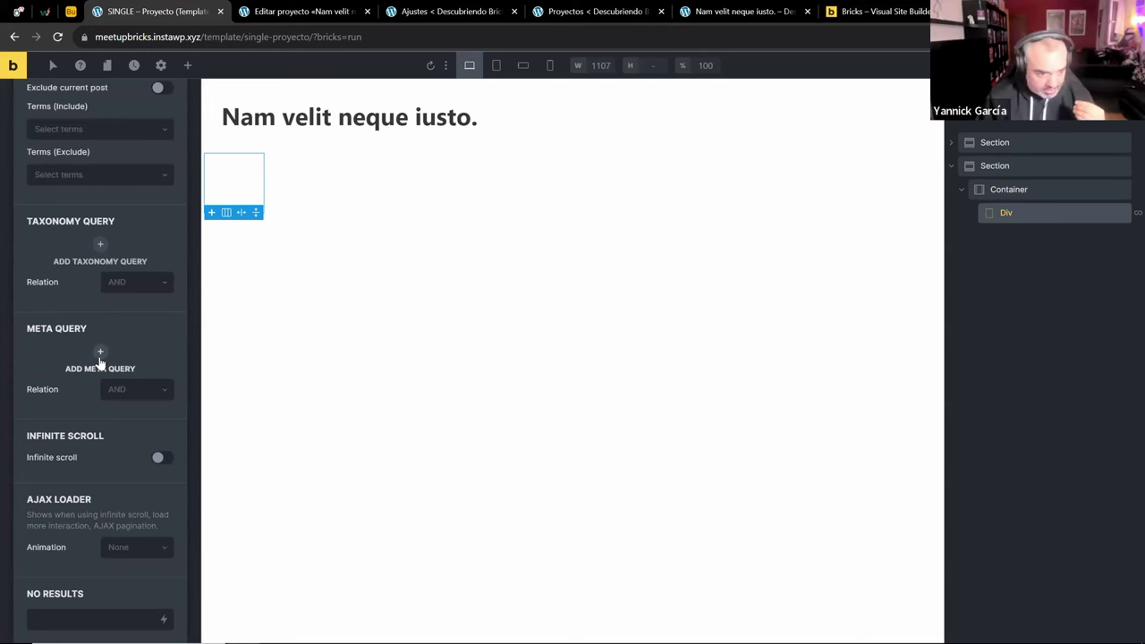
{"action": "left_click", "coordinate": [100, 351]}
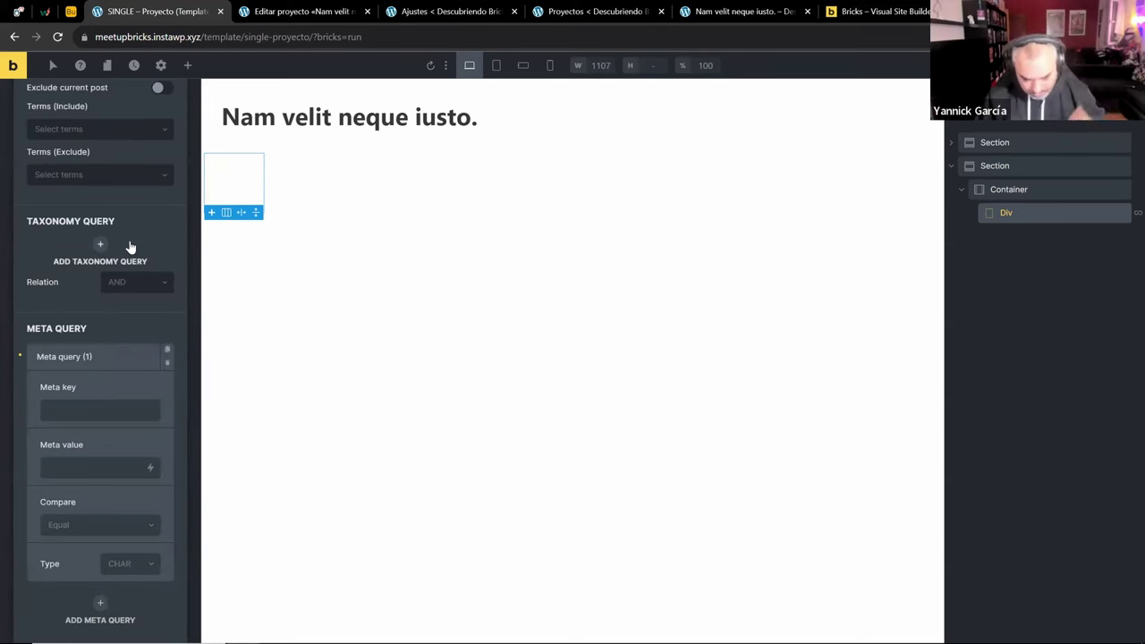
{"action": "type", "text": "preciko"}
{"action": "key", "text": "Tab"}
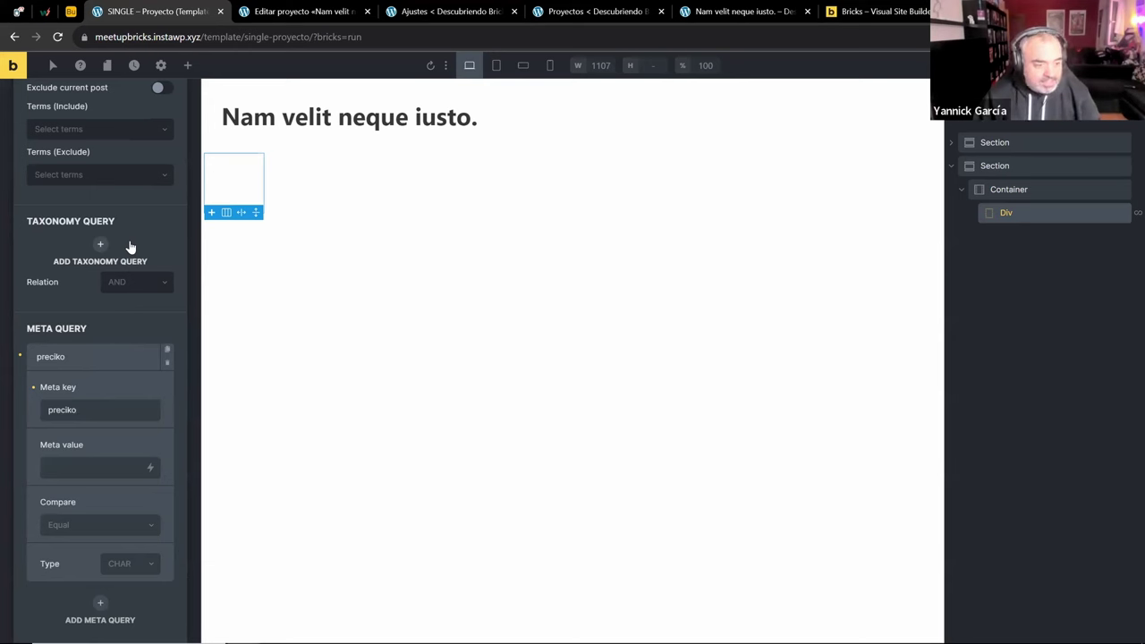
{"action": "left_click", "coordinate": [122, 523]}
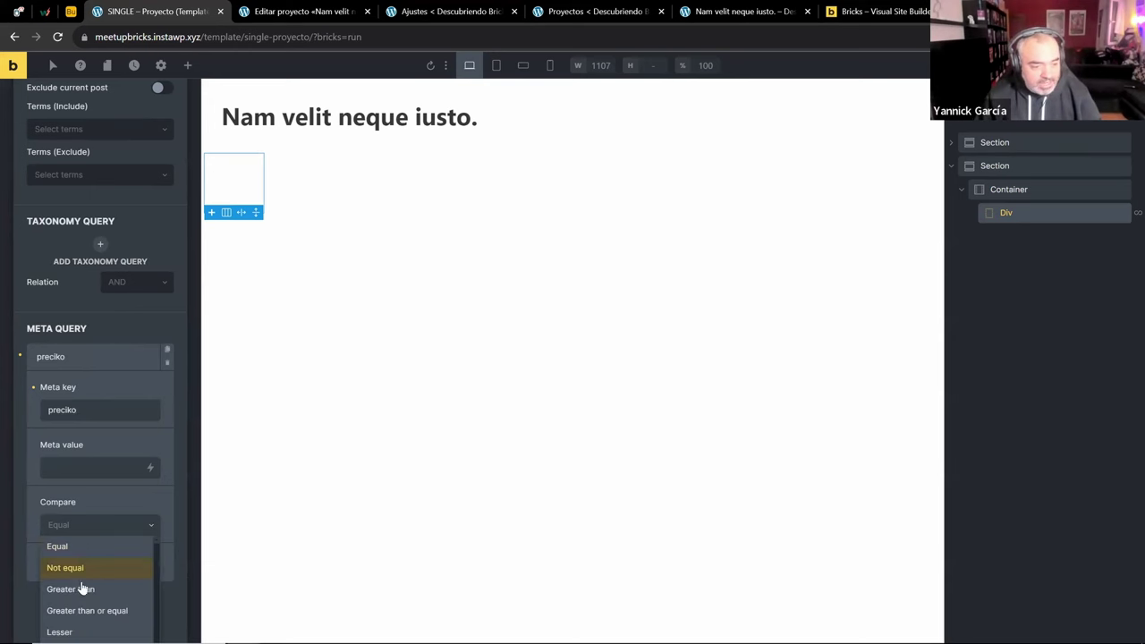
{"action": "left_click", "coordinate": [81, 588]}
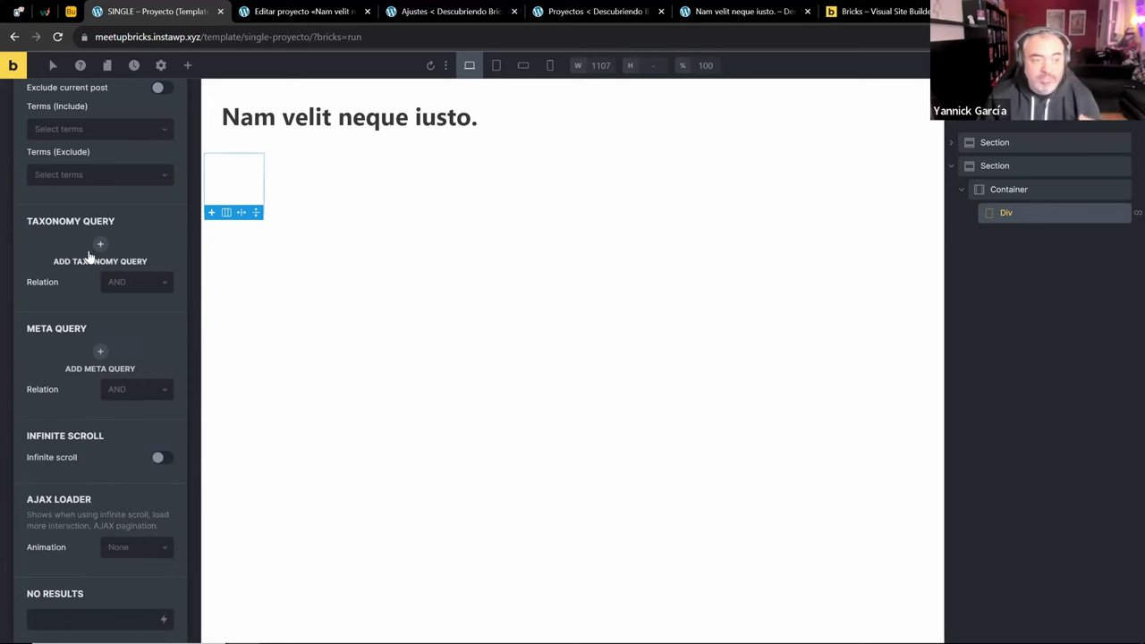
Close the Div's query settings and rename the Div to "ITEM LOOP" in the structure
{"action": "scroll", "coordinate": [98, 327], "scroll_direction": "up", "scroll_amount": 1}
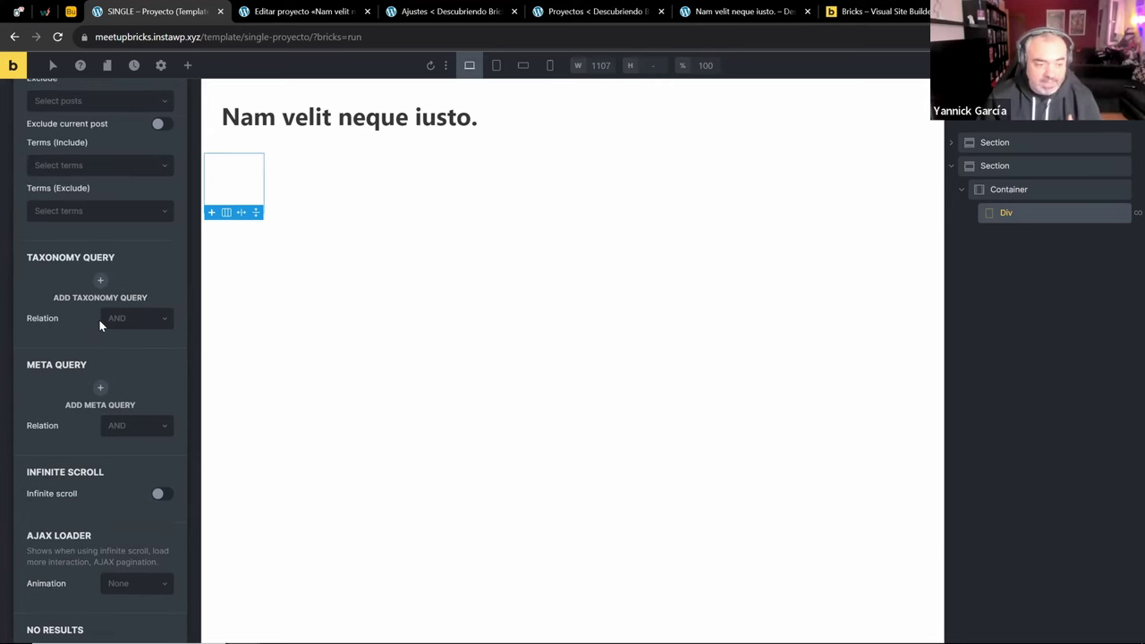
{"action": "scroll", "coordinate": [102, 407], "scroll_direction": "down", "scroll_amount": 1}
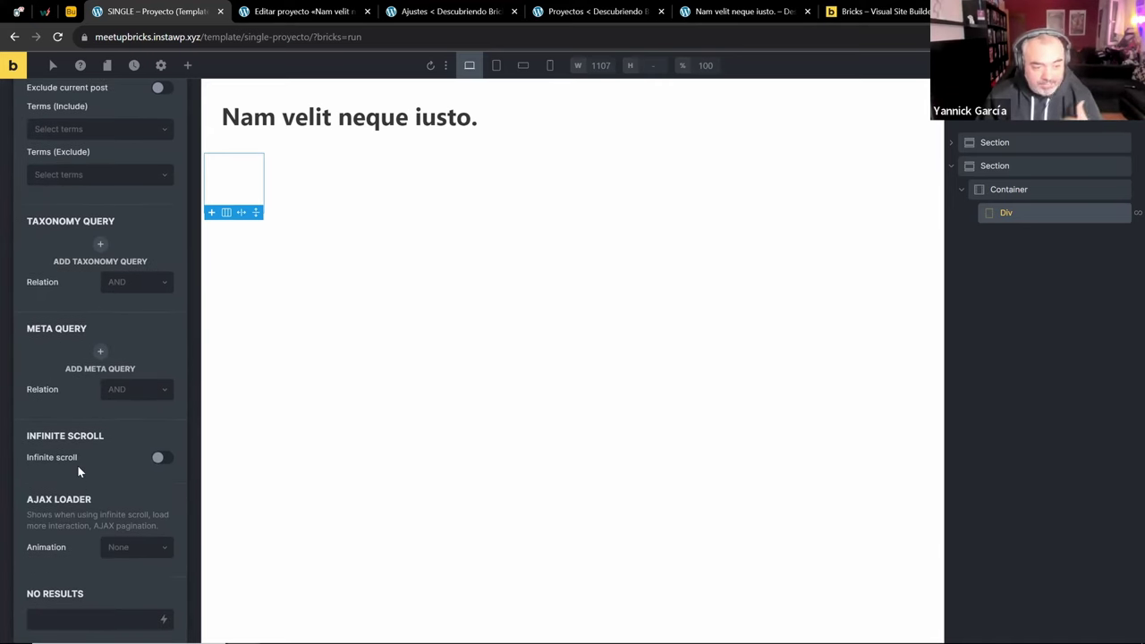
{"action": "scroll", "coordinate": [122, 492], "scroll_direction": "up", "scroll_amount": 5}
{"action": "scroll", "coordinate": [111, 442], "scroll_direction": "up", "scroll_amount": 2}
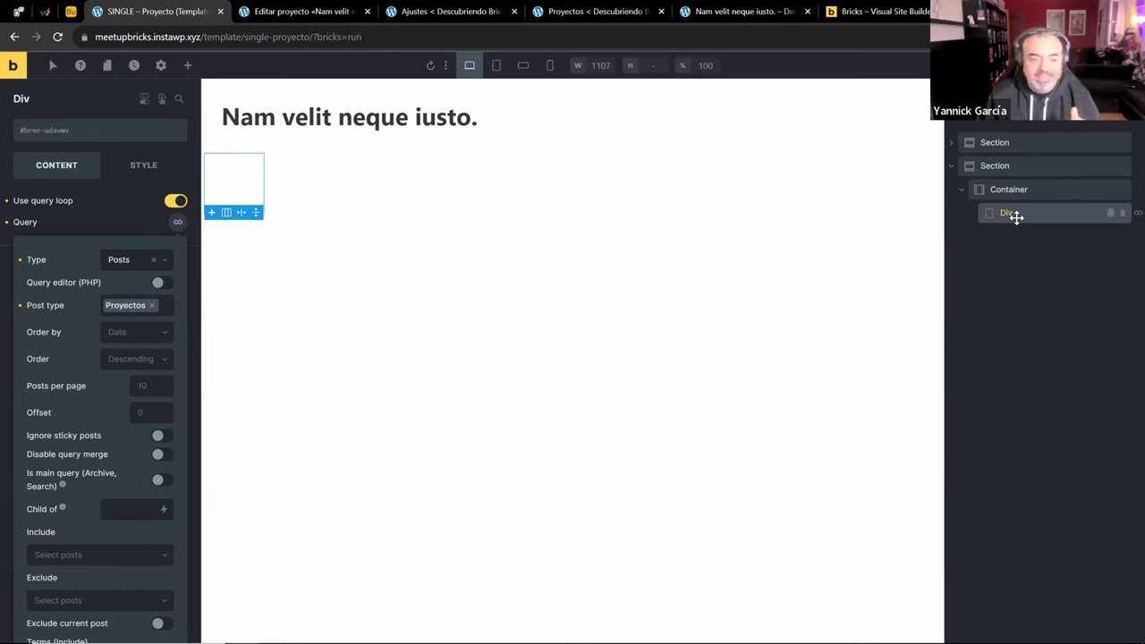
{"action": "left_click", "coordinate": [179, 222]}
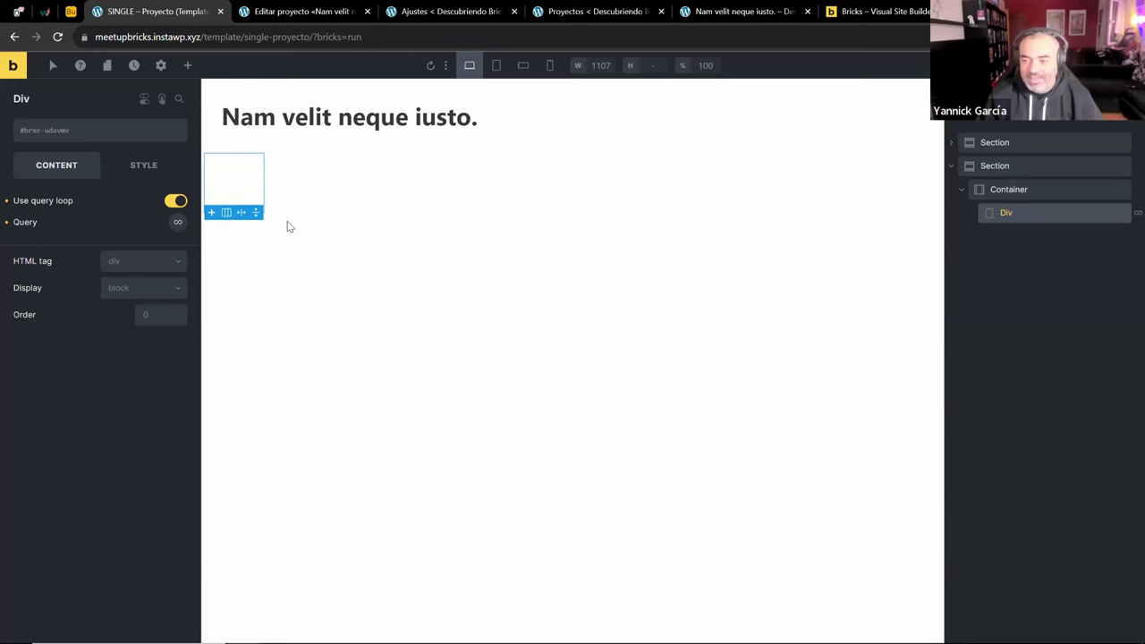
{"action": "double_click", "coordinate": [1005, 212]}
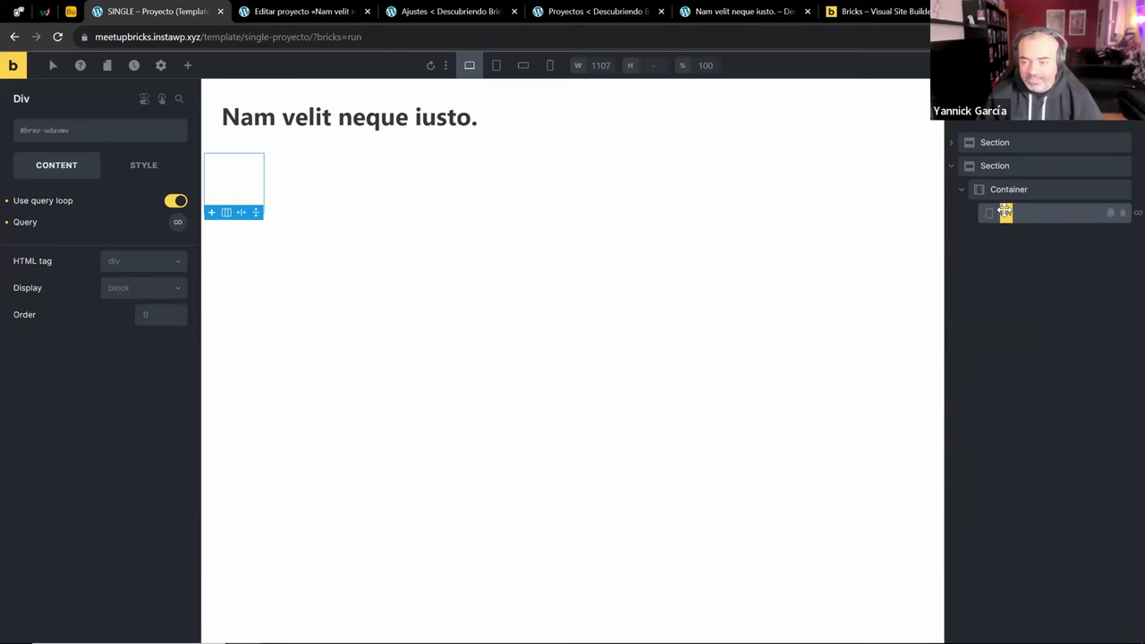
{"action": "type", "text": "ITEM LOOP"}
{"action": "key", "text": "Return"}
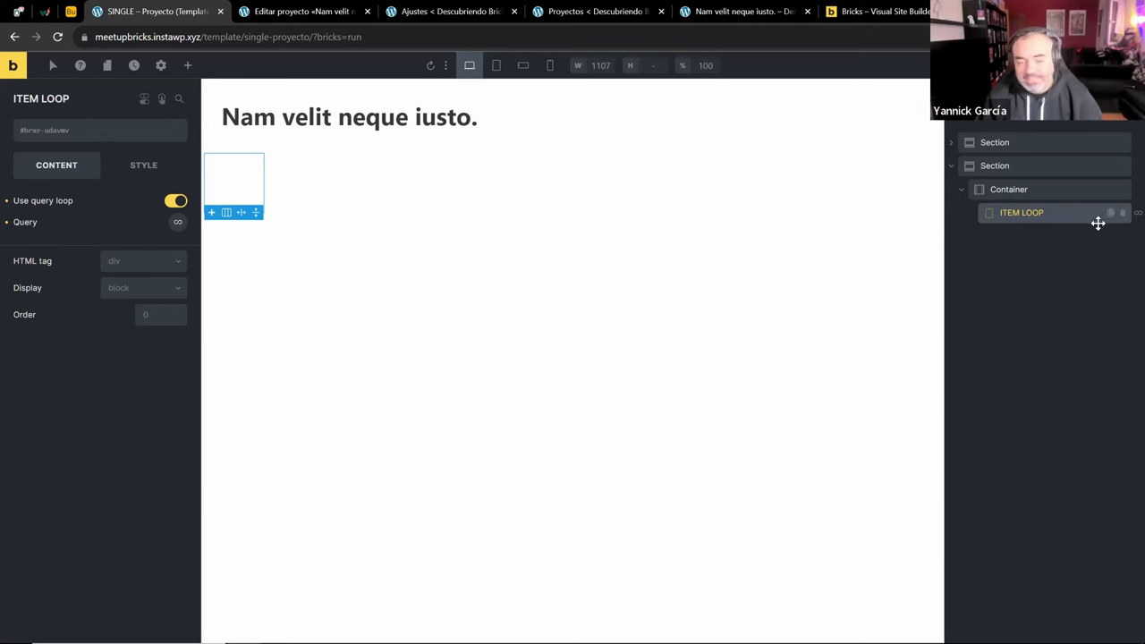
Add a Post Title element inside ITEM LOOP and set its HTML tag to h2
{"action": "left_click", "coordinate": [187, 65]}
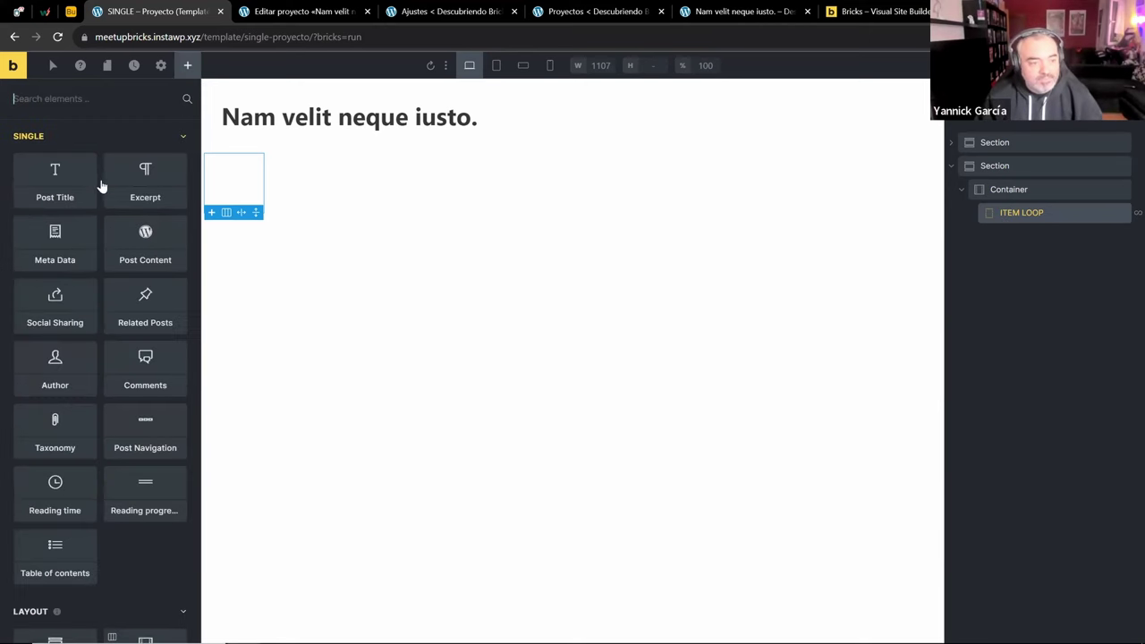
{"action": "left_click", "coordinate": [74, 204]}
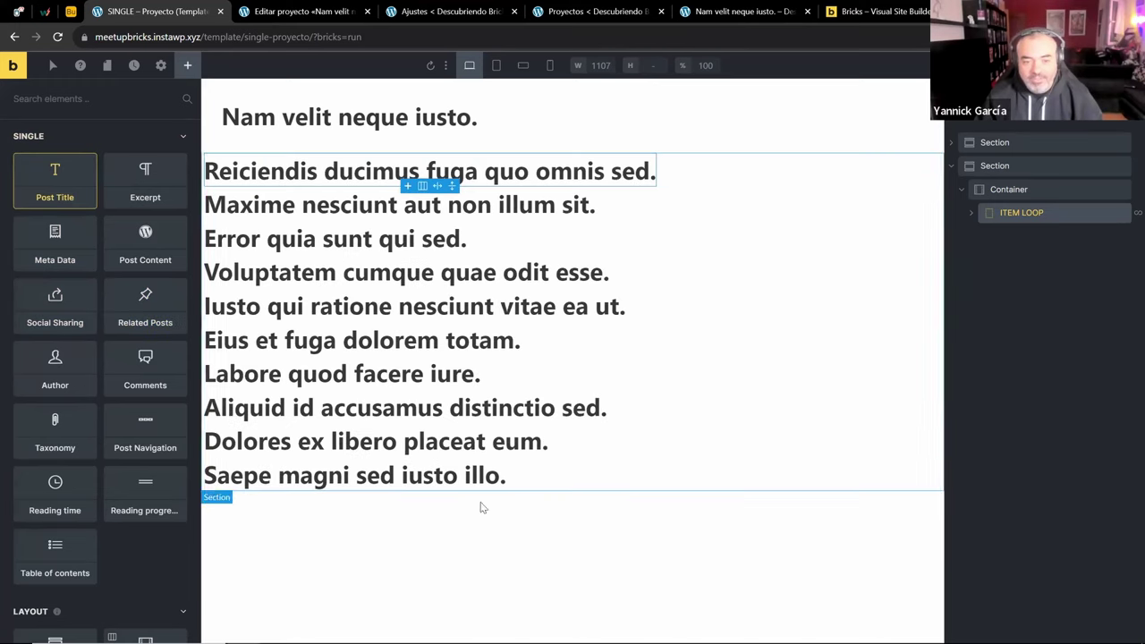
{"action": "left_click", "coordinate": [971, 214]}
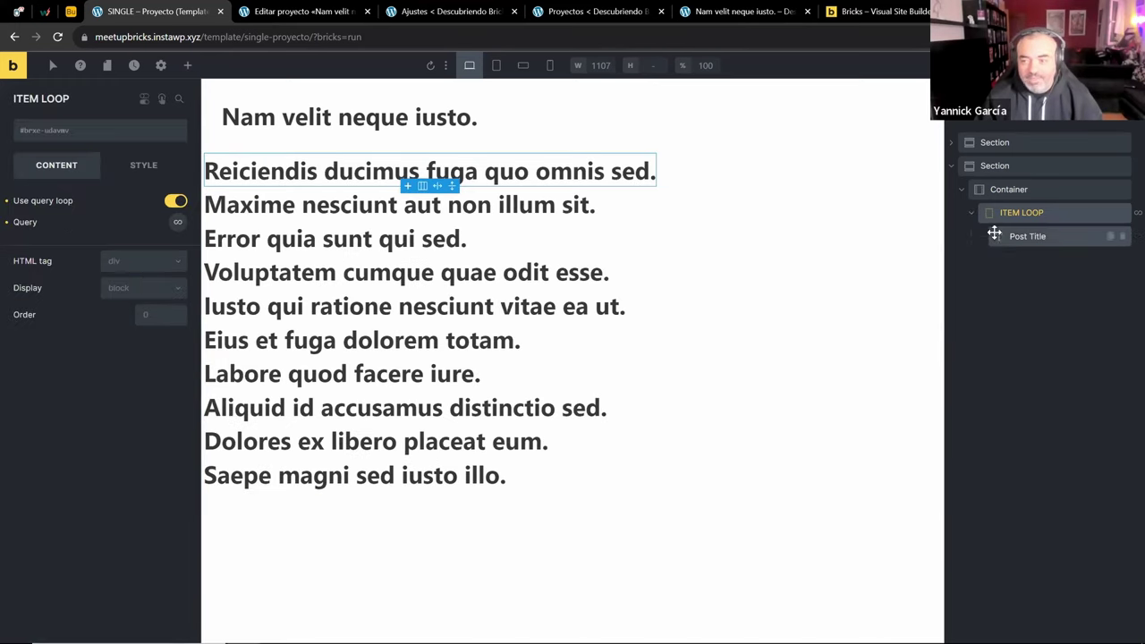
{"action": "left_click", "coordinate": [994, 234]}
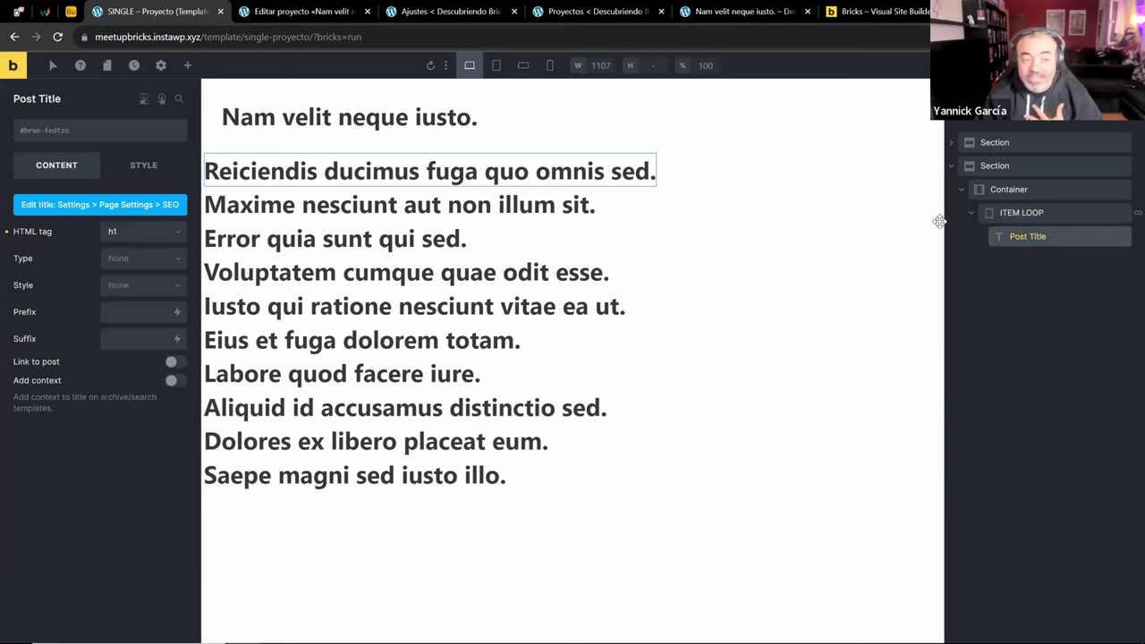
{"action": "left_click", "coordinate": [114, 234]}
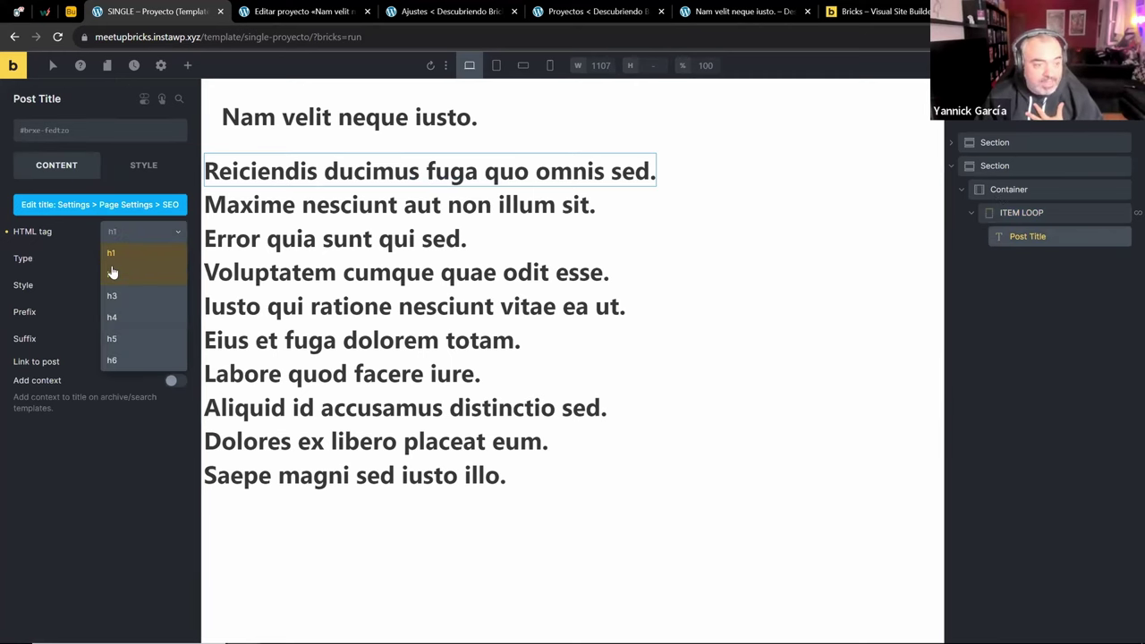
{"action": "left_click", "coordinate": [111, 274]}
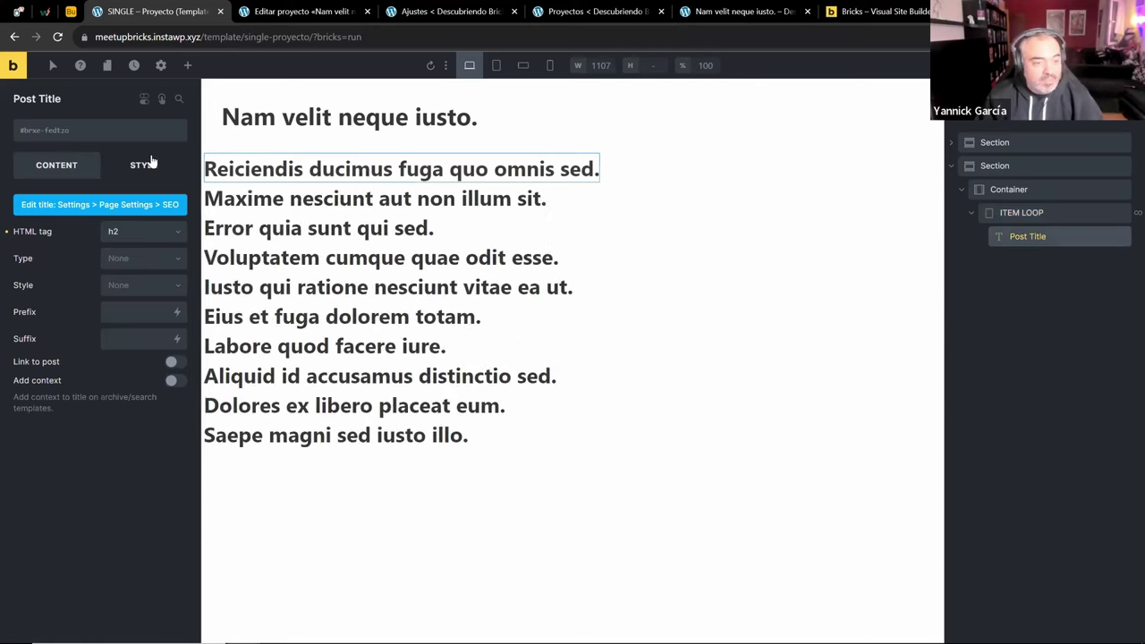
Set the Post Title's typography font size to 1em
{"action": "left_click", "coordinate": [145, 165]}
{"action": "left_click", "coordinate": [101, 207]}
{"action": "left_click", "coordinate": [87, 240]}
{"action": "left_click", "coordinate": [146, 300]}
{"action": "type", "text": "1em"}
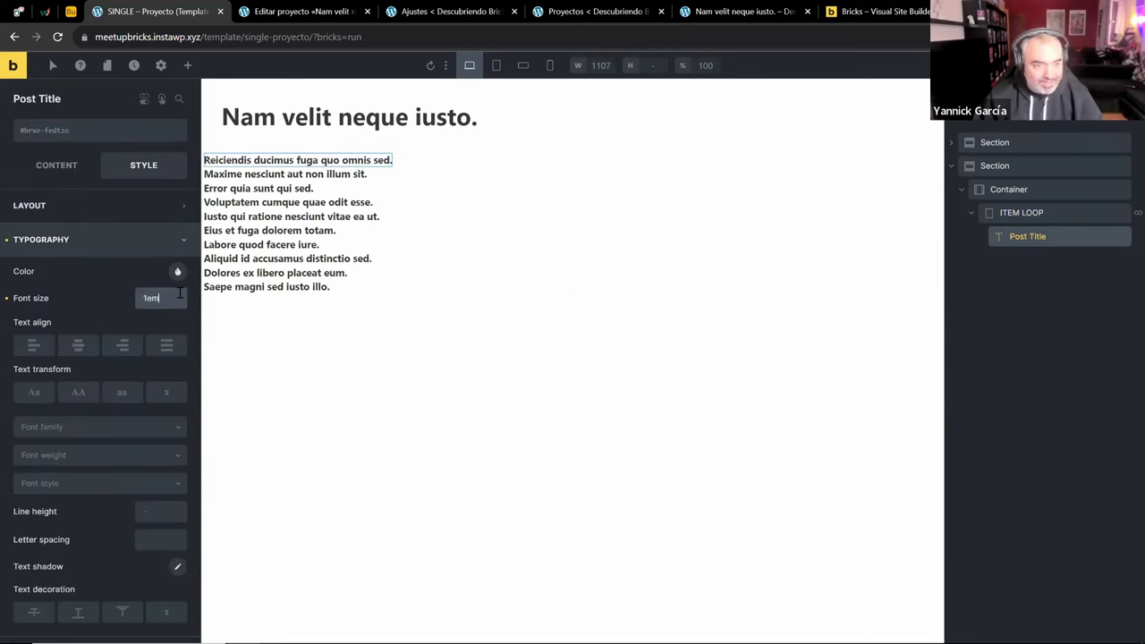
Set the display of the container around ITEM LOOP to grid with template columns "1fr 1fr 1fr"
{"action": "left_click", "coordinate": [1031, 211]}
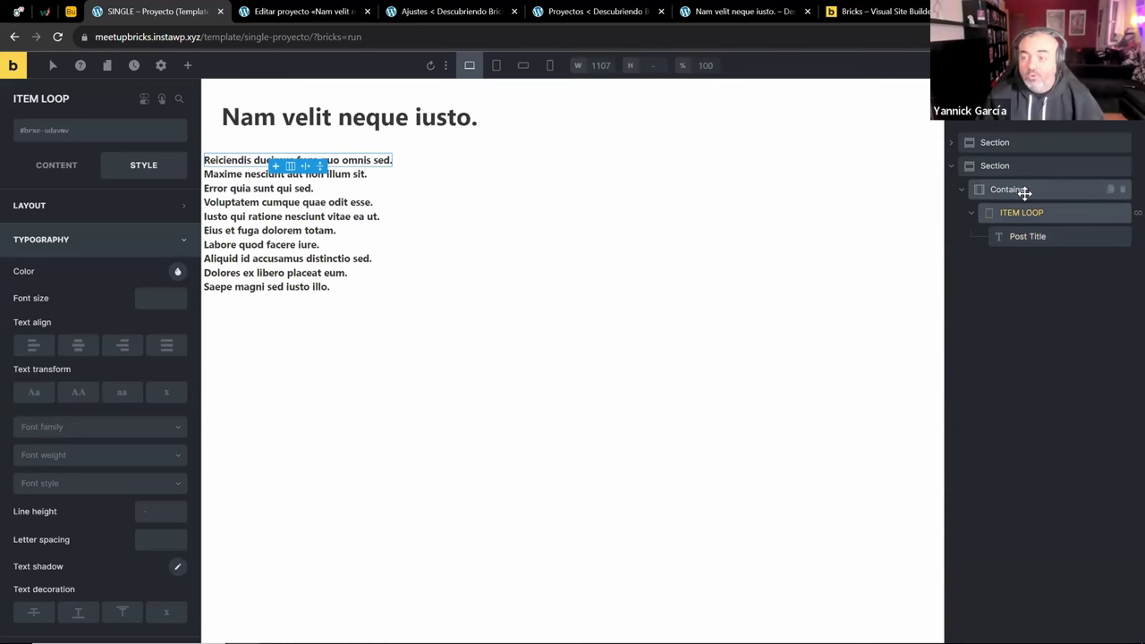
{"action": "left_click", "coordinate": [1020, 188]}
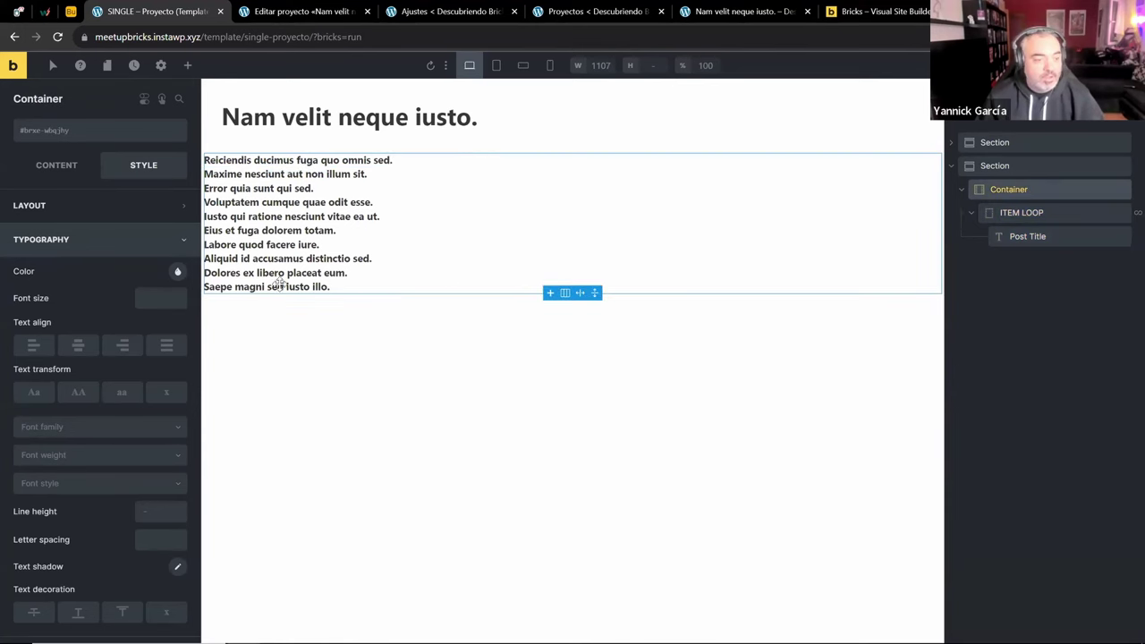
{"action": "left_click", "coordinate": [59, 167]}
{"action": "left_click", "coordinate": [115, 267]}
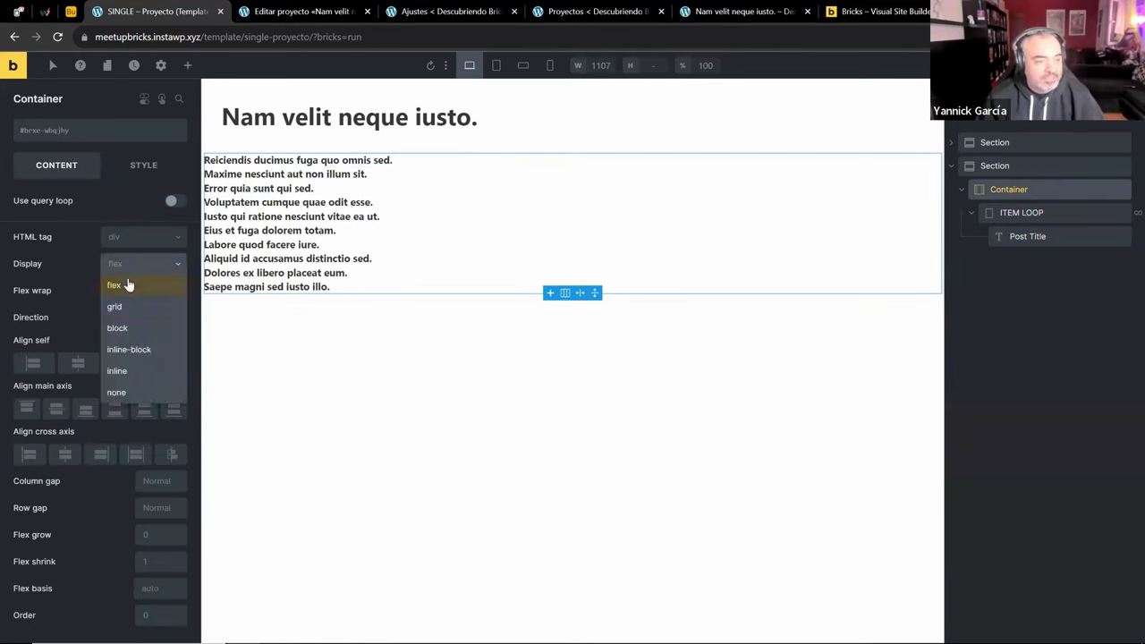
{"action": "left_click", "coordinate": [114, 305]}
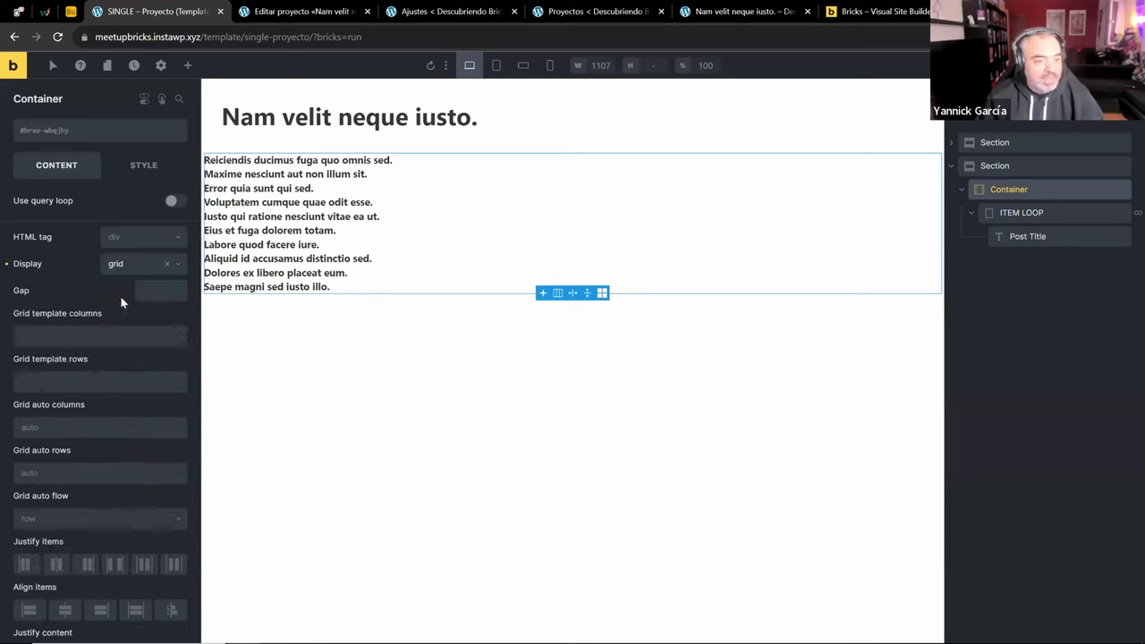
{"action": "left_click", "coordinate": [73, 340]}
{"action": "type", "text": "1fr 1fr 1"}
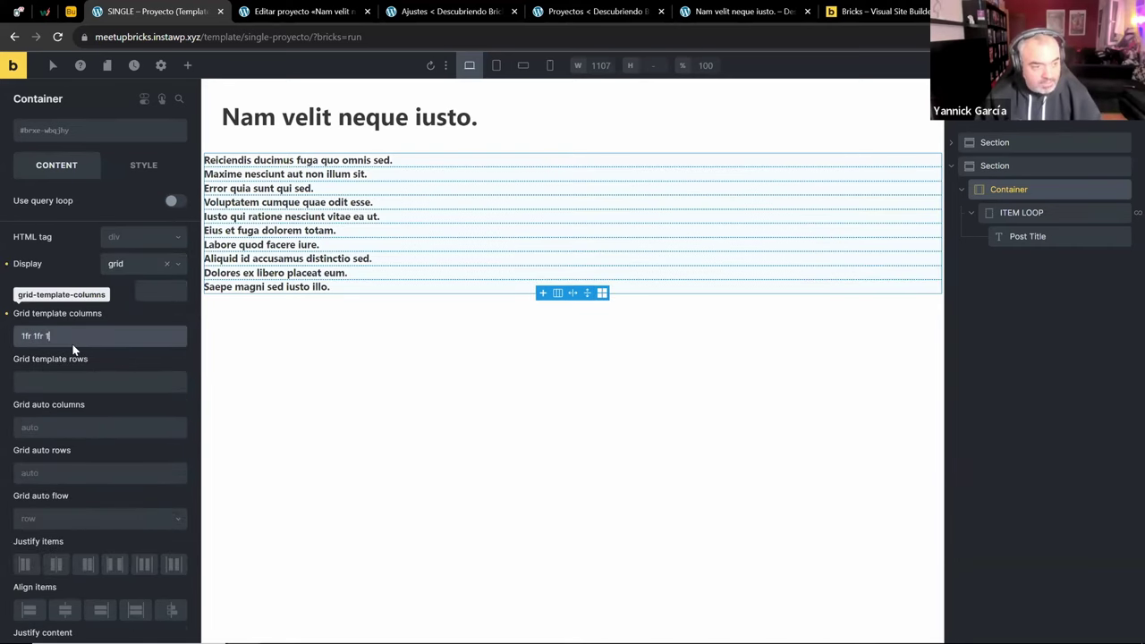
{"action": "type", "text": "fr"}
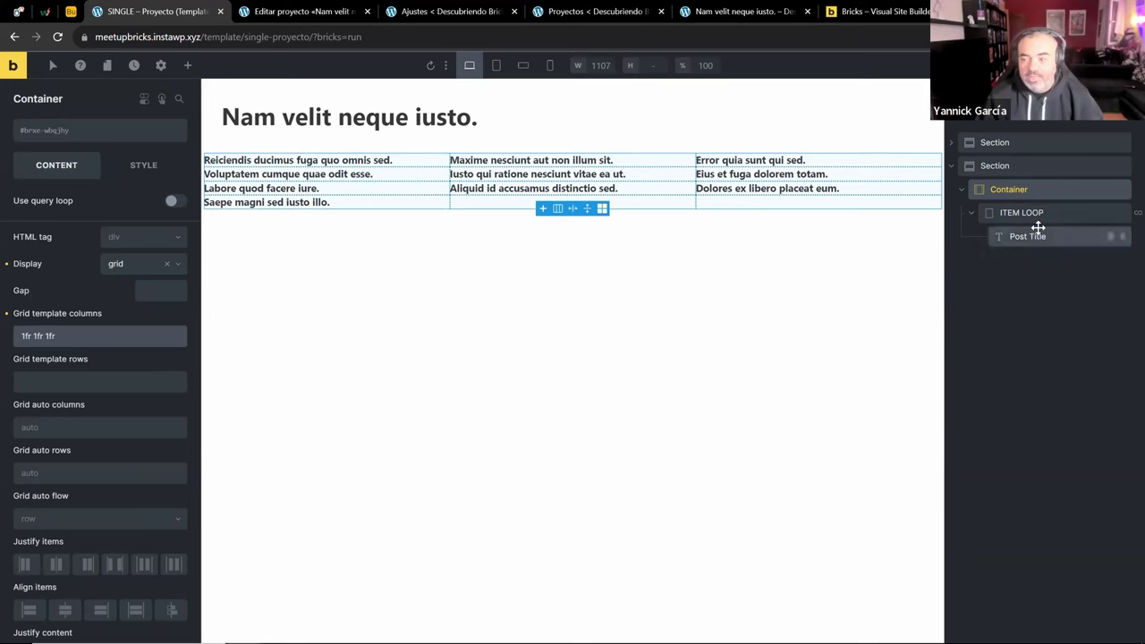
Give ITEM LOOP a minimum height of 300px in its layout styling
{"action": "left_click", "coordinate": [1093, 213]}
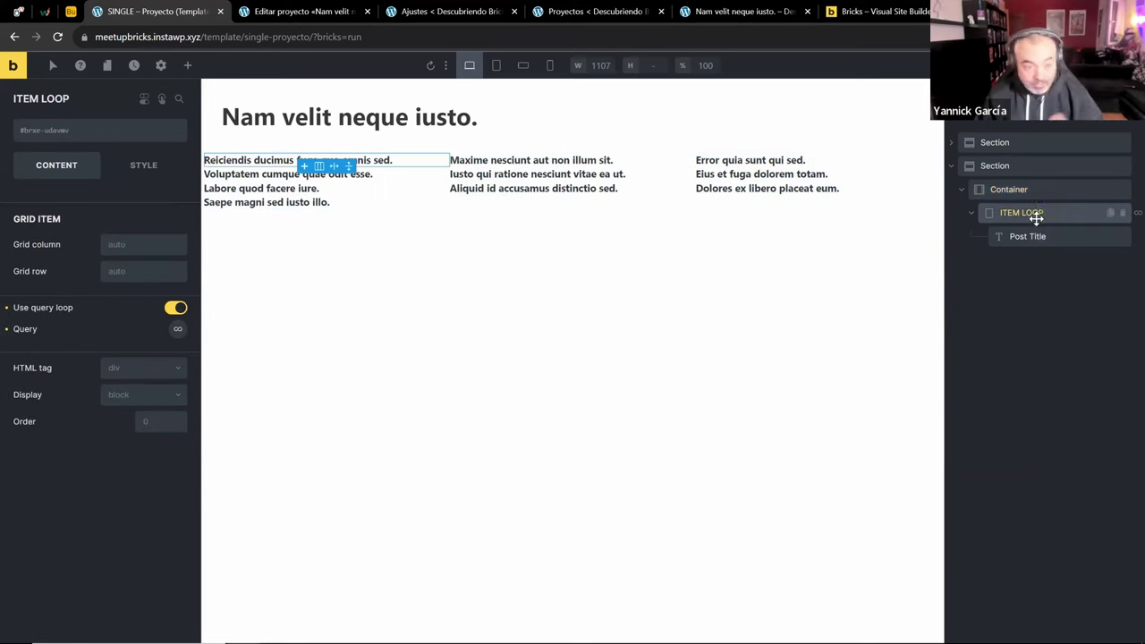
{"action": "left_click", "coordinate": [141, 178]}
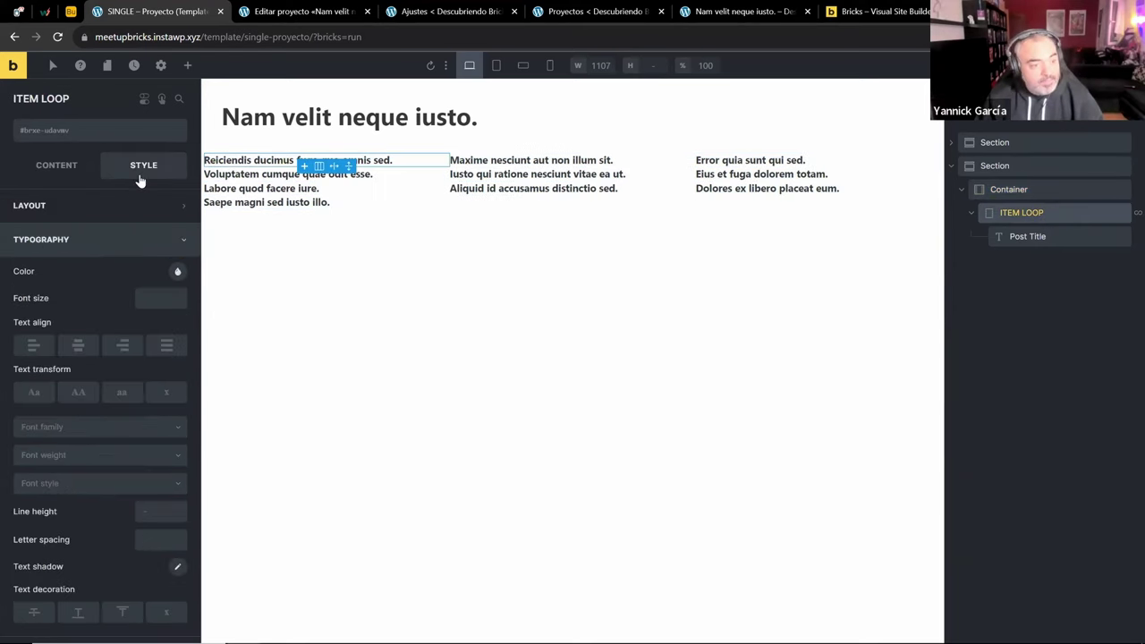
{"action": "left_click", "coordinate": [93, 213]}
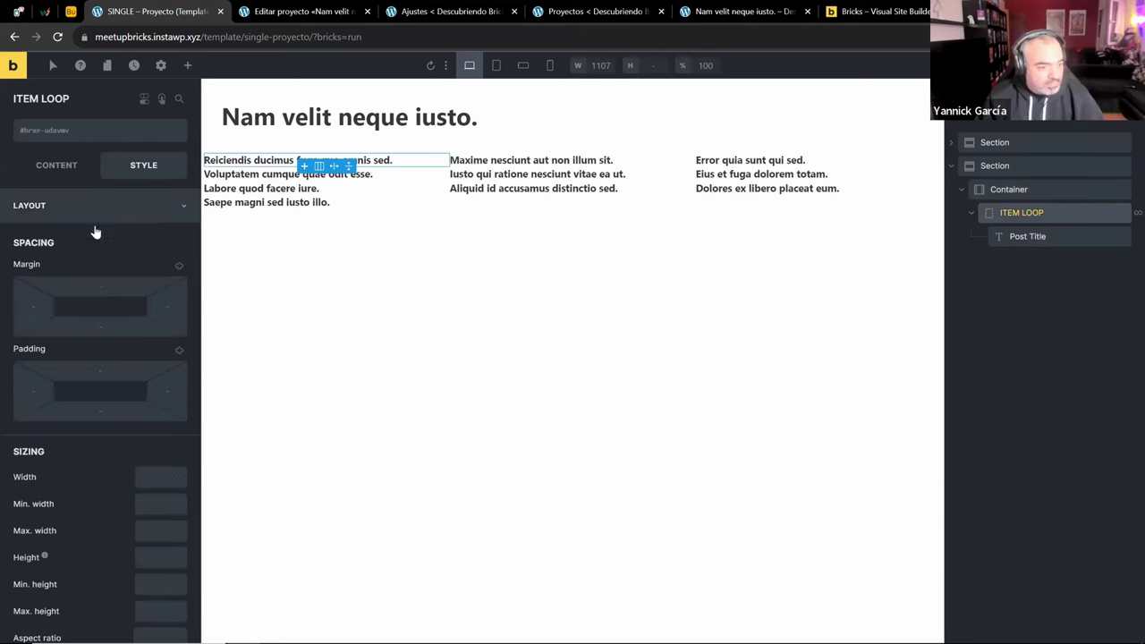
{"action": "scroll", "coordinate": [89, 286], "scroll_direction": "down", "scroll_amount": 3}
{"action": "left_click", "coordinate": [136, 315]}
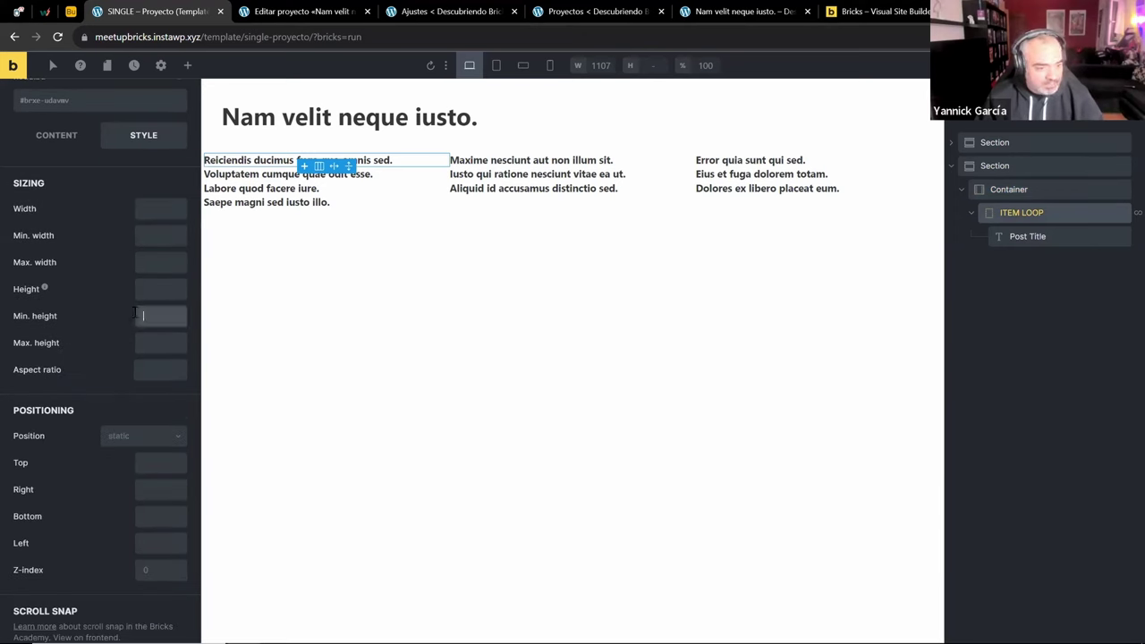
{"action": "type", "text": "300px"}
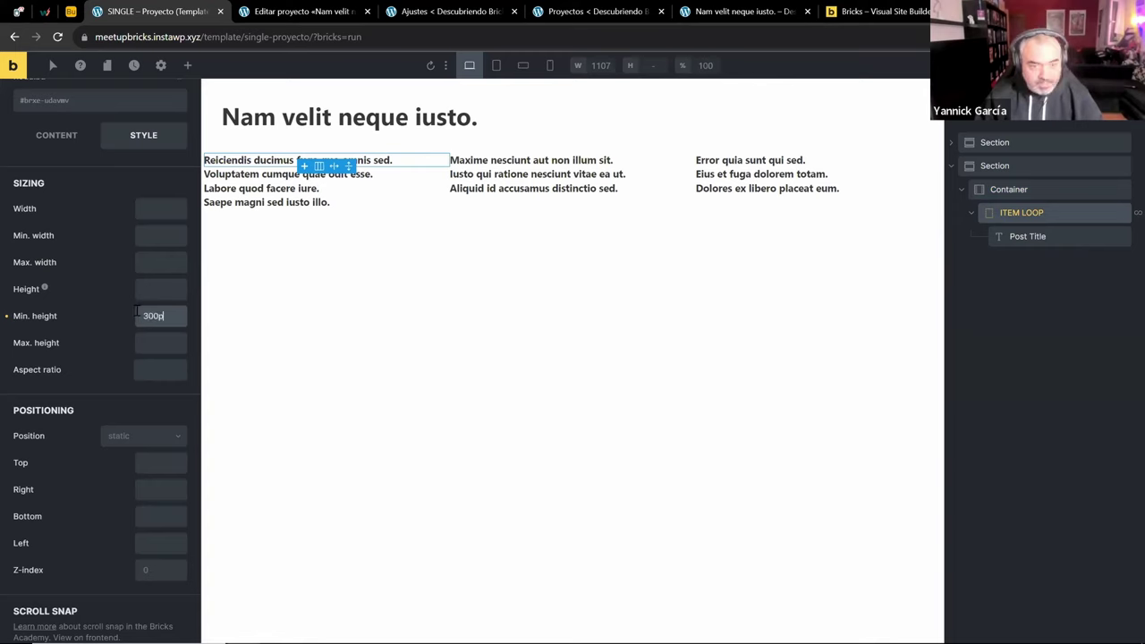
Use the dynamic tag {featured_image} as ITEM LOOP's background image and check the whole grid
{"action": "left_click", "coordinate": [79, 139]}
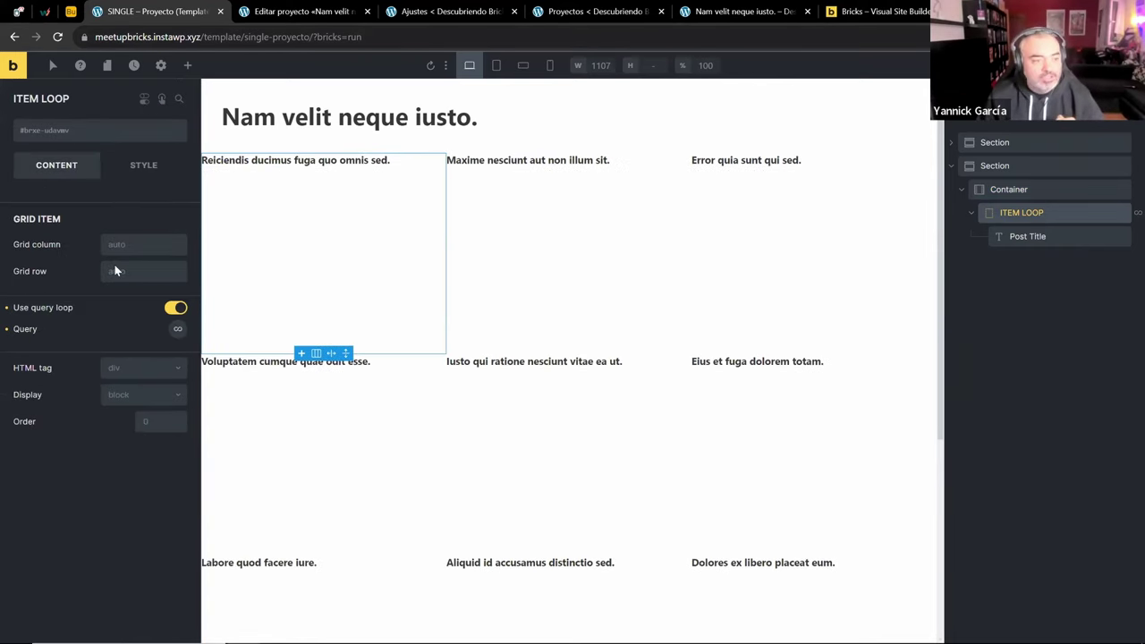
{"action": "left_click", "coordinate": [145, 166]}
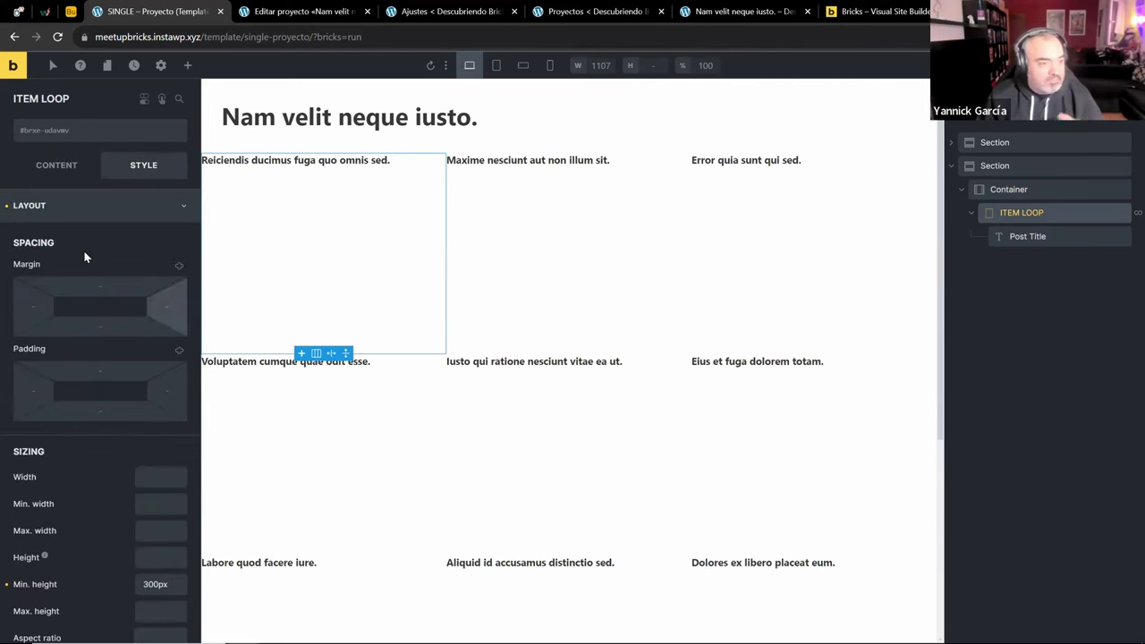
{"action": "left_click", "coordinate": [77, 207]}
{"action": "left_click", "coordinate": [112, 280]}
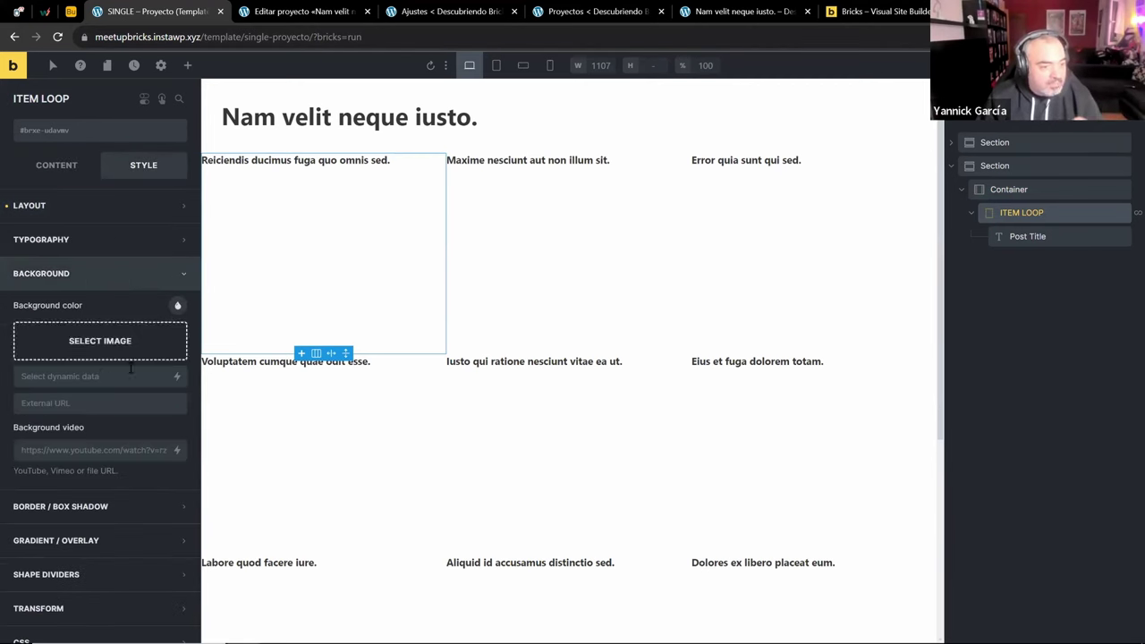
{"action": "left_click", "coordinate": [177, 376]}
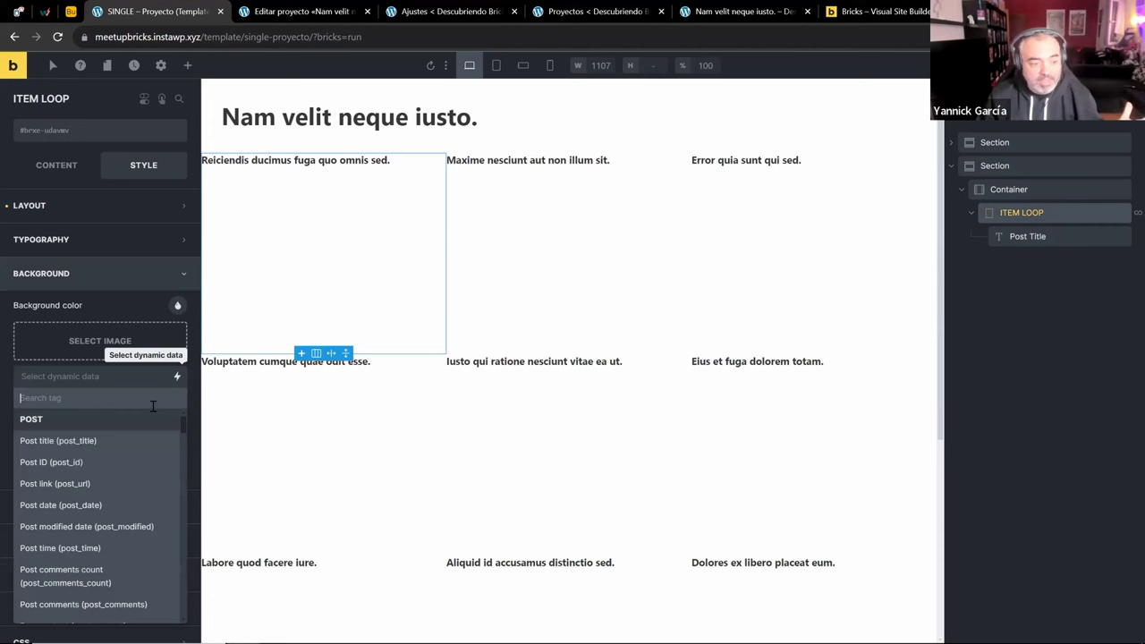
{"action": "type", "text": "feat"}
{"action": "left_click", "coordinate": [108, 440]}
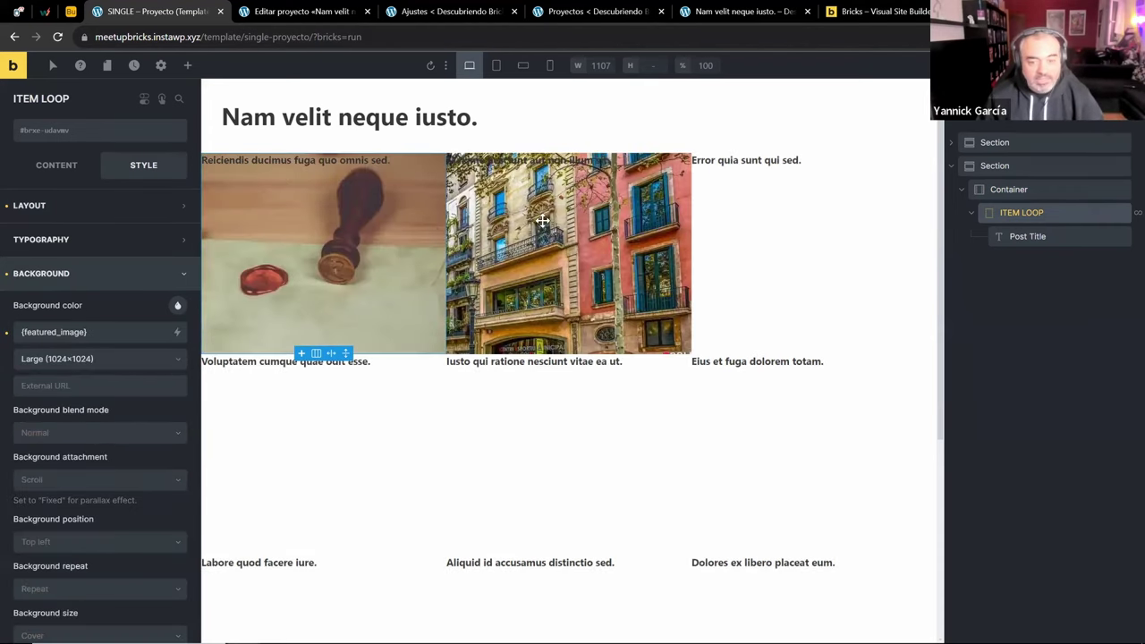
{"action": "scroll", "coordinate": [605, 307], "scroll_direction": "down", "scroll_amount": 3}
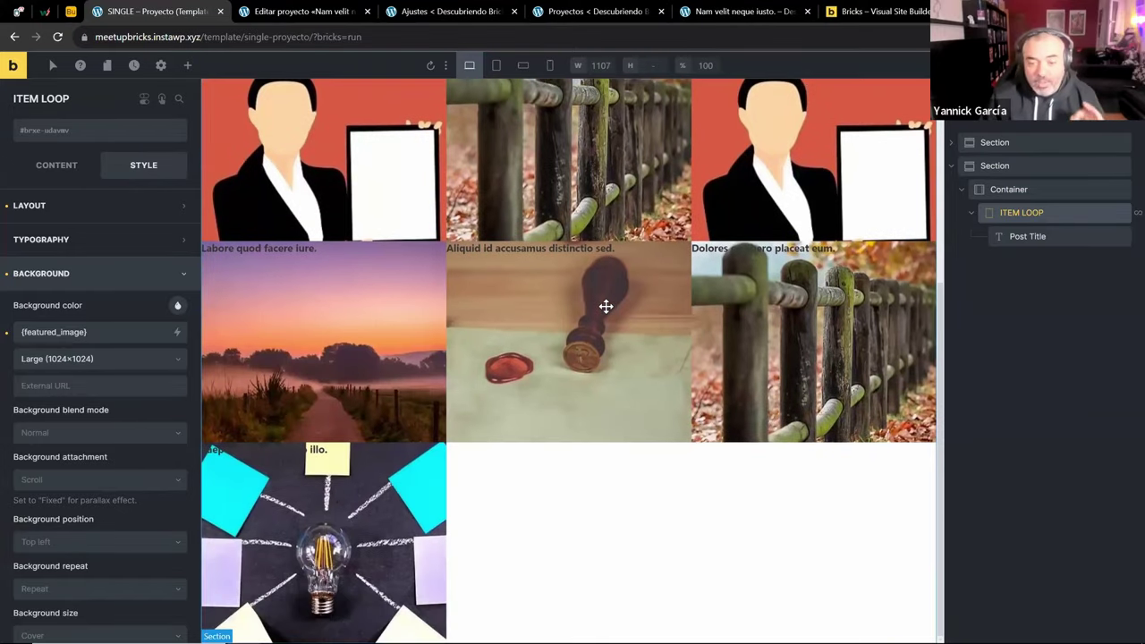
{"action": "scroll", "coordinate": [605, 306], "scroll_direction": "up", "scroll_amount": 3}
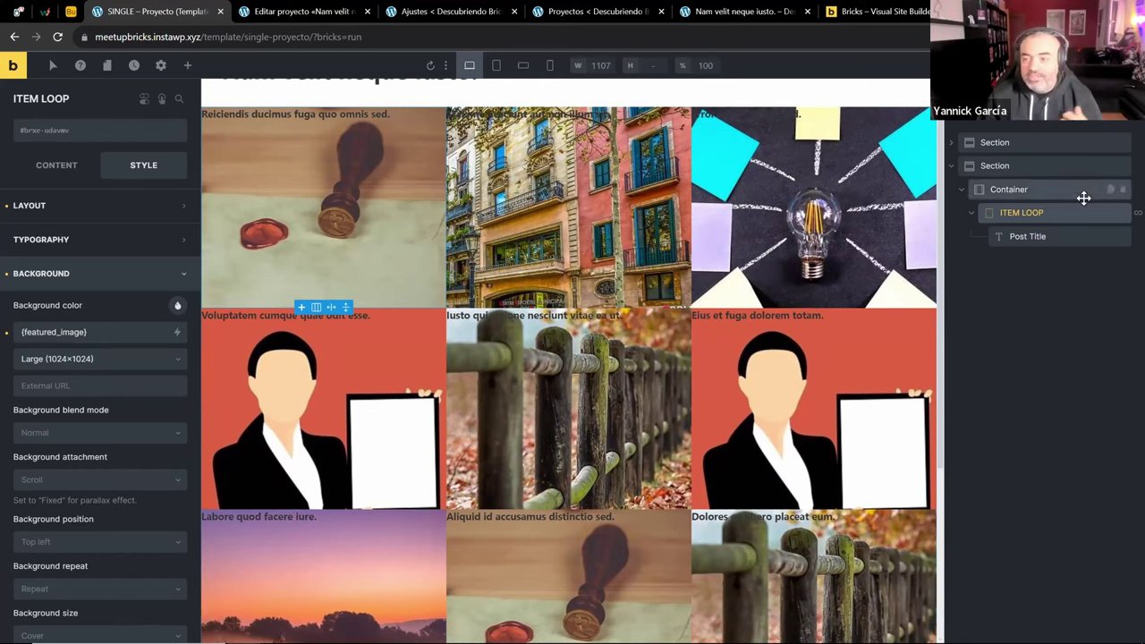
Set ITEM LOOP's display to flex and center its align self, main axis and cross axis
{"action": "left_click", "coordinate": [1044, 234]}
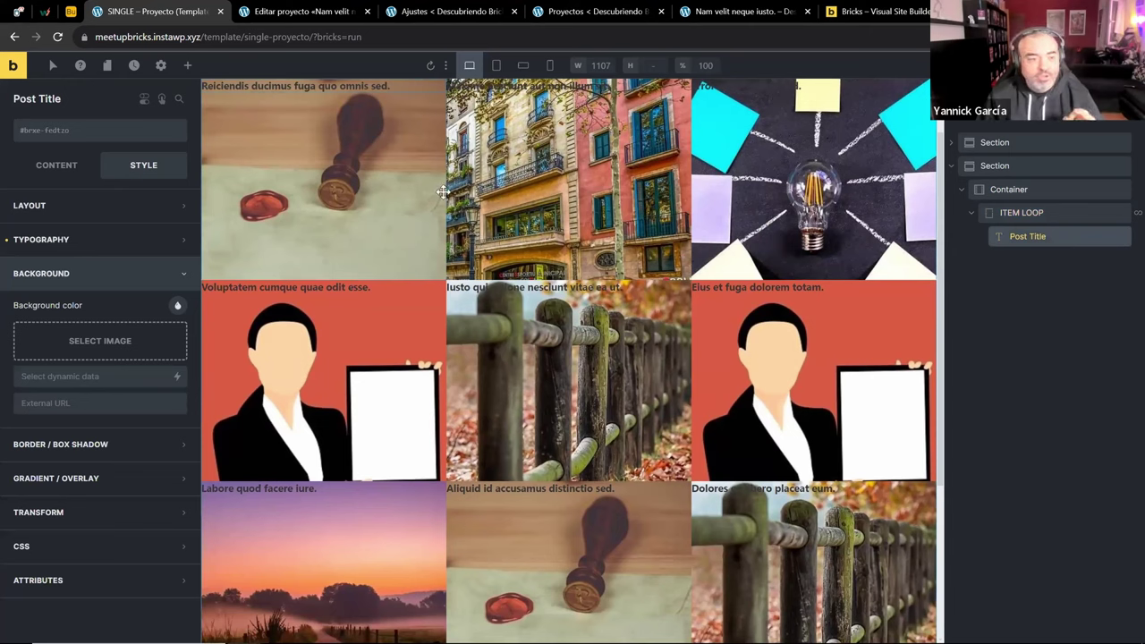
{"action": "left_click", "coordinate": [1070, 218]}
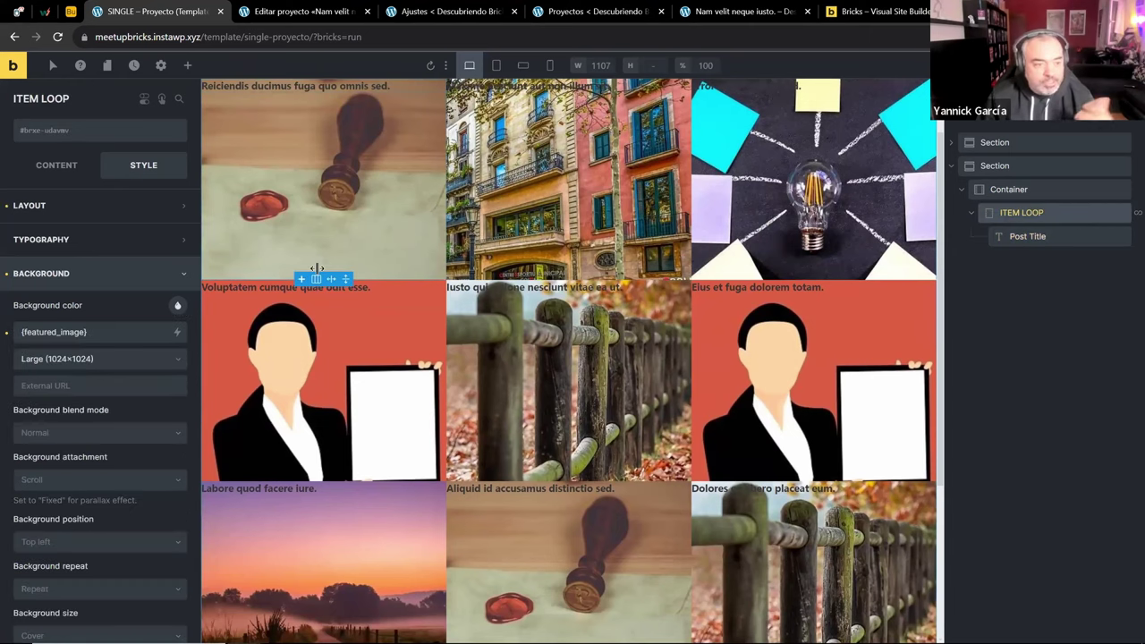
{"action": "left_click", "coordinate": [59, 167]}
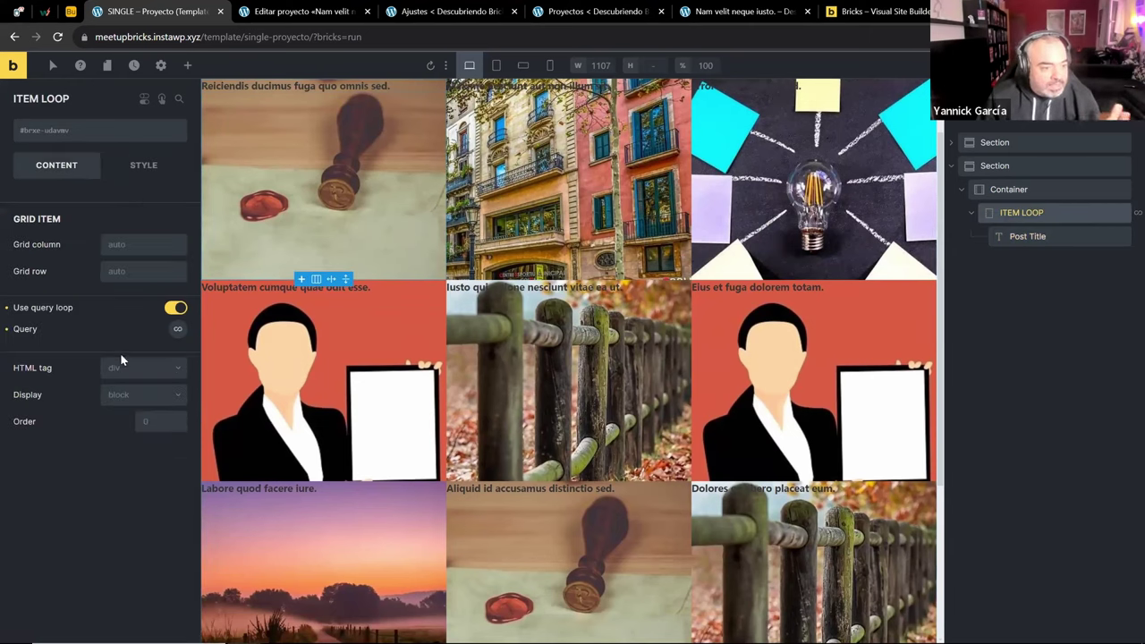
{"action": "left_click", "coordinate": [120, 396]}
{"action": "left_click", "coordinate": [121, 415]}
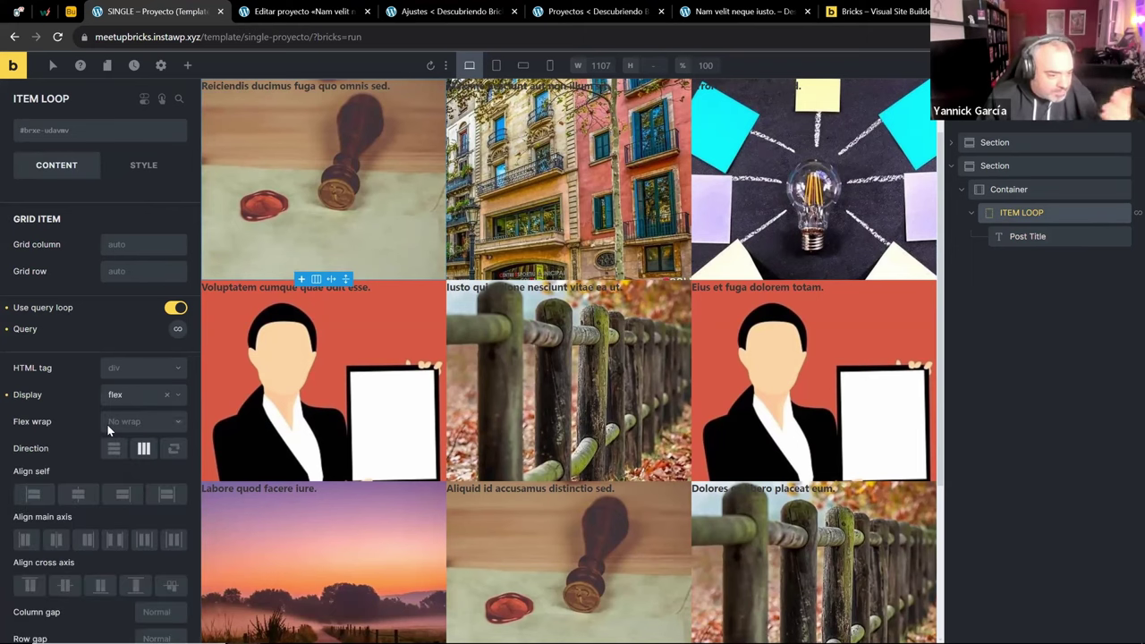
{"action": "left_click", "coordinate": [77, 494]}
{"action": "left_click", "coordinate": [63, 544]}
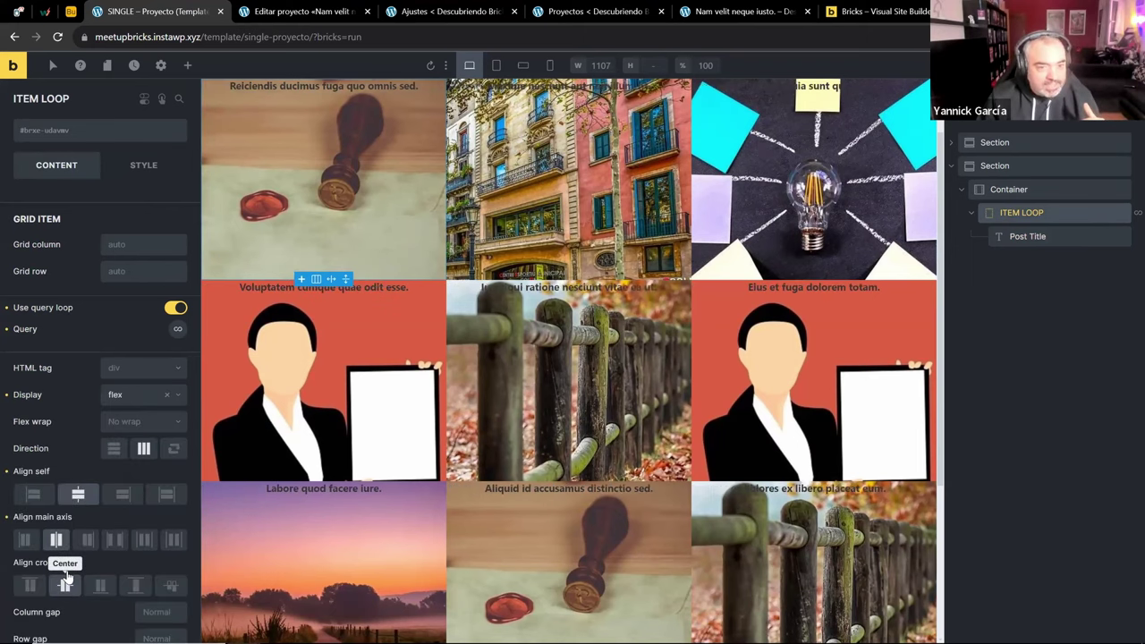
{"action": "left_click", "coordinate": [64, 585]}
Set the Post Title's typography color to #f5f9fa from the Reality - Rent palette
{"action": "left_click", "coordinate": [1024, 236]}
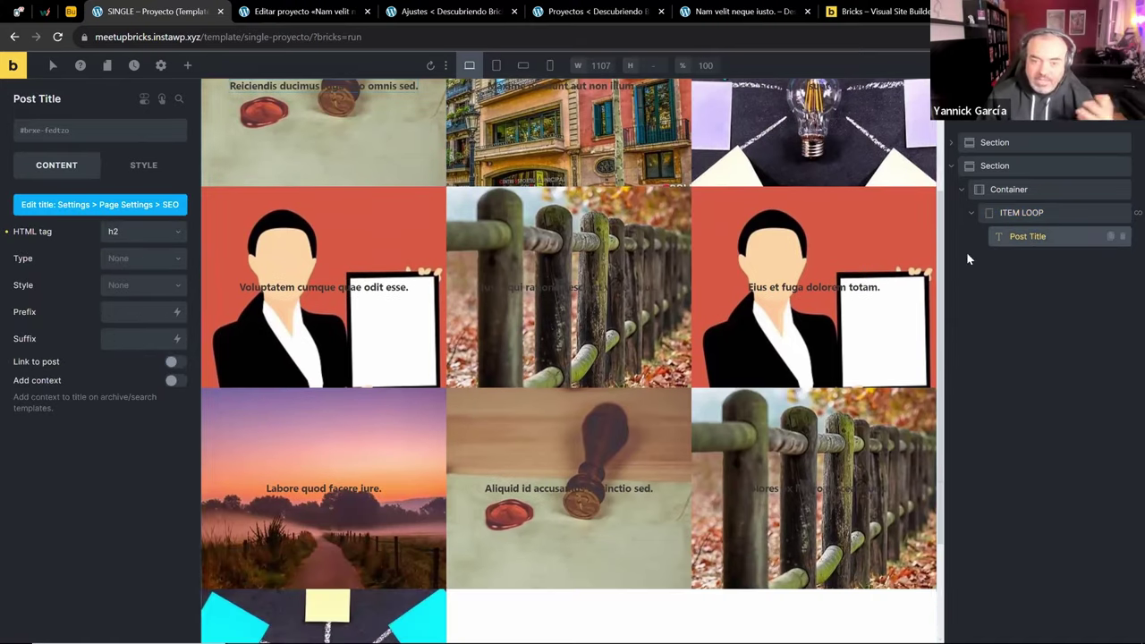
{"action": "left_click", "coordinate": [143, 169]}
{"action": "left_click", "coordinate": [89, 239]}
{"action": "left_click", "coordinate": [177, 271]}
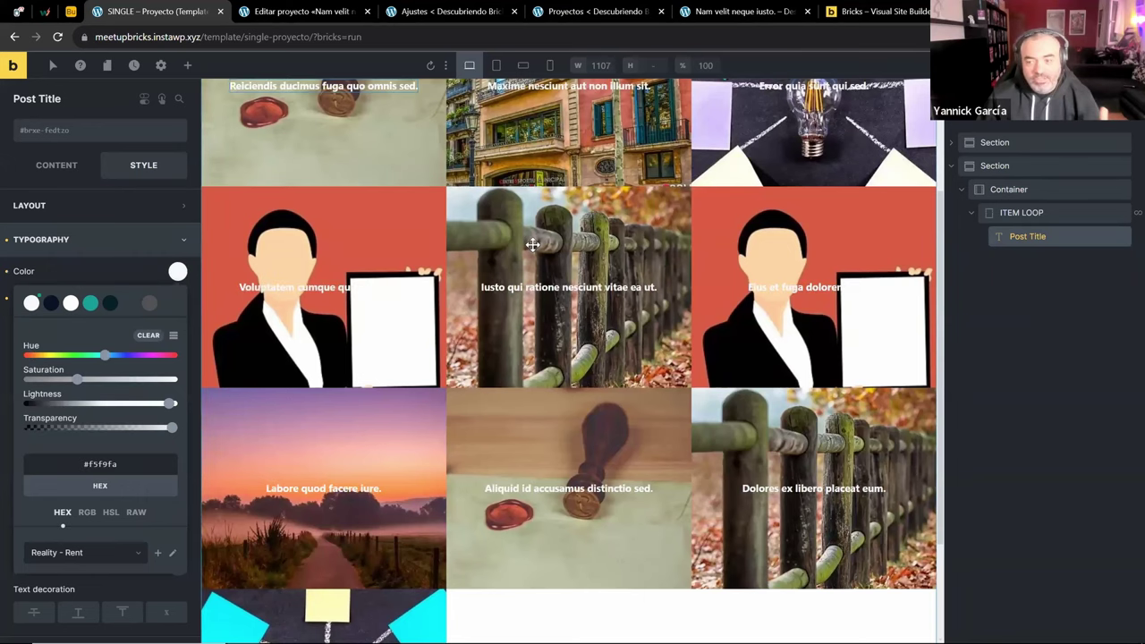
{"action": "left_click", "coordinate": [1017, 213]}
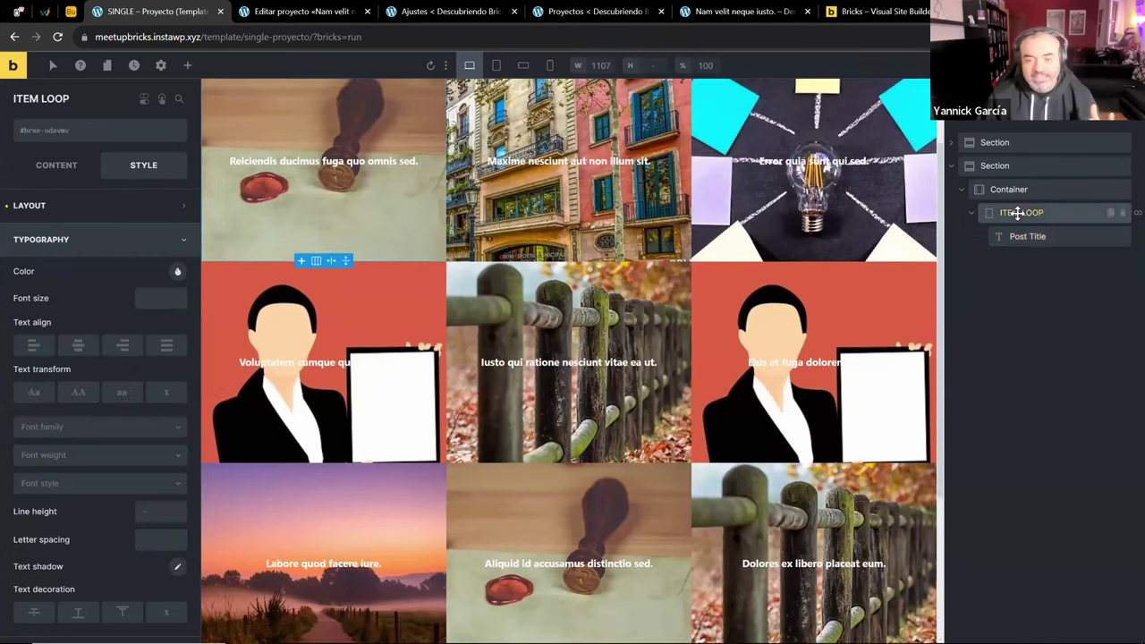
{"action": "left_click", "coordinate": [1026, 238]}
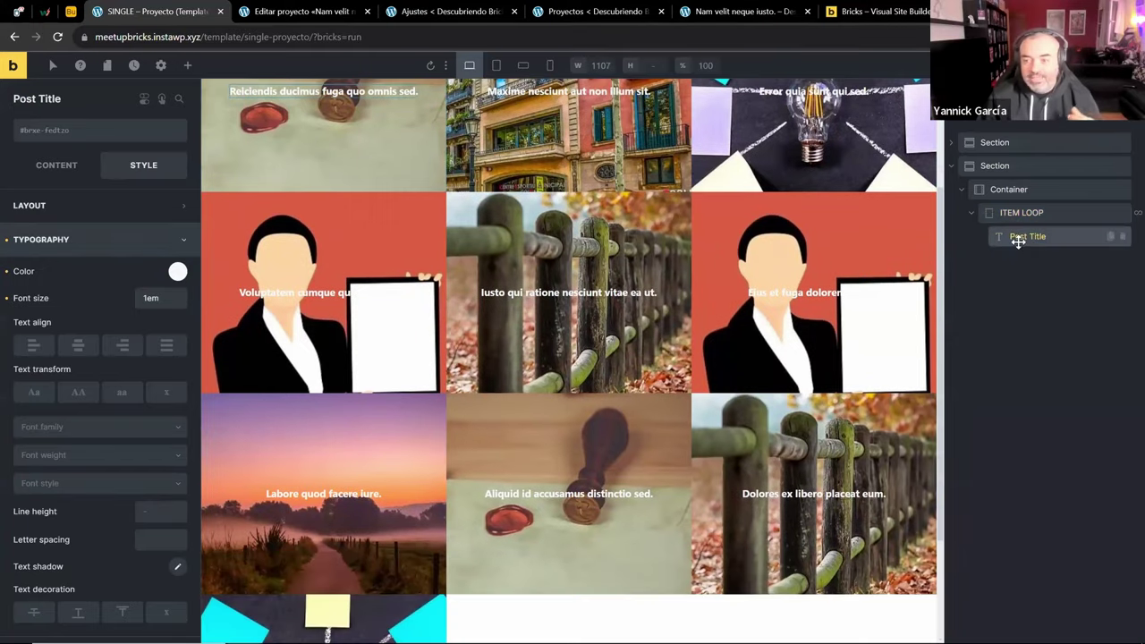
Set the Post Title's padding to 1em on all four linked sides
{"action": "left_click", "coordinate": [75, 241]}
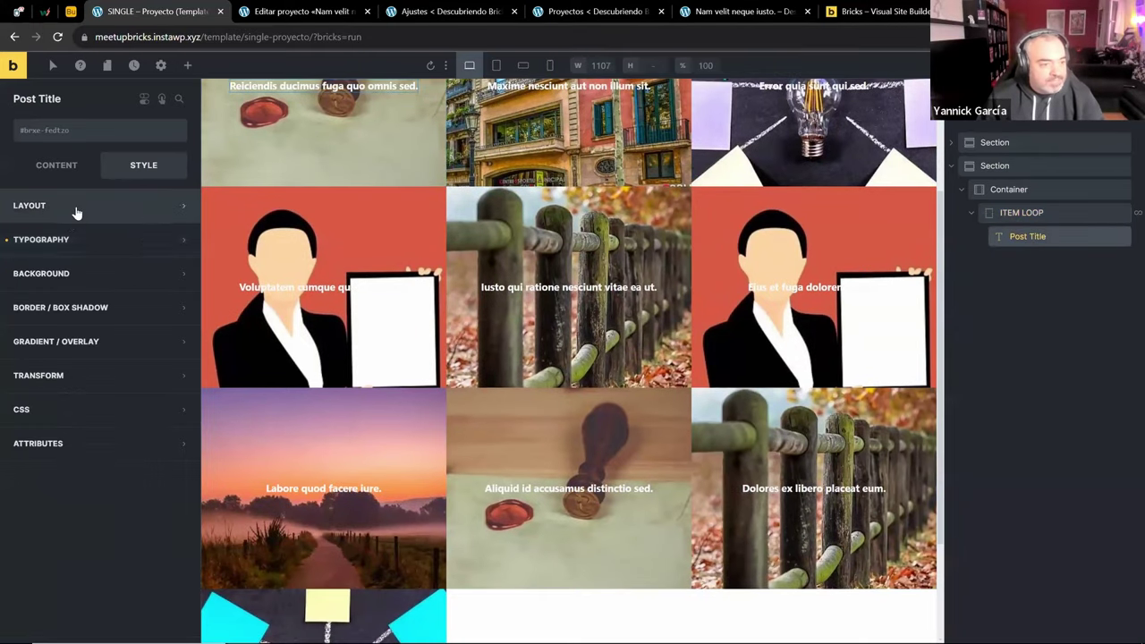
{"action": "left_click", "coordinate": [74, 209]}
{"action": "left_click", "coordinate": [99, 367]}
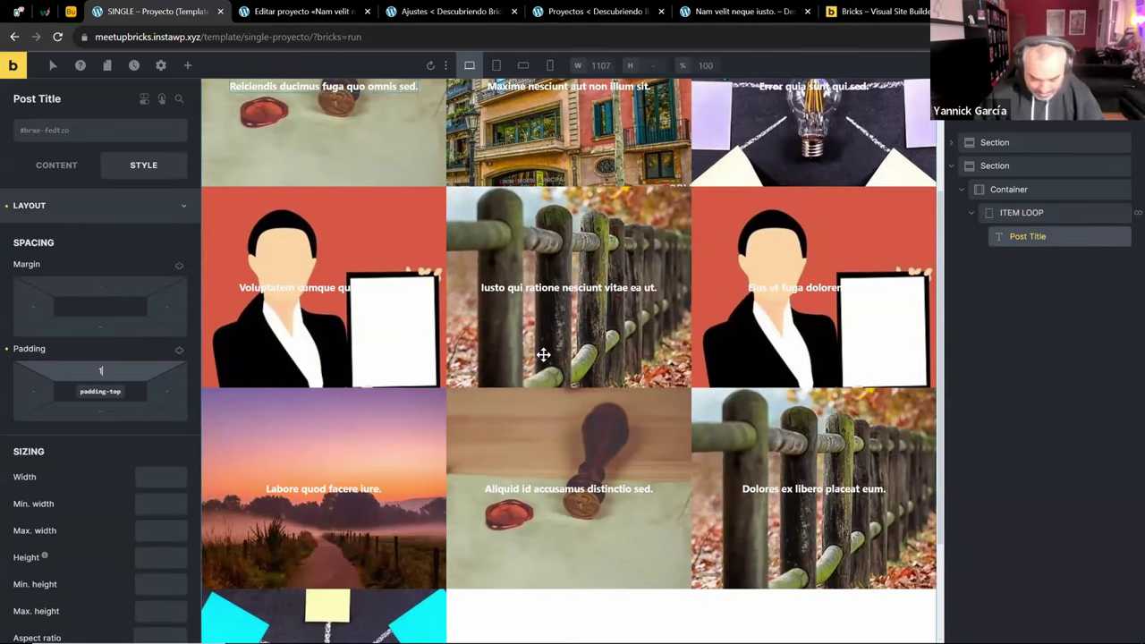
{"action": "type", "text": "1em"}
{"action": "left_click", "coordinate": [180, 350]}
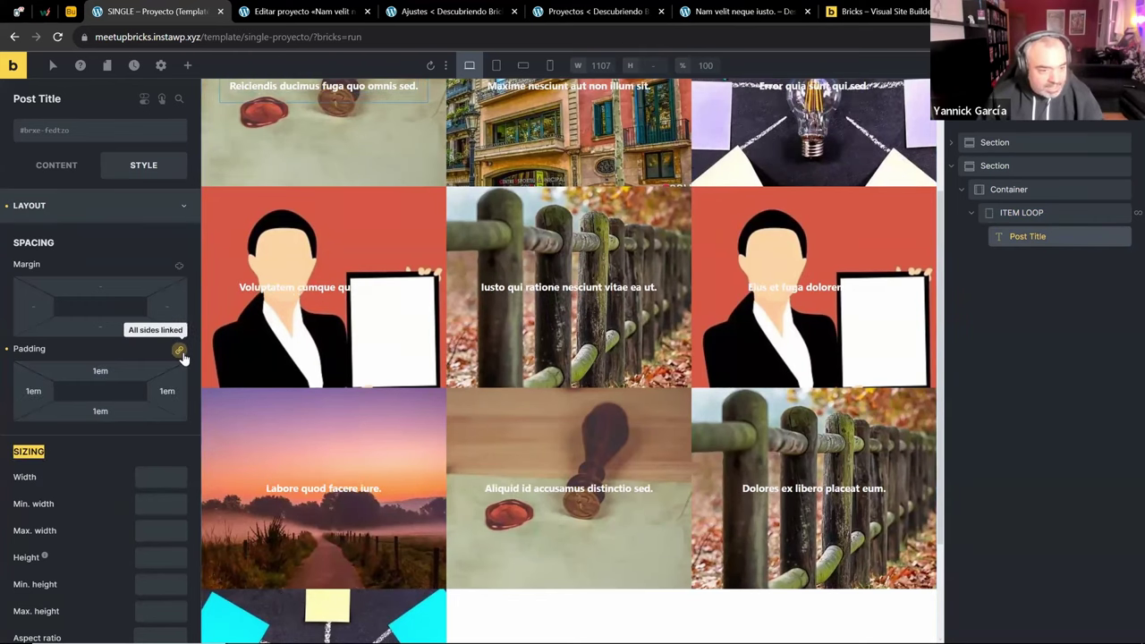
Give the Post Title a semi-transparent black background color with an alpha of about 0.57
{"action": "scroll", "coordinate": [143, 429], "scroll_direction": "down", "scroll_amount": 8}
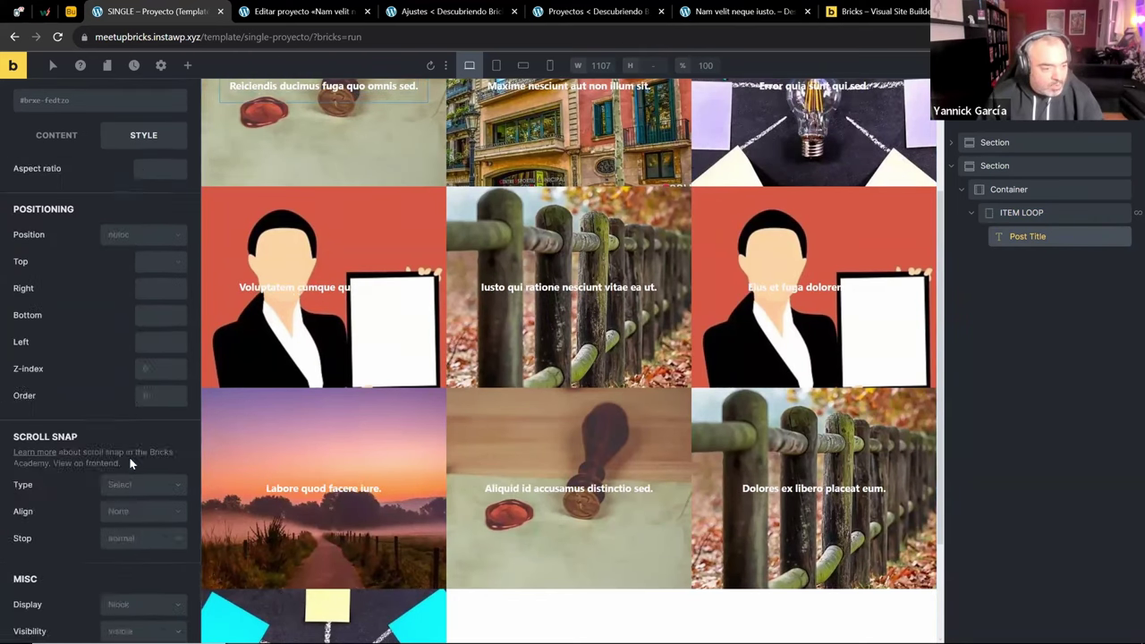
{"action": "scroll", "coordinate": [116, 472], "scroll_direction": "down", "scroll_amount": 4}
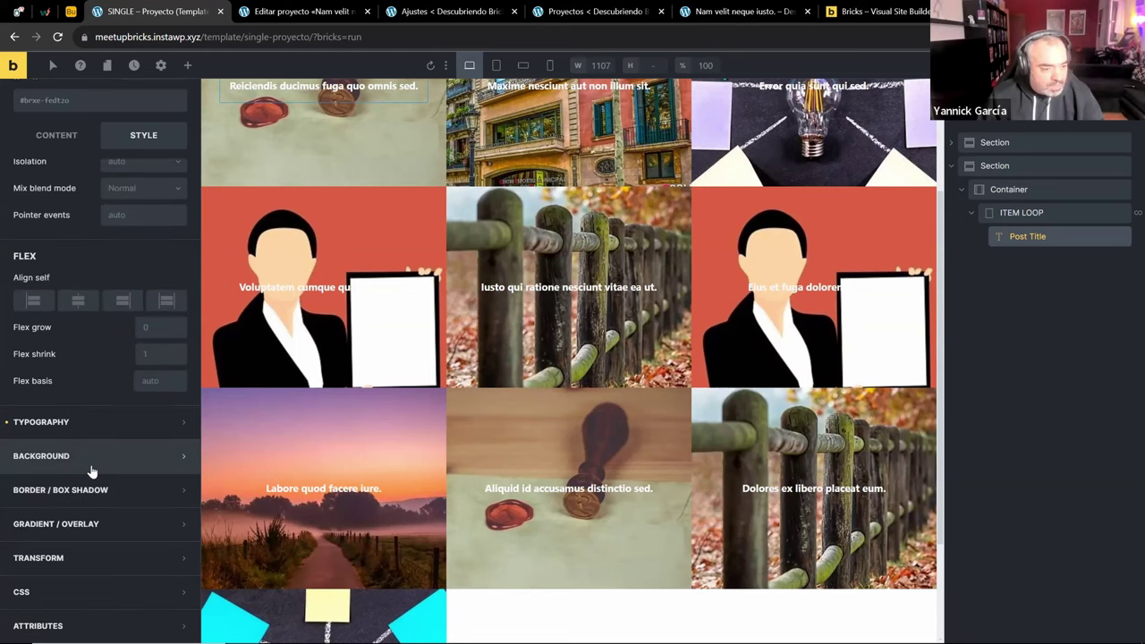
{"action": "left_click", "coordinate": [89, 460]}
{"action": "left_click", "coordinate": [177, 305]}
{"action": "left_click_drag", "start_coordinate": [172, 467], "coordinate": [4, 451]}
{"action": "left_click", "coordinate": [109, 466]}
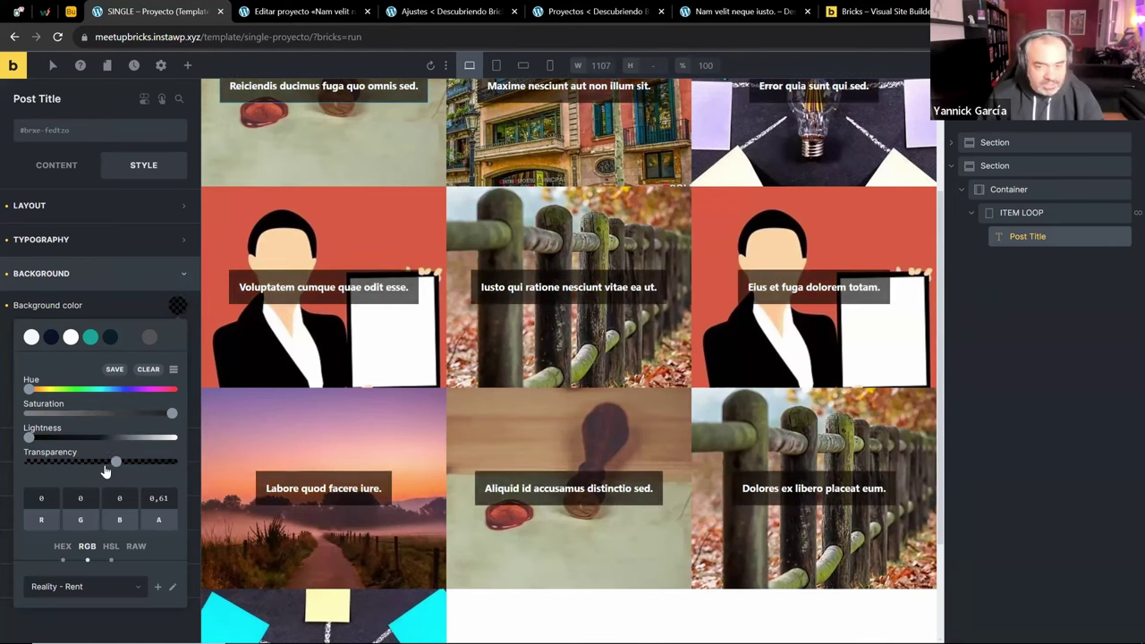
{"action": "scroll", "coordinate": [645, 234], "scroll_direction": "up", "scroll_amount": 1}
{"action": "scroll", "coordinate": [645, 233], "scroll_direction": "up", "scroll_amount": 2}
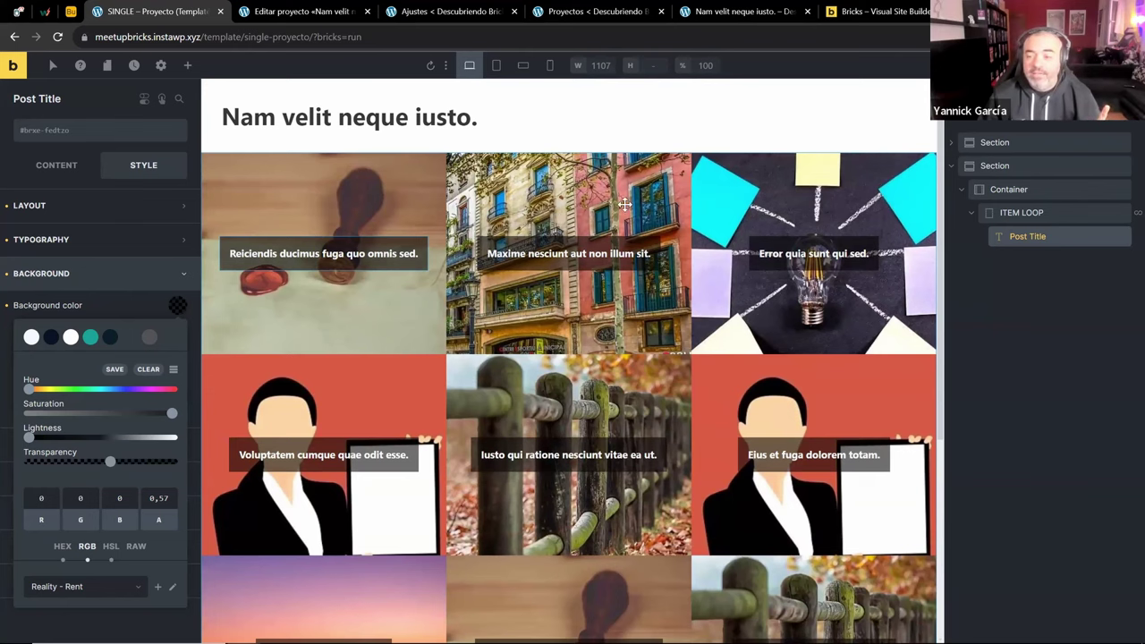
Change the HTML tag of the ITEM LOOP element to a [link]
{"action": "left_click", "coordinate": [1023, 211]}
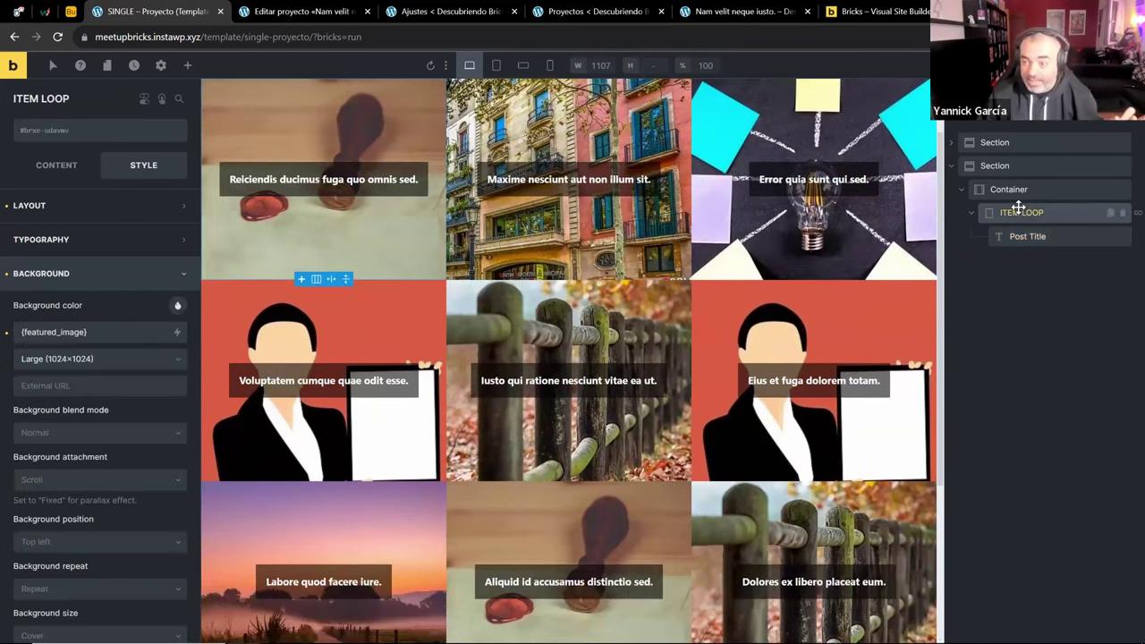
{"action": "left_click", "coordinate": [63, 184]}
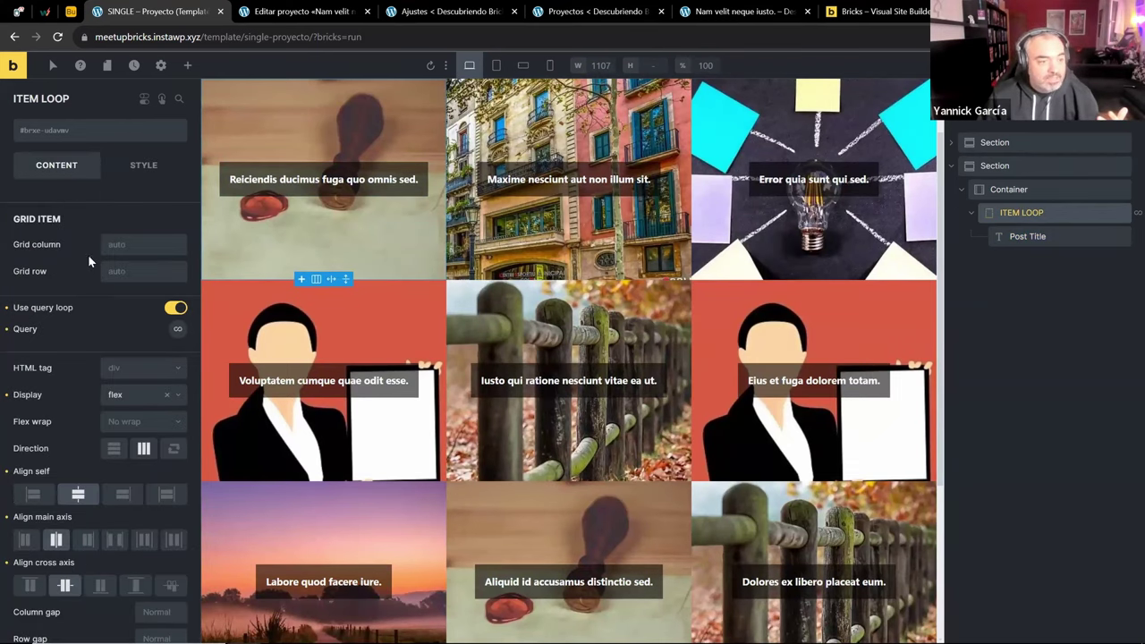
{"action": "scroll", "coordinate": [52, 286], "scroll_direction": "down", "scroll_amount": 2}
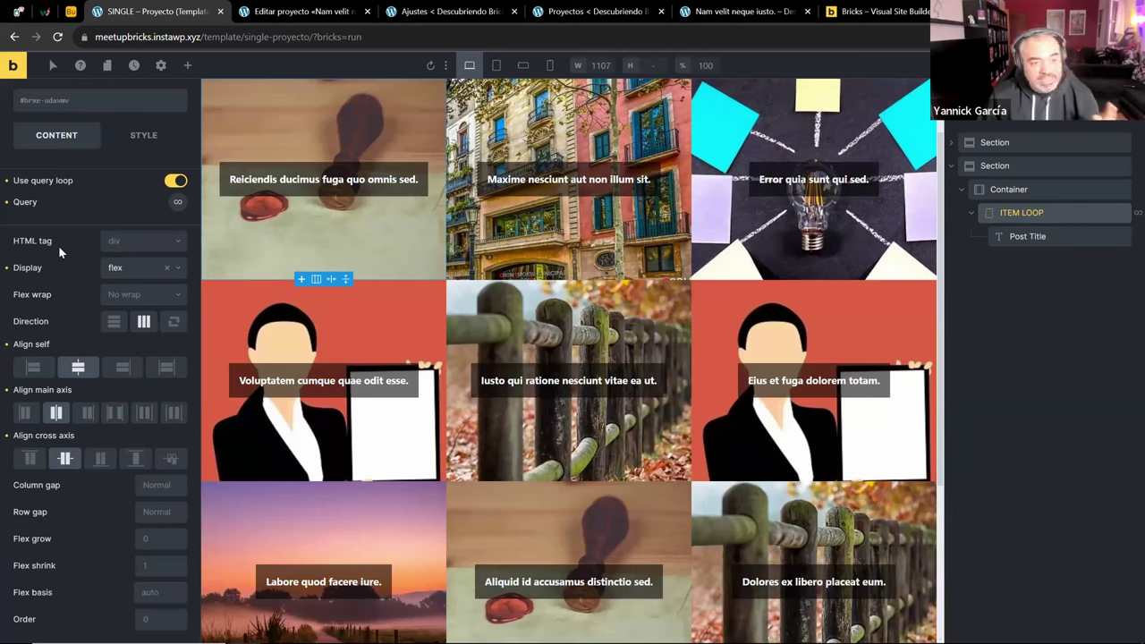
{"action": "left_click", "coordinate": [121, 244]}
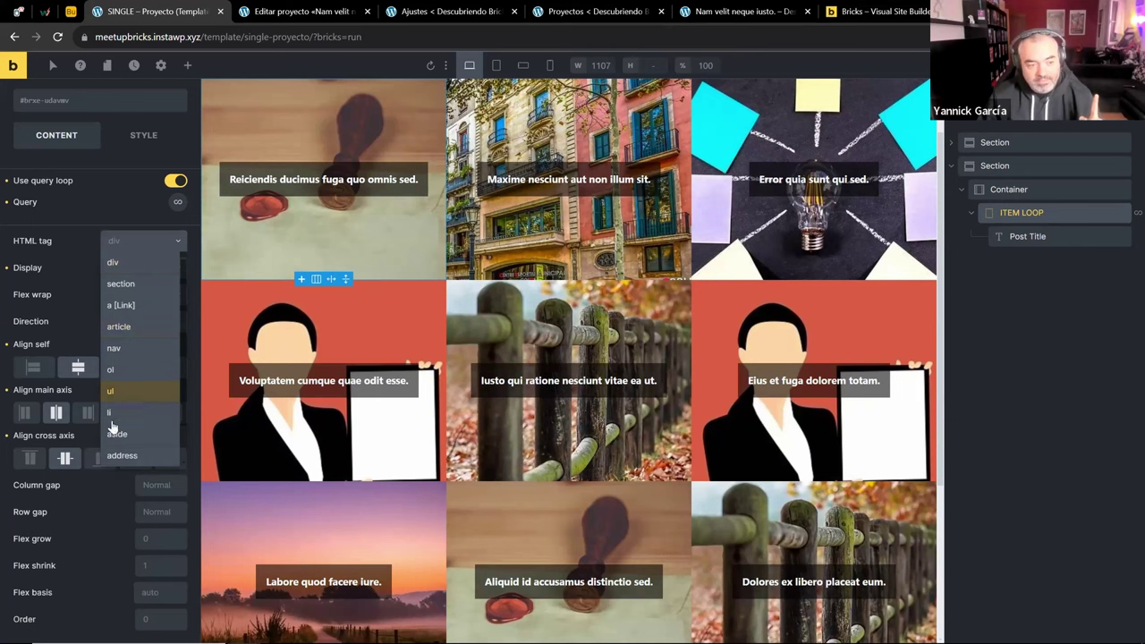
{"action": "left_click", "coordinate": [130, 305]}
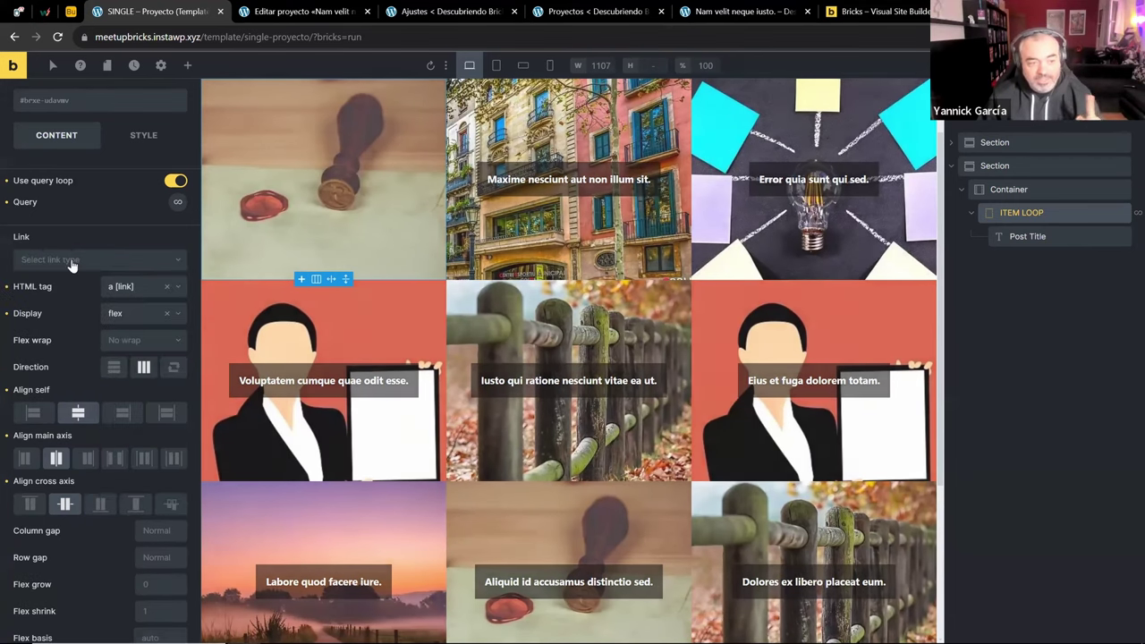
Link the ITEM LOOP element to dynamic data using the {post_url} tag
{"action": "left_click", "coordinate": [77, 267]}
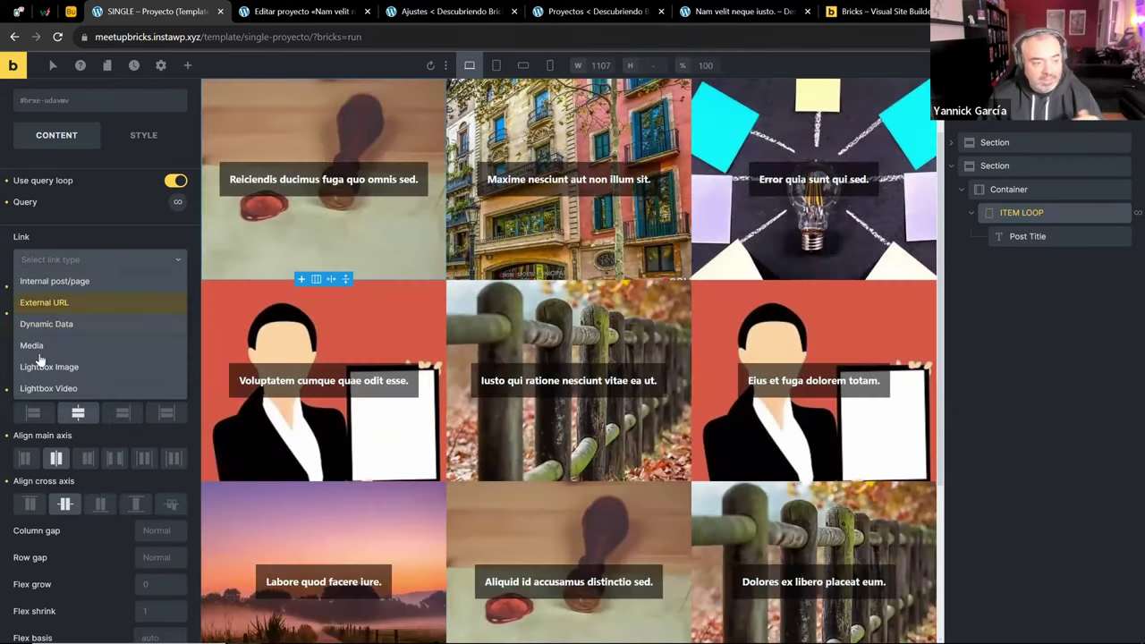
{"action": "left_click", "coordinate": [59, 324]}
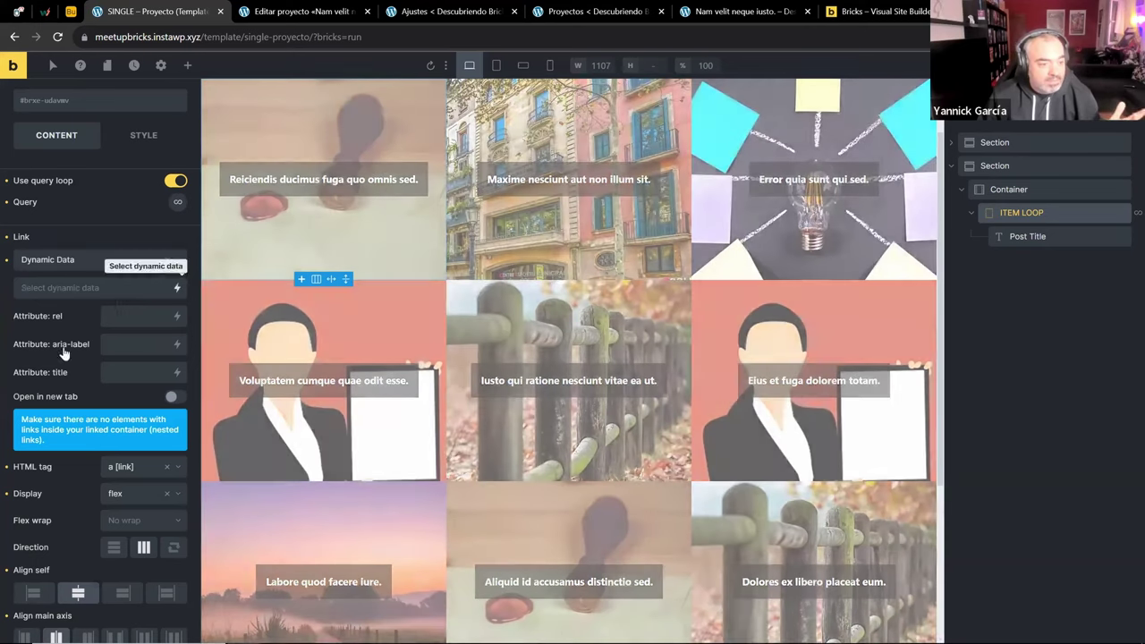
{"action": "left_click", "coordinate": [175, 287]}
{"action": "left_click", "coordinate": [77, 395]}
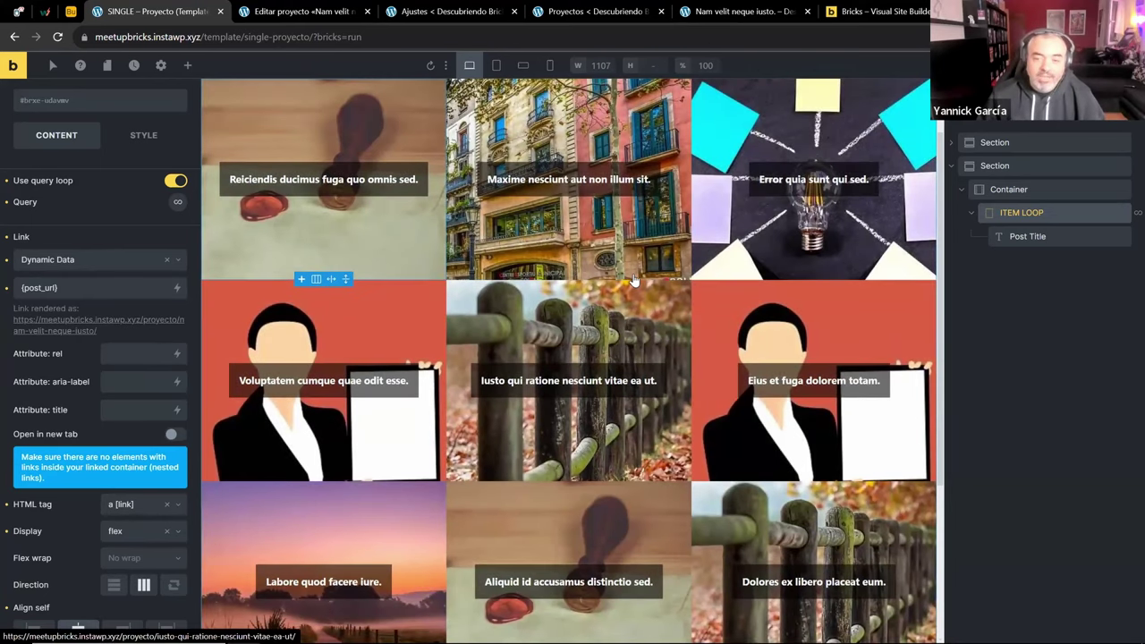
{"action": "scroll", "coordinate": [632, 281], "scroll_direction": "up", "scroll_amount": 1}
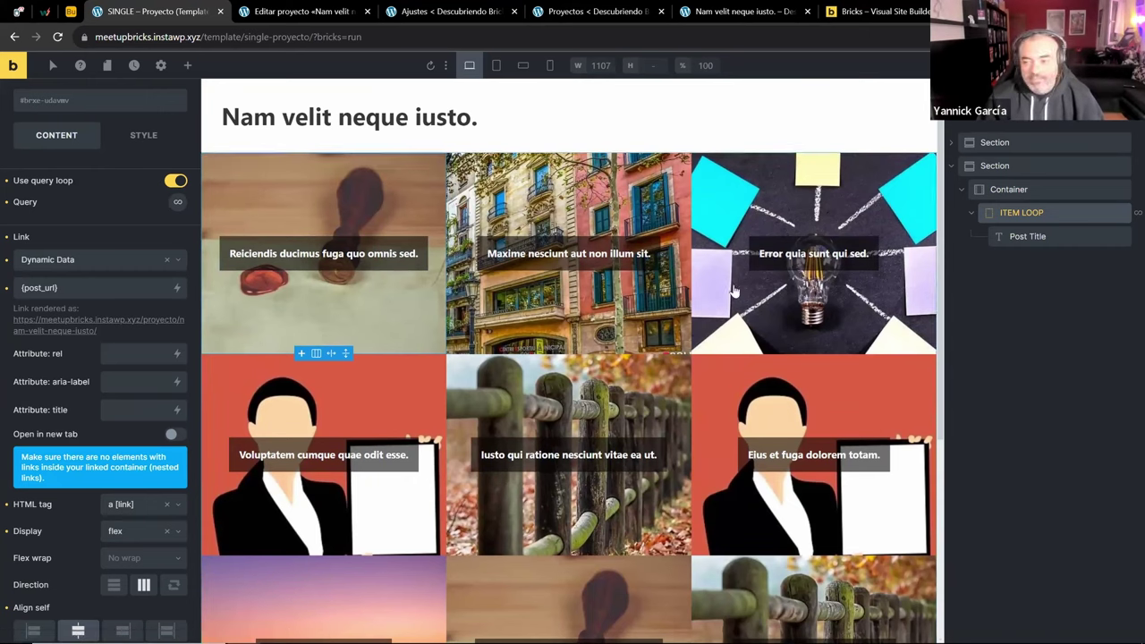
For the ITEM LOOP's :hover state, set the transform's Scale X and Scale Y to 1.2
{"action": "left_click", "coordinate": [177, 139]}
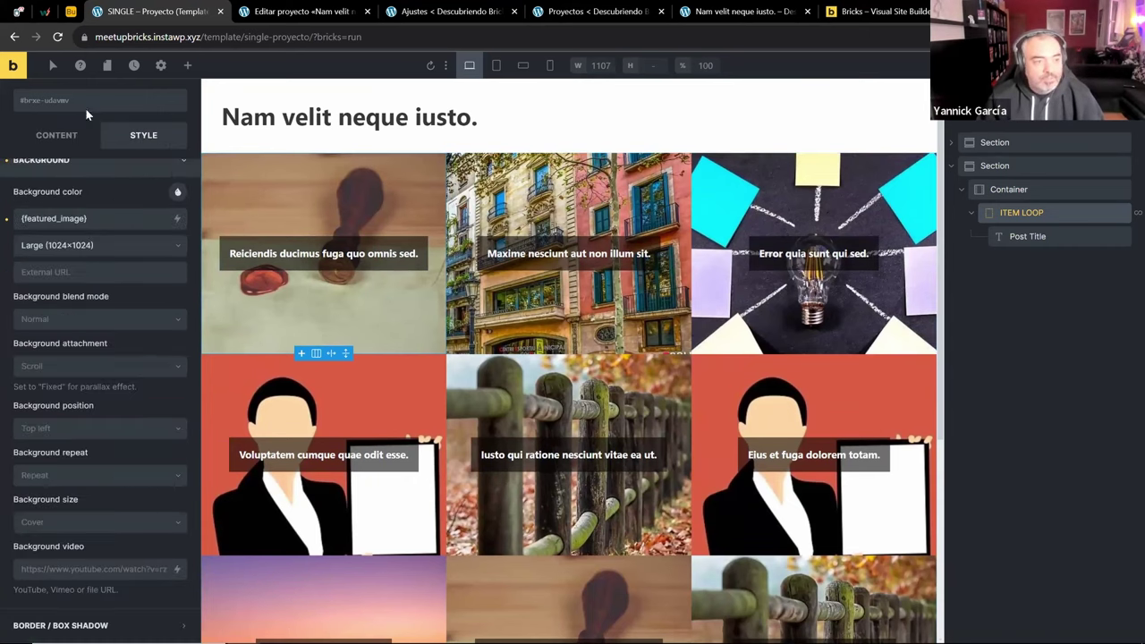
{"action": "left_click", "coordinate": [54, 68]}
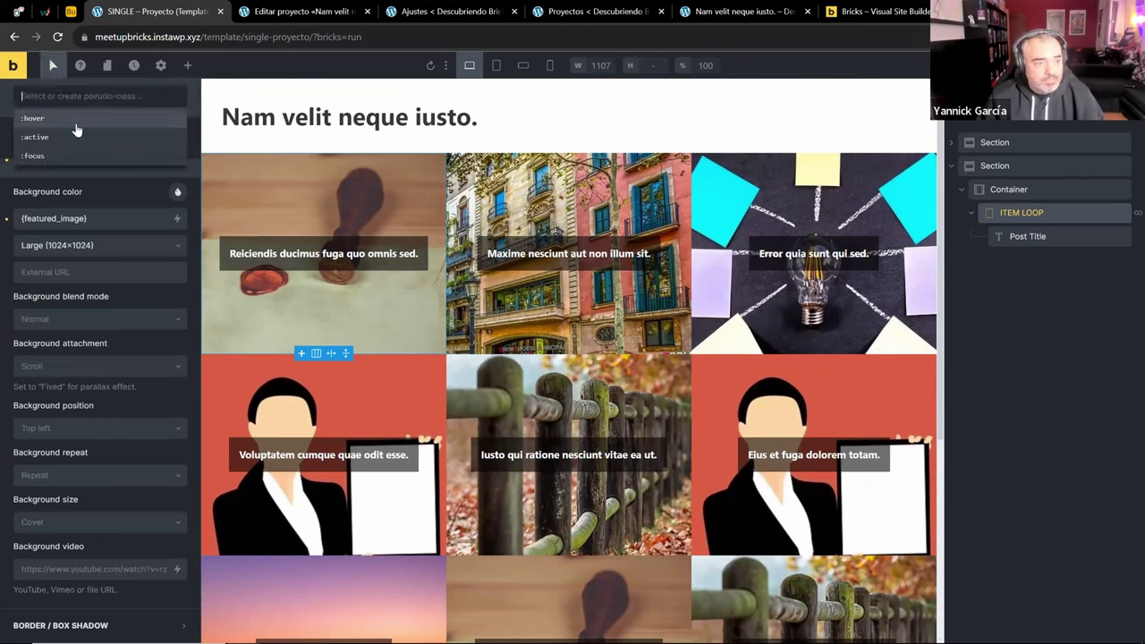
{"action": "left_click", "coordinate": [72, 119]}
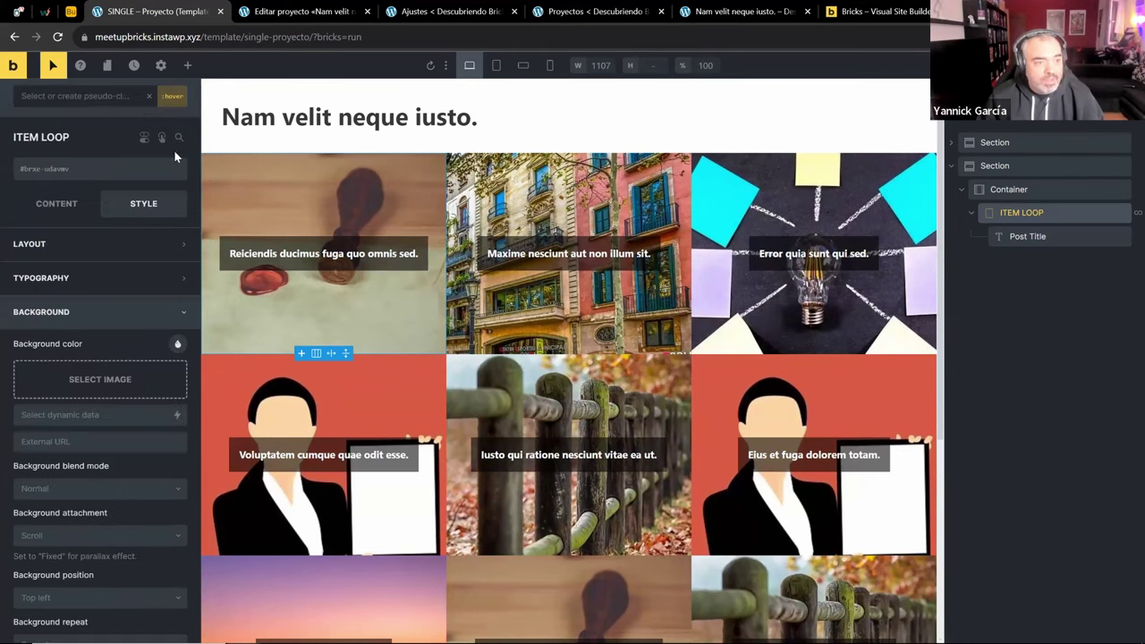
{"action": "left_click", "coordinate": [82, 313]}
{"action": "left_click", "coordinate": [90, 448]}
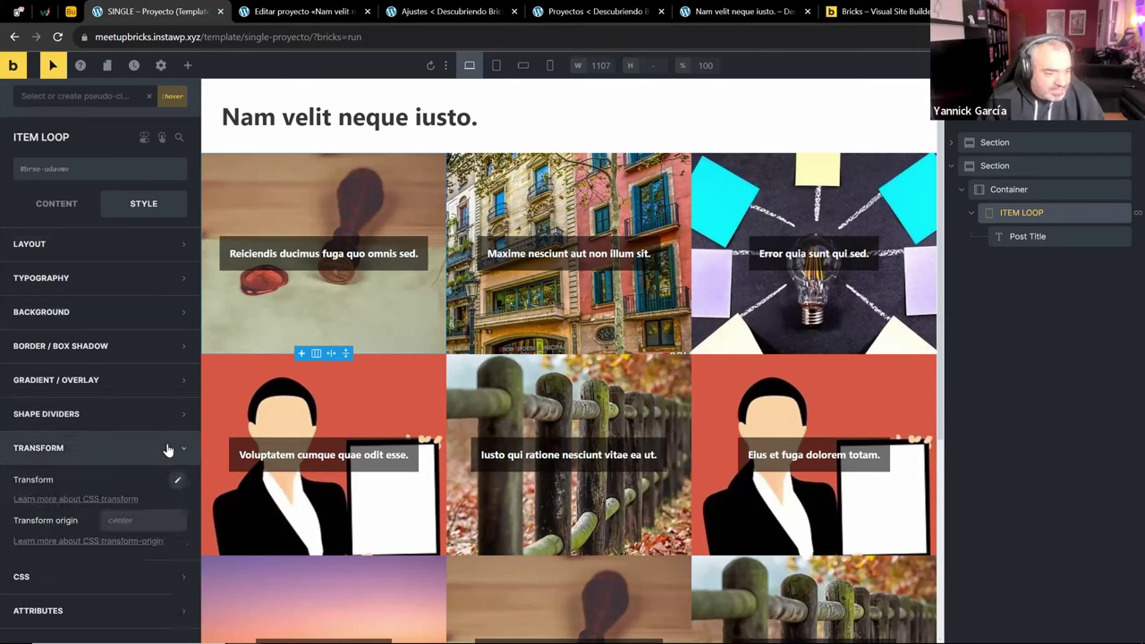
{"action": "left_click", "coordinate": [175, 482]}
{"action": "scroll", "coordinate": [115, 454], "scroll_direction": "down", "scroll_amount": 2}
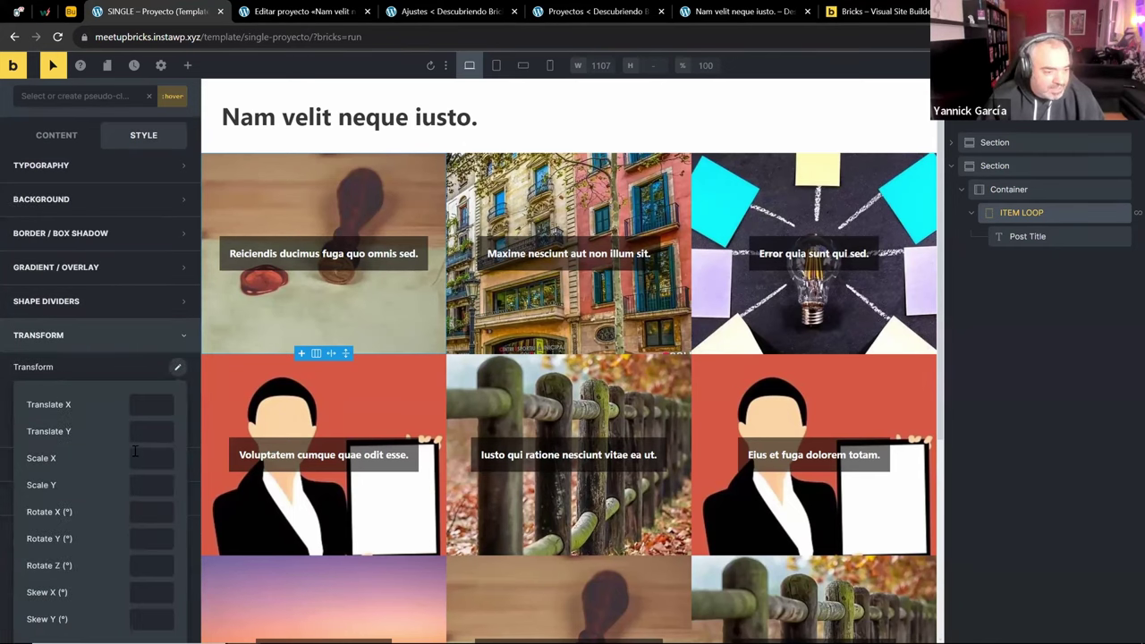
{"action": "left_click", "coordinate": [155, 443]}
{"action": "type", "text": "1.2"}
{"action": "key", "text": "Tab"}
{"action": "type", "text": "1.2"}
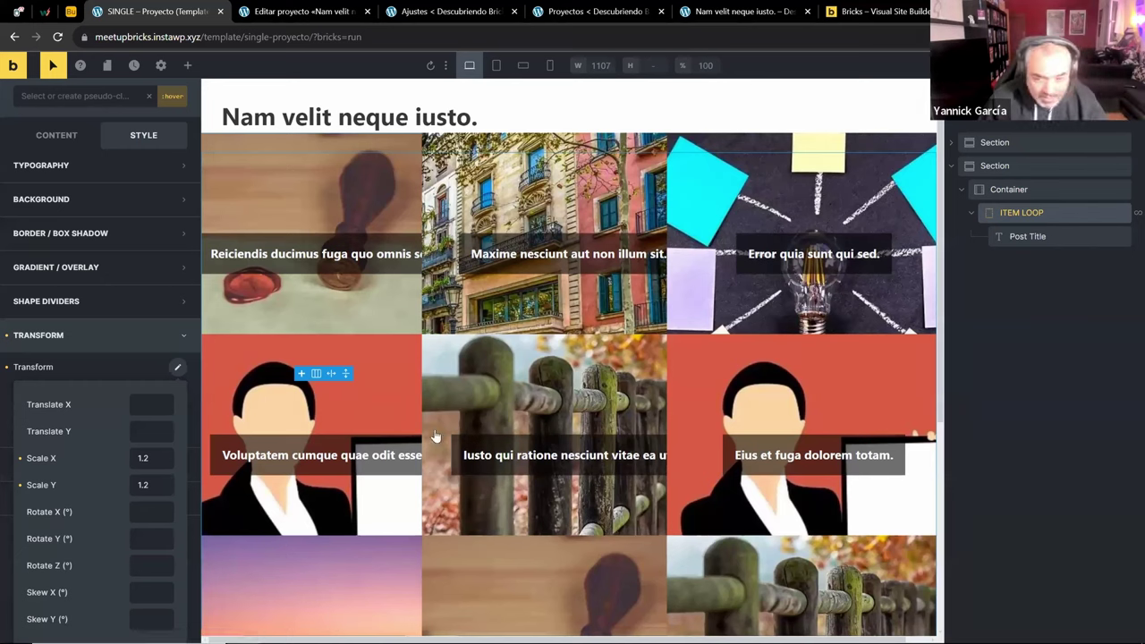
{"action": "left_click", "coordinate": [177, 366]}
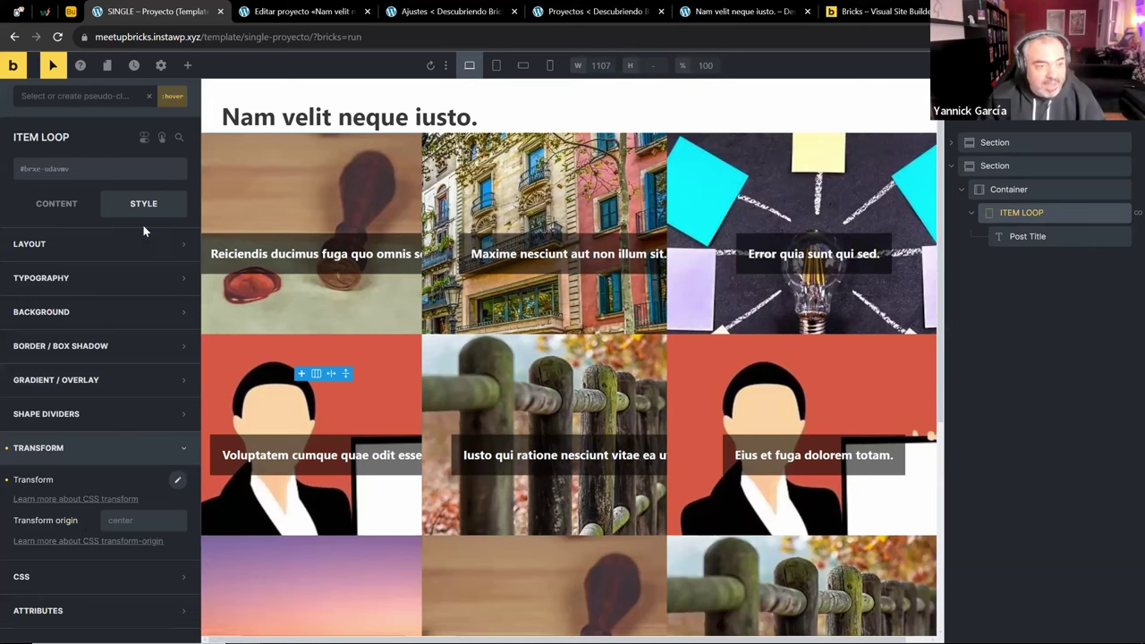
Leave the hover state, set the ITEM LOOP's CSS transition to "all 0.6s ease-in", and save the template
{"action": "left_click", "coordinate": [53, 66]}
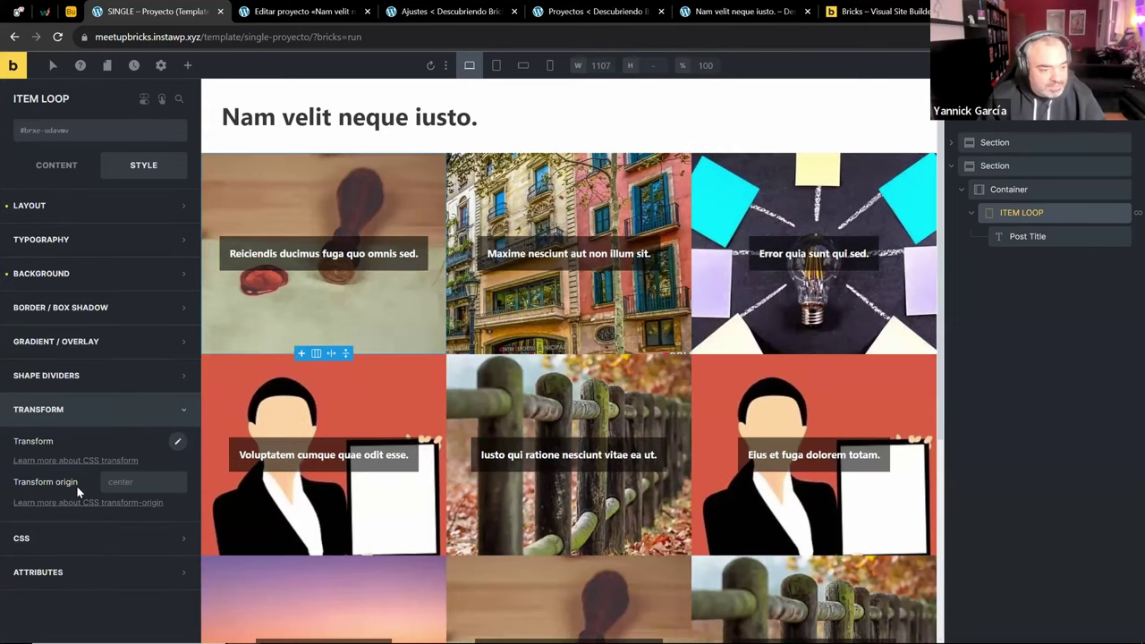
{"action": "left_click", "coordinate": [27, 541]}
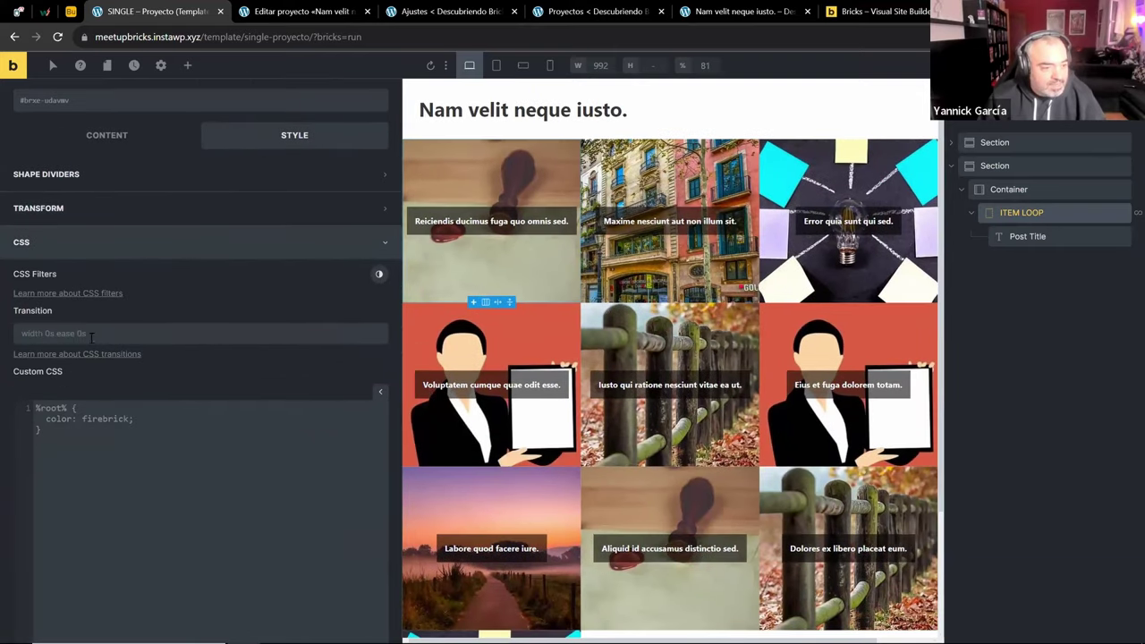
{"action": "left_click", "coordinate": [72, 333]}
{"action": "type", "text": "all 0.6s ease-in"}
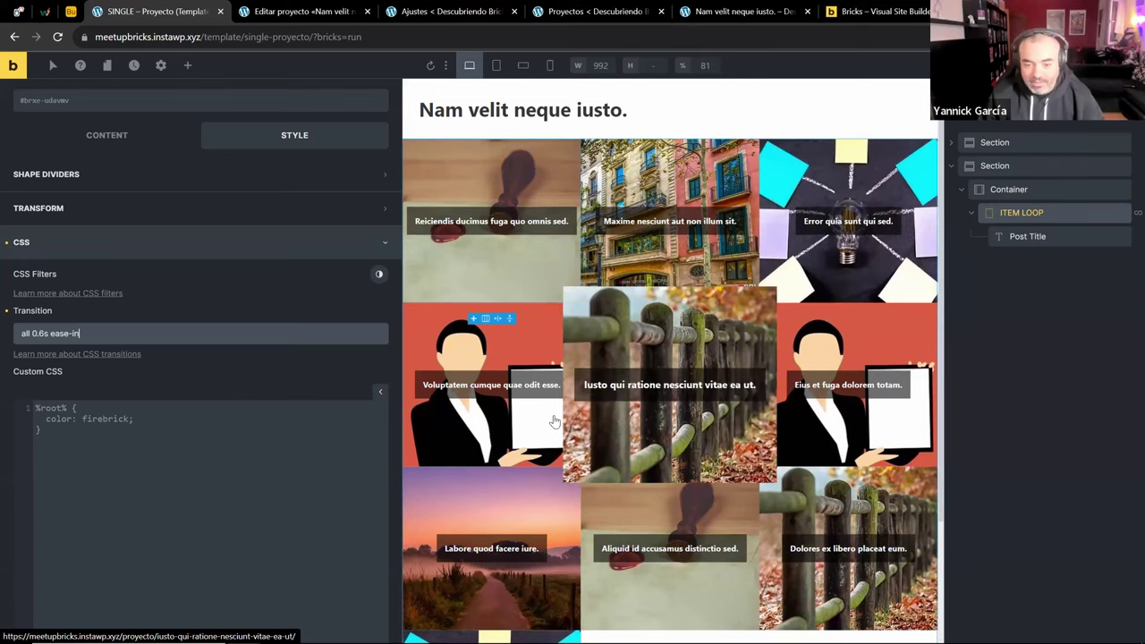
{"action": "left_click", "coordinate": [964, 123]}
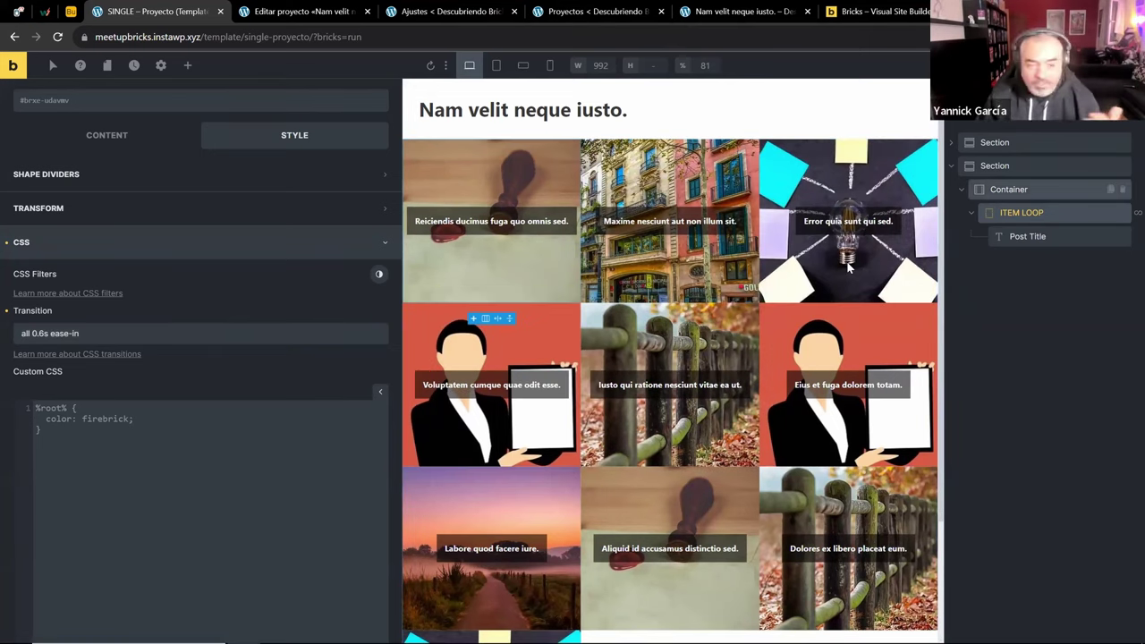
{"action": "key", "text": "ctrl+s"}
Check the builder testing checklist in Airtable, then return to the Bricks template editor
{"action": "scroll", "coordinate": [123, 369], "scroll_direction": "up", "scroll_amount": 2}
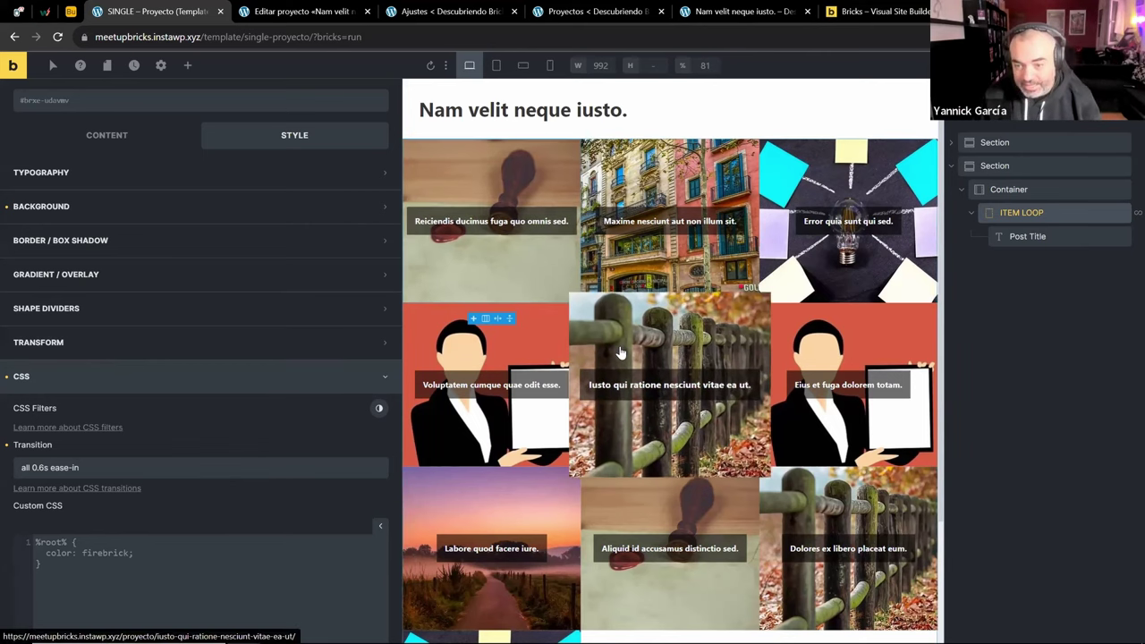
{"action": "scroll", "coordinate": [135, 304], "scroll_direction": "up", "scroll_amount": 1}
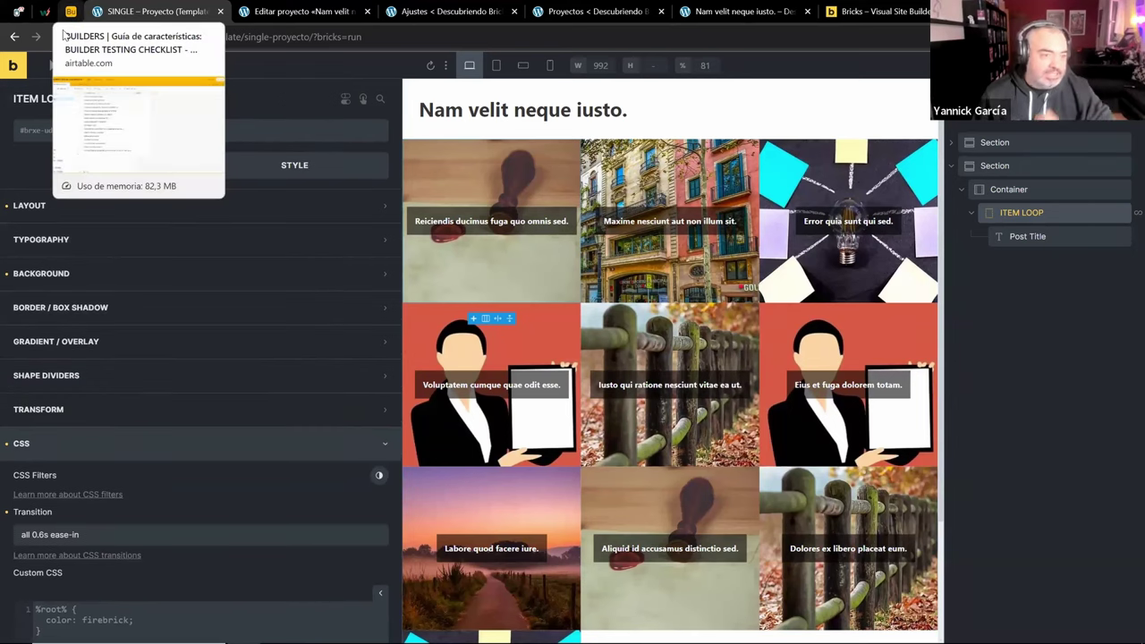
{"action": "left_click", "coordinate": [72, 10]}
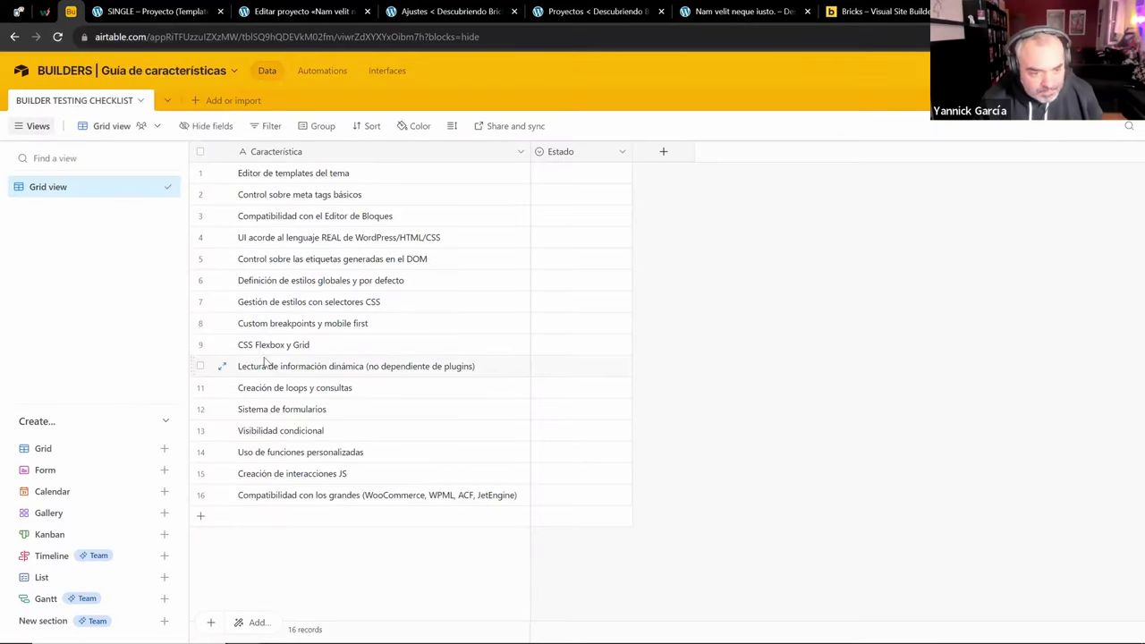
{"action": "left_click", "coordinate": [152, 11]}
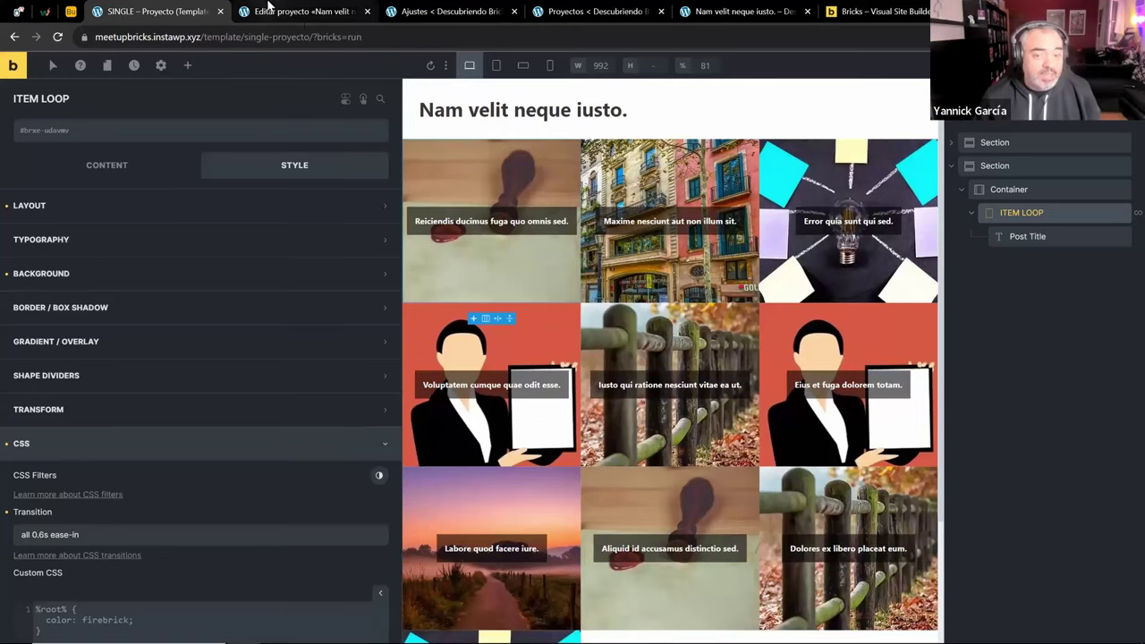
Open the ITEM LOOP's query settings and examine the taxonomy query and meta query options
{"action": "left_click", "coordinate": [1011, 235]}
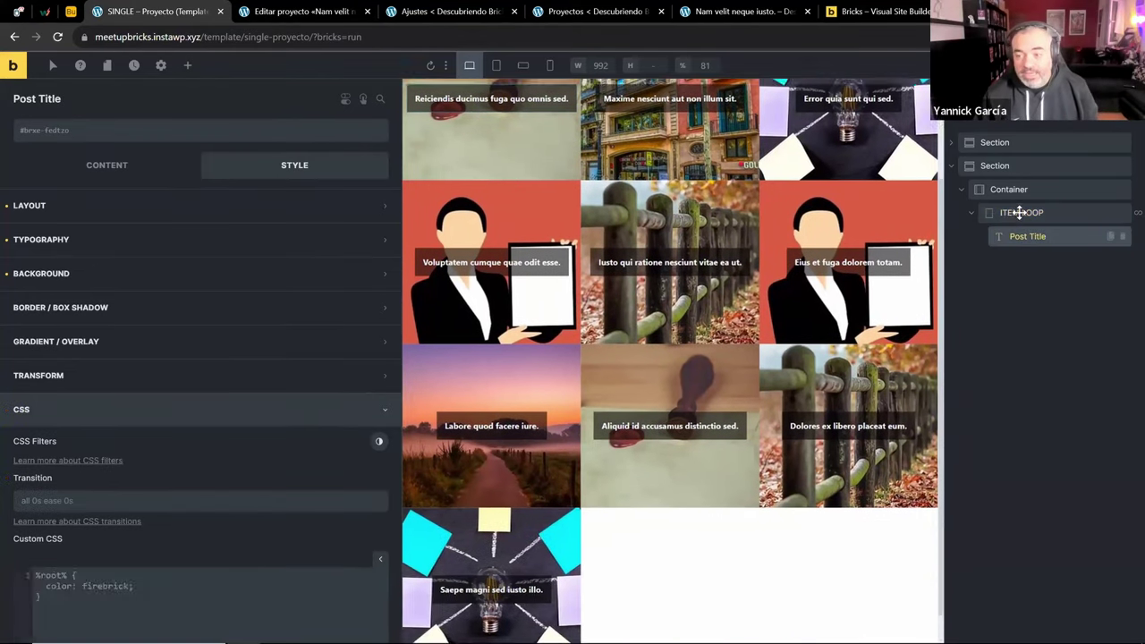
{"action": "left_click", "coordinate": [1016, 212]}
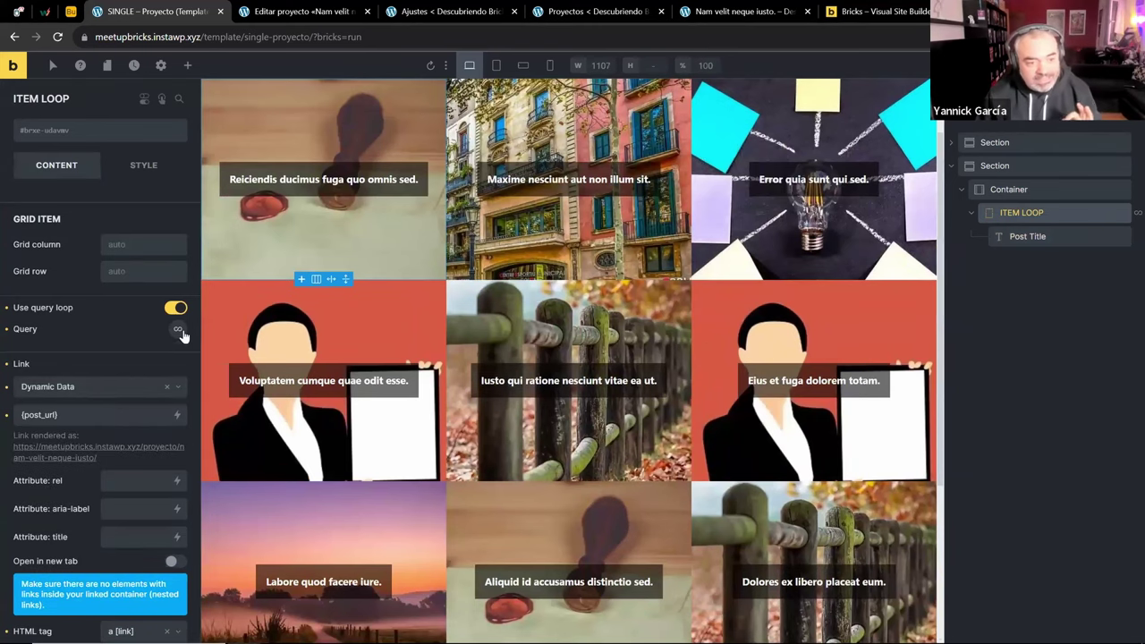
{"action": "left_click", "coordinate": [180, 333]}
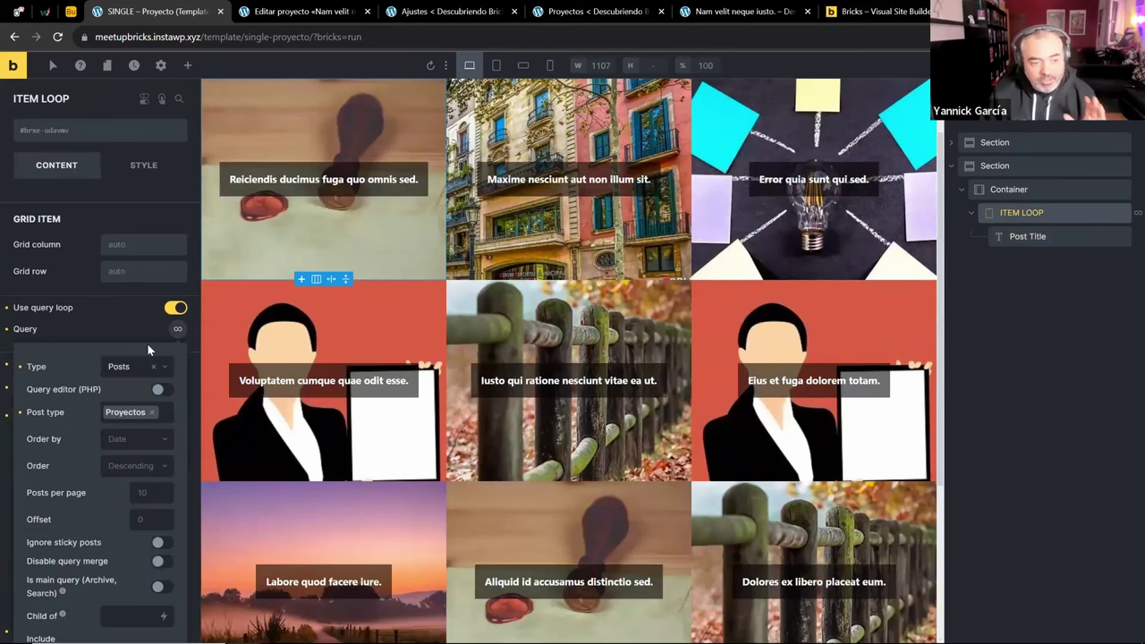
{"action": "scroll", "coordinate": [107, 357], "scroll_direction": "down", "scroll_amount": 8}
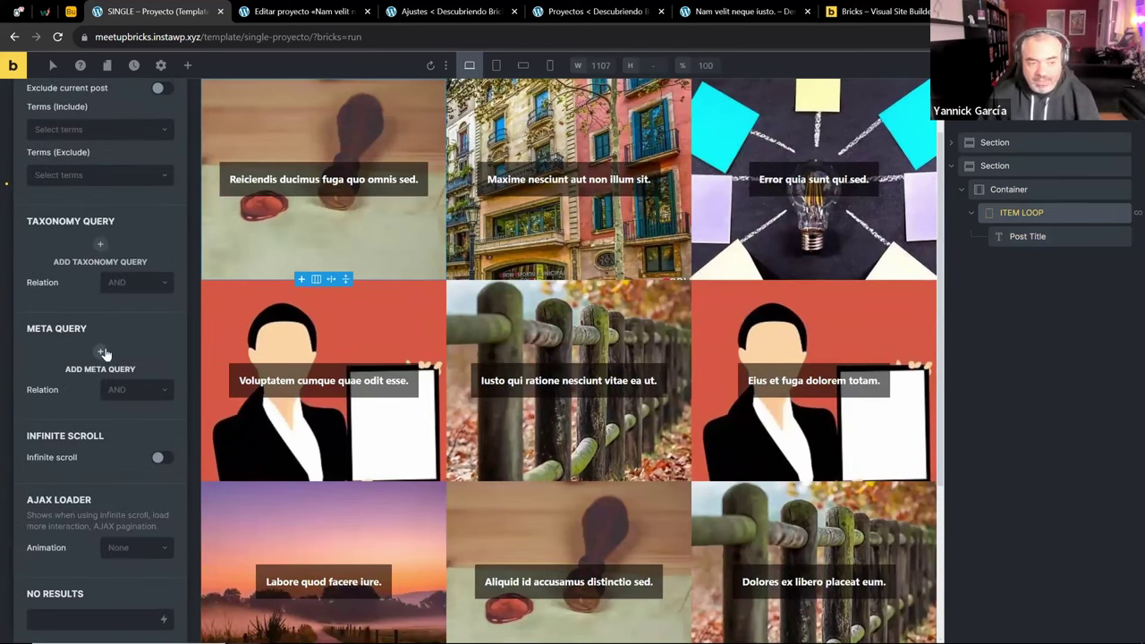
Show the PHP query editor for the ITEM LOOP, examine its code, and return to the standard query settings
{"action": "scroll", "coordinate": [120, 226], "scroll_direction": "up", "scroll_amount": 6}
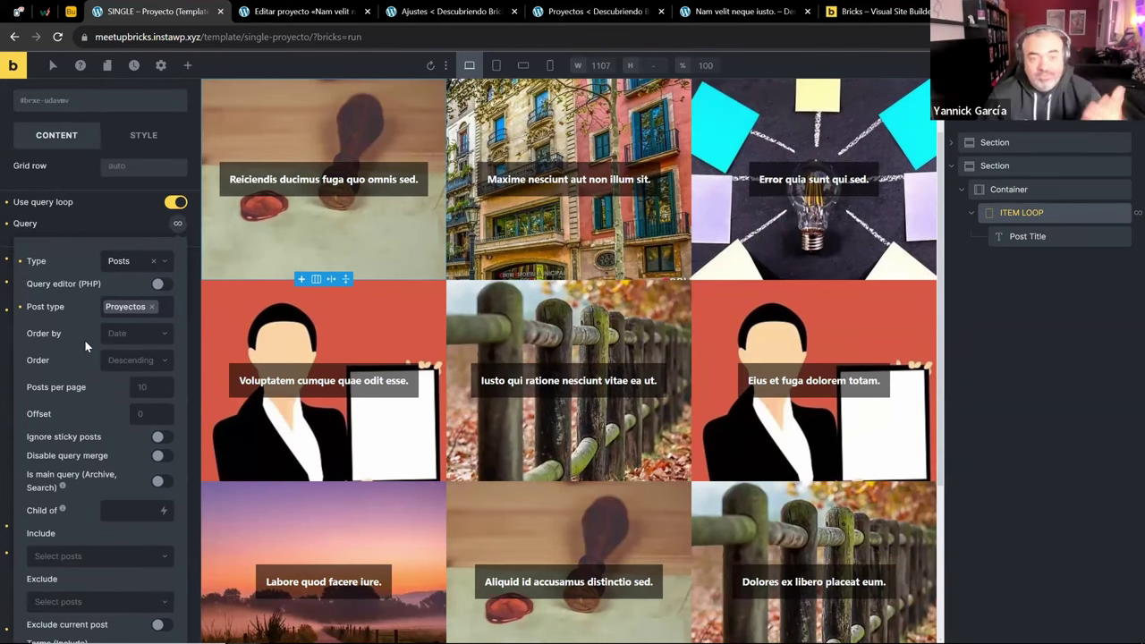
{"action": "left_click", "coordinate": [159, 284]}
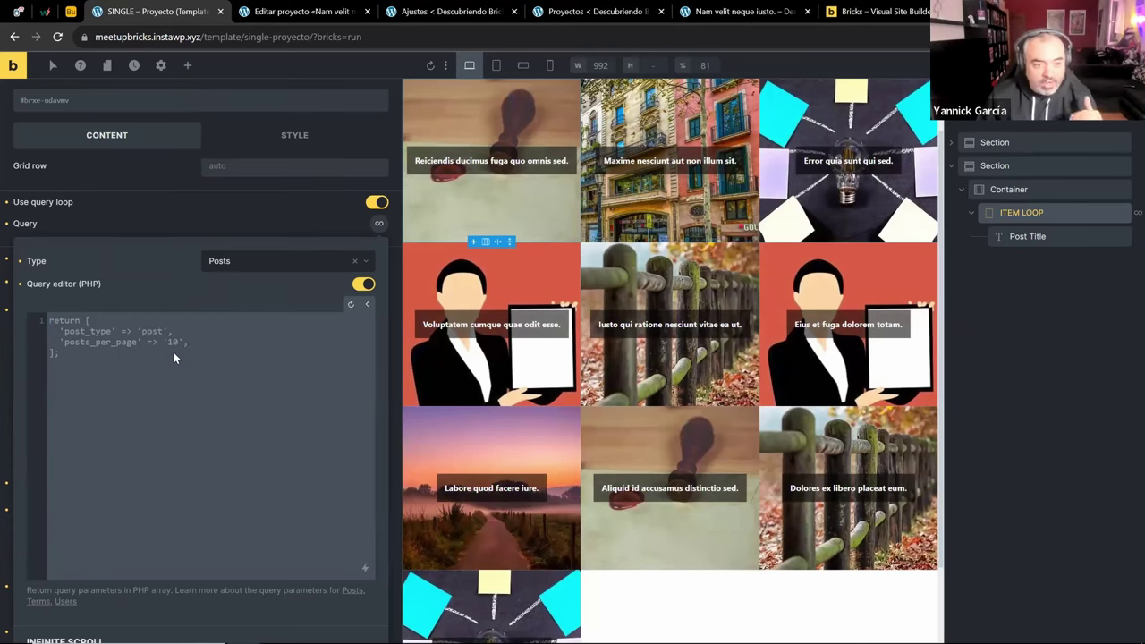
{"action": "scroll", "coordinate": [174, 352], "scroll_direction": "down", "scroll_amount": 3}
{"action": "scroll", "coordinate": [331, 293], "scroll_direction": "up", "scroll_amount": 3}
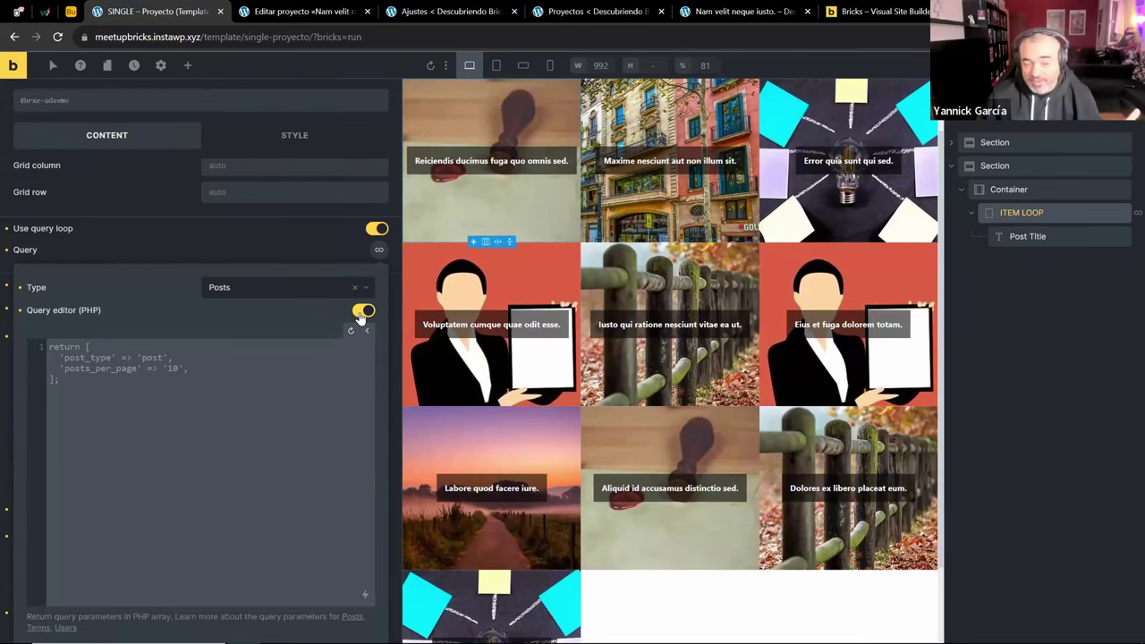
{"action": "left_click", "coordinate": [362, 311]}
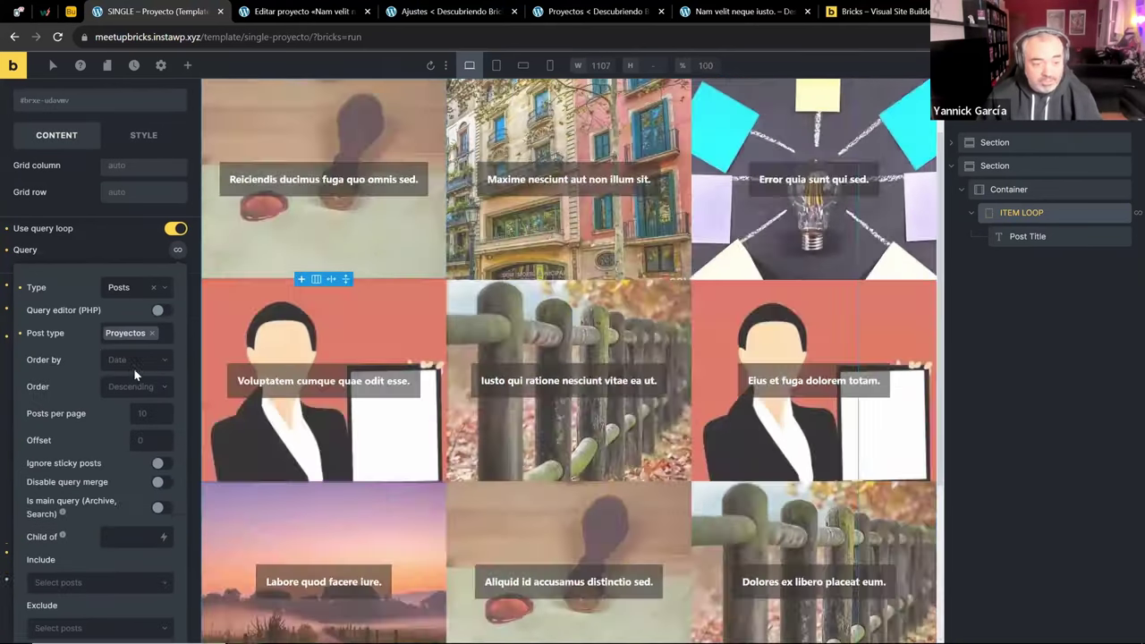
{"action": "scroll", "coordinate": [116, 344], "scroll_direction": "down", "scroll_amount": 5}
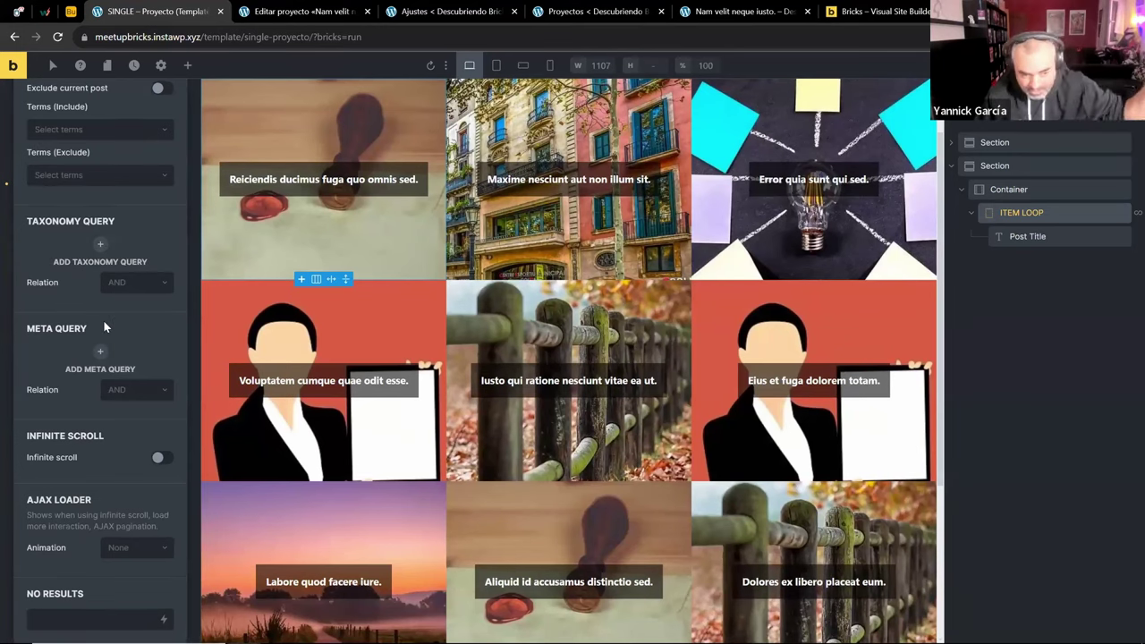
{"action": "scroll", "coordinate": [105, 317], "scroll_direction": "up", "scroll_amount": 10}
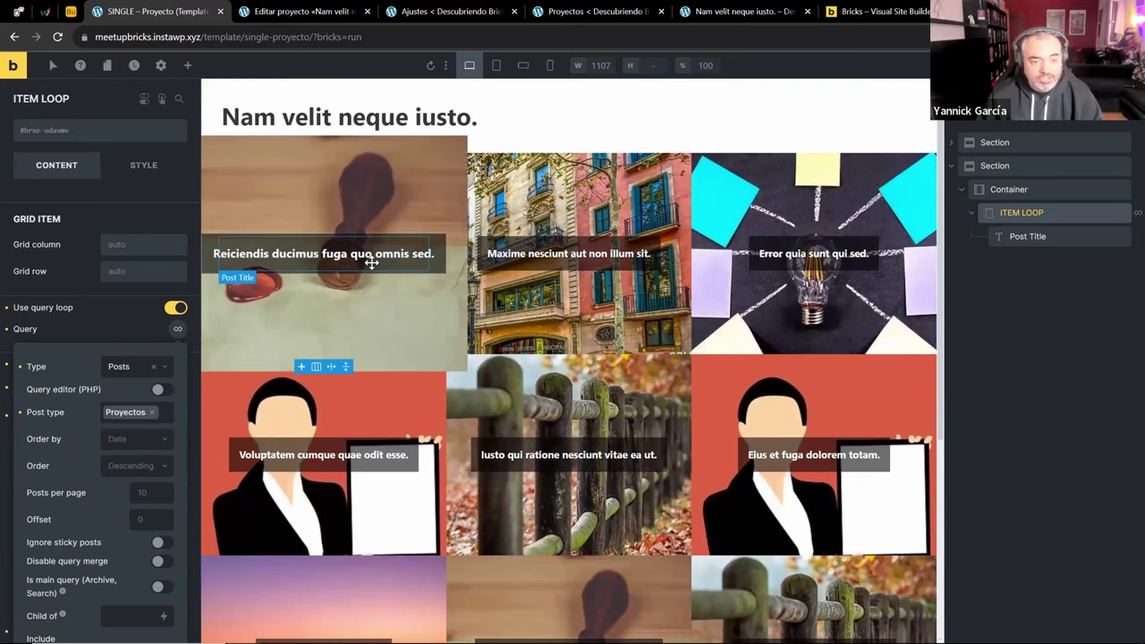
Add a Heading element below the Post Title inside the ITEM LOOP
{"action": "left_click", "coordinate": [361, 254]}
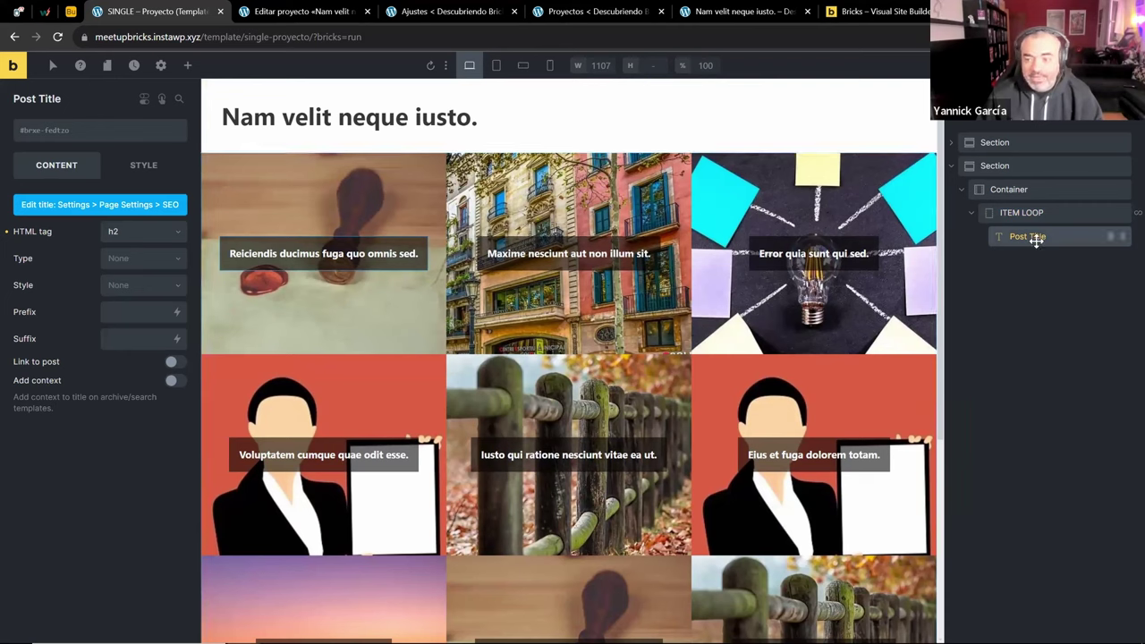
{"action": "left_click", "coordinate": [187, 65]}
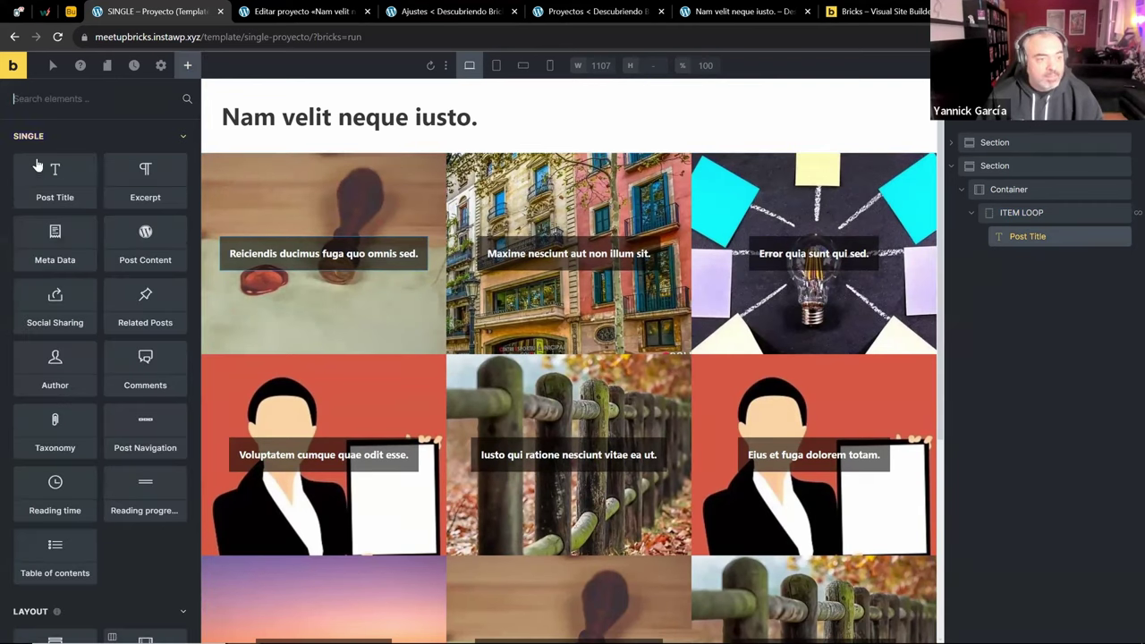
{"action": "scroll", "coordinate": [51, 378], "scroll_direction": "down", "scroll_amount": 2}
{"action": "scroll", "coordinate": [51, 378], "scroll_direction": "down", "scroll_amount": 3}
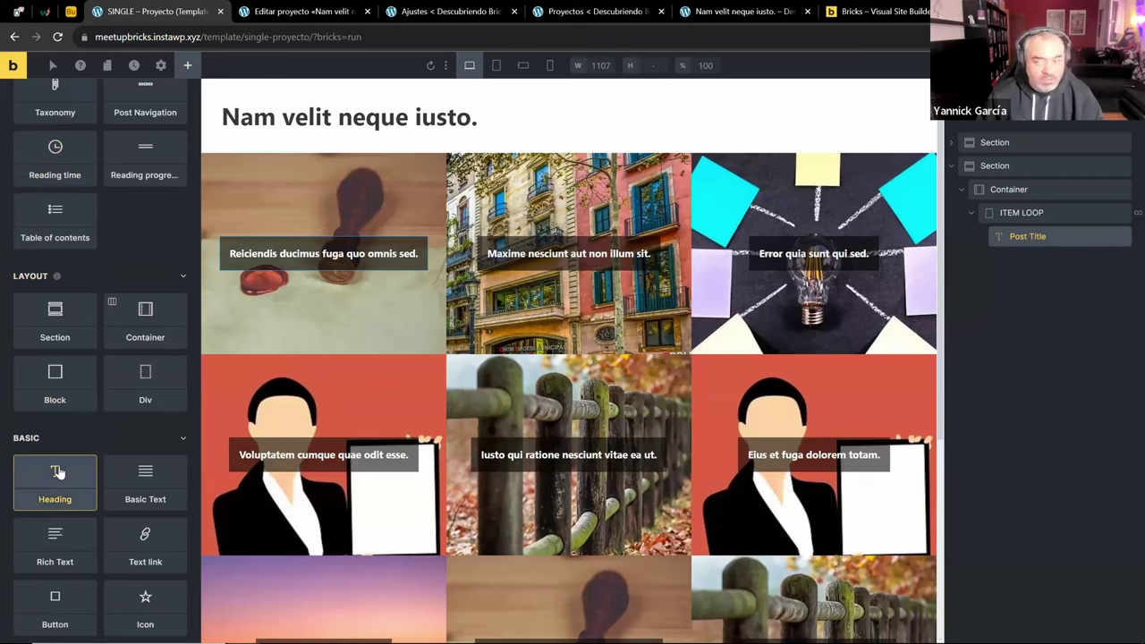
{"action": "left_click_drag", "start_coordinate": [55, 483], "coordinate": [991, 258]}
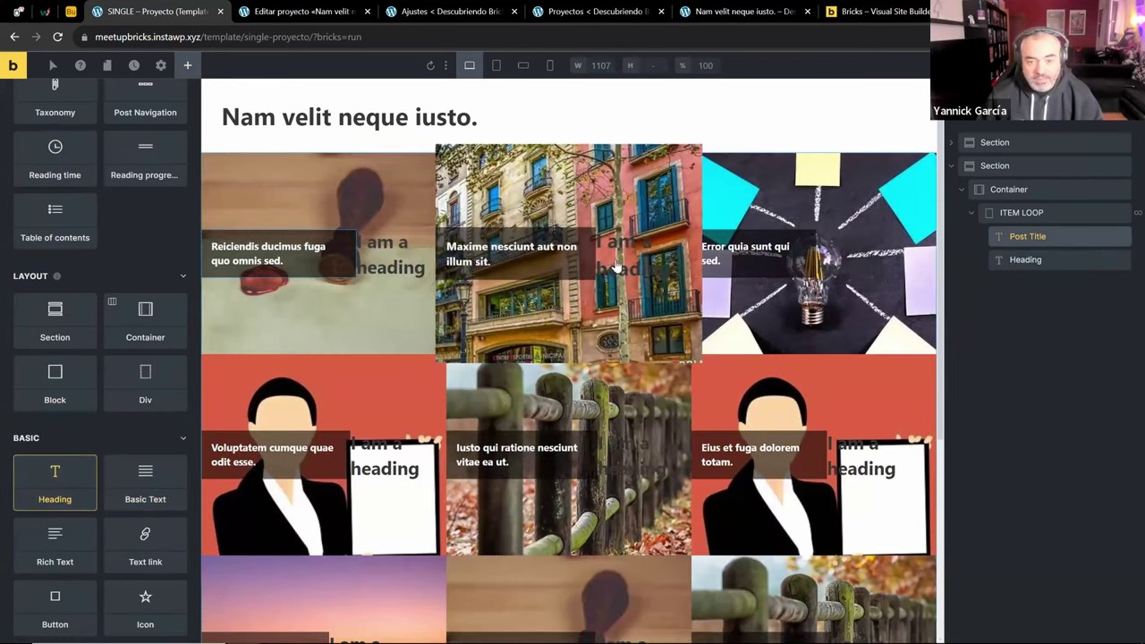
Set the ITEM LOOP's flex direction to vertical so its elements stack
{"action": "left_click", "coordinate": [771, 266]}
{"action": "scroll", "coordinate": [773, 263], "scroll_direction": "down", "scroll_amount": 1}
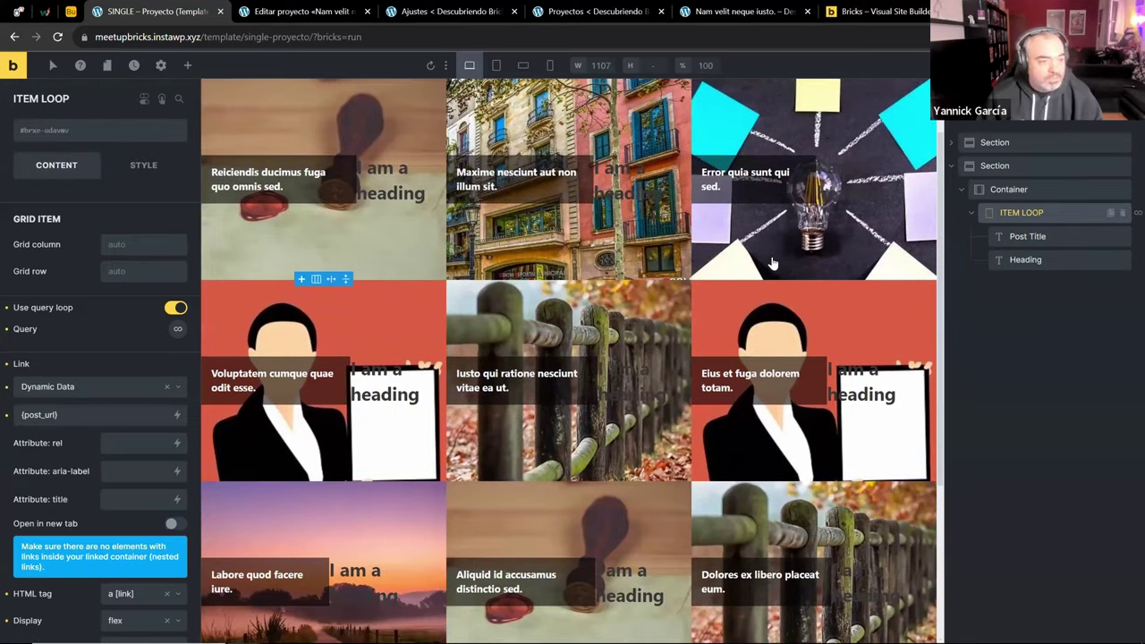
{"action": "scroll", "coordinate": [98, 358], "scroll_direction": "down", "scroll_amount": 4}
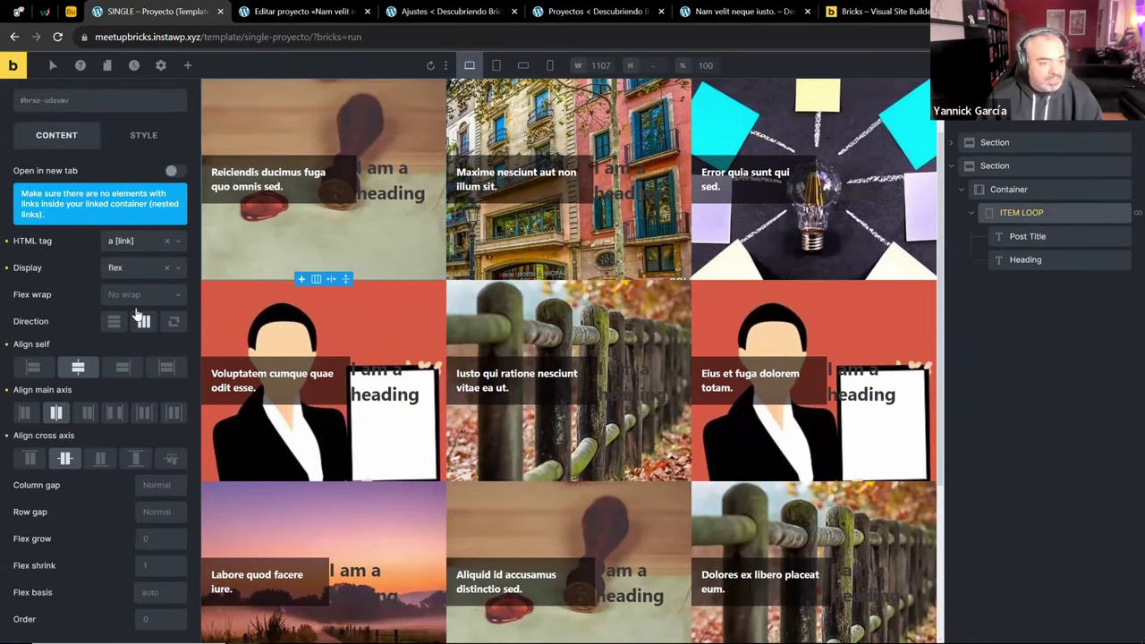
{"action": "left_click", "coordinate": [114, 324]}
Clear the placeholder text of the Heading inside the ITEM LOOP
{"action": "left_click", "coordinate": [796, 241]}
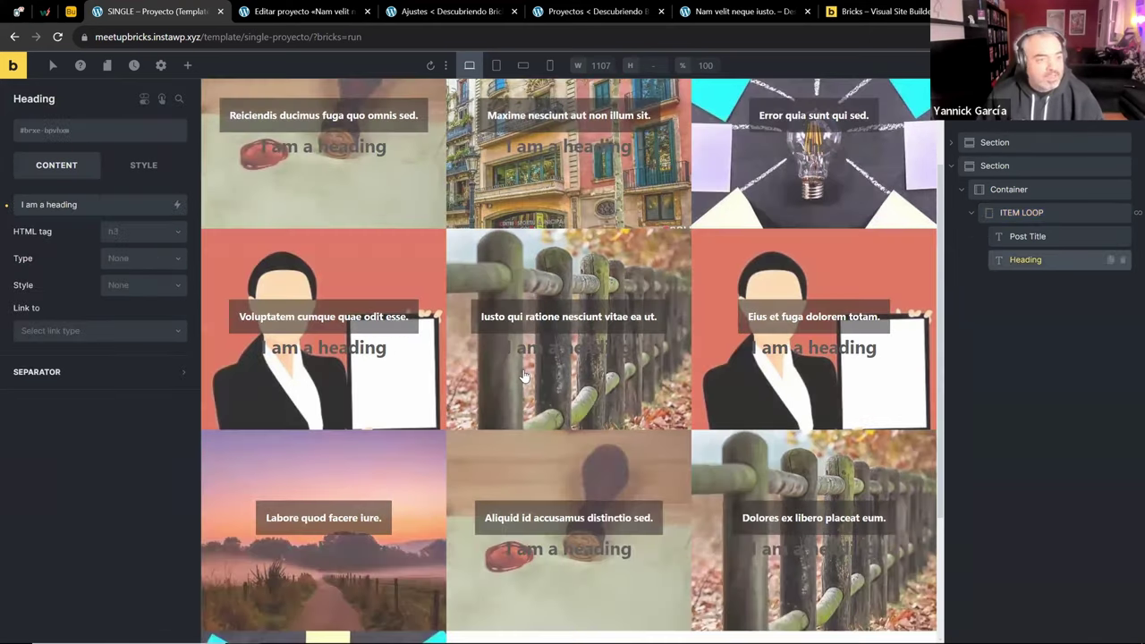
{"action": "left_click", "coordinate": [108, 208]}
{"action": "key", "text": "ctrl+a"}
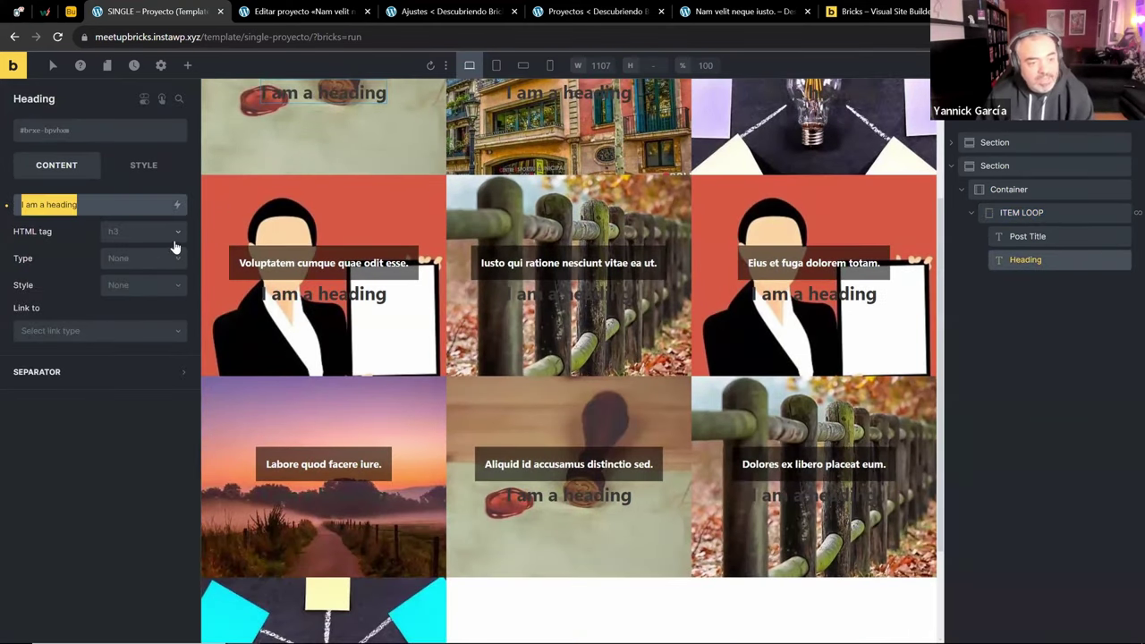
{"action": "key", "text": "BackSpace"}
Examine the dynamic data tags offered for the Heading, including the post, author, terms, user profile, custom fields and product groups
{"action": "left_click", "coordinate": [176, 207]}
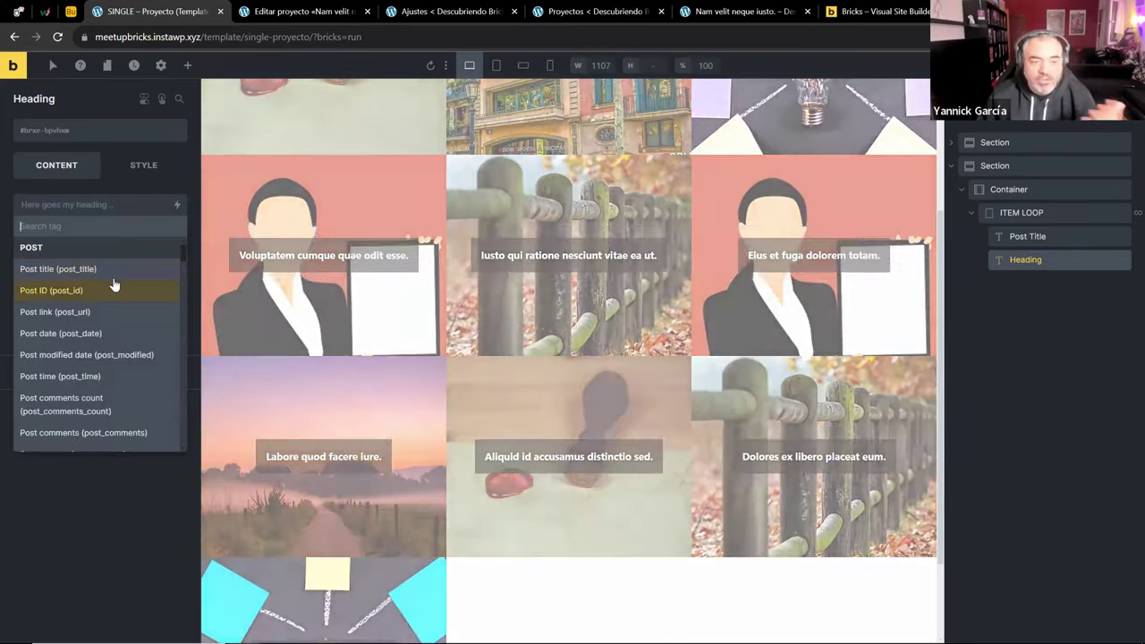
{"action": "scroll", "coordinate": [97, 297], "scroll_direction": "down", "scroll_amount": 5}
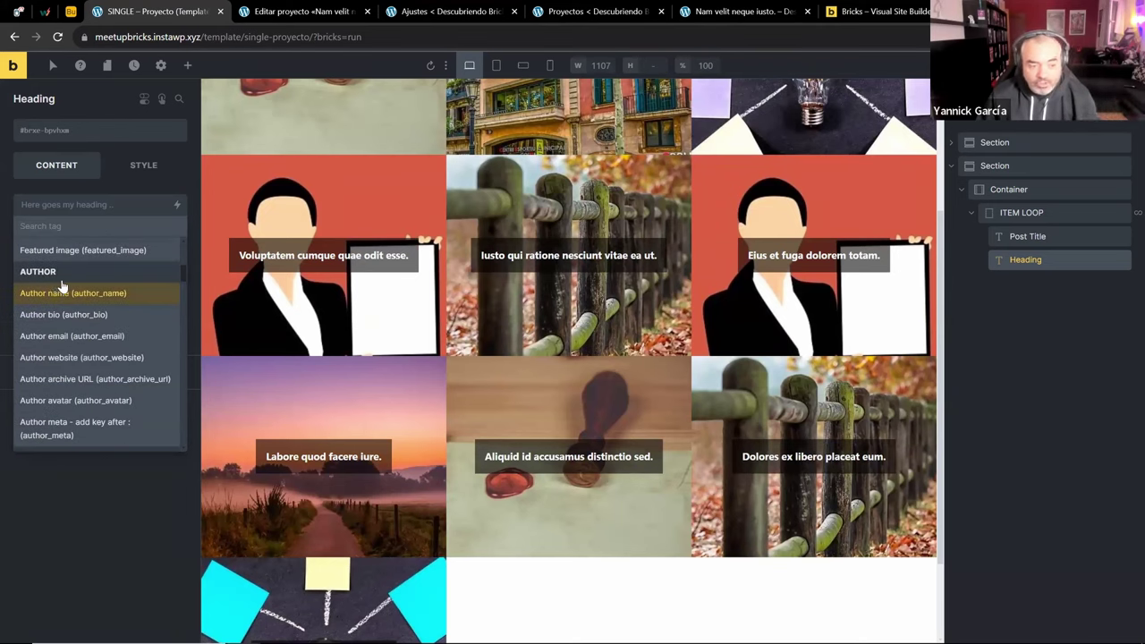
{"action": "scroll", "coordinate": [67, 295], "scroll_direction": "down", "scroll_amount": 3}
{"action": "scroll", "coordinate": [78, 310], "scroll_direction": "up", "scroll_amount": 1}
{"action": "scroll", "coordinate": [79, 309], "scroll_direction": "down", "scroll_amount": 2}
{"action": "scroll", "coordinate": [80, 307], "scroll_direction": "up", "scroll_amount": 2}
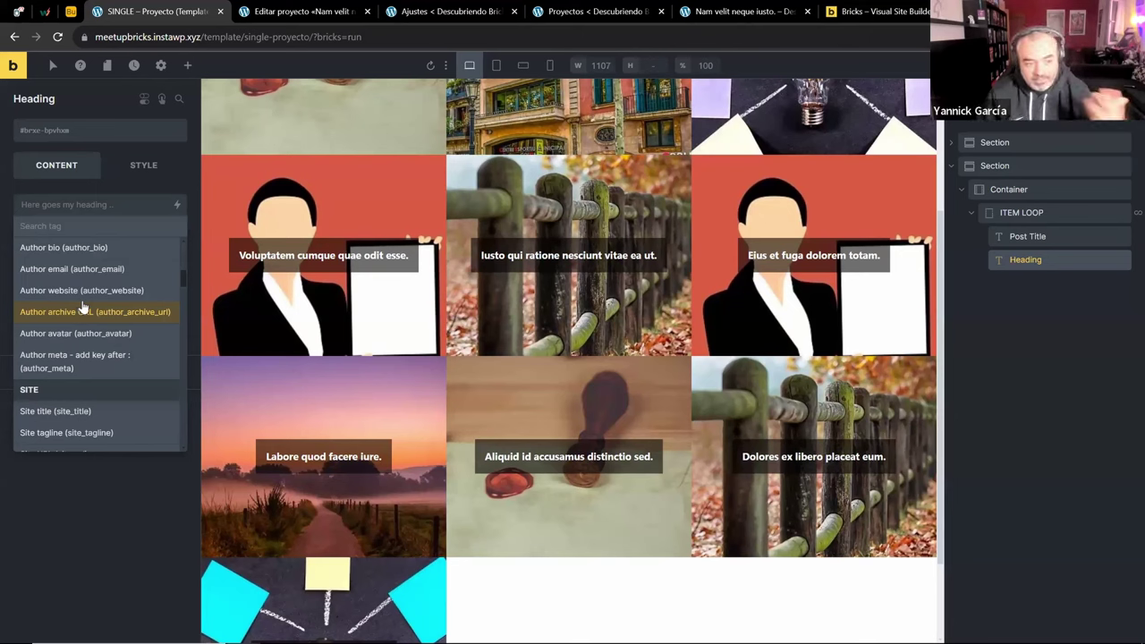
{"action": "scroll", "coordinate": [82, 308], "scroll_direction": "down", "scroll_amount": 3}
{"action": "scroll", "coordinate": [104, 267], "scroll_direction": "down", "scroll_amount": 4}
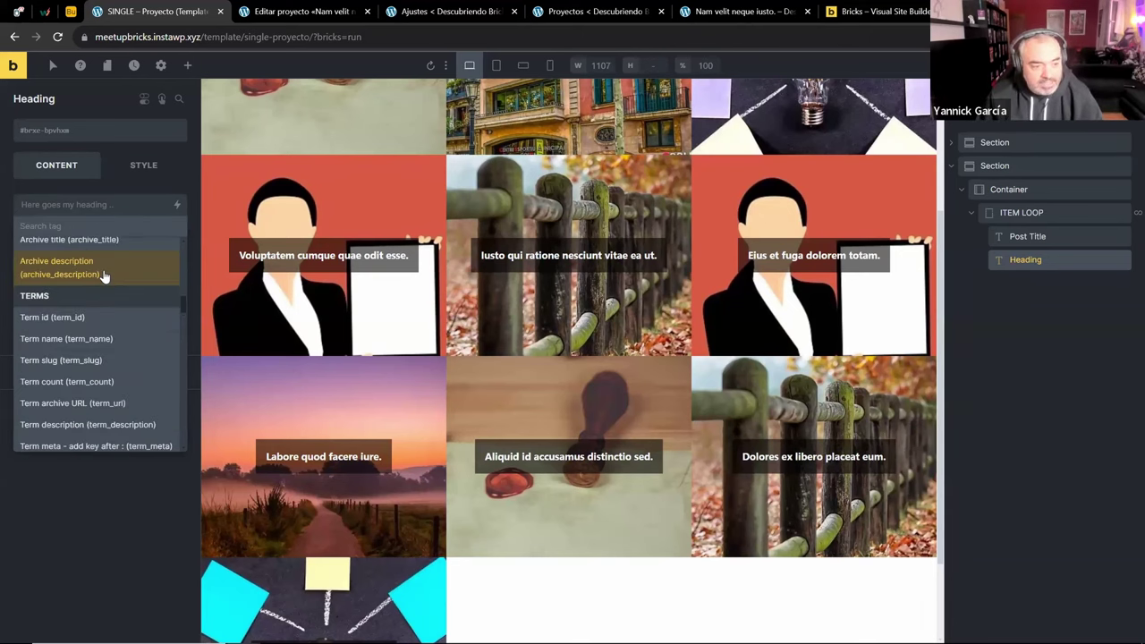
{"action": "scroll", "coordinate": [57, 343], "scroll_direction": "down", "scroll_amount": 8}
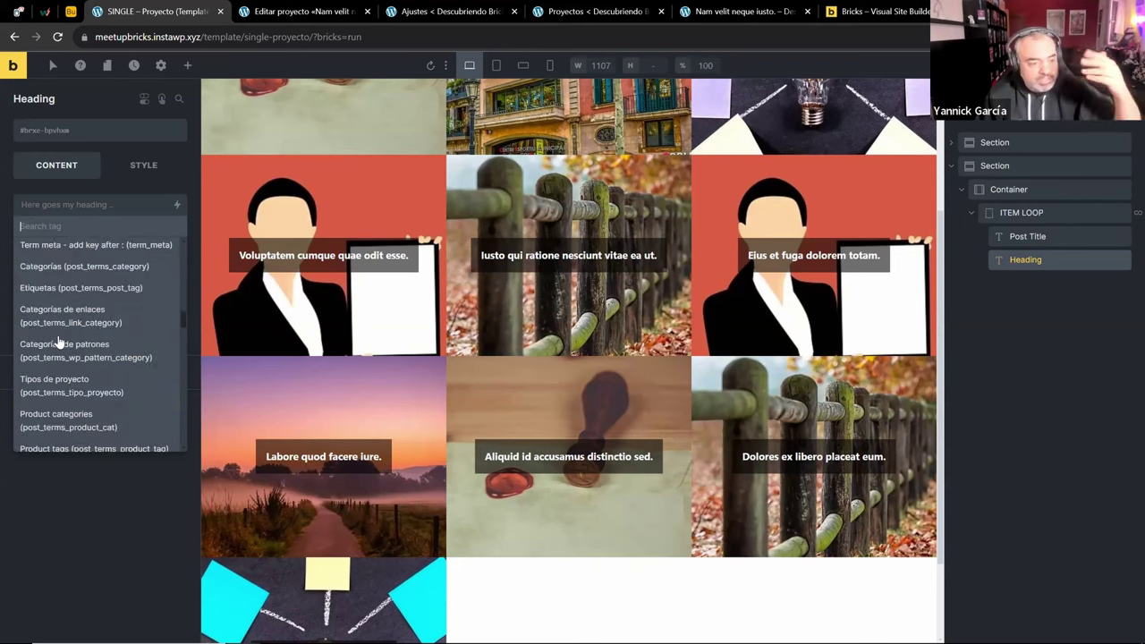
{"action": "scroll", "coordinate": [77, 322], "scroll_direction": "down", "scroll_amount": 2}
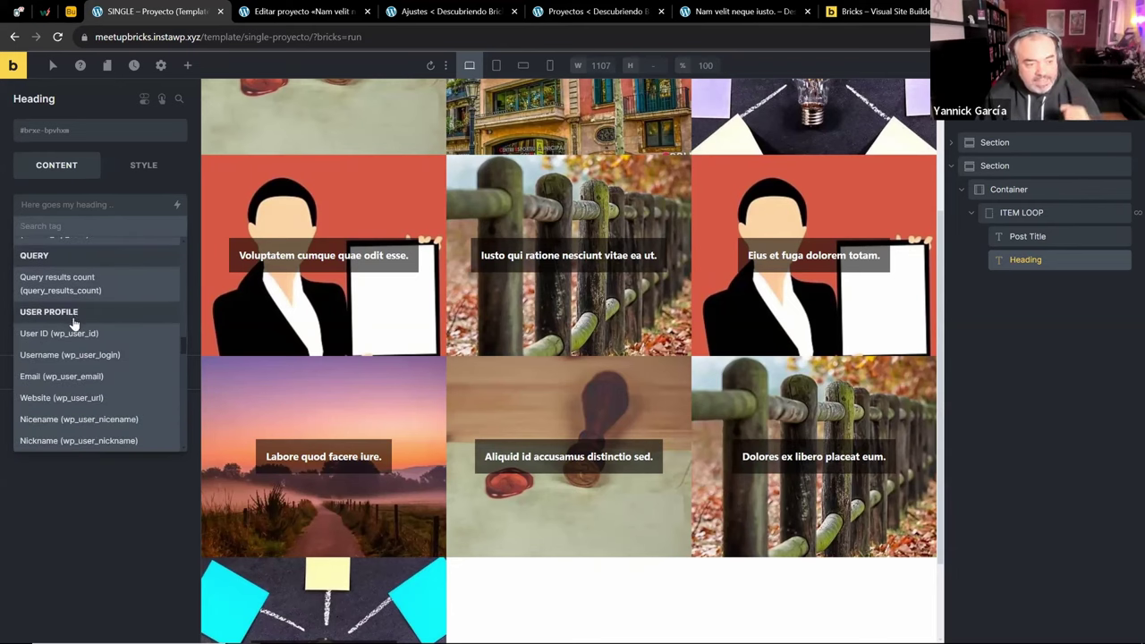
{"action": "scroll", "coordinate": [77, 315], "scroll_direction": "down", "scroll_amount": 5}
{"action": "scroll", "coordinate": [77, 315], "scroll_direction": "down", "scroll_amount": 5}
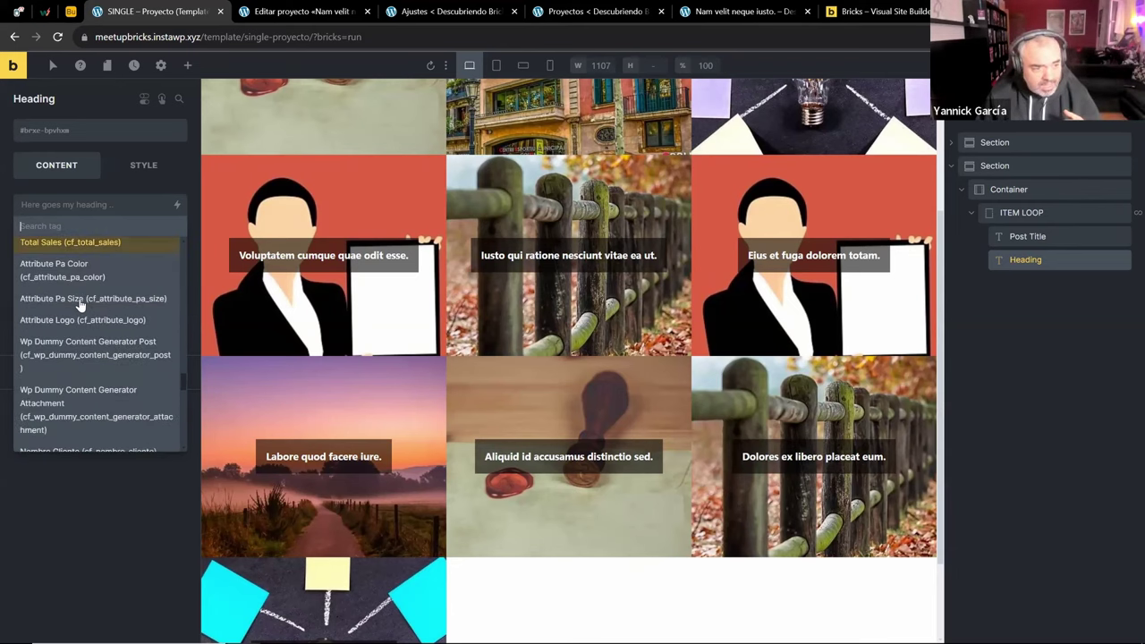
{"action": "scroll", "coordinate": [80, 293], "scroll_direction": "up", "scroll_amount": 2}
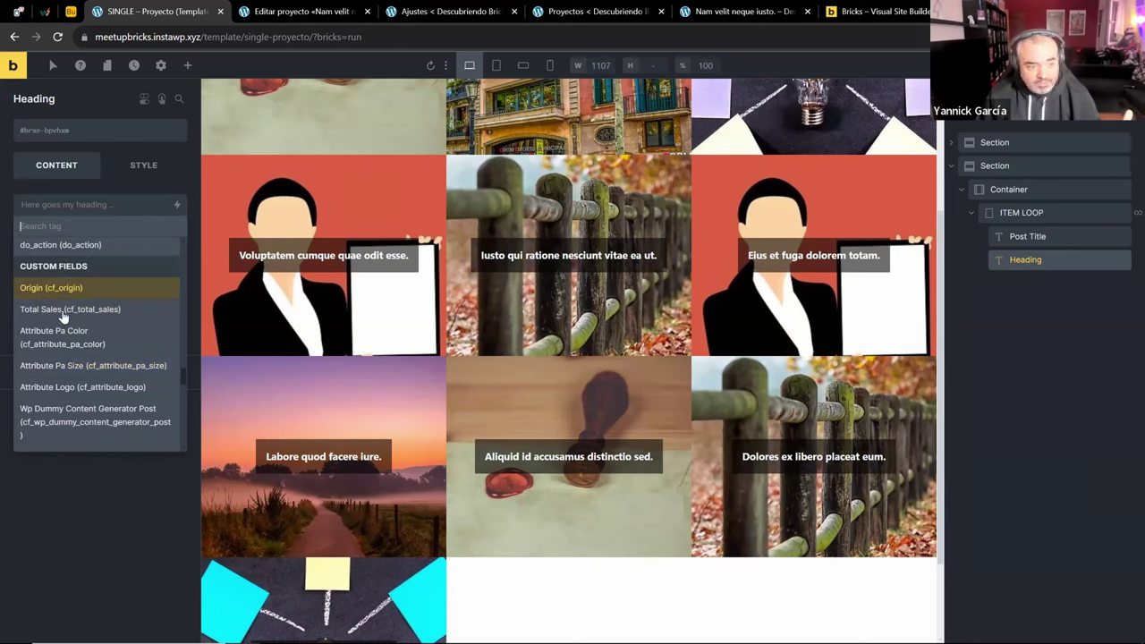
{"action": "scroll", "coordinate": [81, 319], "scroll_direction": "down", "scroll_amount": 3}
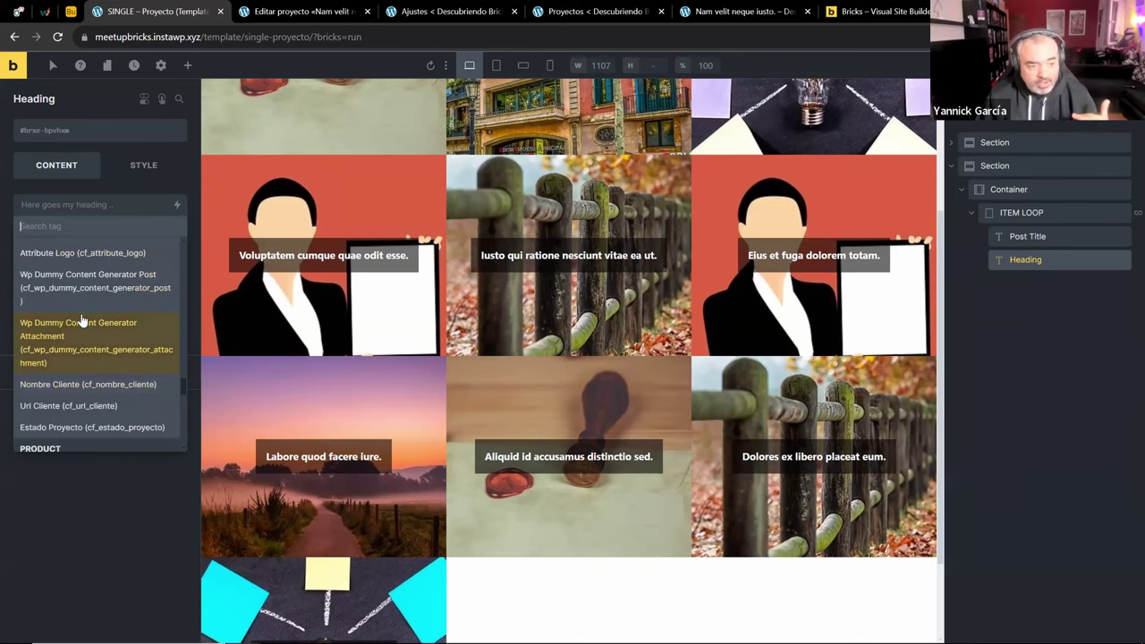
{"action": "scroll", "coordinate": [66, 385], "scroll_direction": "down", "scroll_amount": 2}
{"action": "scroll", "coordinate": [75, 345], "scroll_direction": "down", "scroll_amount": 3}
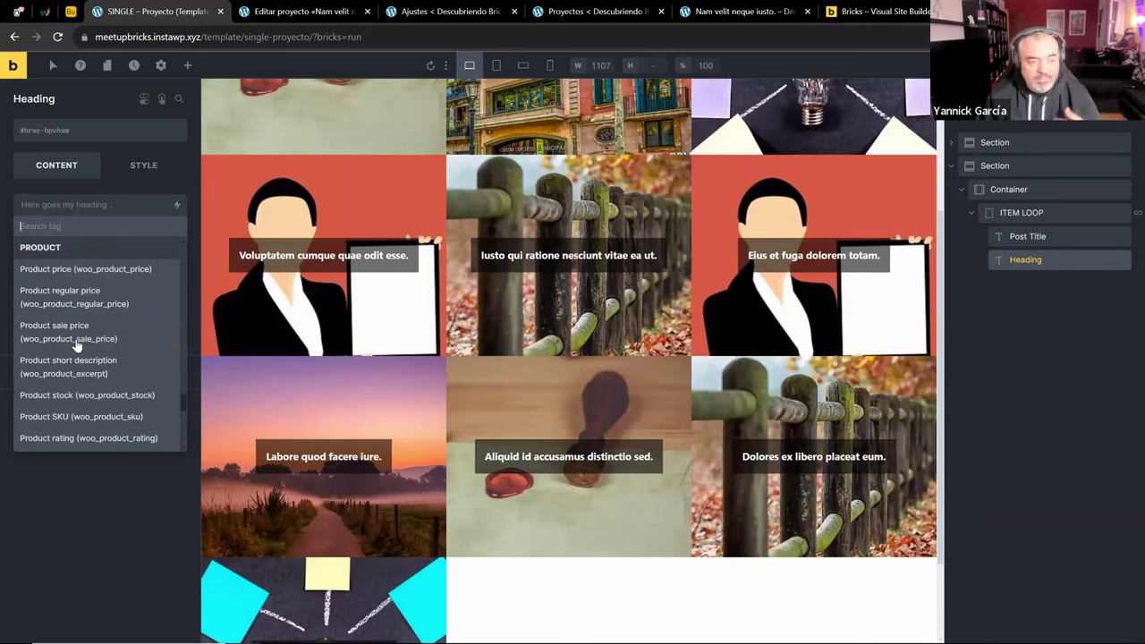
{"action": "scroll", "coordinate": [77, 344], "scroll_direction": "down", "scroll_amount": 2}
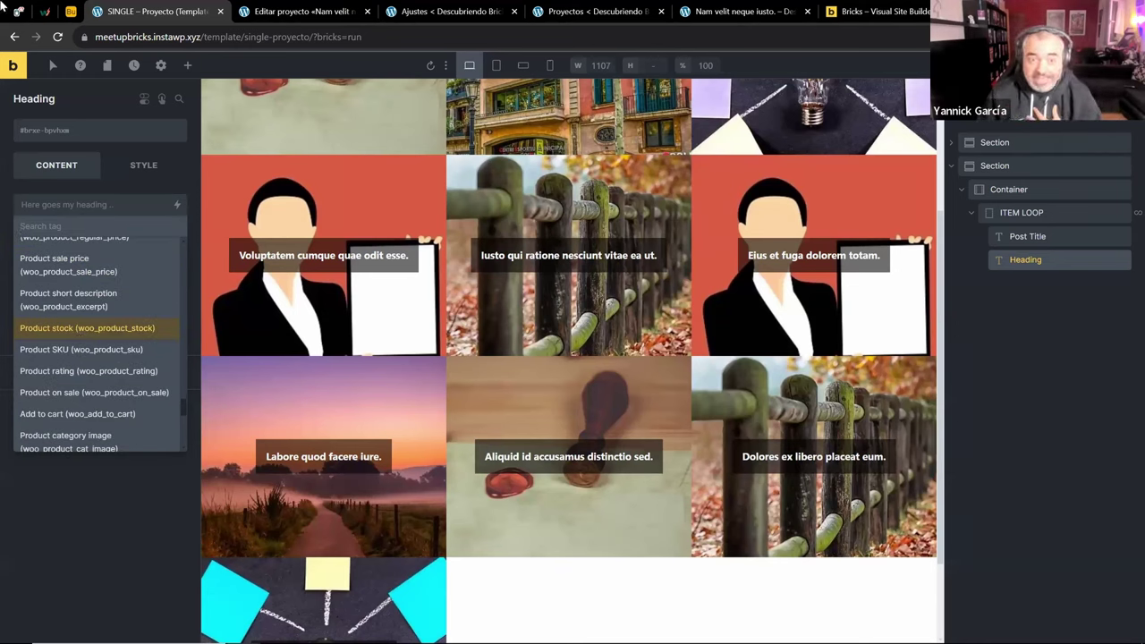
Open the Proyectos admin list from the project editor in a new tab and examine the Campos del proyecto fields
{"action": "left_click", "coordinate": [277, 8]}
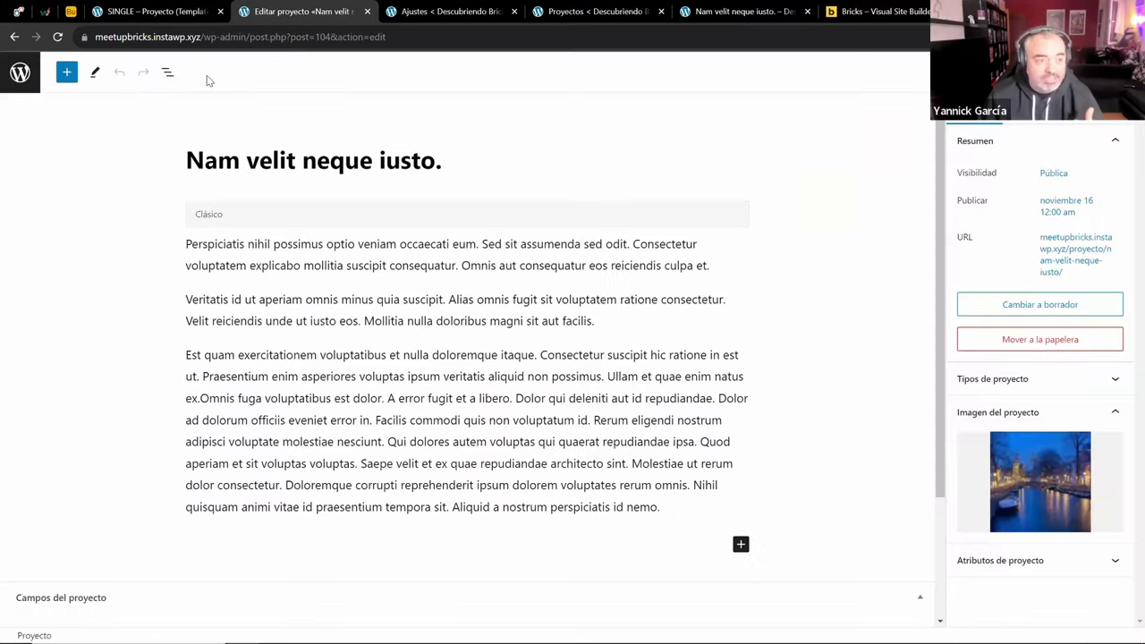
{"action": "middle_click", "coordinate": [18, 72]}
{"action": "scroll", "coordinate": [16, 308], "scroll_direction": "down", "scroll_amount": 2}
{"action": "scroll", "coordinate": [64, 310], "scroll_direction": "up", "scroll_amount": 1}
{"action": "scroll", "coordinate": [200, 541], "scroll_direction": "down", "scroll_amount": 1}
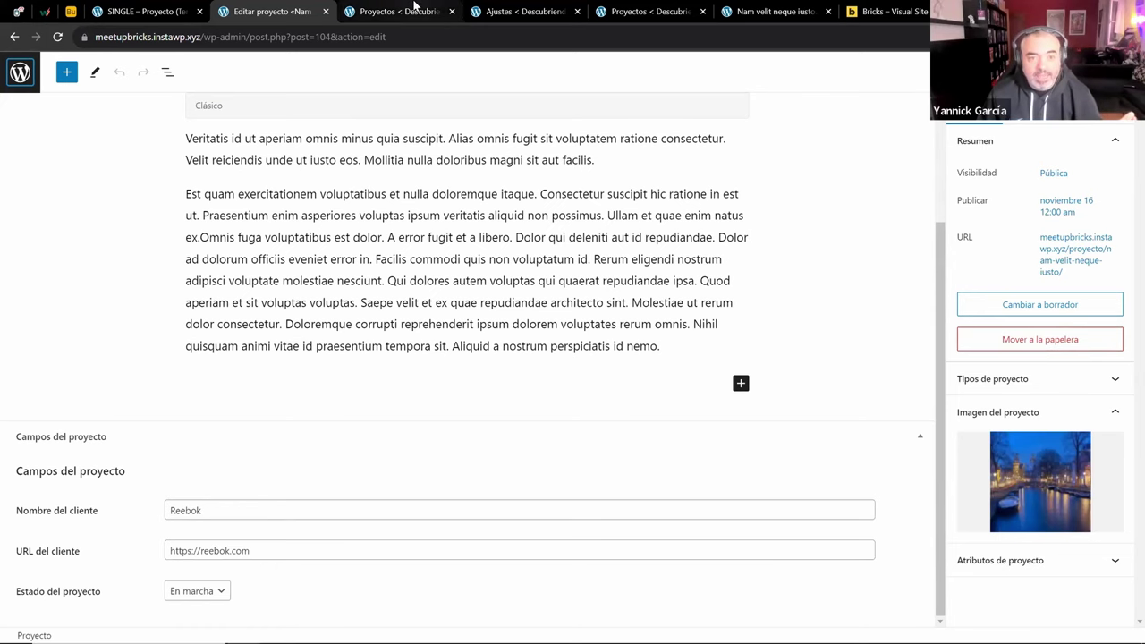
Check the Bricks settings page, then return to the single template's editor
{"action": "left_click", "coordinate": [523, 11]}
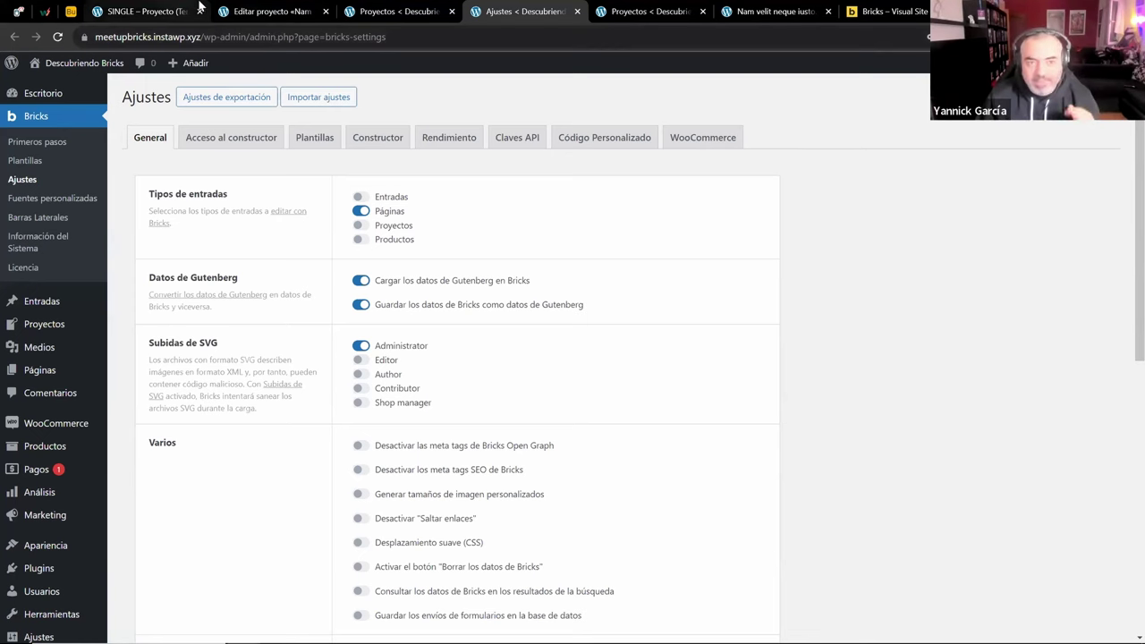
{"action": "left_click", "coordinate": [262, 11]}
{"action": "left_click", "coordinate": [182, 6]}
Examine the Heading's WooCommerce and advanced dynamic data tags, then close the tag list without choosing one
{"action": "scroll", "coordinate": [153, 332], "scroll_direction": "down", "scroll_amount": 5}
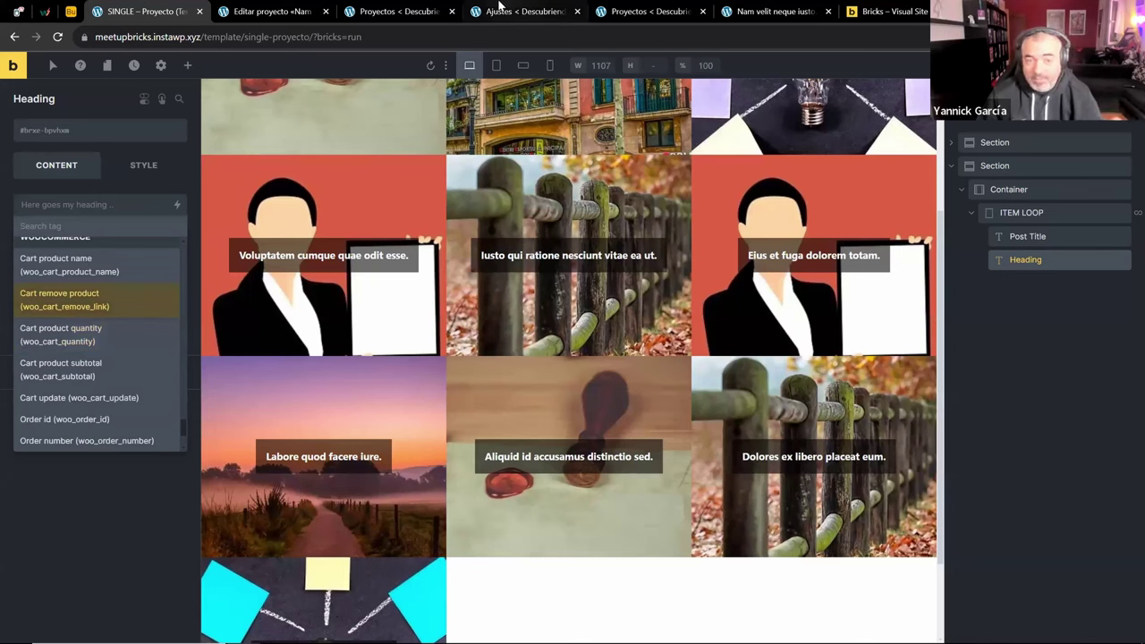
{"action": "scroll", "coordinate": [140, 311], "scroll_direction": "down", "scroll_amount": 1}
{"action": "scroll", "coordinate": [140, 313], "scroll_direction": "up", "scroll_amount": 5}
{"action": "scroll", "coordinate": [141, 320], "scroll_direction": "up", "scroll_amount": 8}
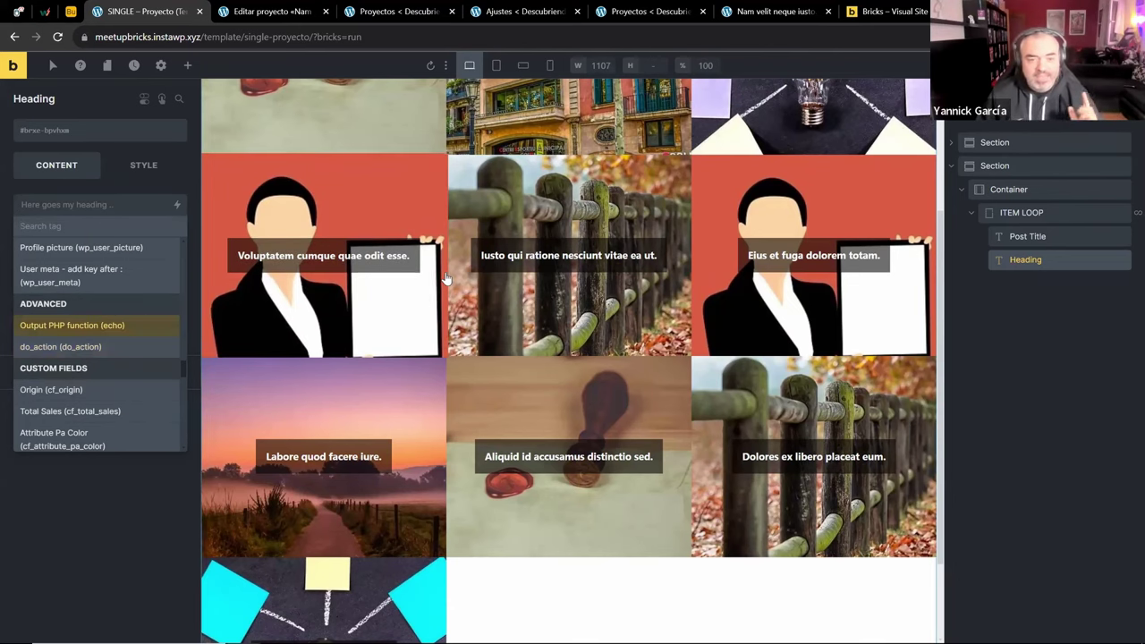
{"action": "scroll", "coordinate": [353, 306], "scroll_direction": "up", "scroll_amount": 3}
{"action": "left_click", "coordinate": [71, 498]}
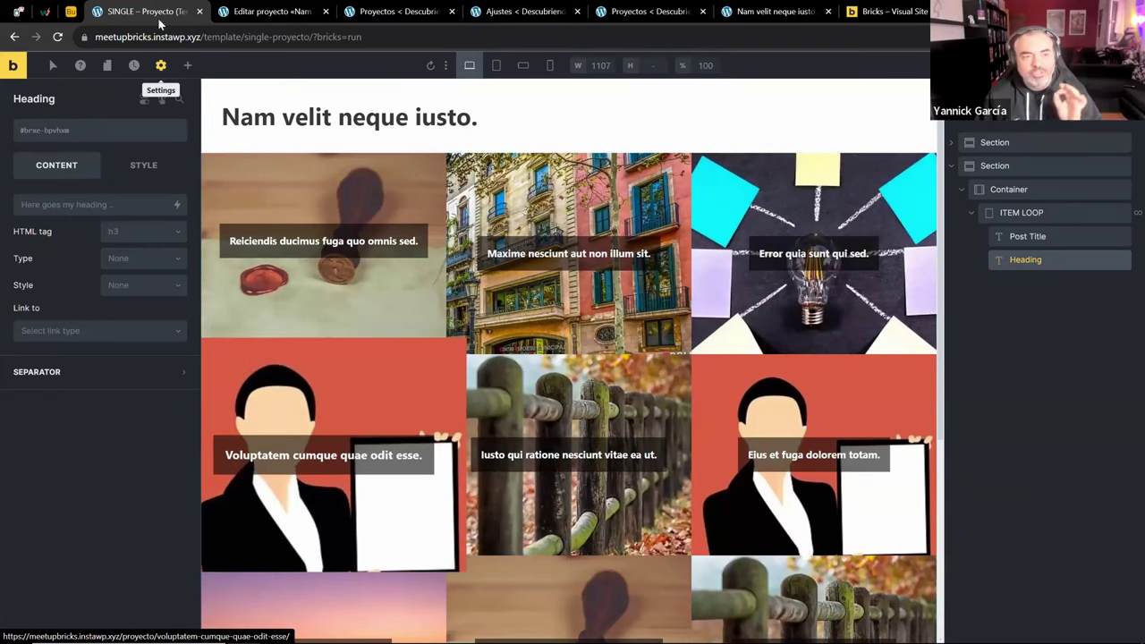
Stay in the template editor when asked about leaving, and save the template
{"action": "left_click", "coordinate": [198, 11]}
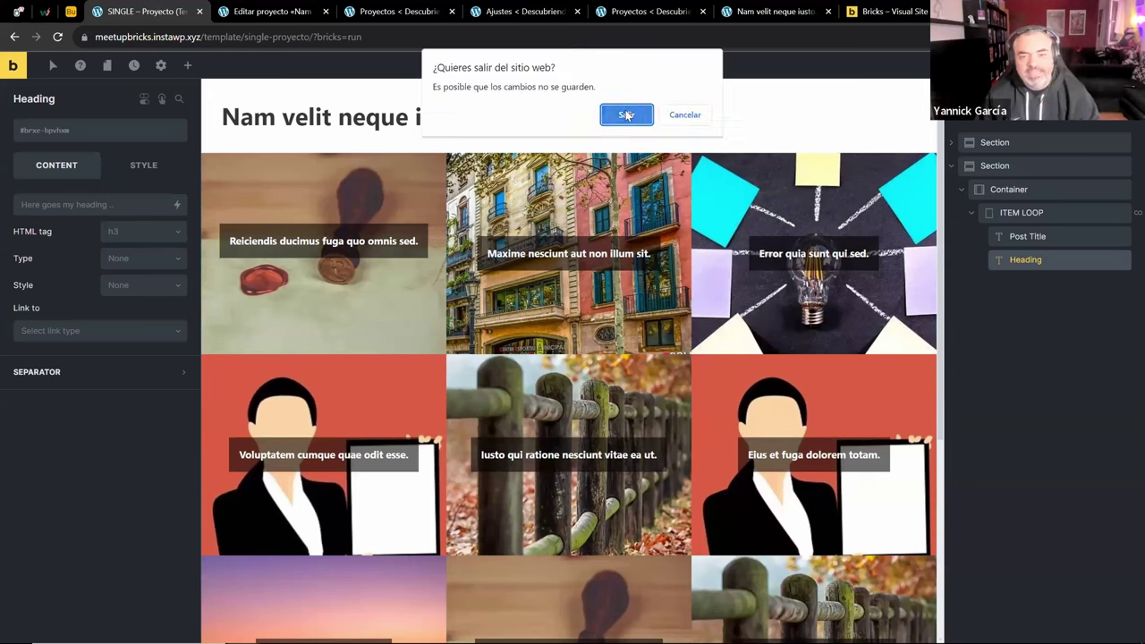
{"action": "left_click", "coordinate": [684, 114]}
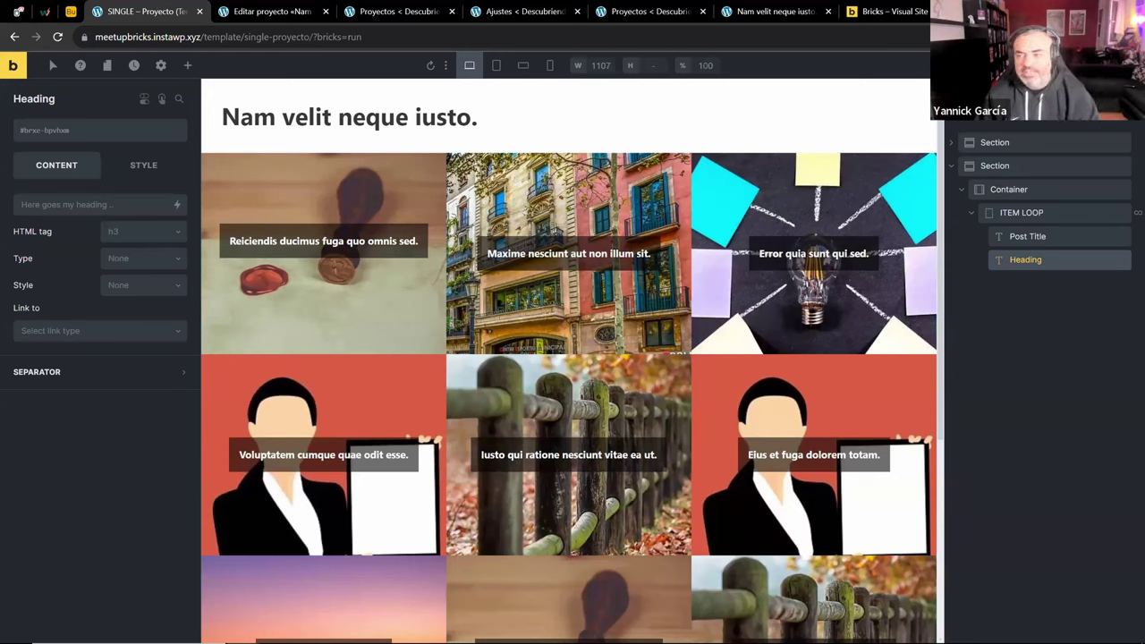
{"action": "key", "text": "ctrl+s"}
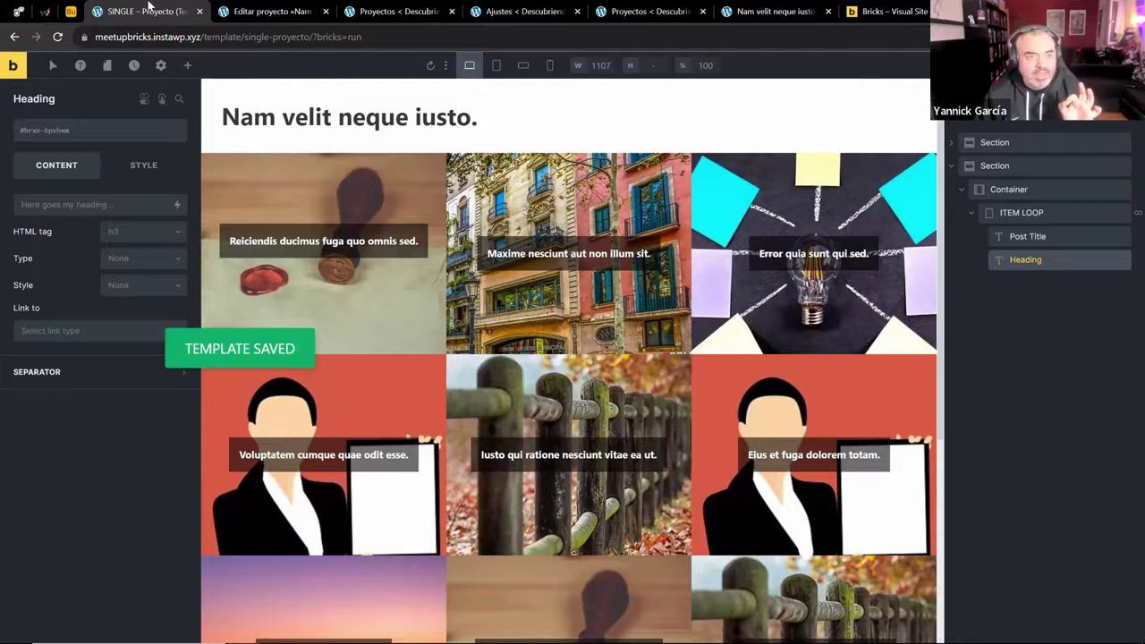
Close the template editor's tab and leave the project editor for the Proyectos admin list
{"action": "middle_click", "coordinate": [149, 7]}
{"action": "left_click", "coordinate": [20, 72]}
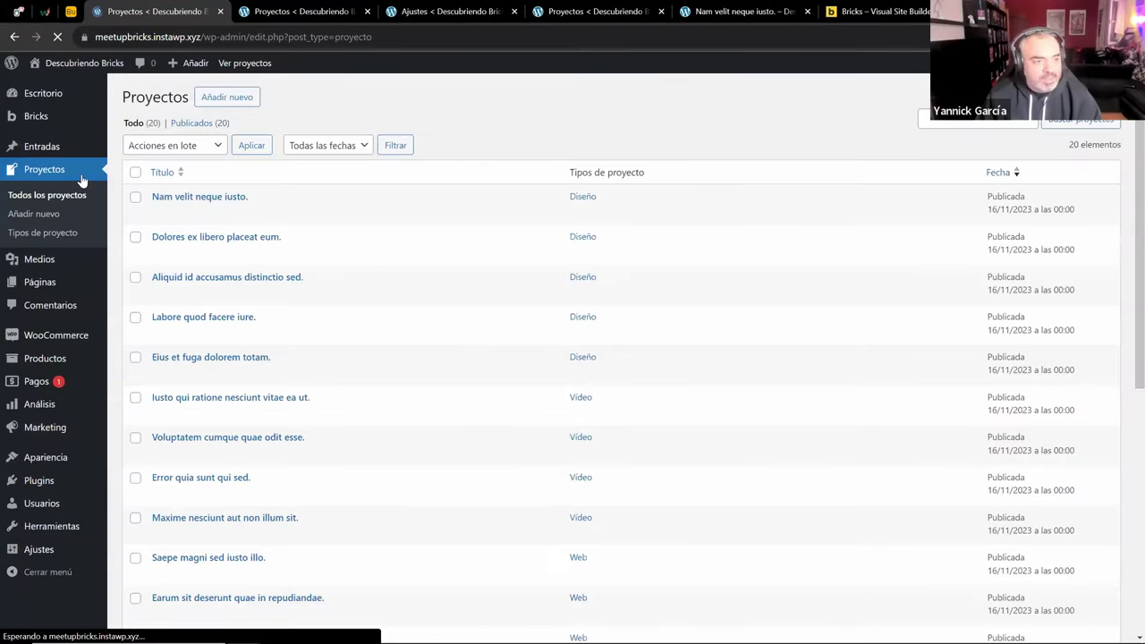
Create and publish a Bricks template titled "SINGLE - Producto" with the type WooCommerce - Producto Individual
{"action": "mouse_move", "coordinate": [74, 120]}
{"action": "left_click", "coordinate": [137, 136]}
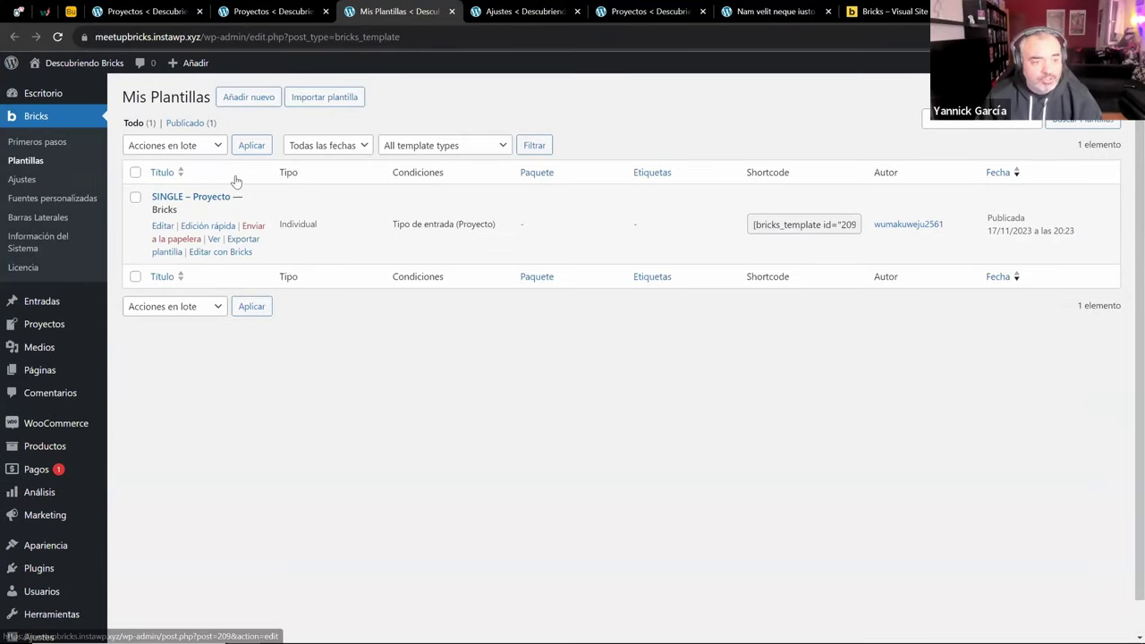
{"action": "left_click", "coordinate": [263, 104]}
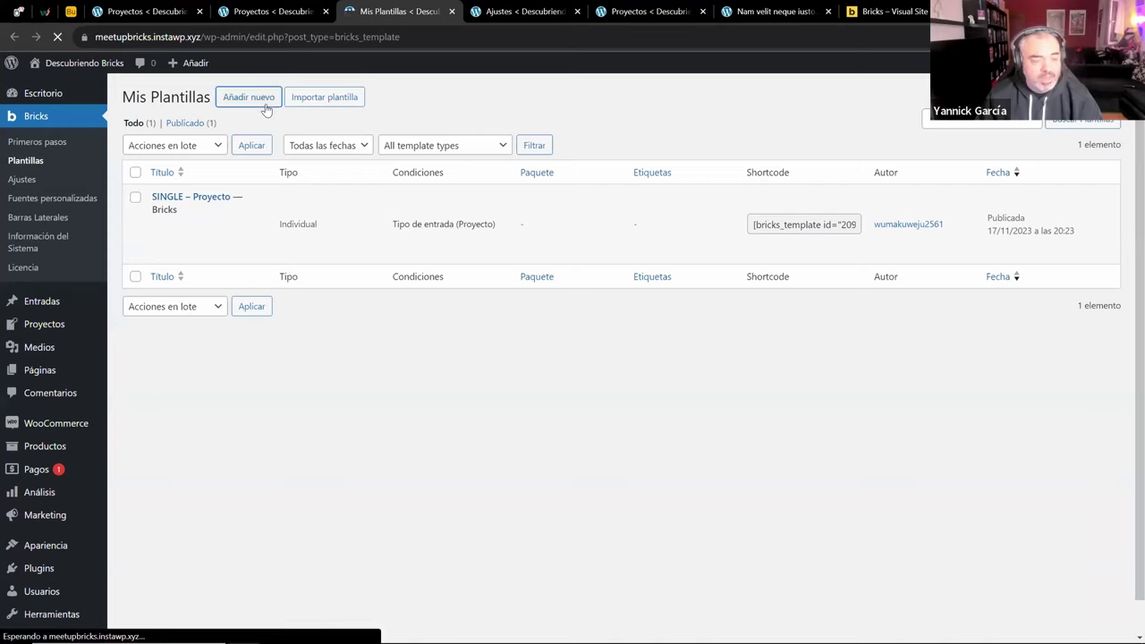
{"action": "type", "text": "SINGLE - Producto"}
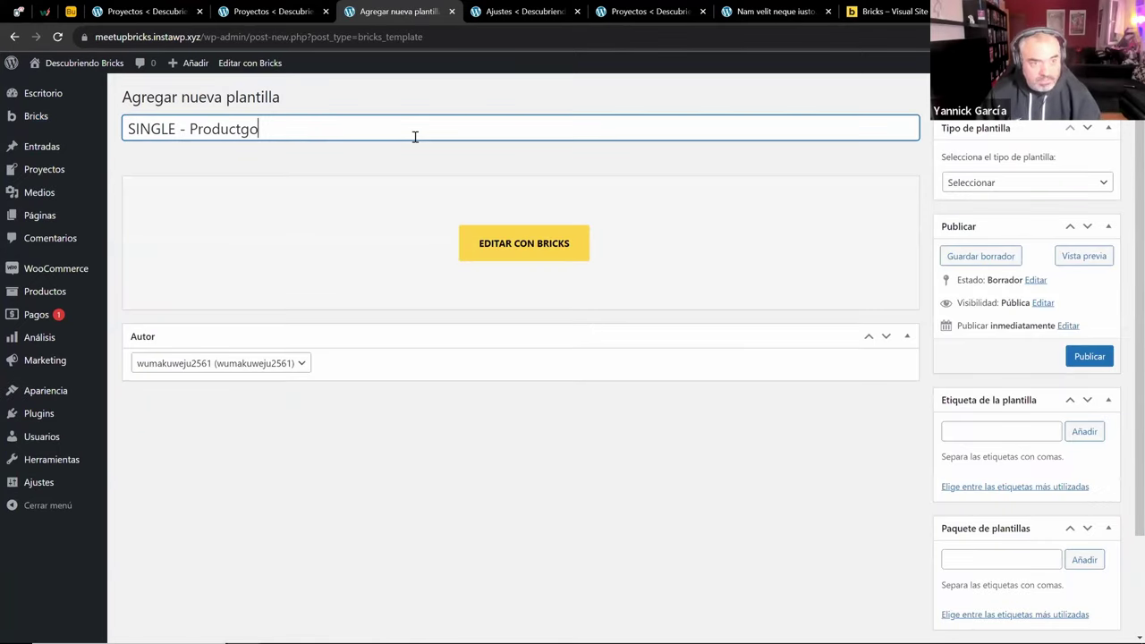
{"action": "left_click", "coordinate": [1039, 193]}
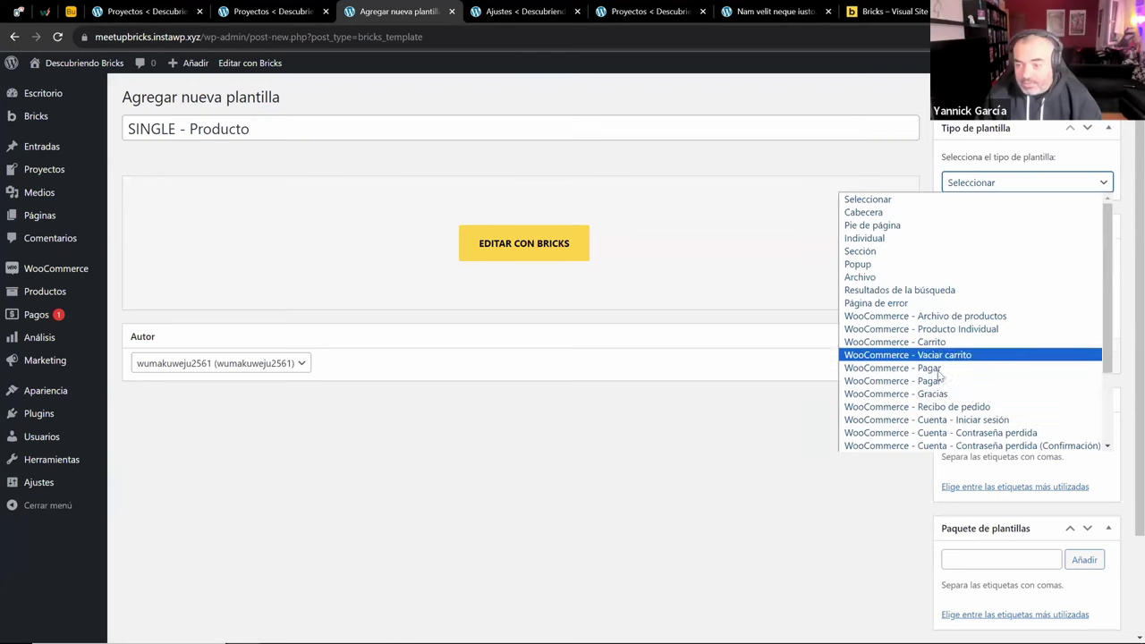
{"action": "left_click", "coordinate": [1064, 327]}
{"action": "left_click", "coordinate": [1085, 368]}
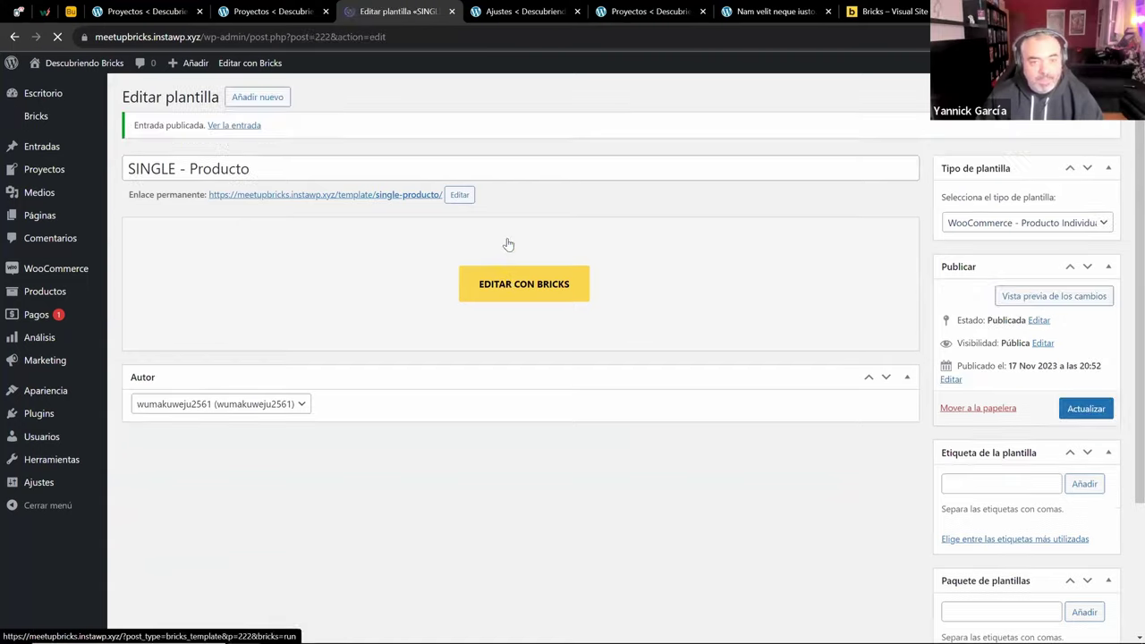
Open the new template in the Bricks editor and browse the community templates in its template library
{"action": "left_click", "coordinate": [518, 282]}
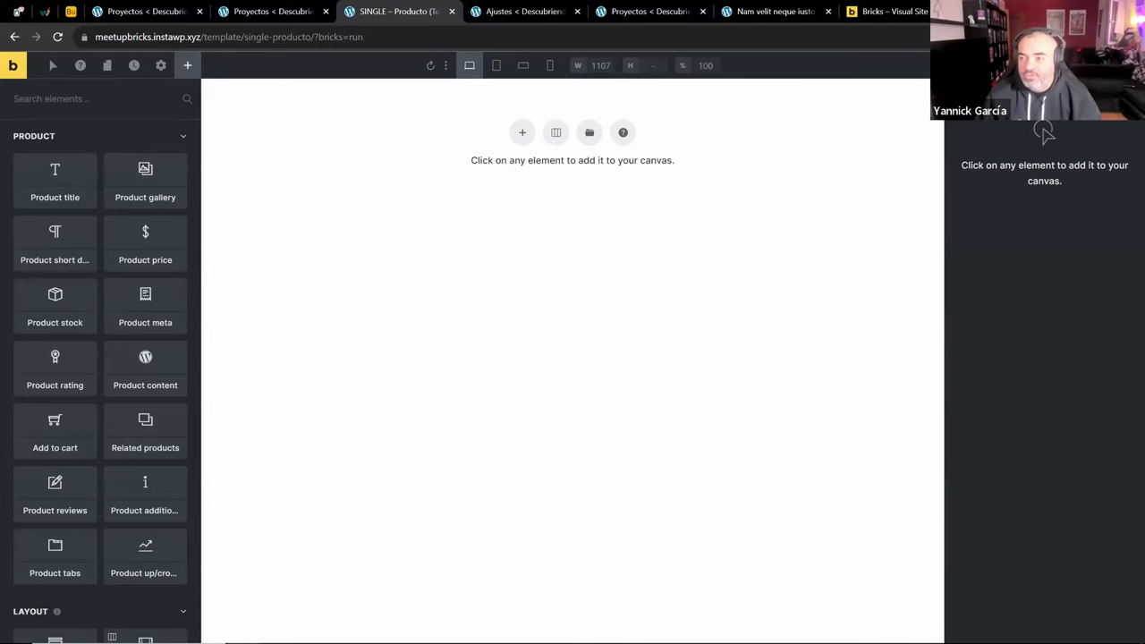
{"action": "left_click", "coordinate": [589, 132]}
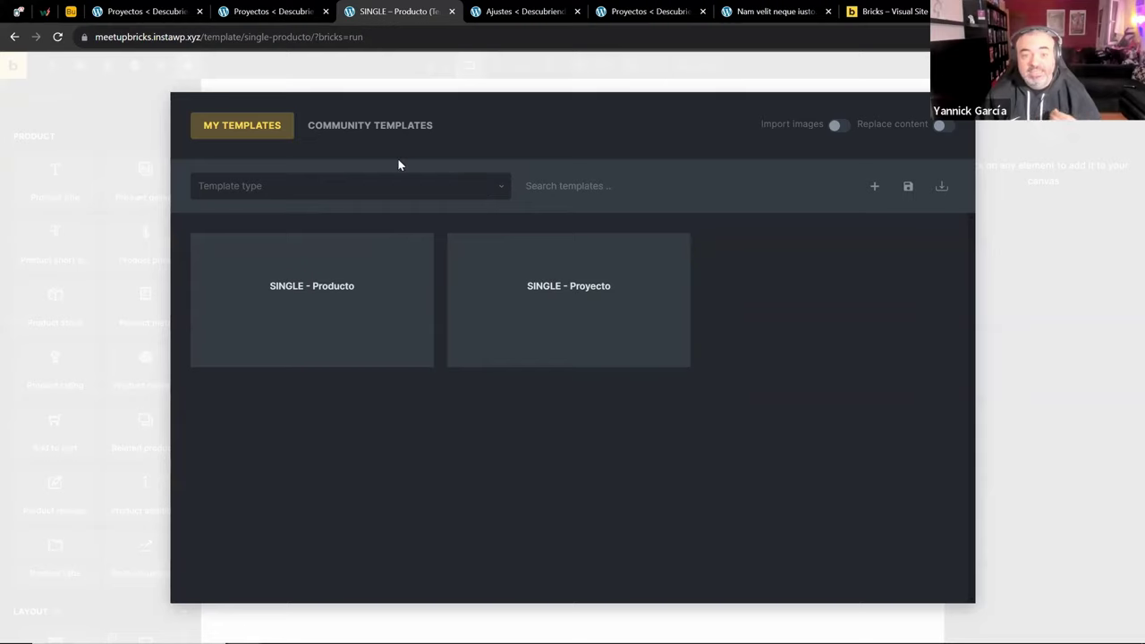
{"action": "left_click", "coordinate": [380, 133]}
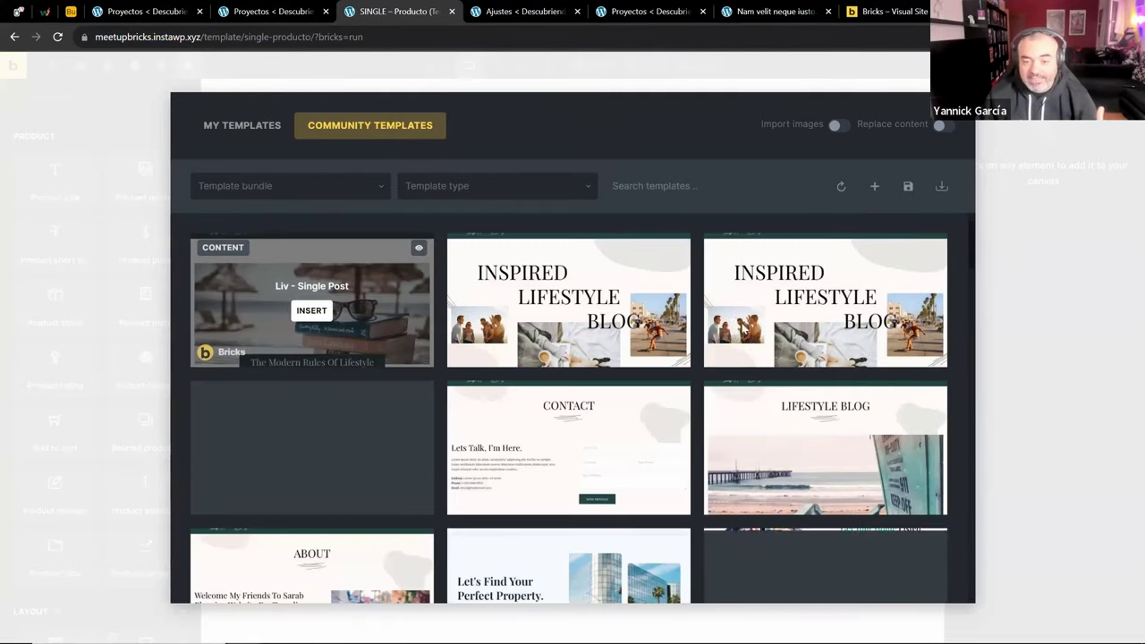
{"action": "scroll", "coordinate": [544, 456], "scroll_direction": "down", "scroll_amount": 6}
{"action": "scroll", "coordinate": [543, 456], "scroll_direction": "up", "scroll_amount": 6}
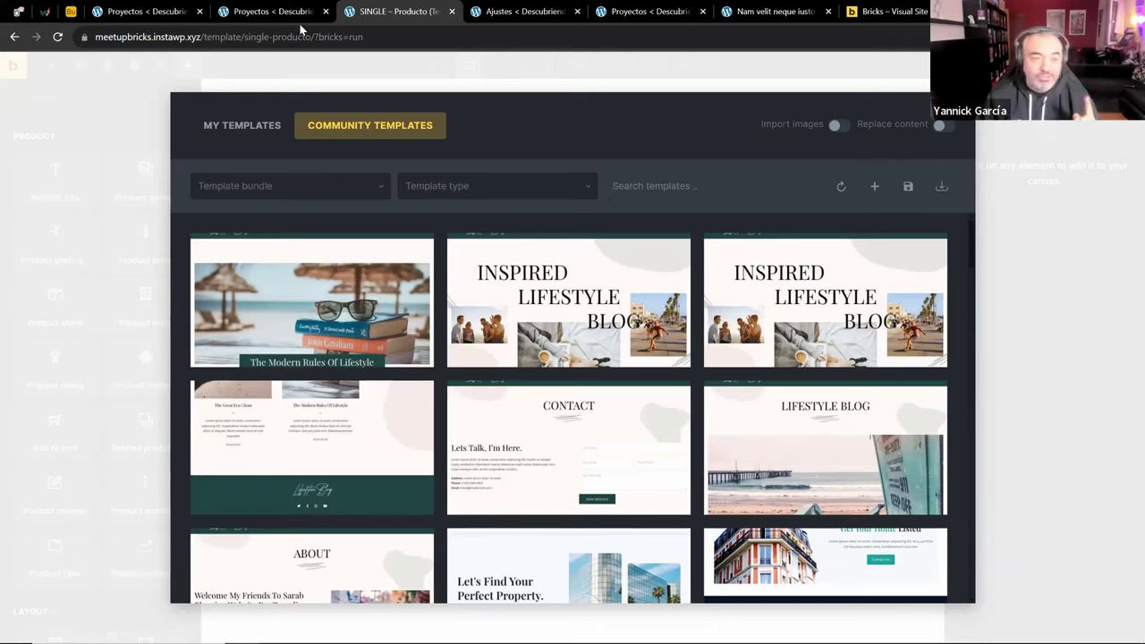
Examine the template access and remote template options in the Bricks settings, then return to the SINGLE - Producto editor
{"action": "left_click", "coordinate": [563, 9]}
{"action": "scroll", "coordinate": [485, 148], "scroll_direction": "down", "scroll_amount": 2}
{"action": "scroll", "coordinate": [486, 148], "scroll_direction": "up", "scroll_amount": 2}
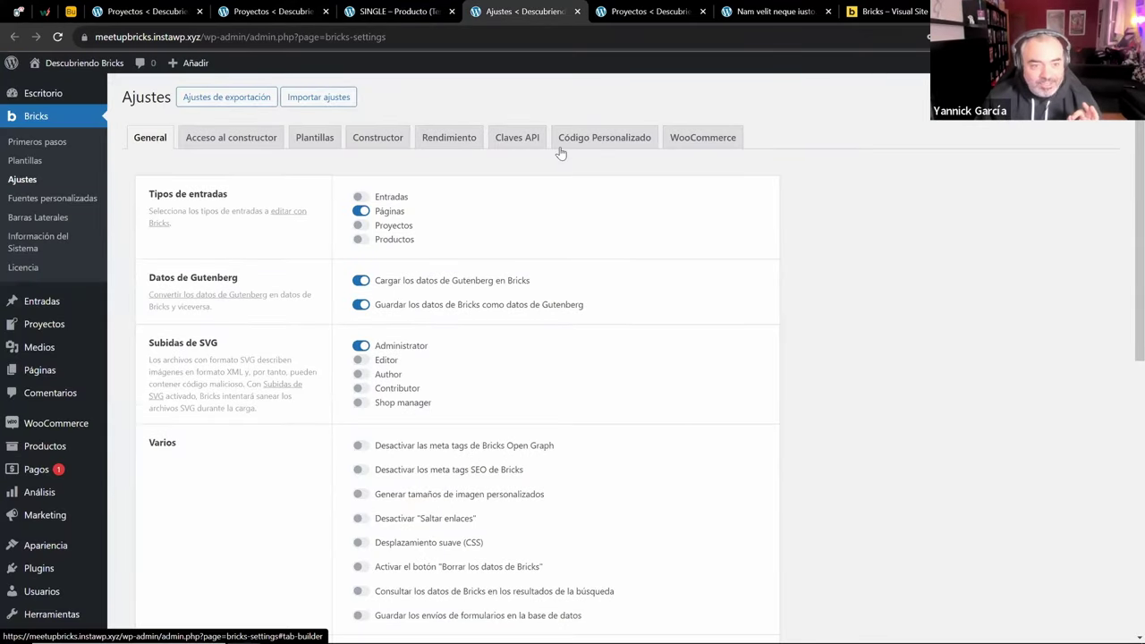
{"action": "left_click", "coordinate": [336, 135]}
{"action": "scroll", "coordinate": [447, 297], "scroll_direction": "down", "scroll_amount": 3}
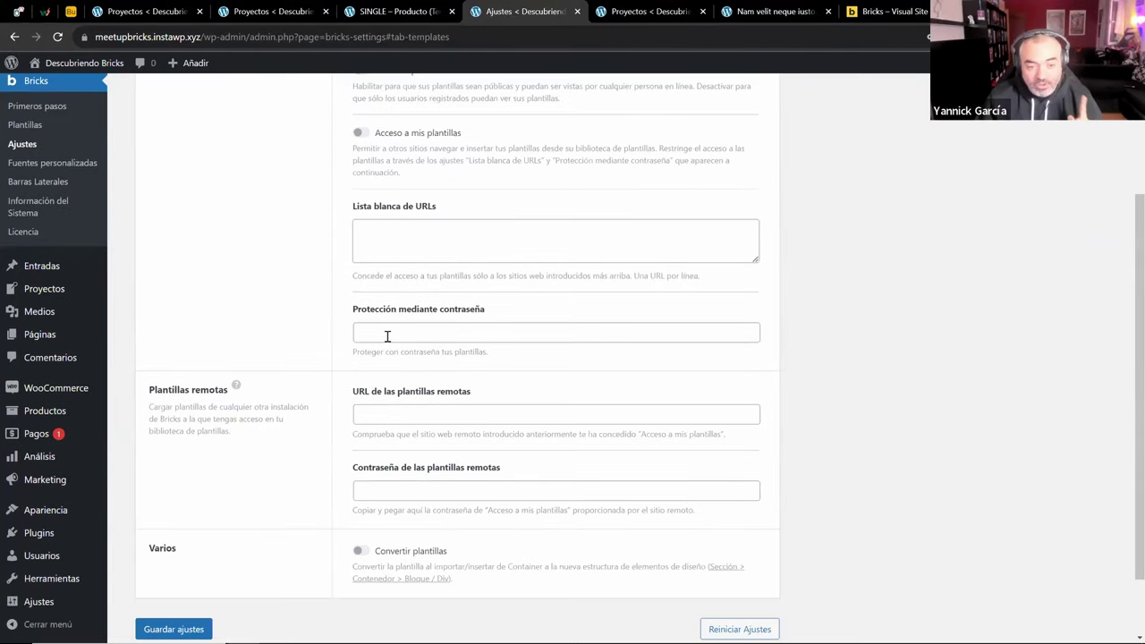
{"action": "scroll", "coordinate": [390, 367], "scroll_direction": "up", "scroll_amount": 3}
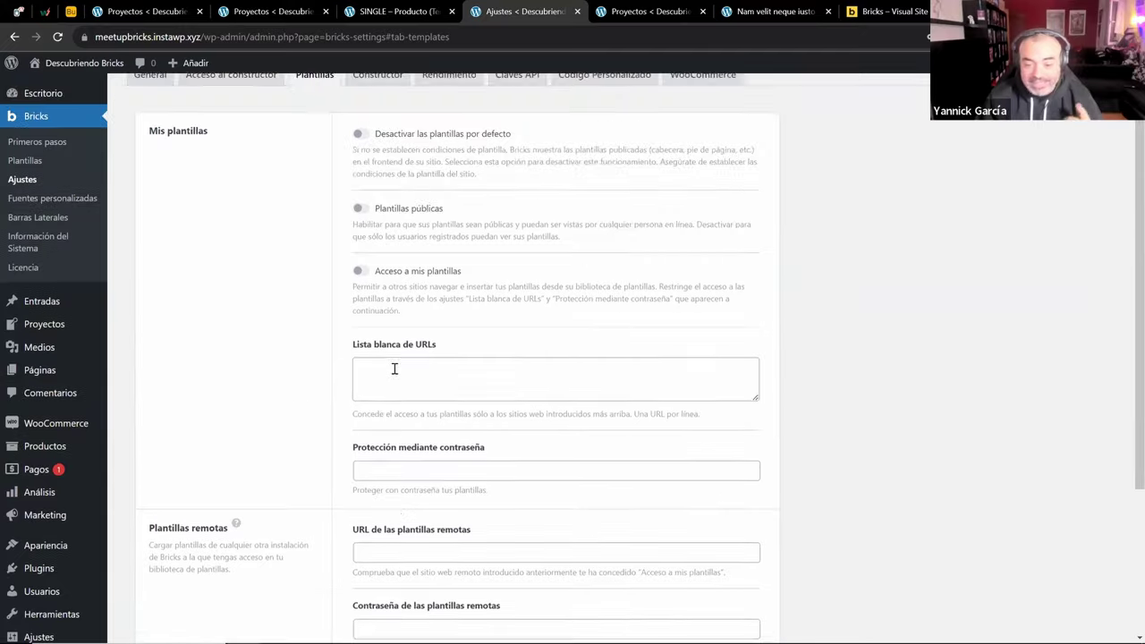
{"action": "scroll", "coordinate": [385, 407], "scroll_direction": "down", "scroll_amount": 3}
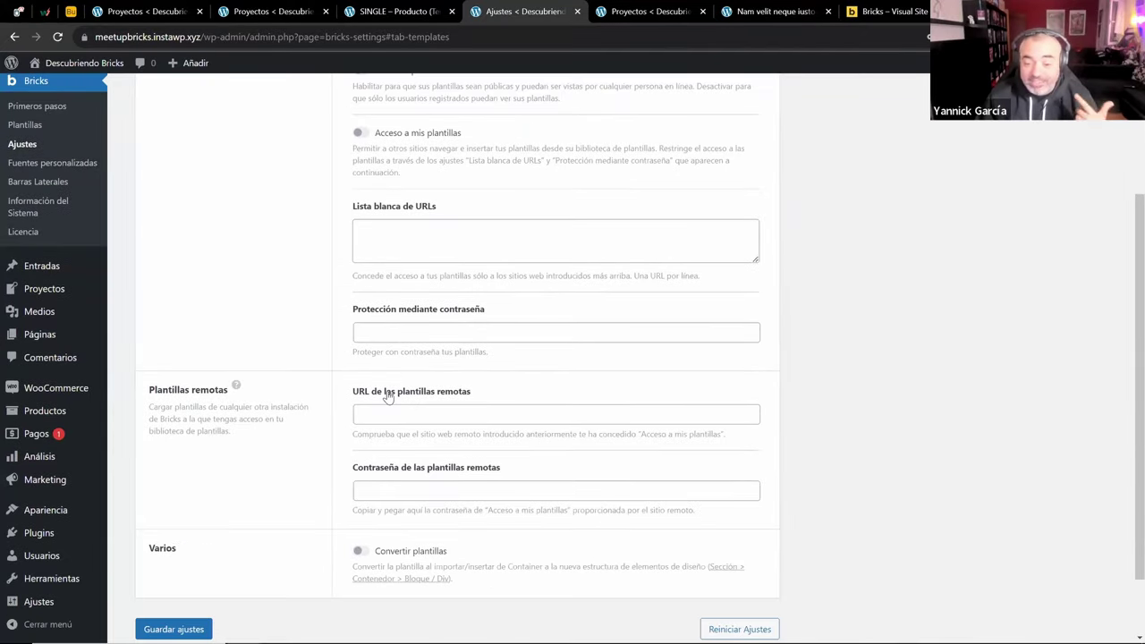
{"action": "left_click", "coordinate": [268, 10]}
{"action": "left_click", "coordinate": [420, 9]}
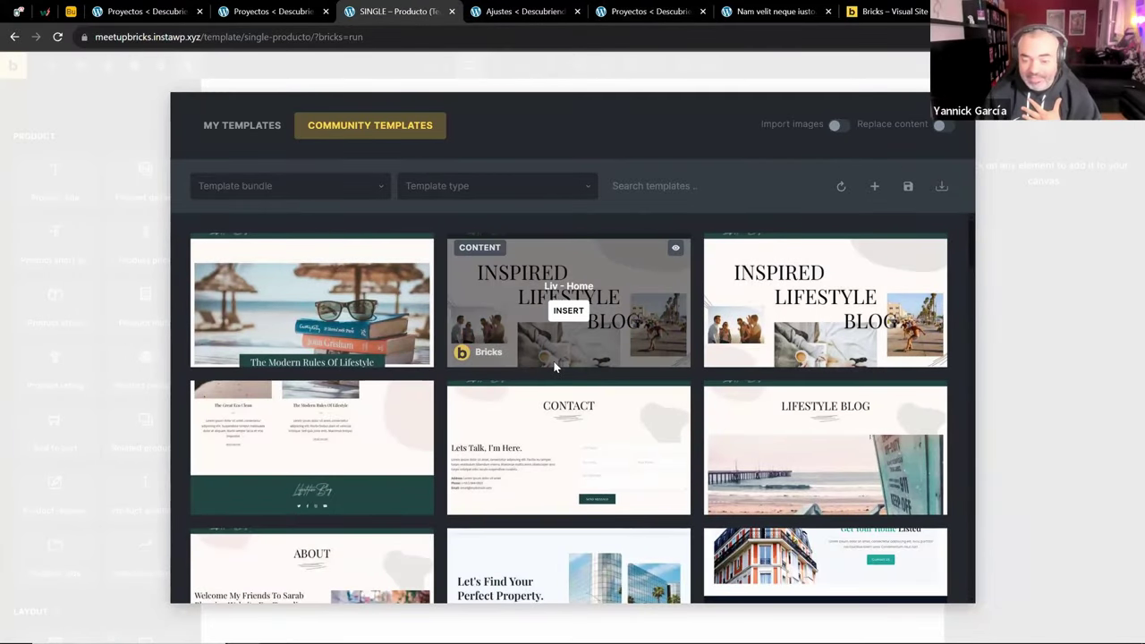
Filter the community templates by WooCommerce - Single product and insert the High Crew Overcoat design
{"action": "scroll", "coordinate": [538, 359], "scroll_direction": "down", "scroll_amount": 1}
{"action": "scroll", "coordinate": [538, 362], "scroll_direction": "up", "scroll_amount": 1}
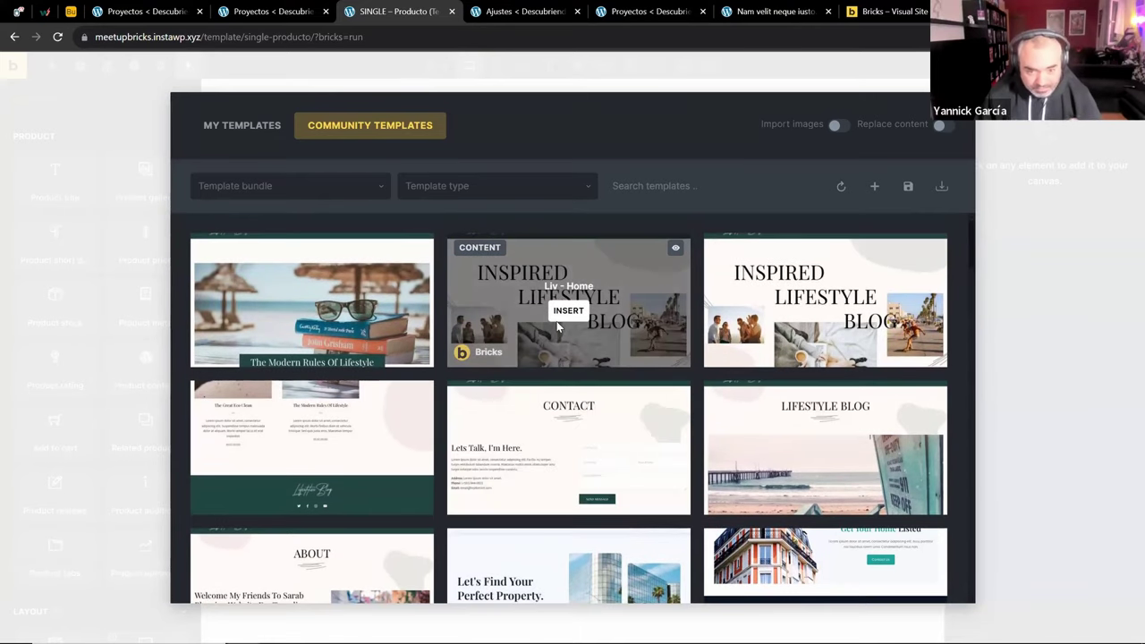
{"action": "left_click", "coordinate": [459, 187]}
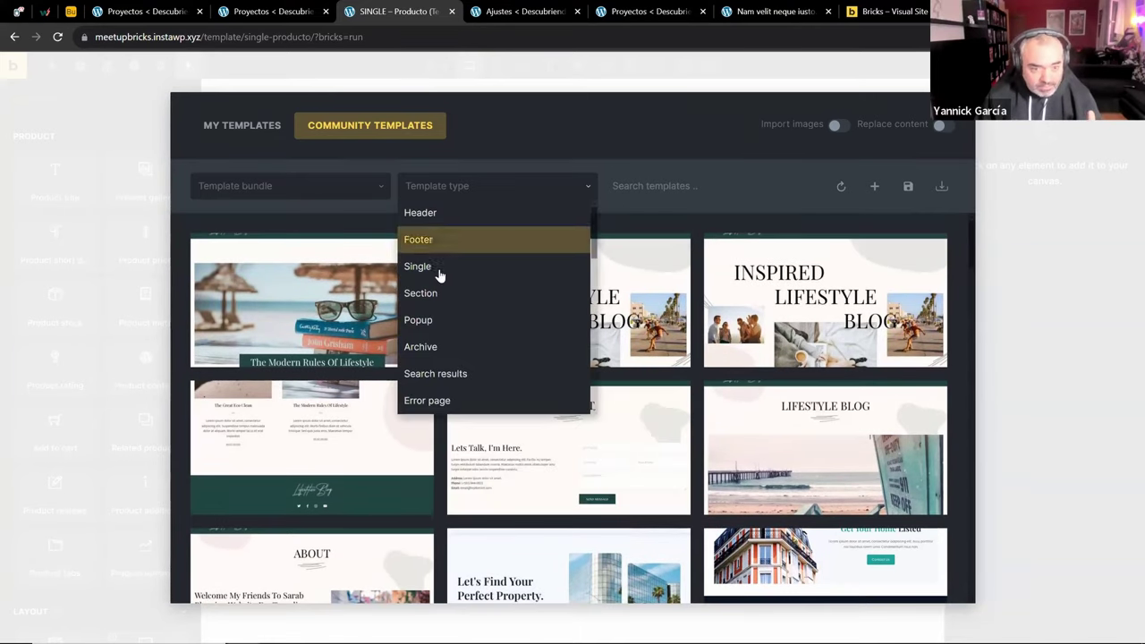
{"action": "left_click", "coordinate": [328, 194]}
{"action": "left_click", "coordinate": [468, 188]}
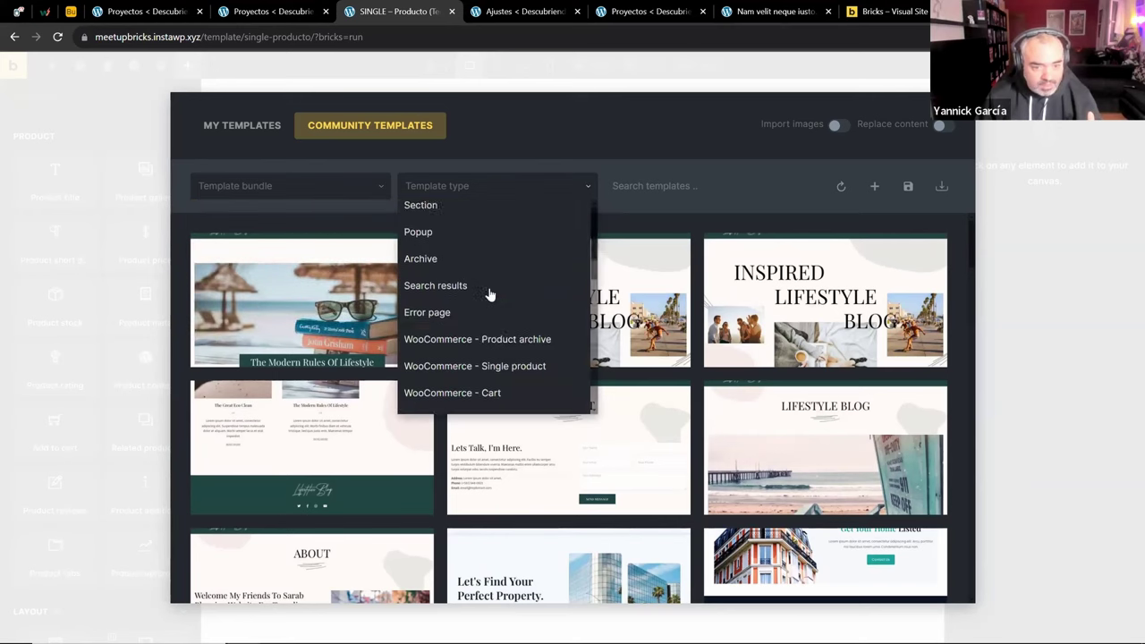
{"action": "scroll", "coordinate": [482, 340], "scroll_direction": "down", "scroll_amount": 3}
{"action": "left_click", "coordinate": [522, 253]}
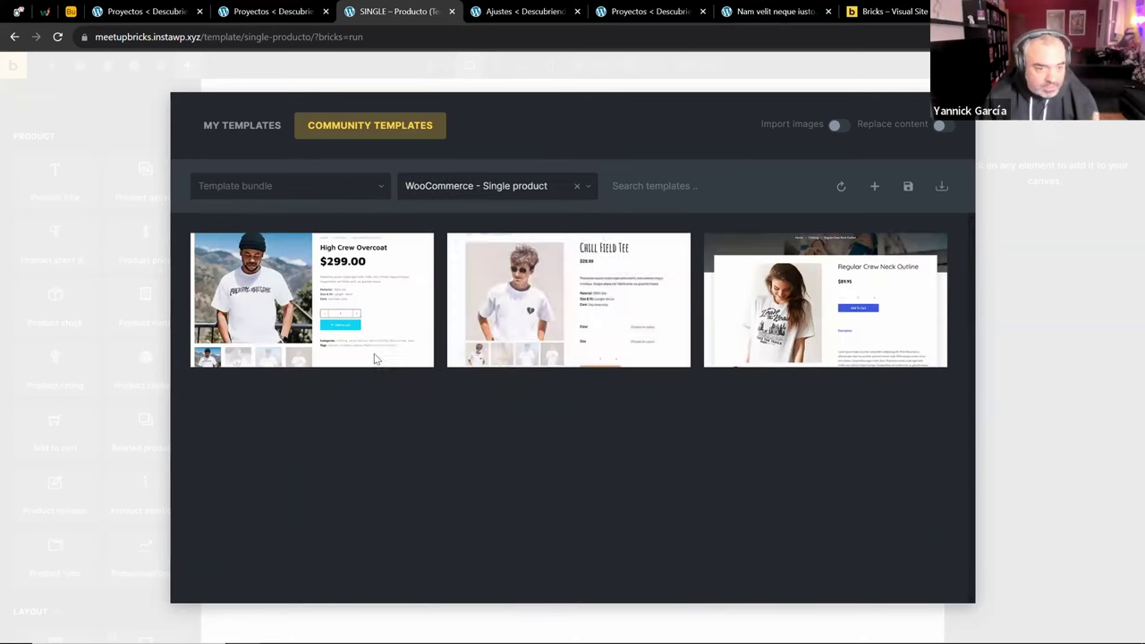
{"action": "left_click", "coordinate": [310, 312]}
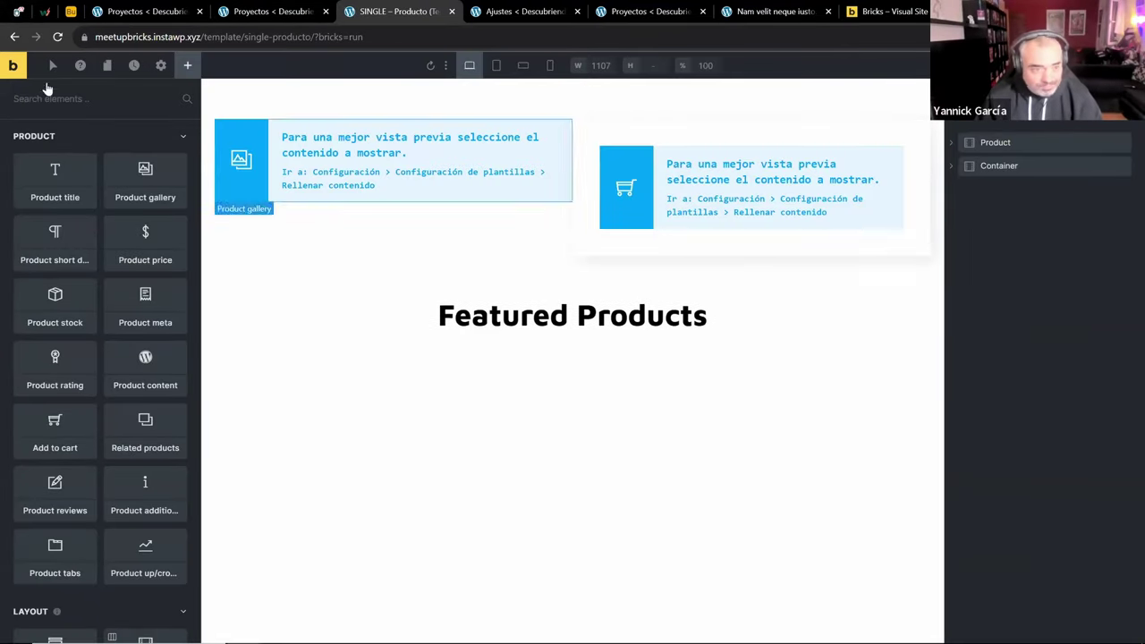
Add a template condition that applies the template to the post type Products
{"action": "left_click", "coordinate": [161, 66]}
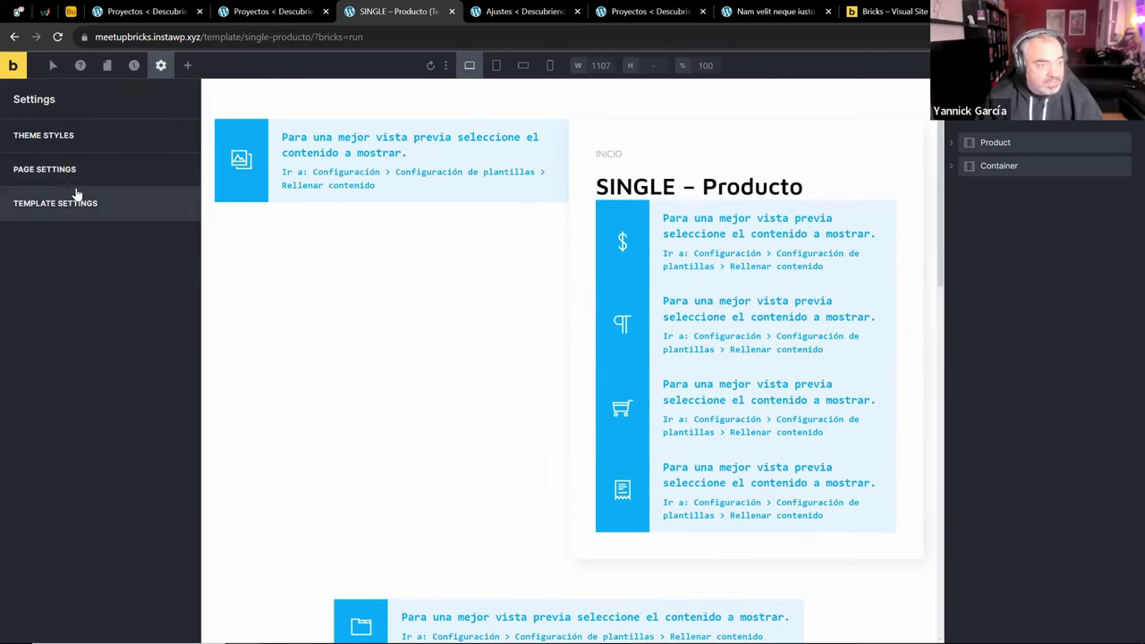
{"action": "left_click", "coordinate": [76, 197]}
{"action": "left_click", "coordinate": [176, 137]}
{"action": "left_click", "coordinate": [101, 204]}
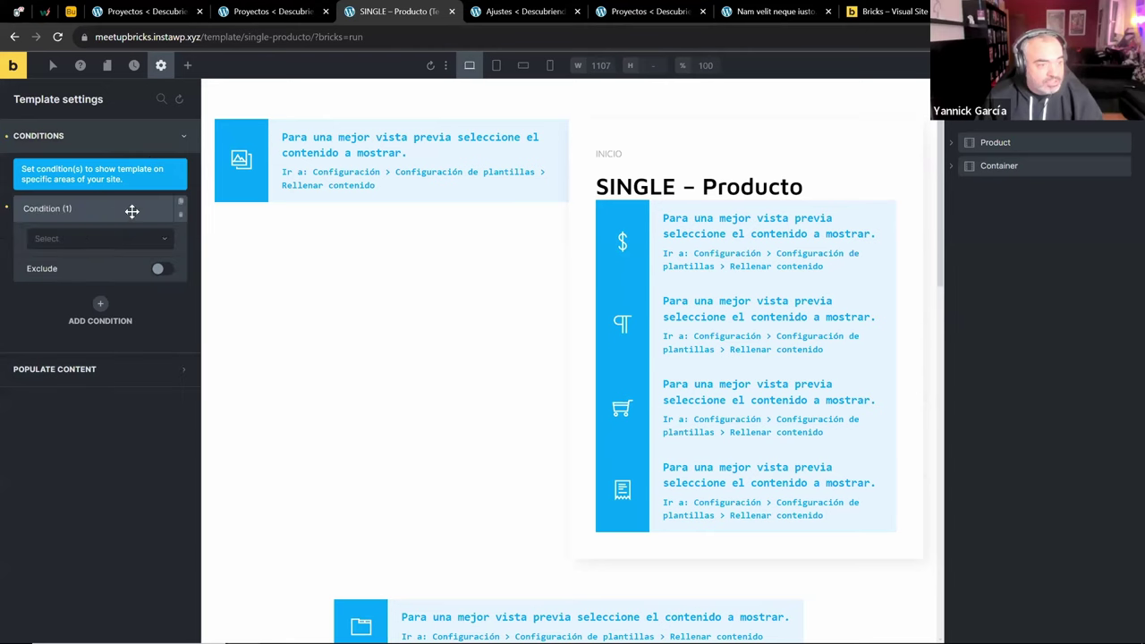
{"action": "left_click", "coordinate": [95, 239]}
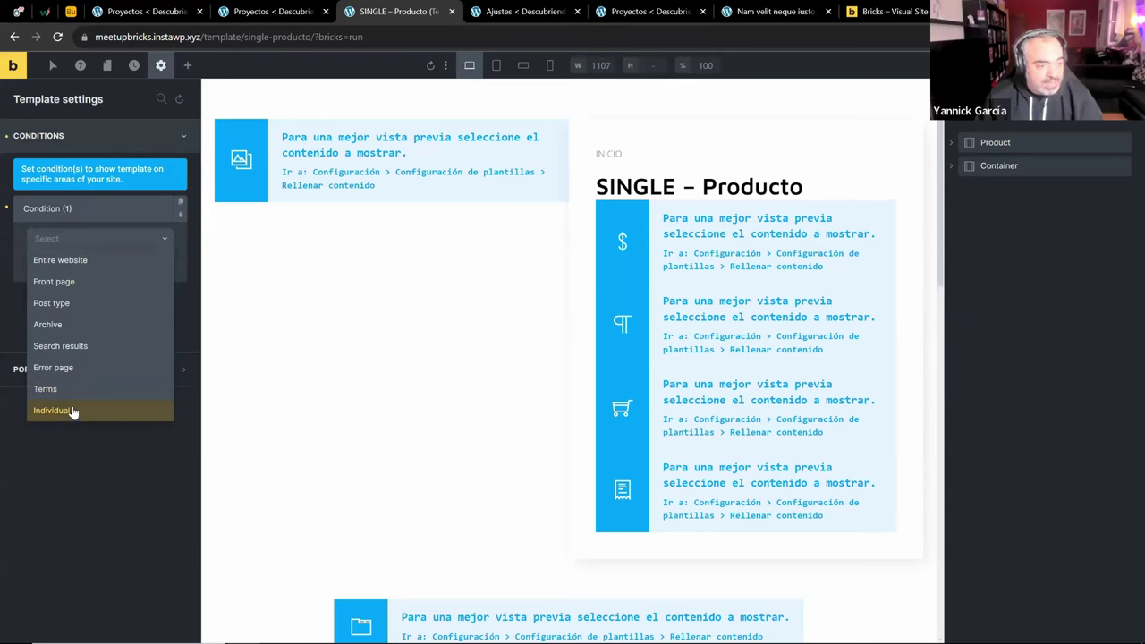
{"action": "left_click", "coordinate": [78, 303]}
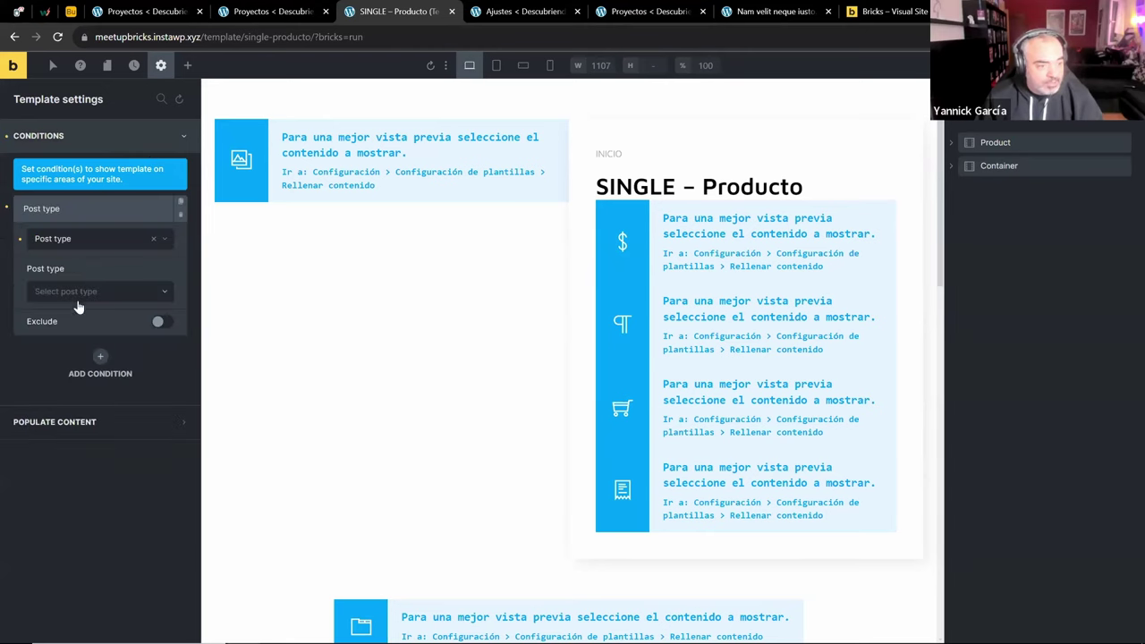
{"action": "left_click", "coordinate": [79, 292]}
{"action": "left_click", "coordinate": [59, 398]}
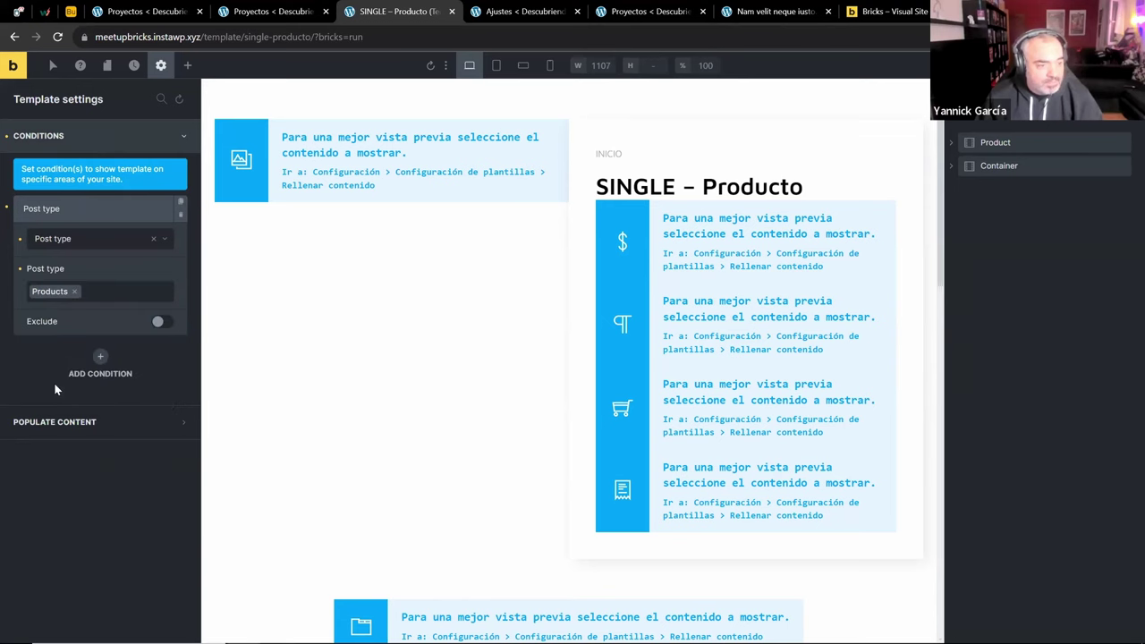
Populate the template preview with single post/page content from the product WordPress Pennant, checking the Productos admin list for its name, and apply the preview
{"action": "left_click", "coordinate": [80, 422]}
{"action": "left_click", "coordinate": [103, 285]}
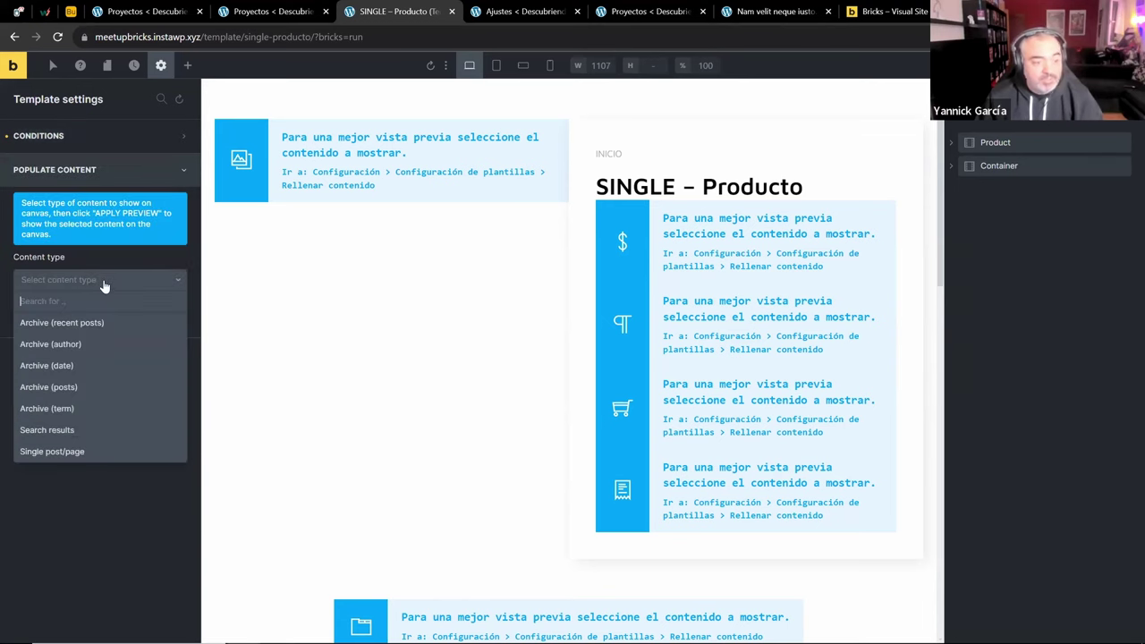
{"action": "left_click", "coordinate": [52, 452]}
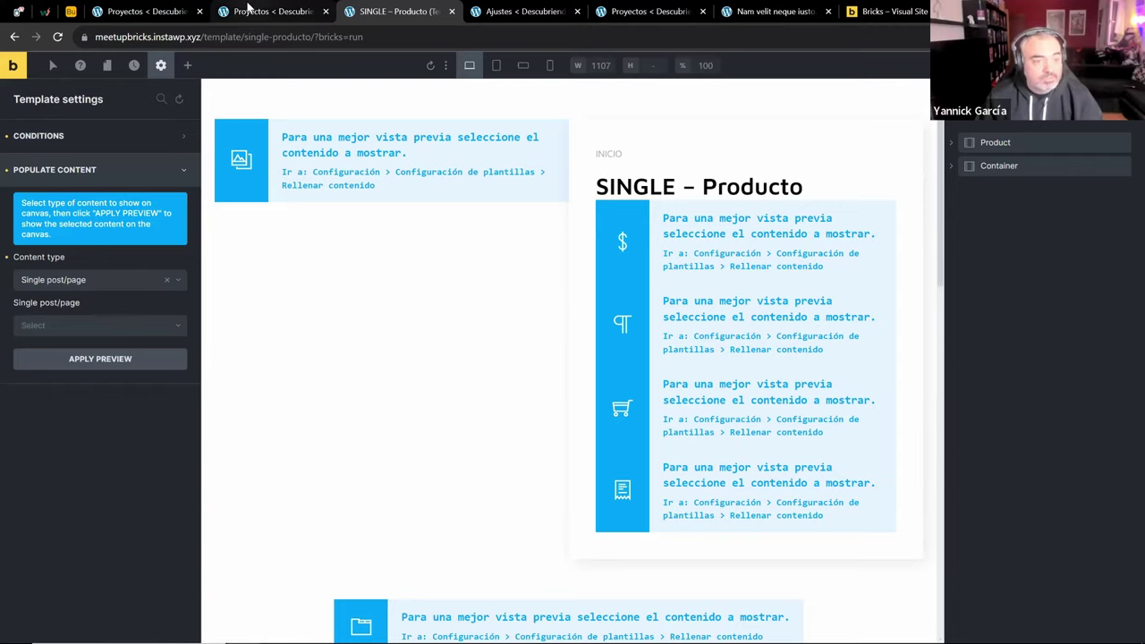
{"action": "left_click", "coordinate": [268, 10]}
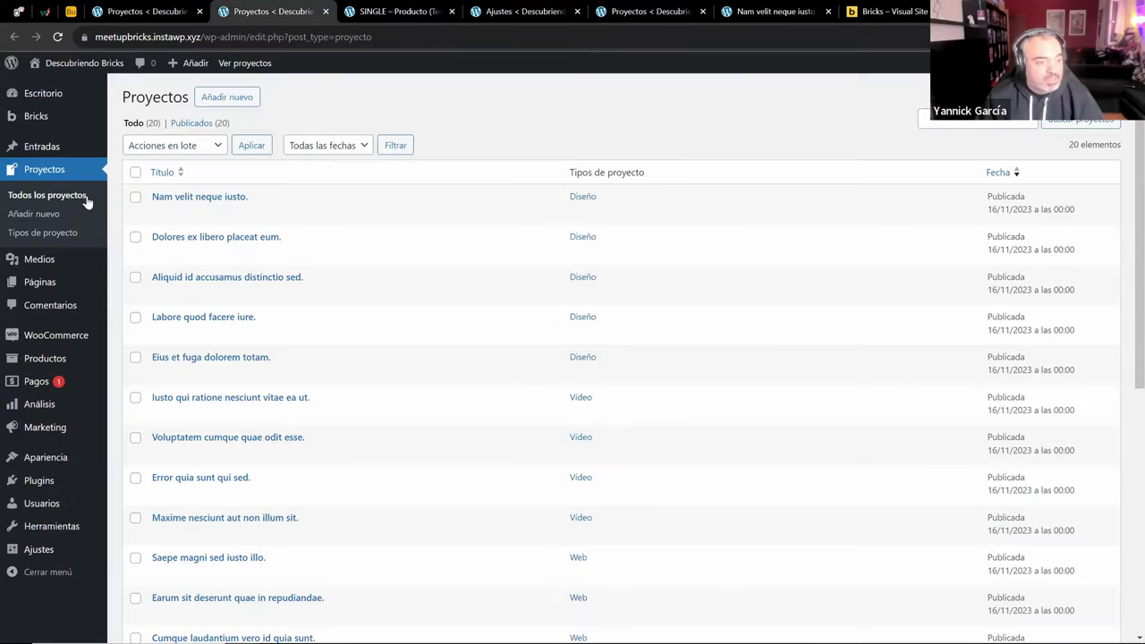
{"action": "mouse_move", "coordinate": [77, 358]}
{"action": "left_click", "coordinate": [153, 354]}
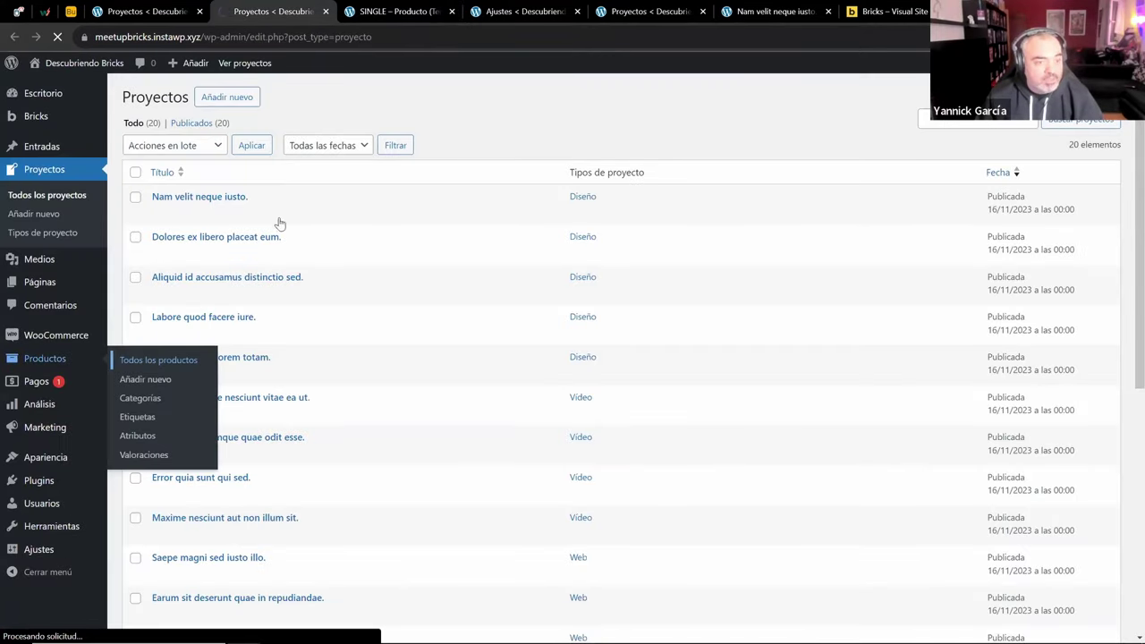
{"action": "left_click", "coordinate": [398, 10]}
{"action": "left_click", "coordinate": [63, 335]}
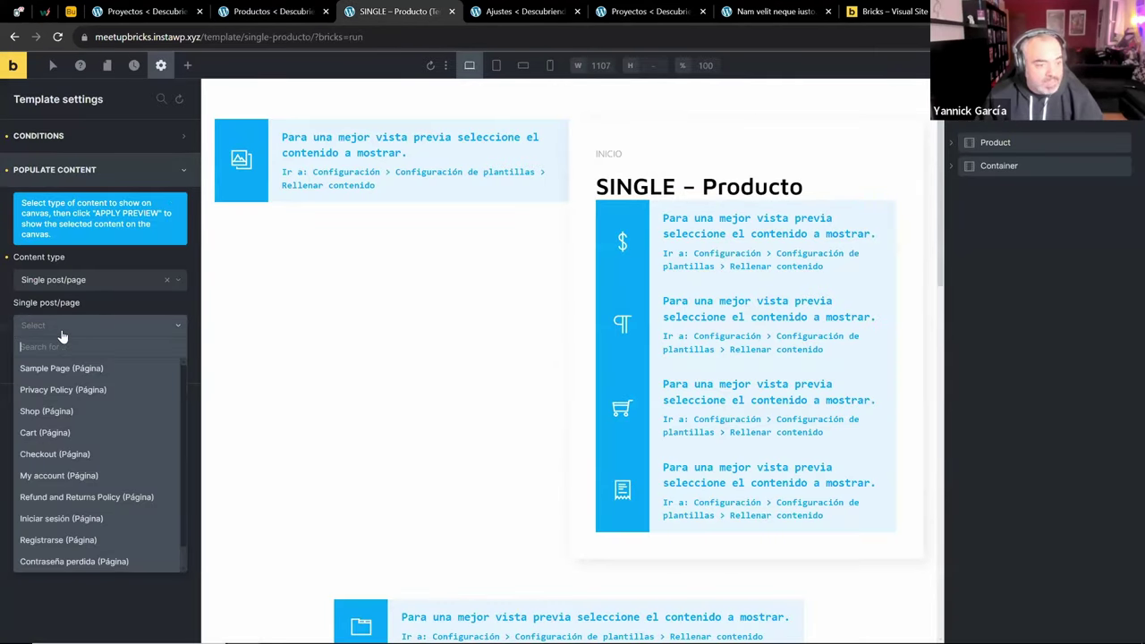
{"action": "type", "text": "wordpres"}
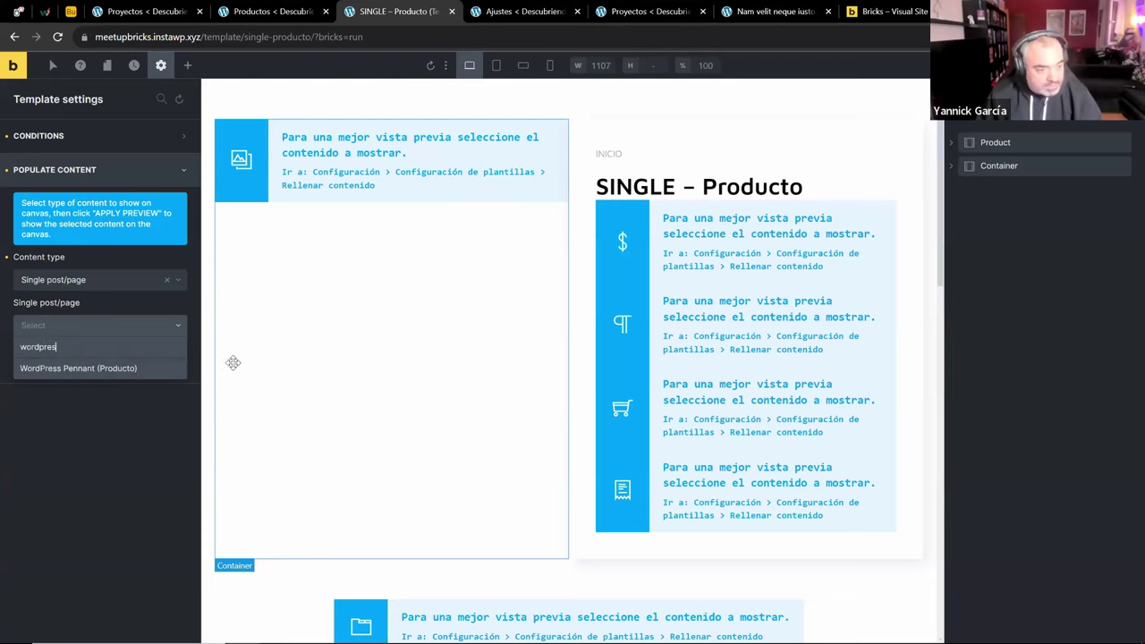
{"action": "left_click", "coordinate": [104, 369]}
{"action": "left_click", "coordinate": [128, 362]}
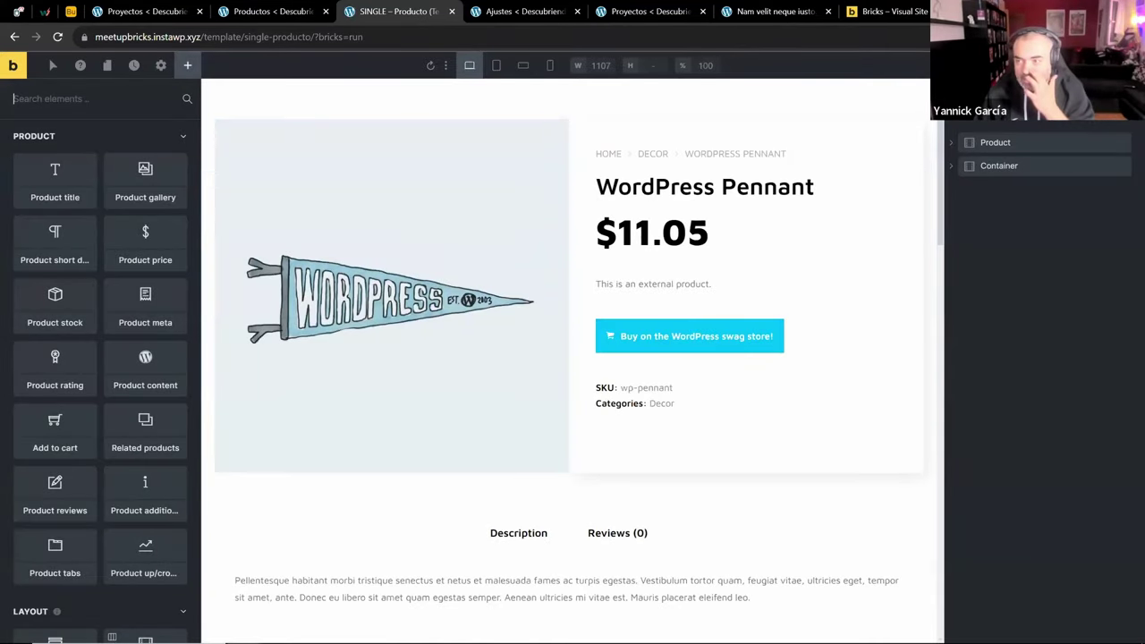
Save the template and open the public pages of WordPress Pennant and Logo Collection in new tabs from the product list
{"action": "key", "text": "ctrl+s"}
{"action": "left_click", "coordinate": [309, 10]}
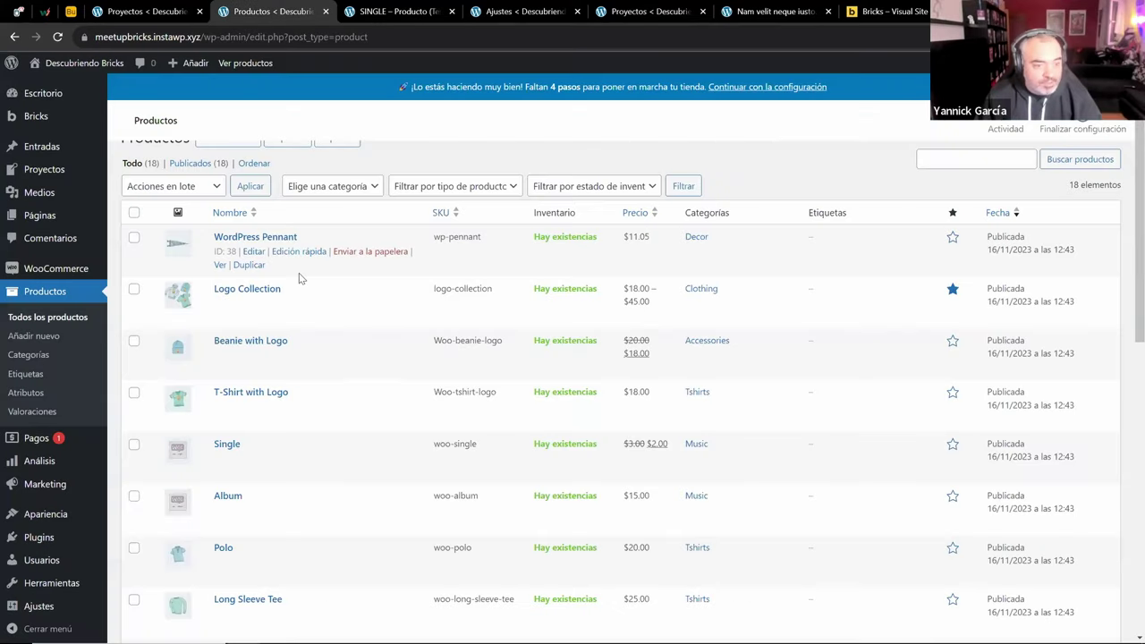
{"action": "middle_click", "coordinate": [220, 265]}
{"action": "middle_click", "coordinate": [220, 316]}
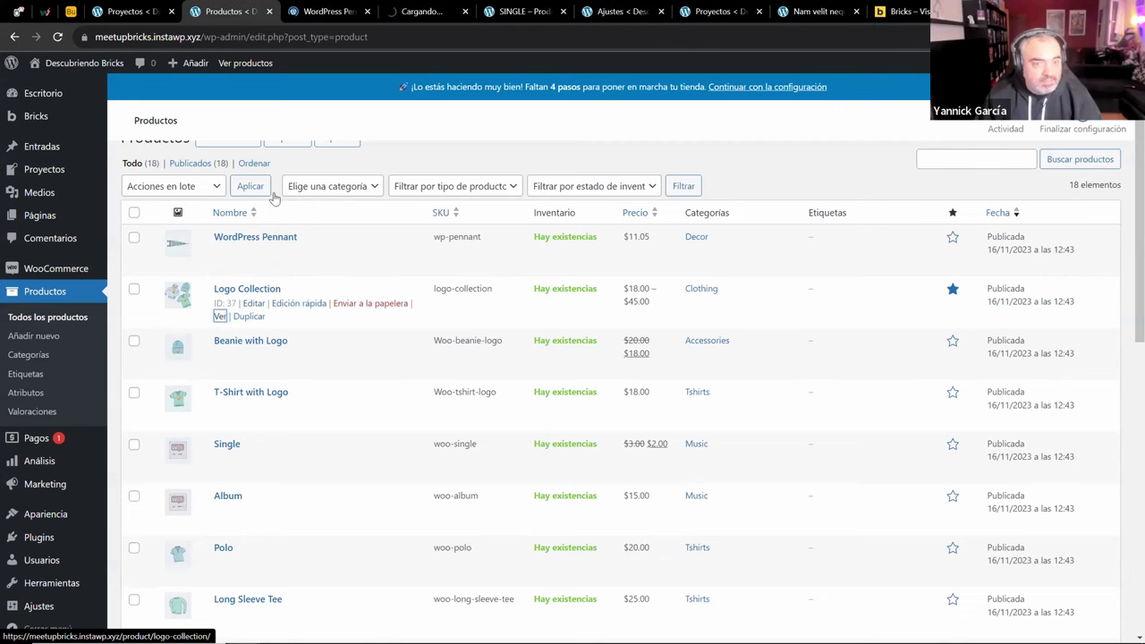
Review the template's layout on the WordPress Pennant and Logo Collection product pages
{"action": "key", "text": "ctrl+Tab"}
{"action": "scroll", "coordinate": [410, 367], "scroll_direction": "down", "scroll_amount": 6}
{"action": "scroll", "coordinate": [410, 366], "scroll_direction": "up", "scroll_amount": 4}
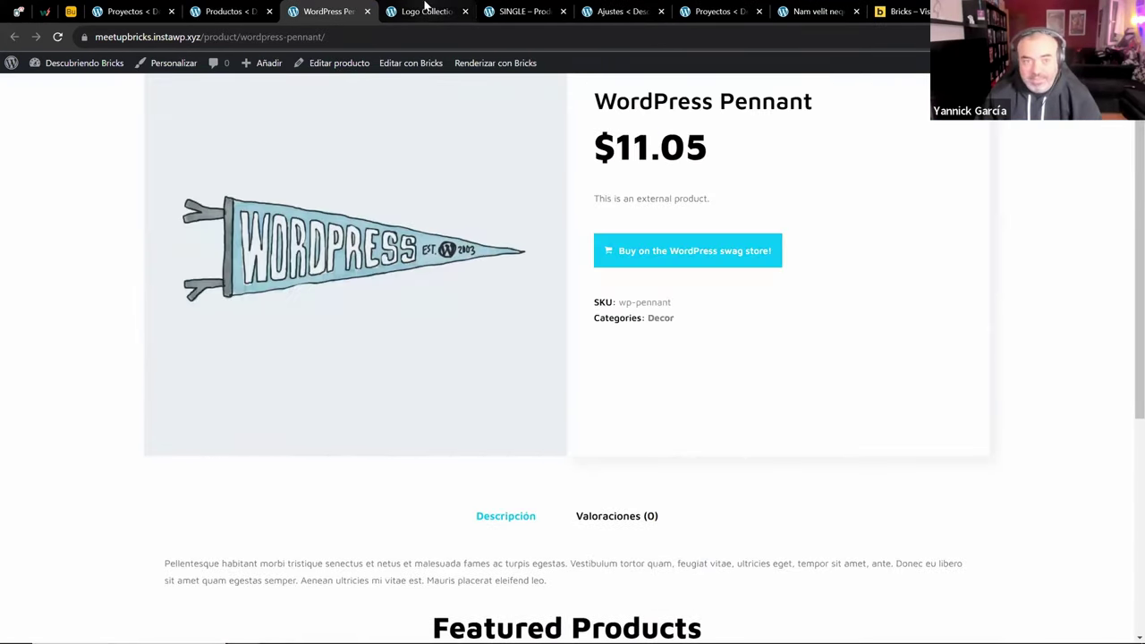
{"action": "key", "text": "ctrl+Tab"}
{"action": "scroll", "coordinate": [409, 274], "scroll_direction": "down", "scroll_amount": 5}
{"action": "scroll", "coordinate": [407, 276], "scroll_direction": "up", "scroll_amount": 2}
{"action": "scroll", "coordinate": [407, 275], "scroll_direction": "up", "scroll_amount": 3}
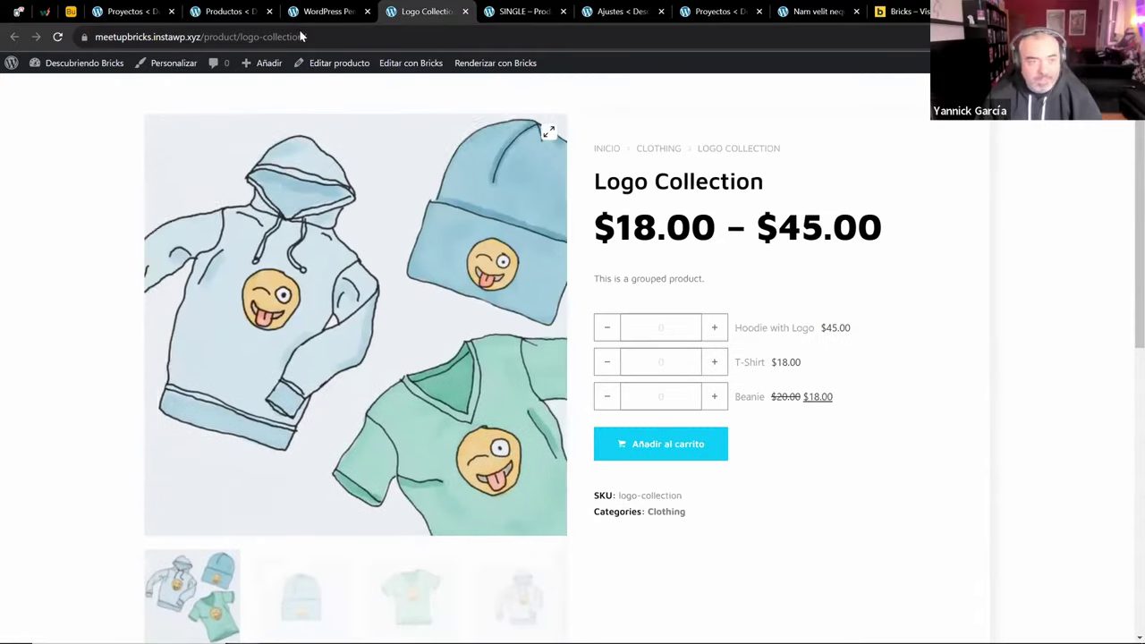
Return to the single-product template in the builder and insert a Section above the Product container in the structure
{"action": "left_click", "coordinate": [523, 10]}
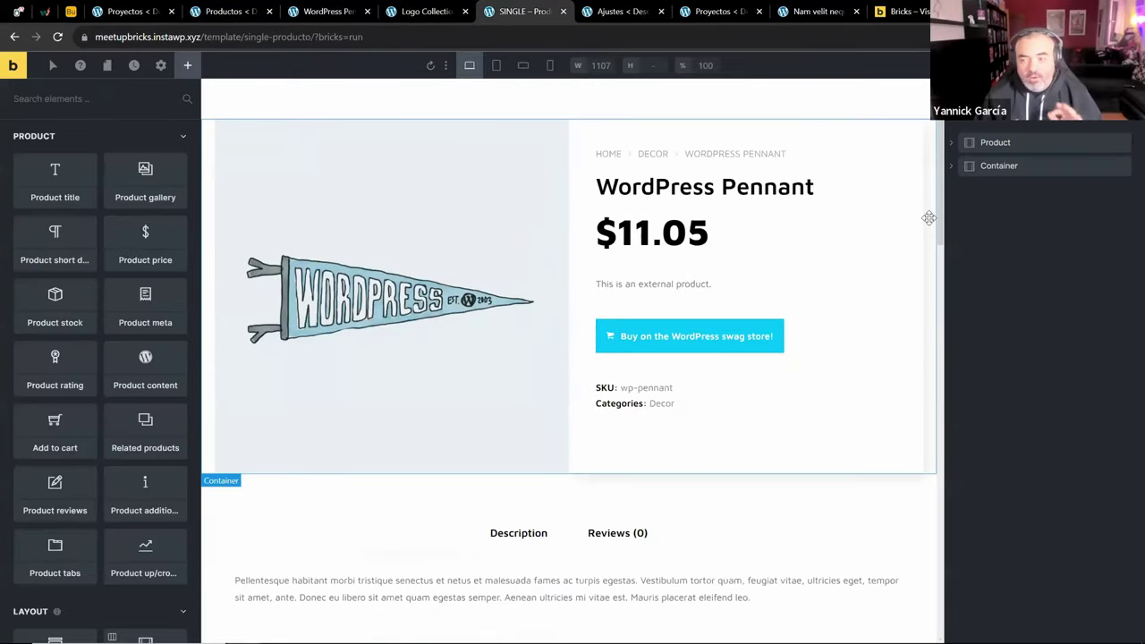
{"action": "left_click", "coordinate": [954, 170]}
{"action": "scroll", "coordinate": [651, 304], "scroll_direction": "up", "scroll_amount": 5}
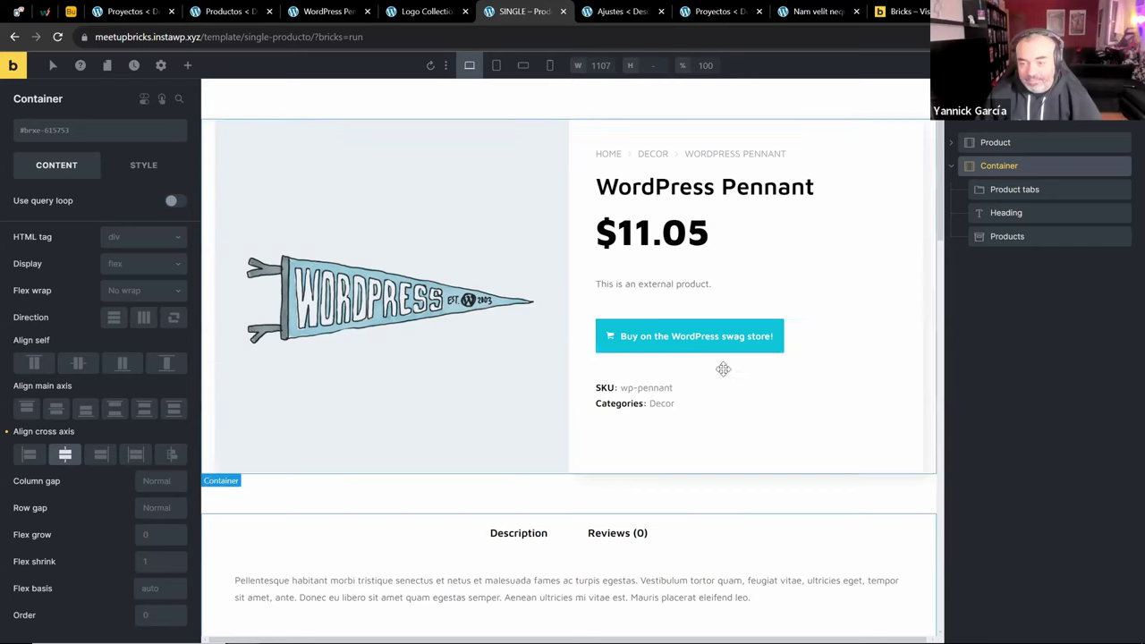
{"action": "left_click", "coordinate": [995, 145]}
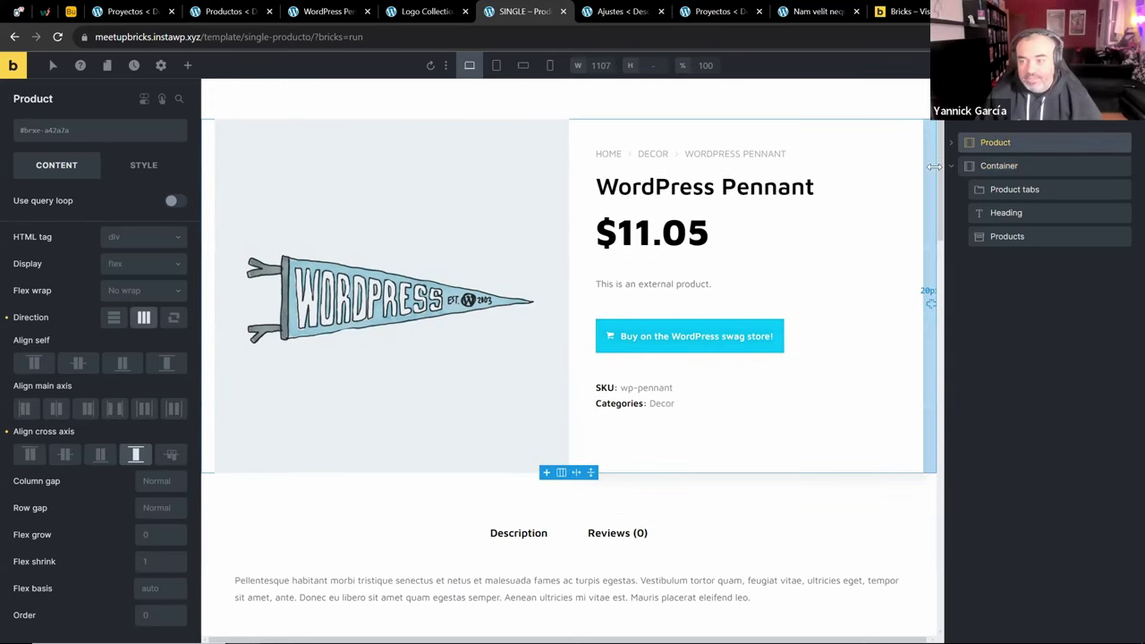
{"action": "left_click", "coordinate": [187, 65]}
{"action": "type", "text": "sec"}
{"action": "left_click_drag", "start_coordinate": [55, 168], "coordinate": [992, 143]}
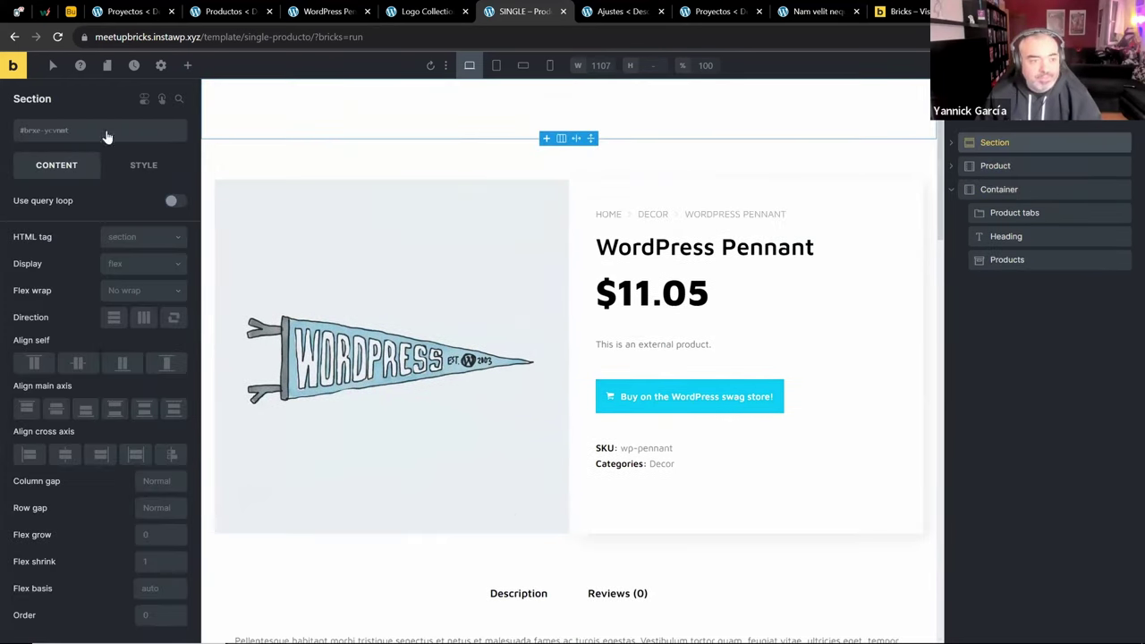
Set the new section's background color to the teal palette swatch #1da69a
{"action": "left_click", "coordinate": [144, 166]}
{"action": "left_click", "coordinate": [95, 279]}
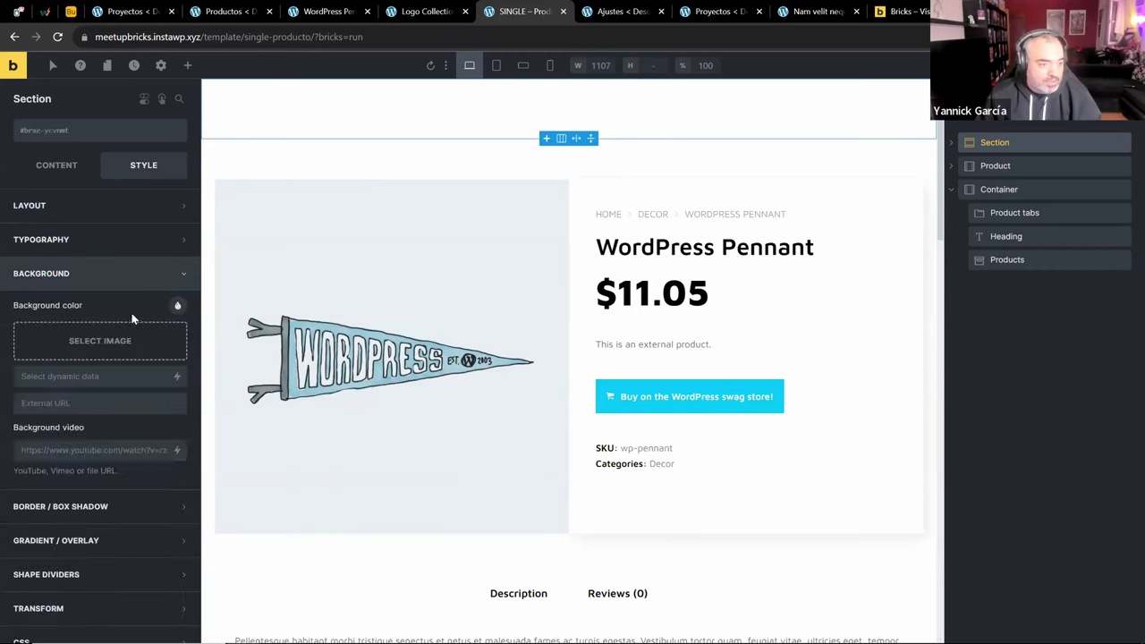
{"action": "left_click", "coordinate": [175, 307]}
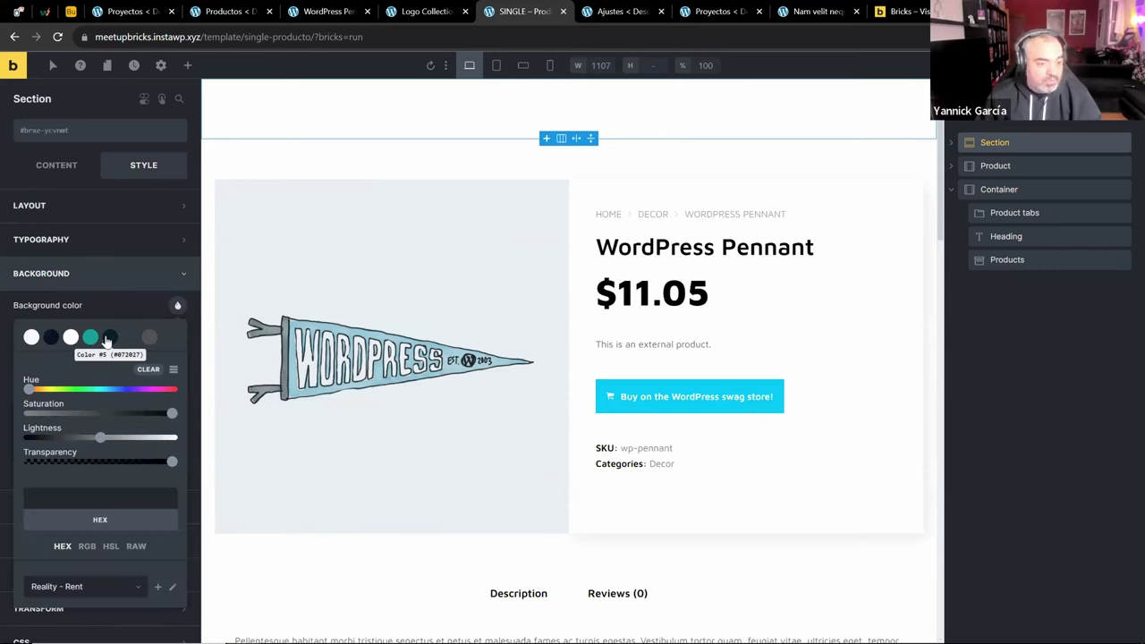
{"action": "left_click", "coordinate": [110, 337]}
{"action": "left_click", "coordinate": [90, 337]}
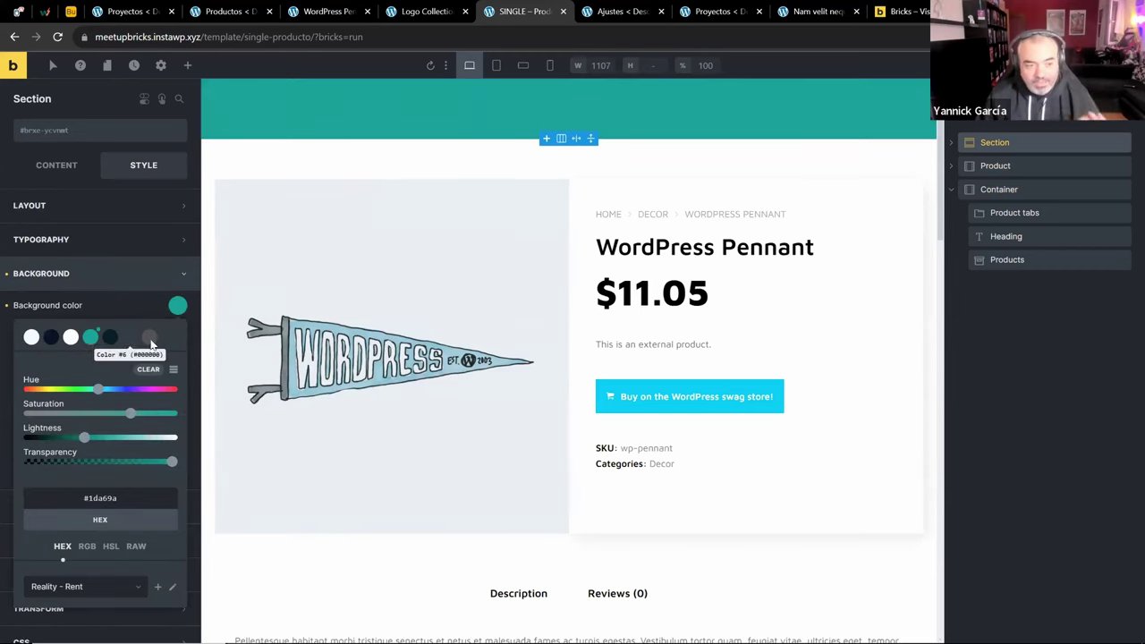
Examine the raw value of the section's background color and the dynamic data tags offered for it
{"action": "scroll", "coordinate": [116, 496], "scroll_direction": "down", "scroll_amount": 1}
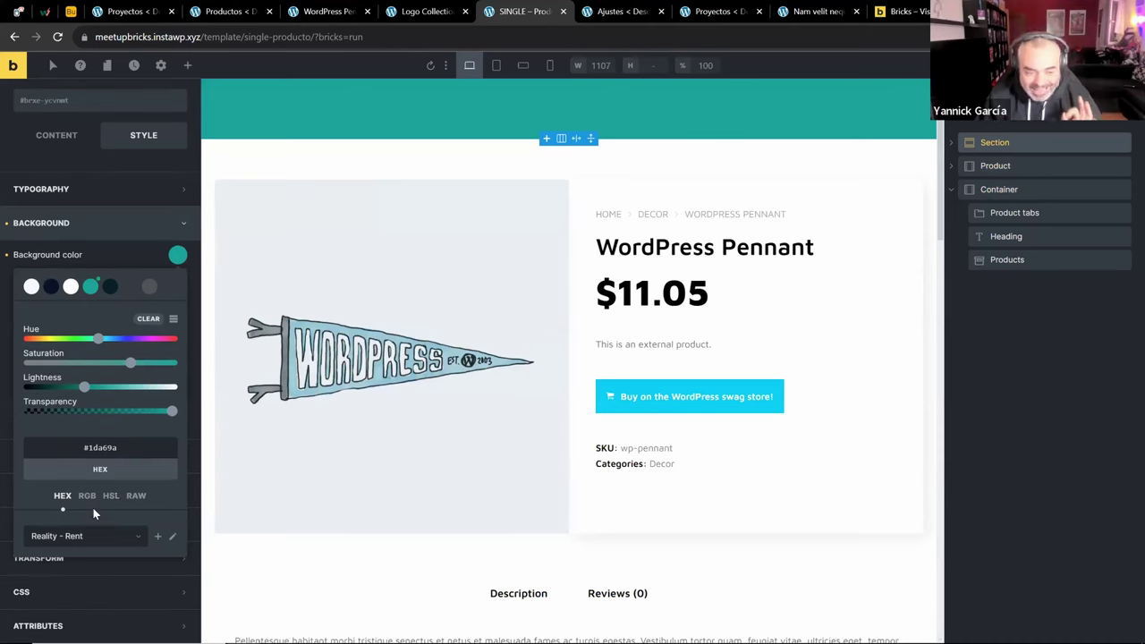
{"action": "left_click", "coordinate": [134, 499]}
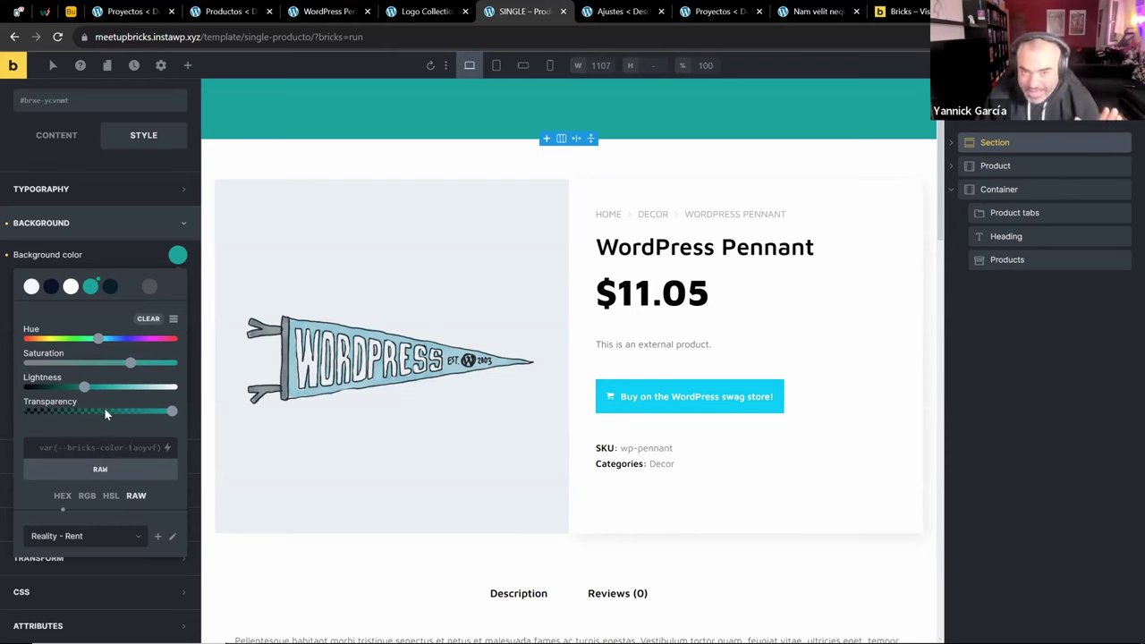
{"action": "left_click", "coordinate": [168, 447]}
{"action": "scroll", "coordinate": [103, 514], "scroll_direction": "down", "scroll_amount": 5}
{"action": "scroll", "coordinate": [102, 514], "scroll_direction": "down", "scroll_amount": 8}
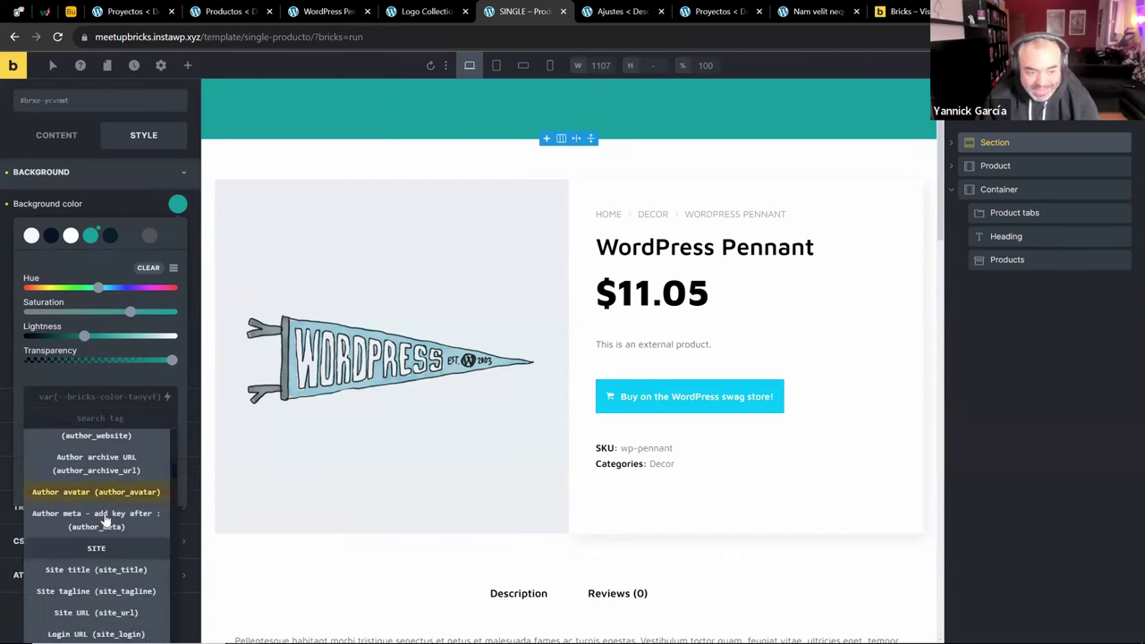
{"action": "scroll", "coordinate": [107, 514], "scroll_direction": "up", "scroll_amount": 10}
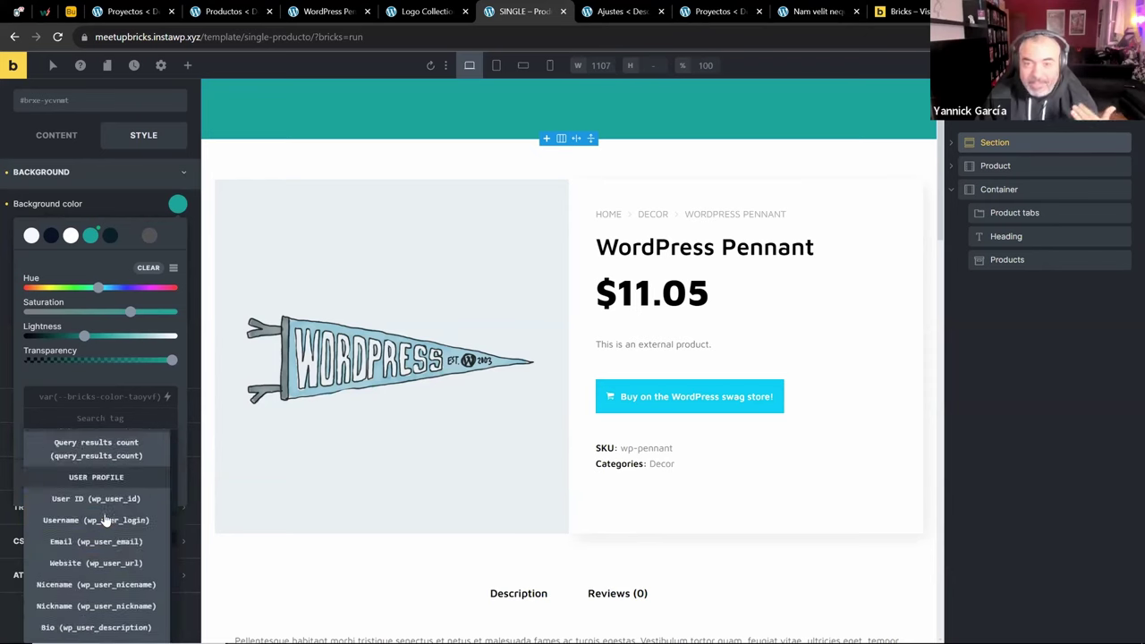
{"action": "scroll", "coordinate": [107, 402], "scroll_direction": "up", "scroll_amount": 3}
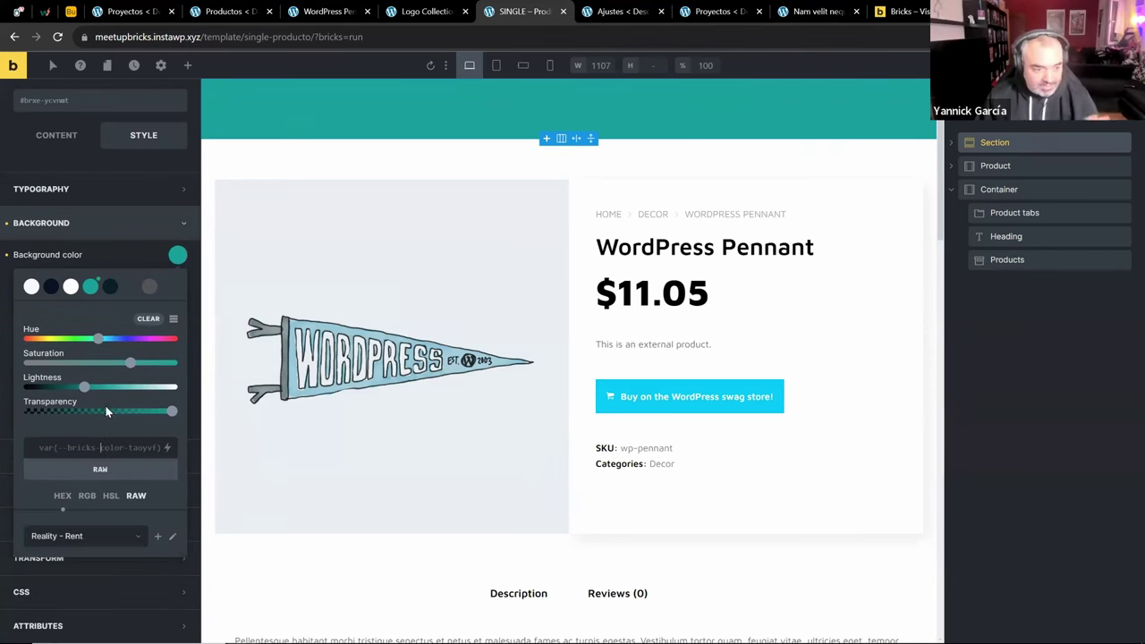
Add a Heading element to the teal section and set its text to DESTACADO
{"action": "left_click", "coordinate": [85, 139]}
{"action": "left_click", "coordinate": [187, 69]}
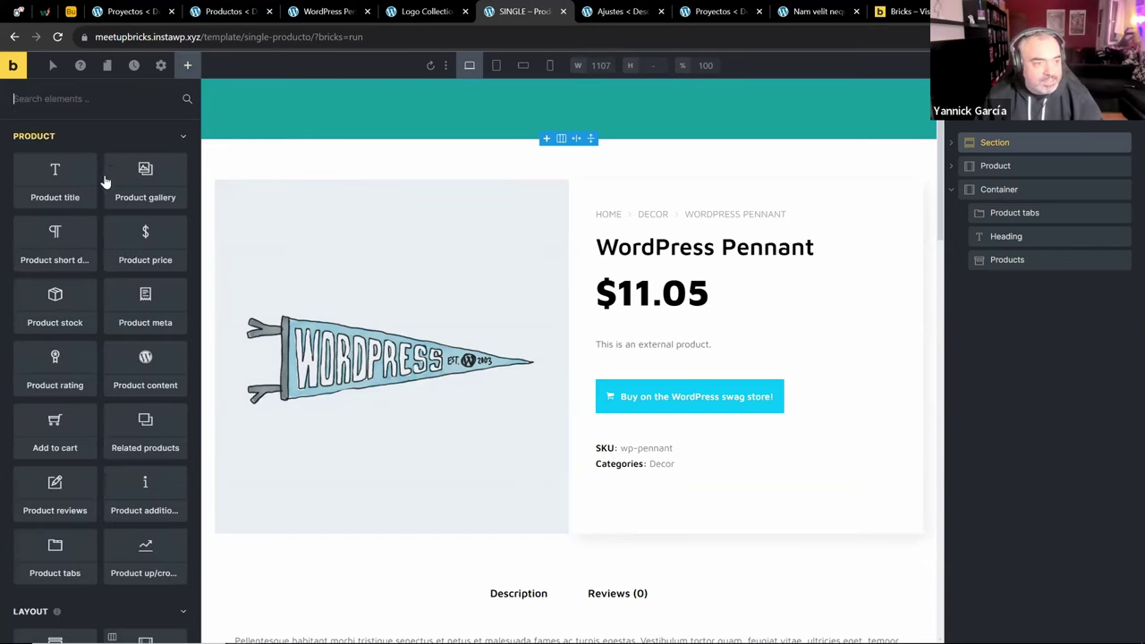
{"action": "scroll", "coordinate": [85, 330], "scroll_direction": "down", "scroll_amount": 5}
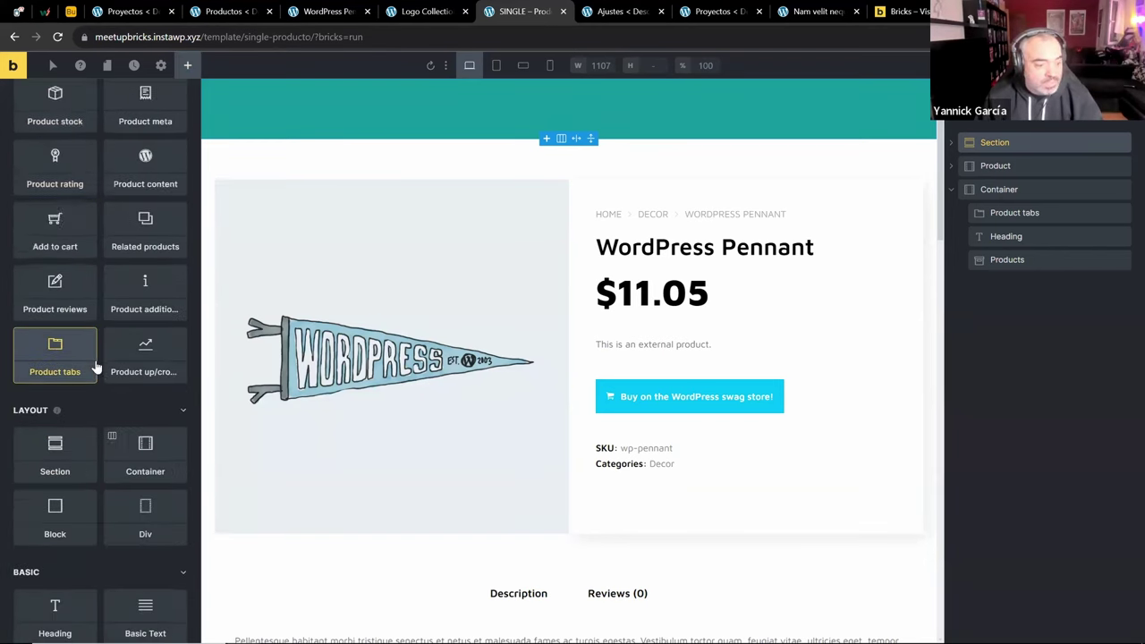
{"action": "left_click_drag", "start_coordinate": [89, 479], "coordinate": [774, 145]}
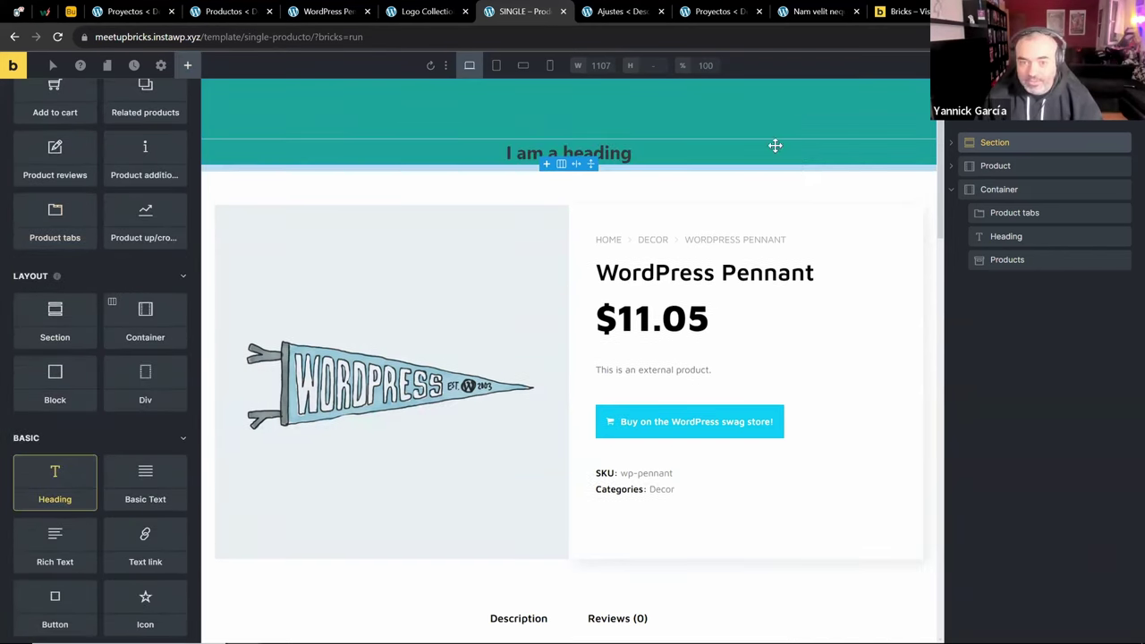
{"action": "double_click", "coordinate": [614, 153]}
{"action": "key", "text": "ctrl+a"}
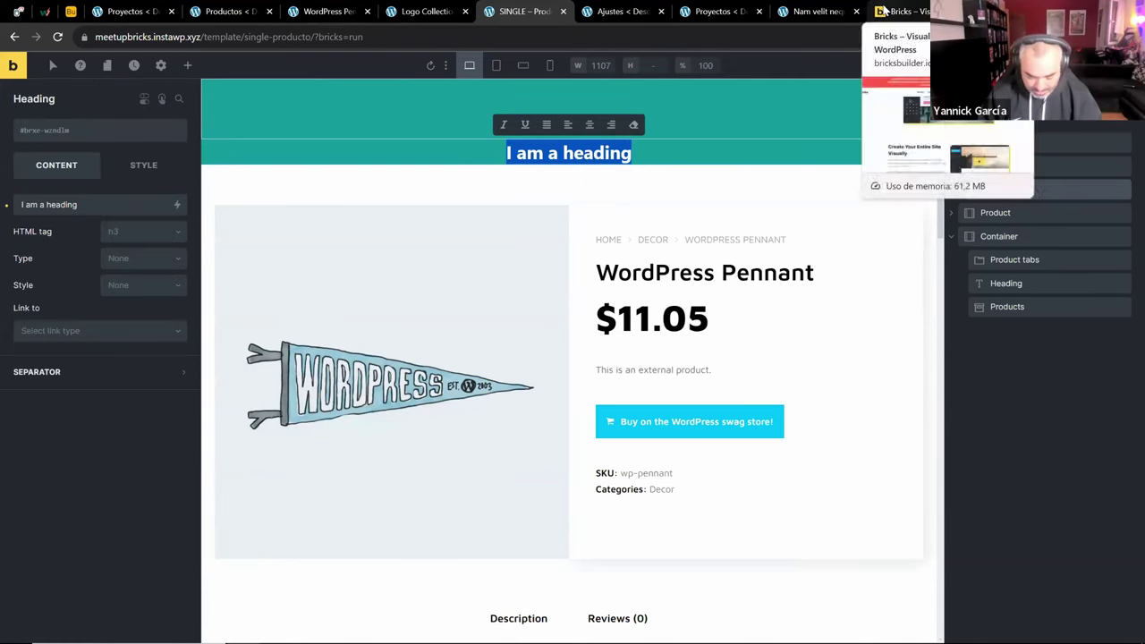
{"action": "type", "text": "DESTACADO"}
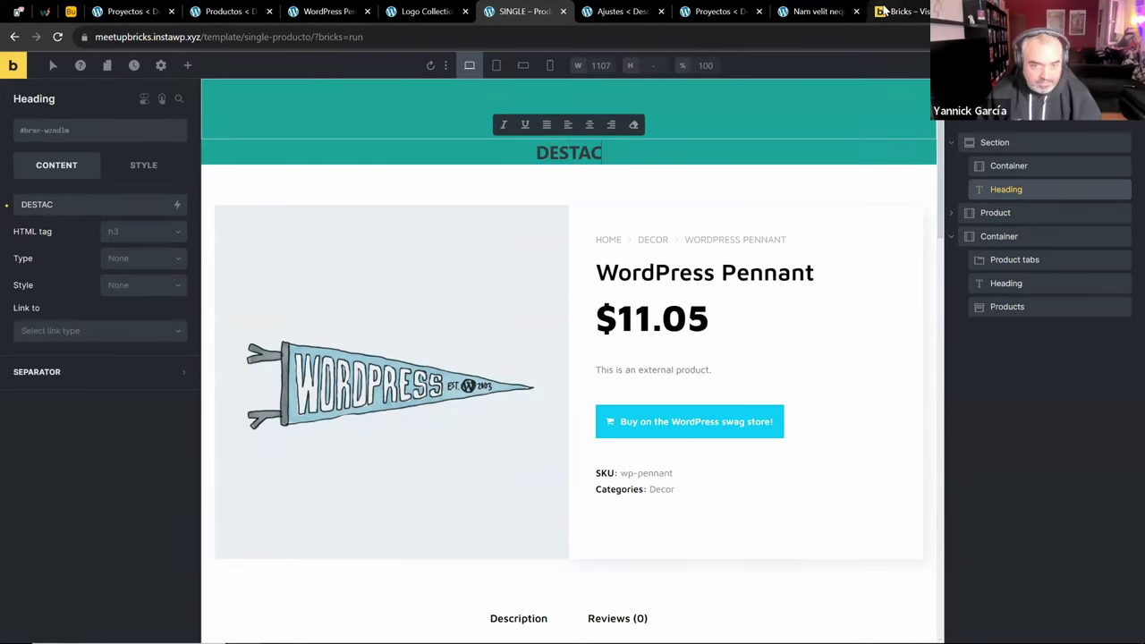
Nest the DESTACADO heading in the section's container with the cross axis aligned to center, and save the template
{"action": "left_click", "coordinate": [994, 191]}
{"action": "left_click", "coordinate": [1010, 165]}
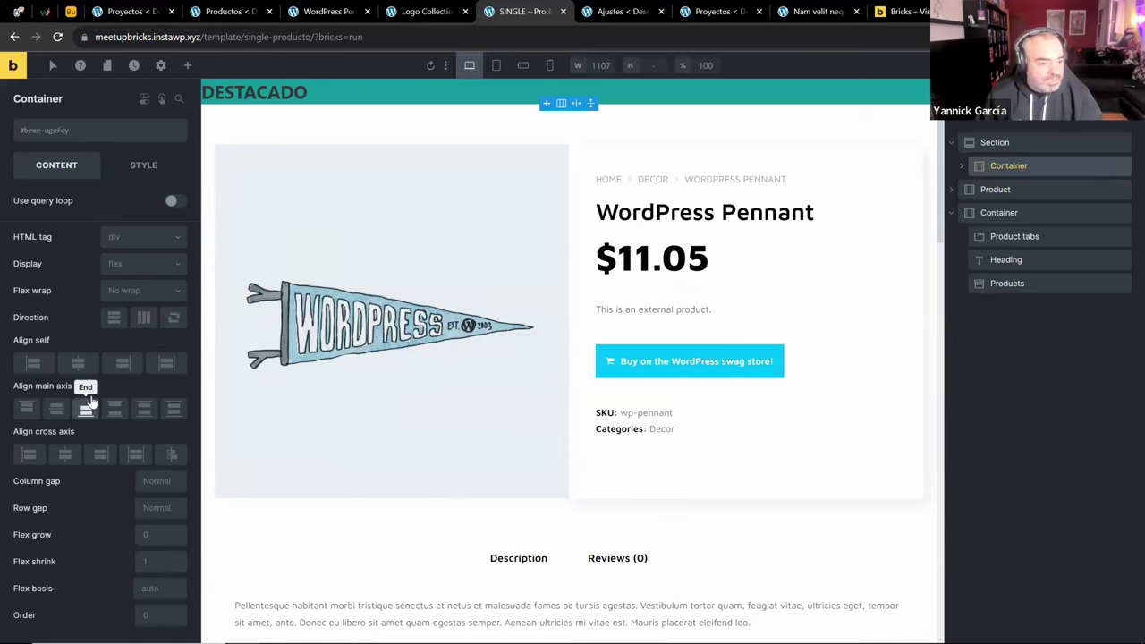
{"action": "left_click", "coordinate": [65, 455]}
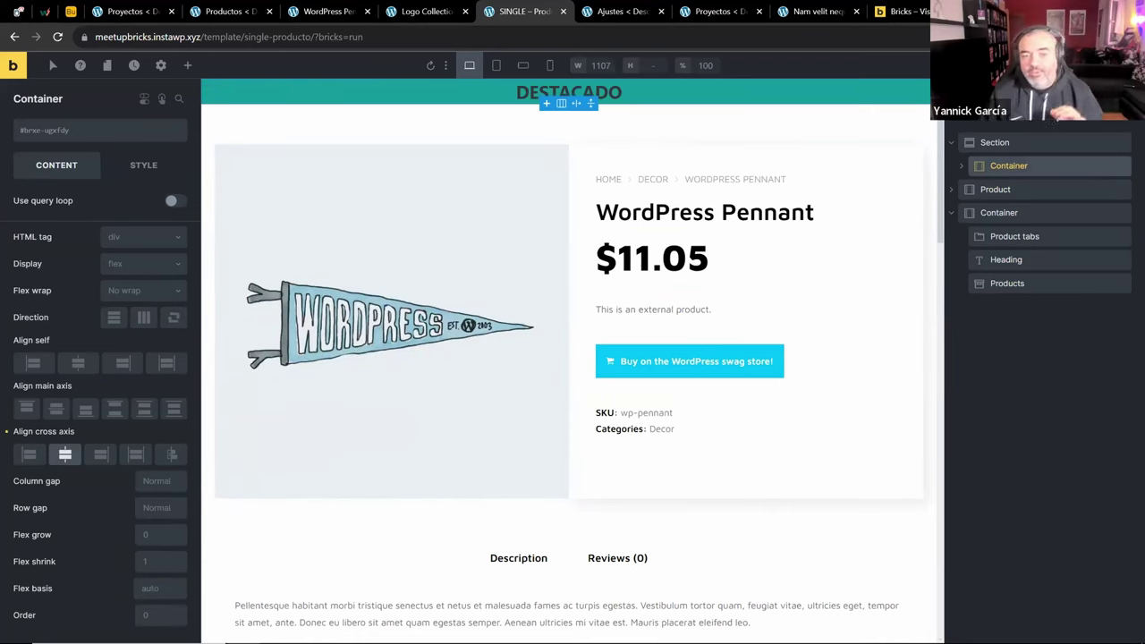
{"action": "key", "text": "ctrl+s"}
Add a render condition of type Dynamic data to the container that holds the DESTACADO heading
{"action": "left_click", "coordinate": [1022, 141]}
{"action": "left_click", "coordinate": [950, 142]}
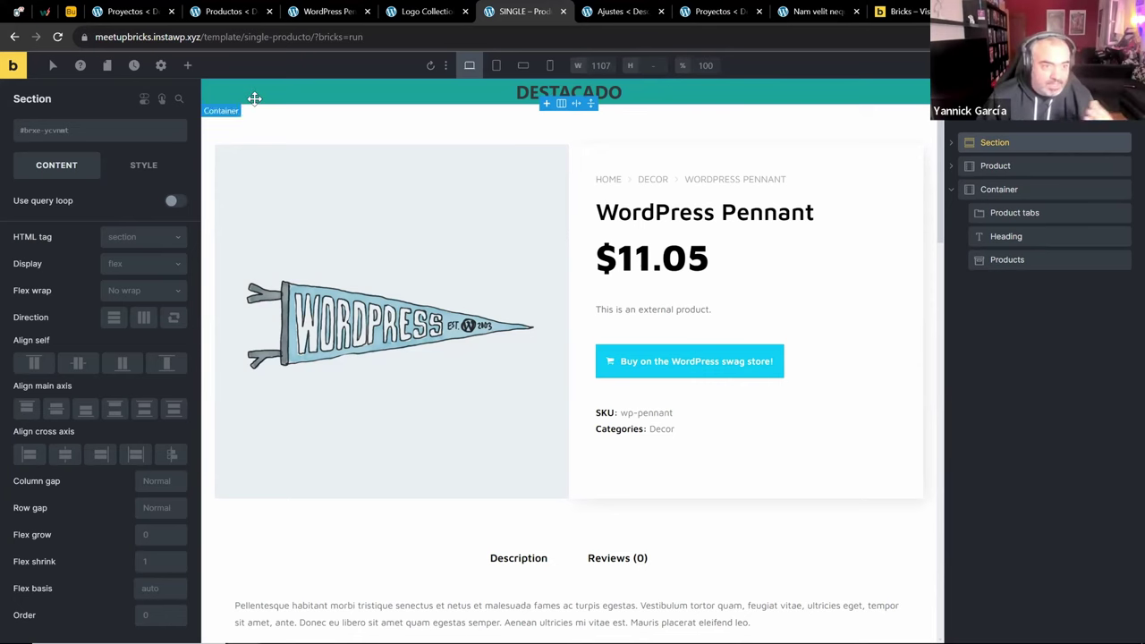
{"action": "key", "text": "ctrl+v"}
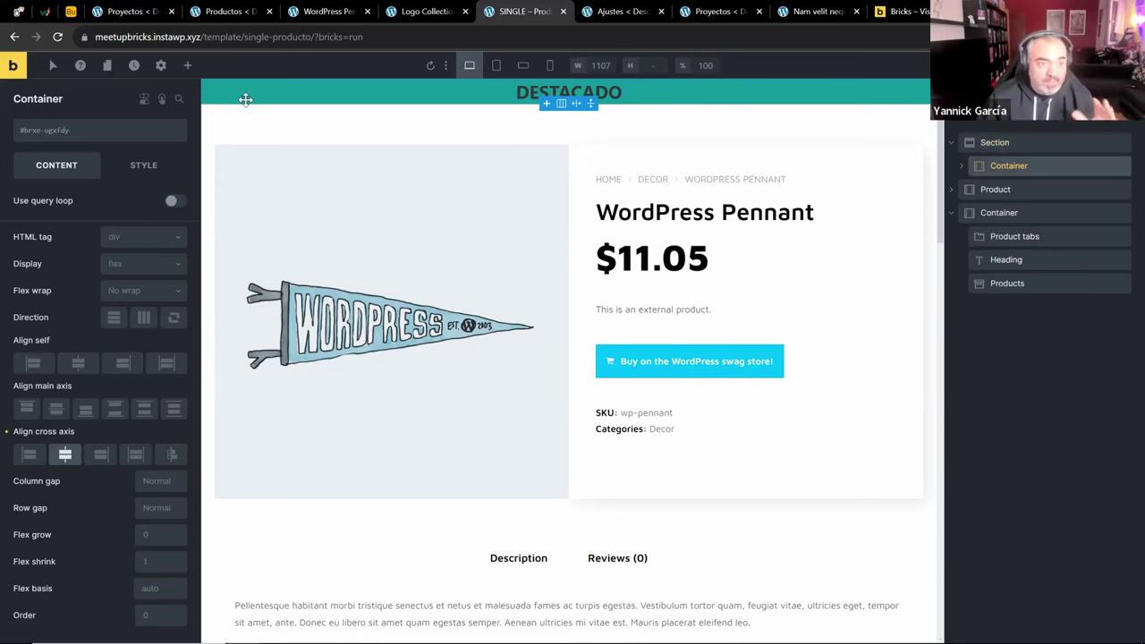
{"action": "left_click", "coordinate": [144, 100]}
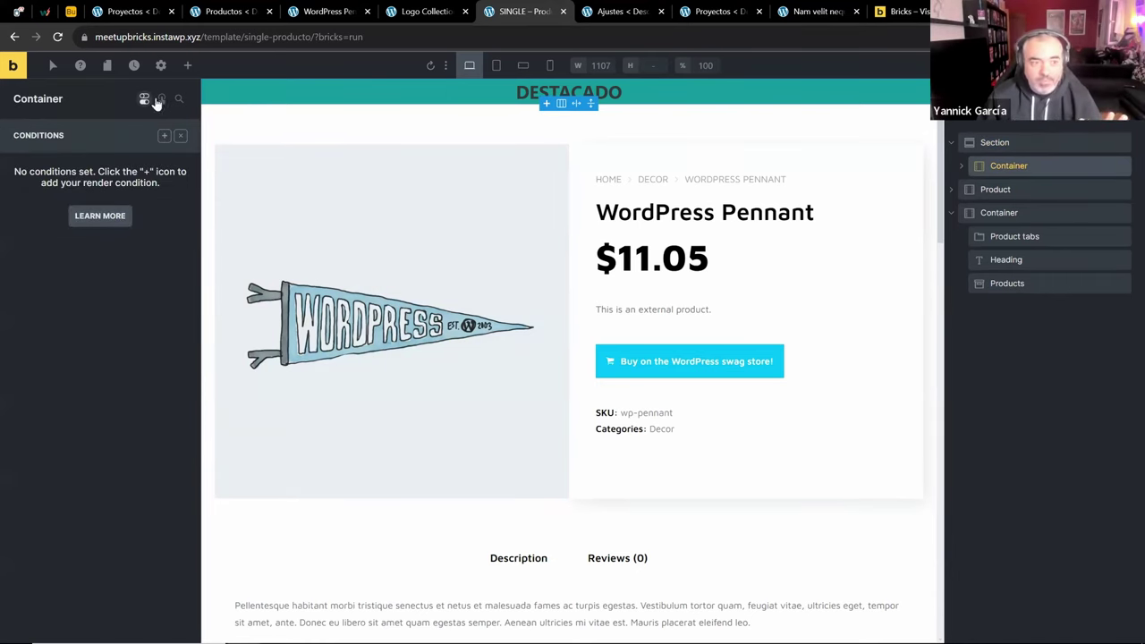
{"action": "left_click", "coordinate": [164, 135]}
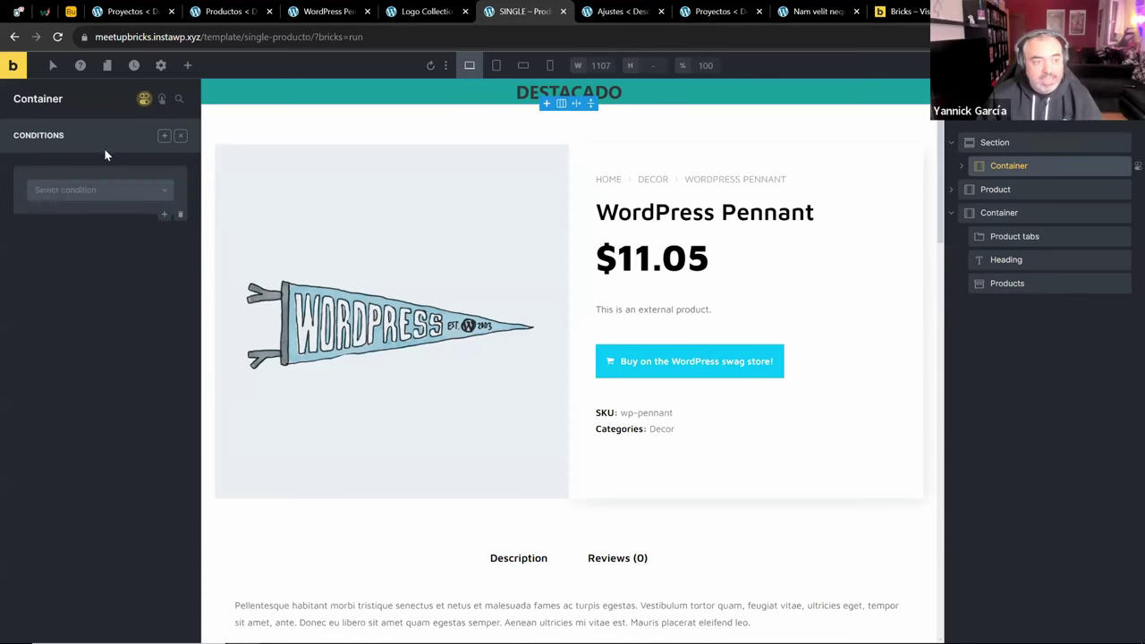
{"action": "left_click", "coordinate": [57, 190]}
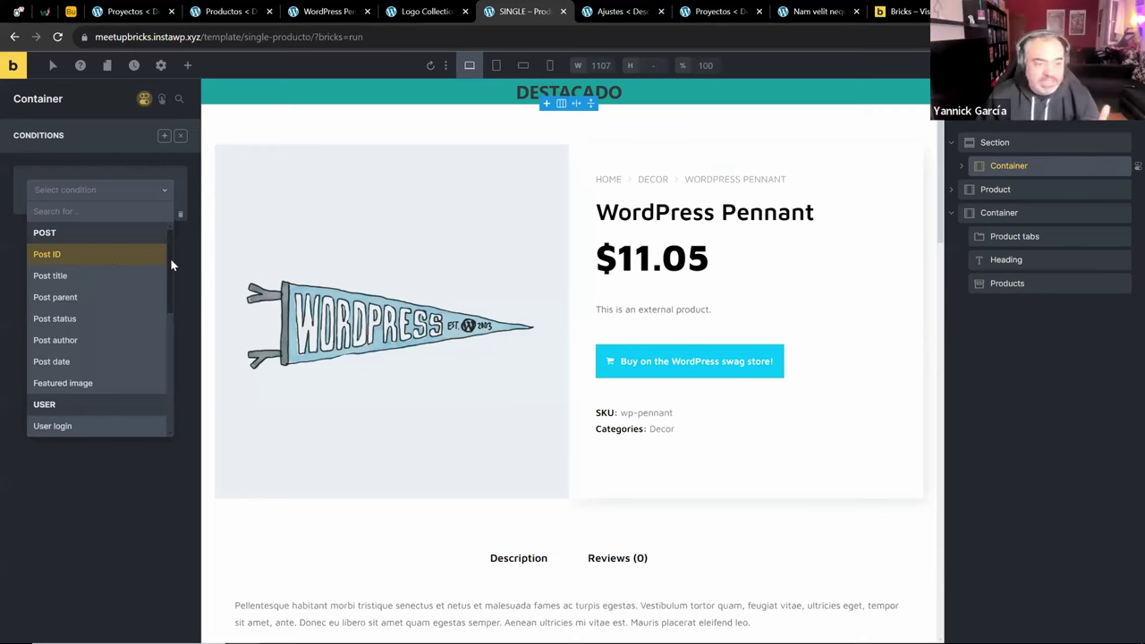
{"action": "scroll", "coordinate": [151, 288], "scroll_direction": "down", "scroll_amount": 1}
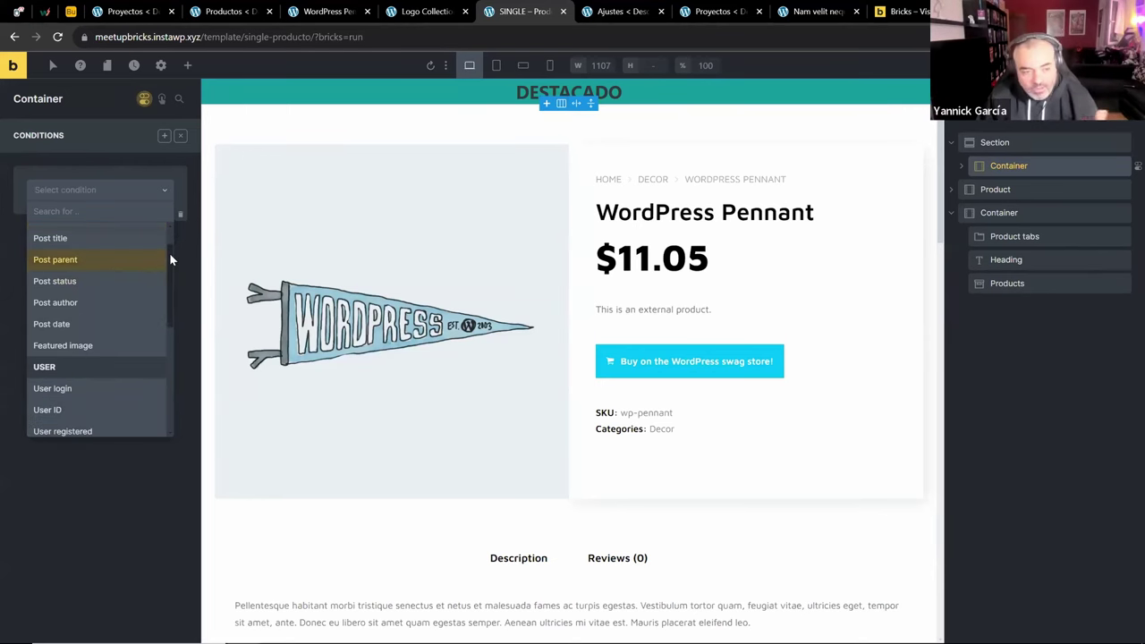
{"action": "scroll", "coordinate": [172, 302], "scroll_direction": "down", "scroll_amount": 4}
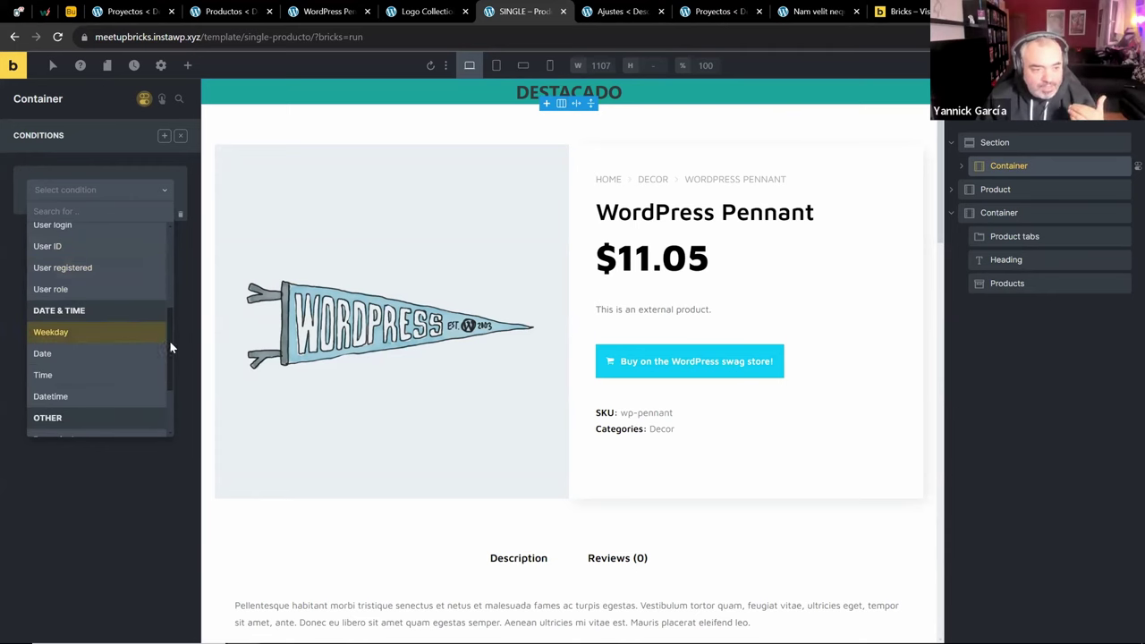
{"action": "scroll", "coordinate": [169, 344], "scroll_direction": "down", "scroll_amount": 2}
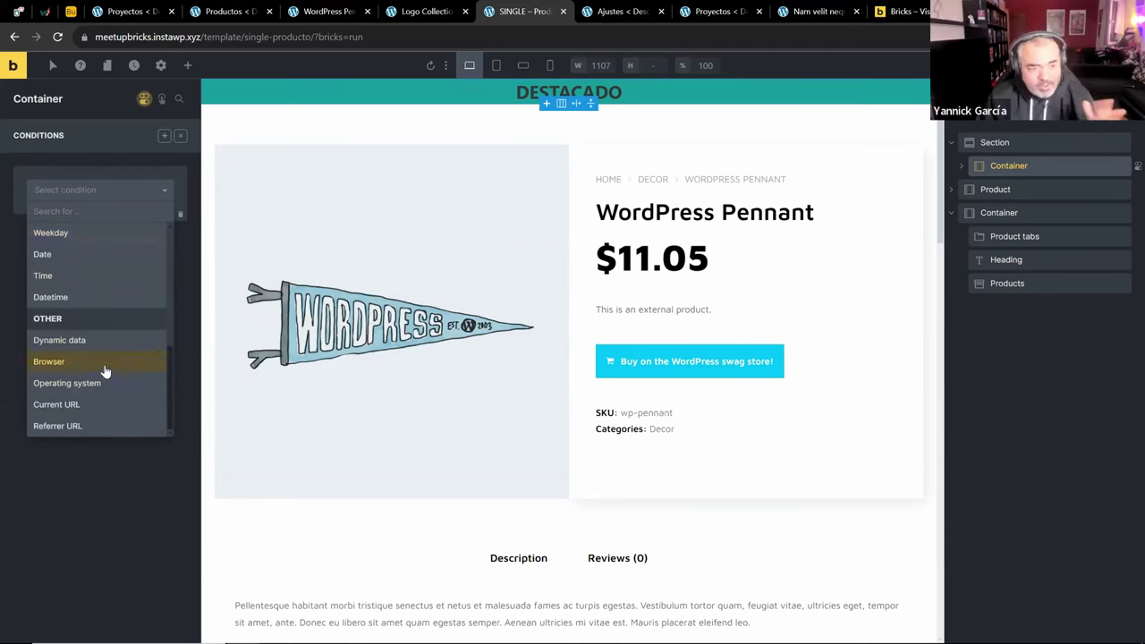
{"action": "scroll", "coordinate": [101, 315], "scroll_direction": "up", "scroll_amount": 5}
{"action": "scroll", "coordinate": [101, 314], "scroll_direction": "down", "scroll_amount": 5}
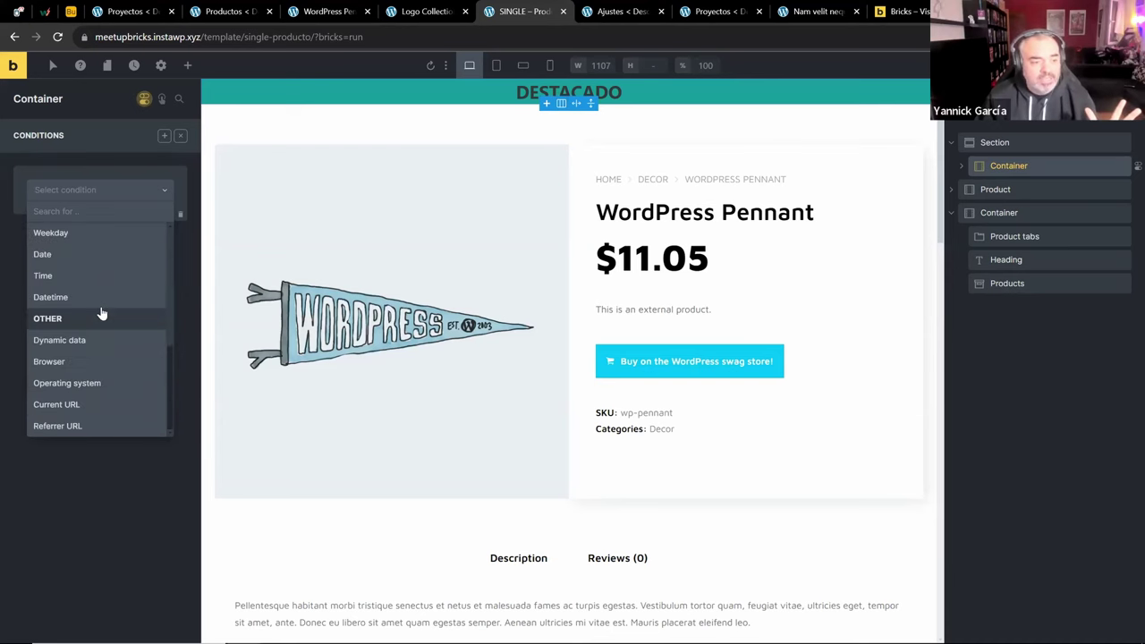
{"action": "left_click", "coordinate": [71, 343]}
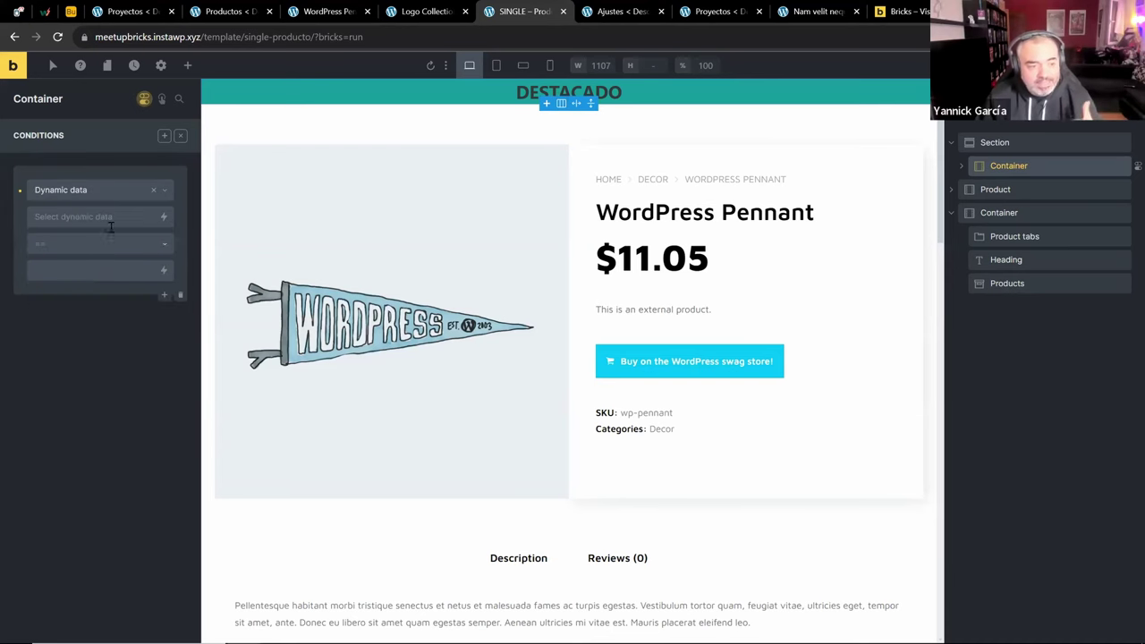
Look through the post and WooCommerce dynamic data tags available for the container's render condition
{"action": "left_click", "coordinate": [164, 218]}
{"action": "scroll", "coordinate": [161, 313], "scroll_direction": "down", "scroll_amount": 10}
{"action": "left_click_drag", "start_coordinate": [166, 320], "coordinate": [170, 463]}
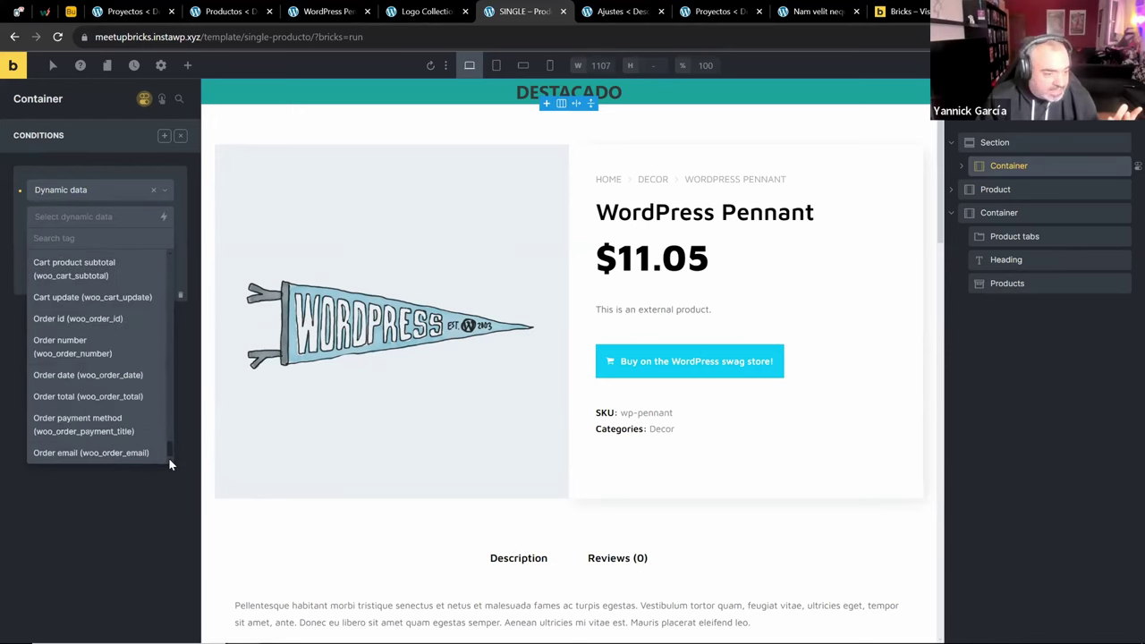
{"action": "scroll", "coordinate": [112, 440], "scroll_direction": "up", "scroll_amount": 5}
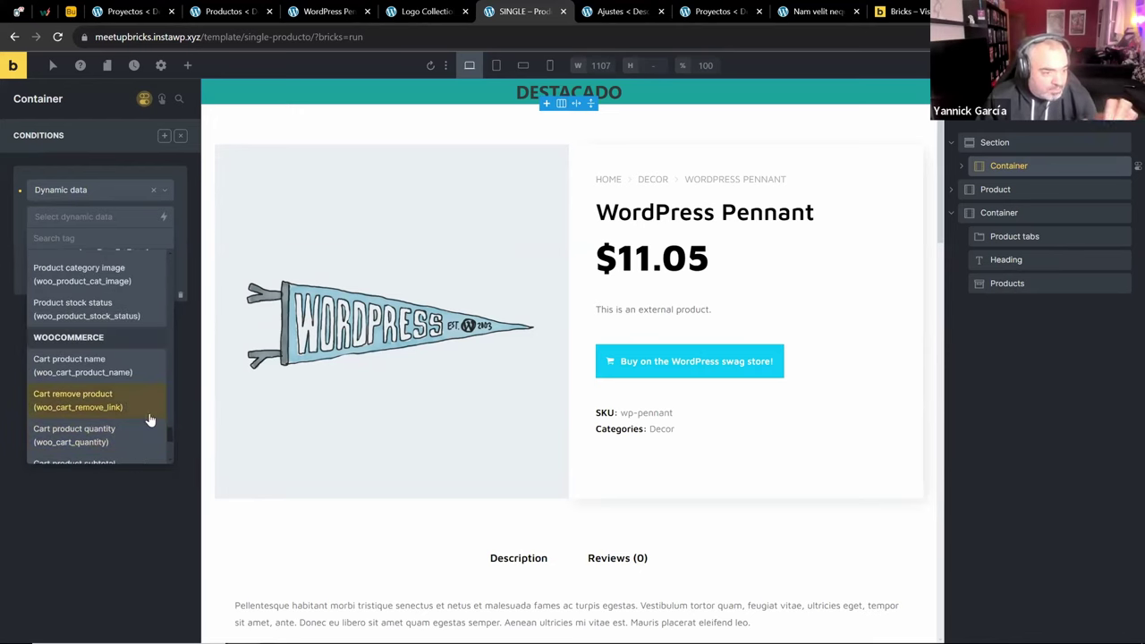
{"action": "left_click_drag", "start_coordinate": [173, 431], "coordinate": [169, 254]}
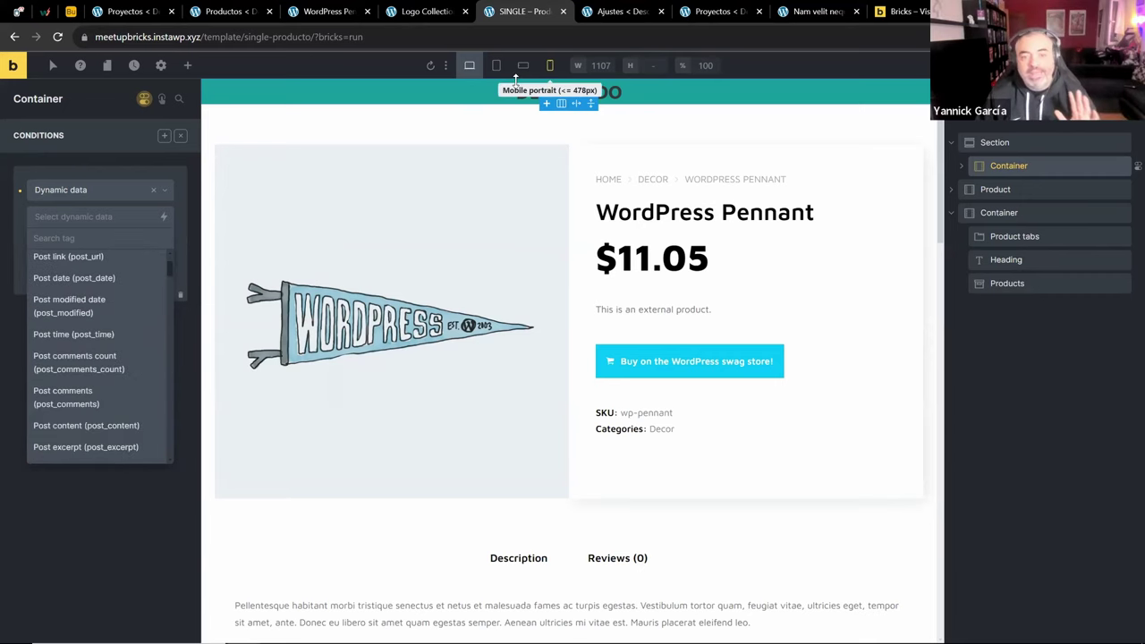
{"action": "left_click", "coordinate": [465, 63]}
{"action": "left_click", "coordinate": [74, 481]}
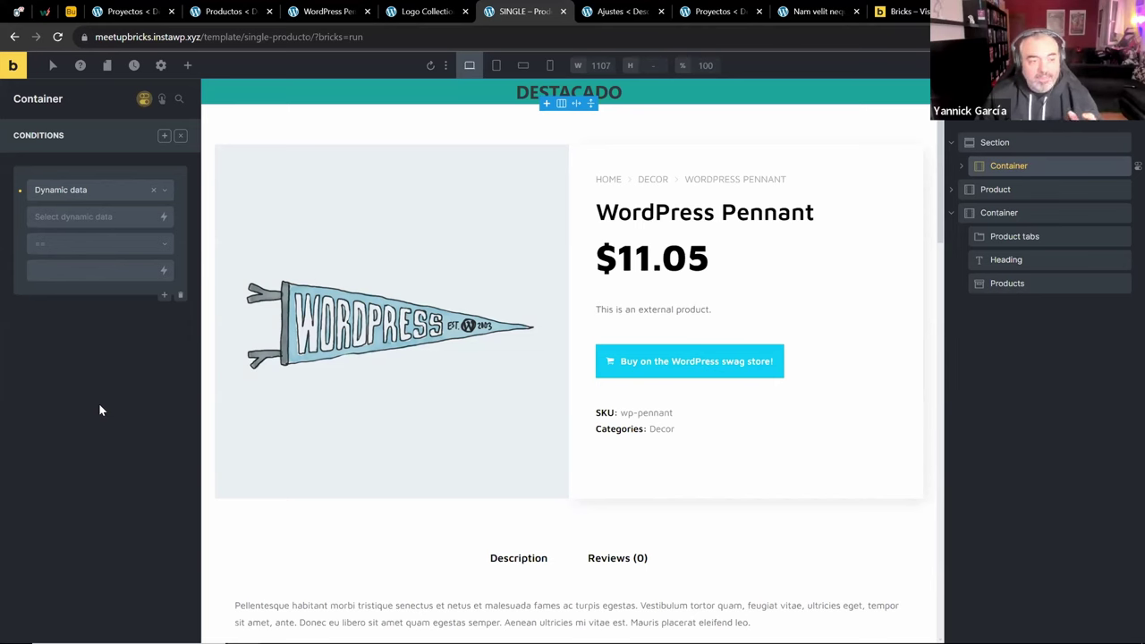
Set the container condition's dynamic data to the Output PHP function (echo) tag
{"action": "left_click", "coordinate": [161, 218]}
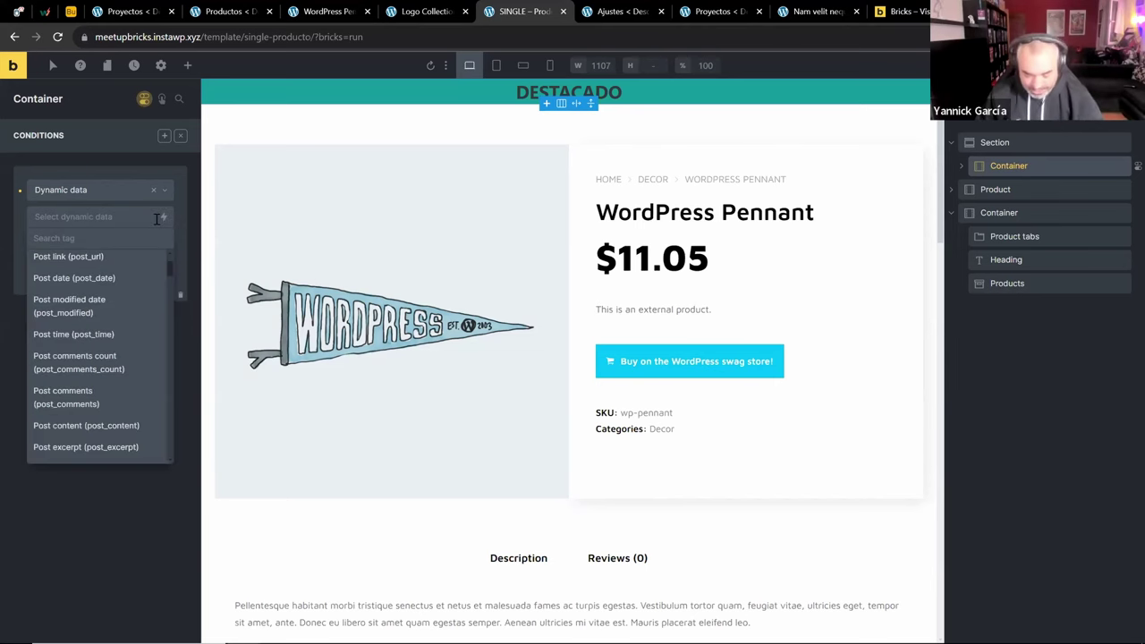
{"action": "type", "text": "out"}
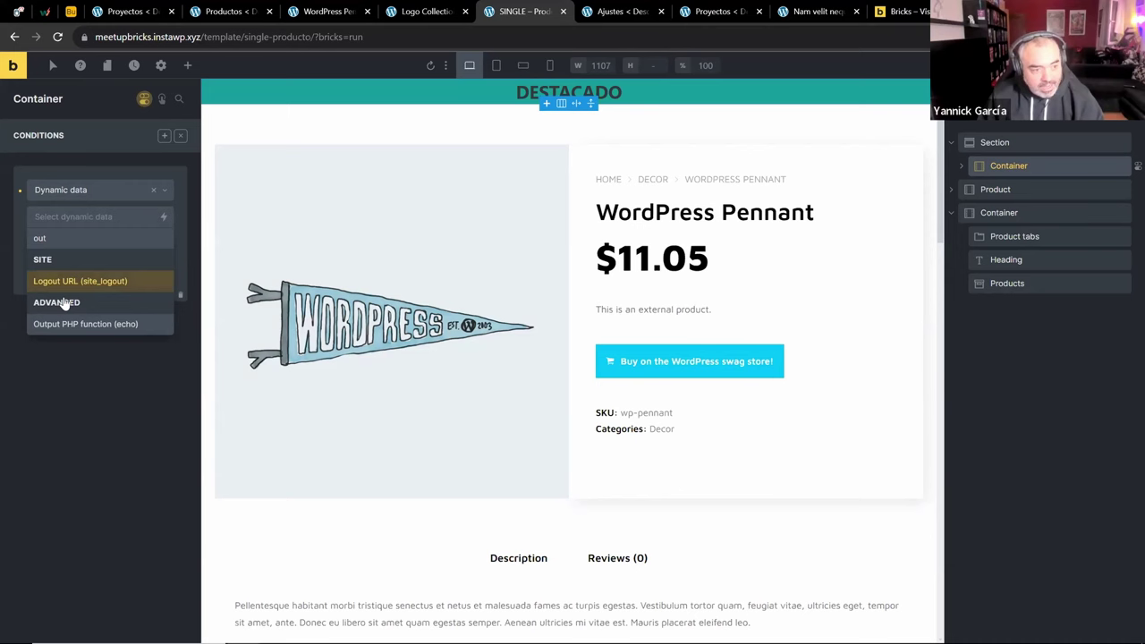
{"action": "left_click", "coordinate": [79, 322]}
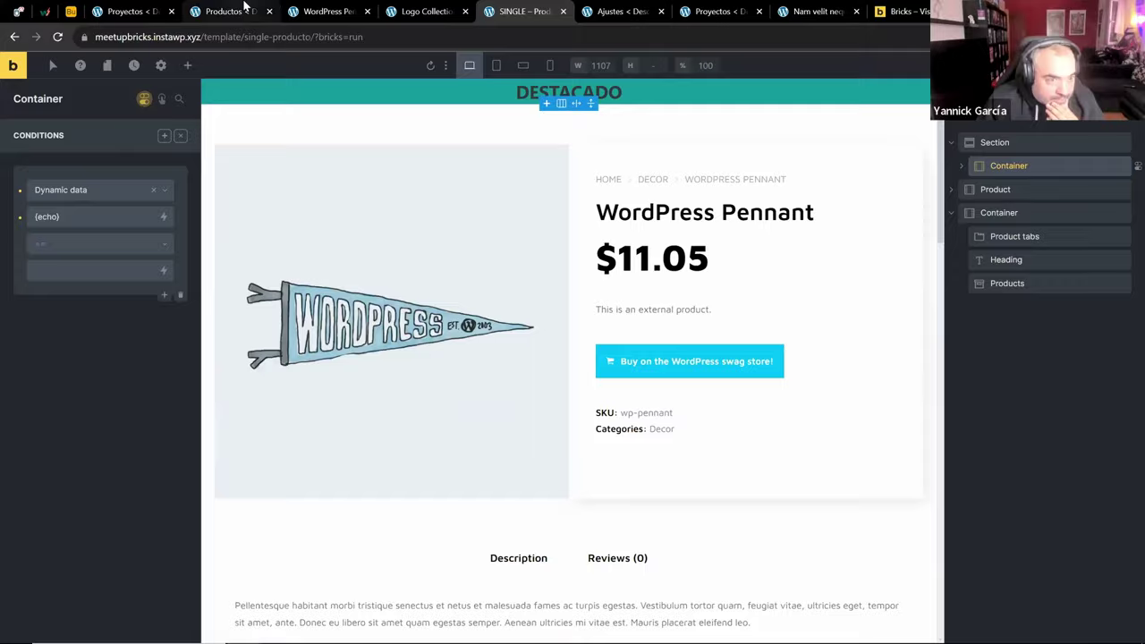
Switch to the WordPress admin and open the plugin file editor with funciones-yan.php
{"action": "left_click", "coordinate": [237, 10]}
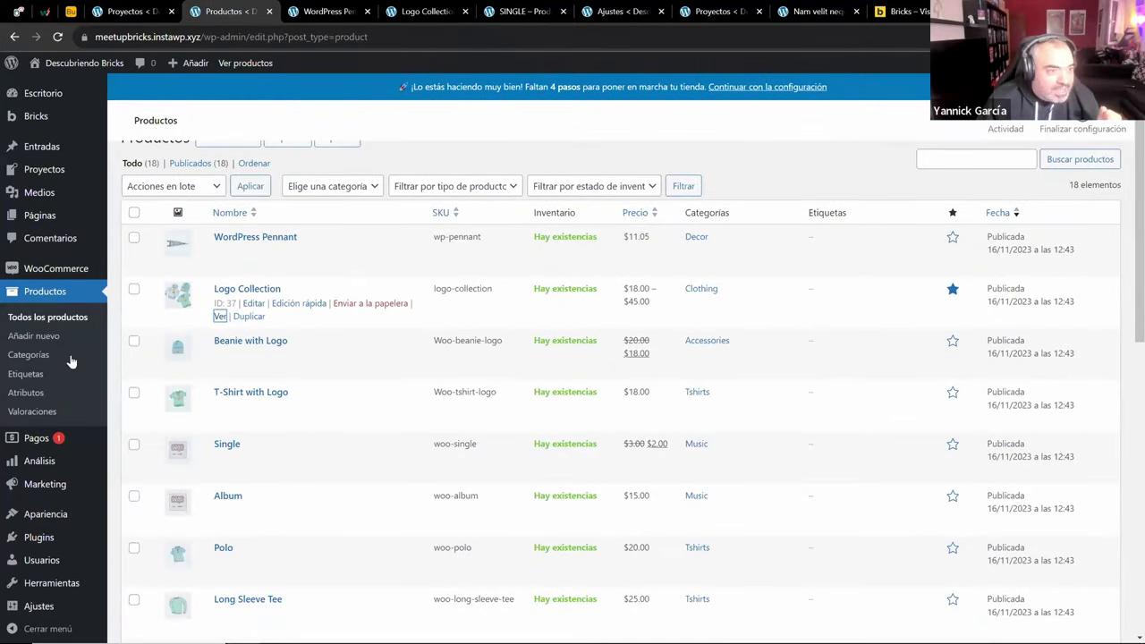
{"action": "scroll", "coordinate": [90, 340], "scroll_direction": "down", "scroll_amount": 5}
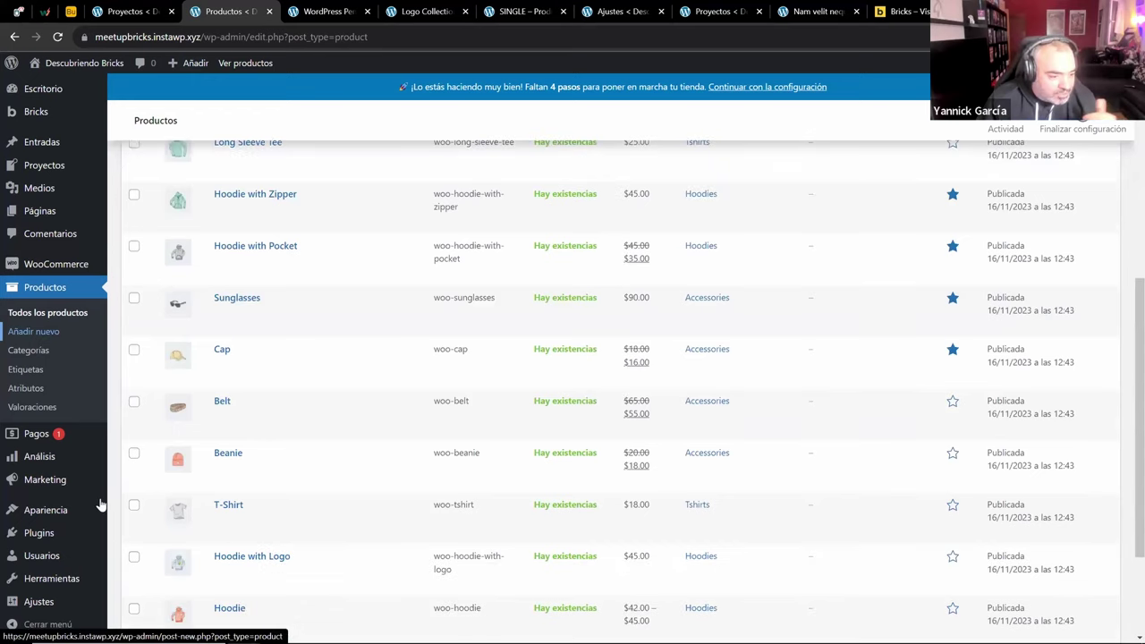
{"action": "mouse_move", "coordinate": [101, 508]}
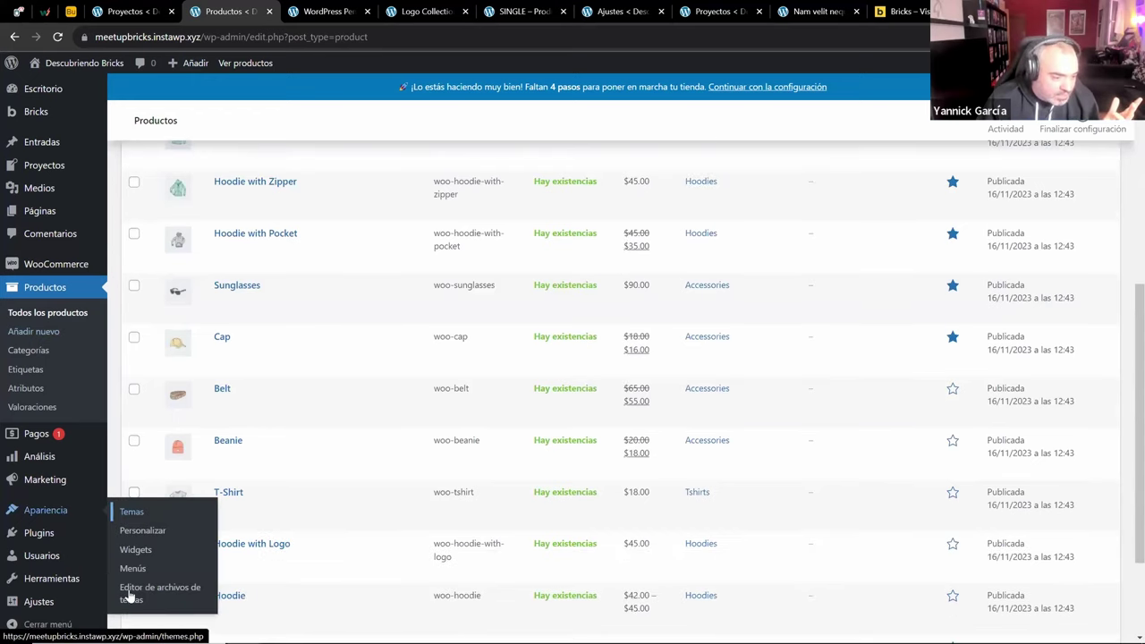
{"action": "left_click", "coordinate": [44, 533]}
{"action": "left_click", "coordinate": [138, 579]}
{"action": "scroll", "coordinate": [519, 228], "scroll_direction": "down", "scroll_amount": 1}
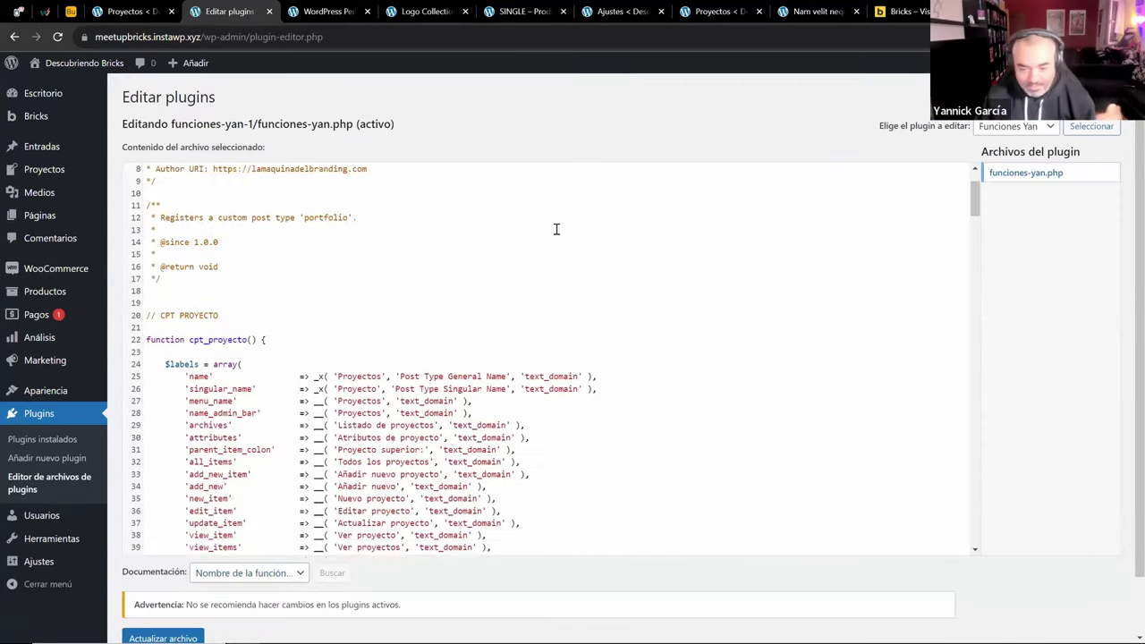
Insert blank lines at the end of funciones-yan.php, after the metabox_proyecto class check and before the closing PHP tag
{"action": "scroll", "coordinate": [555, 229], "scroll_direction": "down", "scroll_amount": 4}
{"action": "scroll", "coordinate": [556, 229], "scroll_direction": "up", "scroll_amount": 4}
{"action": "scroll", "coordinate": [577, 293], "scroll_direction": "down", "scroll_amount": 20}
{"action": "scroll", "coordinate": [577, 297], "scroll_direction": "down", "scroll_amount": 18}
{"action": "left_click", "coordinate": [251, 462]}
{"action": "key", "text": "Return"}
{"action": "key", "text": "Return"}
{"action": "key", "text": "Return"}
{"action": "key", "text": "Up"}
{"action": "key", "text": "Up"}
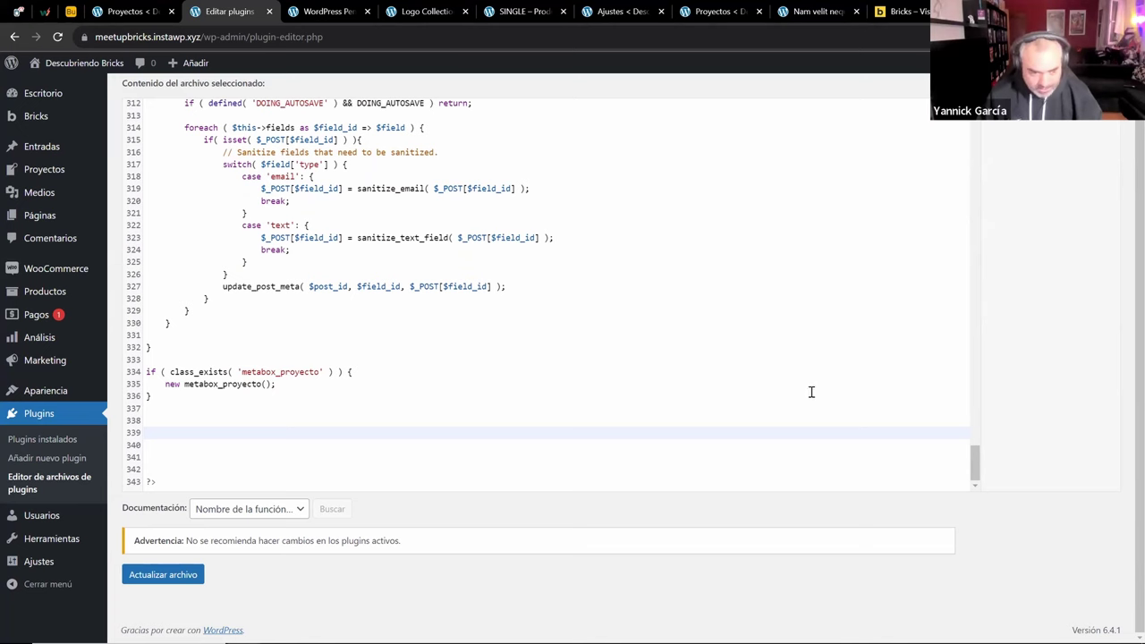
Declare the function if_product_is_featured() with an empty body in the blank space at the end of the file
{"action": "type", "text": "fucn"}
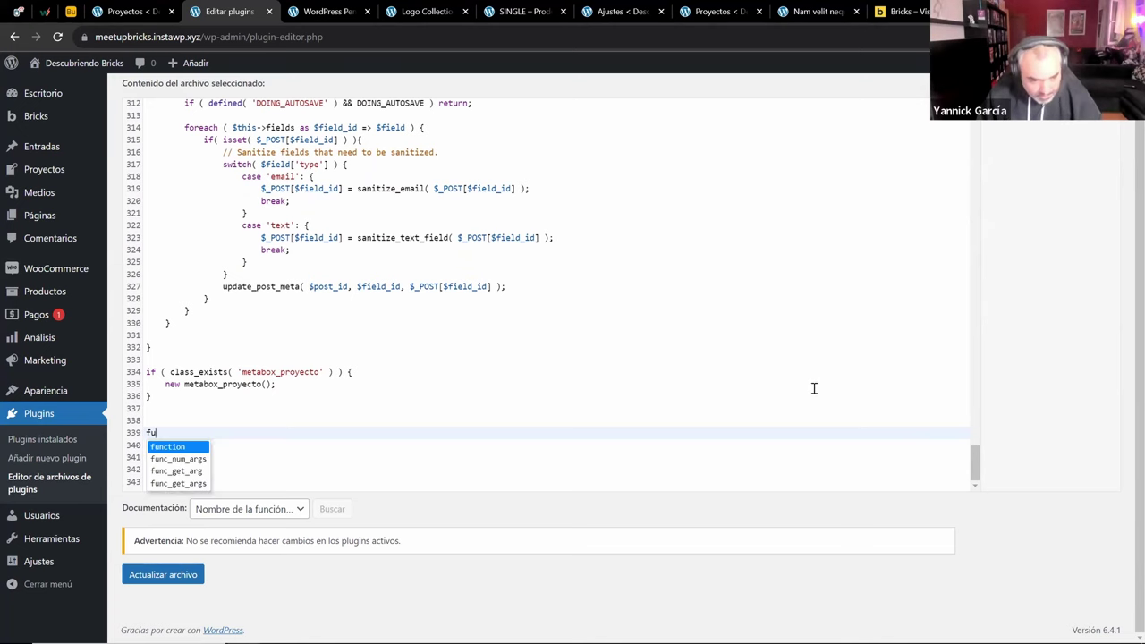
{"action": "key", "text": "BackSpace"}
{"action": "type", "text": "nction if_product_is"}
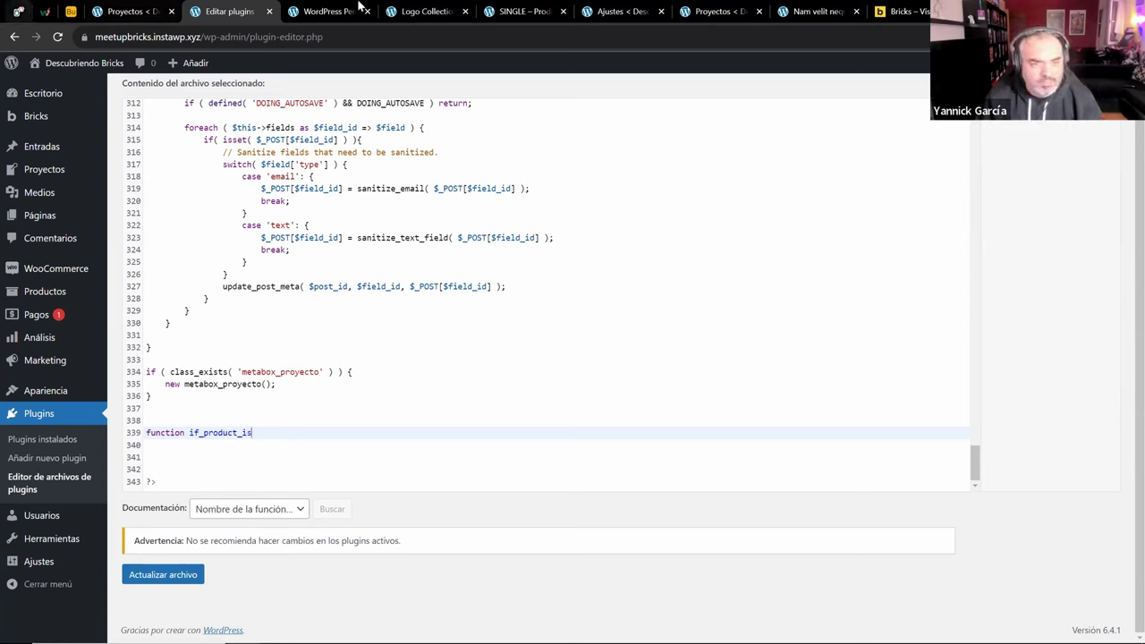
{"action": "type", "text": "tured(){"}
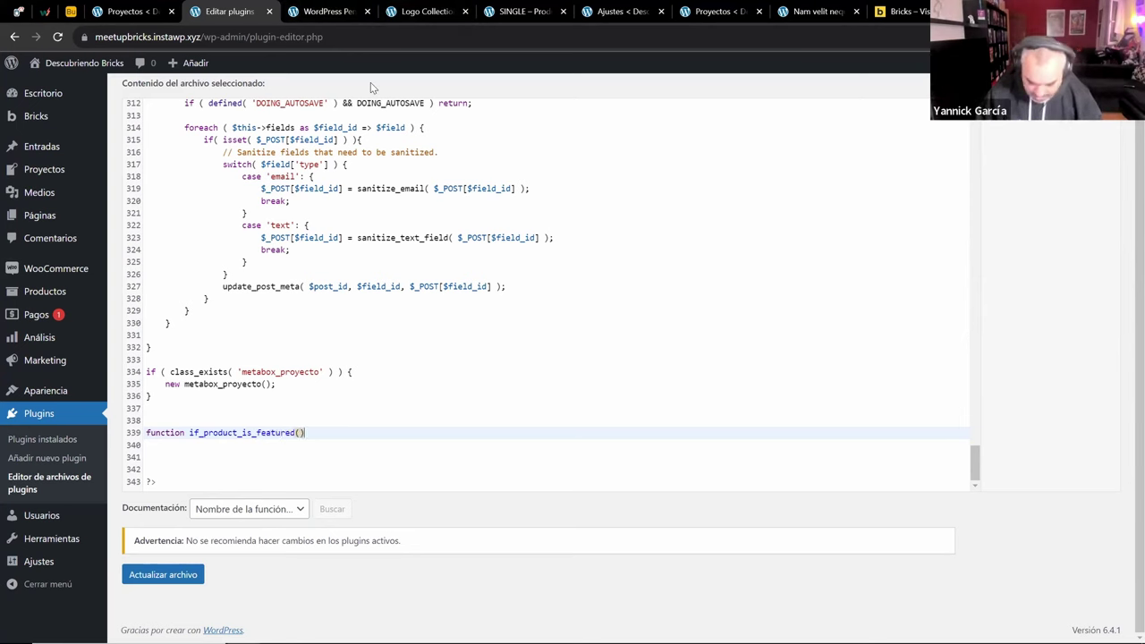
{"action": "key", "text": "Return"}
{"action": "key", "text": "Return"}
{"action": "key", "text": "Return"}
{"action": "scroll", "coordinate": [261, 411], "scroll_direction": "down", "scroll_amount": 1}
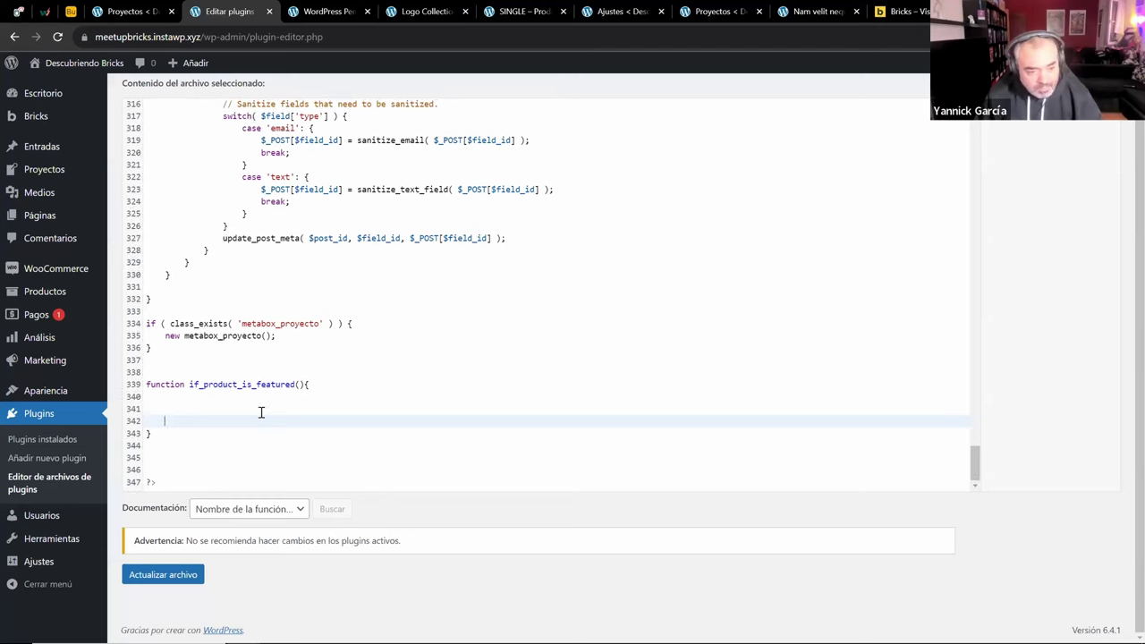
Inside if_product_is_featured(), assign the current post ID with $product_id = get_the_ID();
{"action": "left_click", "coordinate": [237, 402]}
{"action": "key", "text": "Return"}
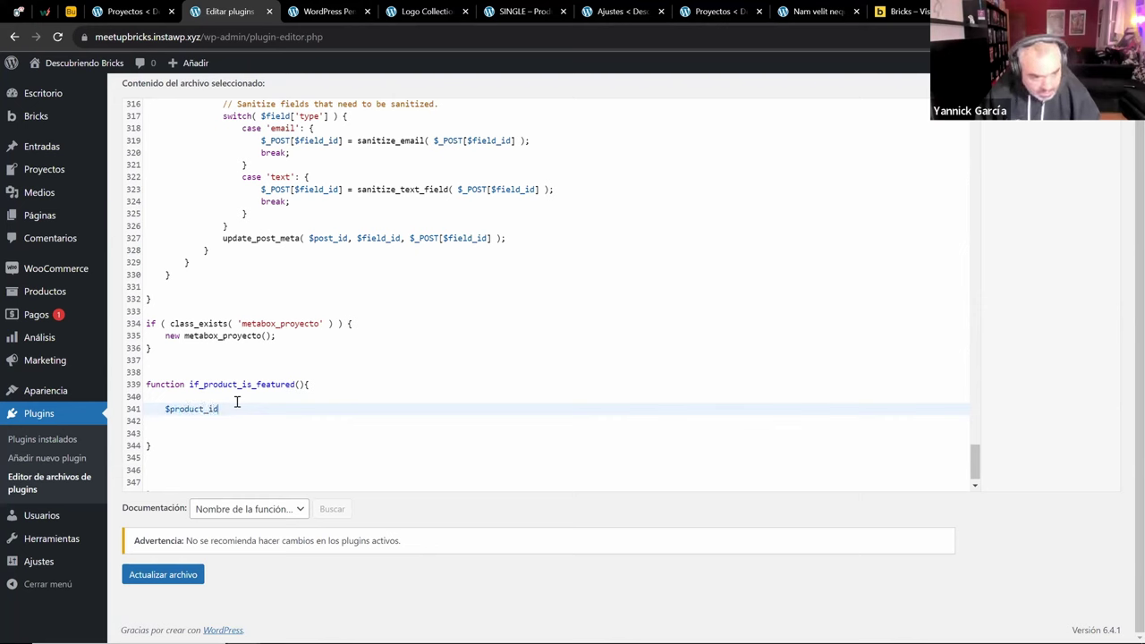
{"action": "type", "text": "$product_id = ge"}
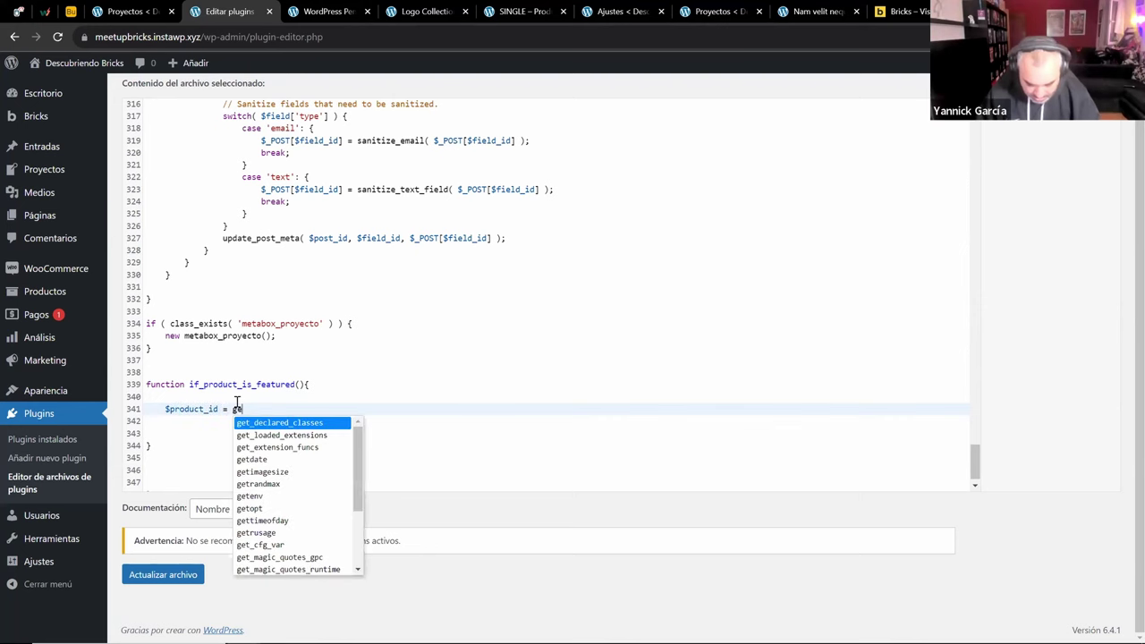
{"action": "type", "text": "t_the_ID("}
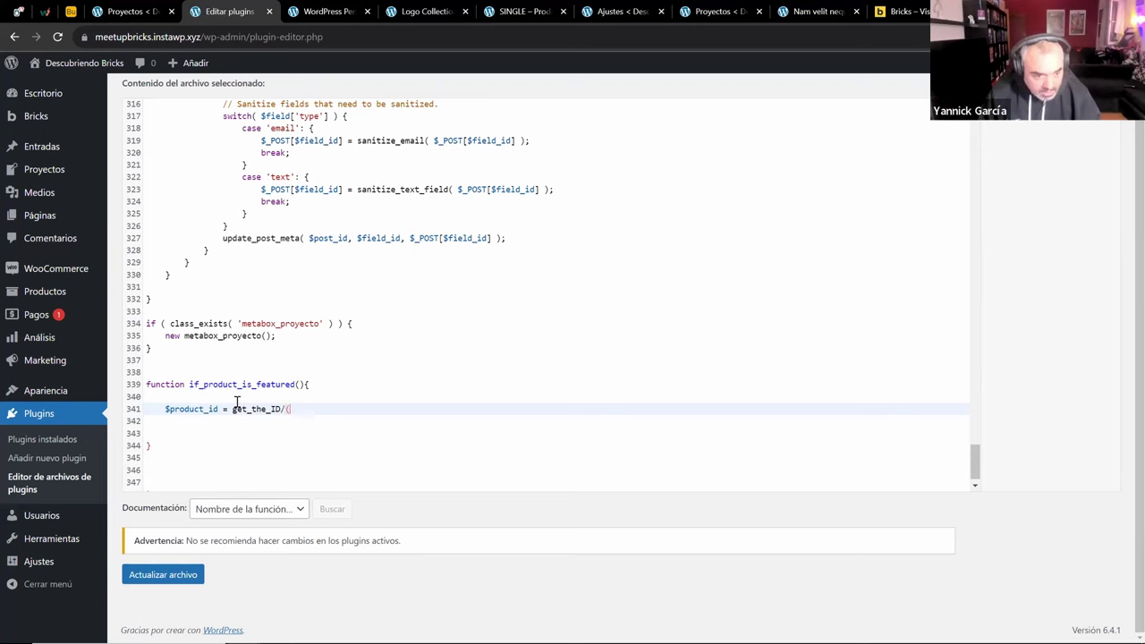
{"action": "type", "text": "));"}
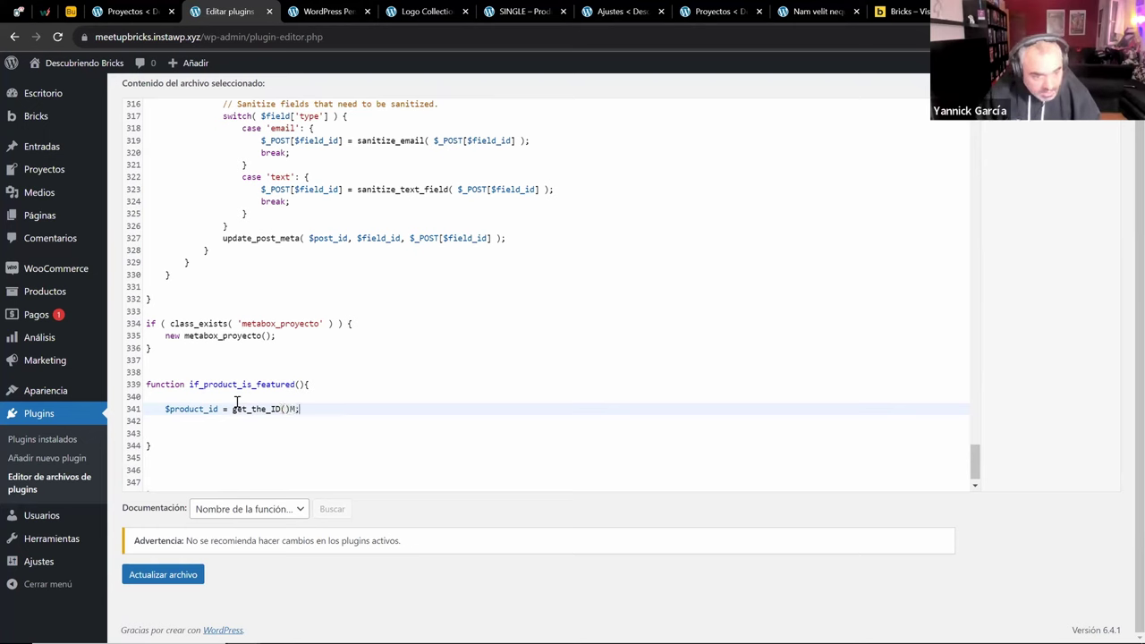
{"action": "type", "text": ";"}
{"action": "key", "text": "Return"}
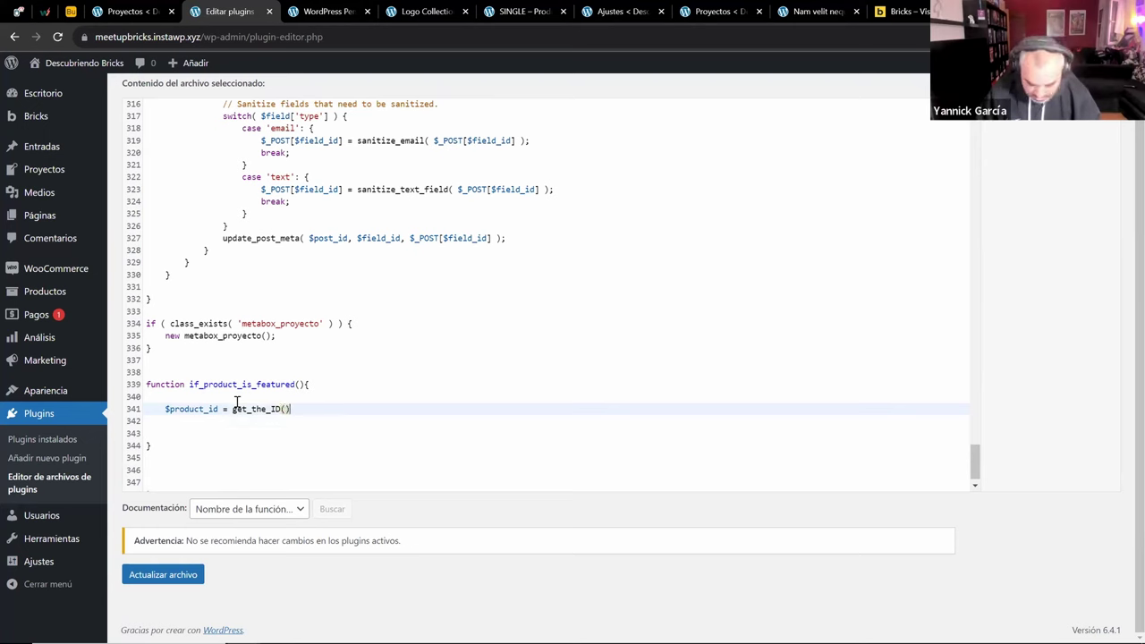
Below the product ID line, add $is_featured = has_term('featured','product_visibility');
{"action": "key", "text": "Return"}
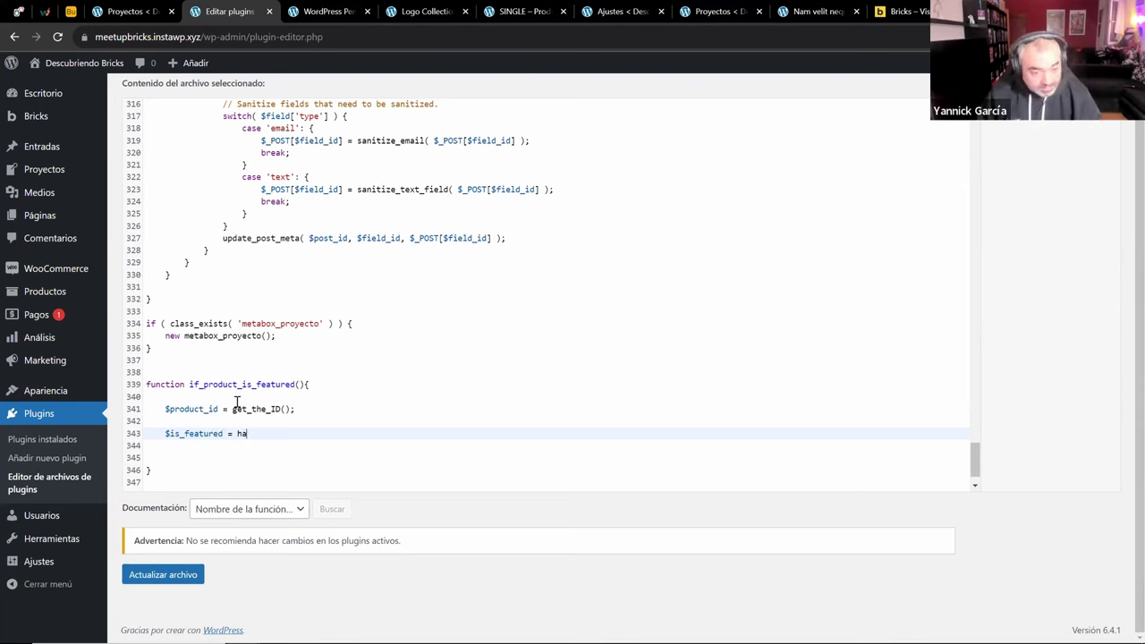
{"action": "type", "text": "term"}
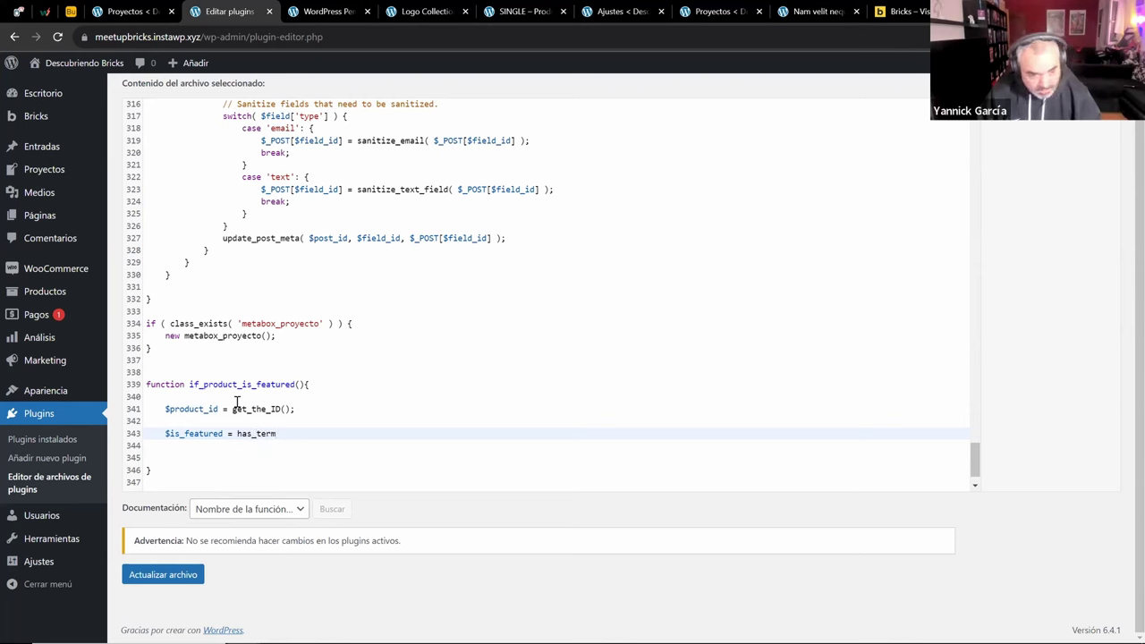
{"action": "type", "text": "('"}
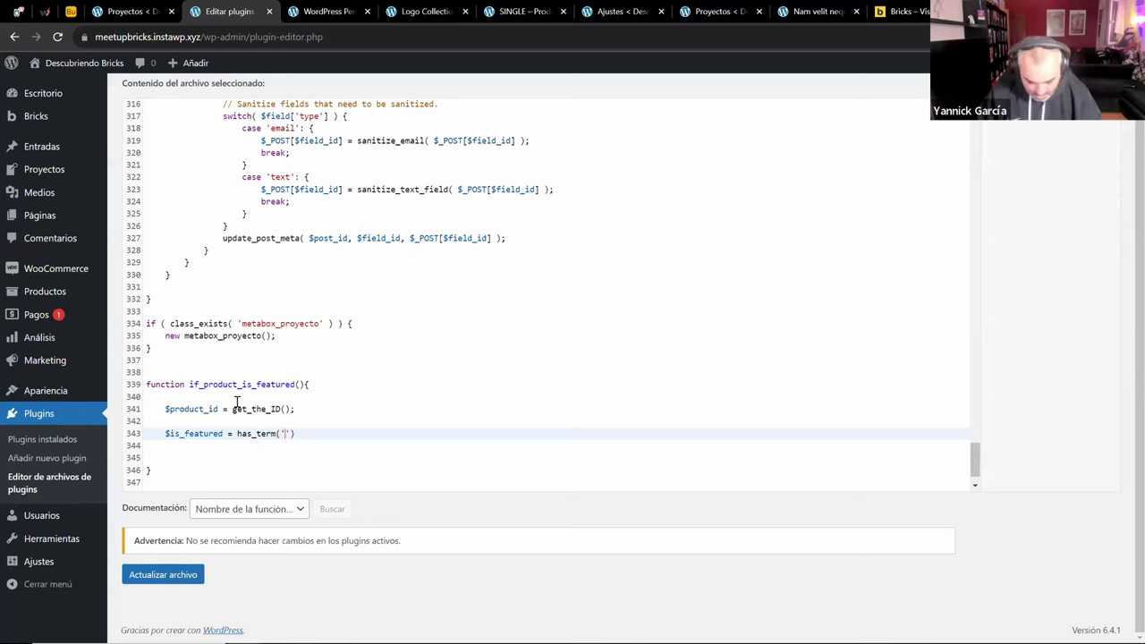
{"action": "type", "text": "feature"}
{"action": "type", "text": "d, '"}
{"action": "type", "text": "product_visibility"}
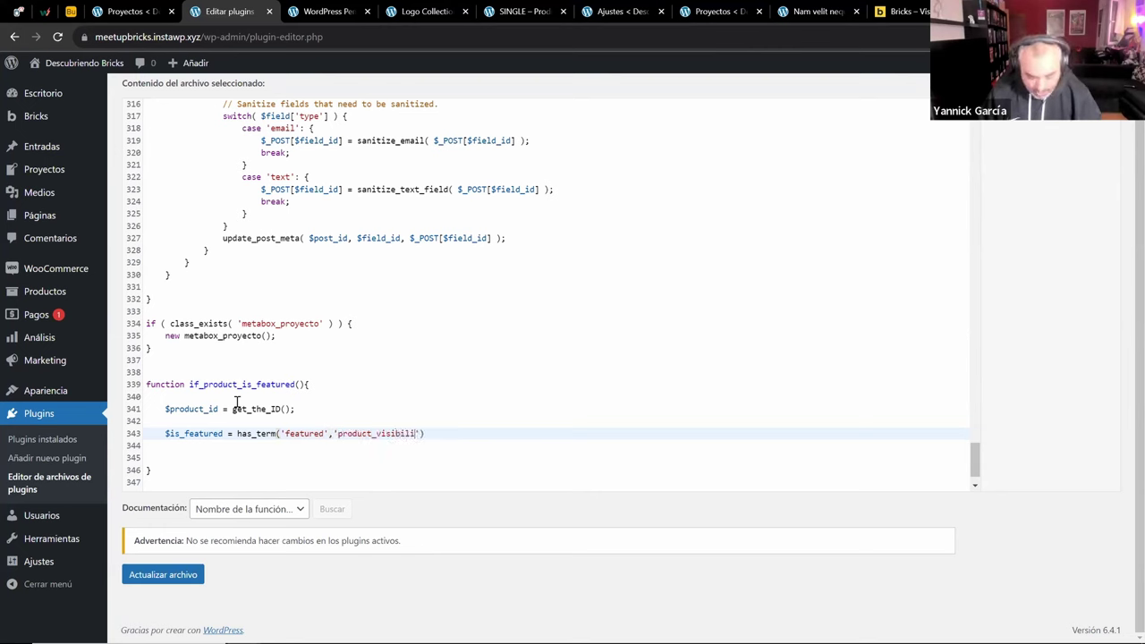
{"action": "type", "text": ";"}
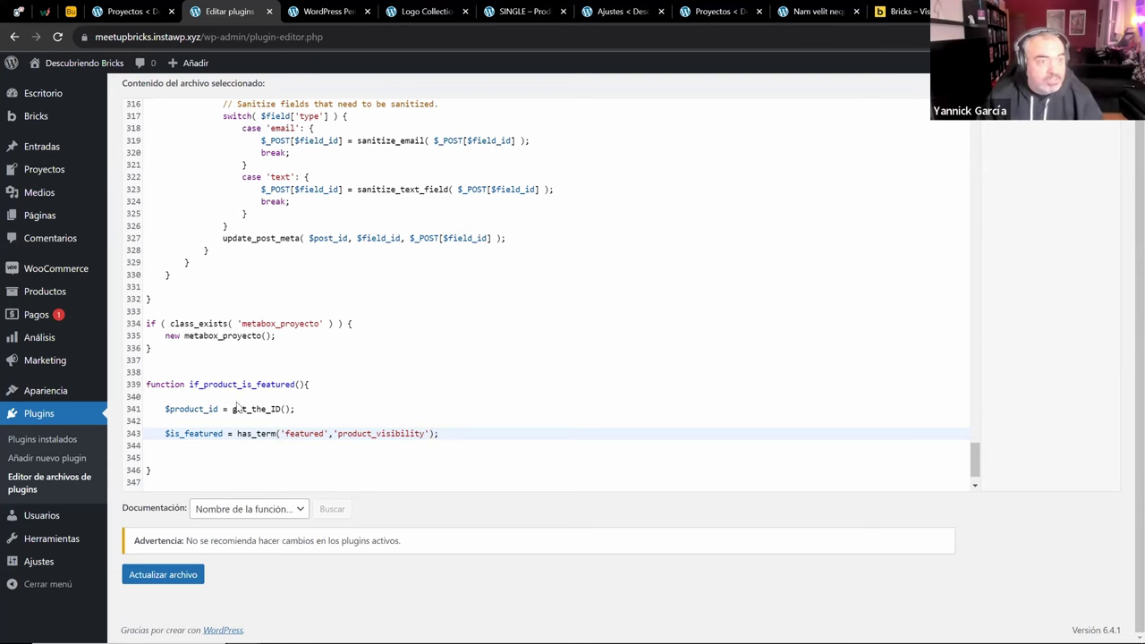
Open the WooCommerce products list, examine the featured star column, and return to the plugin editor
{"action": "left_click", "coordinate": [134, 10]}
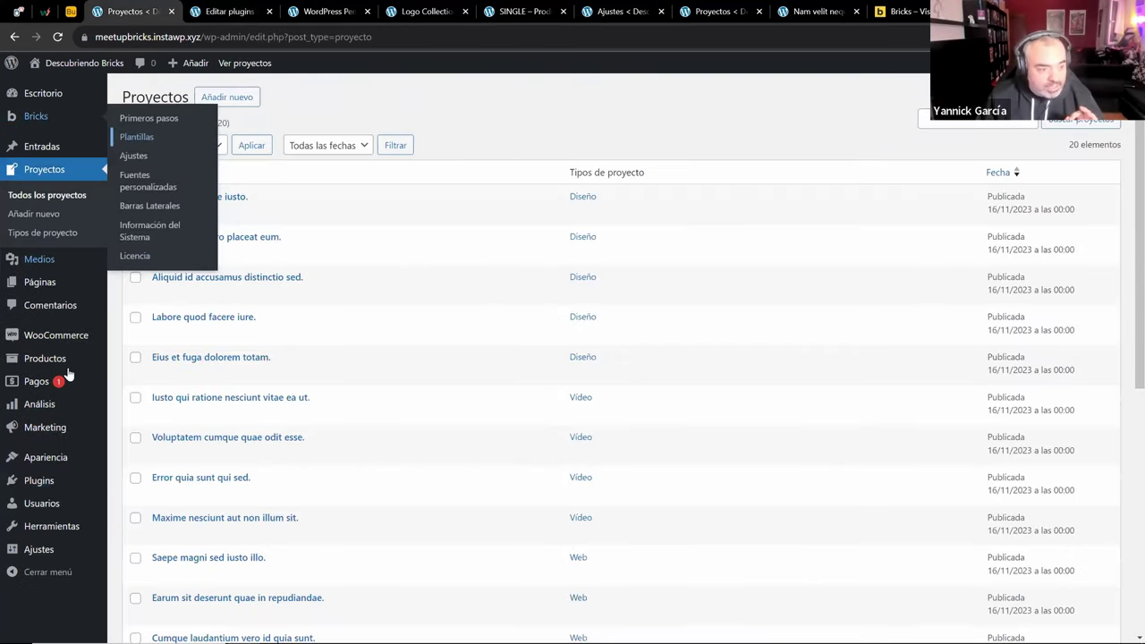
{"action": "mouse_move", "coordinate": [118, 361]}
{"action": "left_click", "coordinate": [168, 360]}
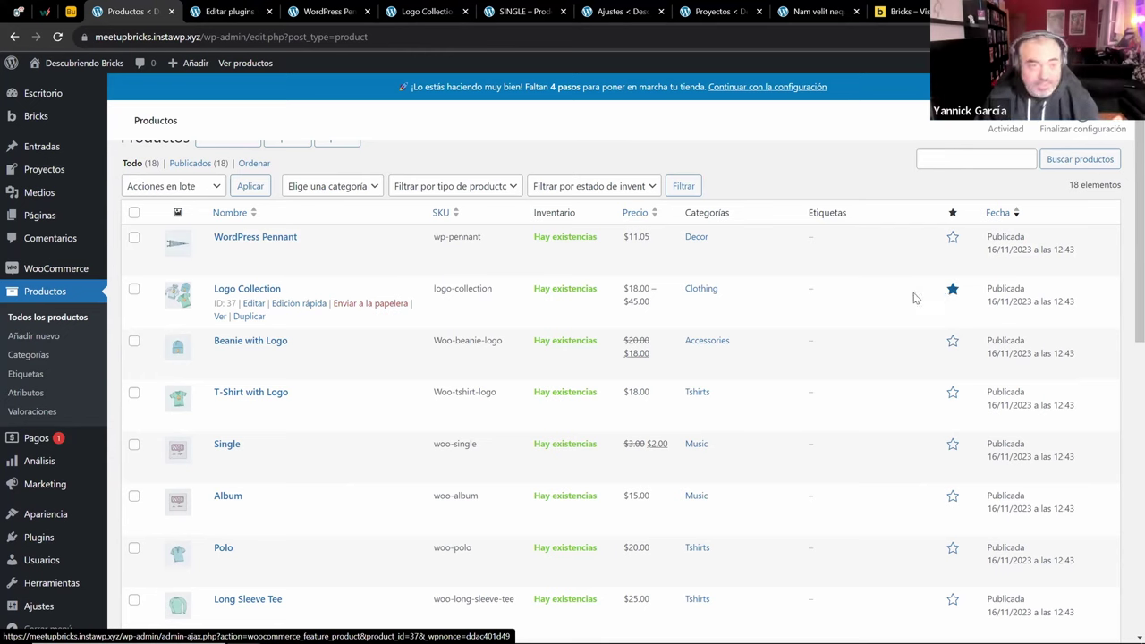
{"action": "left_click", "coordinate": [219, 11]}
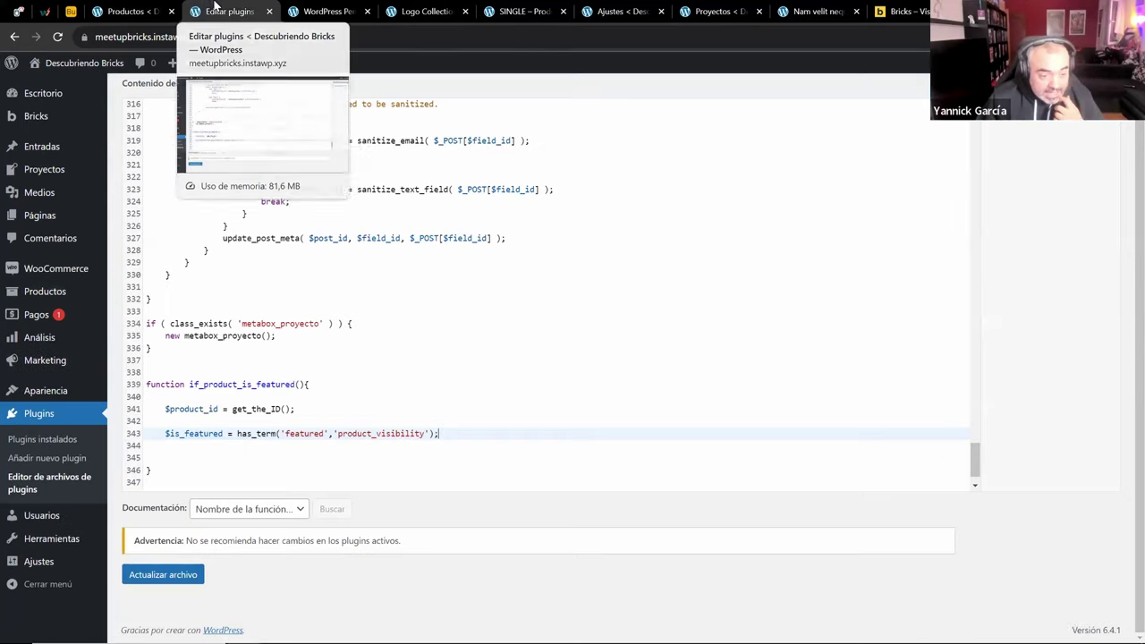
Search Google for "has_term wordpress" in a new browser tab, and return to the plugin editor
{"action": "double_click", "coordinate": [245, 434]}
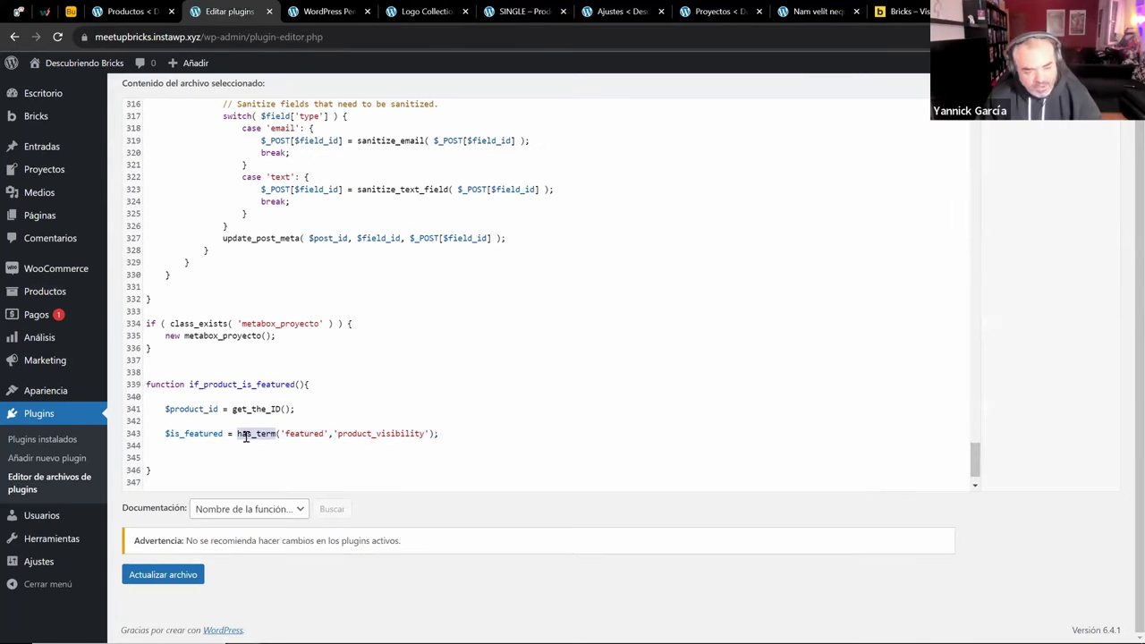
{"action": "key", "text": "ctrl+c"}
{"action": "key", "text": "ctrl+t"}
{"action": "key", "text": "ctrl+v"}
{"action": "type", "text": "wordpre"}
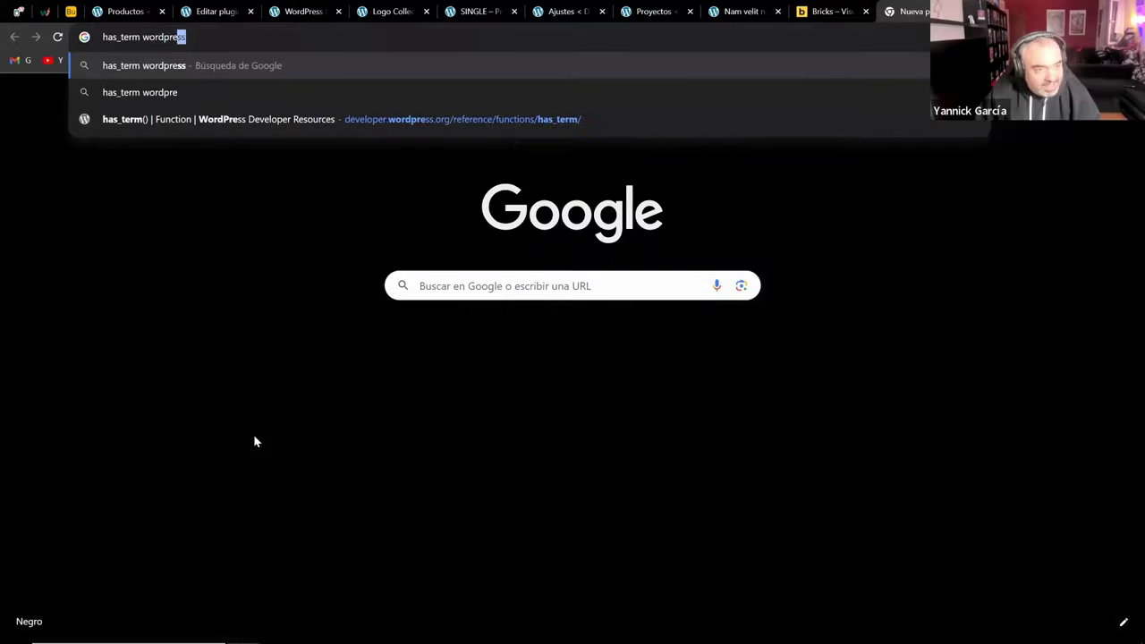
{"action": "key", "text": "Return"}
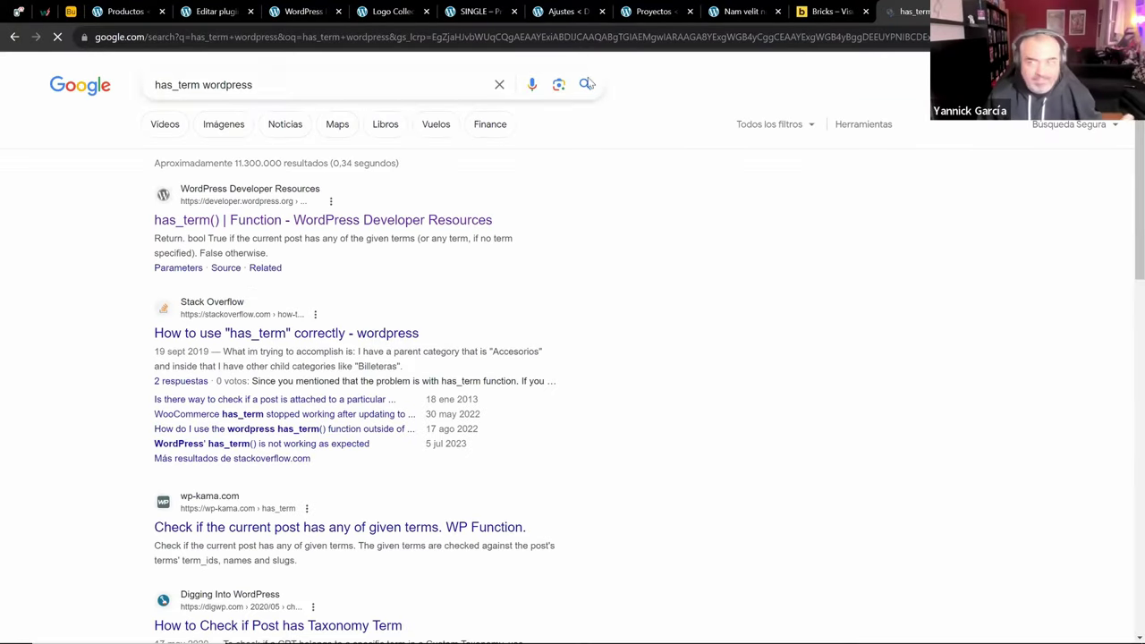
{"action": "left_click", "coordinate": [201, 11]}
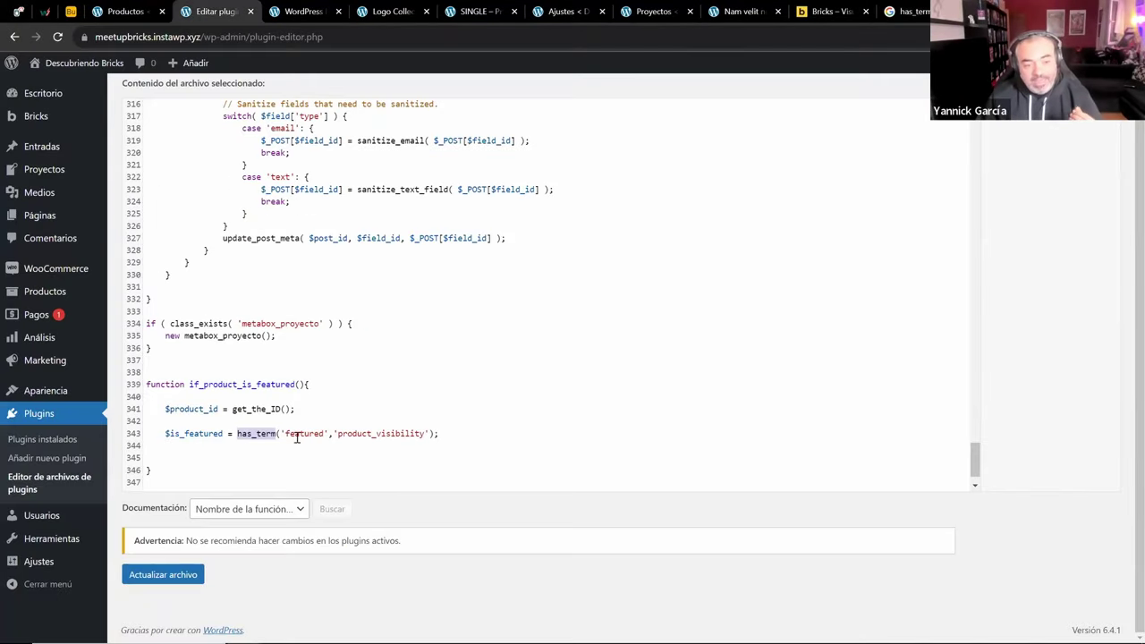
Add return $is_featured; below the has_term line of the function
{"action": "left_click", "coordinate": [242, 436]}
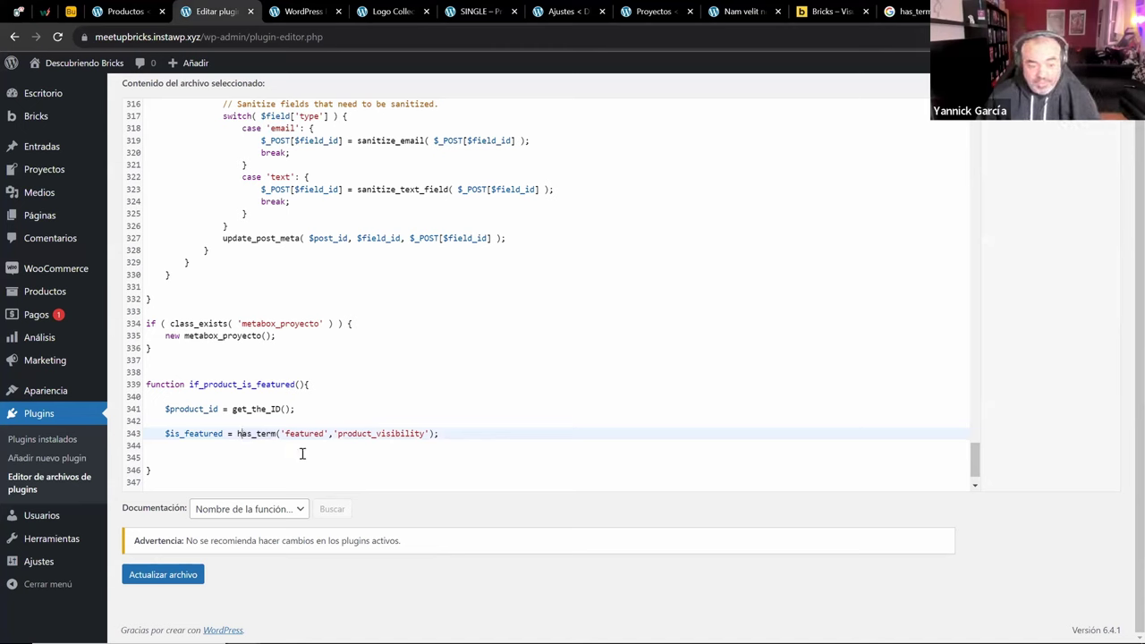
{"action": "left_click_drag", "start_coordinate": [312, 436], "coordinate": [390, 435]}
{"action": "left_click", "coordinate": [383, 436]}
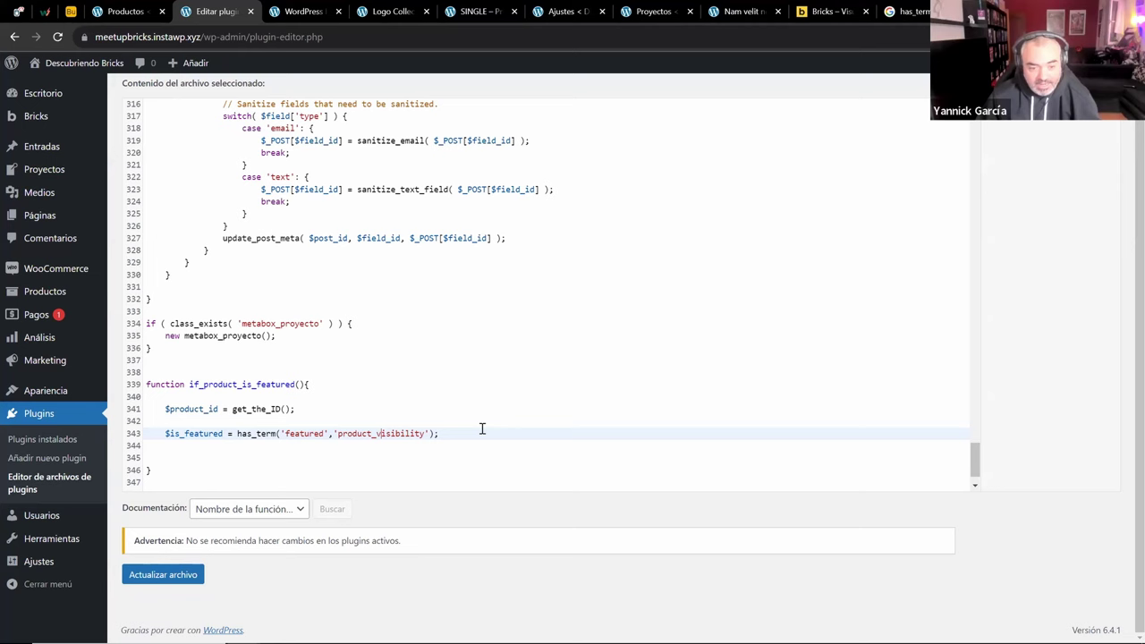
{"action": "key", "text": "Down"}
{"action": "key", "text": "Return"}
{"action": "type", "text": "return $is_featured;"}
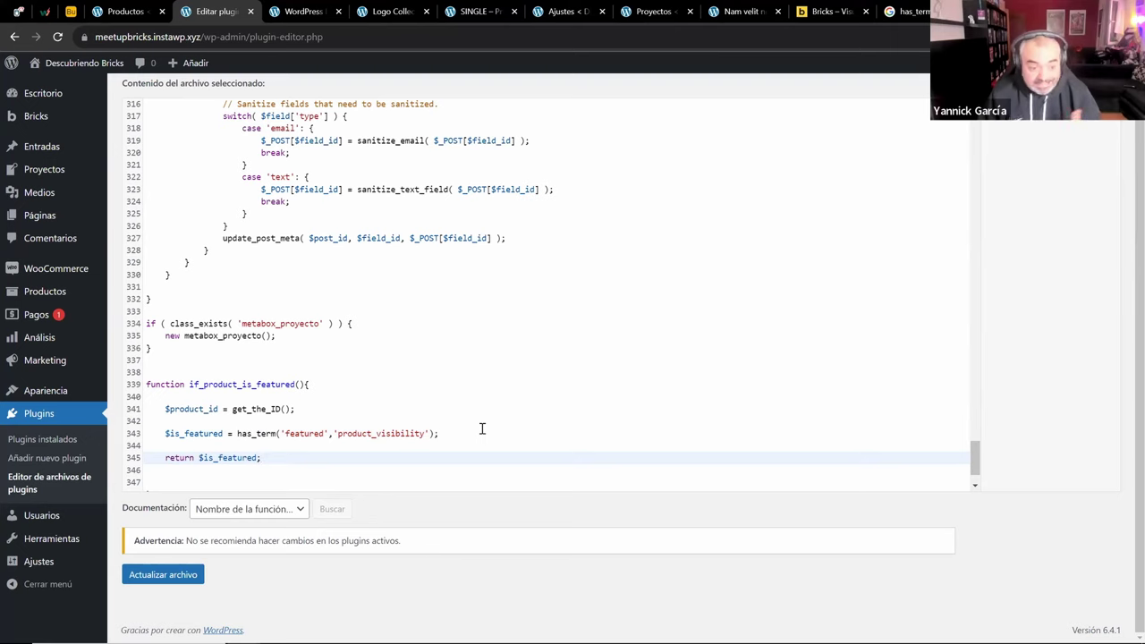
{"action": "scroll", "coordinate": [481, 429], "scroll_direction": "down", "scroll_amount": 1}
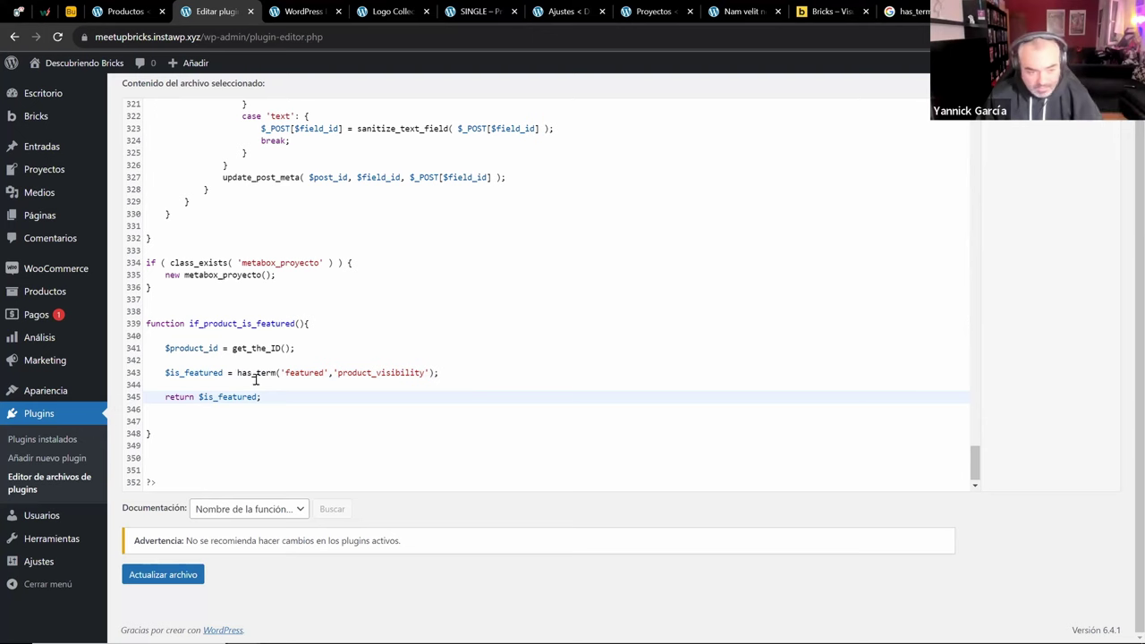
Save the edited plugin file and copy the function name if_product_is_featured
{"action": "left_click", "coordinate": [149, 579]}
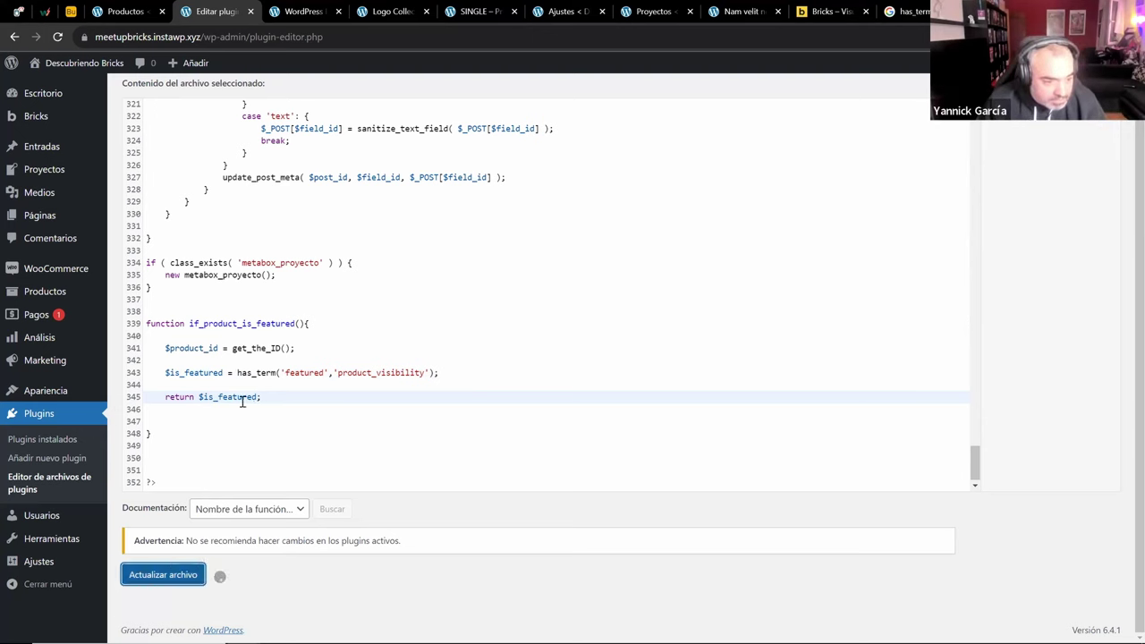
{"action": "double_click", "coordinate": [243, 324]}
{"action": "key", "text": "ctrl+c"}
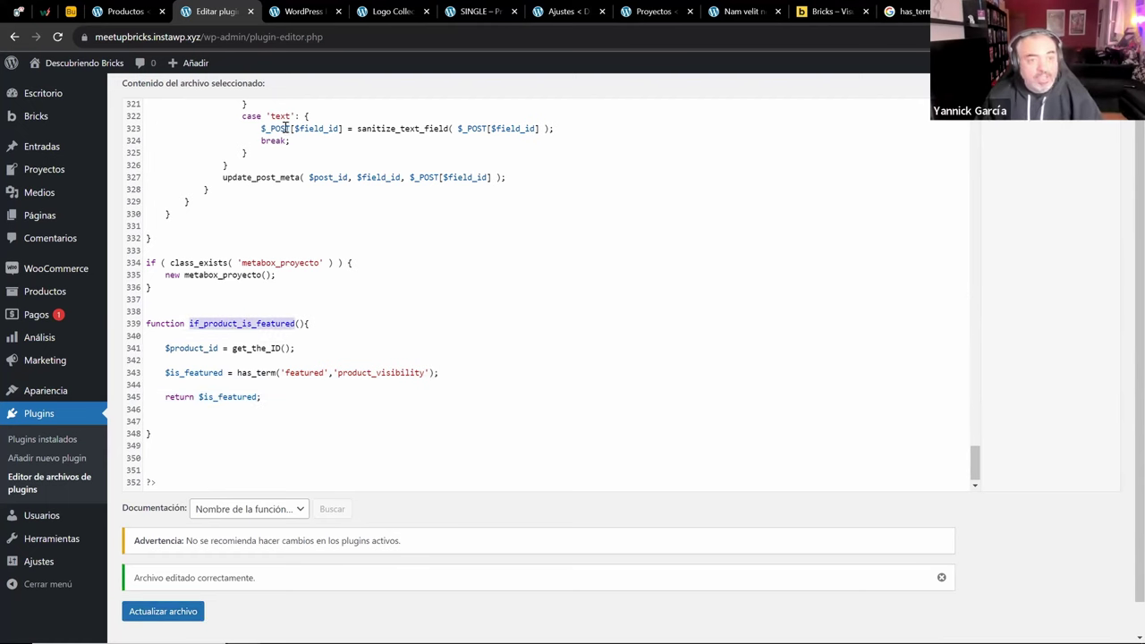
Return to the single product template and delete the render condition from the container inside the DESTACADO section
{"action": "left_click", "coordinate": [389, 10]}
{"action": "left_click", "coordinate": [476, 11]}
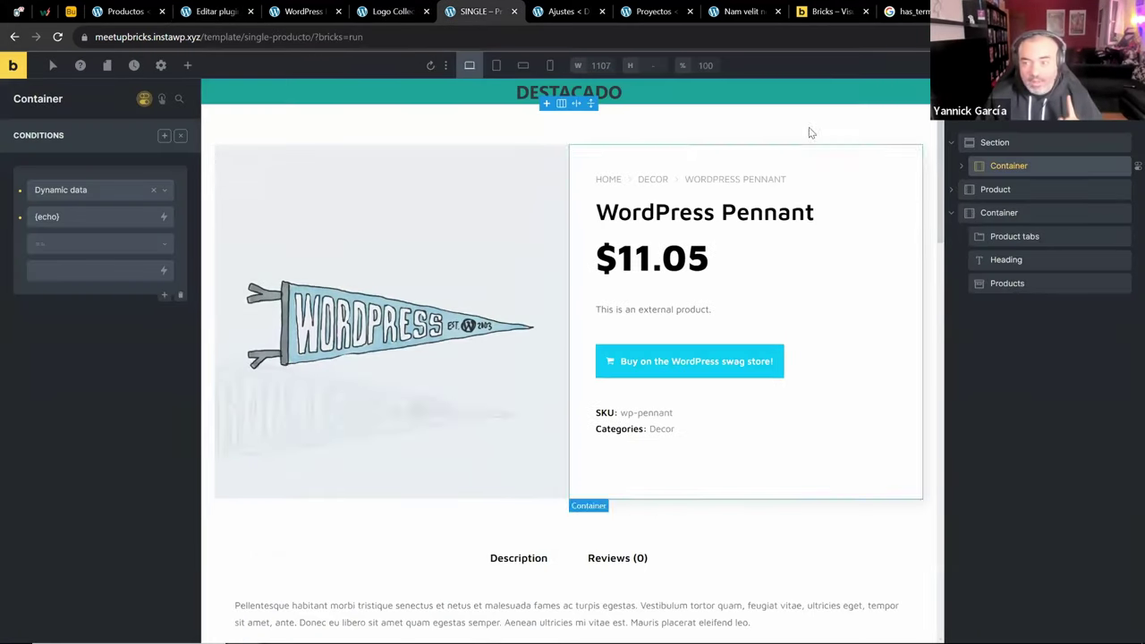
{"action": "left_click", "coordinate": [999, 144]}
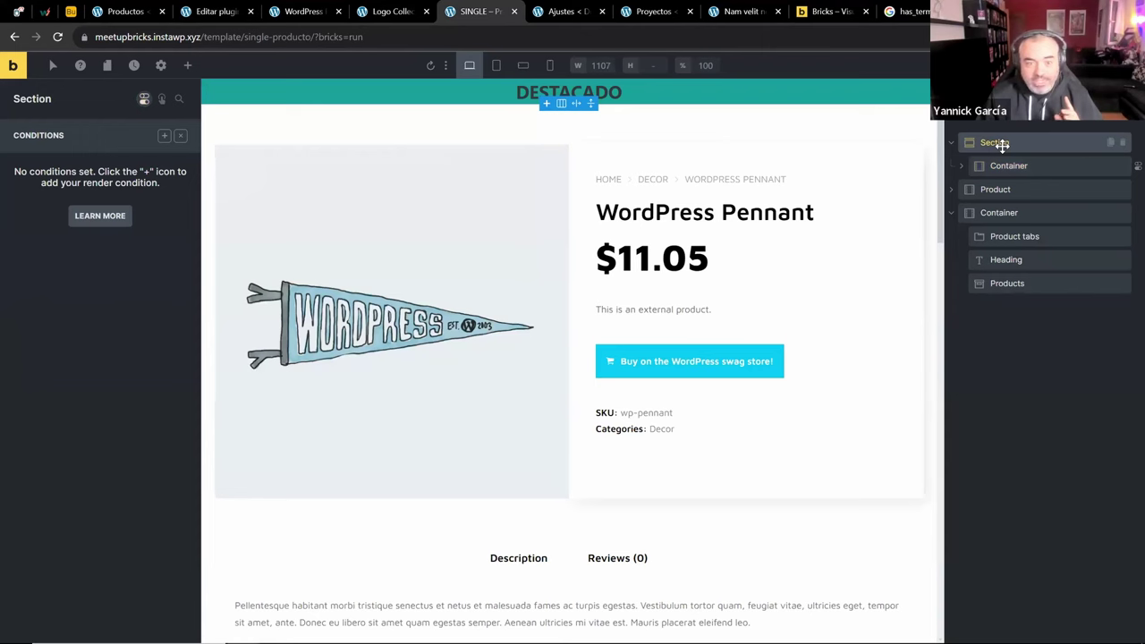
{"action": "left_click", "coordinate": [1006, 165]}
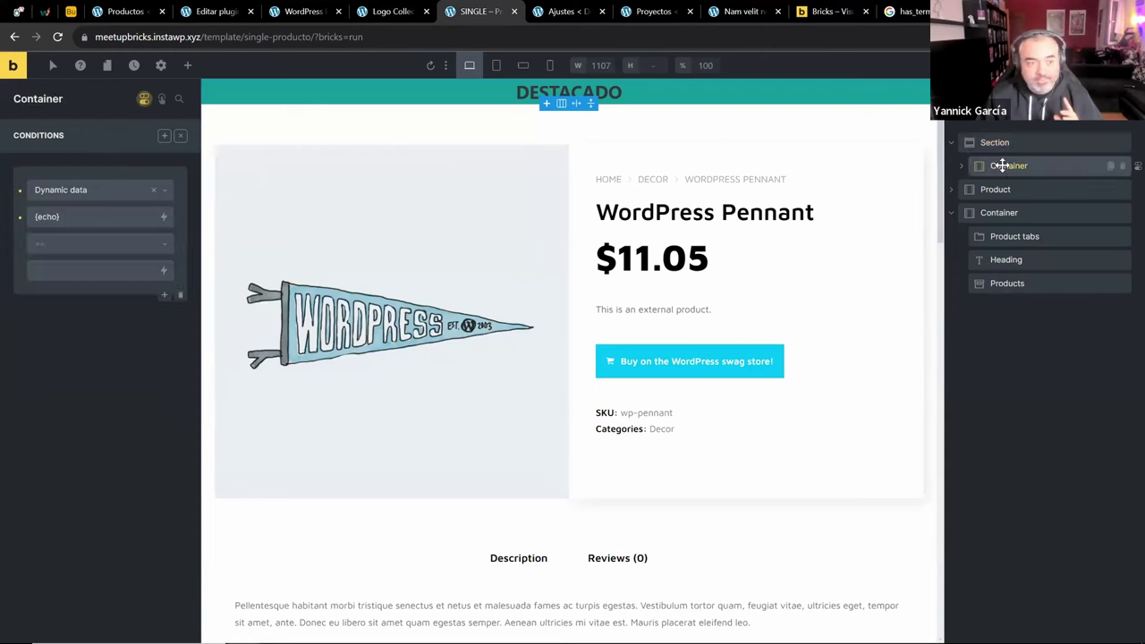
{"action": "left_click", "coordinate": [179, 136]}
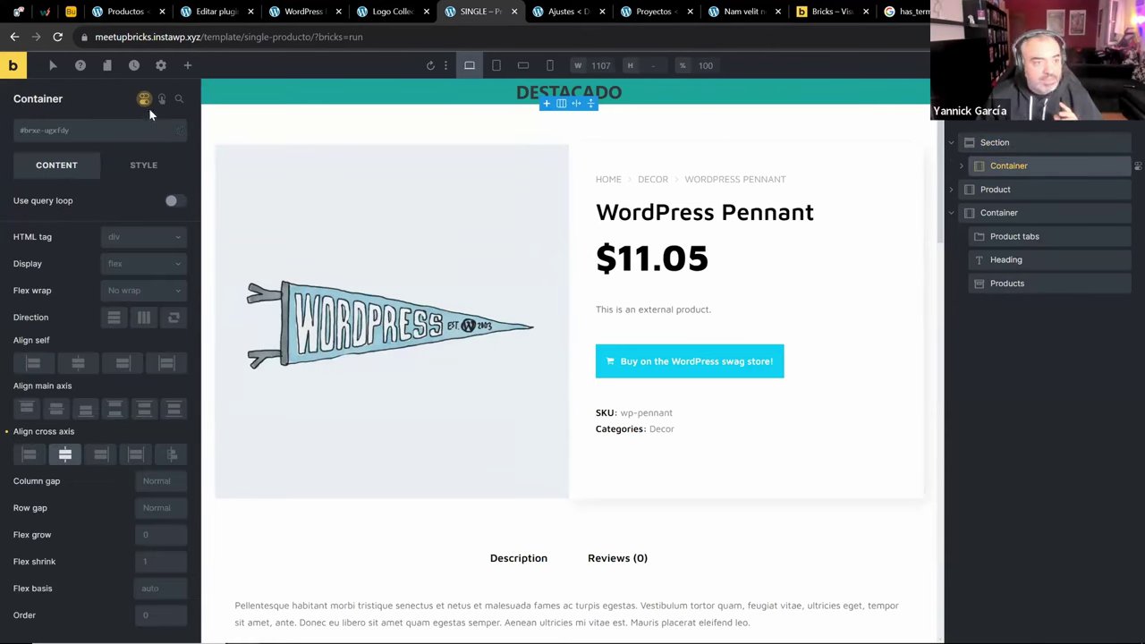
{"action": "left_click", "coordinate": [144, 102]}
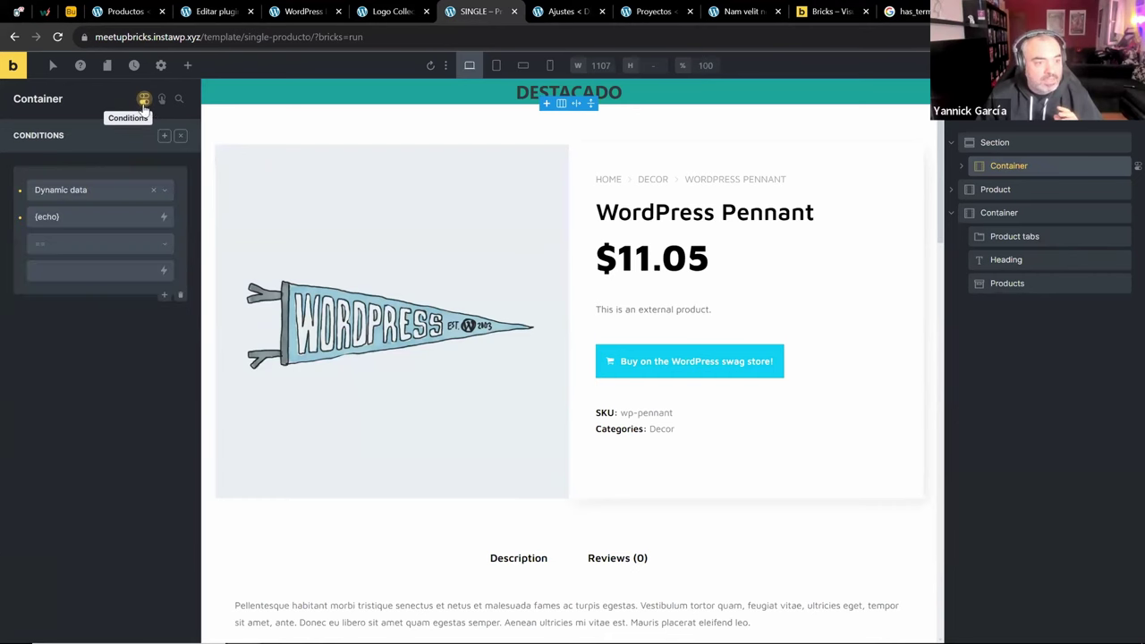
{"action": "left_click", "coordinate": [180, 294]}
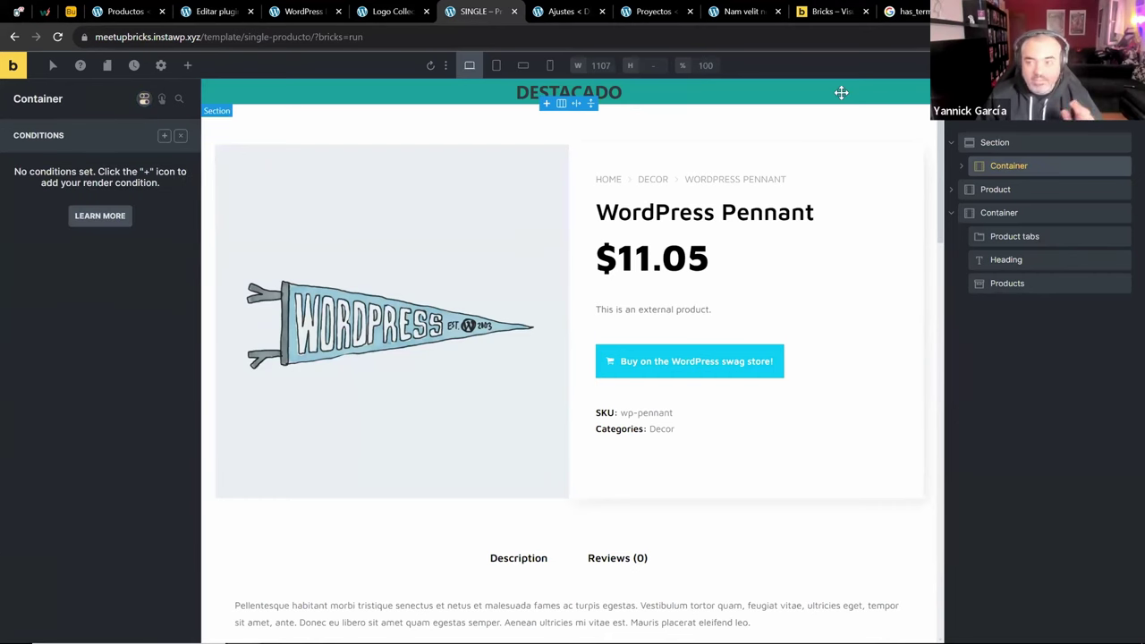
Add a Dynamic data render condition to the parent Section of the DESTACADO banner
{"action": "left_click", "coordinate": [1003, 143]}
{"action": "left_click", "coordinate": [950, 143]}
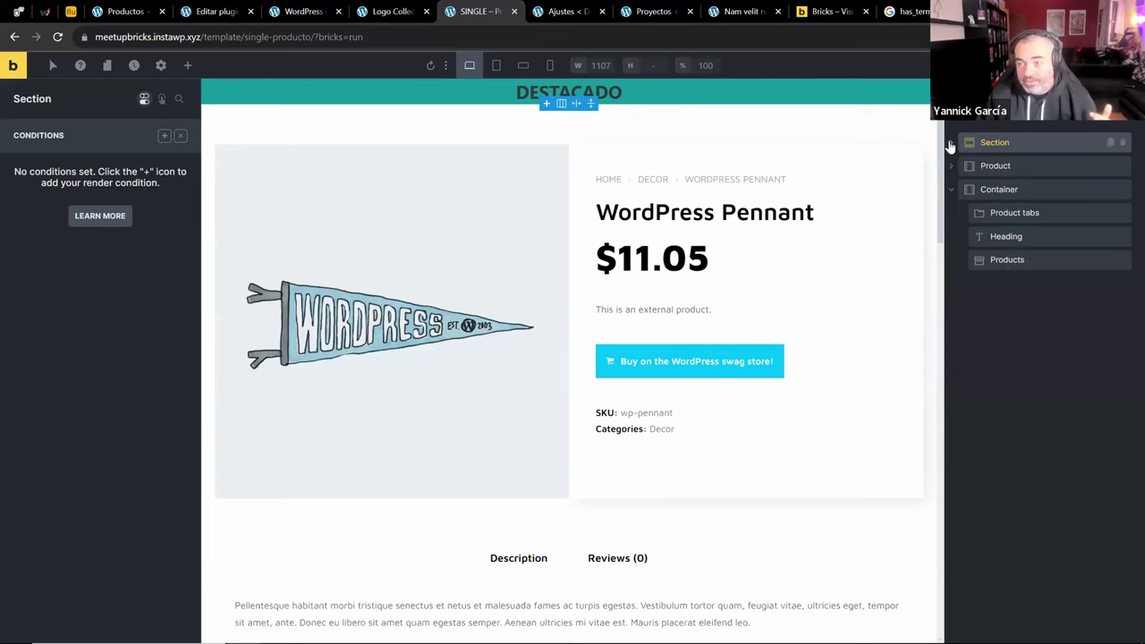
{"action": "left_click", "coordinate": [164, 135]}
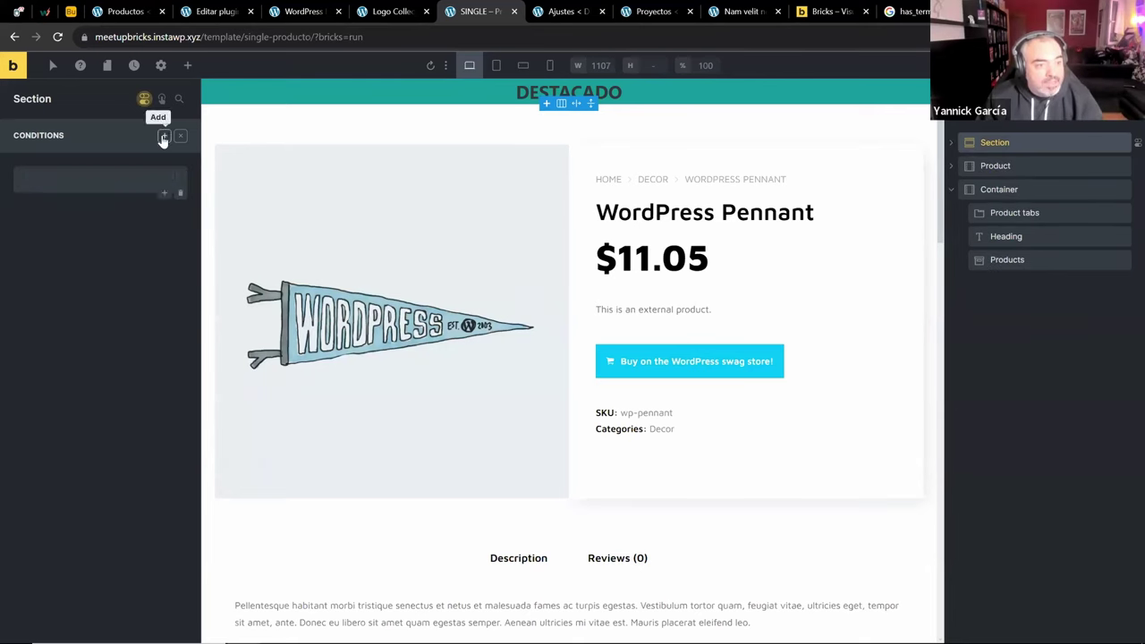
{"action": "left_click", "coordinate": [113, 191]}
{"action": "type", "text": "dyna"}
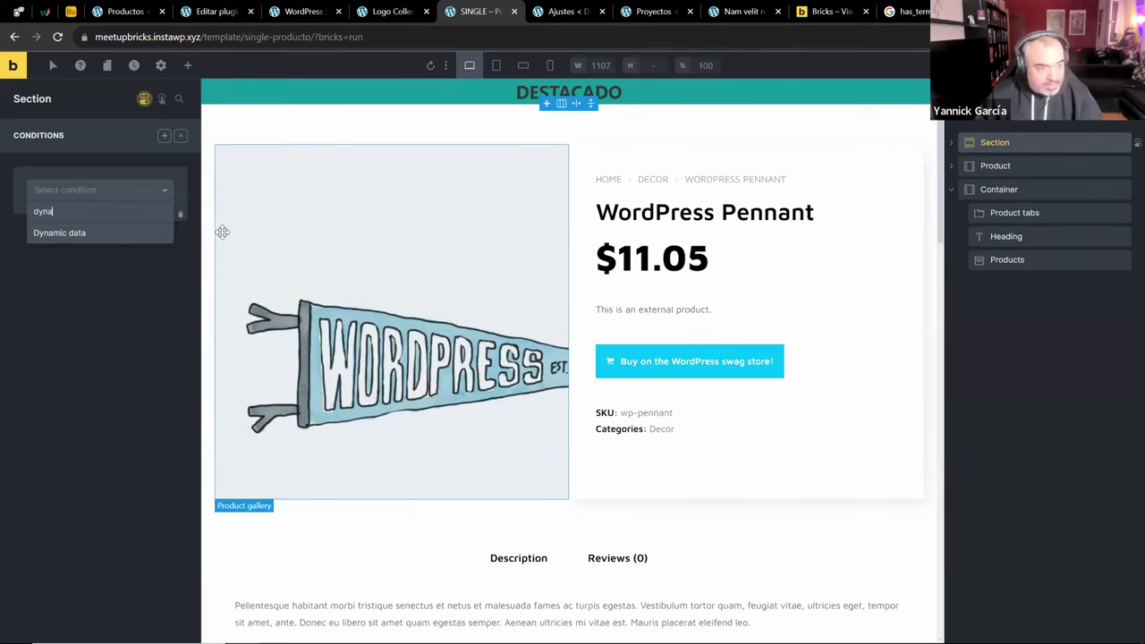
{"action": "left_click", "coordinate": [75, 230]}
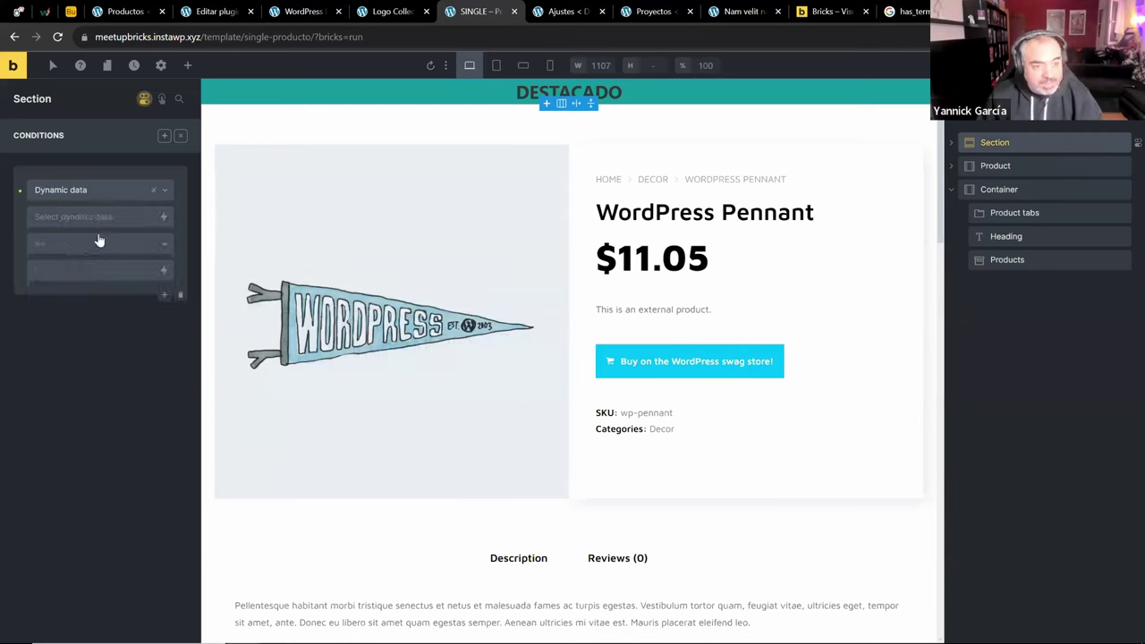
Set the condition's dynamic data to Output PHP function (echo) calling the copied function, as {echo:if_product_is_featured}
{"action": "left_click", "coordinate": [161, 218]}
{"action": "type", "text": "echo"}
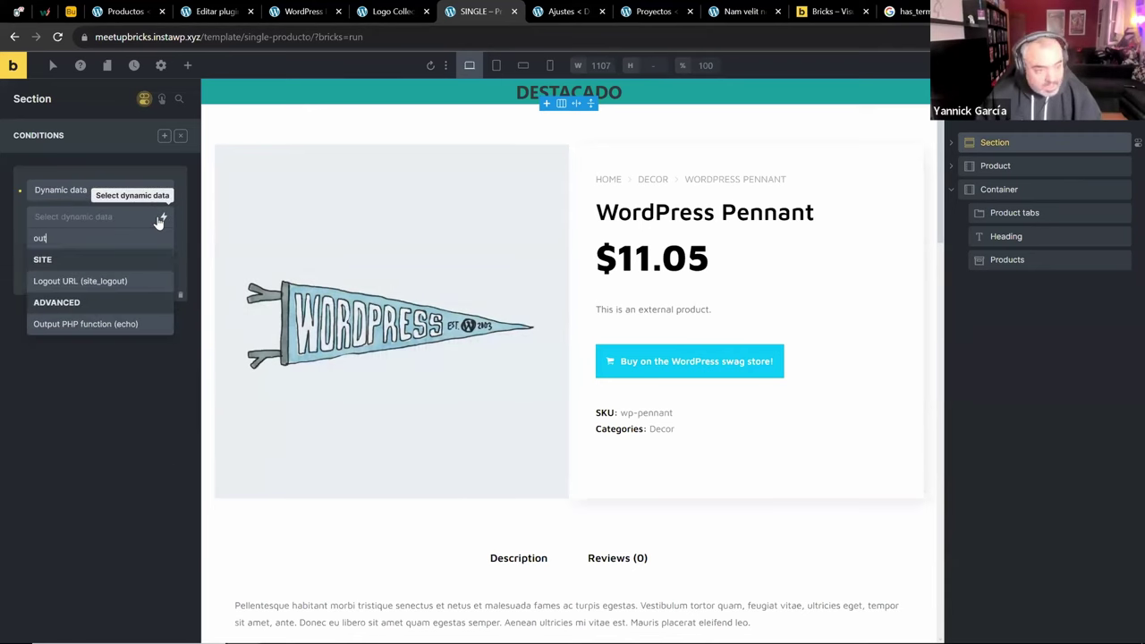
{"action": "left_click", "coordinate": [112, 324]}
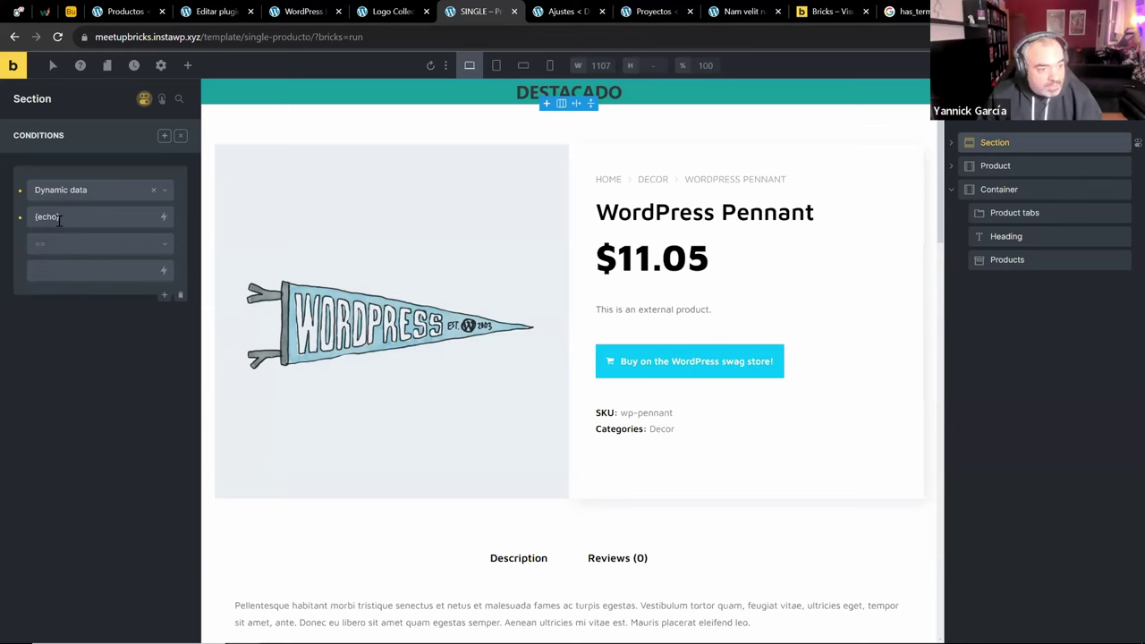
{"action": "type", "text": ":"}
{"action": "key", "text": "ctrl+v"}
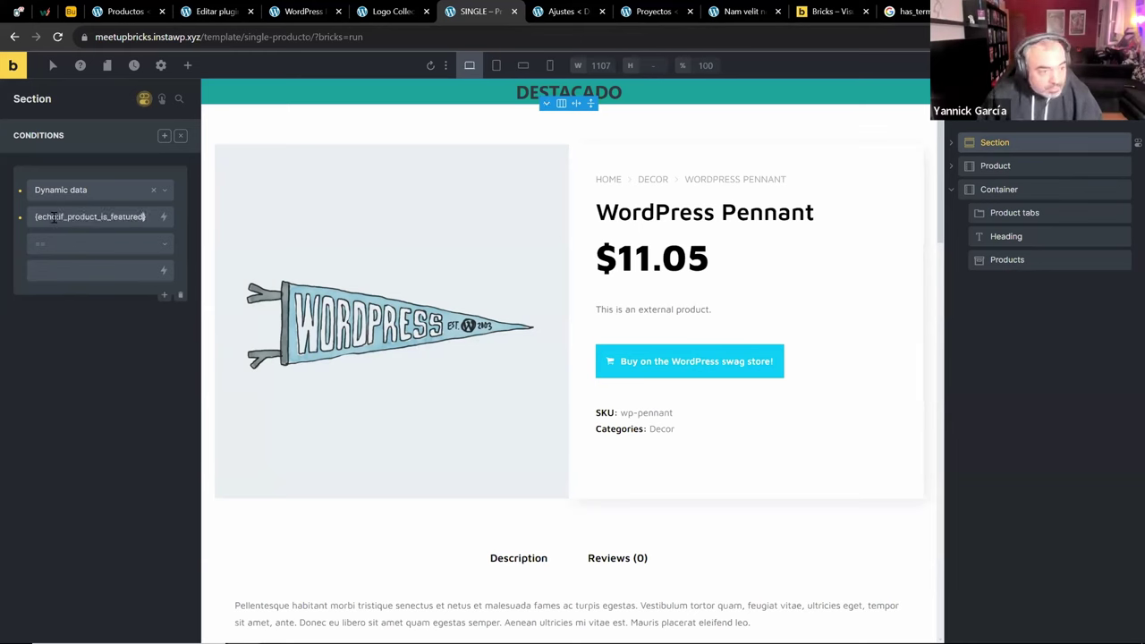
Set the condition's comparison to == with the value 1, and save the template
{"action": "left_click", "coordinate": [71, 245]}
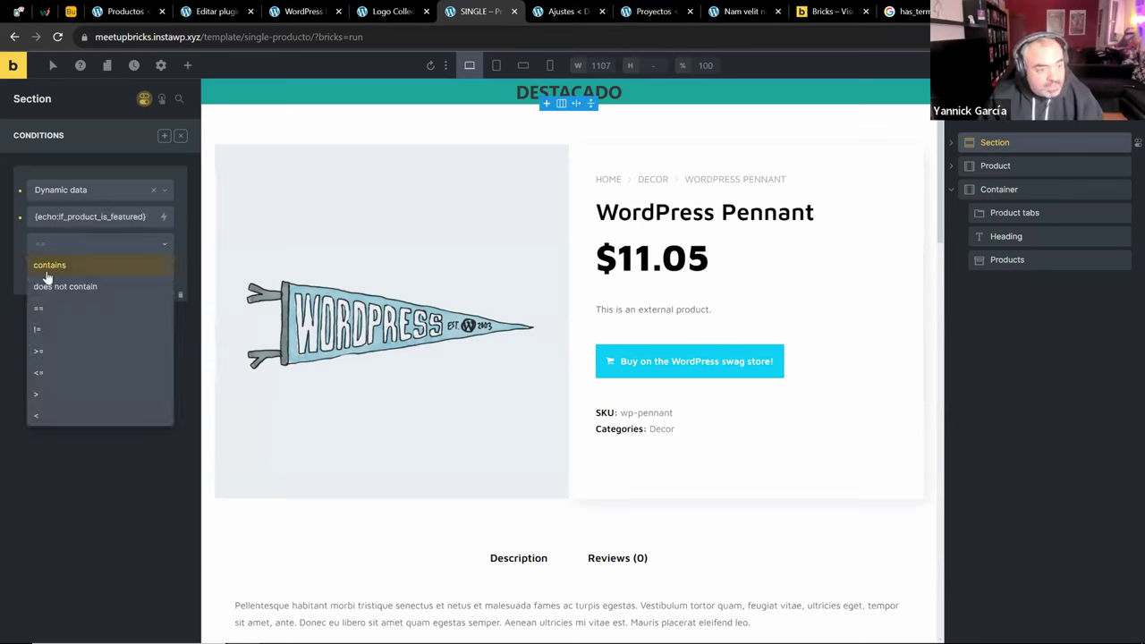
{"action": "left_click", "coordinate": [41, 307]}
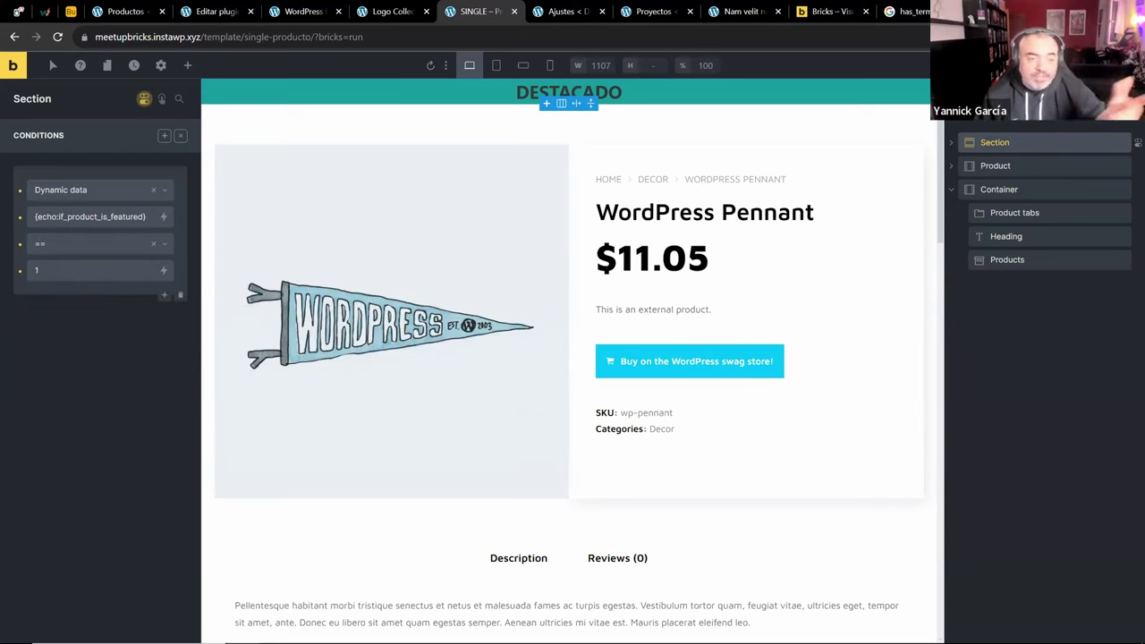
{"action": "key", "text": "ctrl+s"}
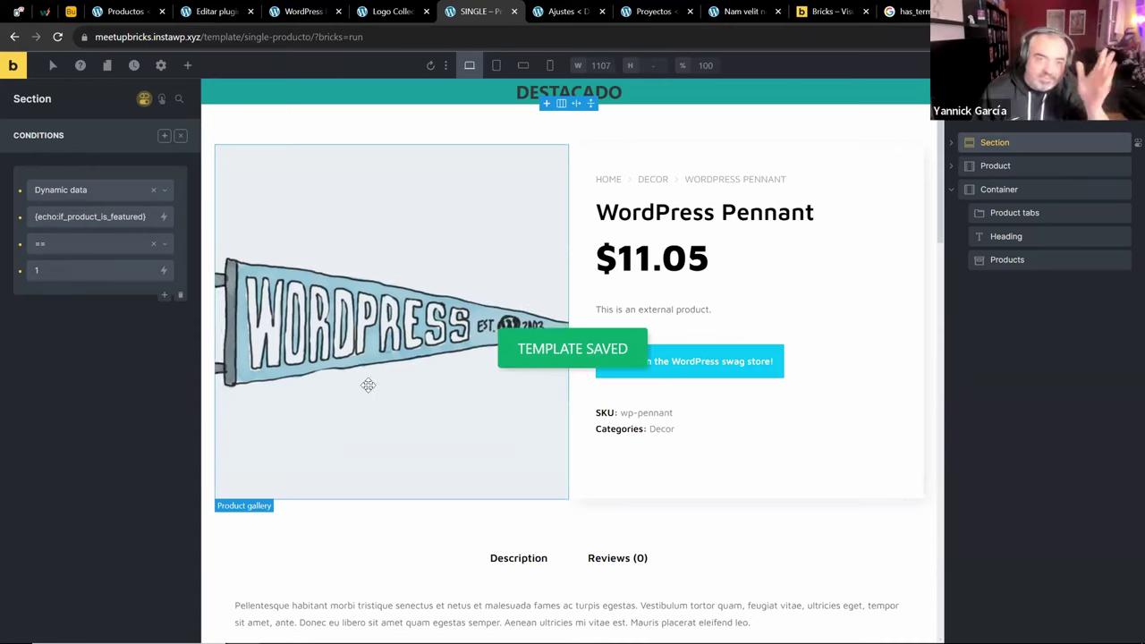
Reload the Logo Collection and WordPress Pennant product pages to check whether the DESTACADO banner is shown
{"action": "left_click", "coordinate": [391, 9]}
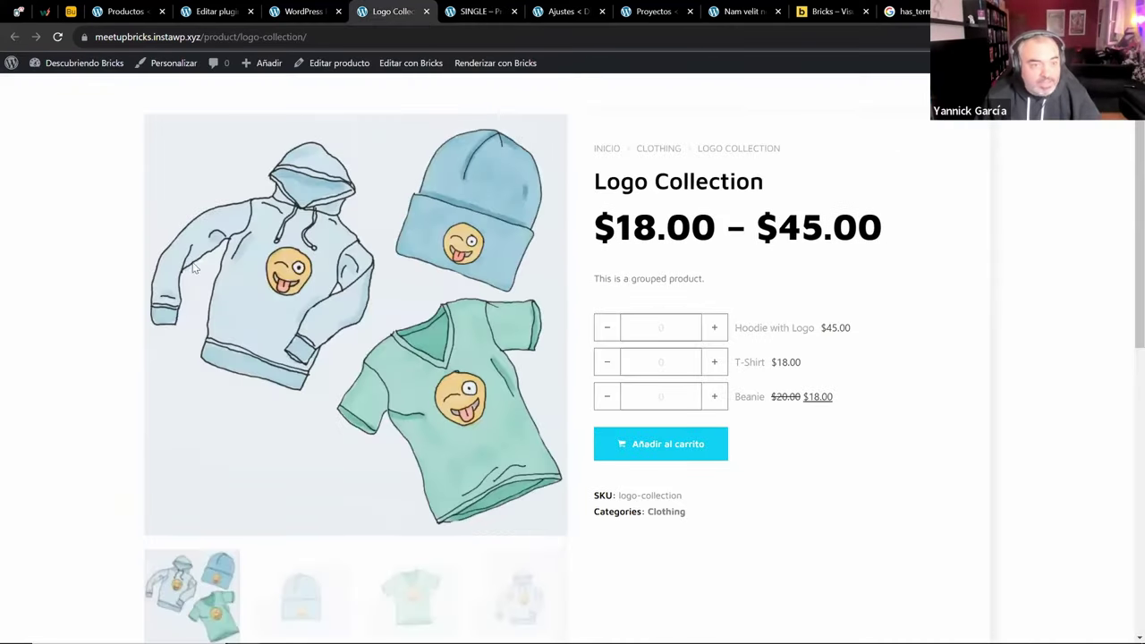
{"action": "left_click", "coordinate": [59, 37]}
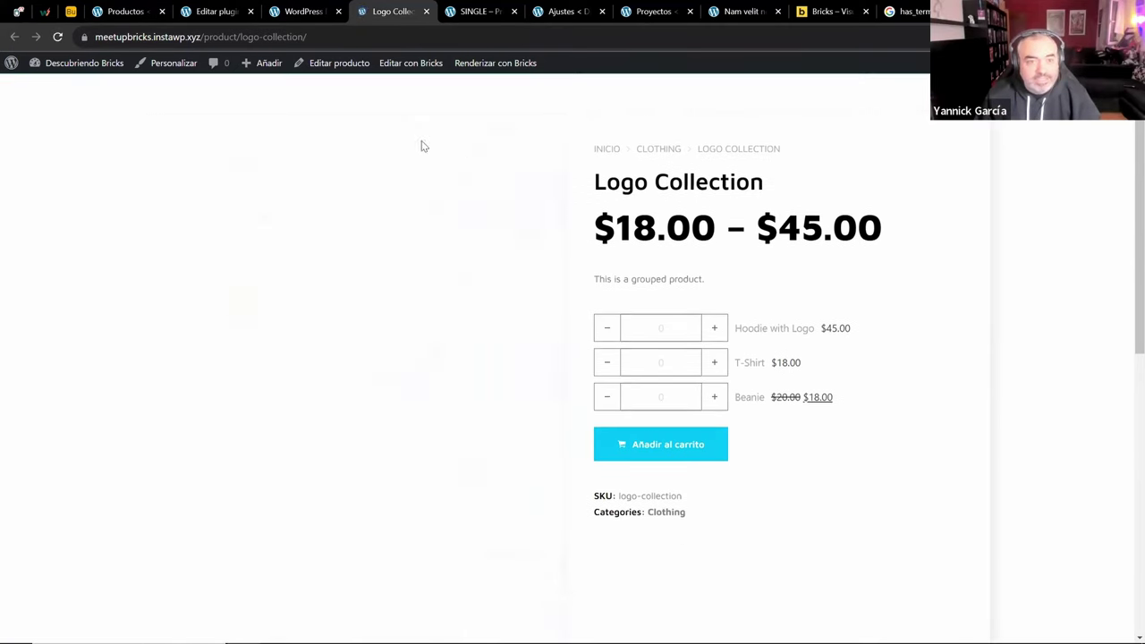
{"action": "left_click", "coordinate": [318, 9]}
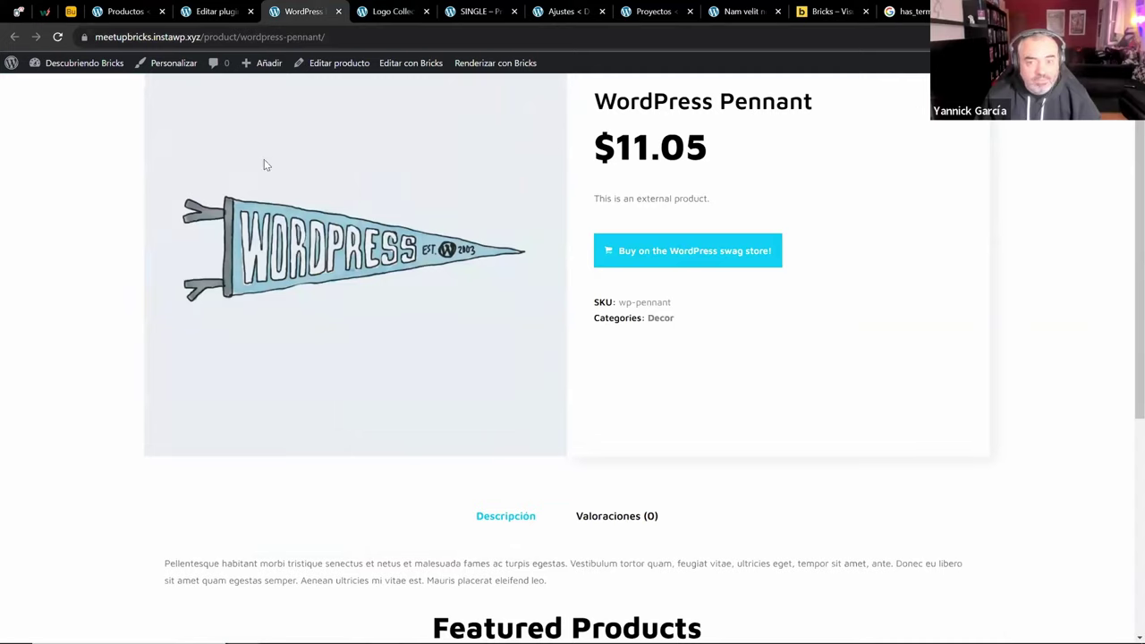
{"action": "left_click", "coordinate": [59, 37]}
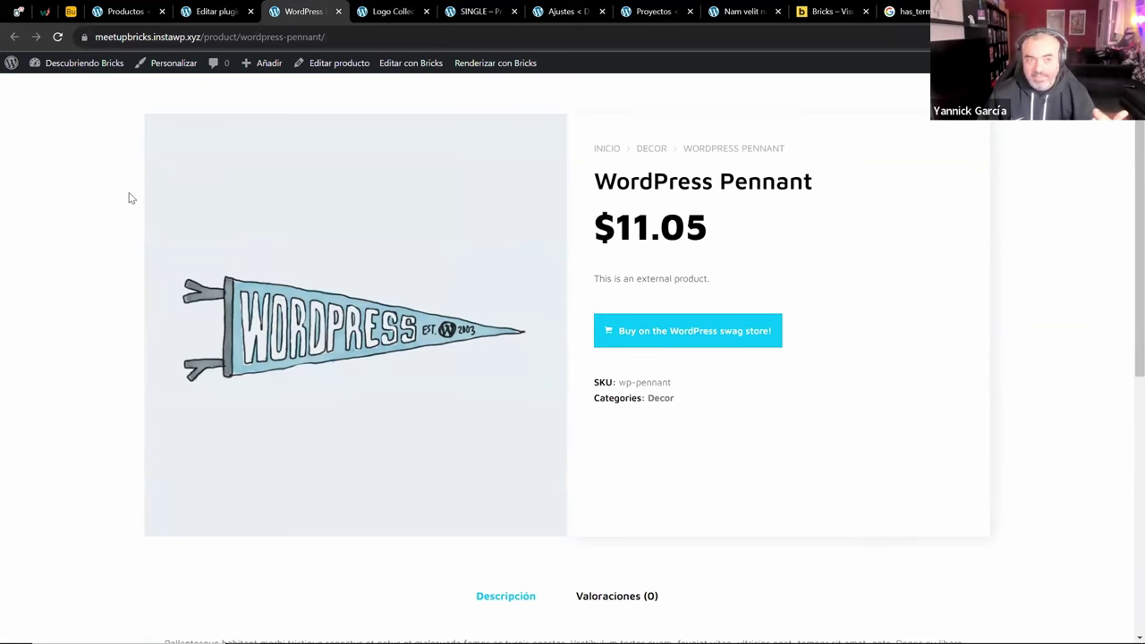
Back in the product template, try a Date condition in place of the section's Dynamic data condition, and clear it again
{"action": "left_click", "coordinate": [476, 10]}
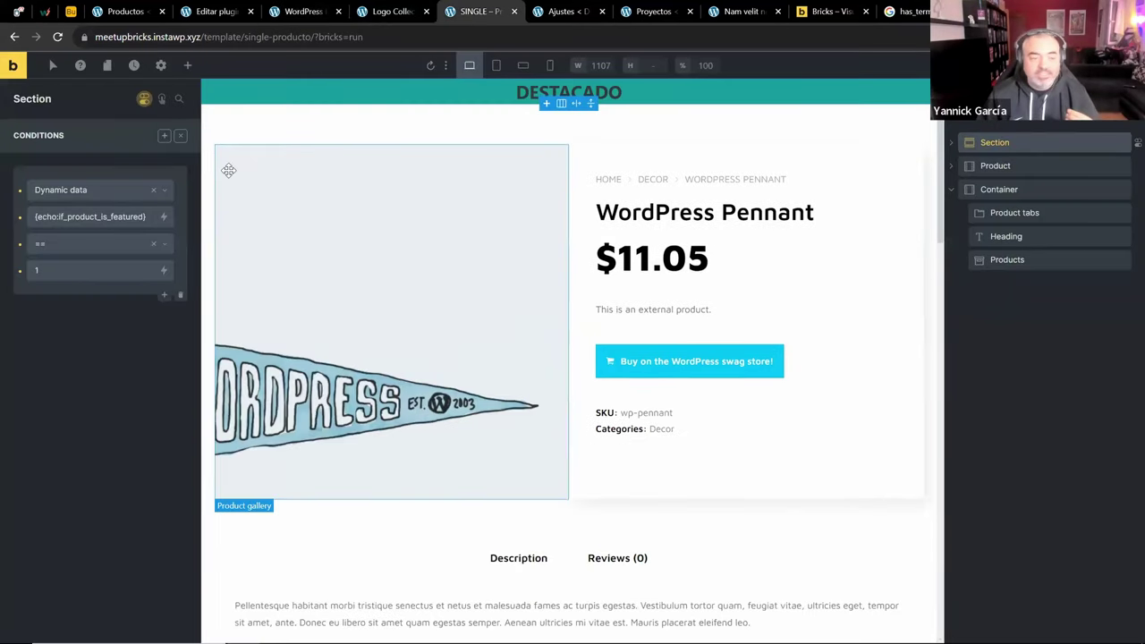
{"action": "left_click", "coordinate": [153, 189]}
{"action": "left_click", "coordinate": [158, 190]}
{"action": "scroll", "coordinate": [103, 288], "scroll_direction": "down", "scroll_amount": 3}
{"action": "scroll", "coordinate": [74, 331], "scroll_direction": "up", "scroll_amount": 1}
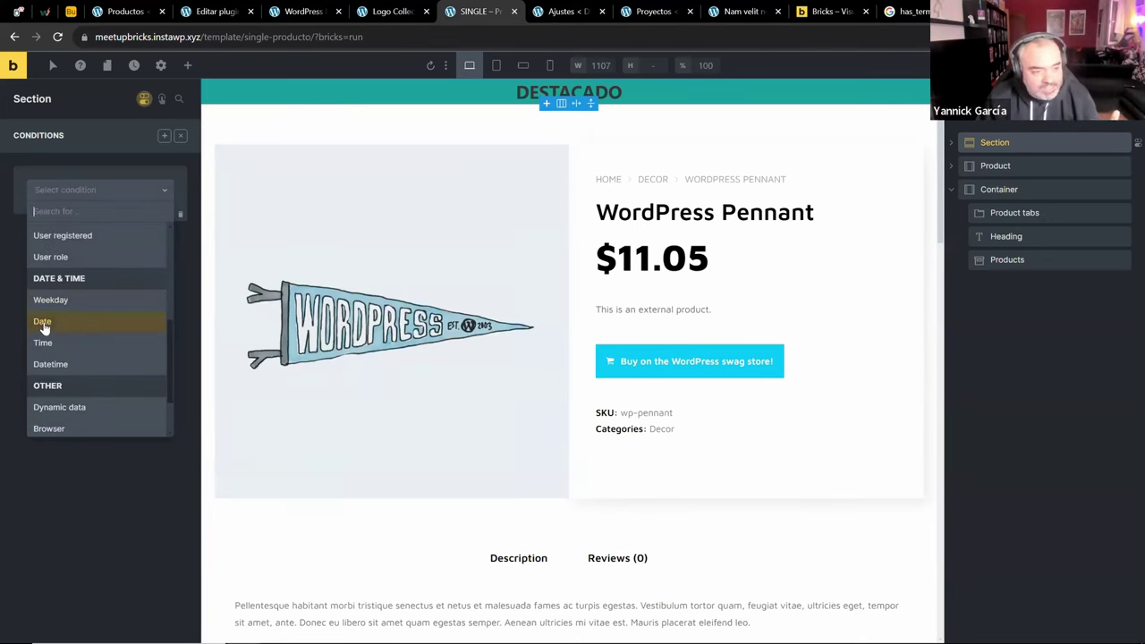
{"action": "left_click", "coordinate": [44, 324]}
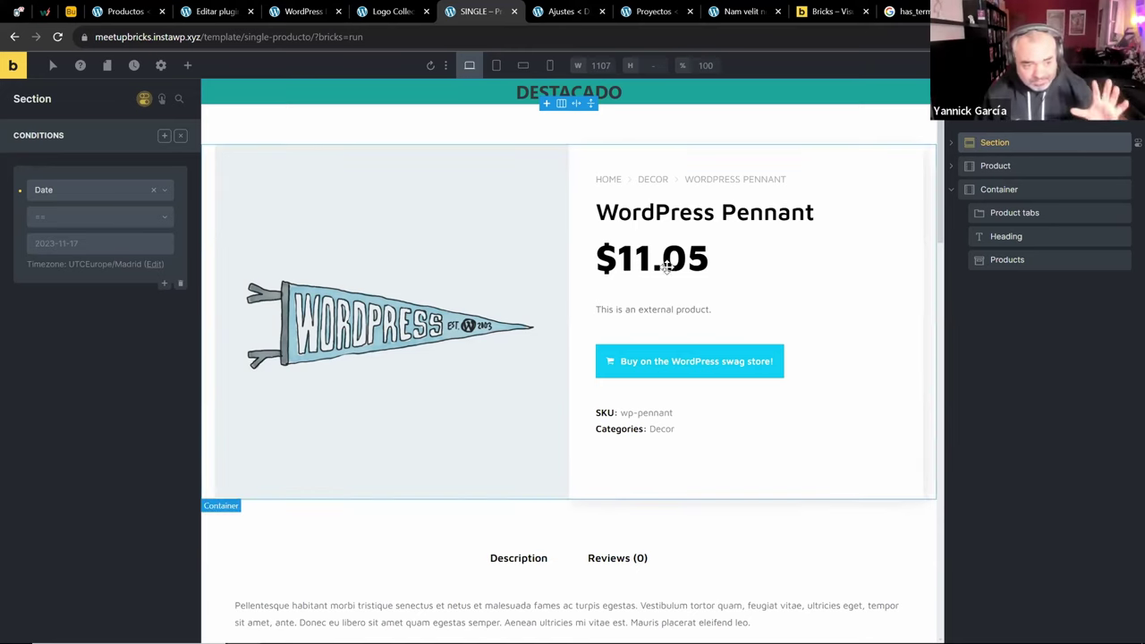
{"action": "left_click", "coordinate": [153, 193]}
{"action": "left_click", "coordinate": [154, 199]}
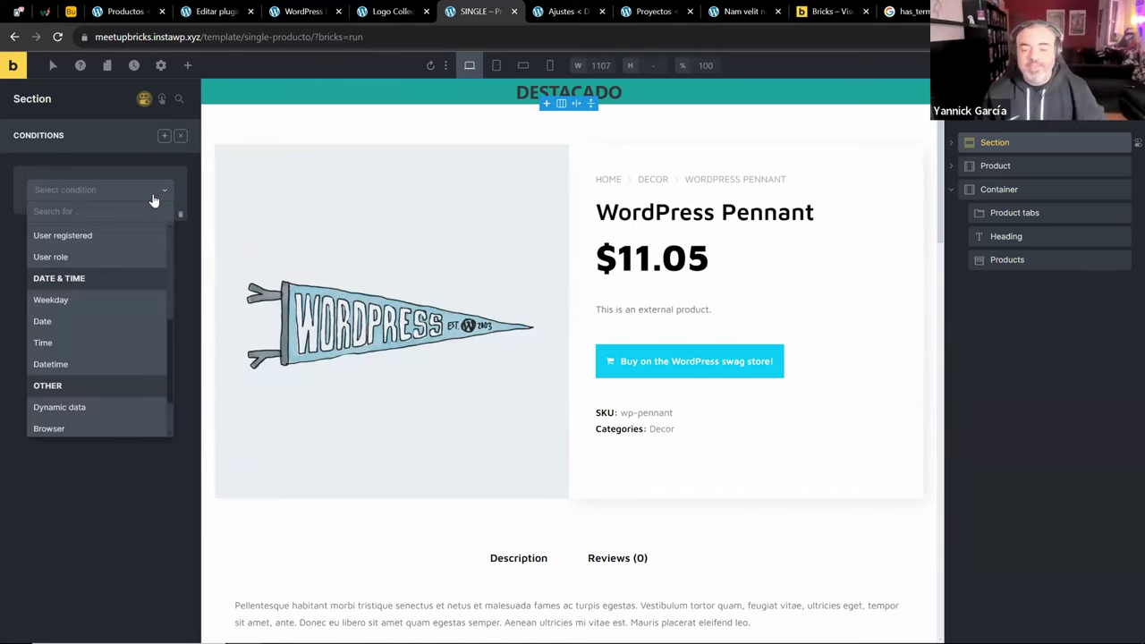
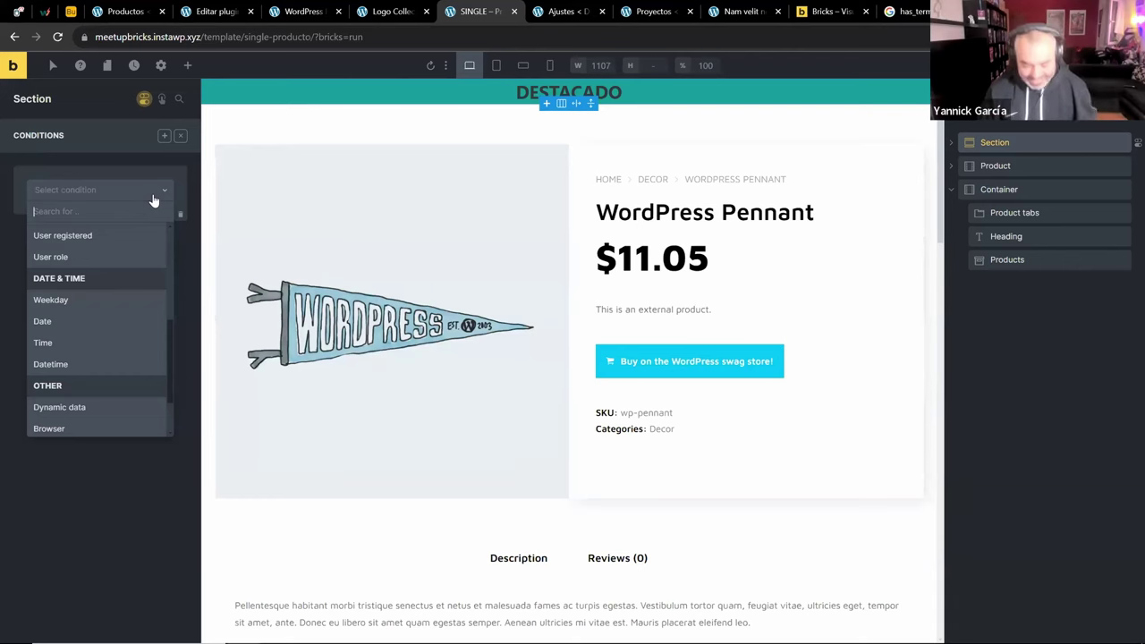
Search Google for "wp is mobile" in a new browser tab, open the wp_is_mobile() developer reference, and select the function name
{"action": "key", "text": "ctrl+t"}
{"action": "type", "text": "wp is mobile"}
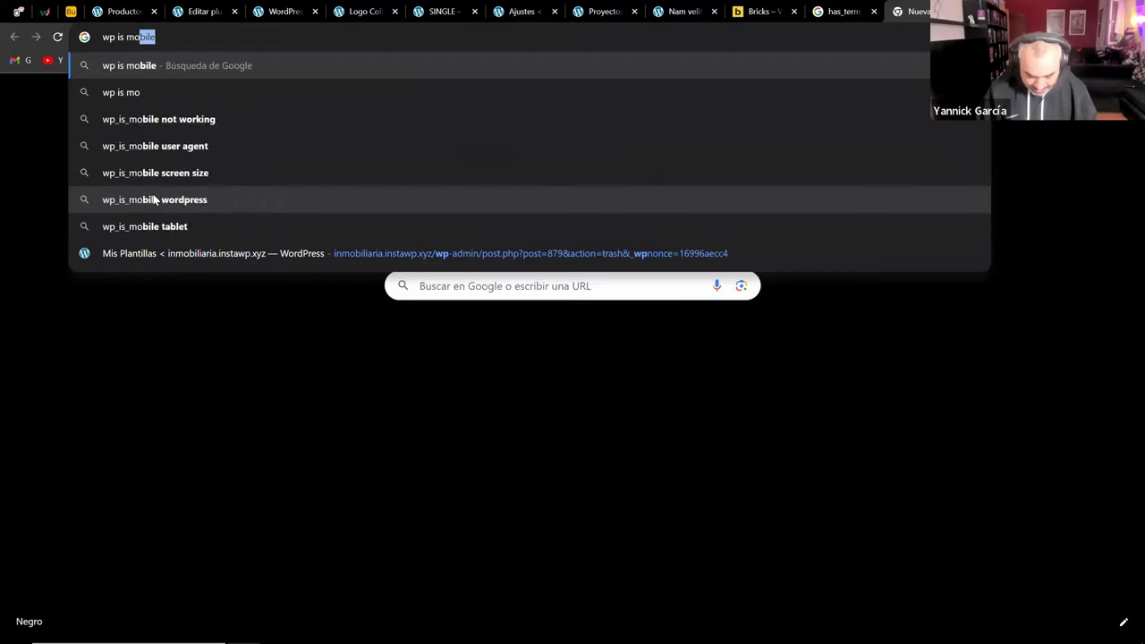
{"action": "key", "text": "Return"}
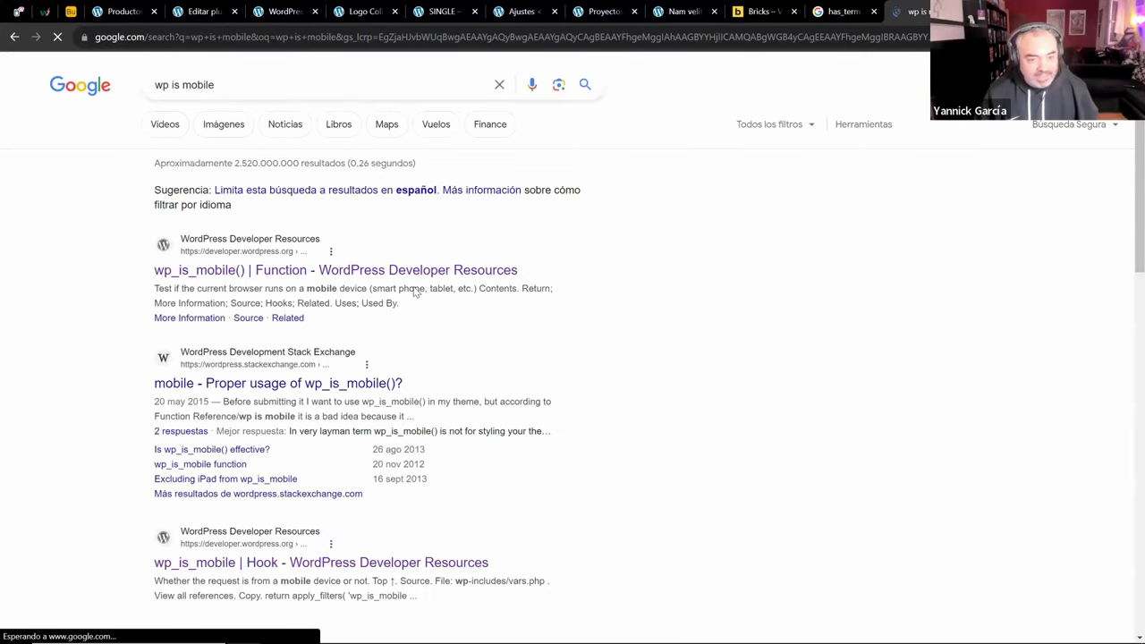
{"action": "left_click", "coordinate": [437, 273]}
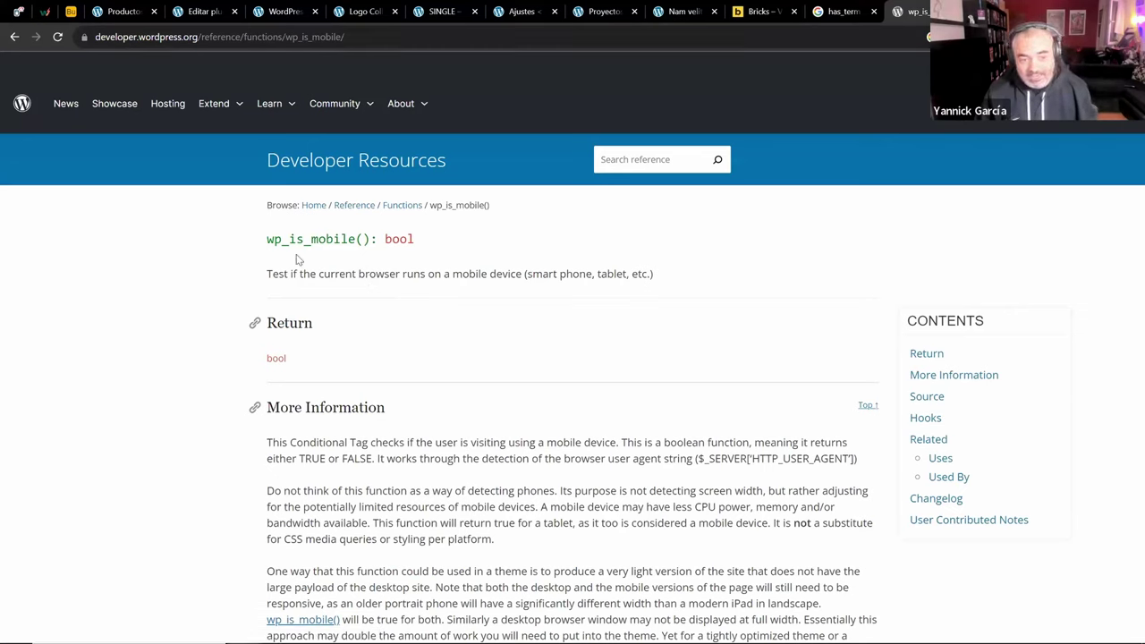
{"action": "left_click_drag", "start_coordinate": [265, 237], "coordinate": [358, 243]}
Return to the single product template and set the Section's render condition to Dynamic data
{"action": "left_click", "coordinate": [364, 10]}
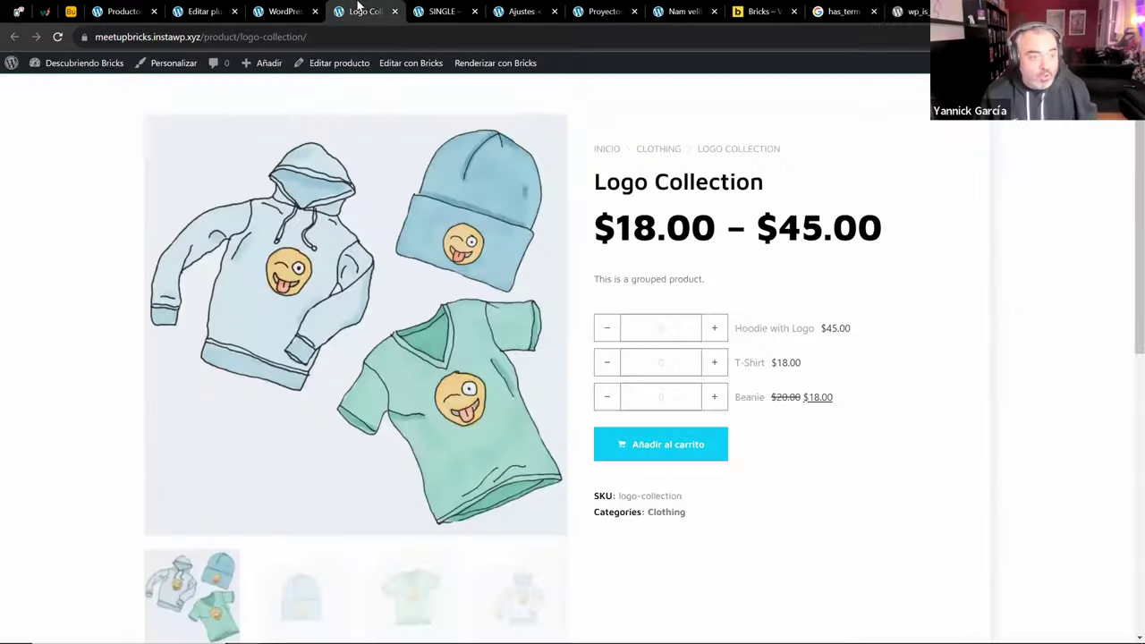
{"action": "left_click", "coordinate": [285, 11]}
{"action": "left_click", "coordinate": [440, 11]}
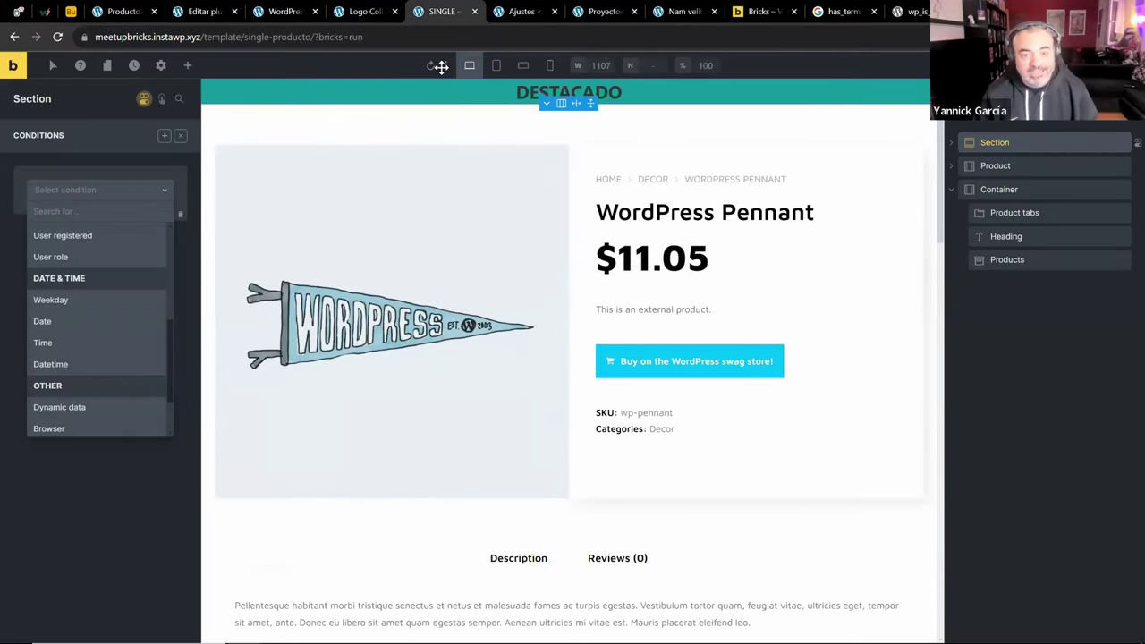
{"action": "left_click", "coordinate": [153, 197]}
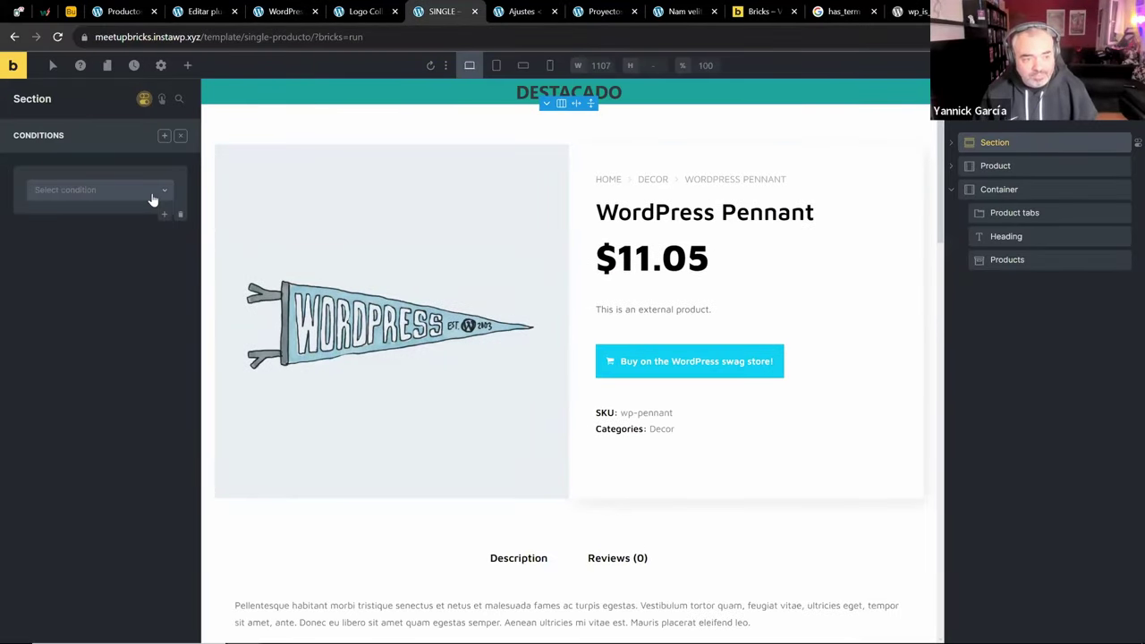
{"action": "left_click", "coordinate": [153, 198]}
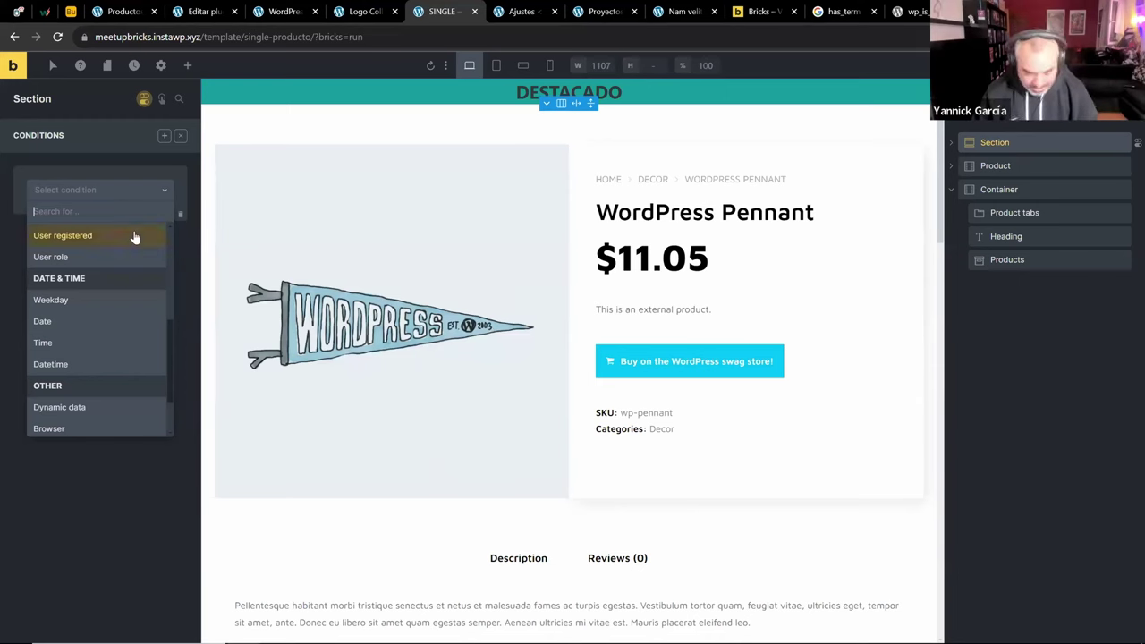
{"action": "left_click", "coordinate": [54, 407]}
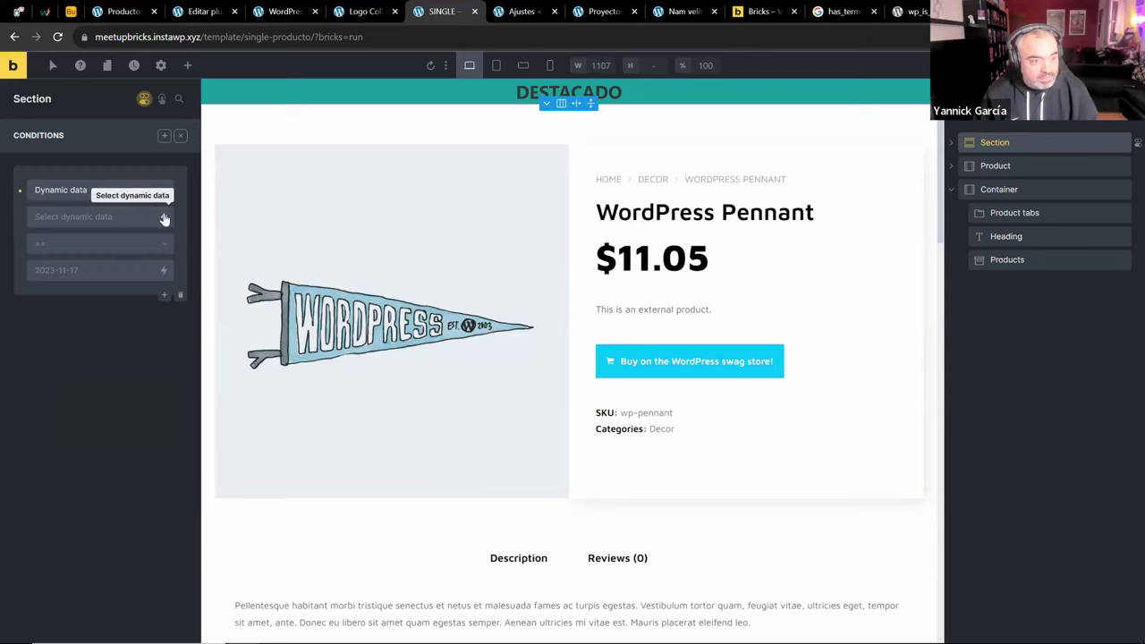
Set the Section's Dynamic data condition to {echo:wp_is_mobile} == 1
{"action": "left_click", "coordinate": [164, 216]}
{"action": "type", "text": "dut"}
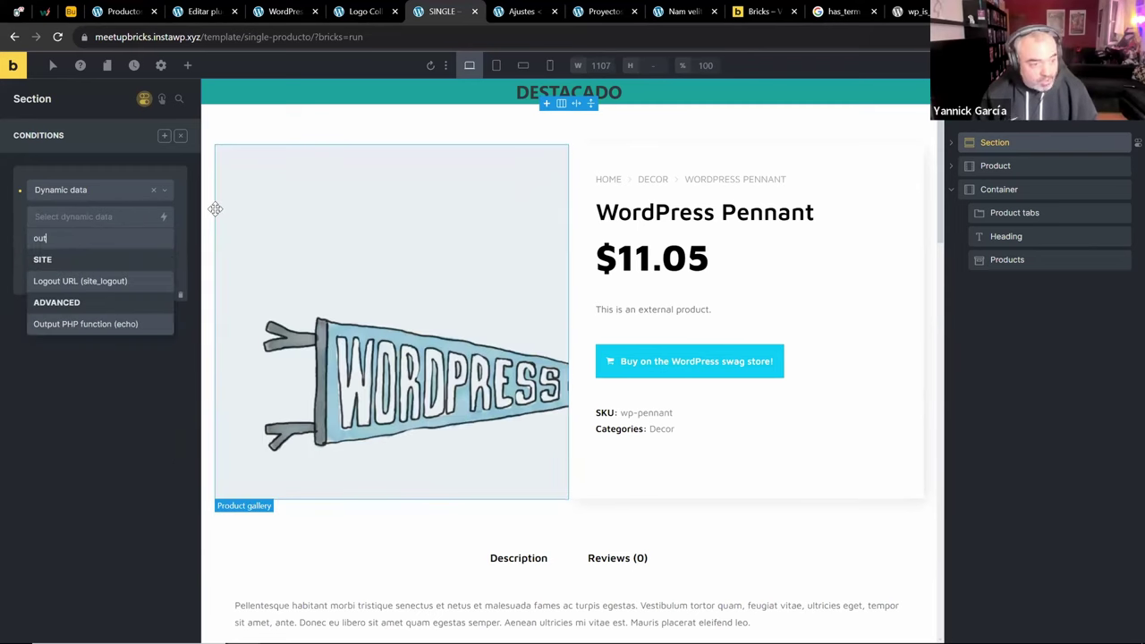
{"action": "left_click", "coordinate": [79, 324]}
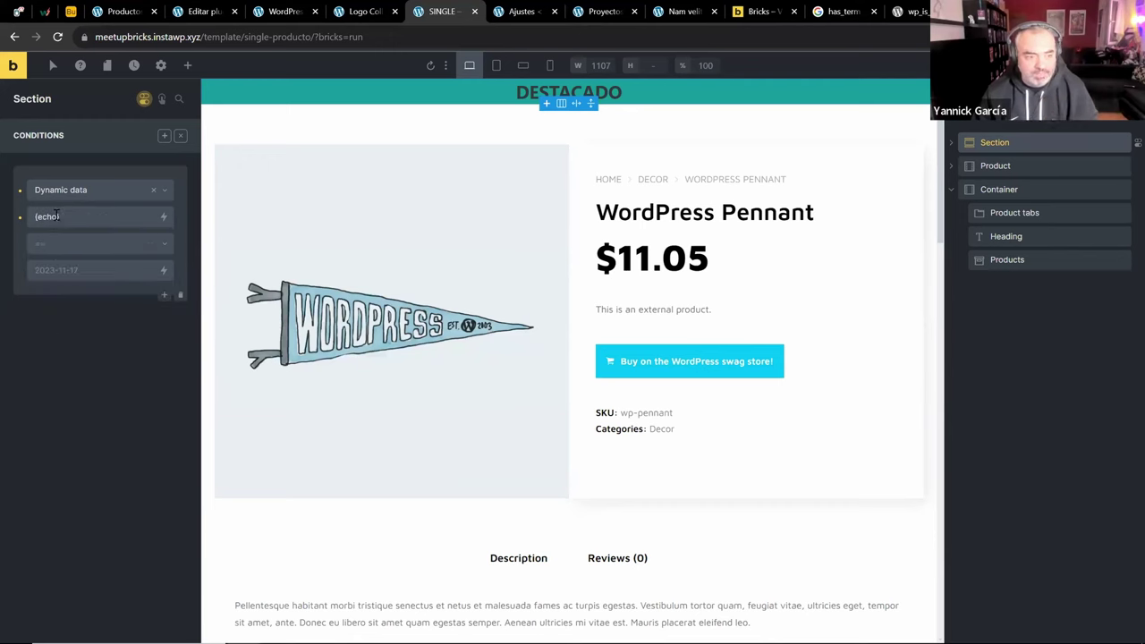
{"action": "left_click", "coordinate": [58, 216]}
{"action": "type", "text": ":wp_is_mobile"}
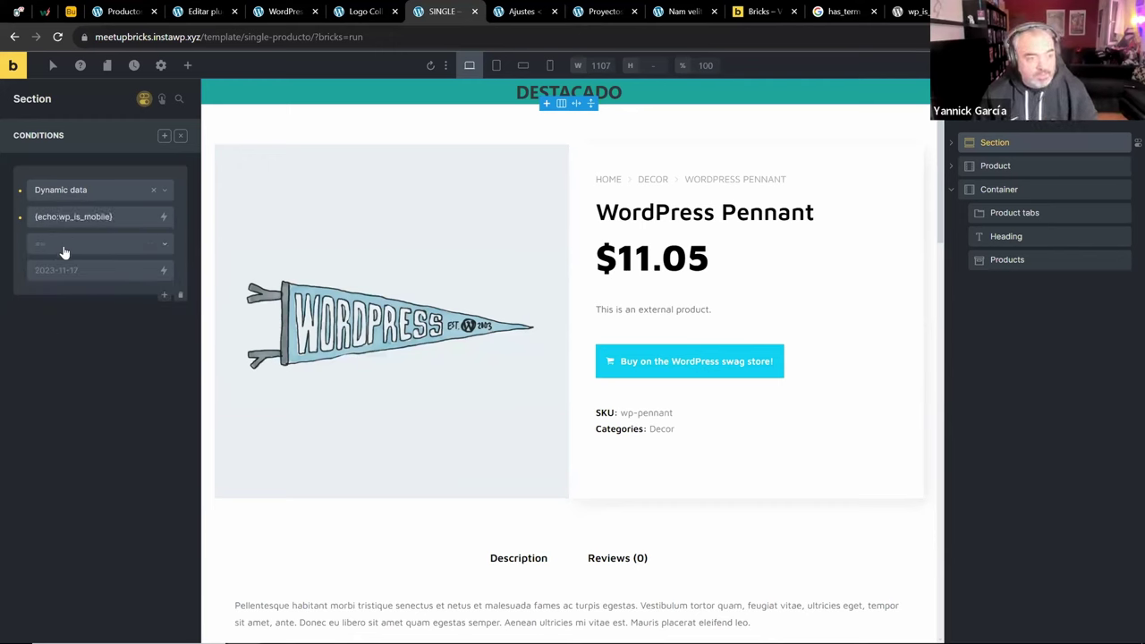
{"action": "left_click", "coordinate": [64, 243]}
{"action": "left_click", "coordinate": [38, 307]}
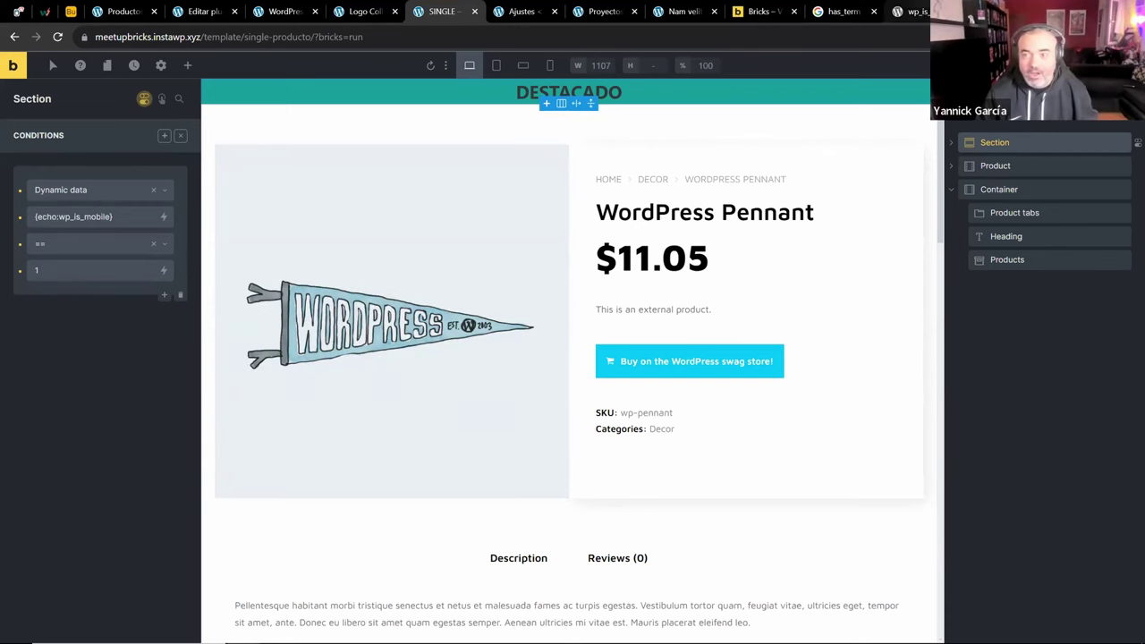
Review the source code of wp_is_mobile() in the WordPress developer reference
{"action": "left_click", "coordinate": [908, 11]}
{"action": "scroll", "coordinate": [658, 243], "scroll_direction": "down", "scroll_amount": 5}
{"action": "scroll", "coordinate": [658, 243], "scroll_direction": "down", "scroll_amount": 4}
{"action": "left_click_drag", "start_coordinate": [695, 371], "coordinate": [367, 284]}
{"action": "left_click", "coordinate": [367, 284]}
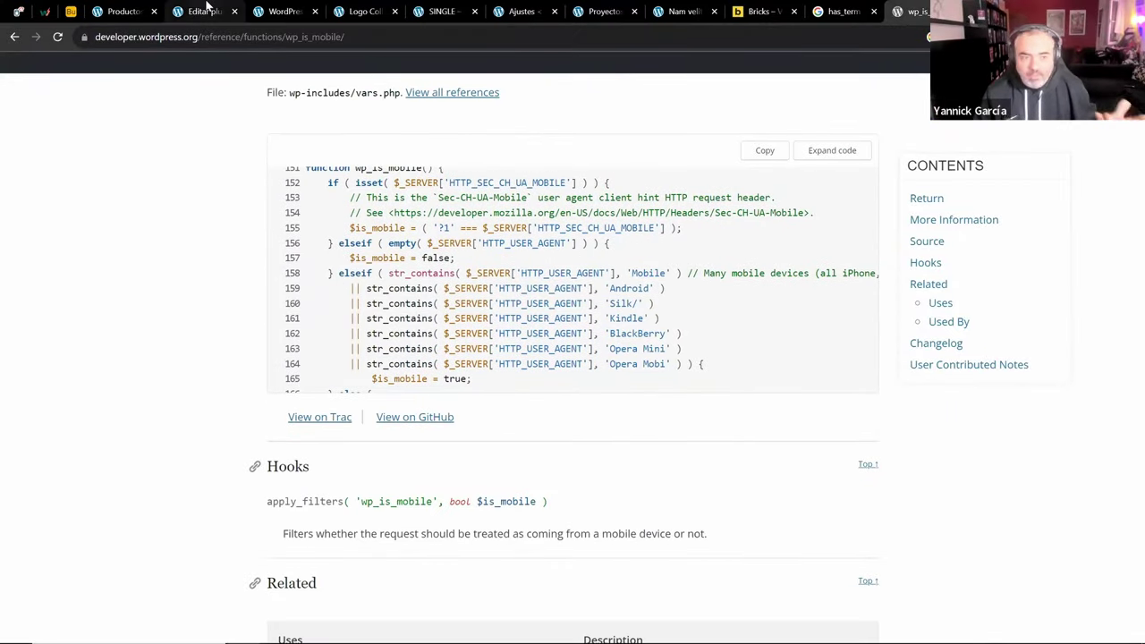
Return to the single product template and delete the Section's wp_is_mobile render condition
{"action": "left_click", "coordinate": [204, 10]}
{"action": "left_click", "coordinate": [279, 11]}
{"action": "left_click", "coordinate": [367, 11]}
{"action": "left_click", "coordinate": [442, 11]}
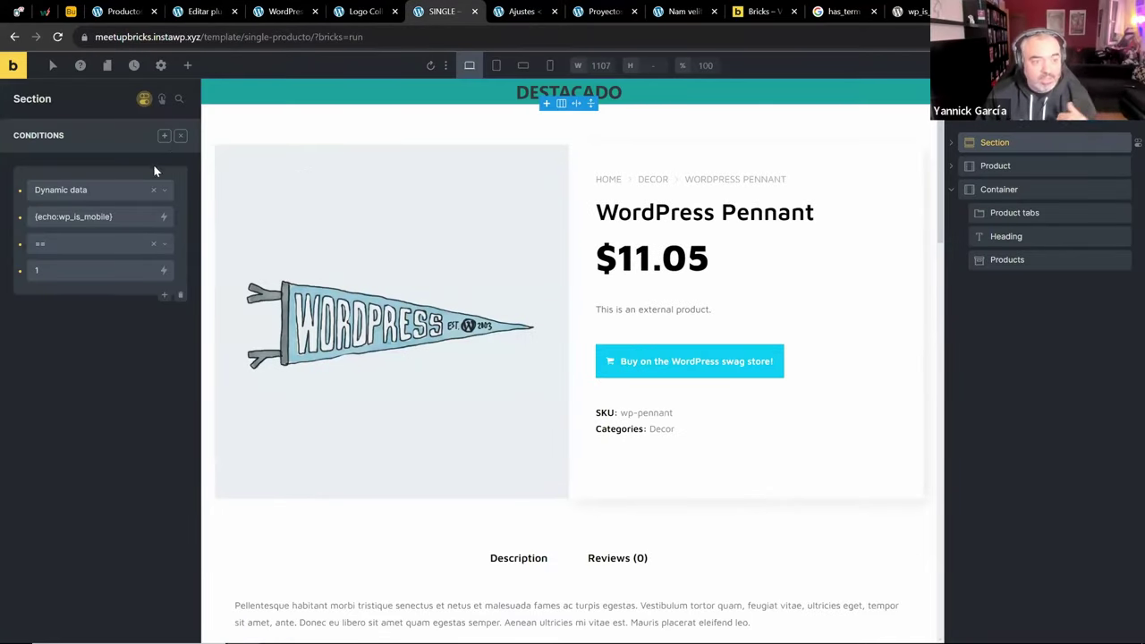
{"action": "left_click", "coordinate": [180, 295]}
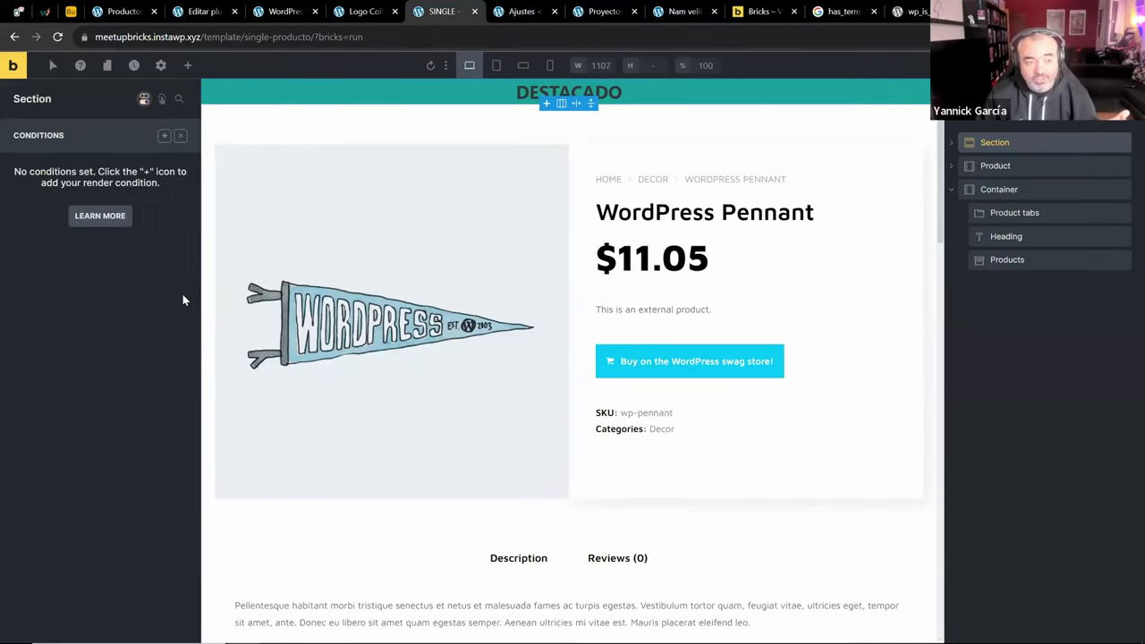
Add an Operating system render condition to the Section and review the systems it can match
{"action": "left_click", "coordinate": [164, 135]}
{"action": "left_click", "coordinate": [120, 191]}
{"action": "scroll", "coordinate": [104, 275], "scroll_direction": "down", "scroll_amount": 6}
{"action": "scroll", "coordinate": [109, 277], "scroll_direction": "up", "scroll_amount": 1}
{"action": "scroll", "coordinate": [109, 277], "scroll_direction": "down", "scroll_amount": 1}
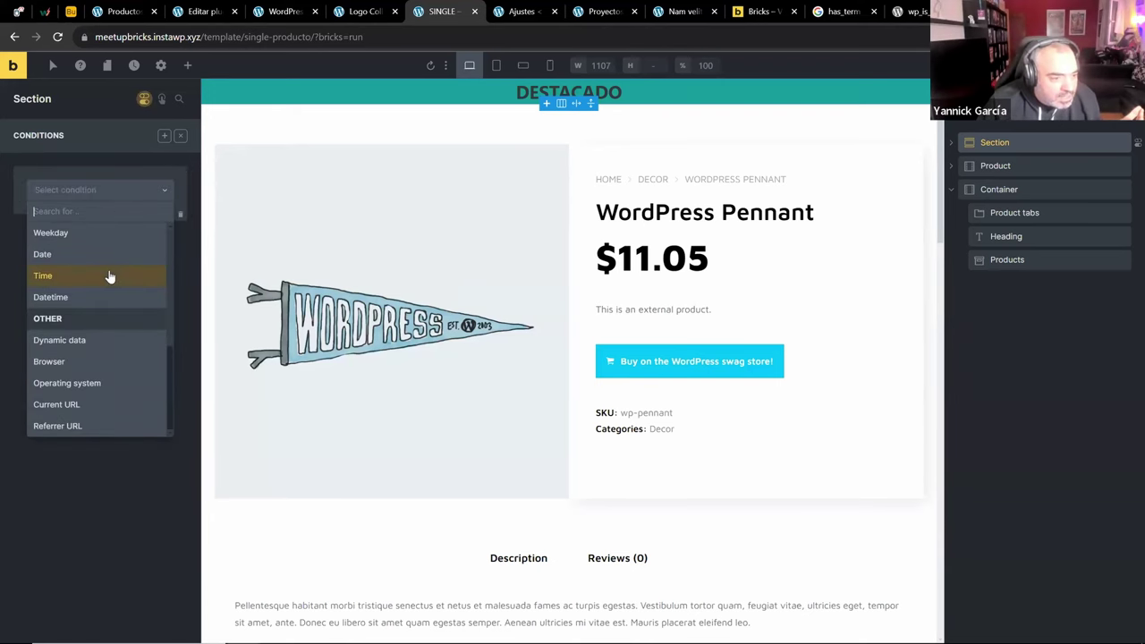
{"action": "left_click", "coordinate": [71, 384]}
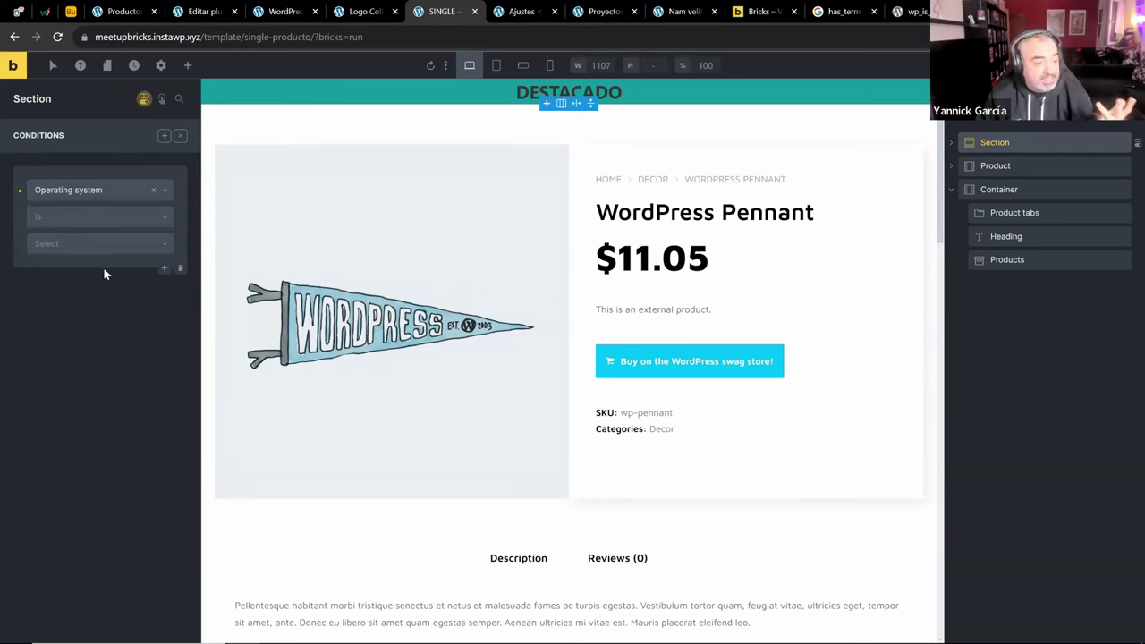
{"action": "left_click", "coordinate": [137, 251]}
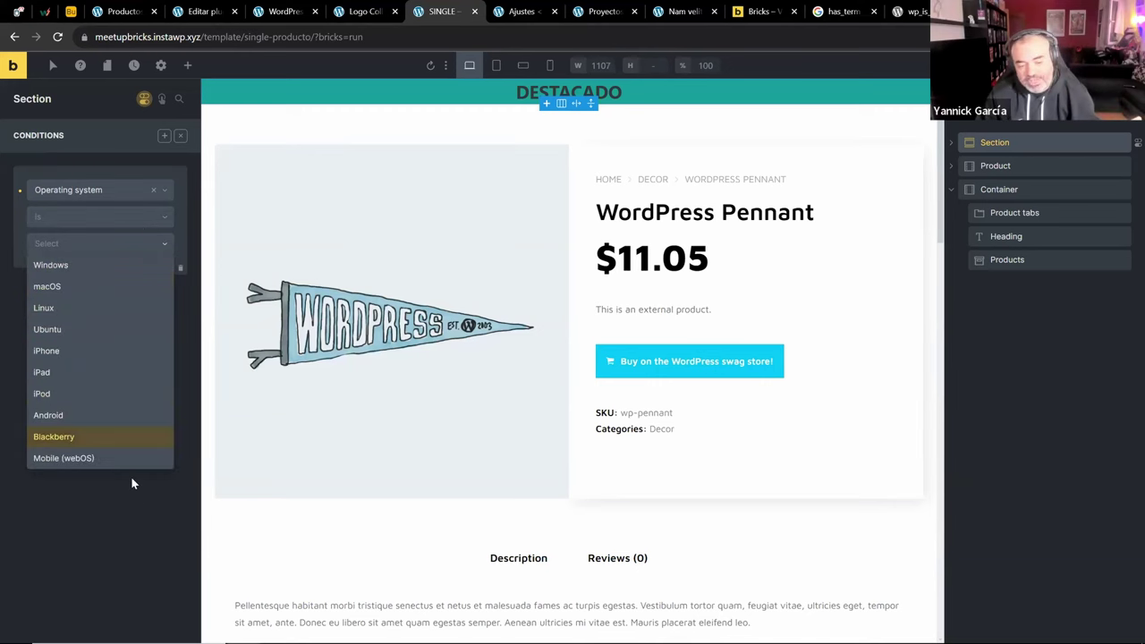
{"action": "left_click", "coordinate": [114, 498]}
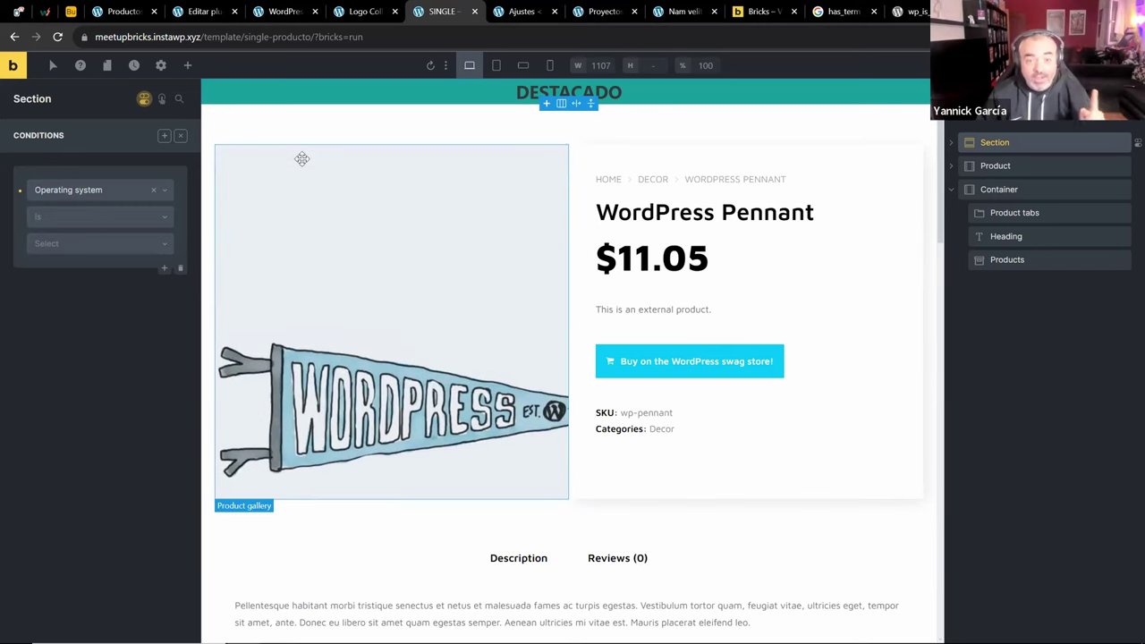
Inspect the Logo Collection product page's HTML elements in the browser's developer tools, and close the tools
{"action": "left_click", "coordinate": [362, 10]}
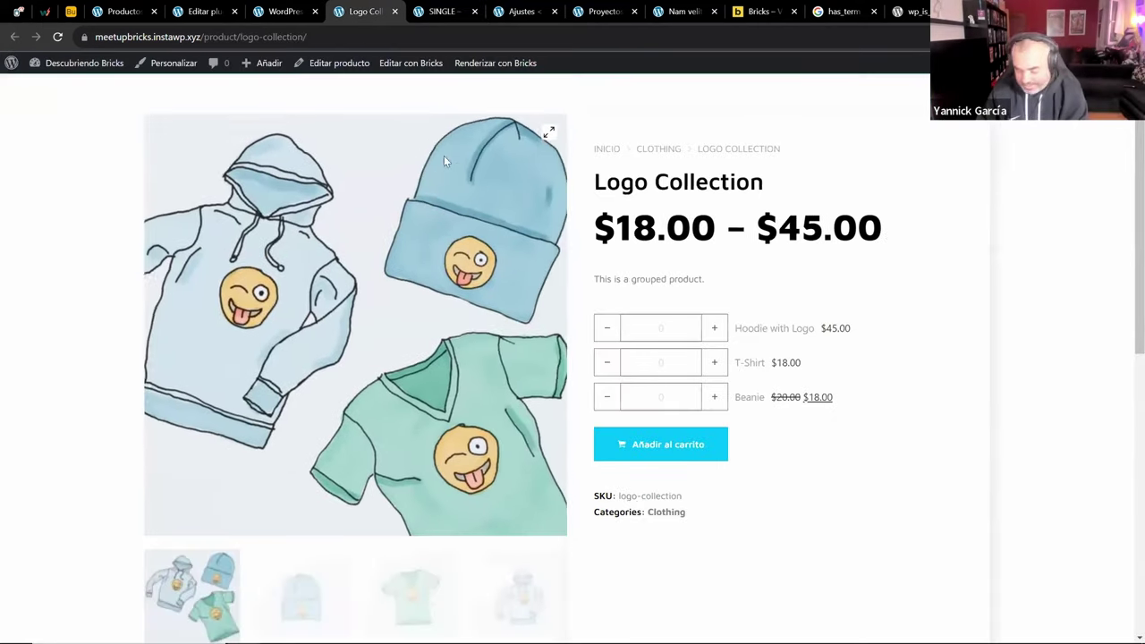
{"action": "key", "text": "F12"}
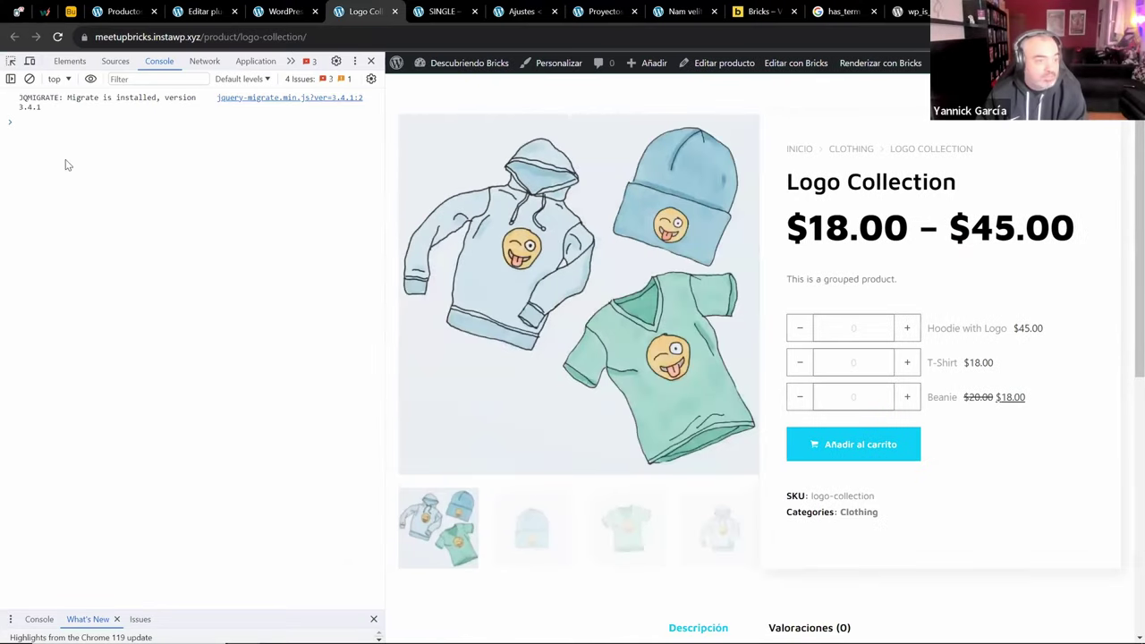
{"action": "left_click", "coordinate": [69, 61]}
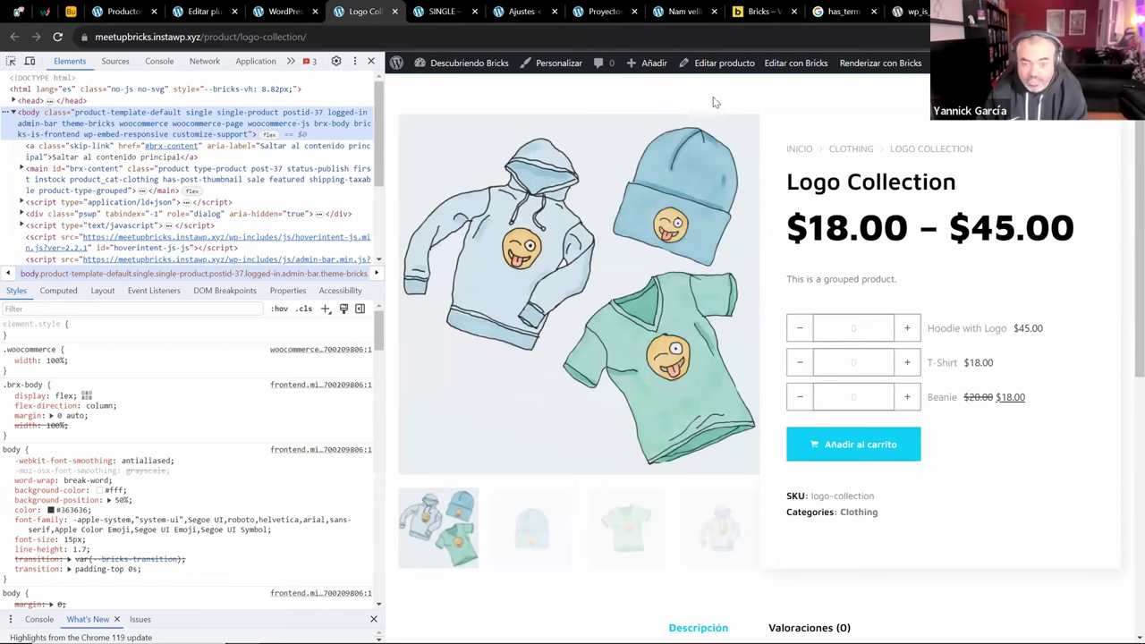
{"action": "left_click", "coordinate": [370, 61]}
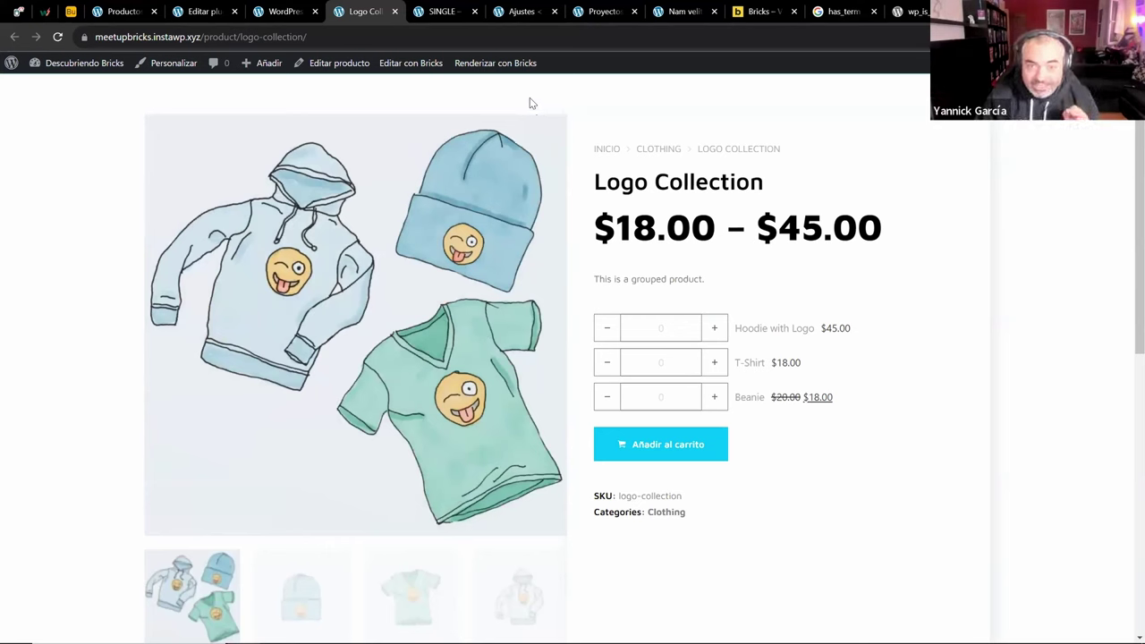
Back in the product template, try a second render condition alongside Operating system, and delete both conditions
{"action": "left_click", "coordinate": [440, 11]}
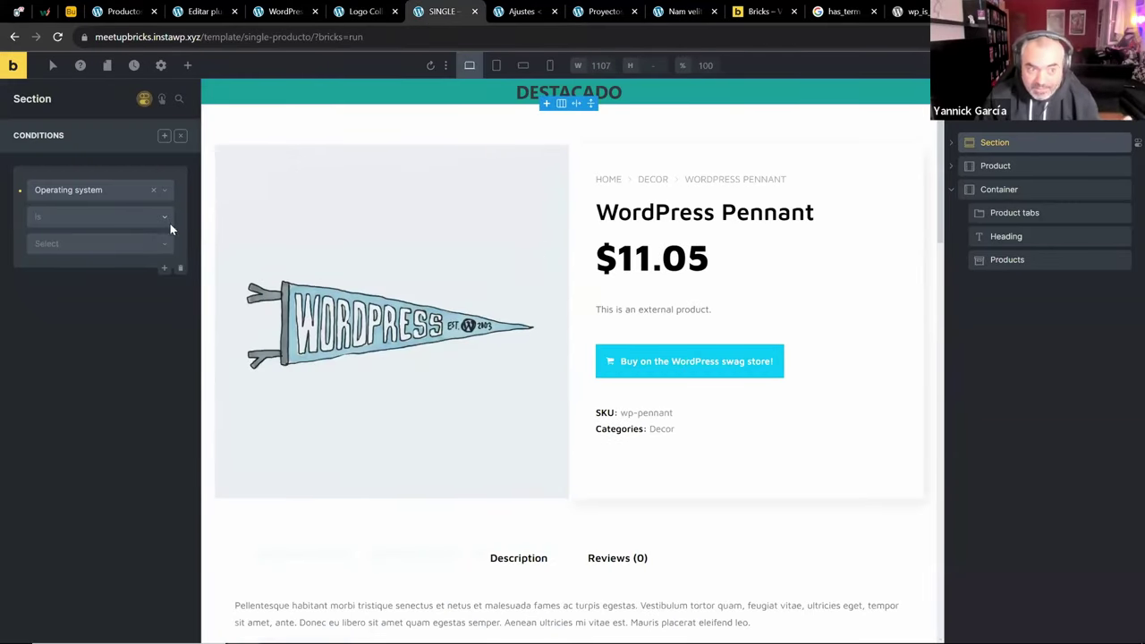
{"action": "left_click", "coordinate": [164, 268]}
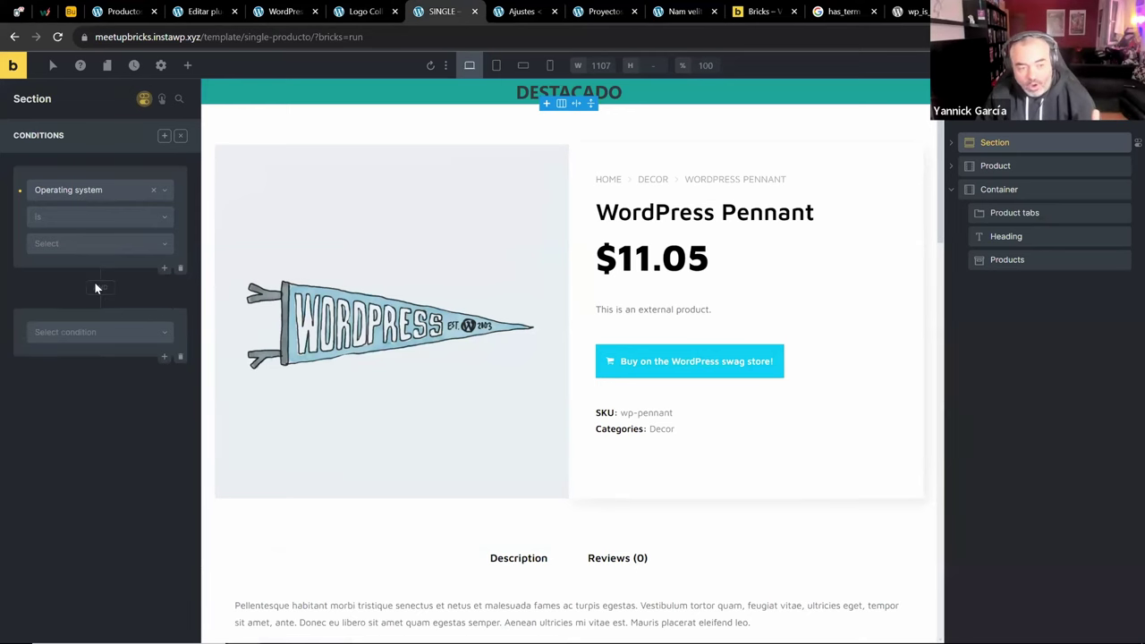
{"action": "left_click", "coordinate": [179, 268]}
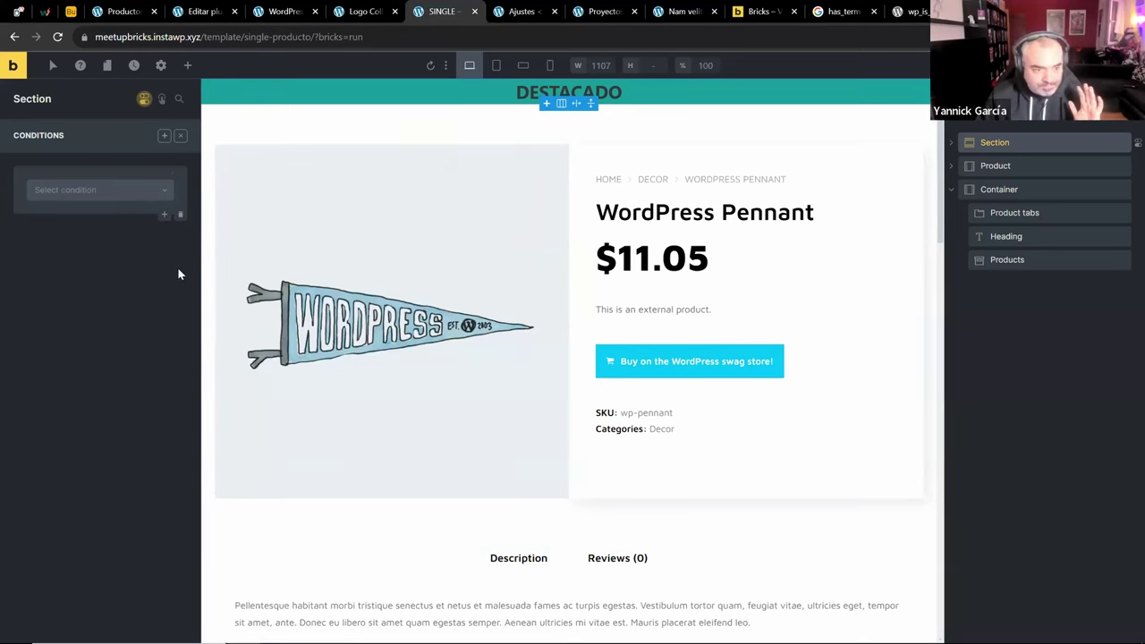
{"action": "left_click", "coordinate": [178, 221]}
Check the "Sistema de formularios" item in the Airtable builder checklist and return to the single product template
{"action": "left_click", "coordinate": [71, 11]}
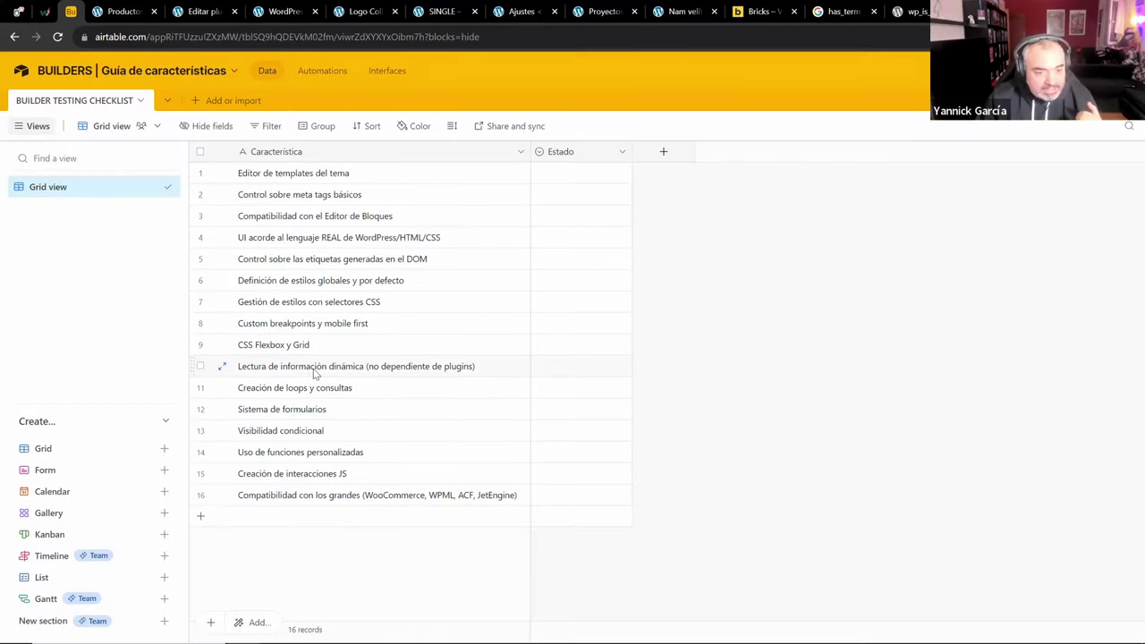
{"action": "left_click", "coordinate": [339, 409]}
{"action": "left_click", "coordinate": [170, 9]}
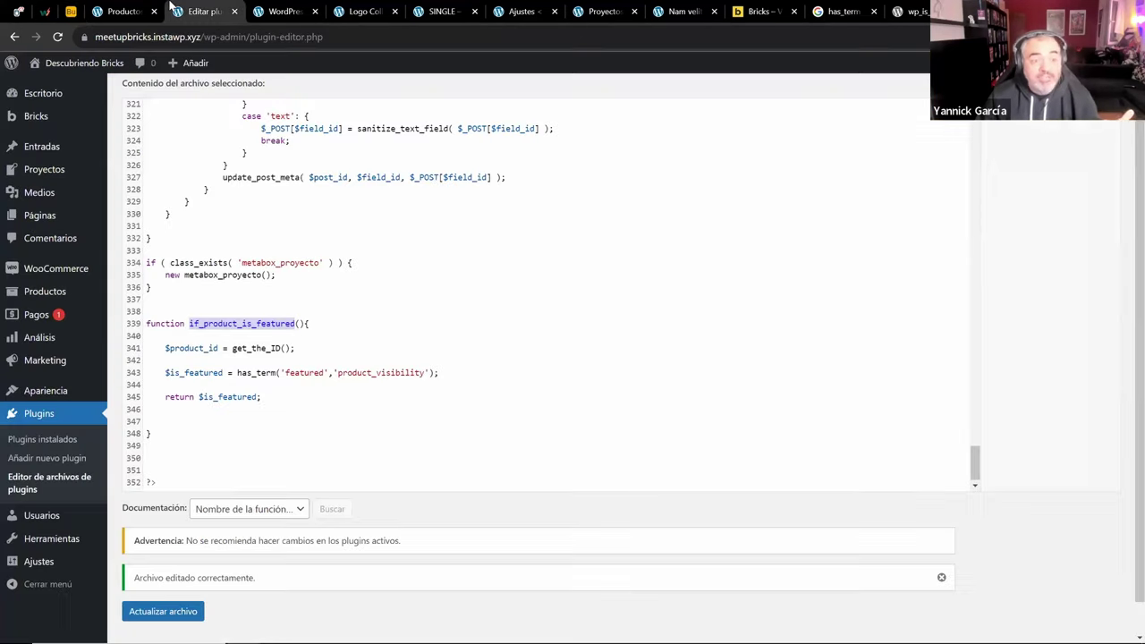
{"action": "left_click", "coordinate": [134, 9]}
{"action": "left_click", "coordinate": [292, 9]}
{"action": "left_click", "coordinate": [374, 9]}
{"action": "left_click", "coordinate": [439, 11]}
{"action": "left_click", "coordinate": [521, 10]}
{"action": "left_click", "coordinate": [440, 11]}
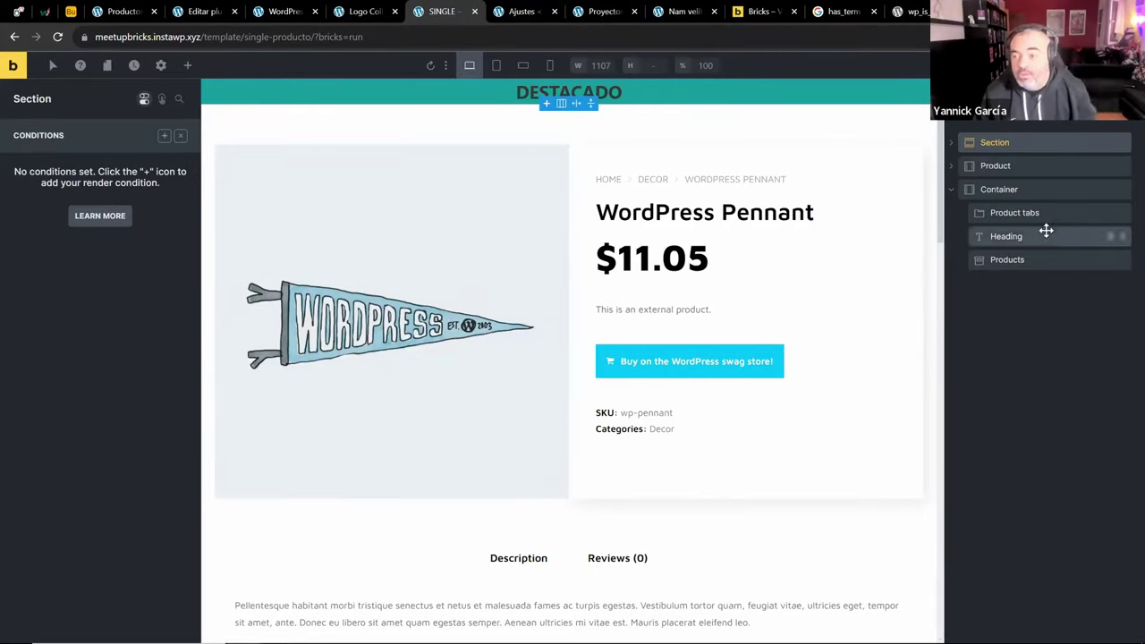
Add a Form element to the Container inside the banner Section and place it above the Heading
{"action": "left_click", "coordinate": [953, 143]}
{"action": "left_click", "coordinate": [962, 166]}
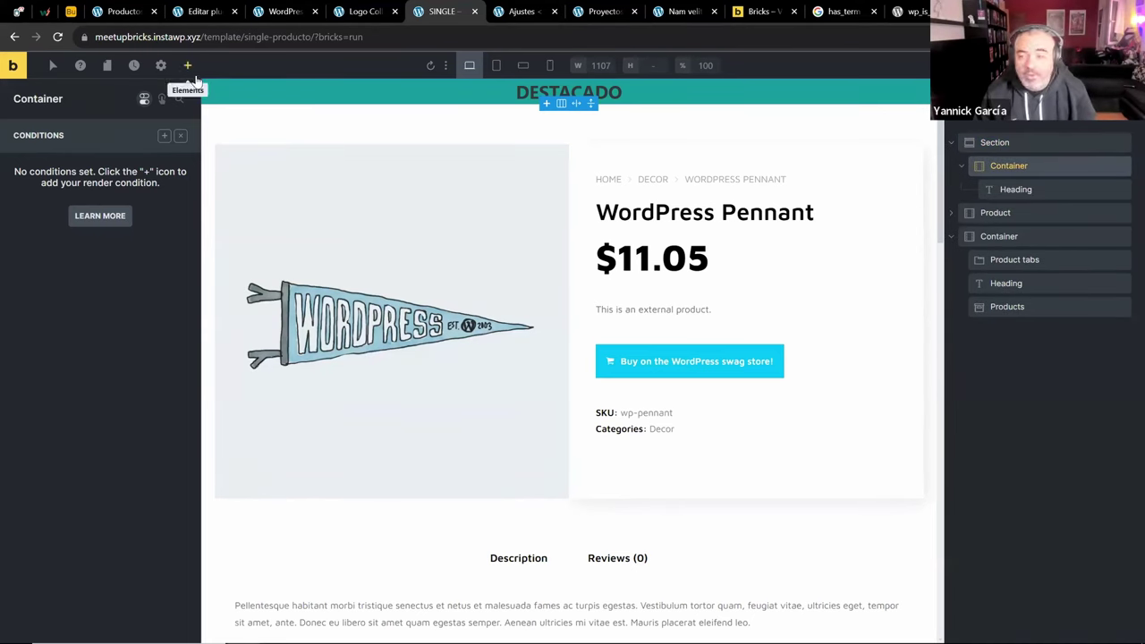
{"action": "left_click", "coordinate": [188, 66]}
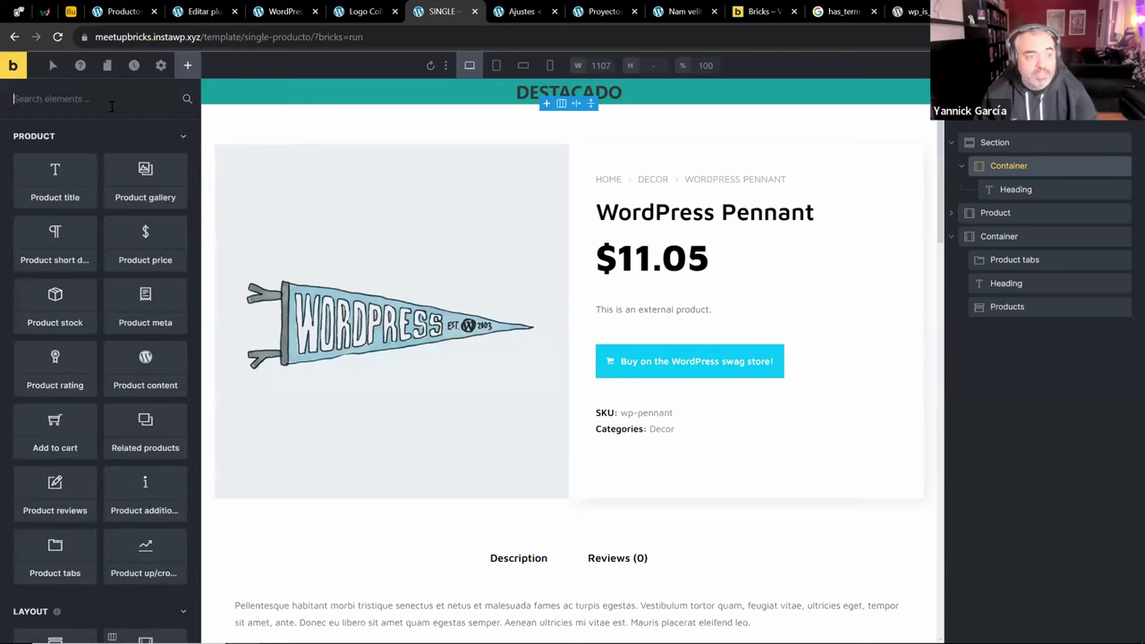
{"action": "type", "text": "form"}
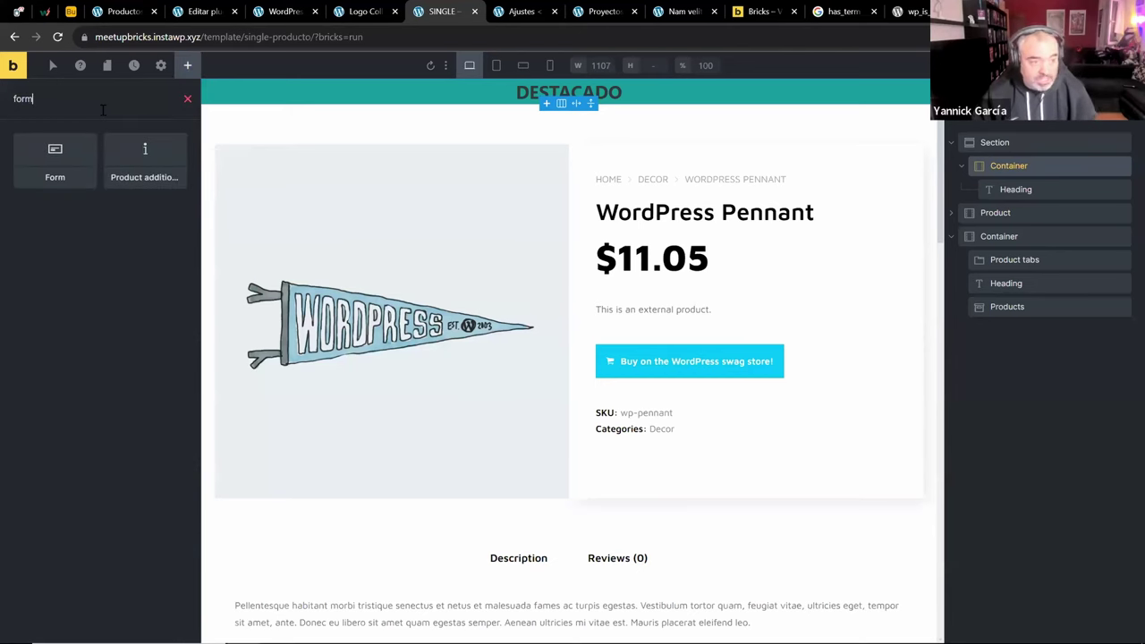
{"action": "left_click", "coordinate": [52, 155]}
{"action": "left_click_drag", "start_coordinate": [1015, 212], "coordinate": [1014, 185]}
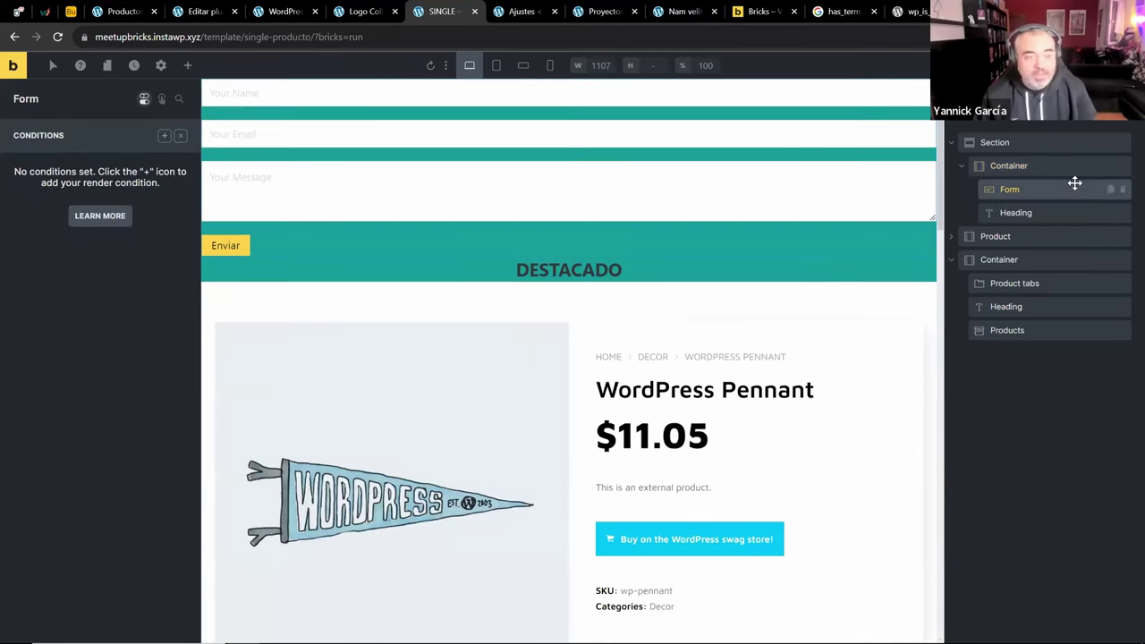
Open the form's content settings and list the available actions after successful form submit
{"action": "left_click", "coordinate": [141, 96]}
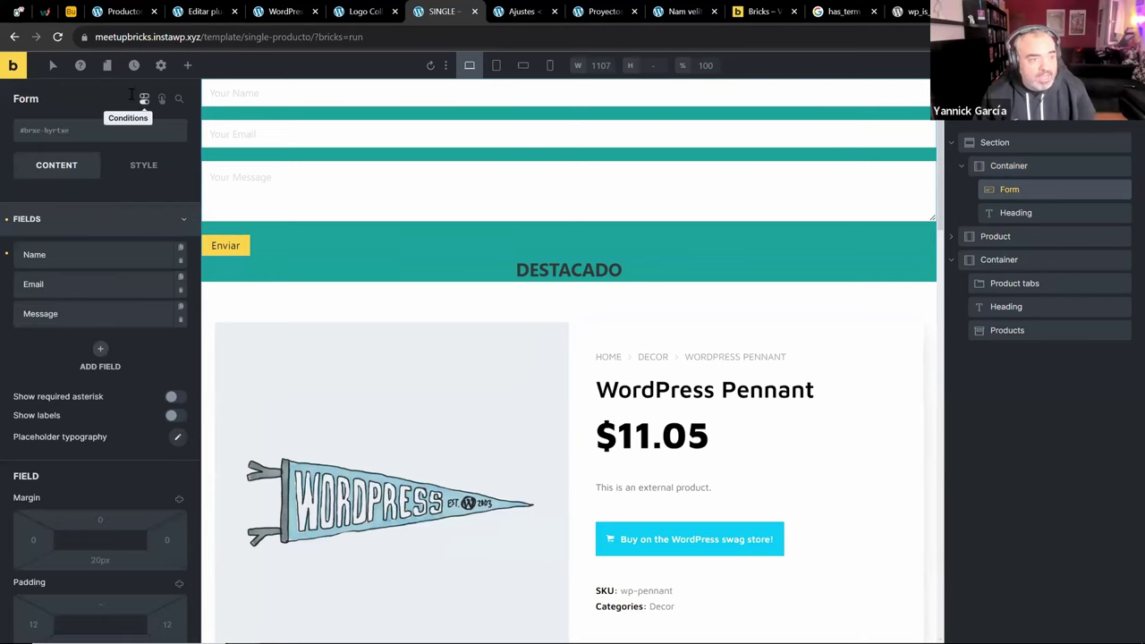
{"action": "scroll", "coordinate": [77, 352], "scroll_direction": "down", "scroll_amount": 2}
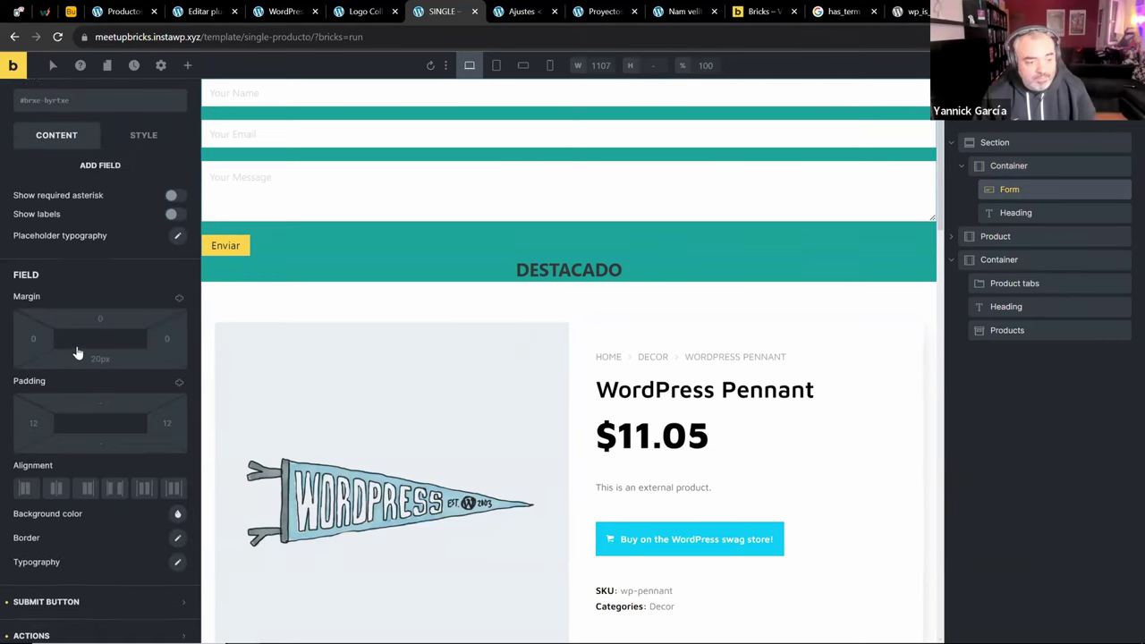
{"action": "scroll", "coordinate": [78, 352], "scroll_direction": "down", "scroll_amount": 1}
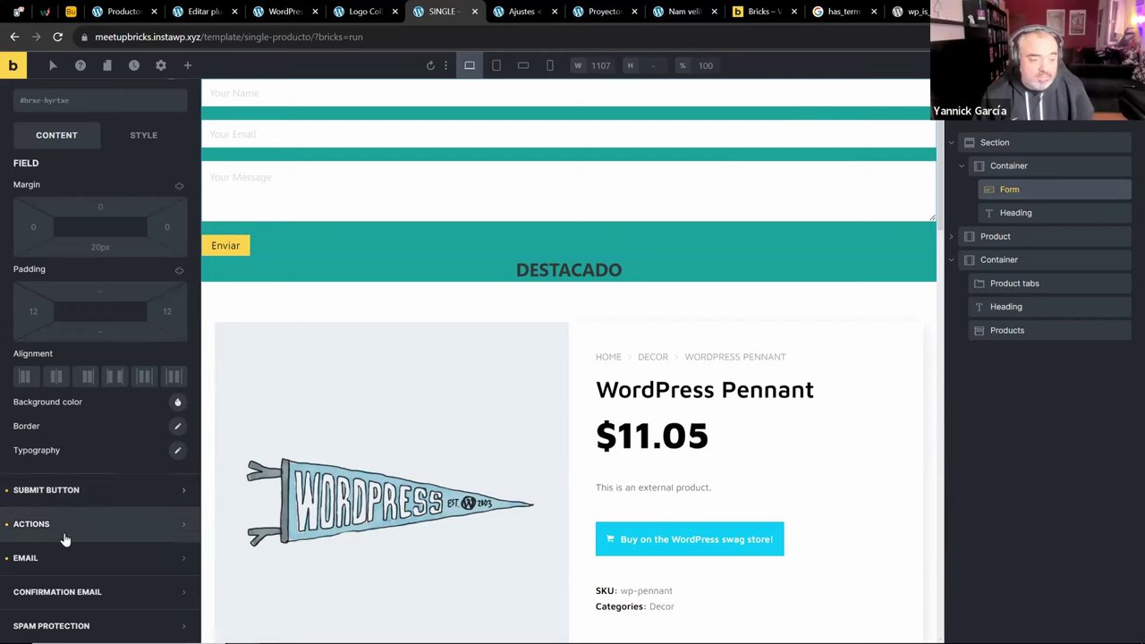
{"action": "left_click", "coordinate": [65, 537]}
{"action": "left_click", "coordinate": [90, 349]}
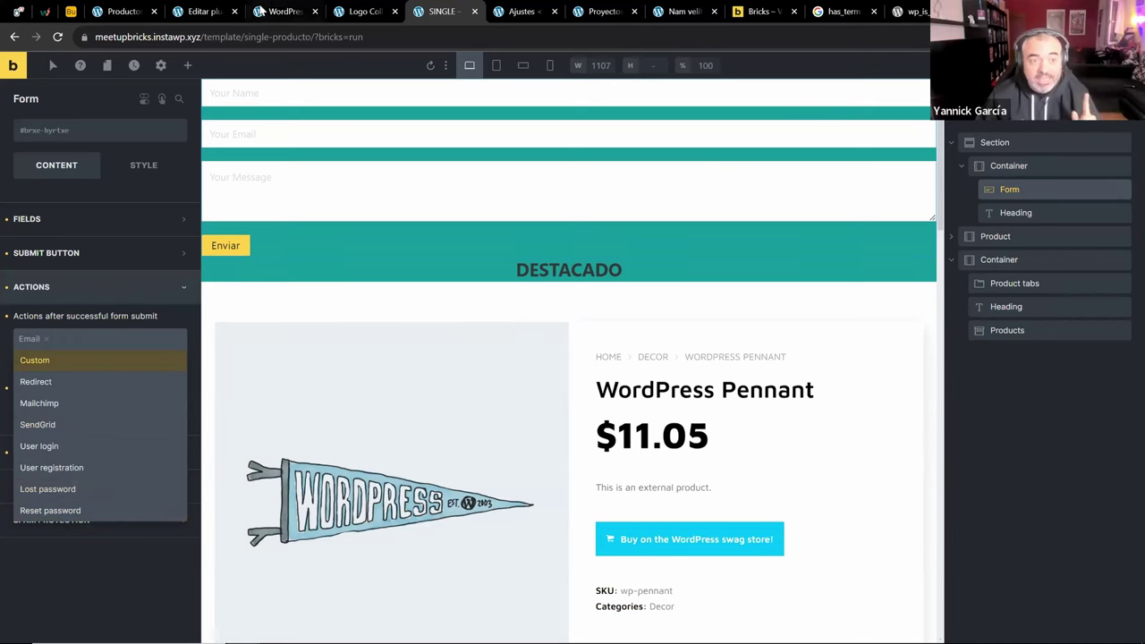
Examine the custom authentication page options in the general Bricks settings, and return to the form's submit actions
{"action": "left_click", "coordinate": [523, 11]}
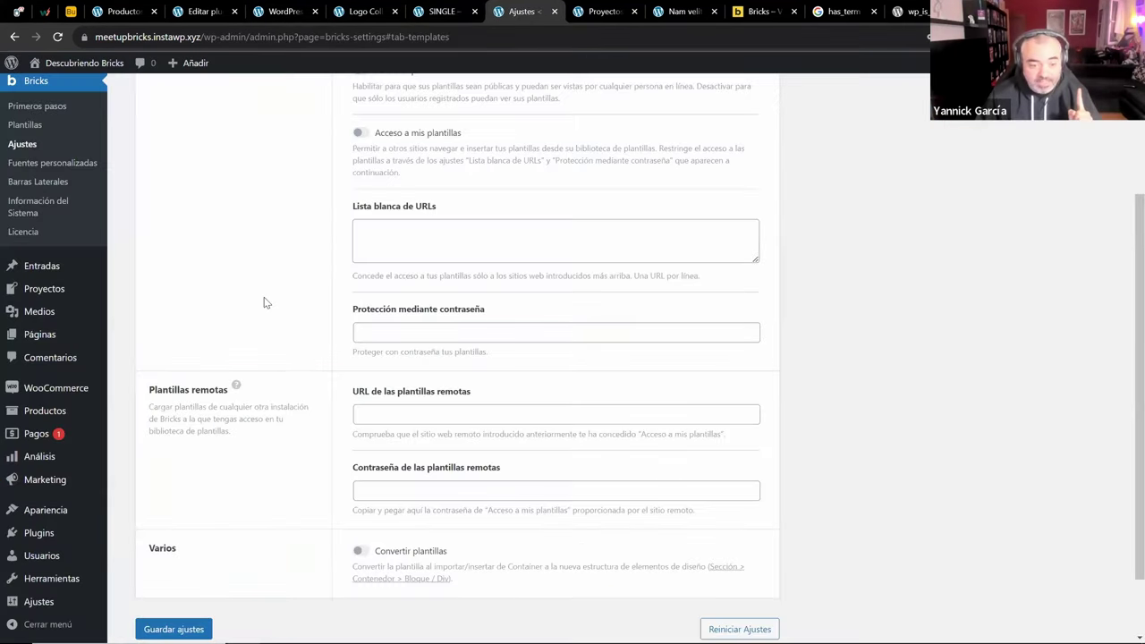
{"action": "scroll", "coordinate": [268, 300], "scroll_direction": "down", "scroll_amount": 1}
{"action": "scroll", "coordinate": [299, 281], "scroll_direction": "up", "scroll_amount": 4}
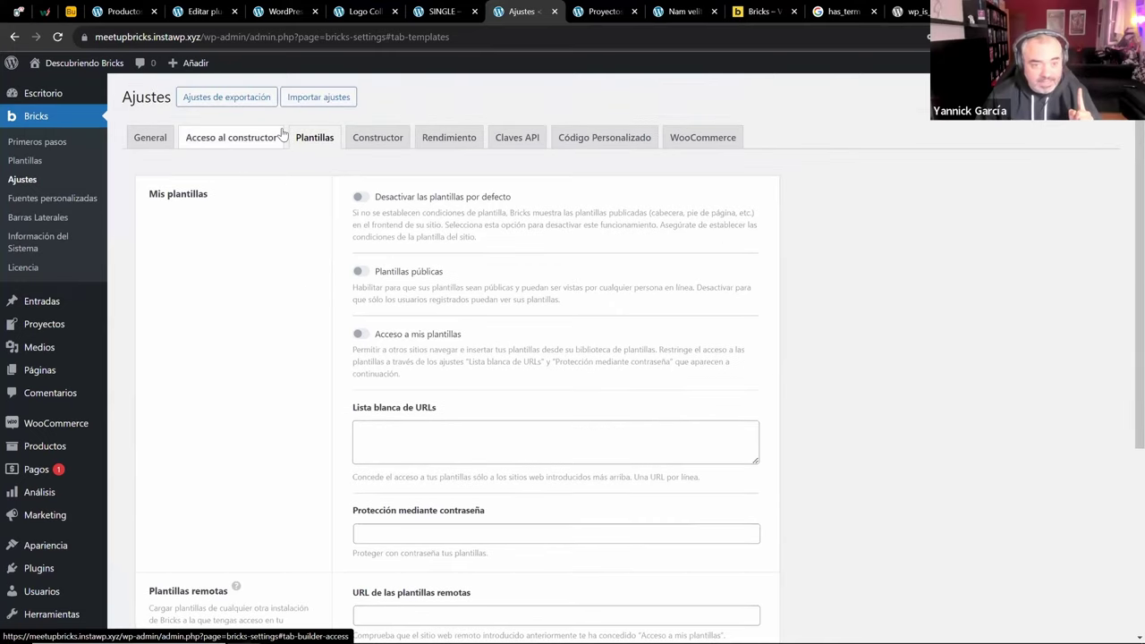
{"action": "left_click", "coordinate": [154, 137]}
{"action": "scroll", "coordinate": [501, 357], "scroll_direction": "down", "scroll_amount": 10}
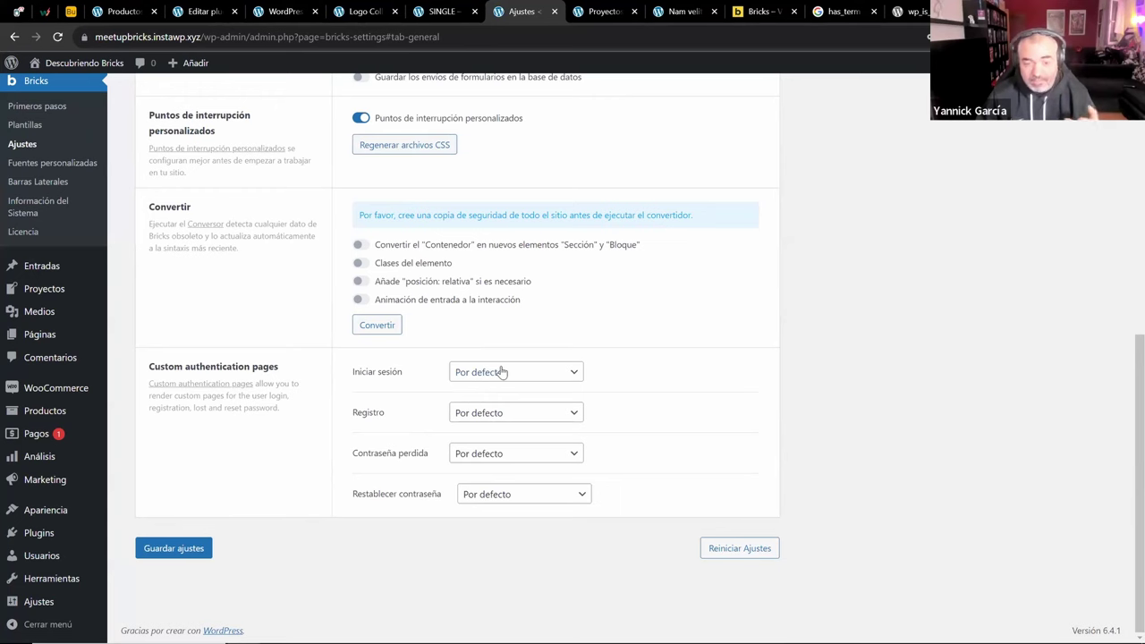
{"action": "left_click", "coordinate": [501, 372]}
{"action": "key", "text": "Down"}
{"action": "key", "text": "Down"}
{"action": "key", "text": "Down"}
{"action": "key", "text": "Down"}
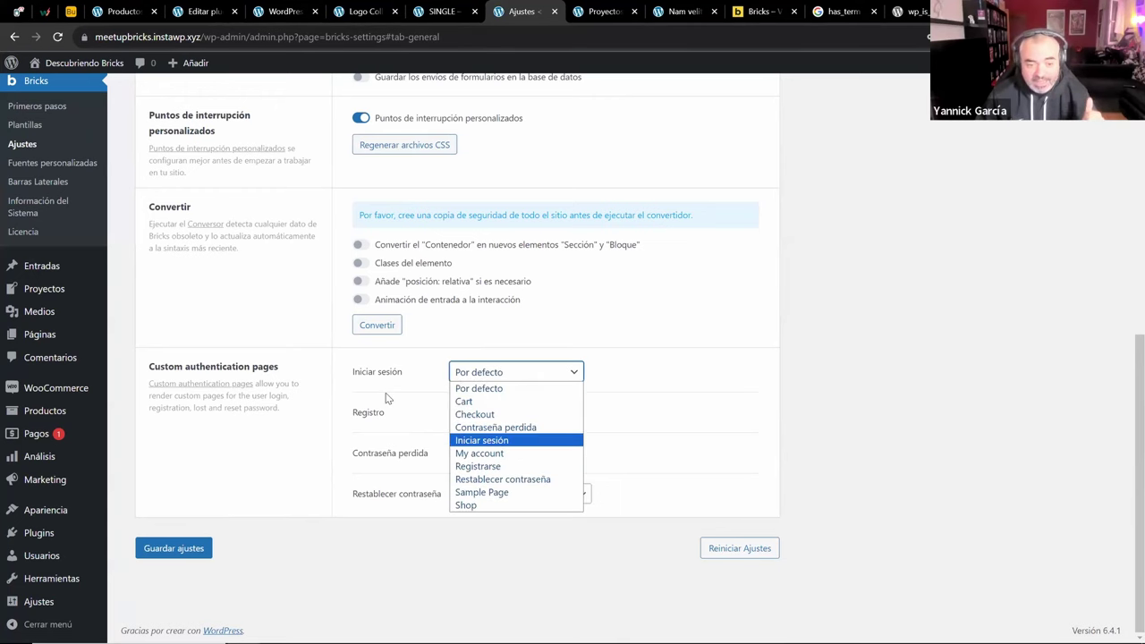
{"action": "key", "text": "Escape"}
{"action": "left_click", "coordinate": [377, 468]}
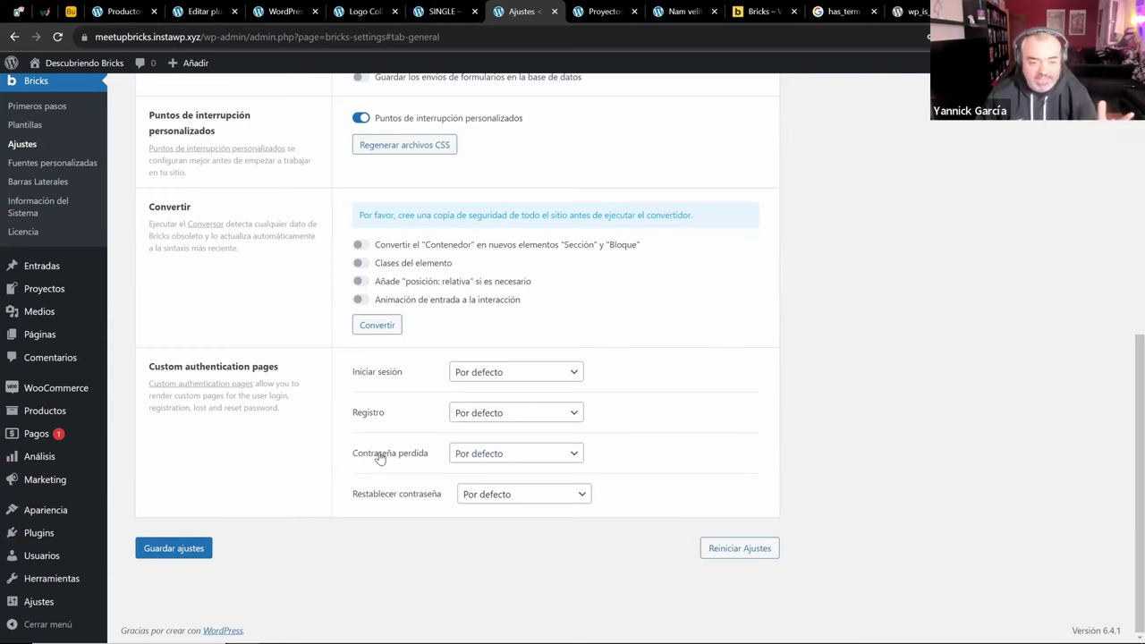
{"action": "left_click", "coordinate": [440, 11]}
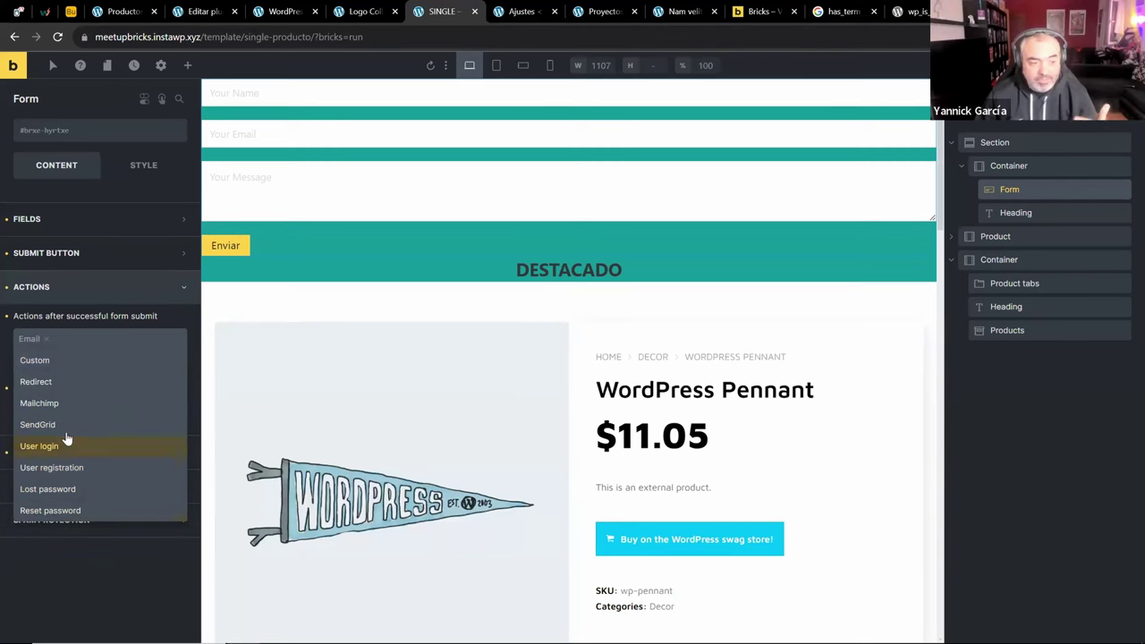
Remove the Email action from the form's submit actions and inspect the form's spam protection options
{"action": "left_click", "coordinate": [44, 344]}
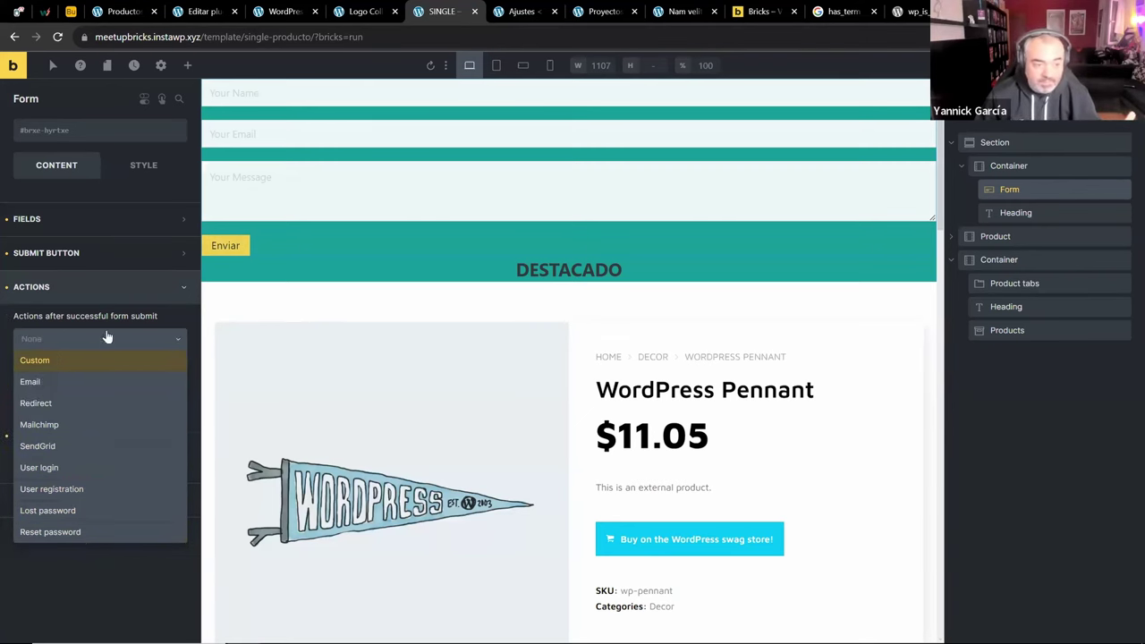
{"action": "left_click", "coordinate": [110, 335]}
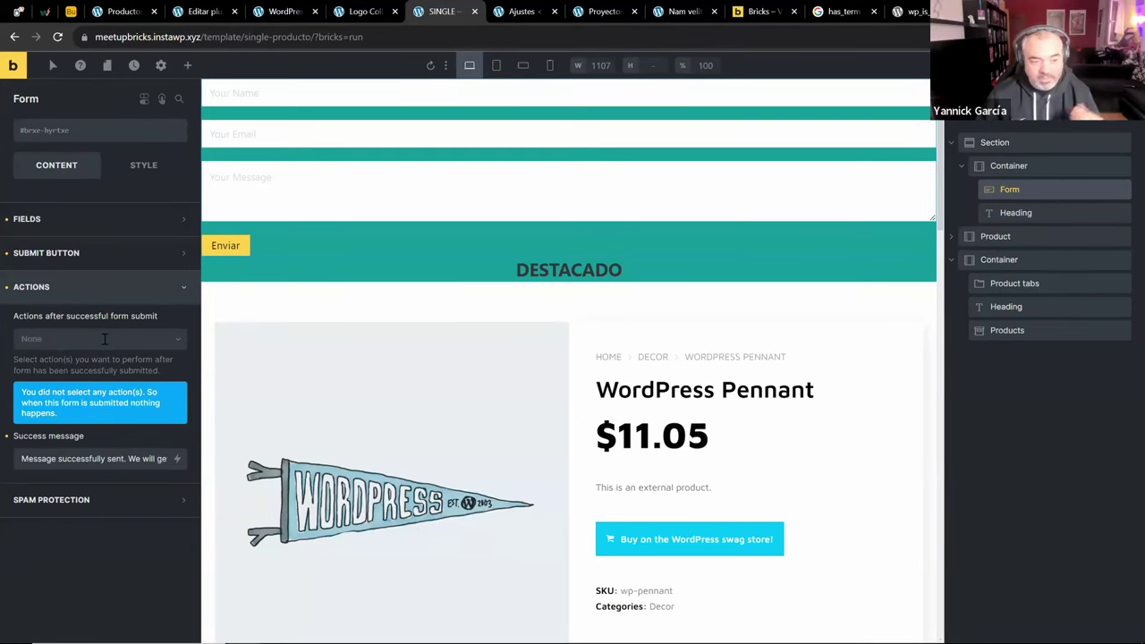
{"action": "left_click", "coordinate": [84, 499]}
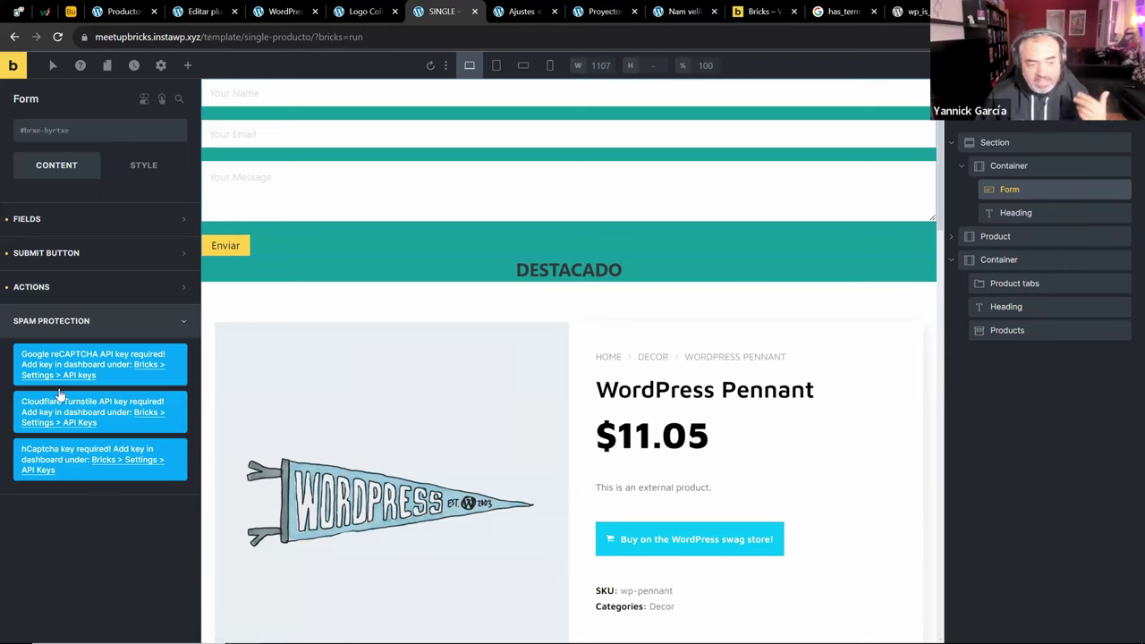
{"action": "left_click", "coordinate": [76, 321]}
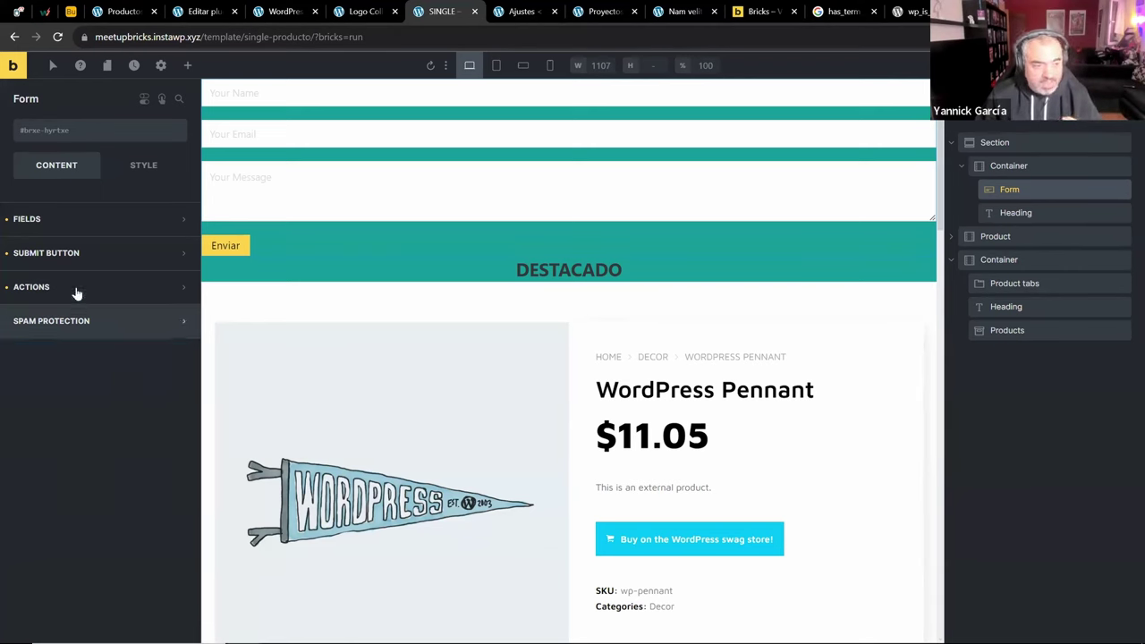
Examine the form's Message field settings, including the dynamic tags for its label and the available field types
{"action": "left_click", "coordinate": [73, 254]}
{"action": "left_click", "coordinate": [81, 222]}
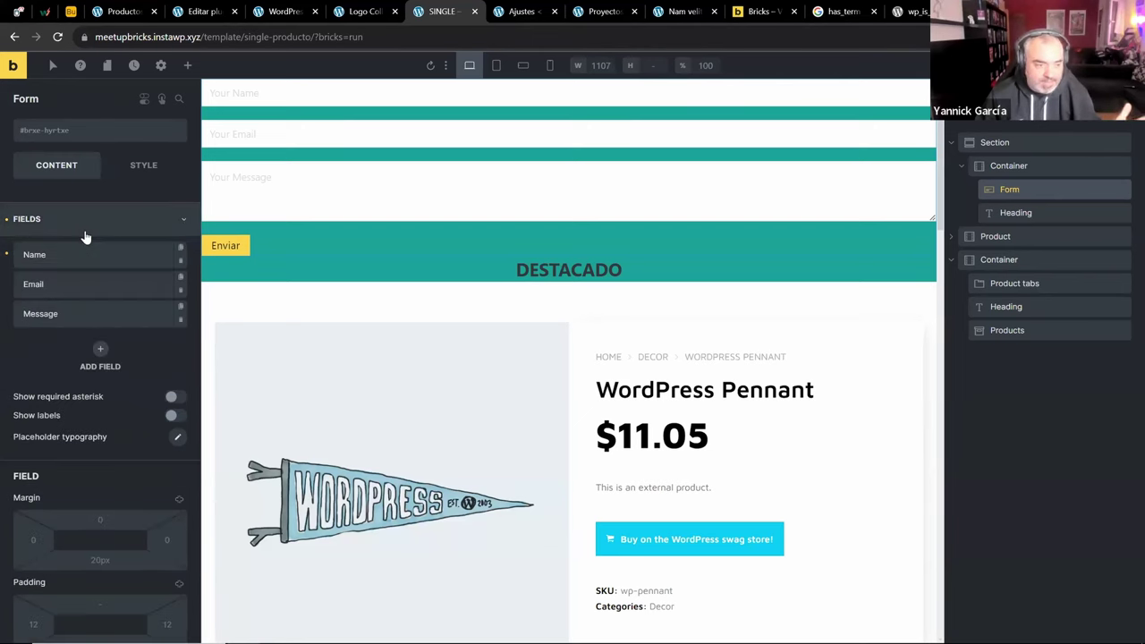
{"action": "left_click", "coordinate": [119, 309]}
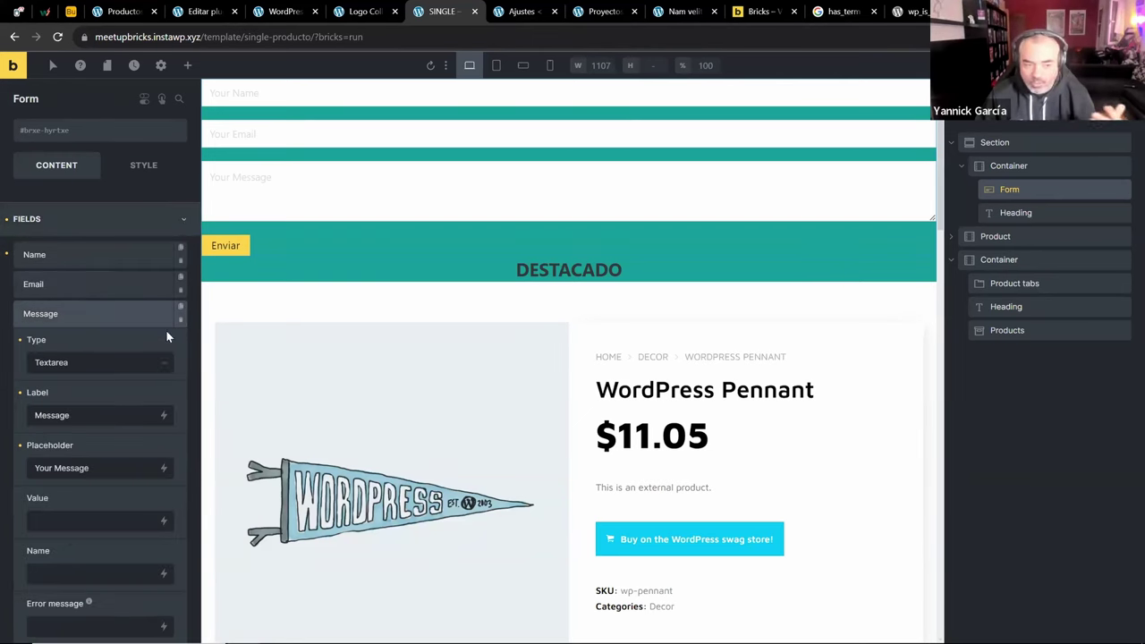
{"action": "left_click", "coordinate": [164, 415]}
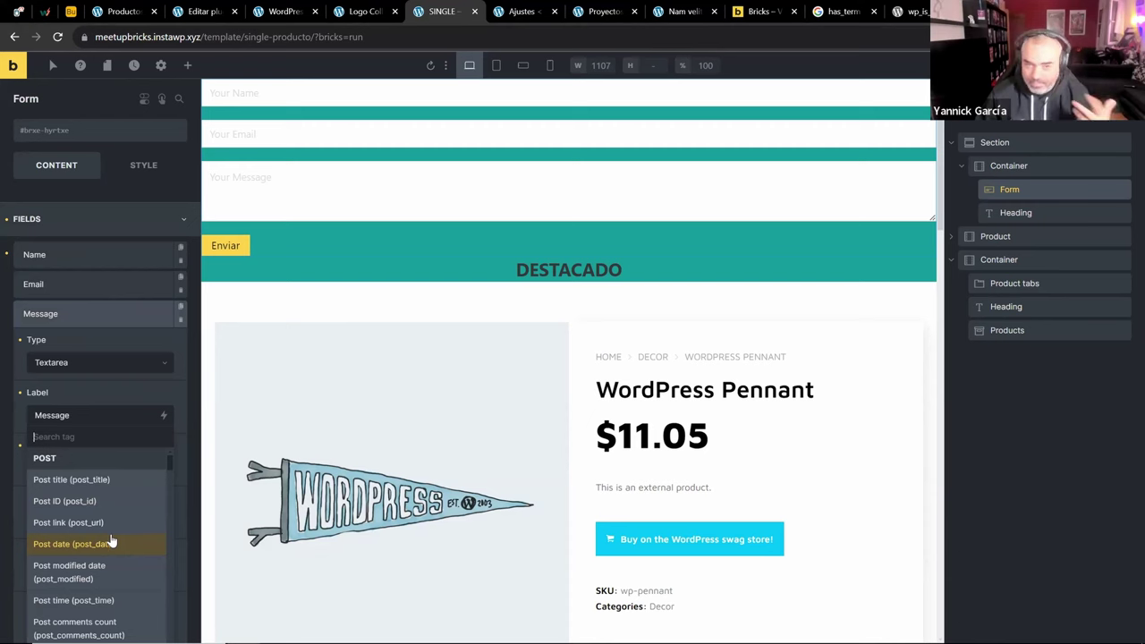
{"action": "left_click", "coordinate": [113, 387]}
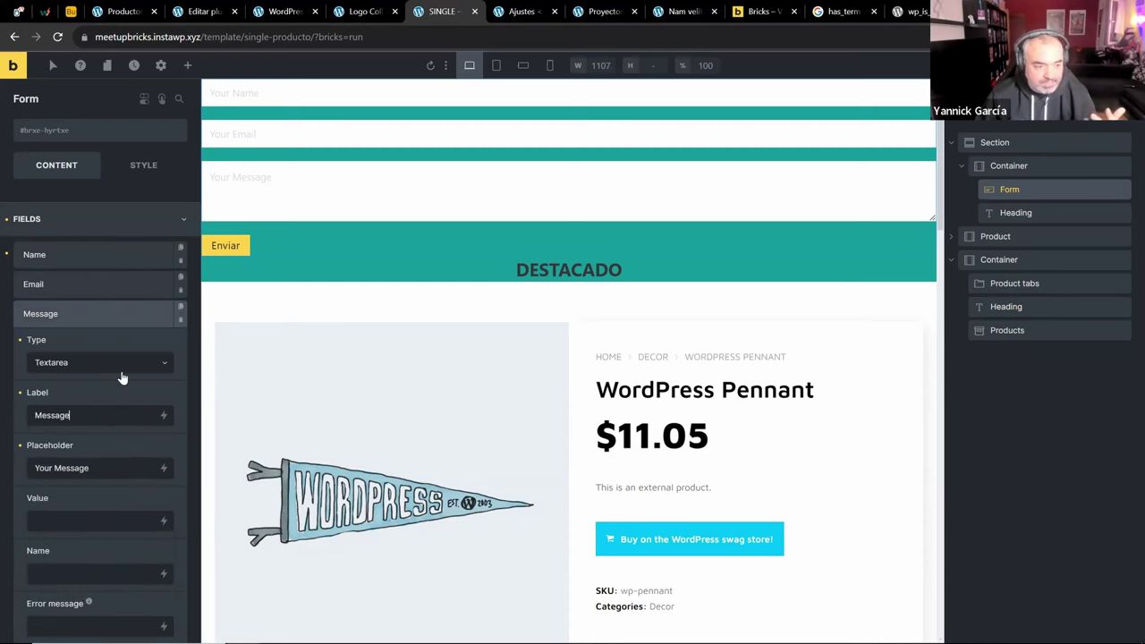
{"action": "left_click", "coordinate": [119, 370]}
{"action": "scroll", "coordinate": [87, 480], "scroll_direction": "down", "scroll_amount": 4}
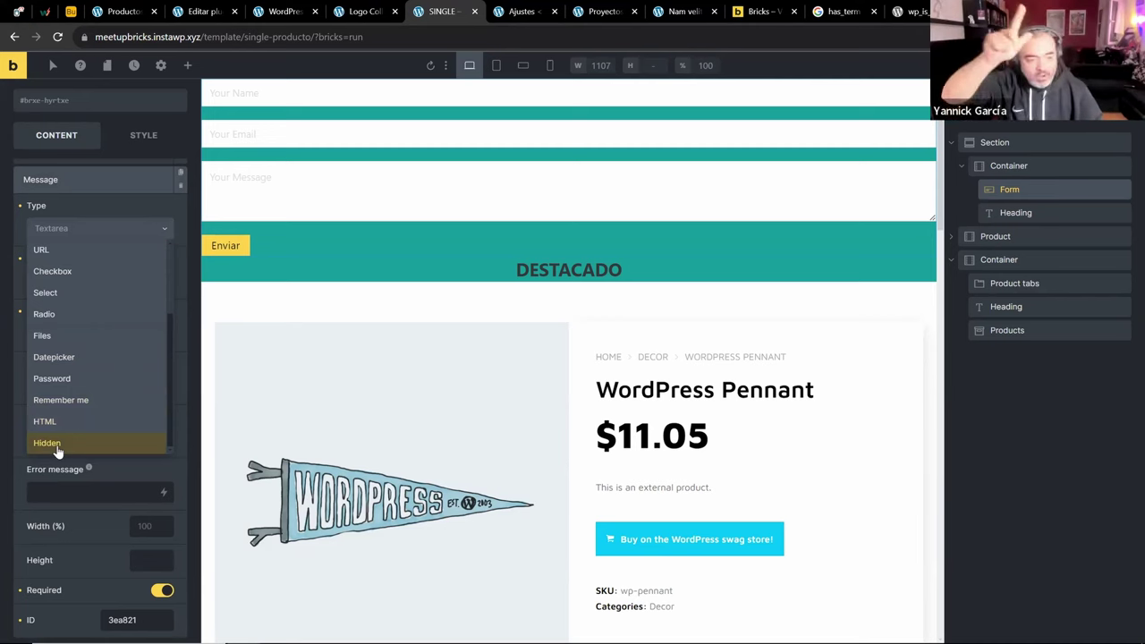
{"action": "scroll", "coordinate": [57, 452], "scroll_direction": "up", "scroll_amount": 2}
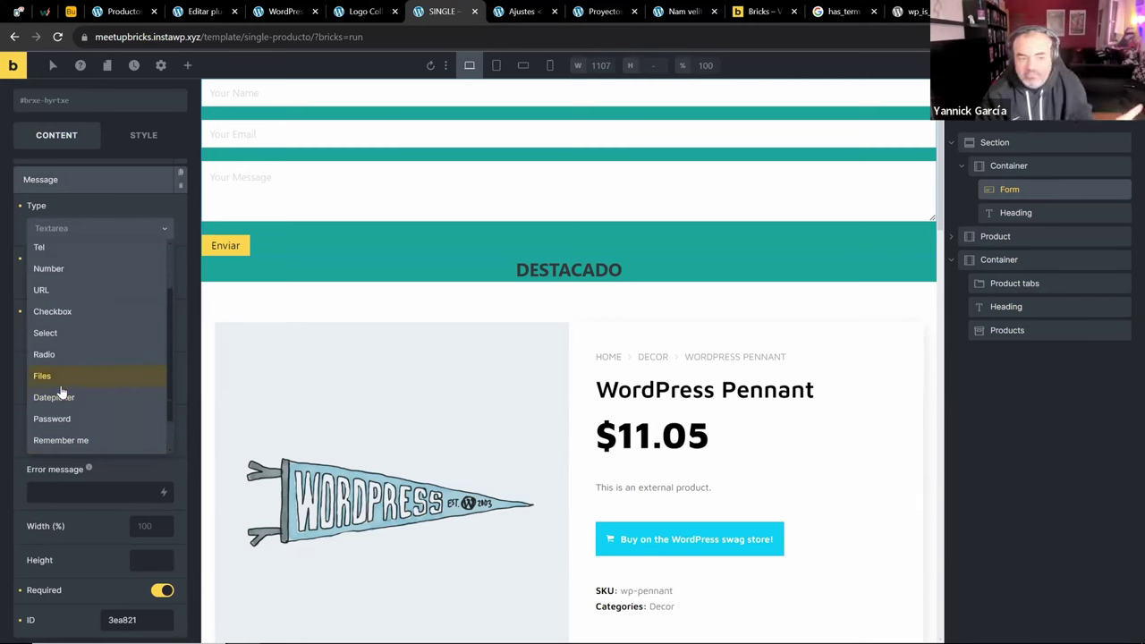
{"action": "left_click", "coordinate": [129, 204]}
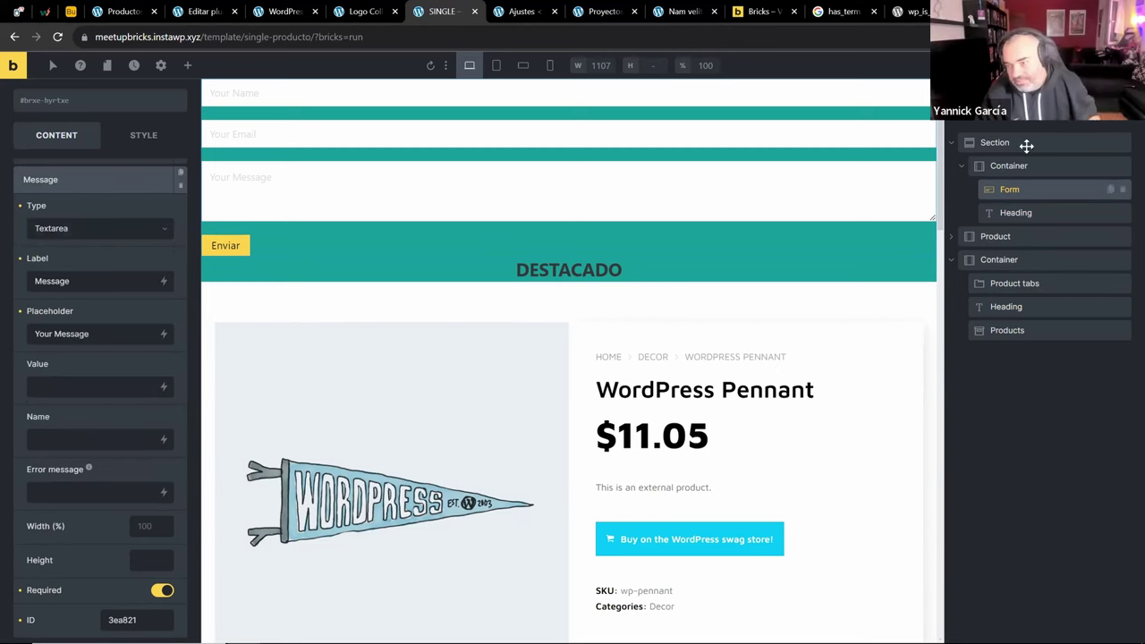
Delete the Form element from the banner Section's Container
{"action": "right_click", "coordinate": [1048, 200]}
{"action": "left_click", "coordinate": [939, 264]}
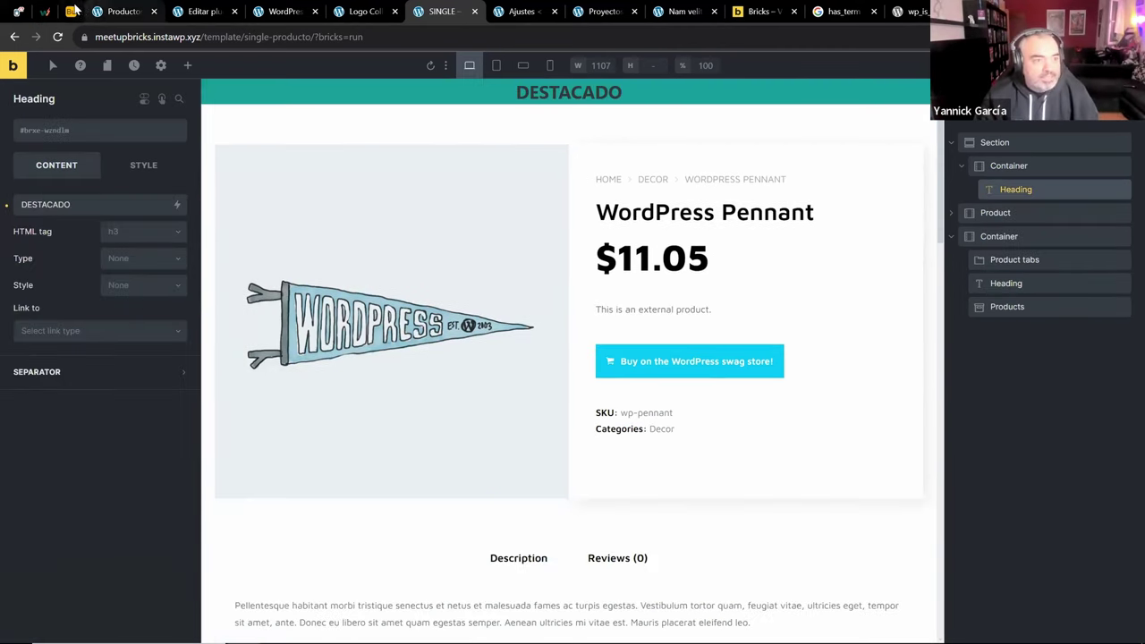
Check the "Creación de interacciones JS" item in the Airtable builder checklist and return to the single product template
{"action": "left_click", "coordinate": [70, 12]}
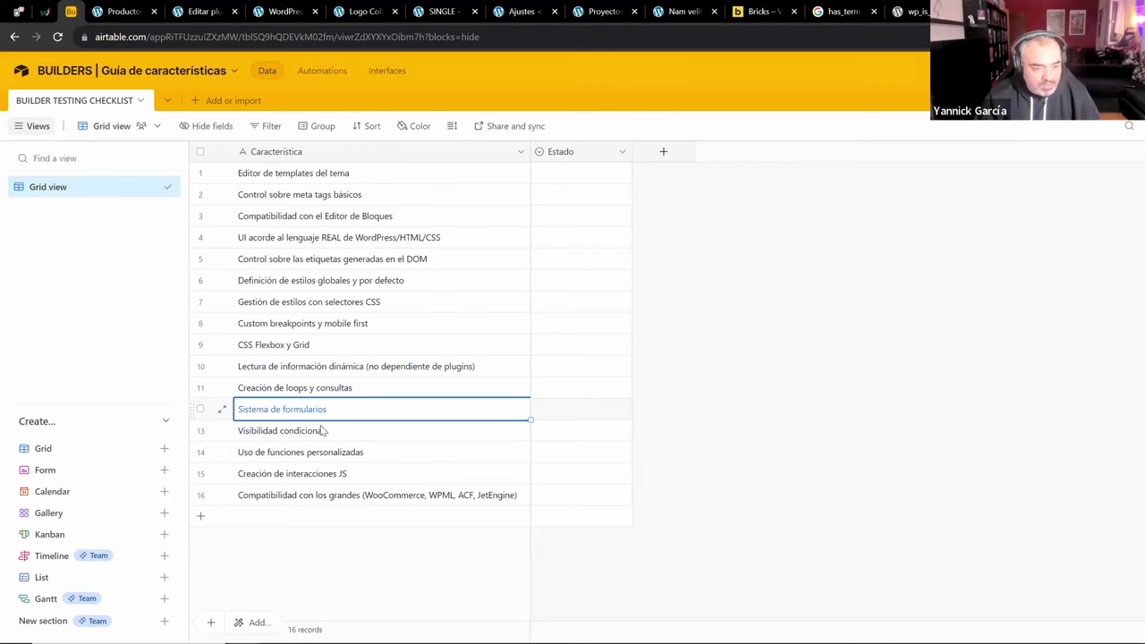
{"action": "left_click", "coordinate": [299, 474]}
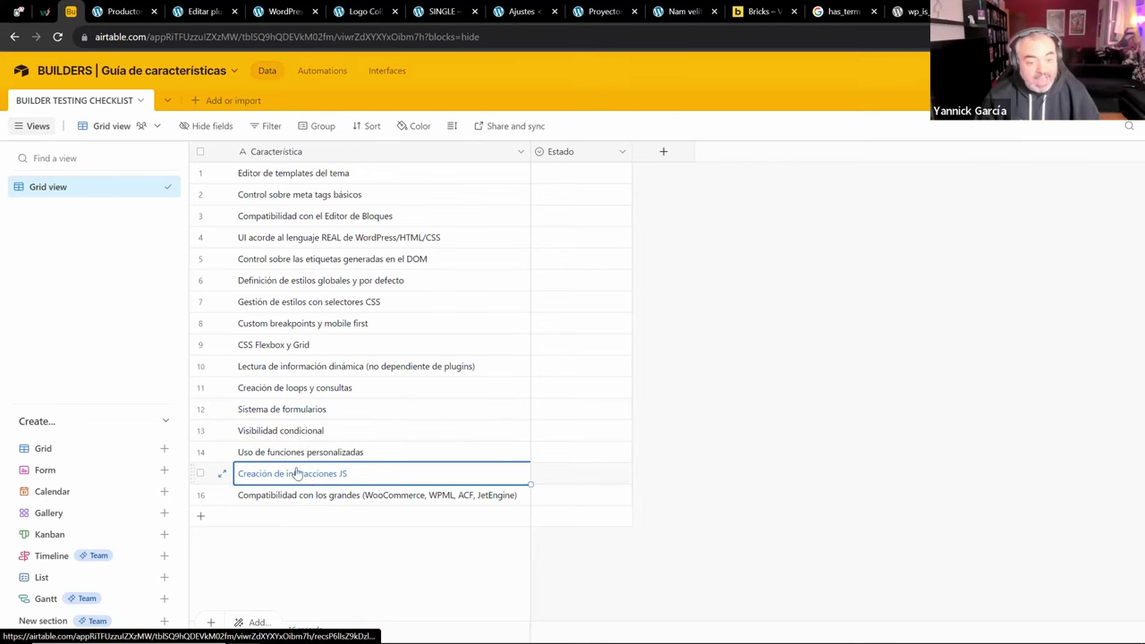
{"action": "left_click", "coordinate": [228, 9]}
{"action": "left_click", "coordinate": [279, 10]}
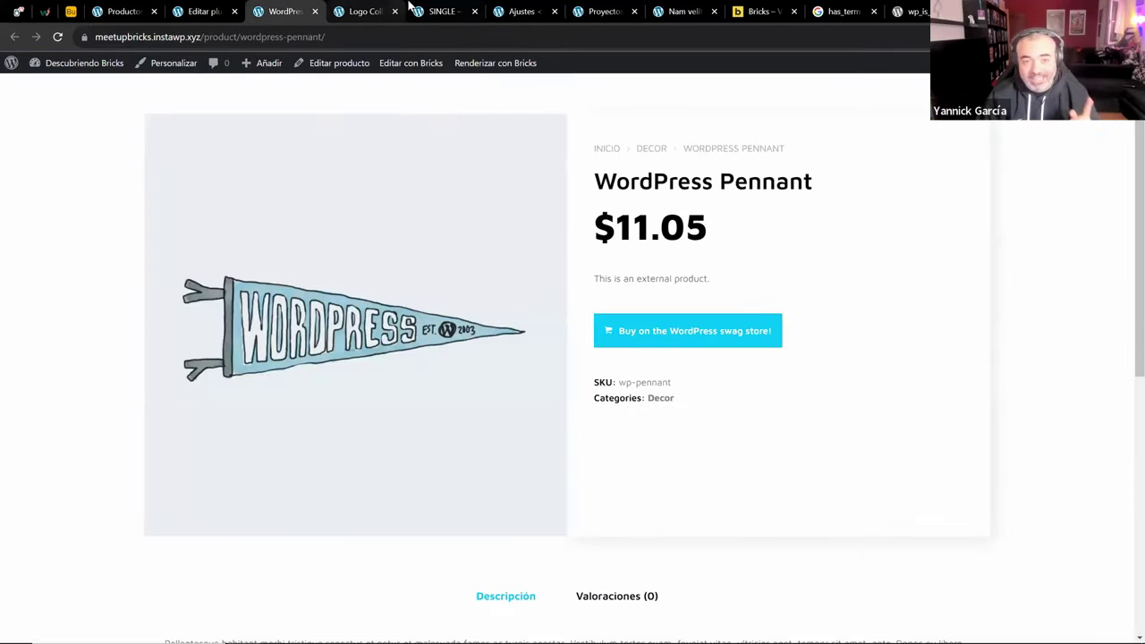
{"action": "left_click", "coordinate": [413, 11]}
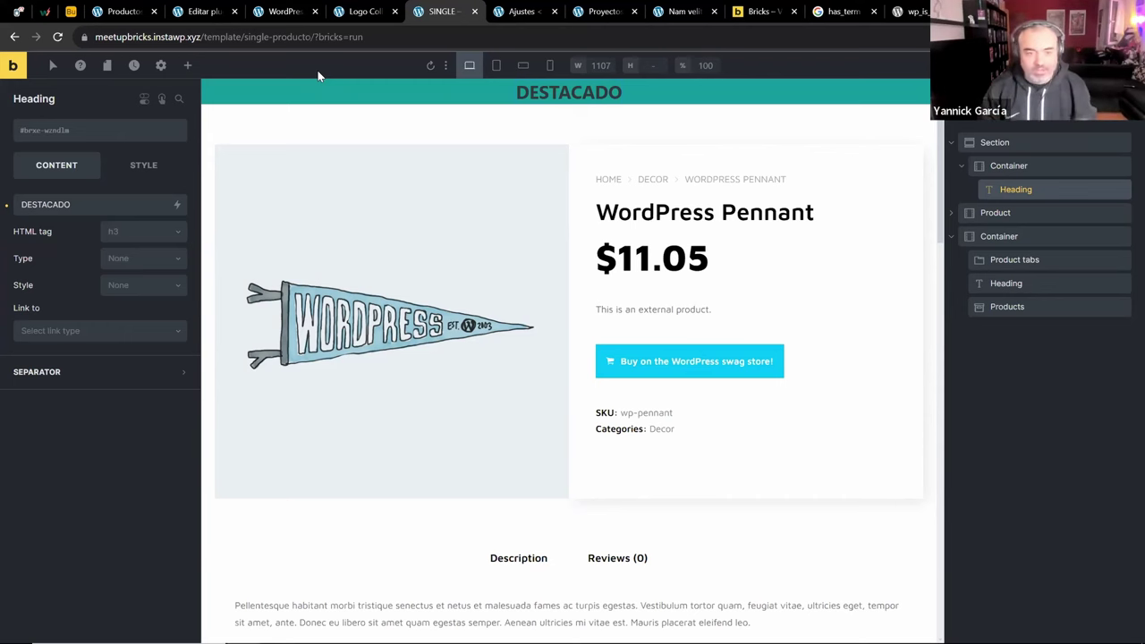
Add a new interaction to the Product title element
{"action": "left_click", "coordinate": [677, 212]}
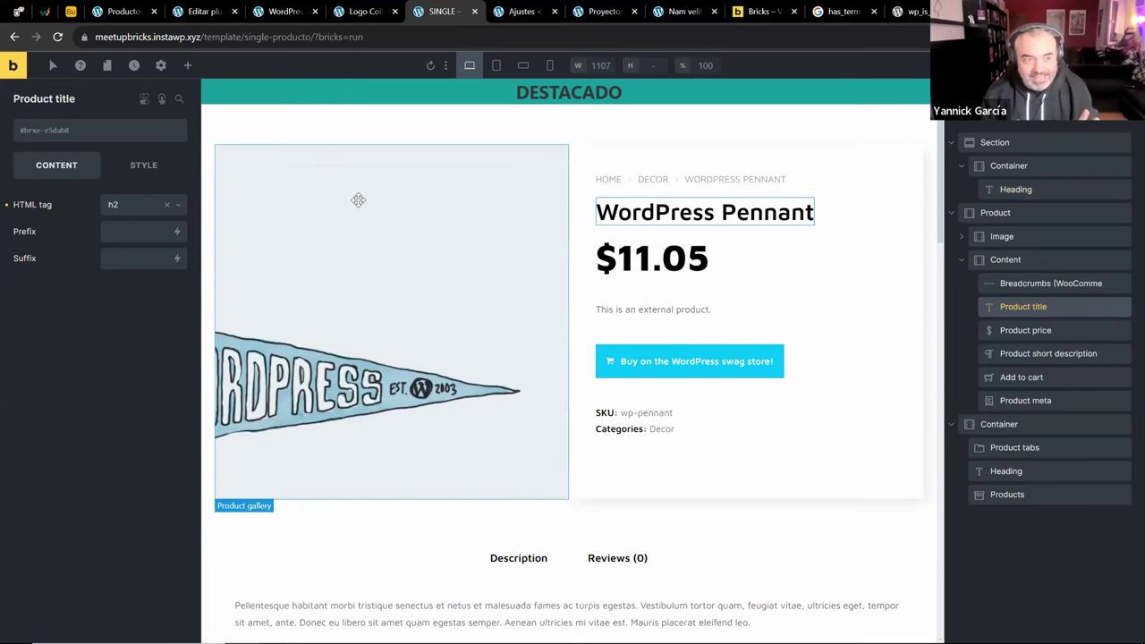
{"action": "left_click", "coordinate": [161, 99]}
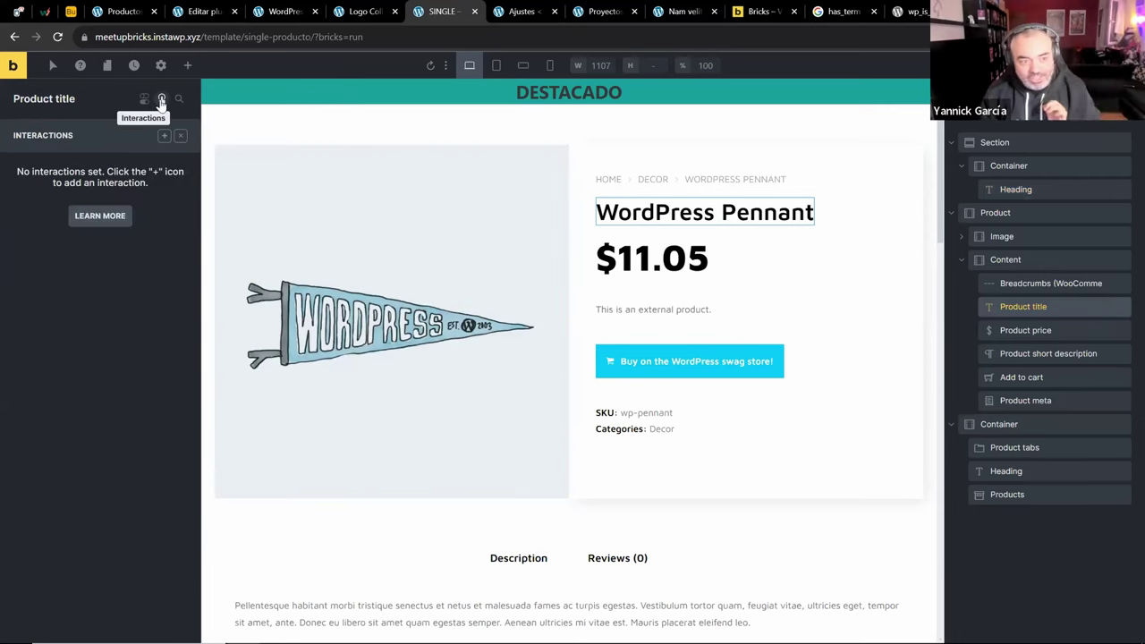
{"action": "left_click", "coordinate": [165, 136]}
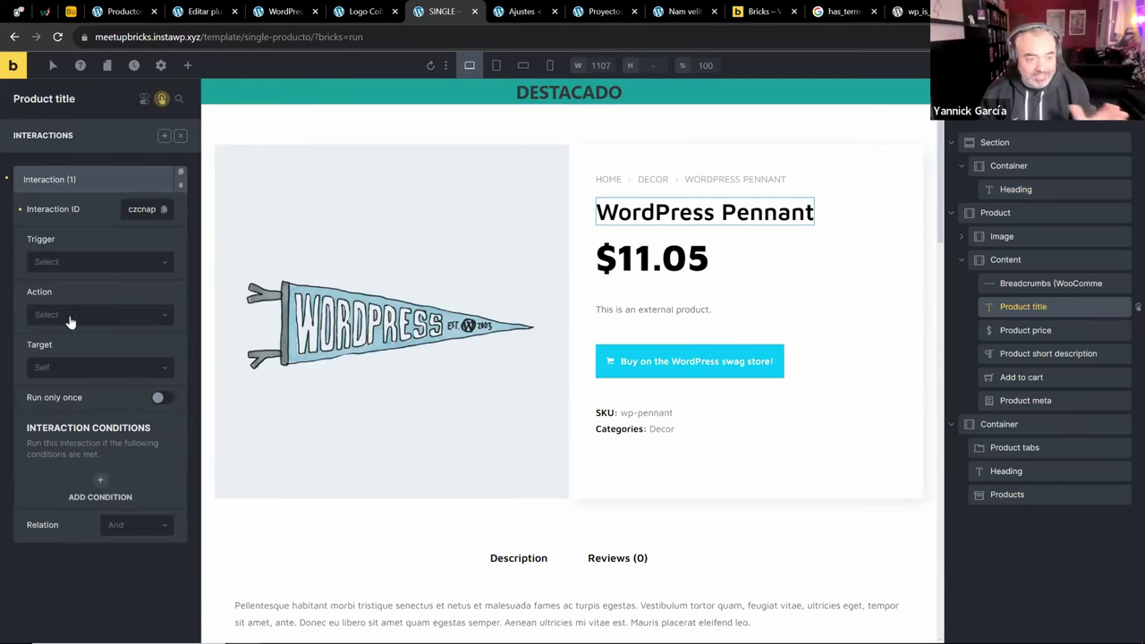
Review the available triggers for the Product title's interaction and set its trigger to Enter viewport
{"action": "left_click", "coordinate": [119, 258]}
{"action": "scroll", "coordinate": [117, 304], "scroll_direction": "down", "scroll_amount": 3}
{"action": "scroll", "coordinate": [117, 304], "scroll_direction": "up", "scroll_amount": 2}
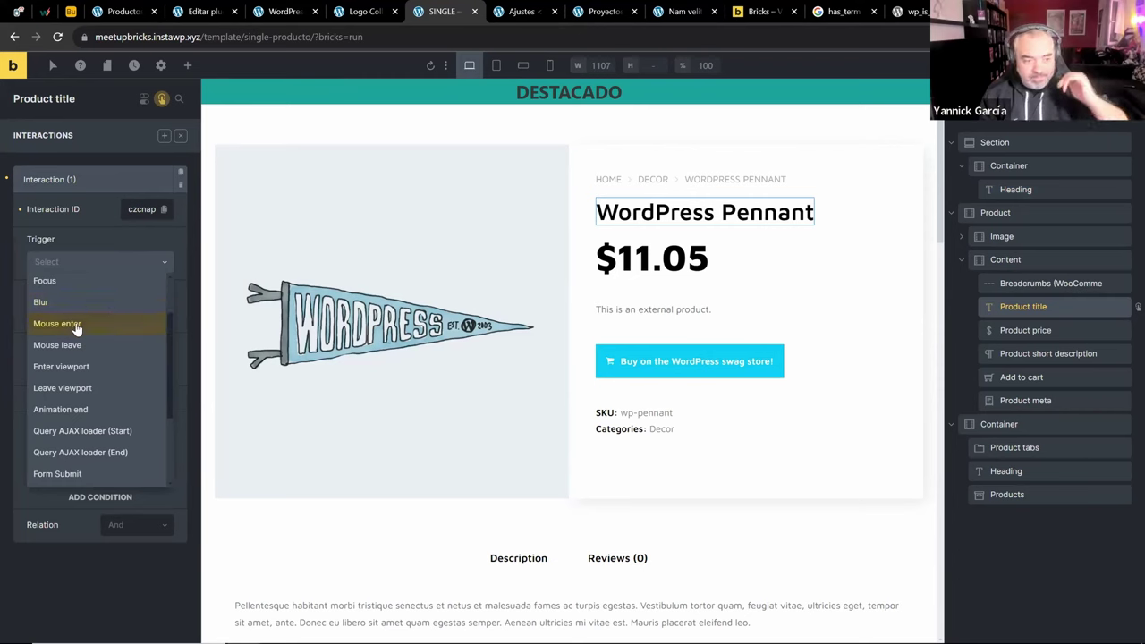
{"action": "scroll", "coordinate": [79, 358], "scroll_direction": "up", "scroll_amount": 1}
{"action": "scroll", "coordinate": [80, 362], "scroll_direction": "down", "scroll_amount": 3}
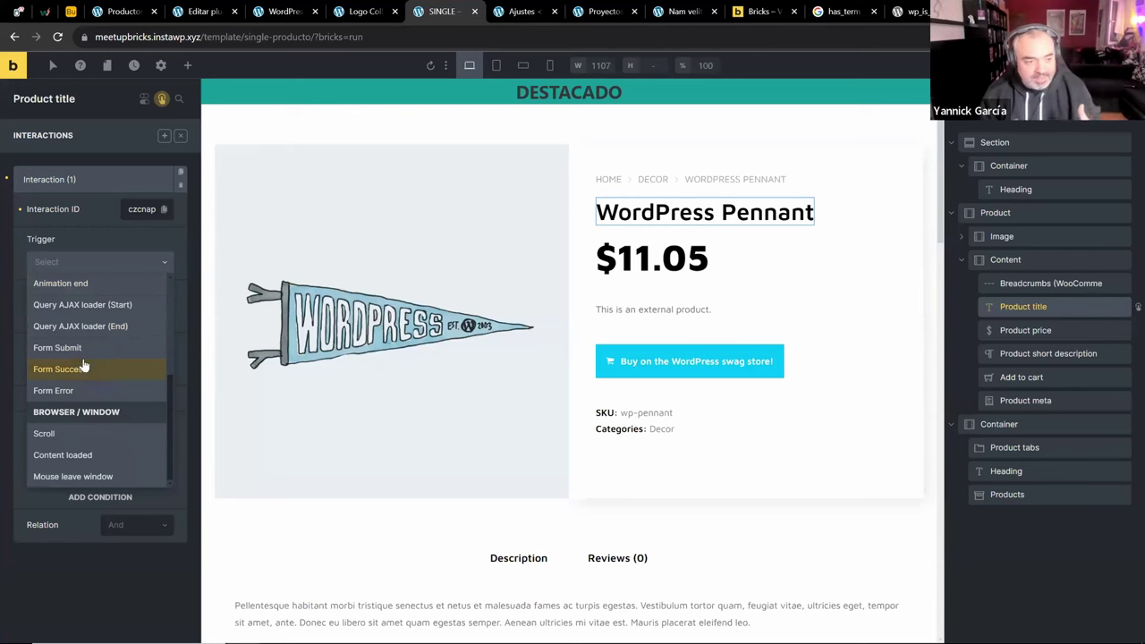
{"action": "scroll", "coordinate": [82, 364], "scroll_direction": "up", "scroll_amount": 3}
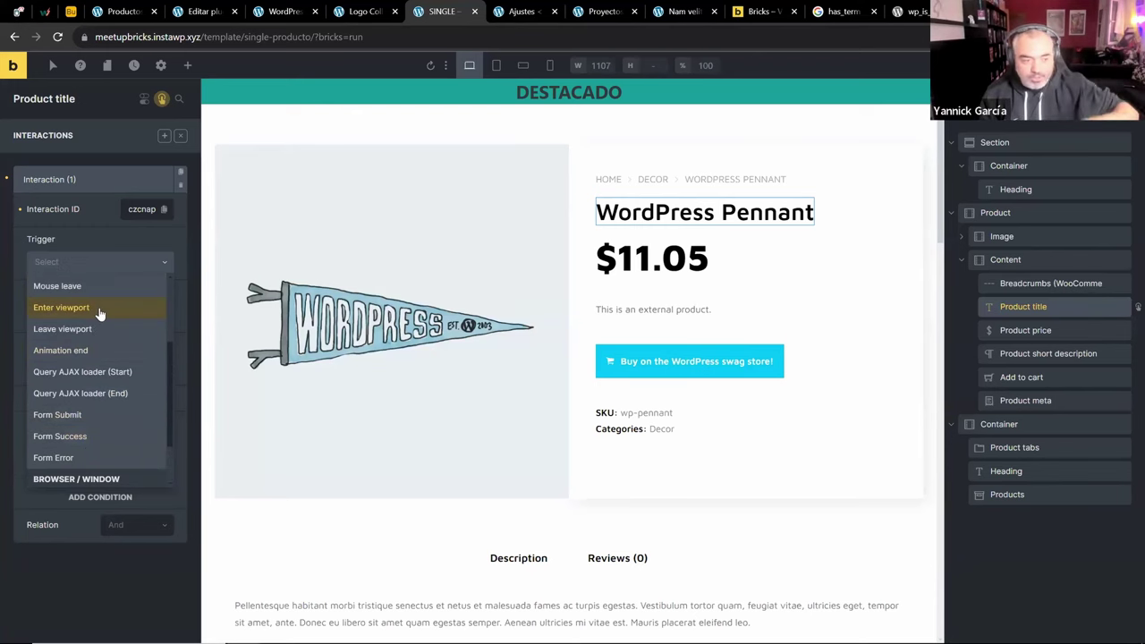
{"action": "scroll", "coordinate": [100, 313], "scroll_direction": "down", "scroll_amount": 3}
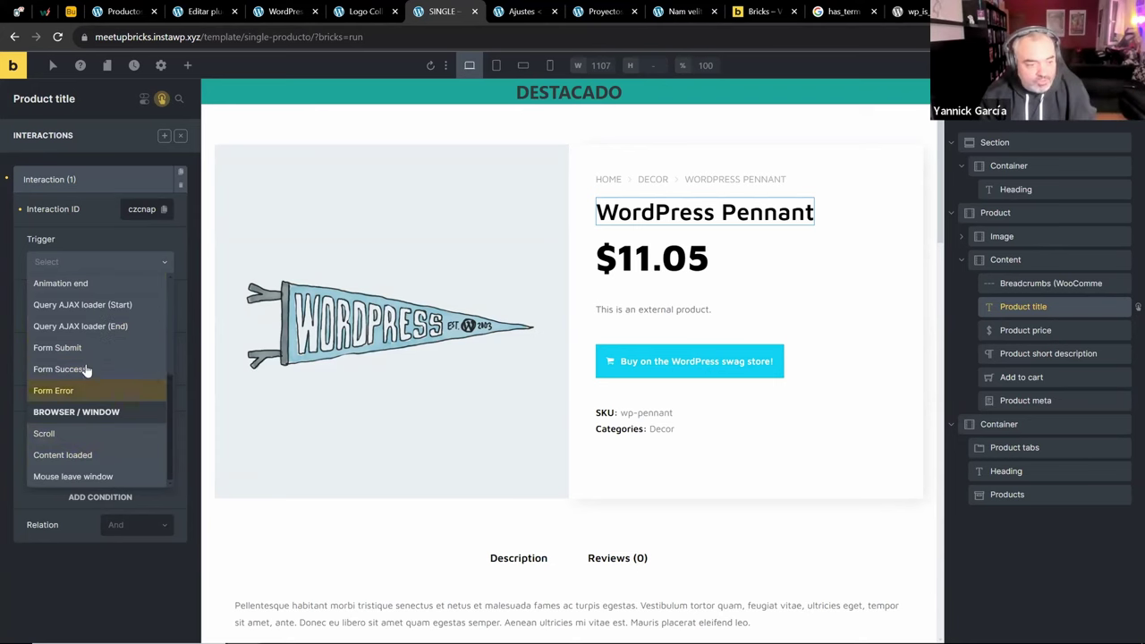
{"action": "scroll", "coordinate": [96, 318], "scroll_direction": "up", "scroll_amount": 6}
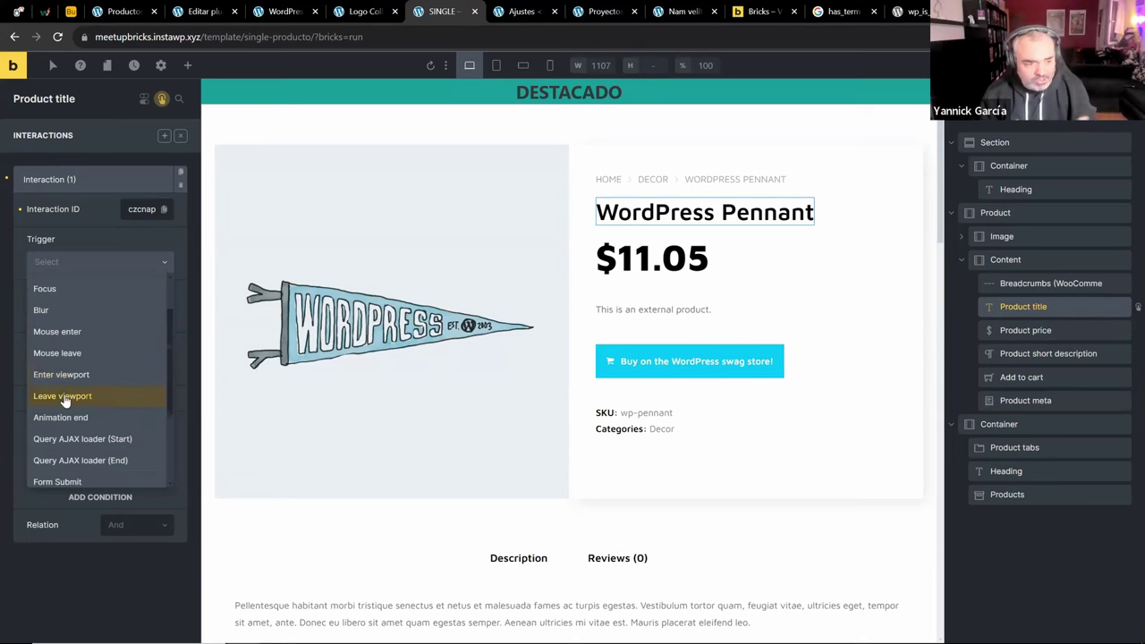
{"action": "left_click", "coordinate": [79, 376]}
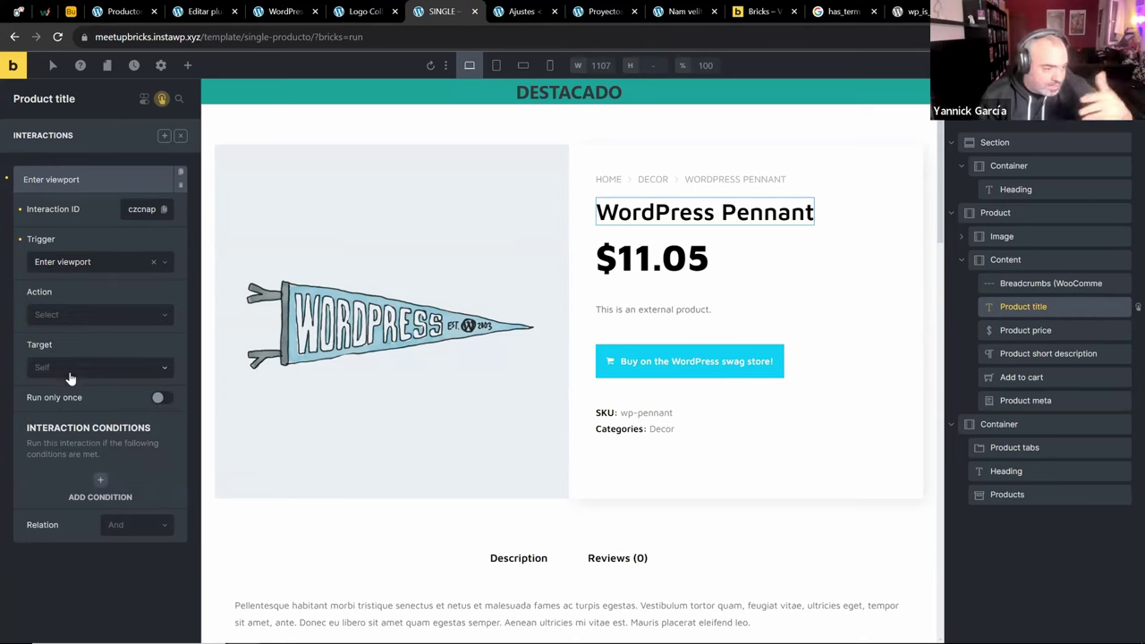
{"action": "left_click", "coordinate": [105, 259]}
{"action": "left_click", "coordinate": [104, 260]}
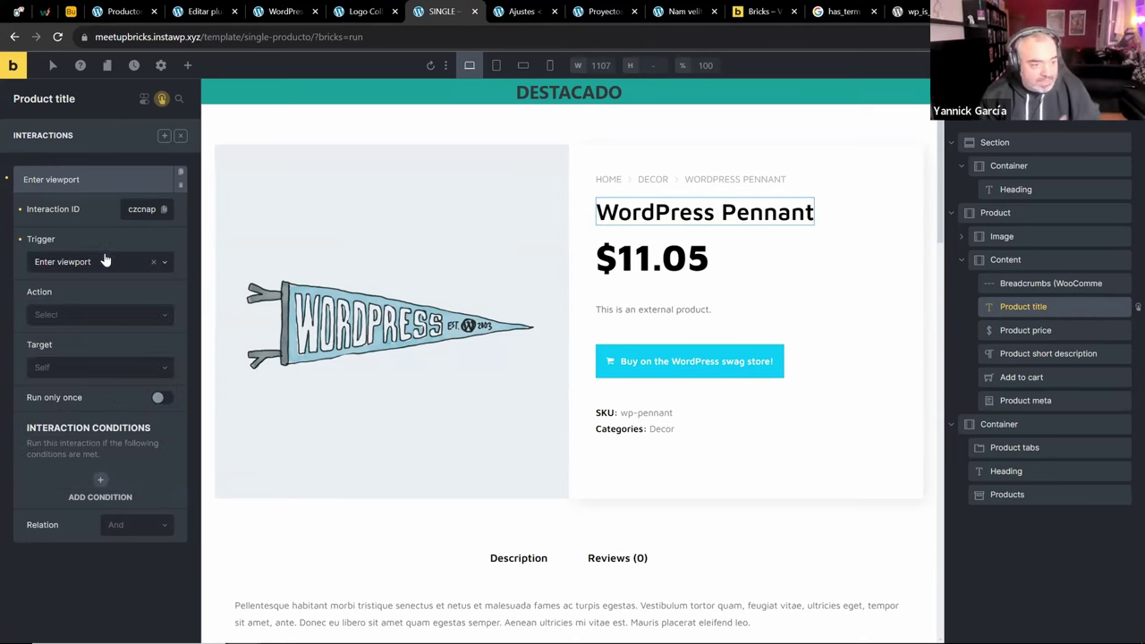
Set the interaction's action to Show element and its target to CSS selector
{"action": "left_click", "coordinate": [79, 308]}
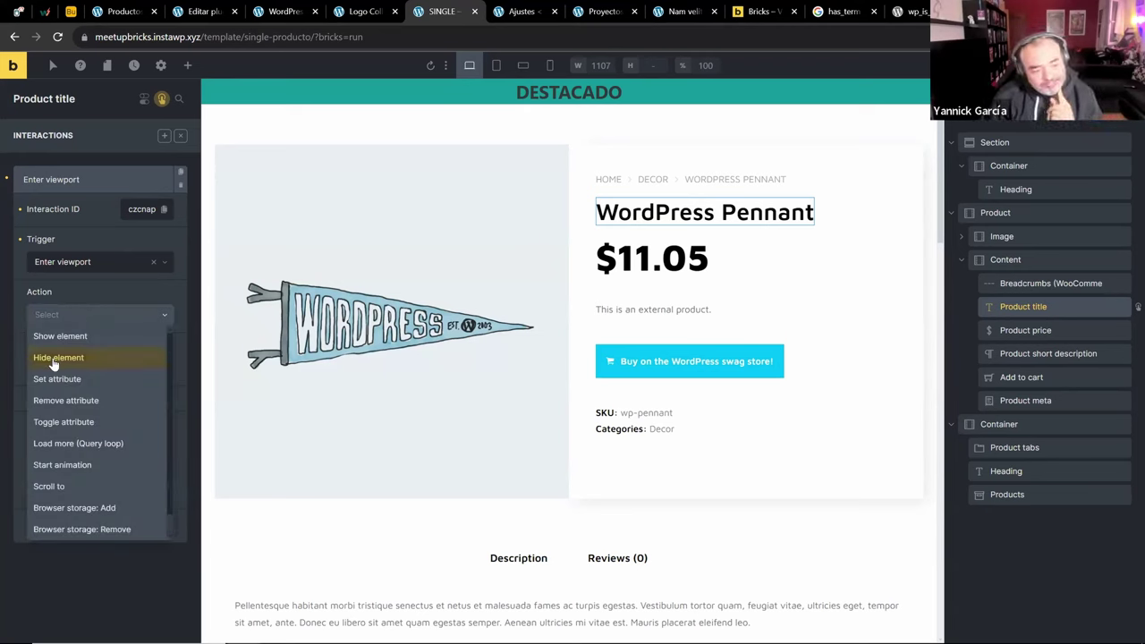
{"action": "left_click", "coordinate": [81, 338]}
{"action": "left_click", "coordinate": [71, 367]}
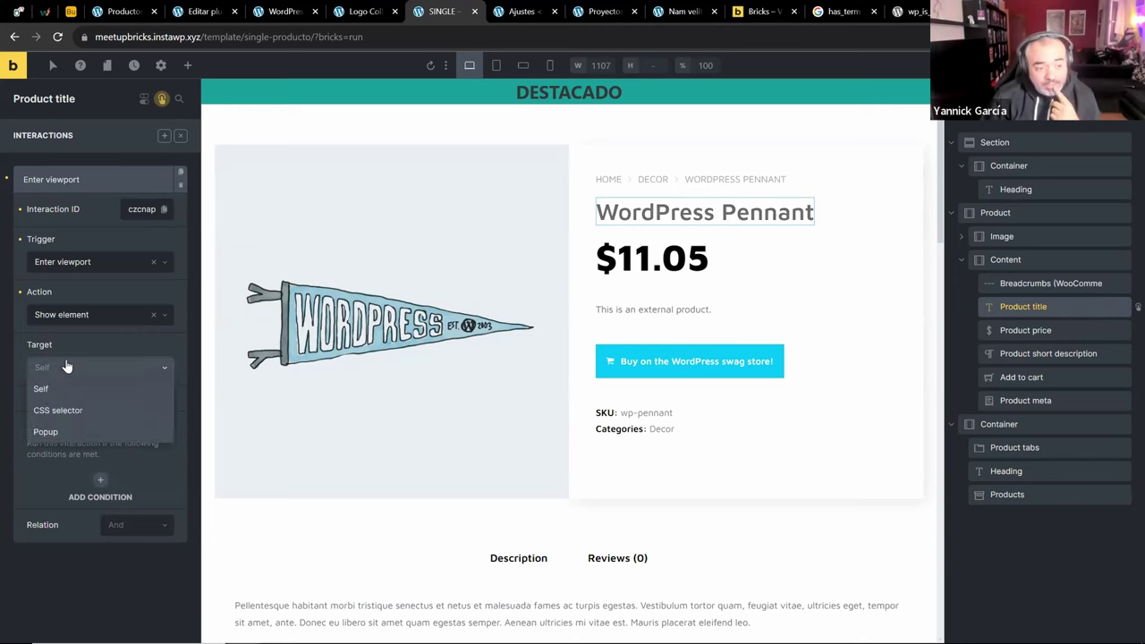
{"action": "left_click", "coordinate": [69, 408]}
{"action": "left_click", "coordinate": [64, 415]}
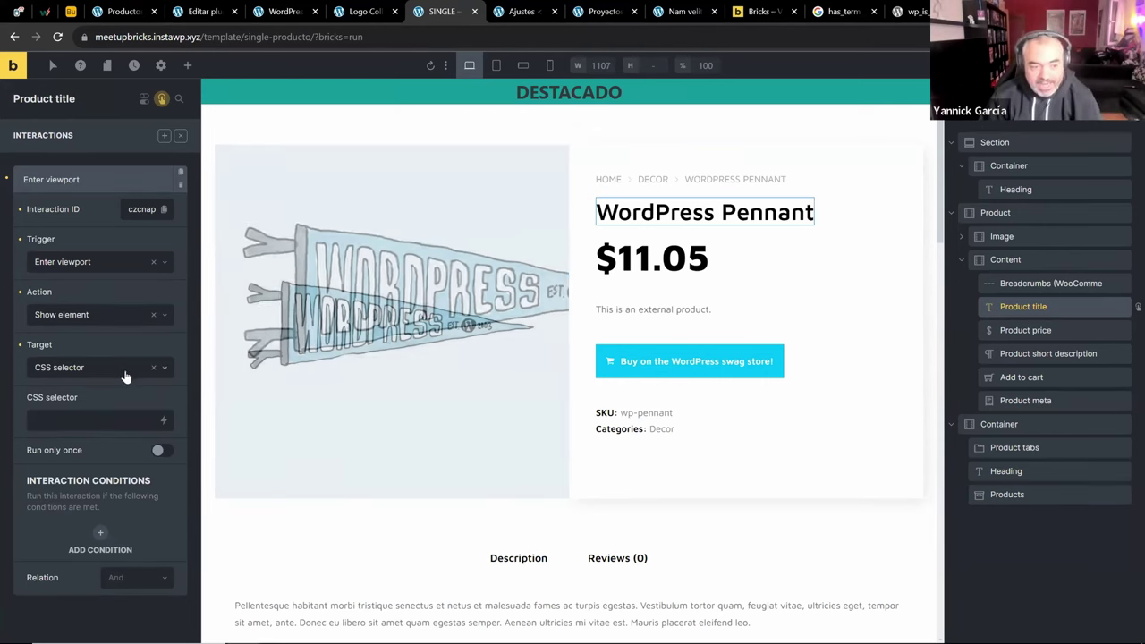
{"action": "type", "text": "sec"}
{"action": "key", "text": "ctrl+a"}
{"action": "key", "text": "BackSpace"}
Review the other actions available for the Product title's interaction
{"action": "left_click", "coordinate": [98, 314]}
{"action": "scroll", "coordinate": [98, 420], "scroll_direction": "down", "scroll_amount": 2}
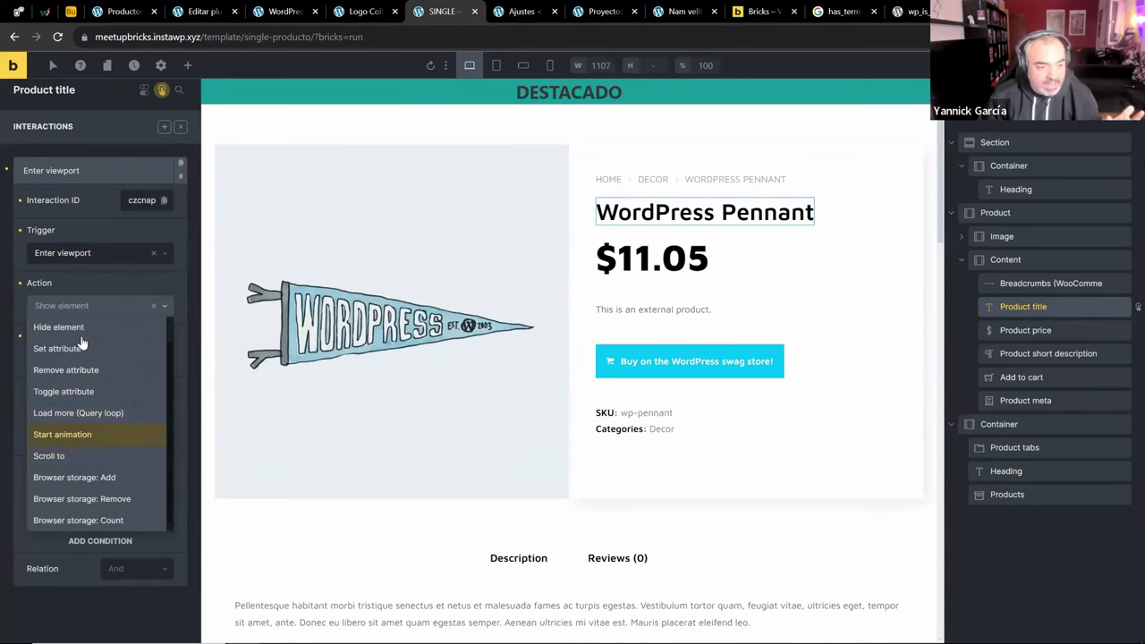
{"action": "left_click", "coordinate": [84, 280]}
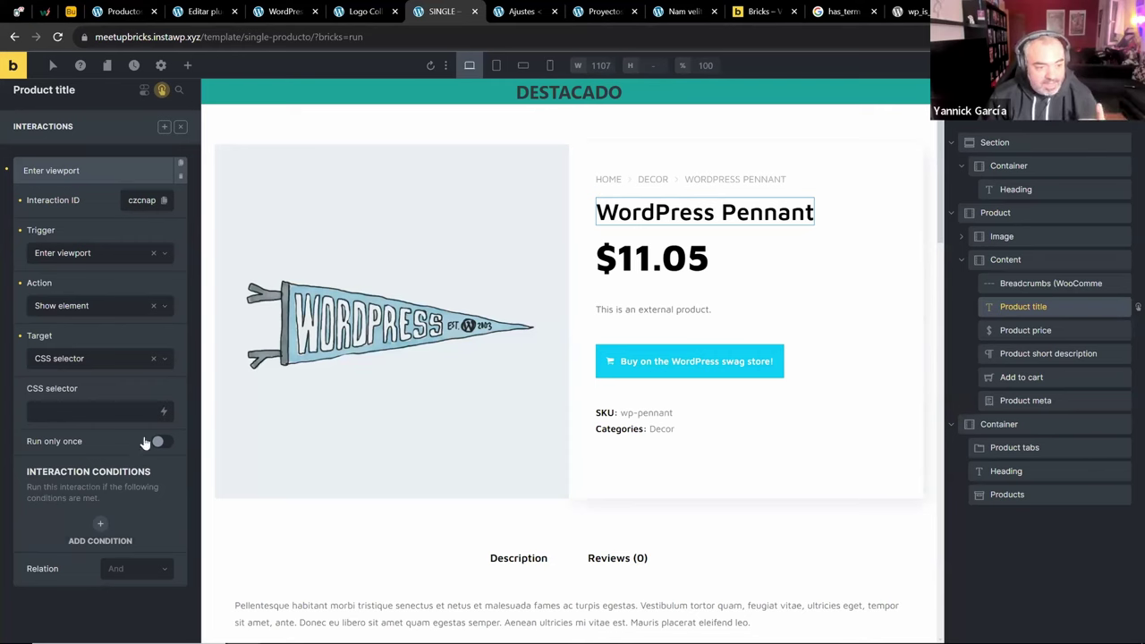
Add a condition to the Product title's interaction and review the available condition types
{"action": "left_click", "coordinate": [100, 541]}
{"action": "scroll", "coordinate": [95, 500], "scroll_direction": "down", "scroll_amount": 2}
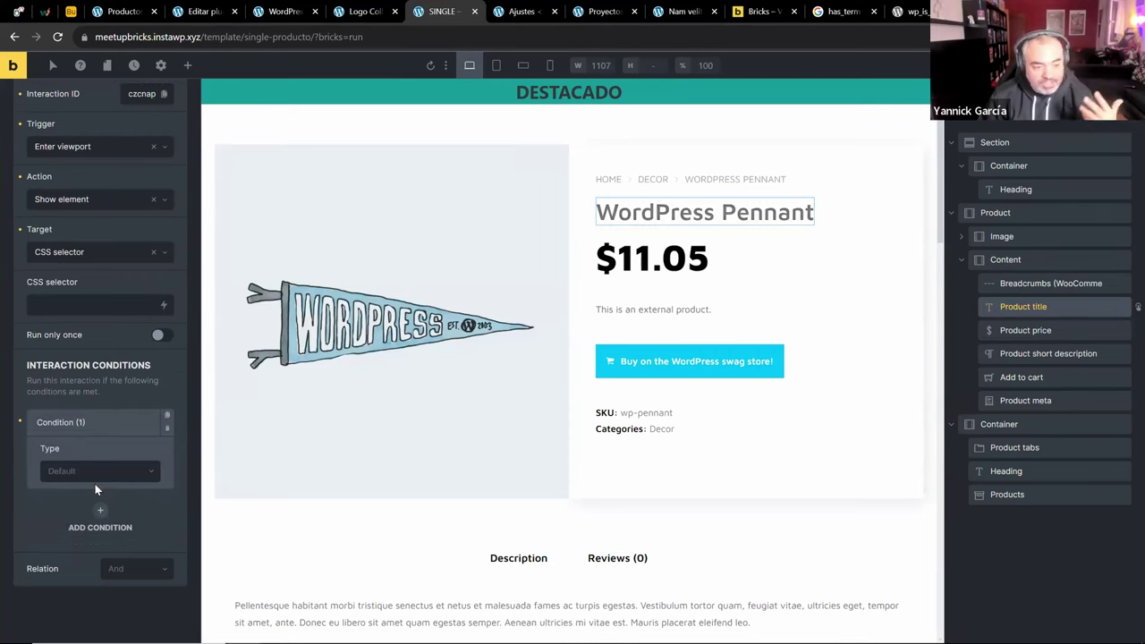
{"action": "left_click", "coordinate": [110, 478]}
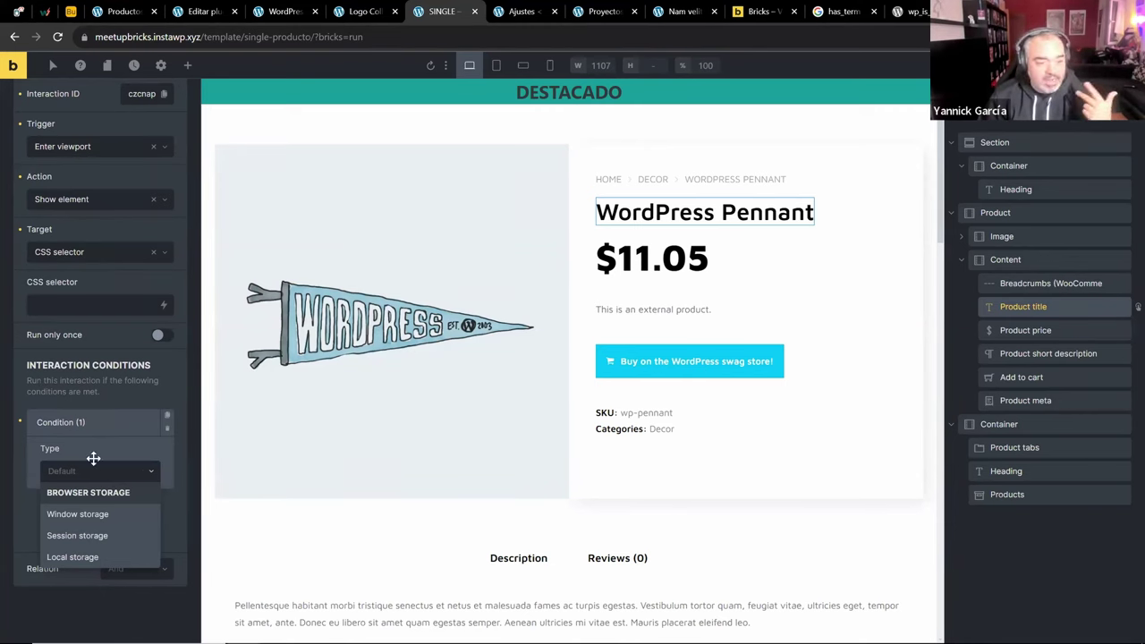
{"action": "left_click", "coordinate": [96, 430]}
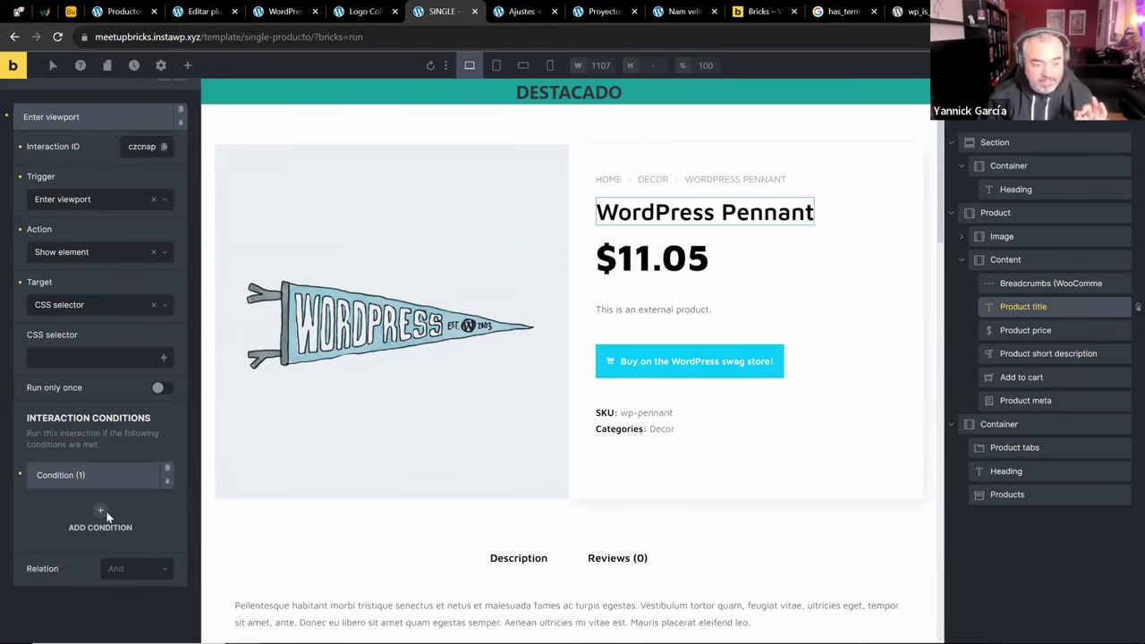
{"action": "scroll", "coordinate": [105, 403], "scroll_direction": "up", "scroll_amount": 1}
{"action": "scroll", "coordinate": [73, 228], "scroll_direction": "down", "scroll_amount": 1}
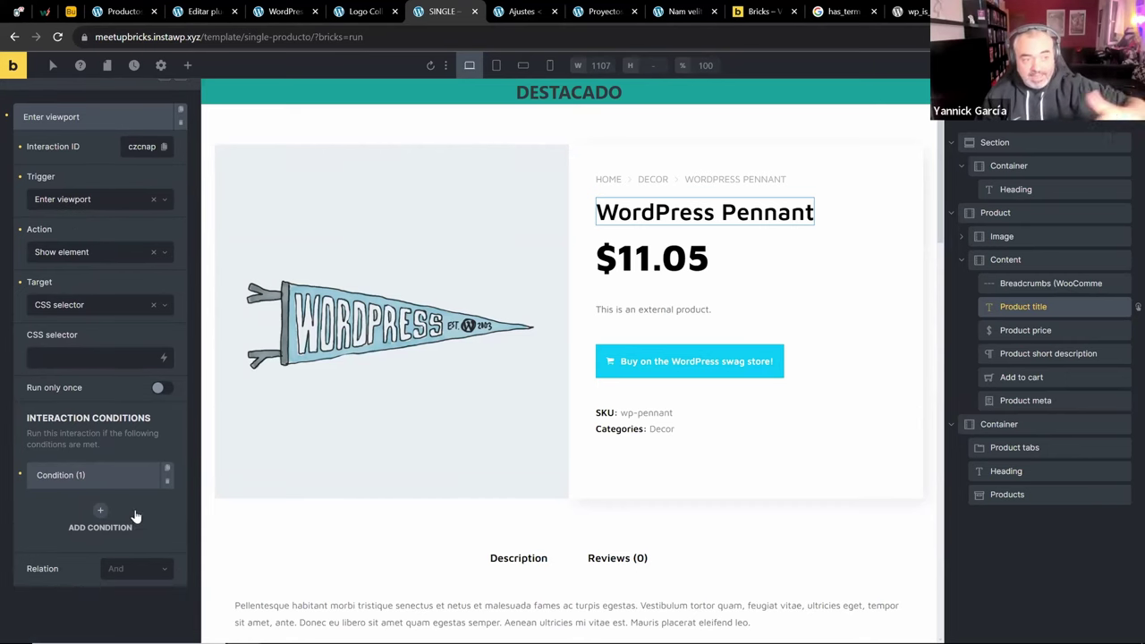
Undo the Product title's Enter viewport interaction and add a new blank interaction in its place
{"action": "scroll", "coordinate": [116, 286], "scroll_direction": "up", "scroll_amount": 1}
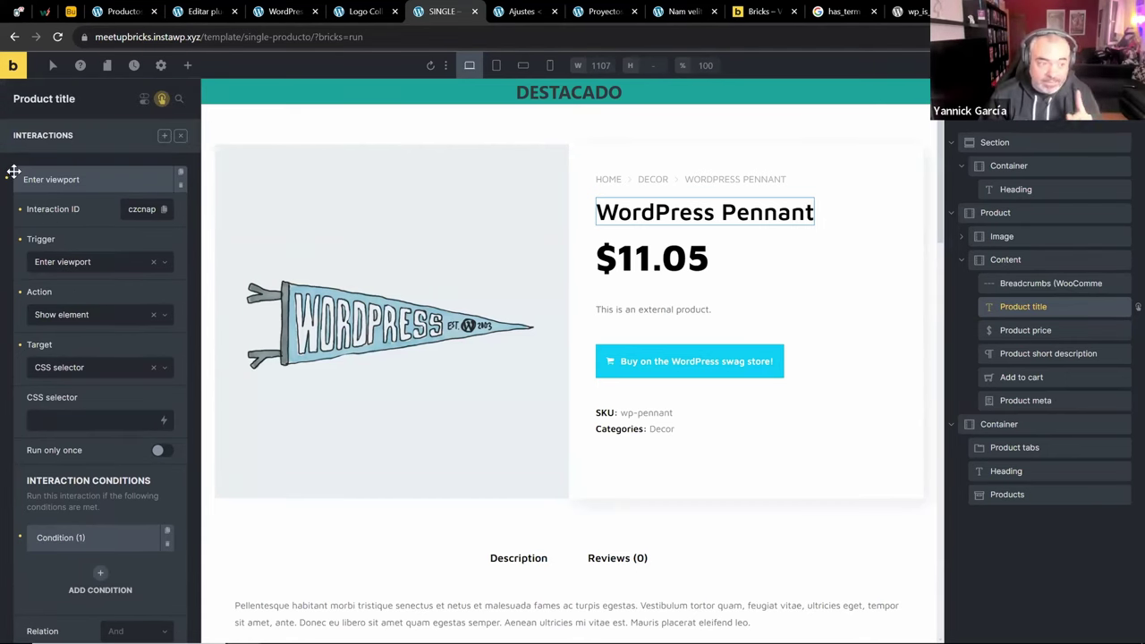
{"action": "key", "text": "ctrl+z"}
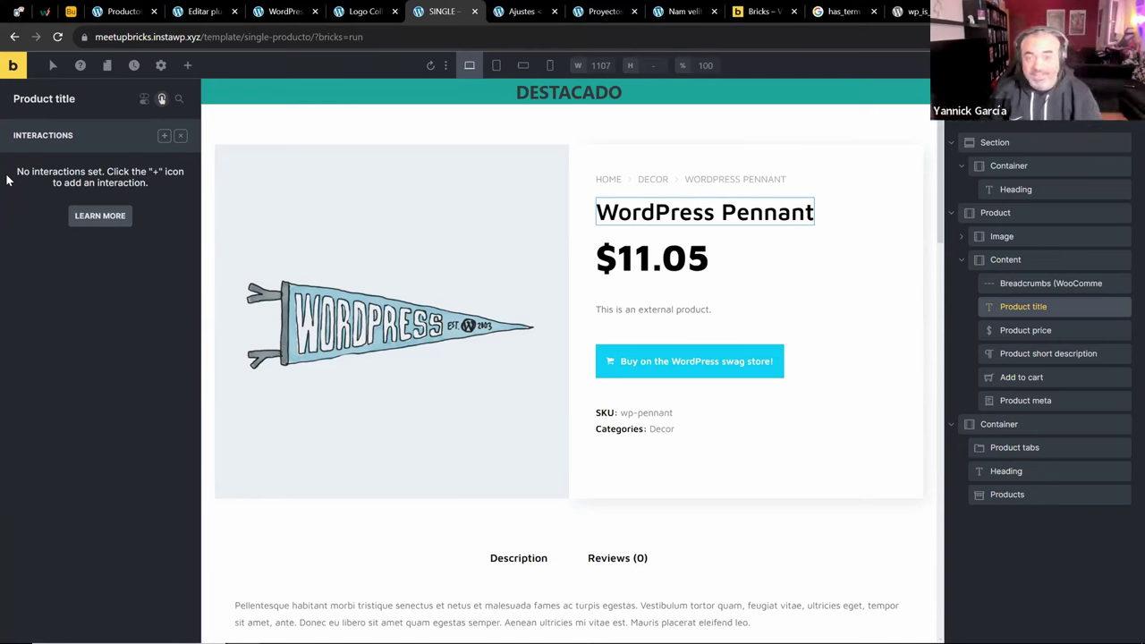
{"action": "left_click", "coordinate": [164, 135]}
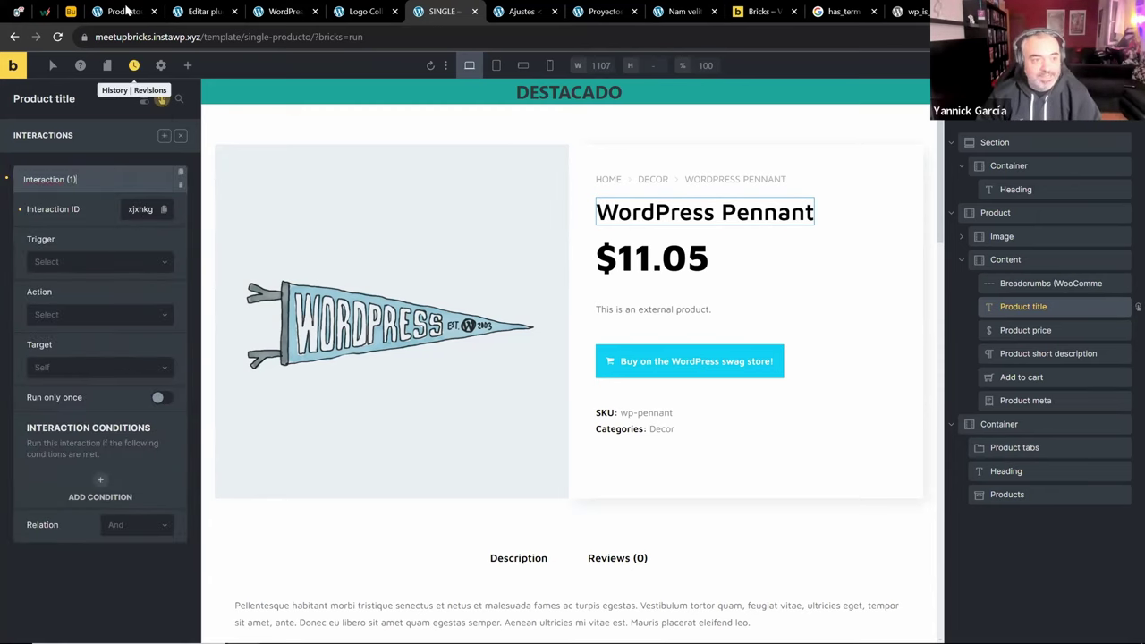
Switch to the Airtable builder checklist and select the row on compatibility with WooCommerce, WPML, ACF and JetEngine
{"action": "left_click", "coordinate": [71, 12]}
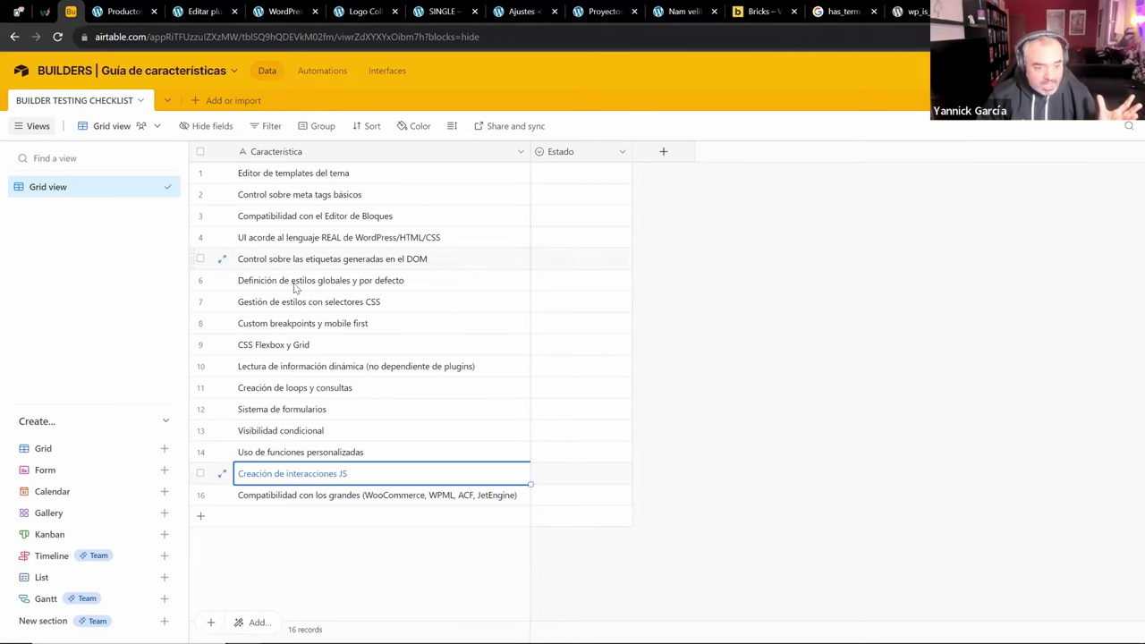
{"action": "left_click", "coordinate": [270, 498]}
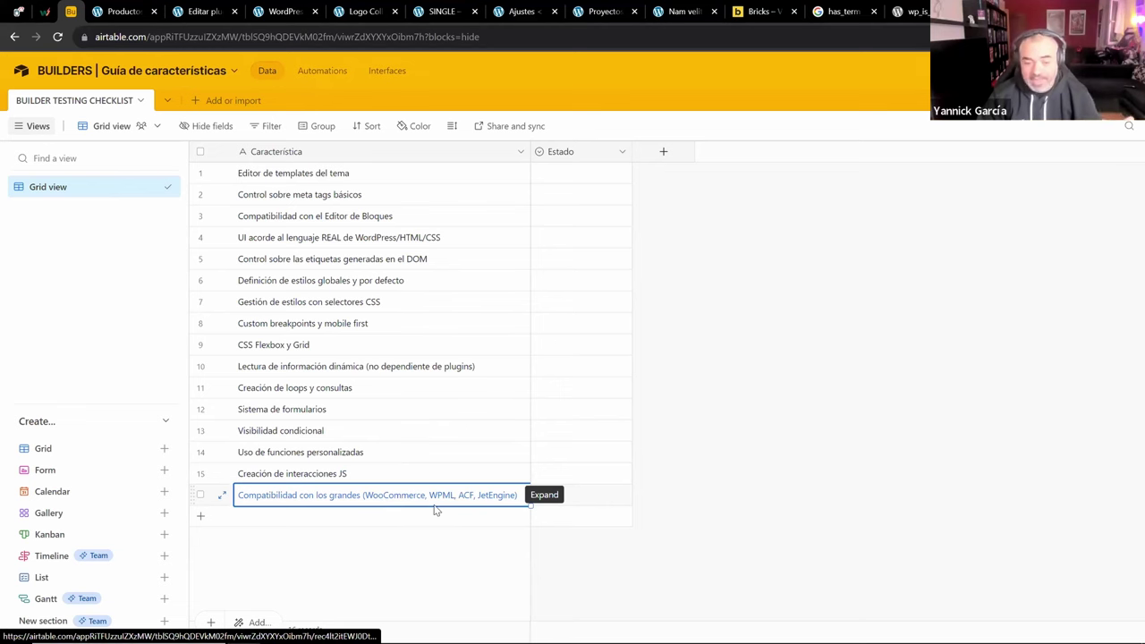
Glance at the product list and plugin code, return to the single product template in Bricks, and review the available product elements
{"action": "left_click", "coordinate": [139, 9]}
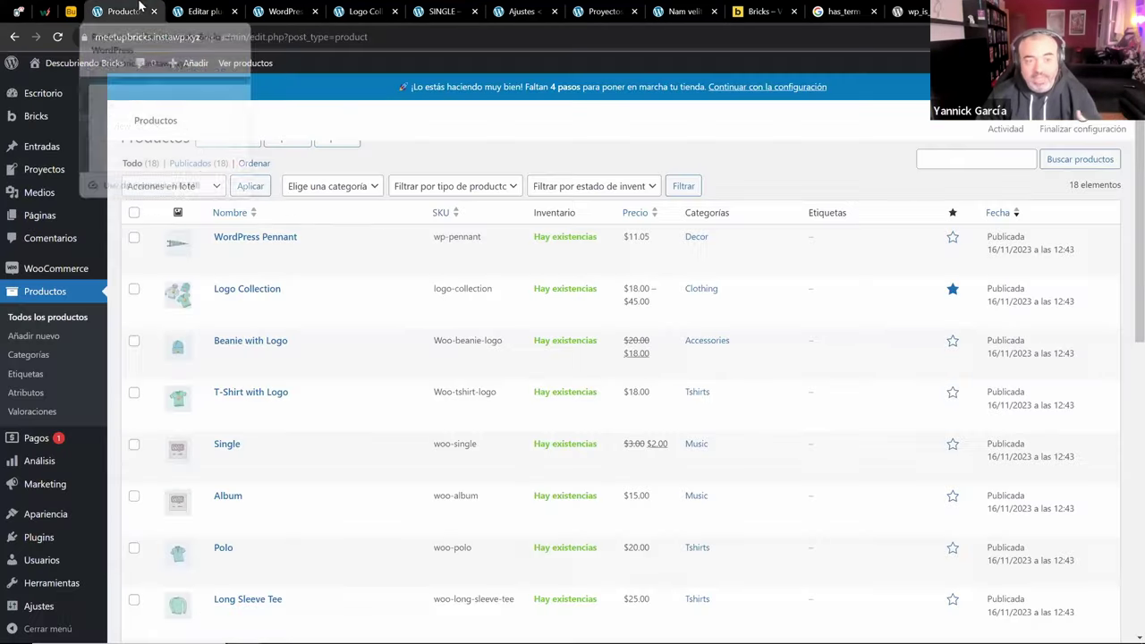
{"action": "left_click", "coordinate": [204, 11]}
{"action": "scroll", "coordinate": [319, 182], "scroll_direction": "up", "scroll_amount": 10}
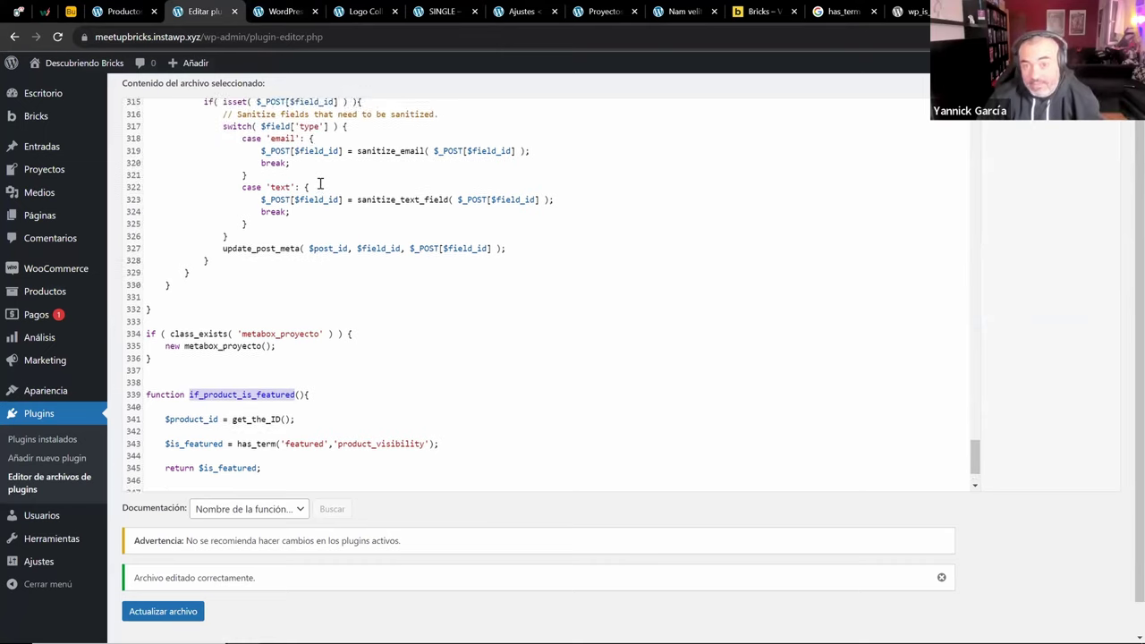
{"action": "scroll", "coordinate": [319, 198], "scroll_direction": "up", "scroll_amount": 3}
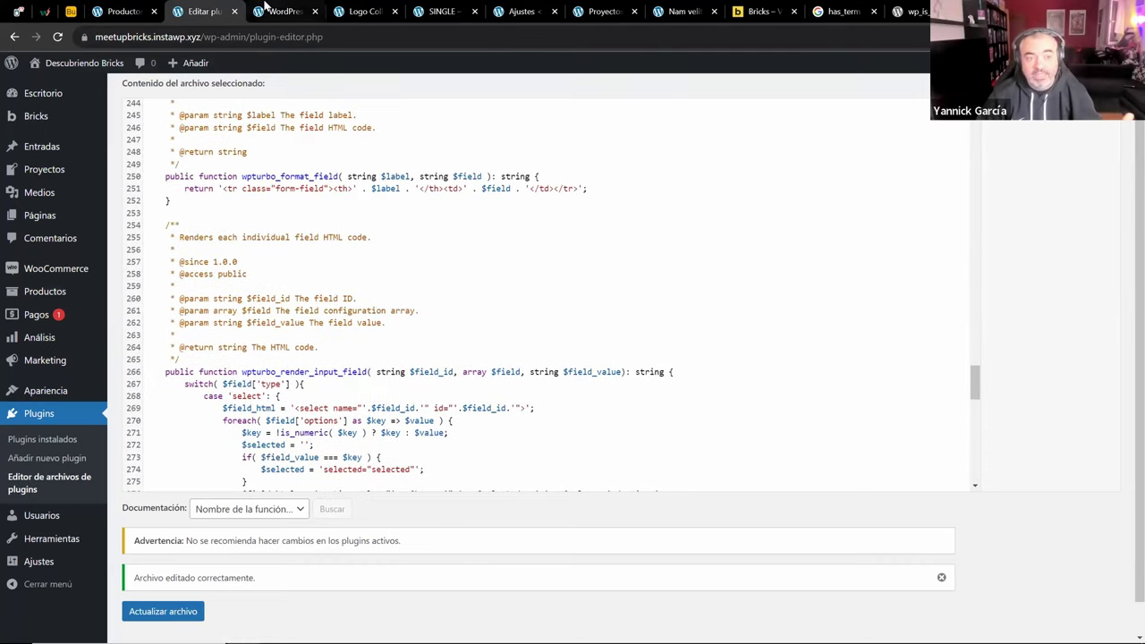
{"action": "left_click", "coordinate": [284, 11]}
{"action": "left_click", "coordinate": [416, 10]}
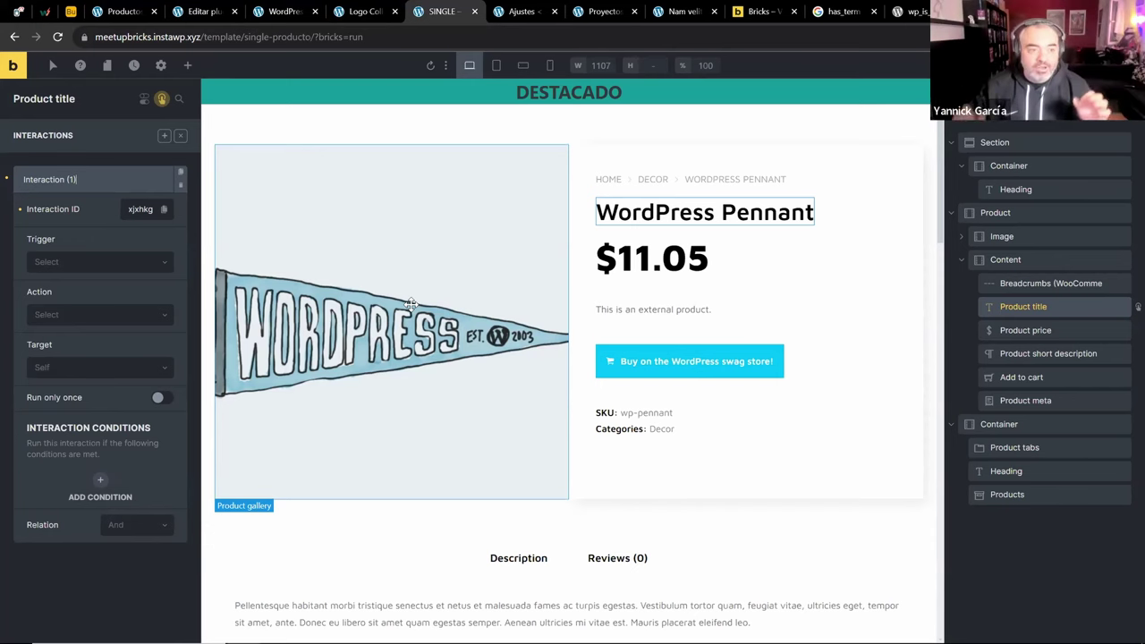
{"action": "left_click", "coordinate": [187, 65]}
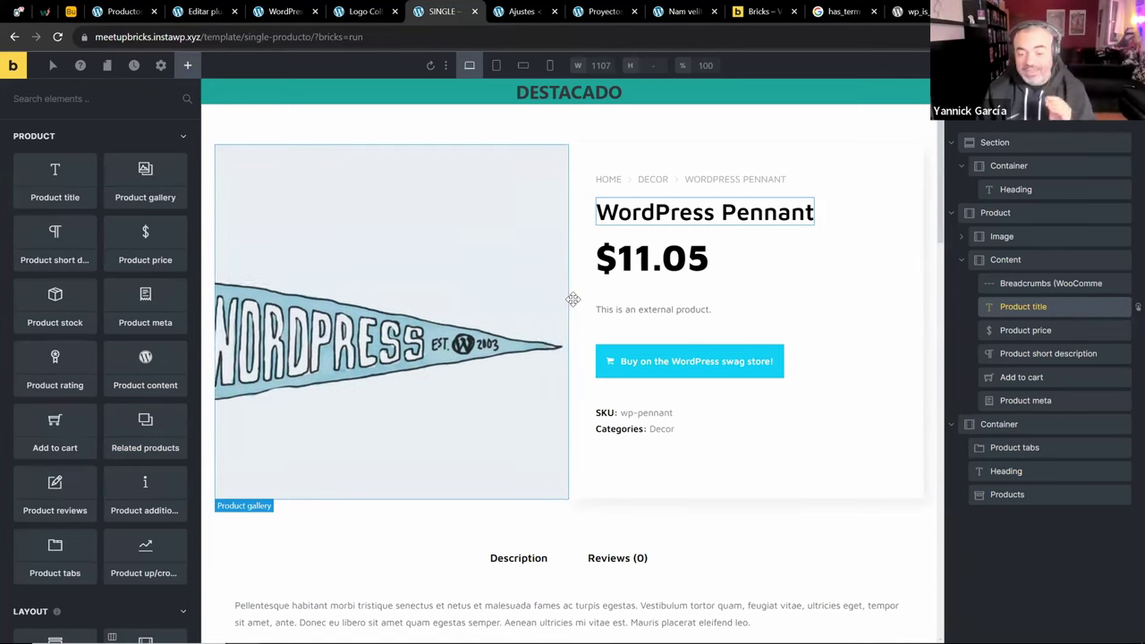
{"action": "scroll", "coordinate": [572, 297], "scroll_direction": "down", "scroll_amount": 5}
{"action": "scroll", "coordinate": [568, 298], "scroll_direction": "up", "scroll_amount": 1}
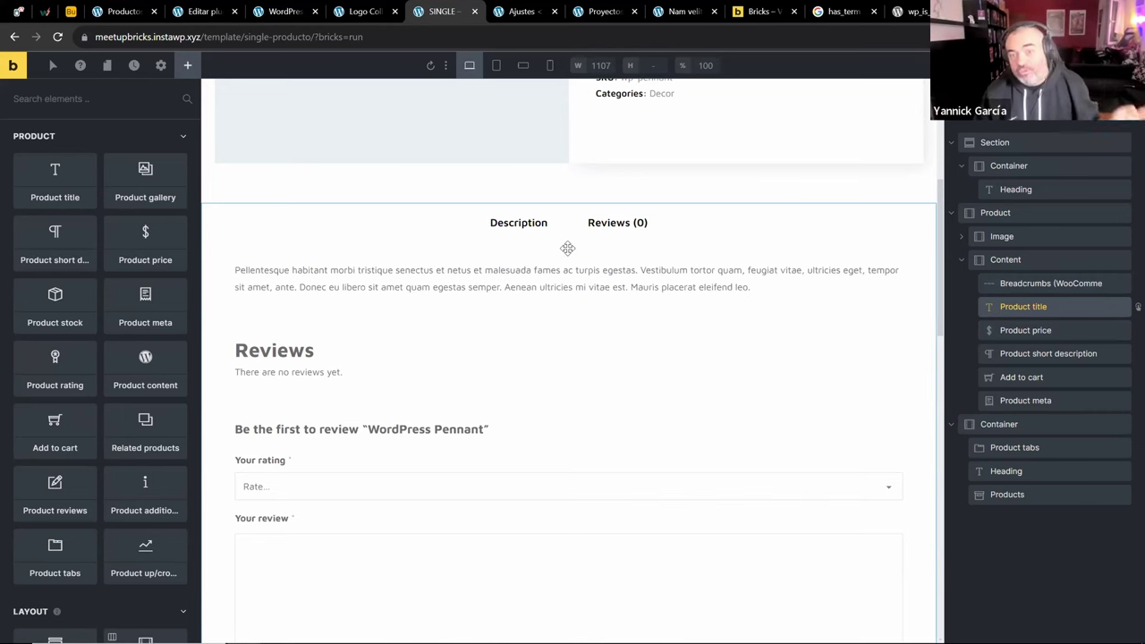
Switch to the Bricks website and look through its public roadmap and the changelog's release history
{"action": "left_click", "coordinate": [760, 11]}
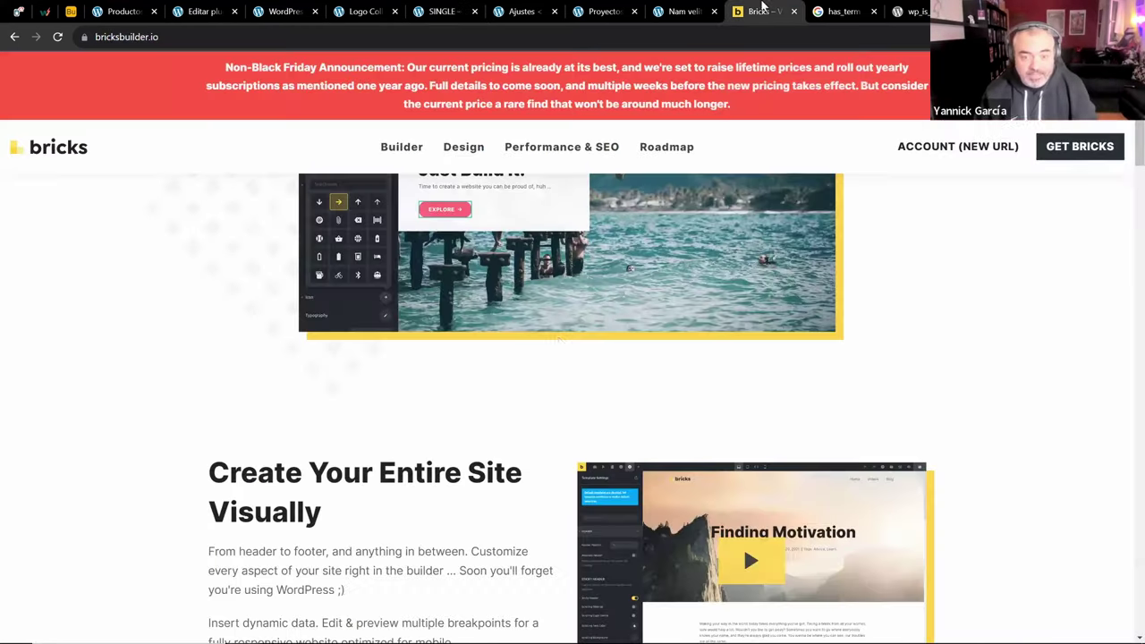
{"action": "scroll", "coordinate": [559, 339], "scroll_direction": "up", "scroll_amount": 3}
{"action": "left_click", "coordinate": [665, 148]}
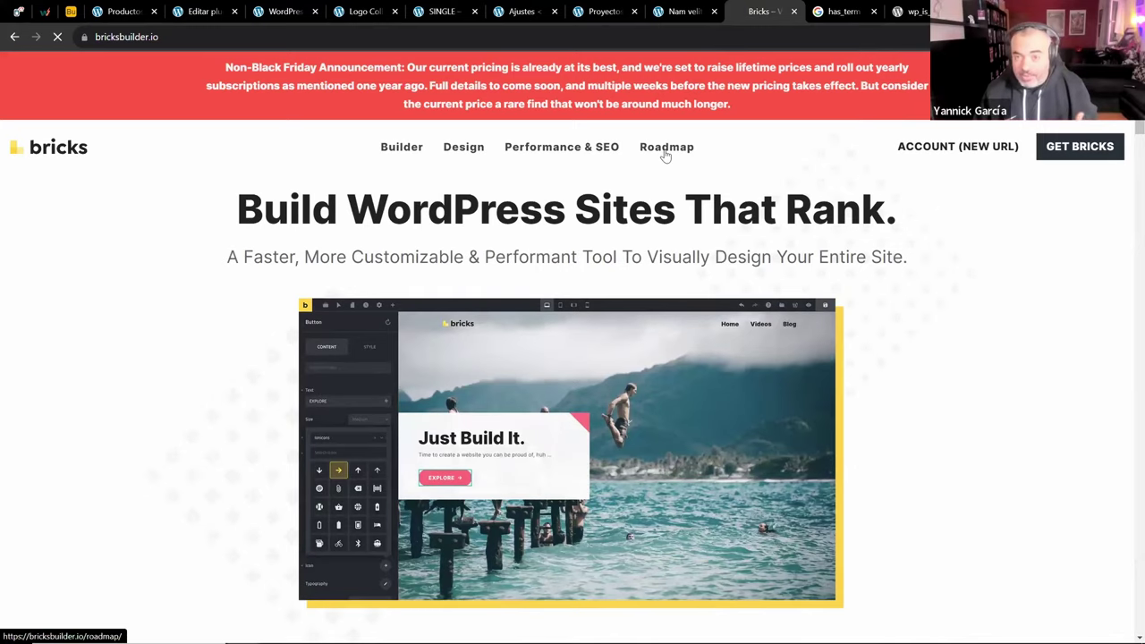
{"action": "scroll", "coordinate": [573, 272], "scroll_direction": "down", "scroll_amount": 2}
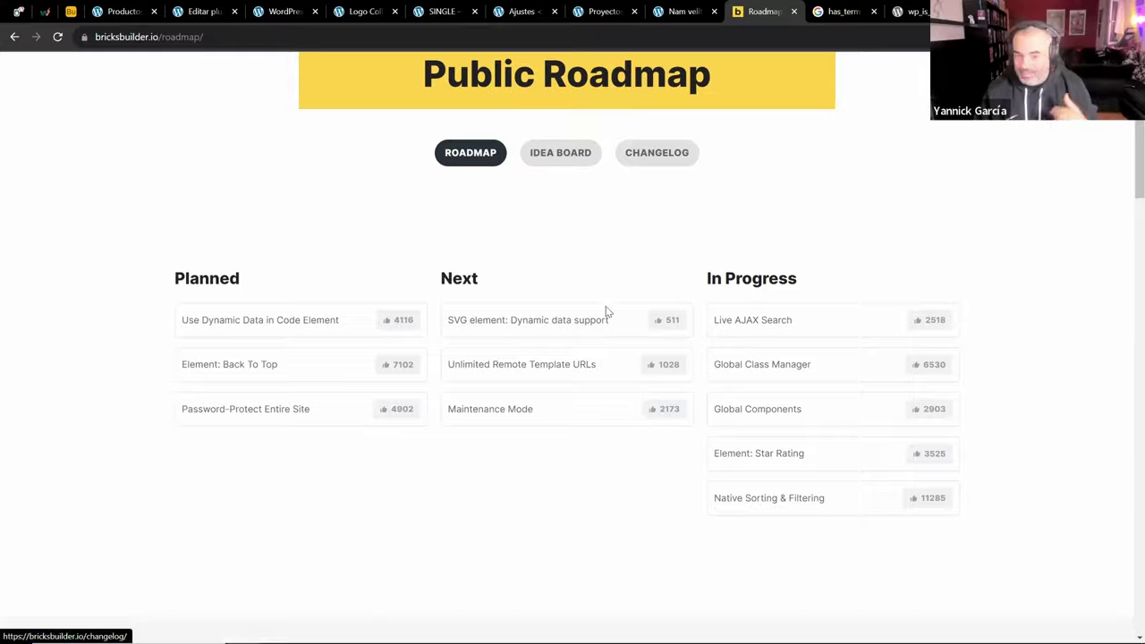
{"action": "scroll", "coordinate": [603, 309], "scroll_direction": "down", "scroll_amount": 6}
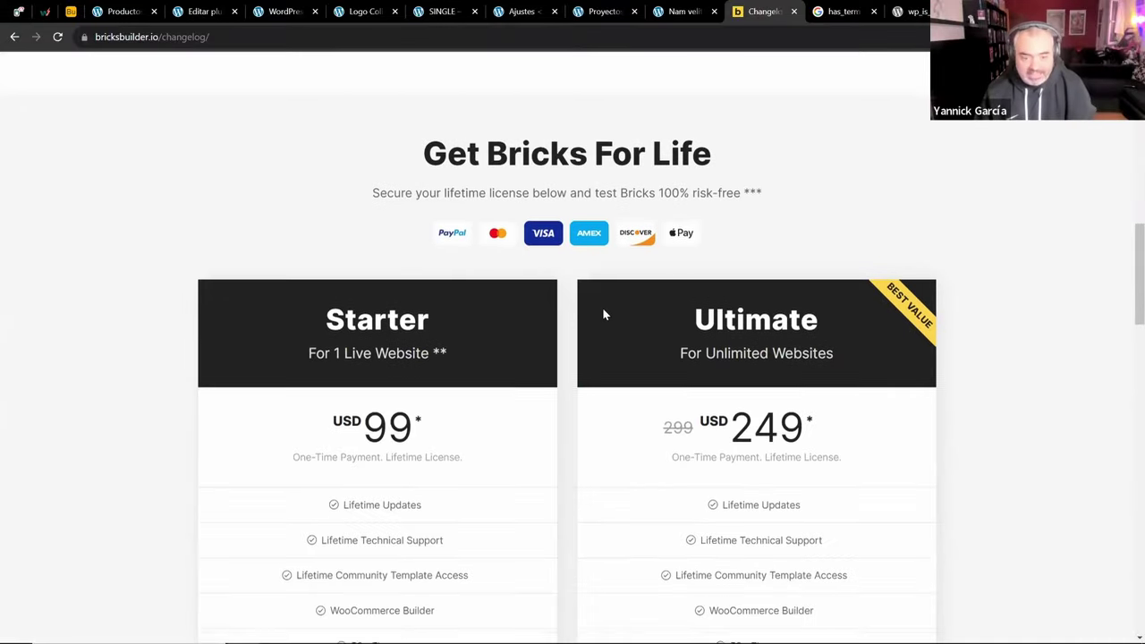
{"action": "scroll", "coordinate": [603, 309], "scroll_direction": "down", "scroll_amount": 8}
{"action": "scroll", "coordinate": [603, 296], "scroll_direction": "up", "scroll_amount": 7}
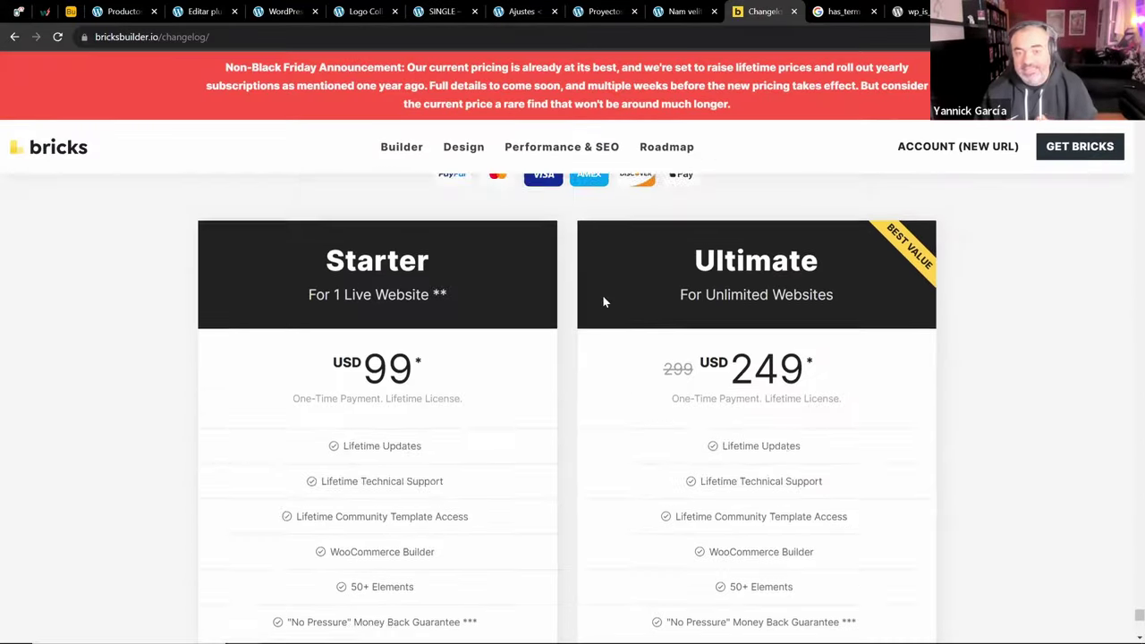
{"action": "scroll", "coordinate": [603, 296], "scroll_direction": "up", "scroll_amount": 10}
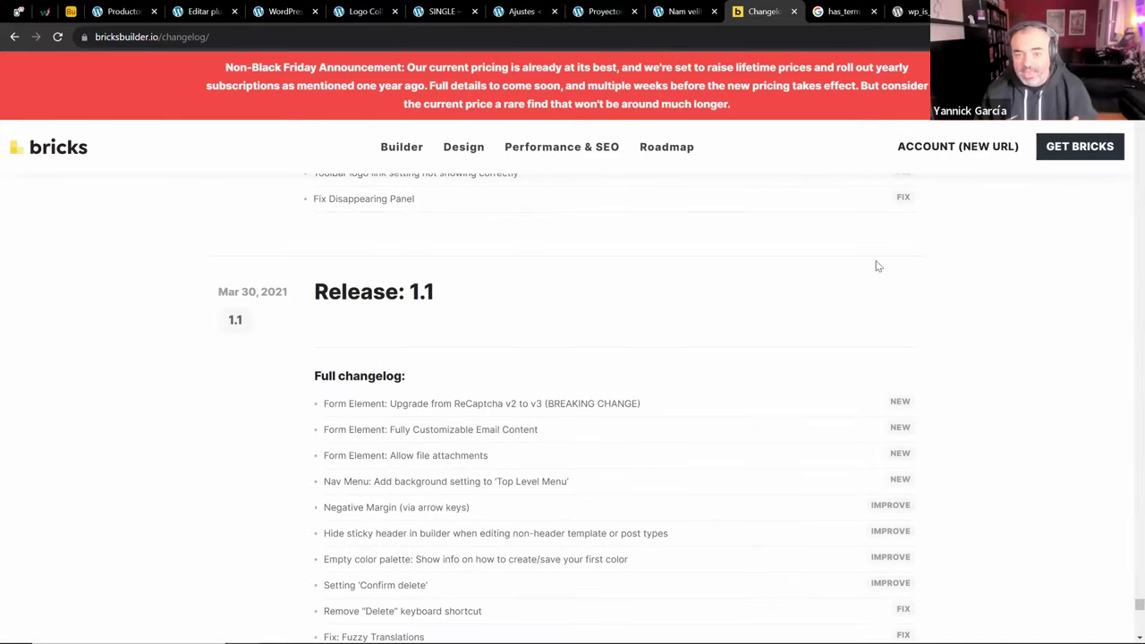
Examine the Bricks idea board, then return to the roadmap to review its Planned, Next and In Progress features
{"action": "left_click", "coordinate": [683, 162]}
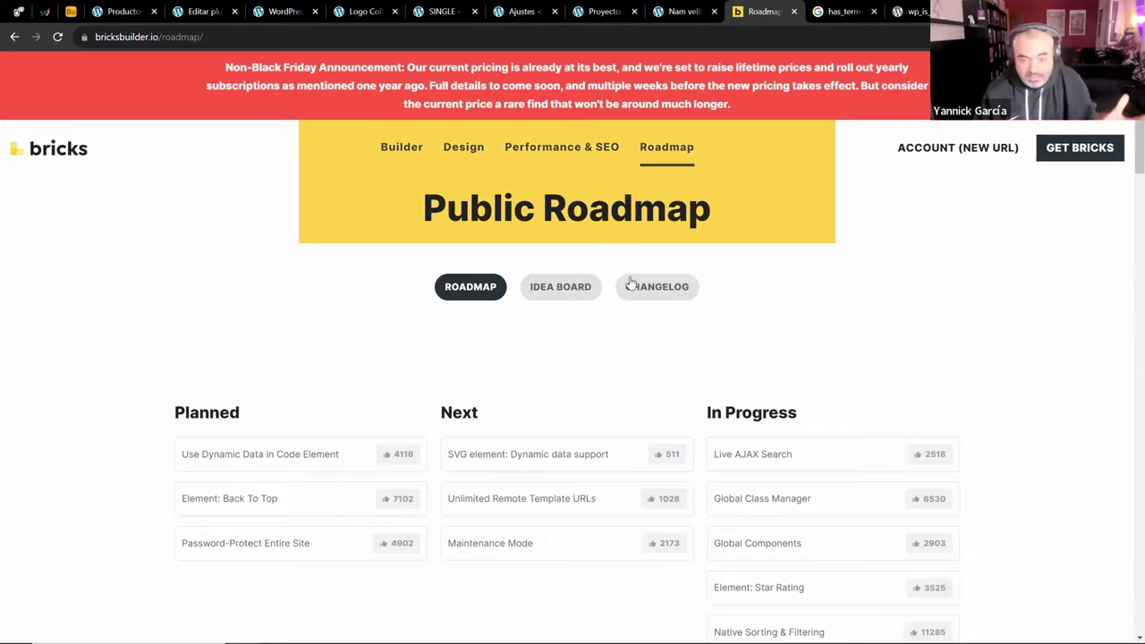
{"action": "left_click", "coordinate": [560, 286]}
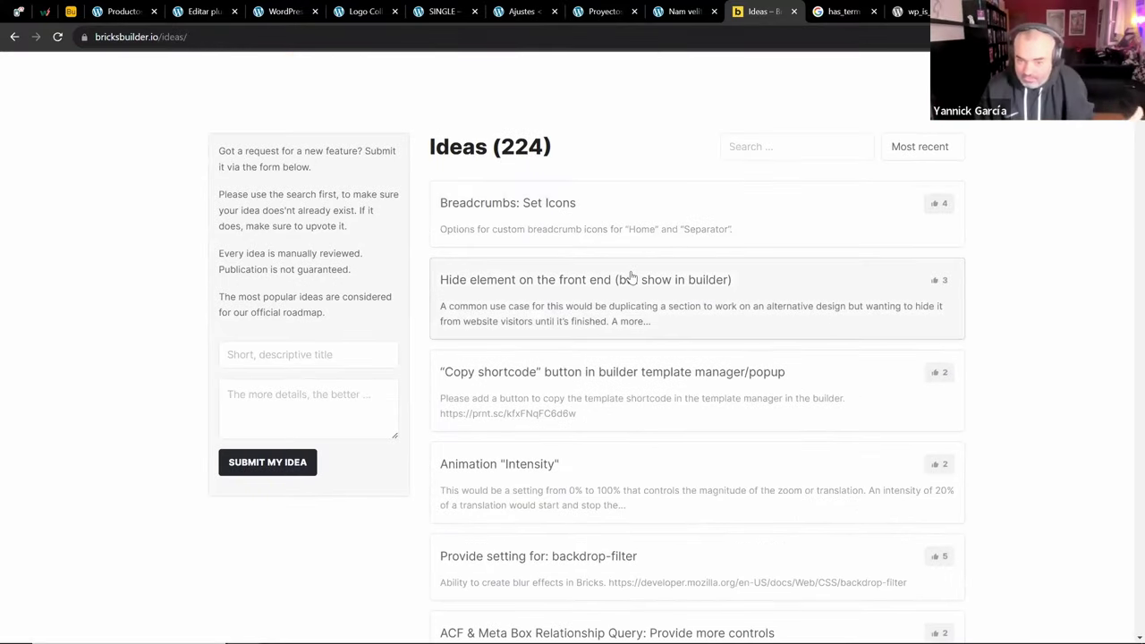
{"action": "scroll", "coordinate": [630, 277], "scroll_direction": "down", "scroll_amount": 2}
{"action": "scroll", "coordinate": [626, 276], "scroll_direction": "up", "scroll_amount": 5}
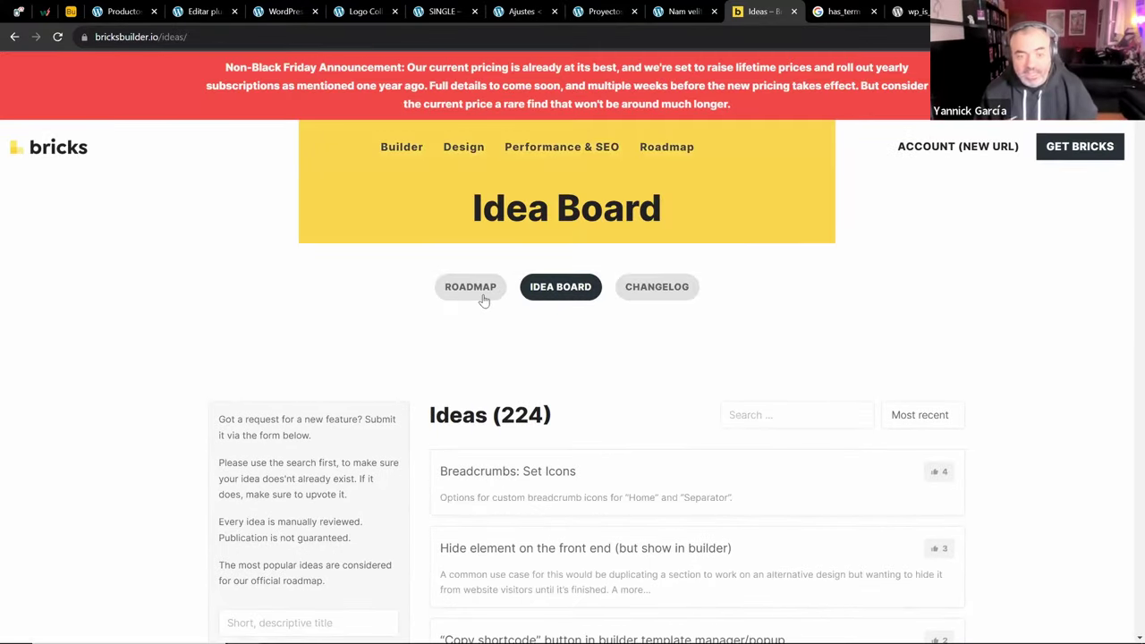
{"action": "left_click", "coordinate": [470, 286]}
{"action": "scroll", "coordinate": [481, 298], "scroll_direction": "down", "scroll_amount": 2}
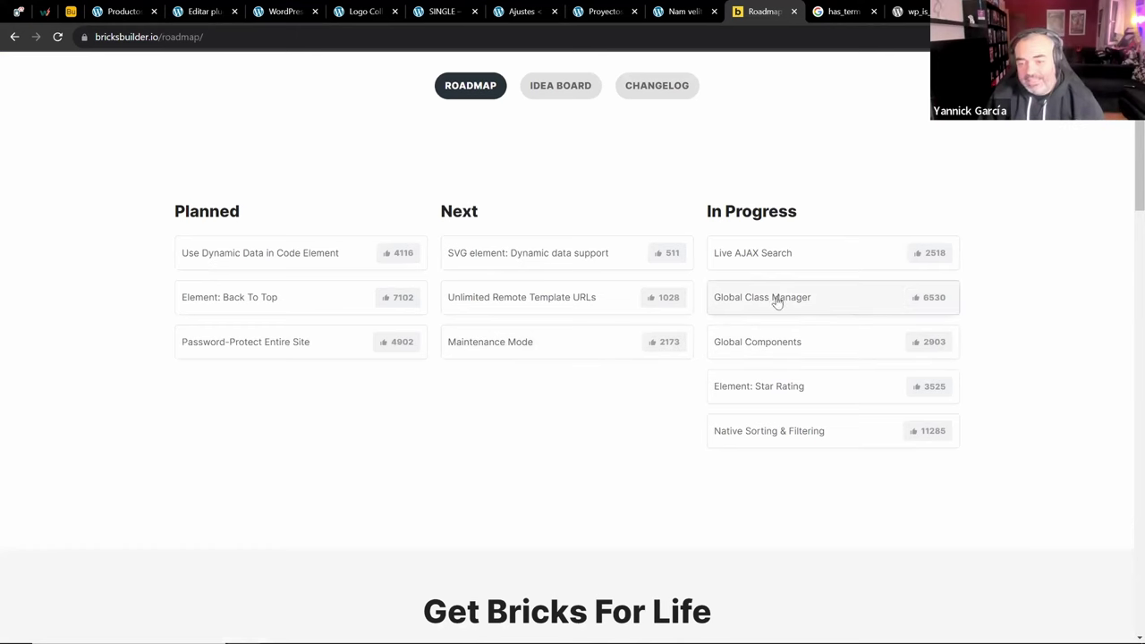
Return to the single product template and assign the existing color-primario class to the Product gallery
{"action": "left_click", "coordinate": [443, 10]}
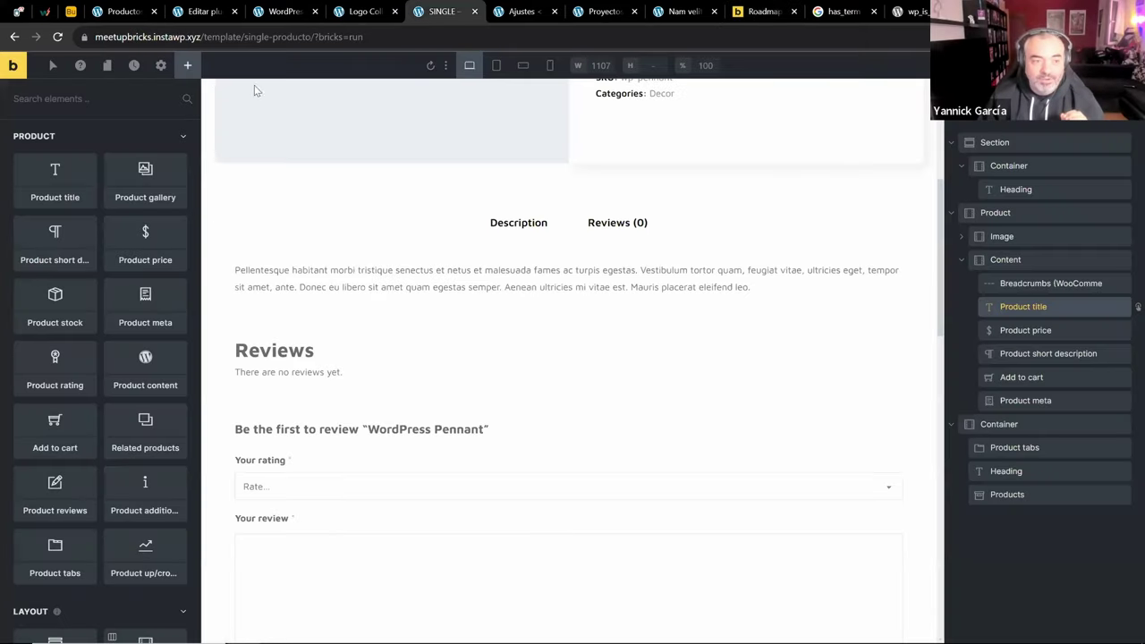
{"action": "scroll", "coordinate": [447, 232], "scroll_direction": "up", "scroll_amount": 4}
{"action": "left_click", "coordinate": [260, 155]}
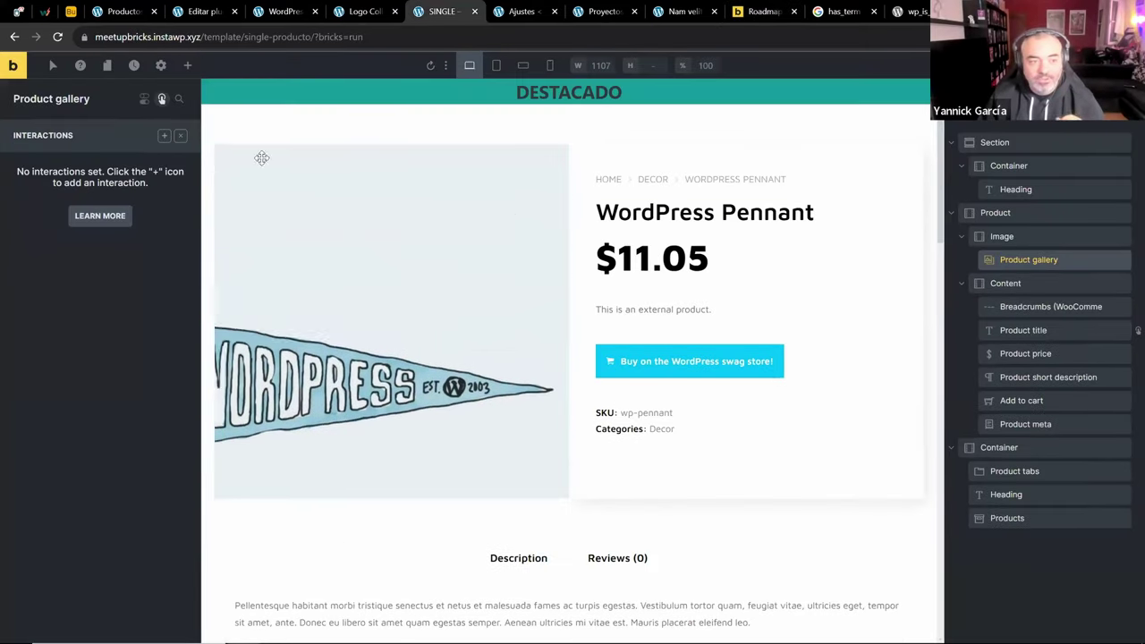
{"action": "left_click", "coordinate": [162, 100]}
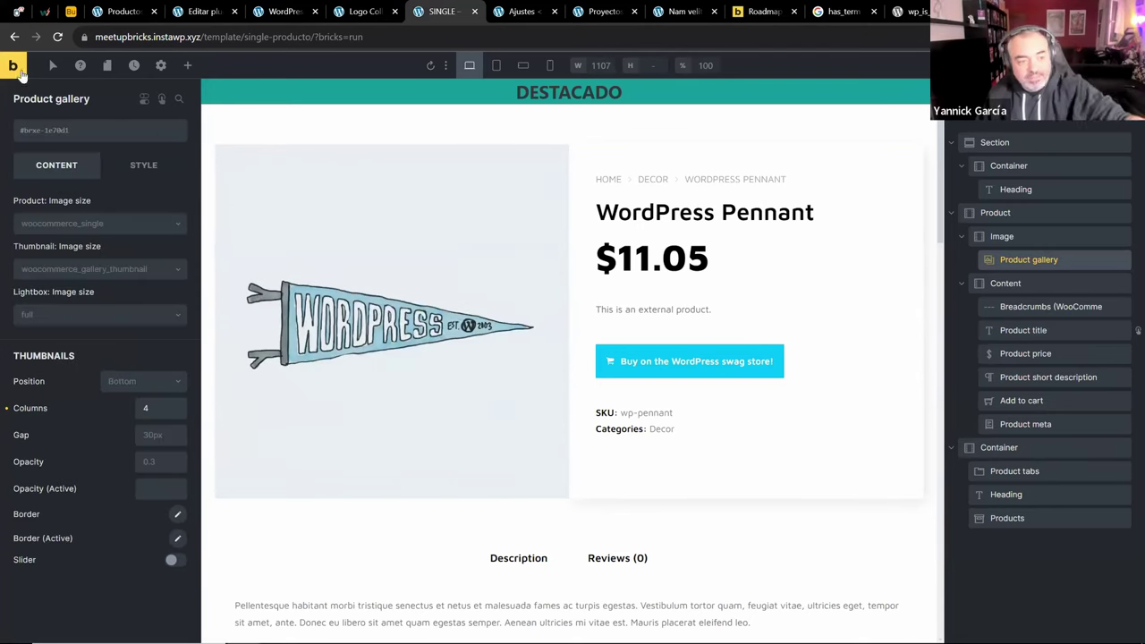
{"action": "left_click", "coordinate": [74, 134]}
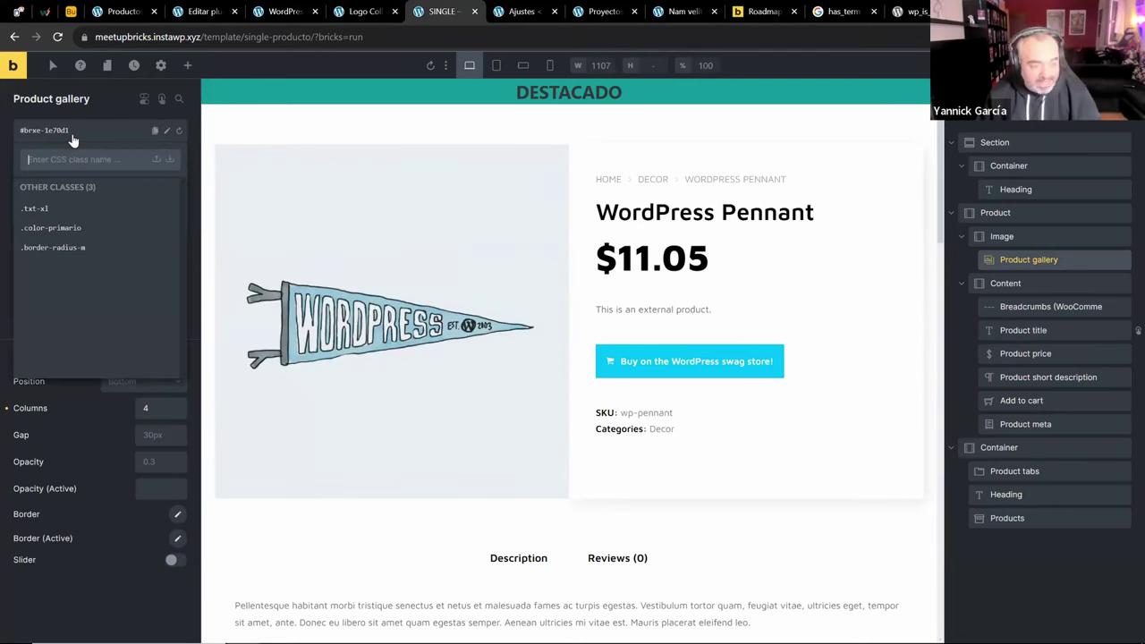
{"action": "left_click", "coordinate": [63, 234]}
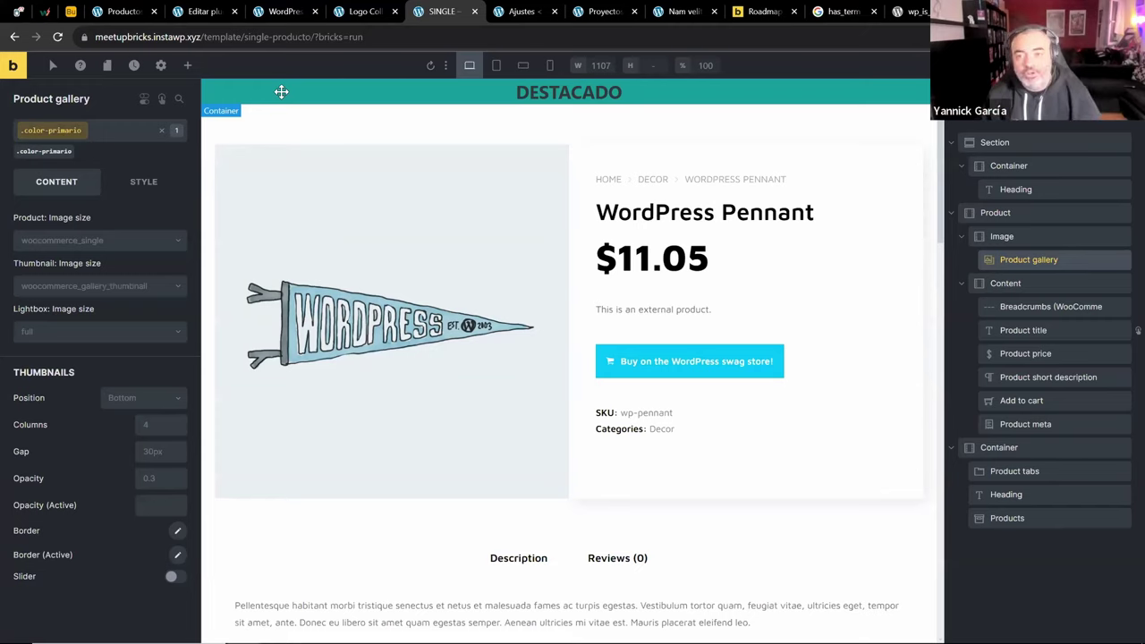
Switch back to the Bricks public roadmap and review the upcoming features again
{"action": "left_click", "coordinate": [758, 14]}
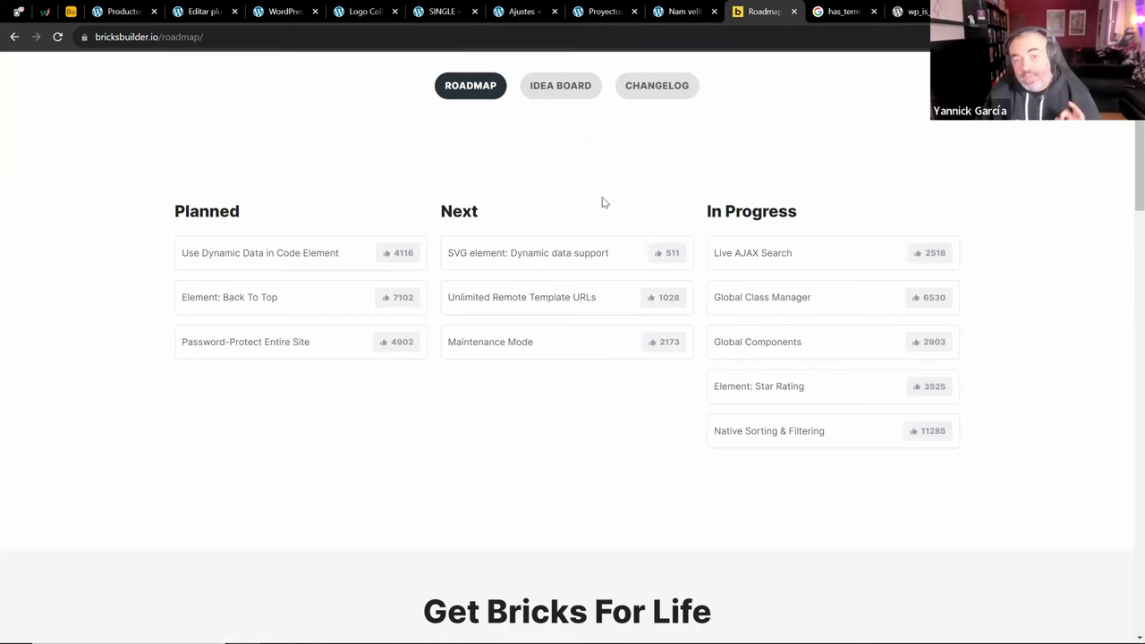
{"action": "scroll", "coordinate": [603, 203], "scroll_direction": "up", "scroll_amount": 3}
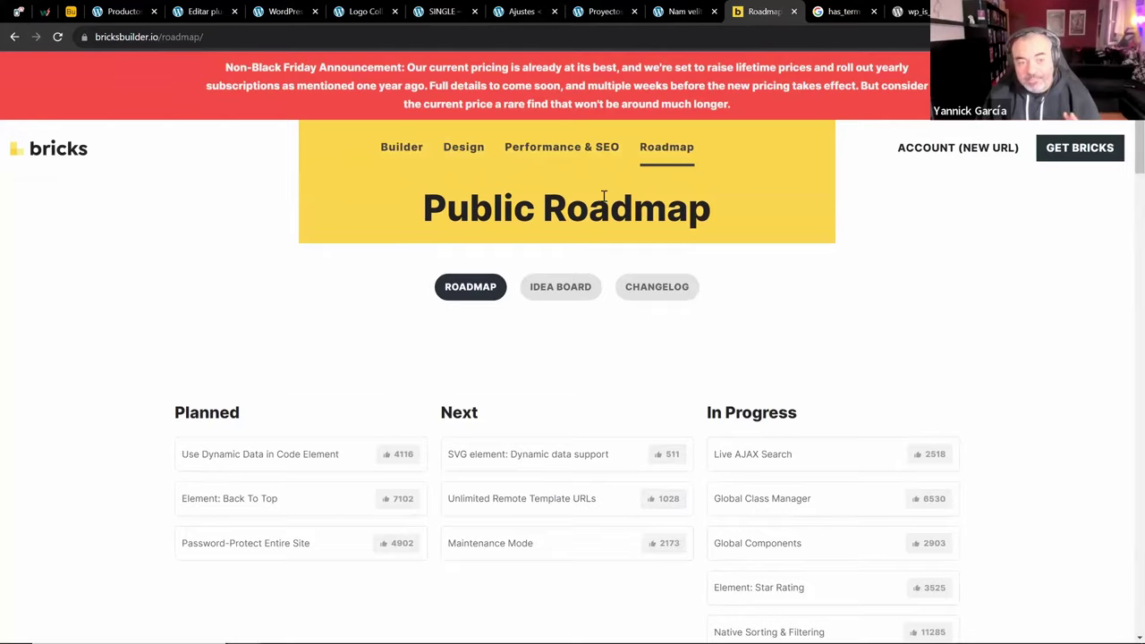
{"action": "scroll", "coordinate": [603, 196], "scroll_direction": "down", "scroll_amount": 2}
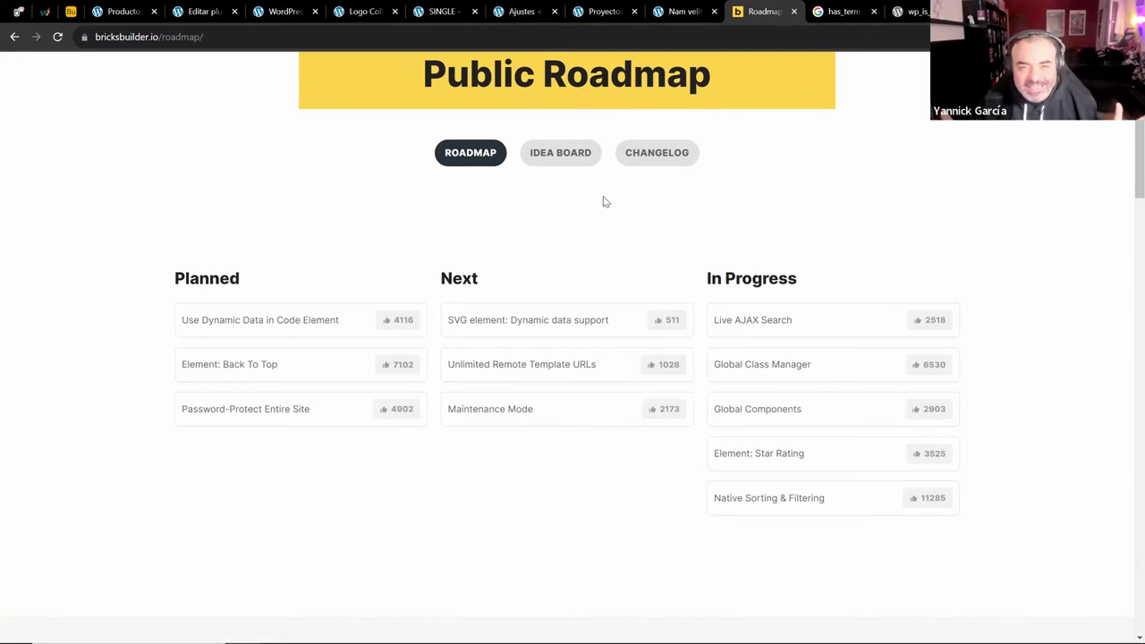
Search Google for bricksforge in a new tab, open bricksforge.io, and review the plugin's benefits and core features
{"action": "key", "text": "ctrl+t"}
{"action": "type", "text": "bricksforge"}
{"action": "key", "text": "Return"}
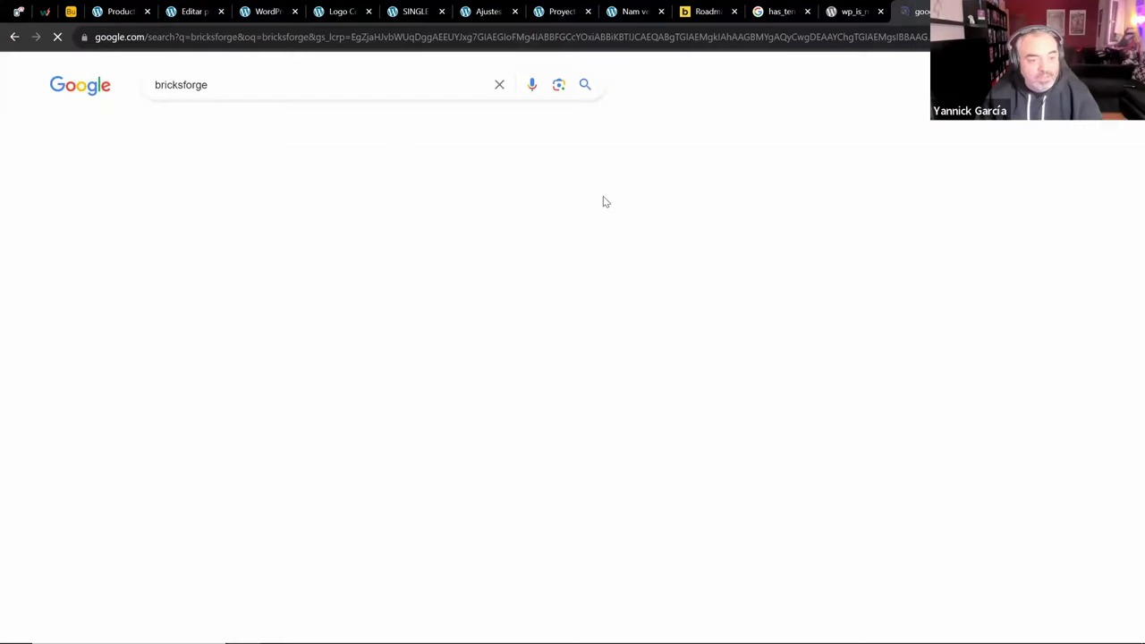
{"action": "left_click", "coordinate": [236, 255]}
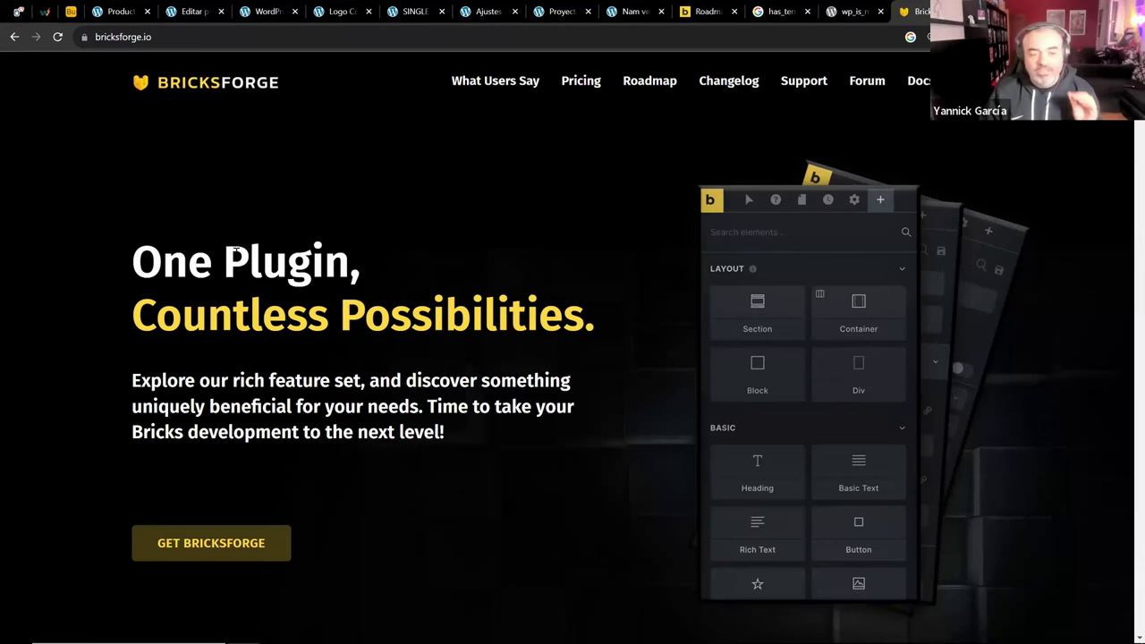
{"action": "scroll", "coordinate": [234, 250], "scroll_direction": "down", "scroll_amount": 8}
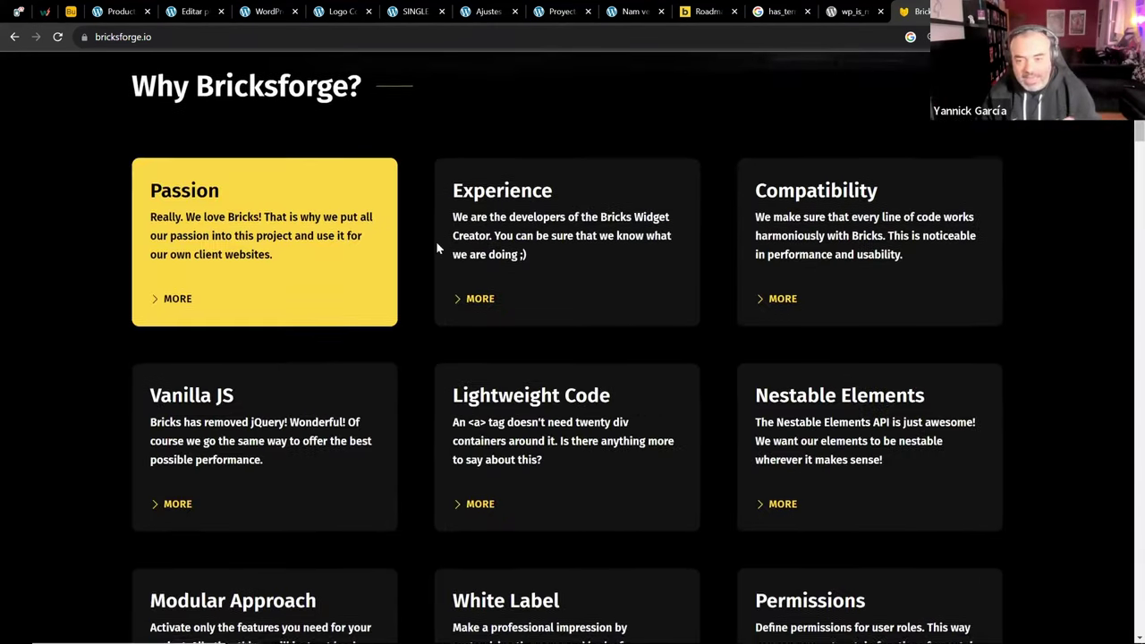
{"action": "scroll", "coordinate": [436, 243], "scroll_direction": "down", "scroll_amount": 5}
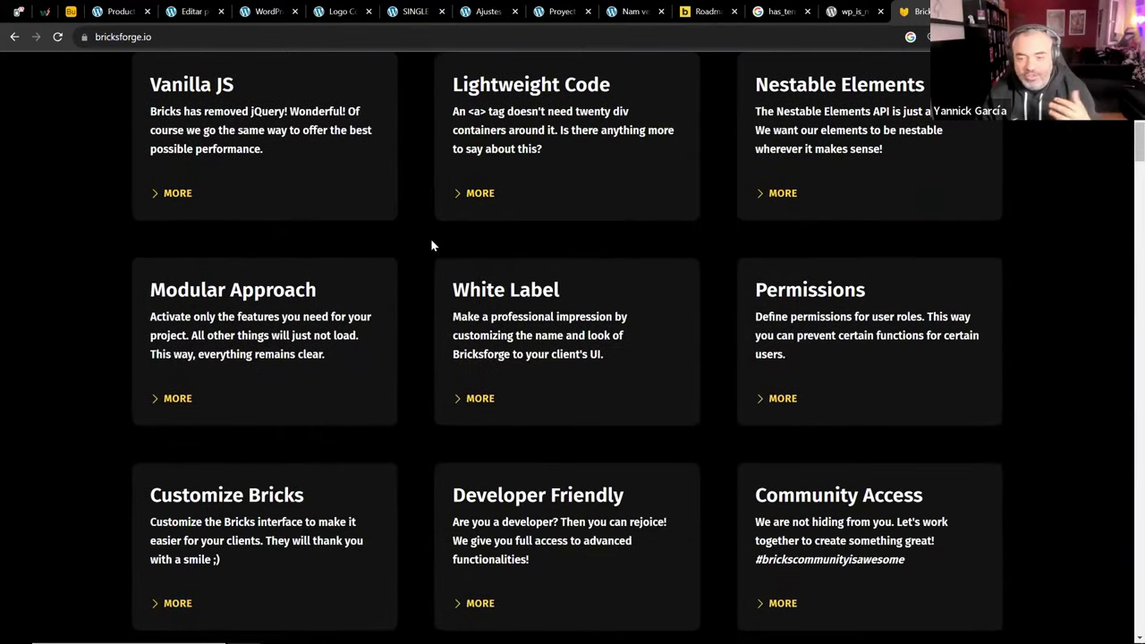
{"action": "scroll", "coordinate": [431, 238], "scroll_direction": "down", "scroll_amount": 4}
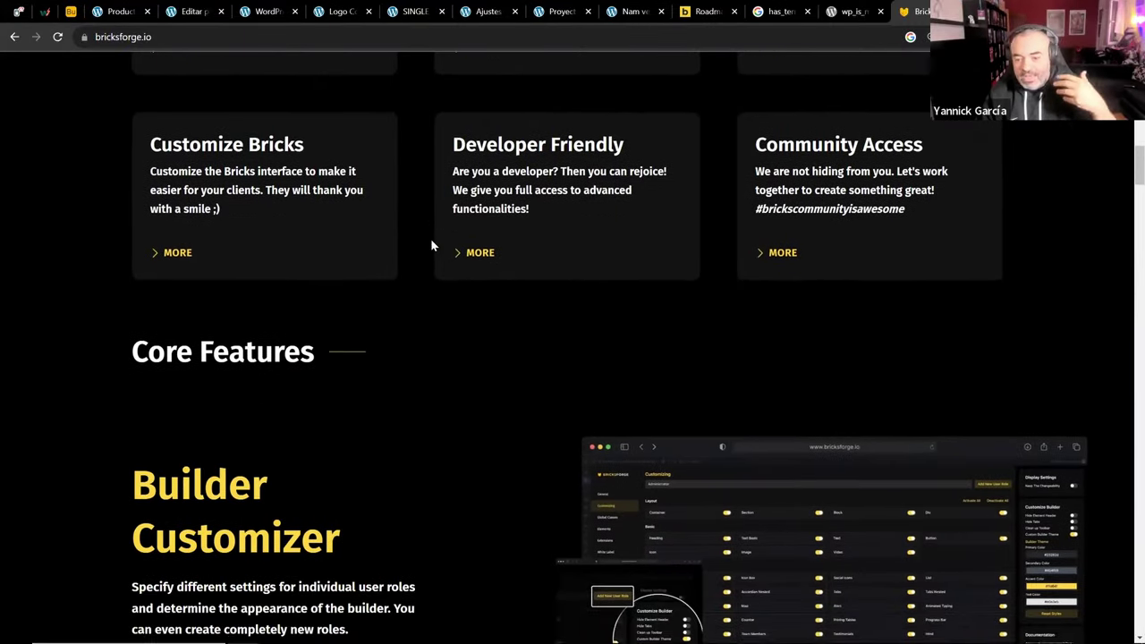
{"action": "scroll", "coordinate": [427, 238], "scroll_direction": "down", "scroll_amount": 3}
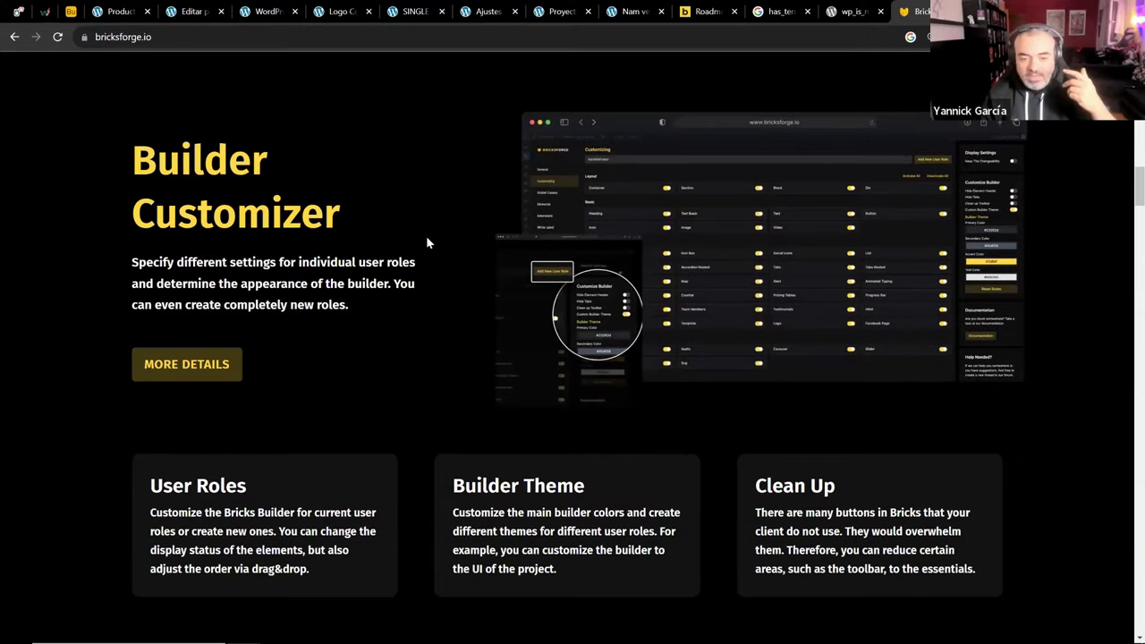
Review Bricksforge's Global Classes Creator, Animations and Bricksforge Panel sections, enlarge the panel screenshot, and close the site to return to the Bricks roadmap
{"action": "scroll", "coordinate": [425, 241], "scroll_direction": "down", "scroll_amount": 5}
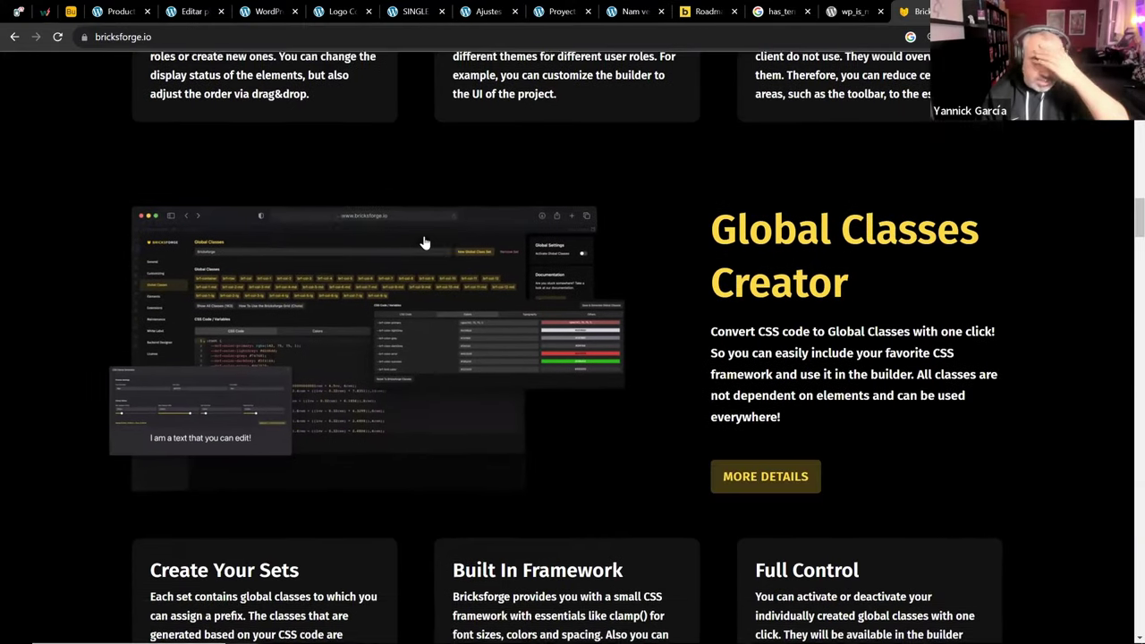
{"action": "scroll", "coordinate": [423, 234], "scroll_direction": "down", "scroll_amount": 1}
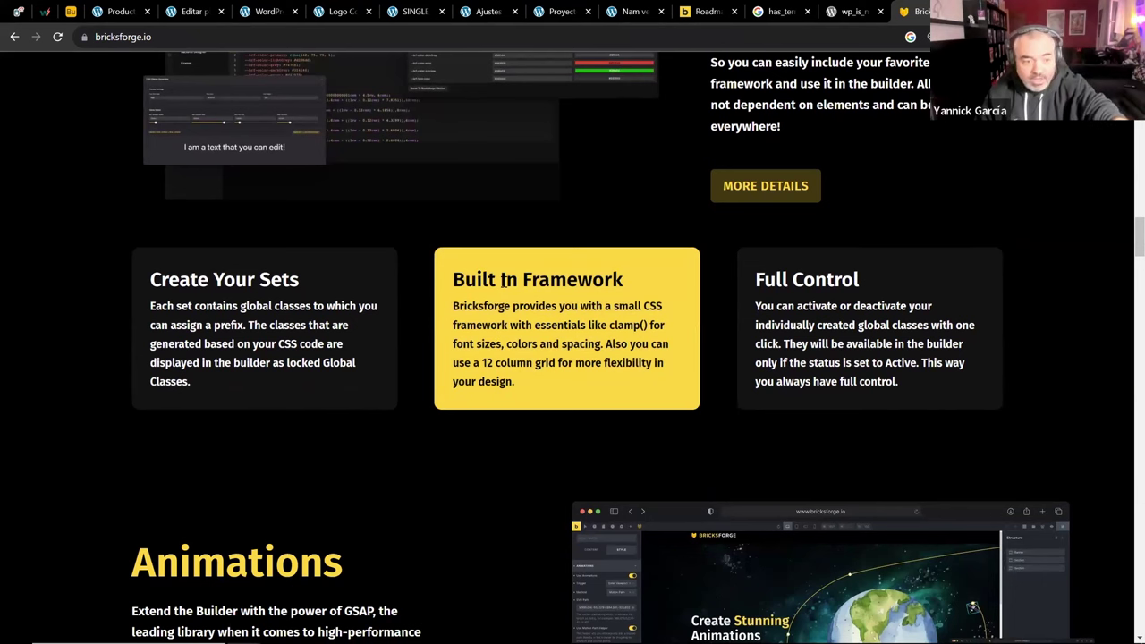
{"action": "scroll", "coordinate": [332, 232], "scroll_direction": "down", "scroll_amount": 2}
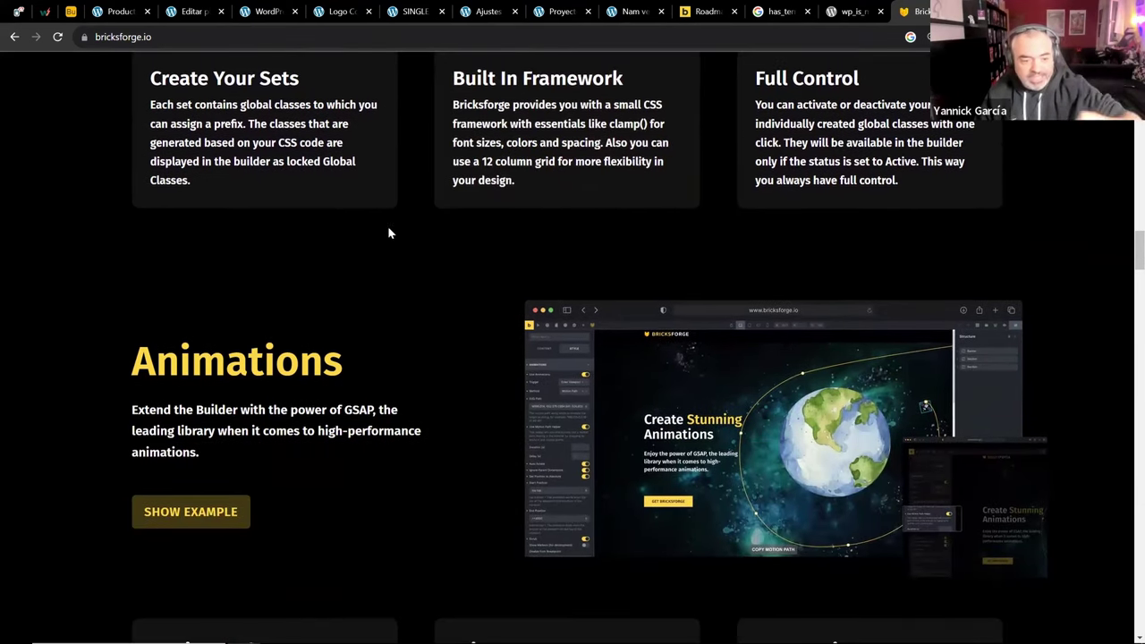
{"action": "scroll", "coordinate": [390, 231], "scroll_direction": "down", "scroll_amount": 1}
{"action": "scroll", "coordinate": [393, 236], "scroll_direction": "down", "scroll_amount": 6}
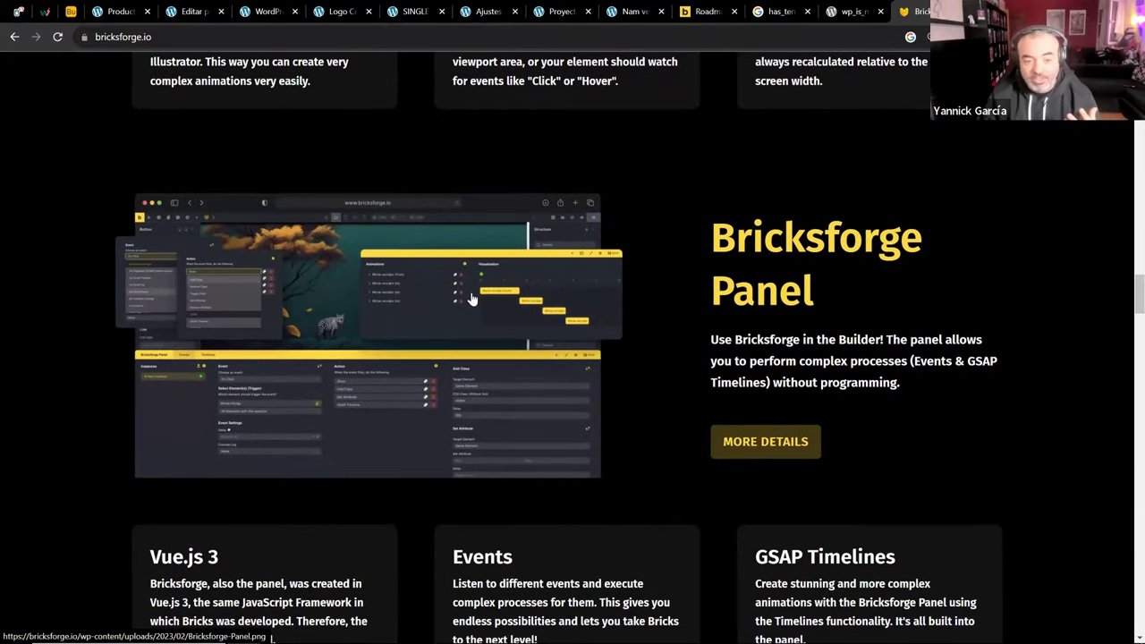
{"action": "left_click", "coordinate": [615, 310]}
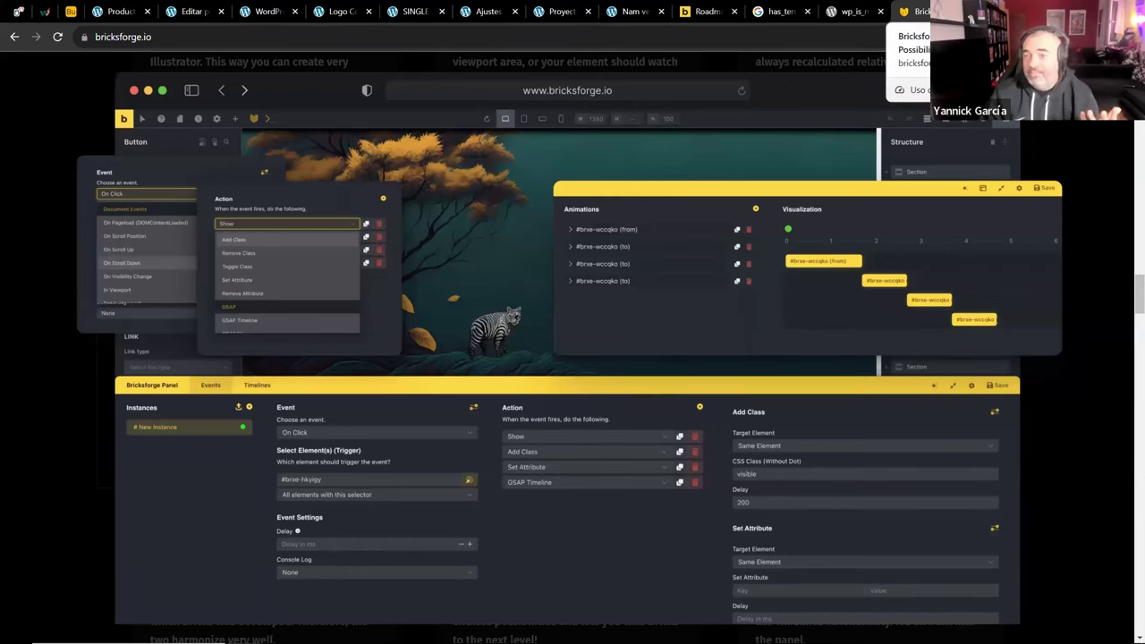
{"action": "key", "text": "ctrl+w"}
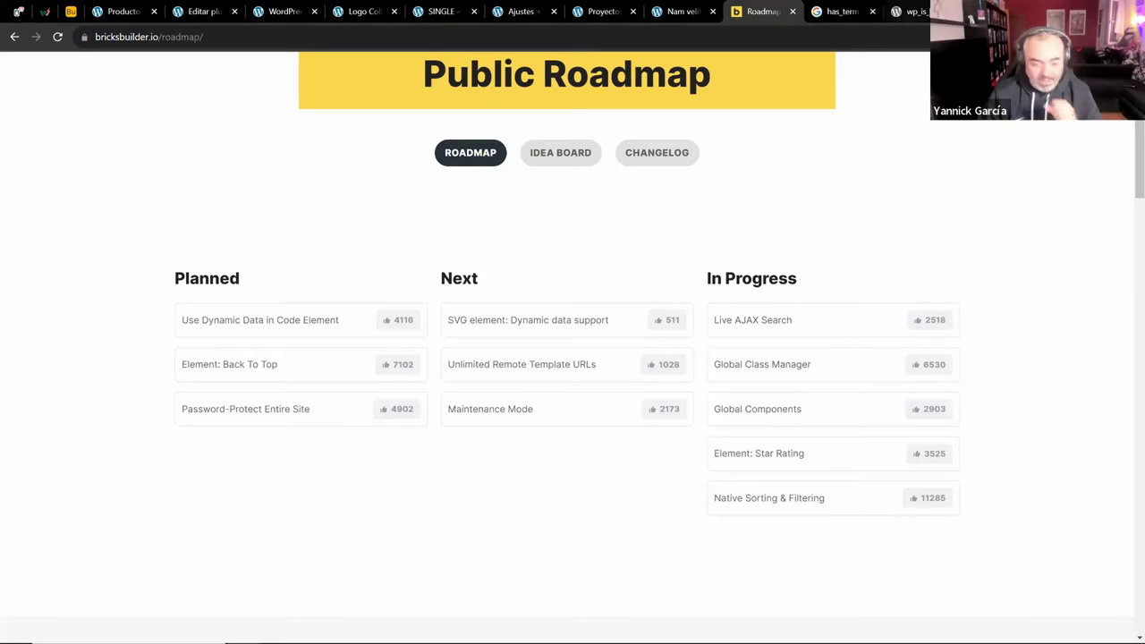